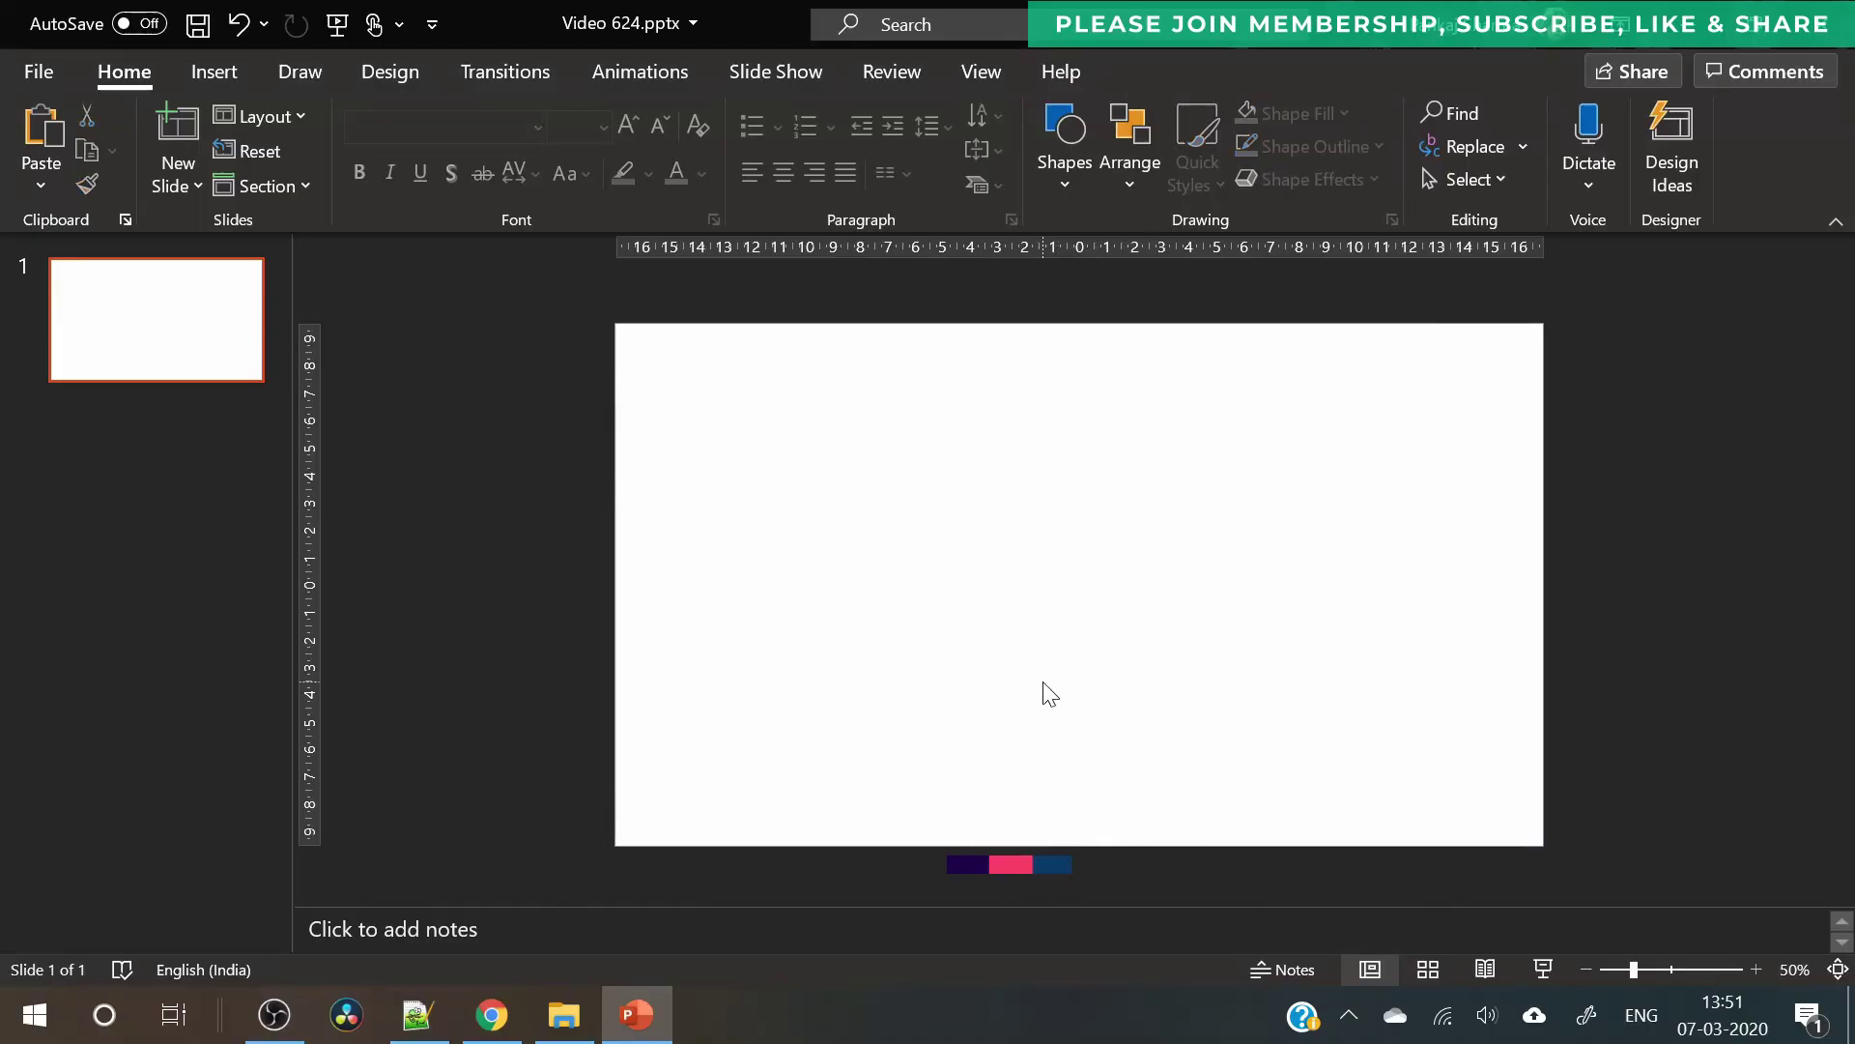
- Give the slide a solid dark purple background sampled from the leftmost swatch
{"action": "right_click", "coordinate": [1044, 692]}
{"action": "left_click", "coordinate": [1166, 618]}
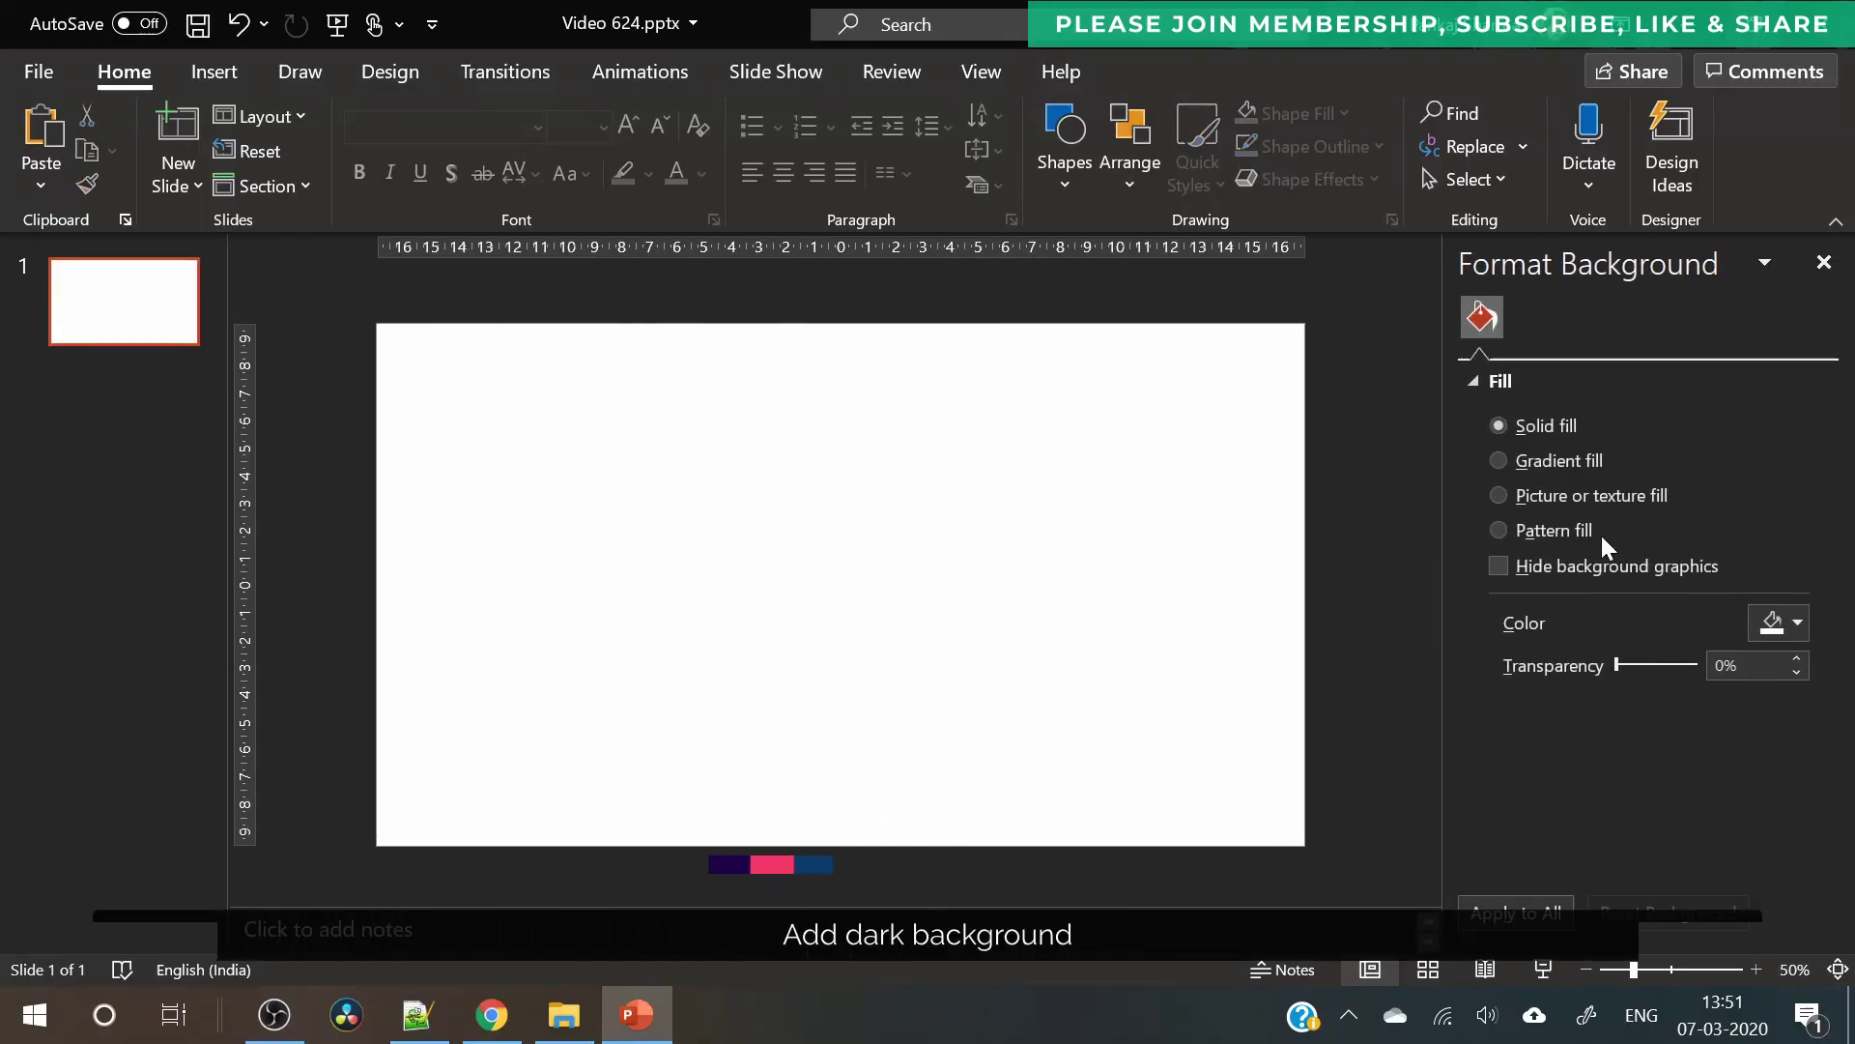
{"action": "left_click", "coordinate": [1803, 623]}
{"action": "left_click", "coordinate": [1677, 585]}
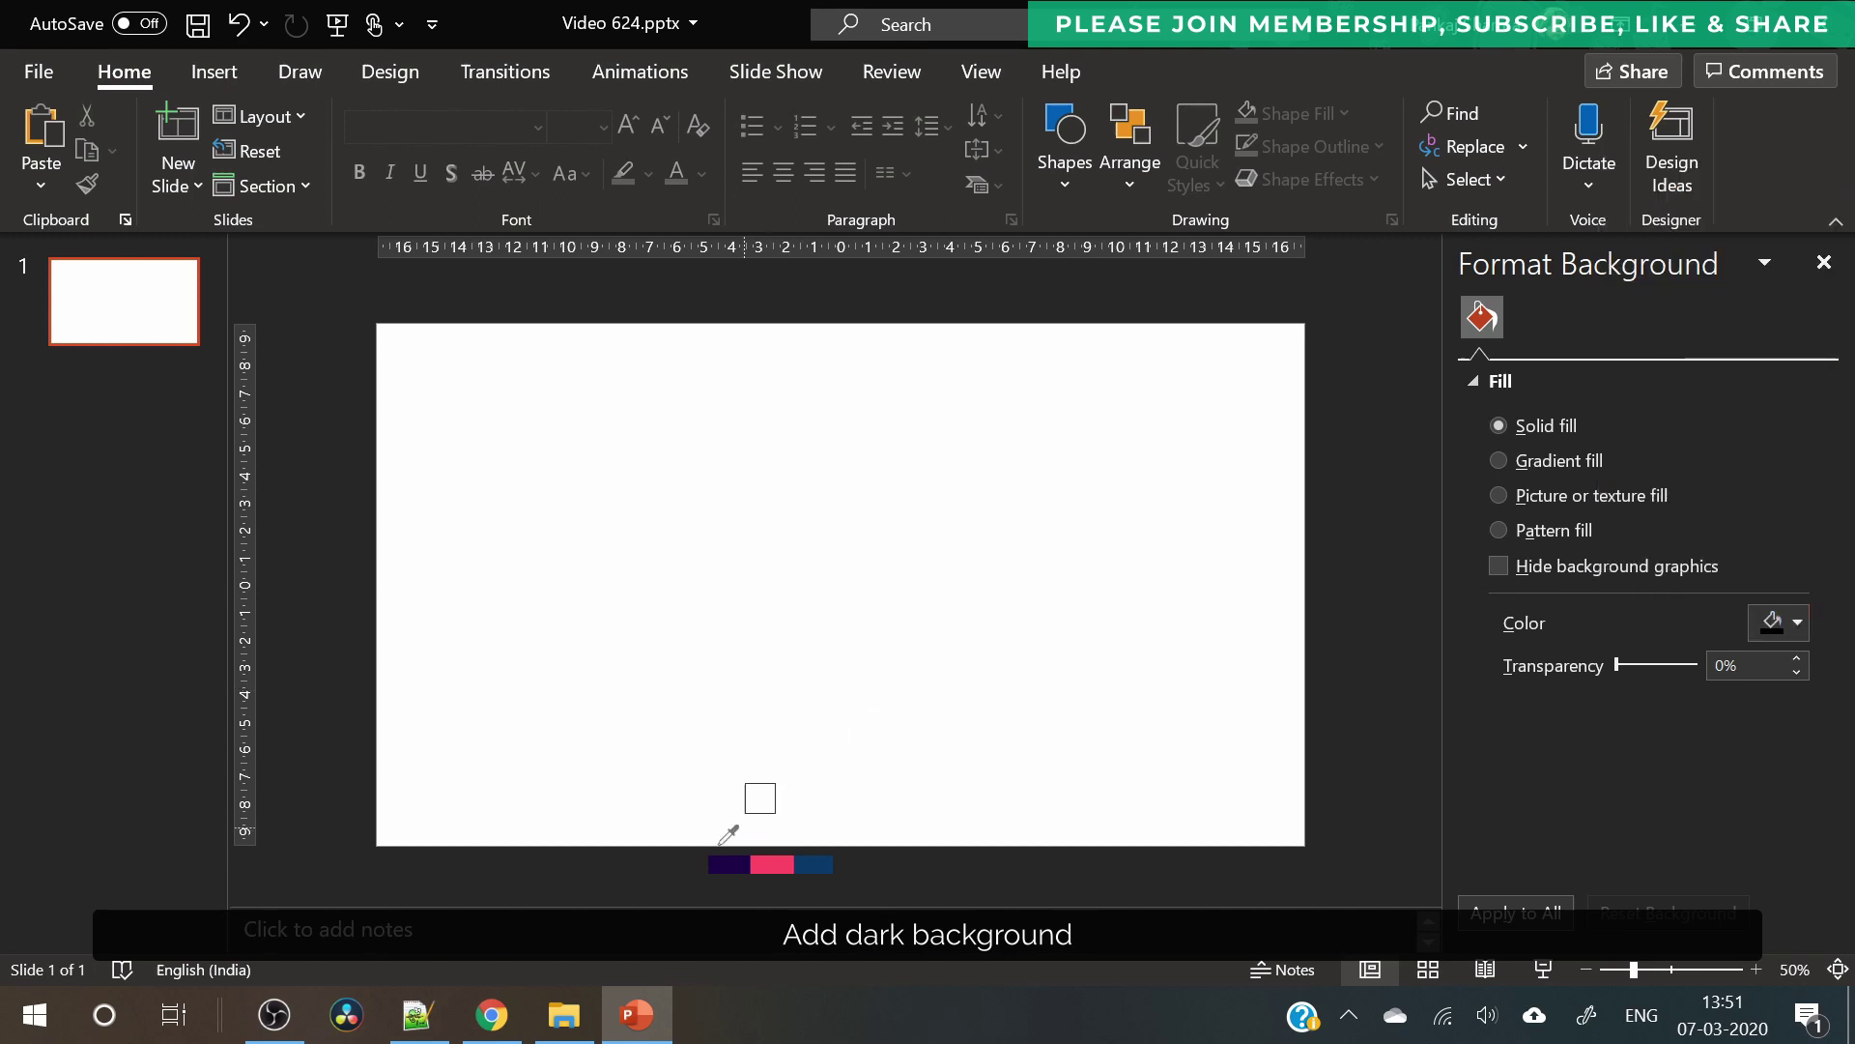
{"action": "left_click", "coordinate": [729, 863]}
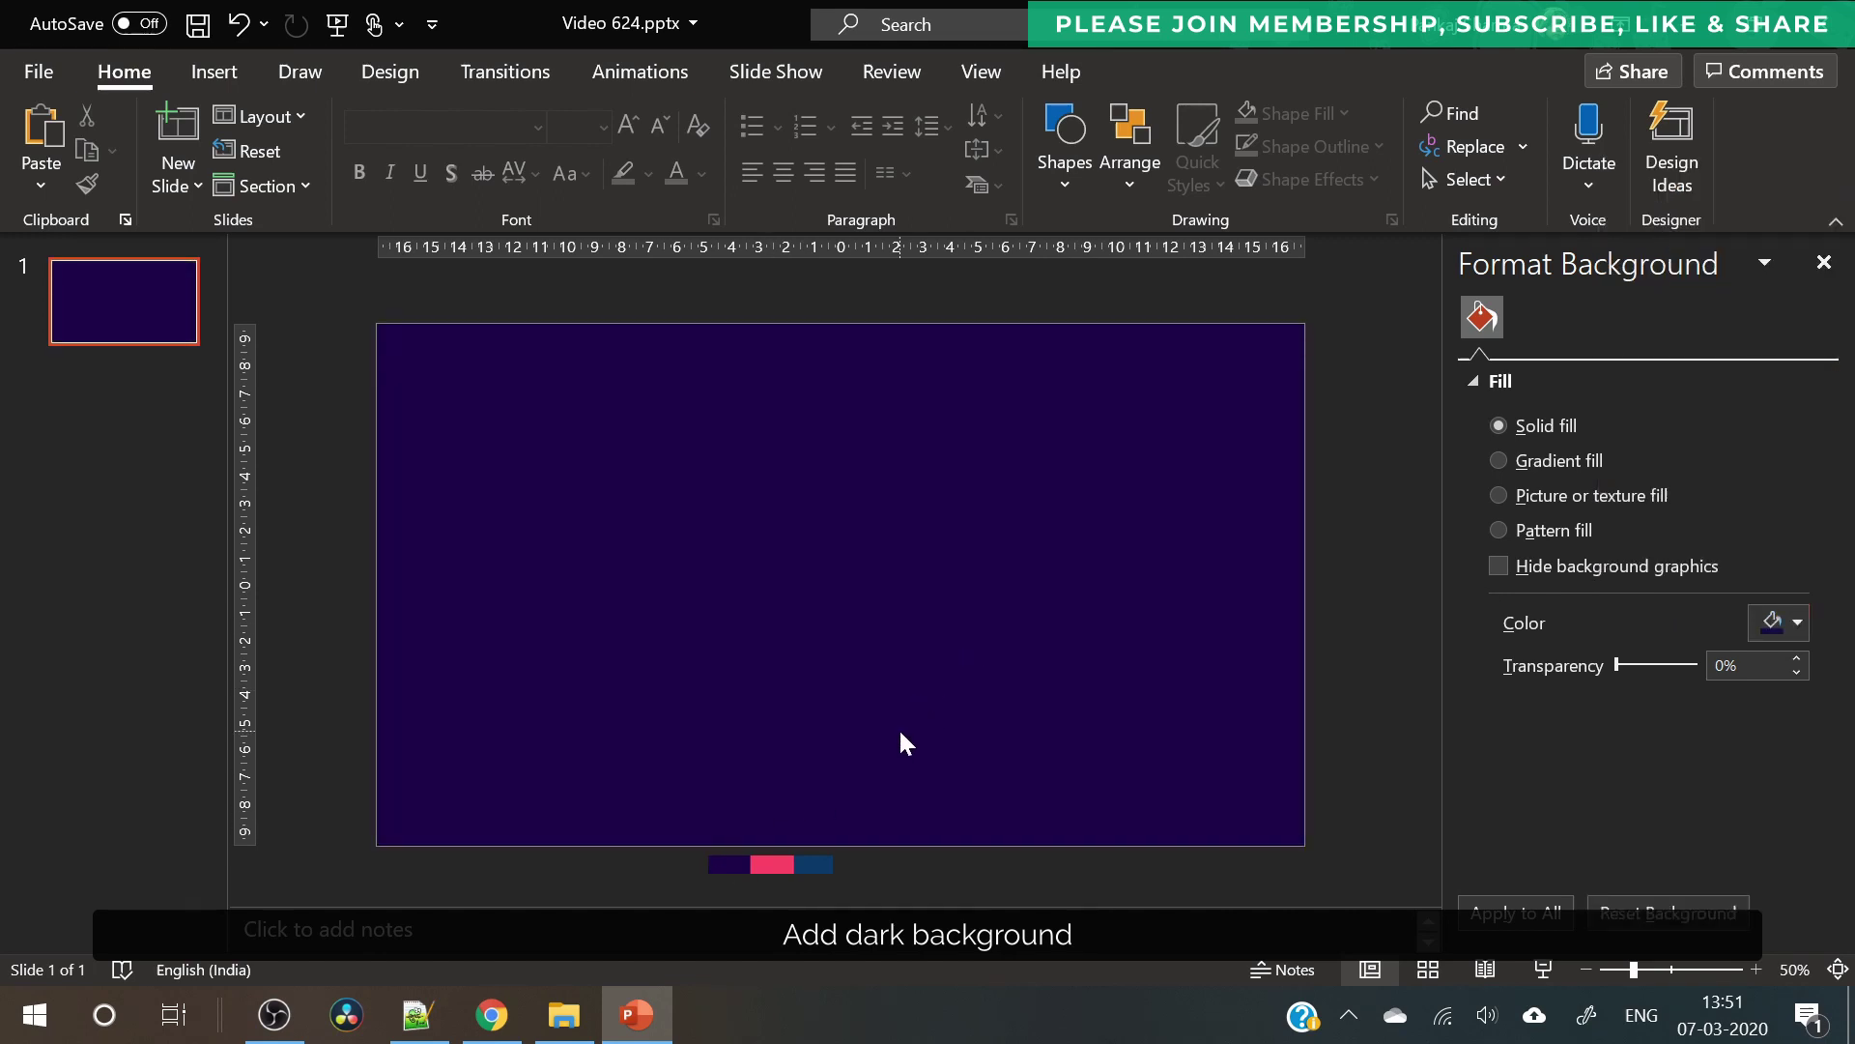
{"action": "left_click", "coordinate": [206, 71]}
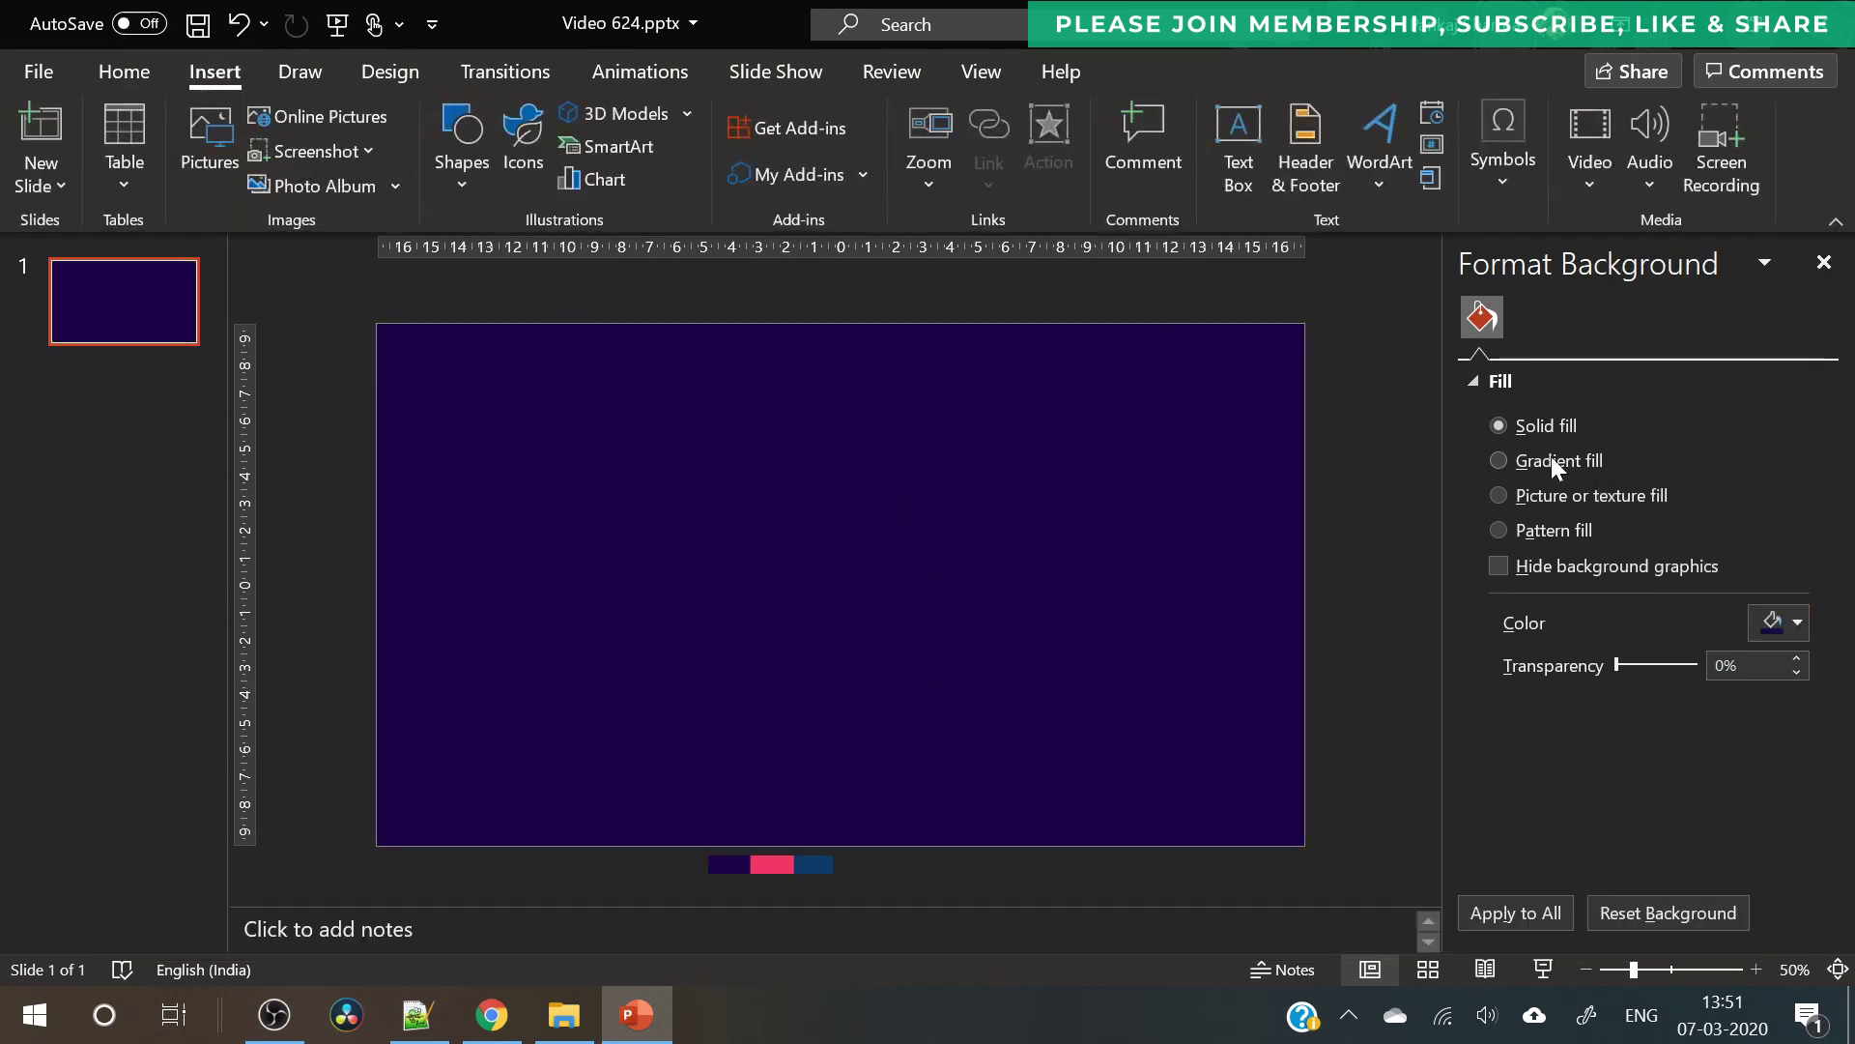
- Draw a small rounded rectangle with no outline, filled with the pink swatch colour
{"action": "left_click", "coordinate": [454, 187]}
{"action": "left_click", "coordinate": [592, 257]}
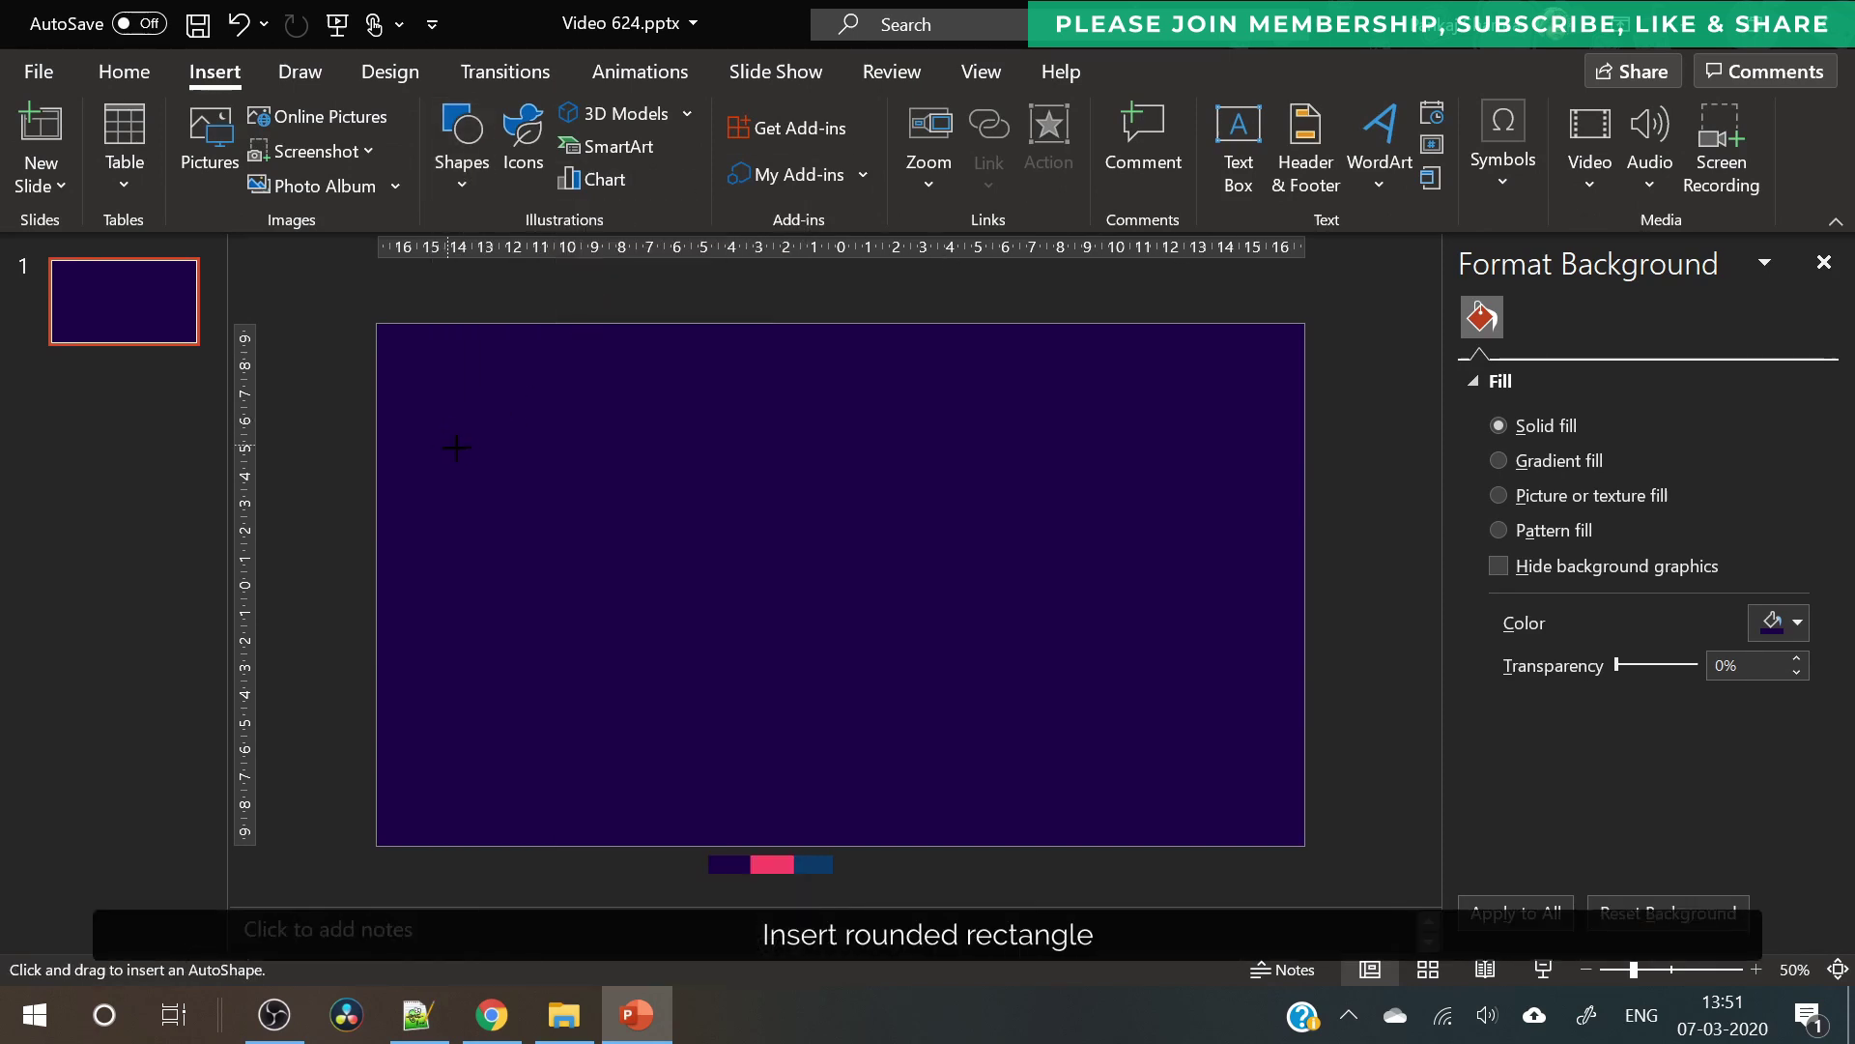
{"action": "mouse_move", "coordinate": [443, 444]}
{"action": "left_mouse_down"}
{"action": "mouse_move", "coordinate": [517, 450]}
{"action": "mouse_move", "coordinate": [566, 492]}
{"action": "mouse_move", "coordinate": [496, 455]}
{"action": "left_mouse_up"}
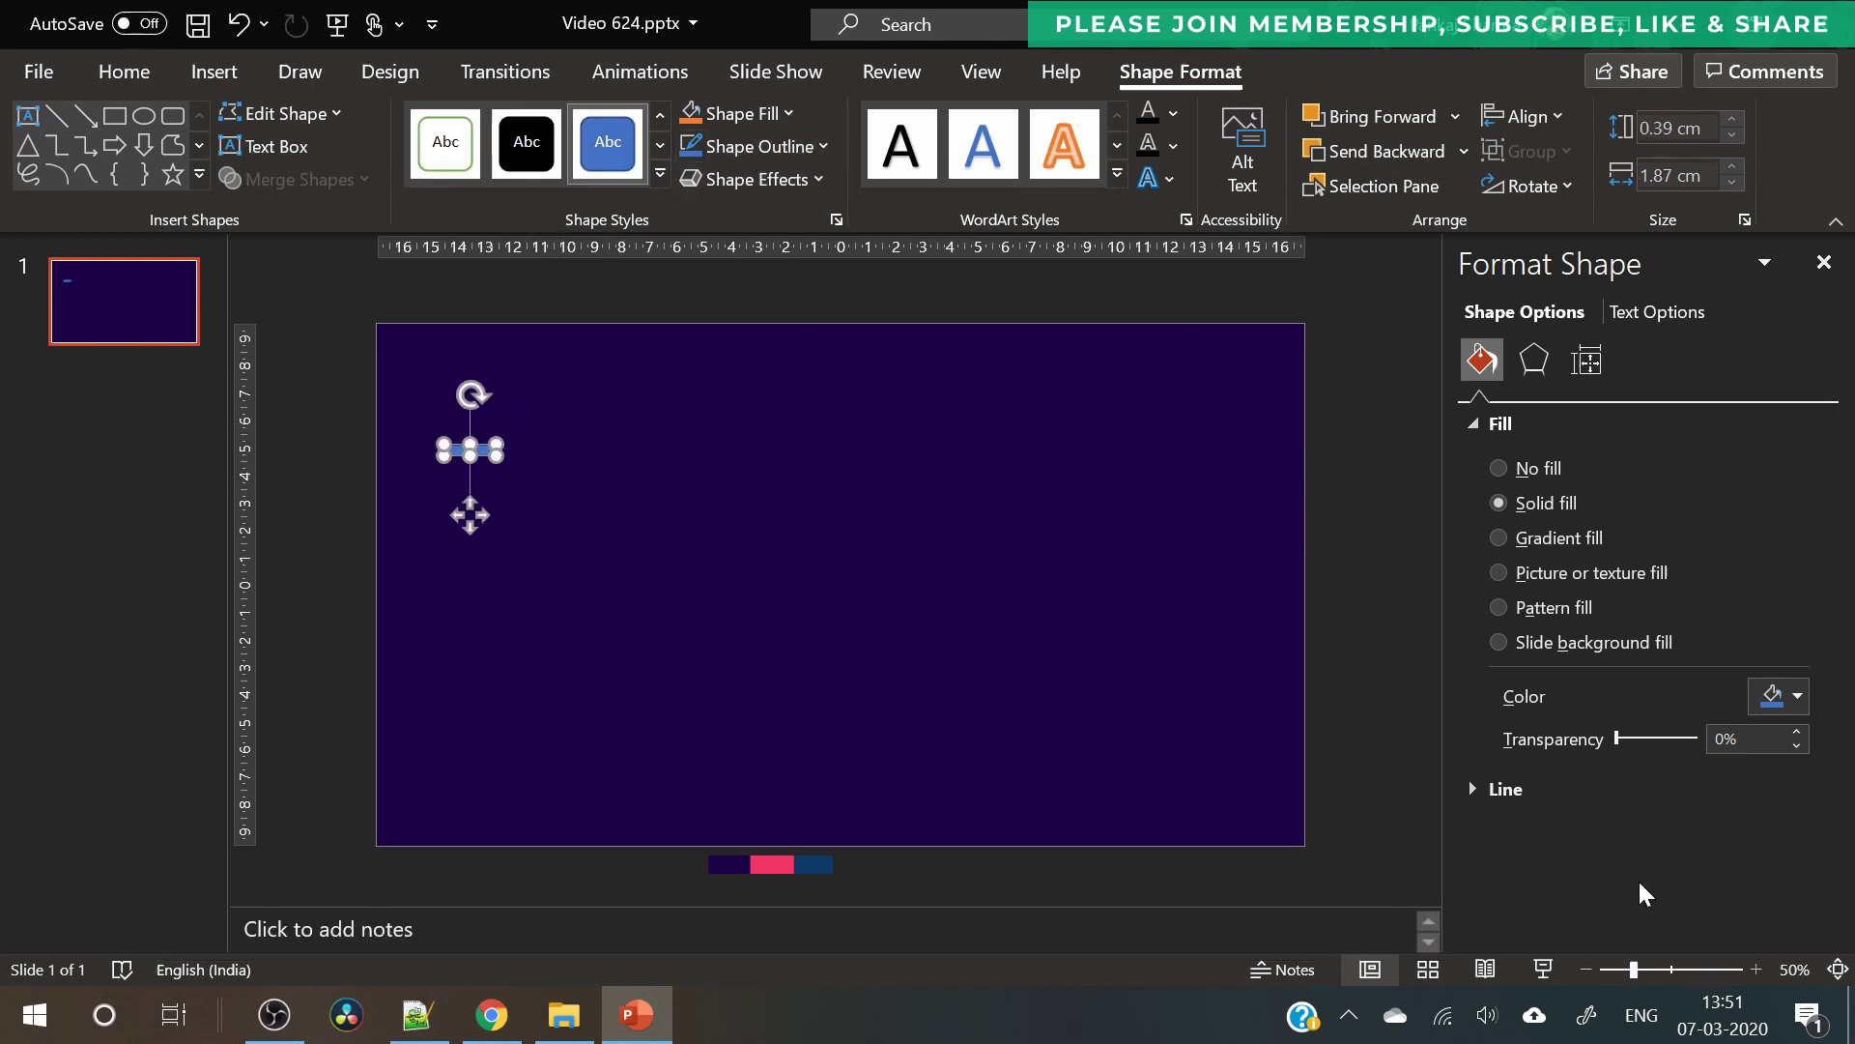
{"action": "left_click", "coordinate": [1539, 792]}
{"action": "left_click", "coordinate": [1518, 828]}
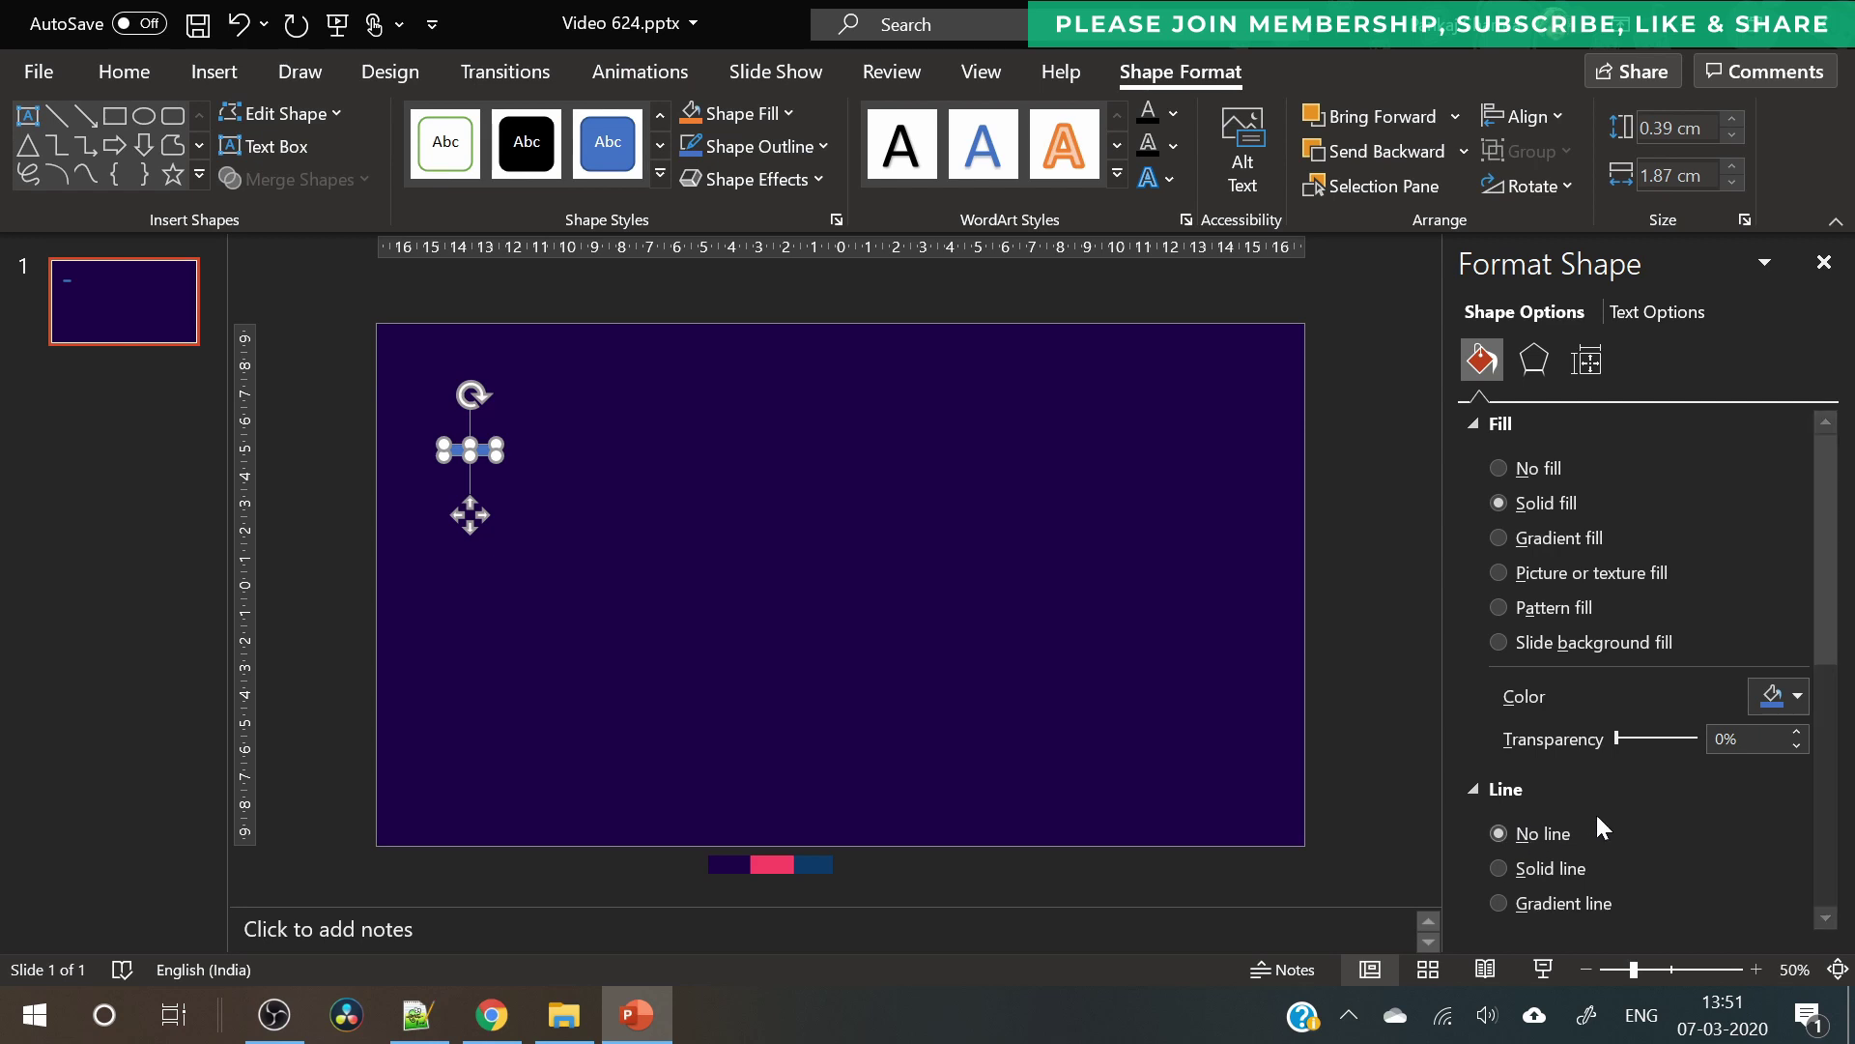
{"action": "left_click", "coordinate": [1765, 704]}
{"action": "left_click", "coordinate": [1675, 672]}
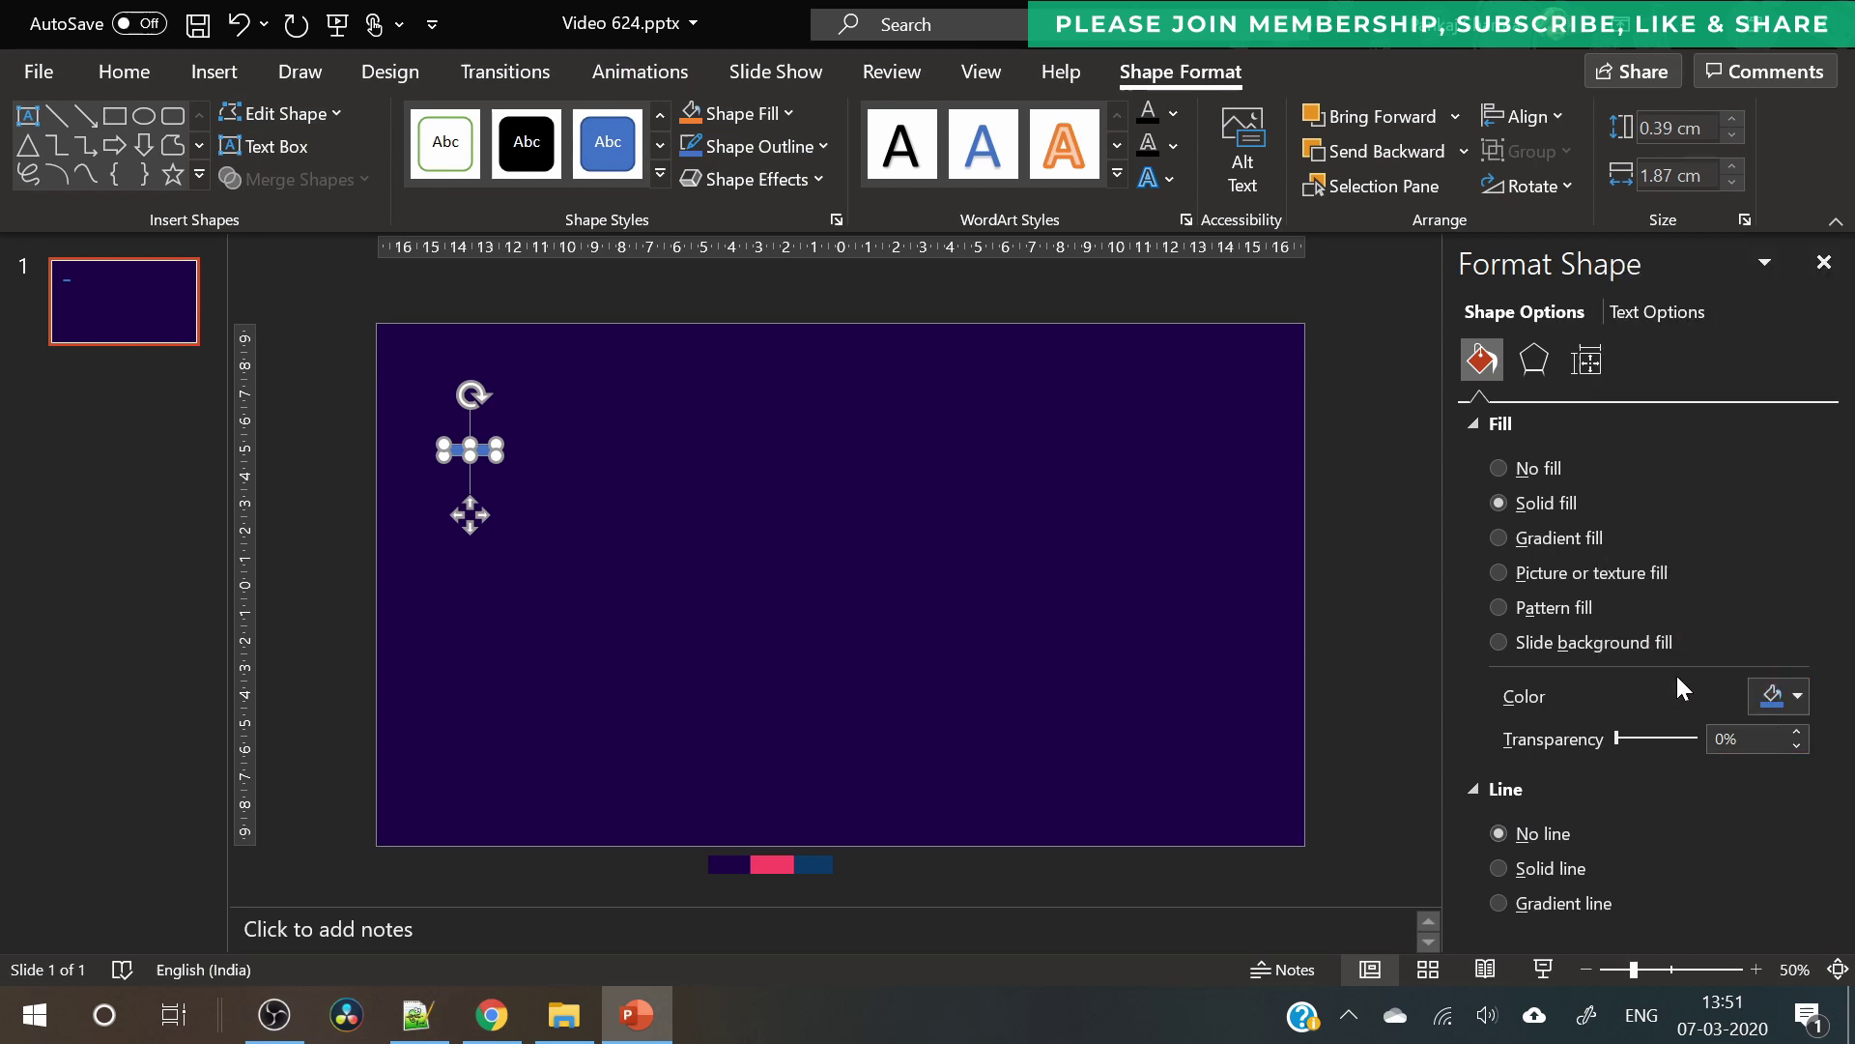
{"action": "left_click", "coordinate": [773, 861]}
- Resize the pink bar to 0.1 cm tall and about 1.6 cm wide
{"action": "left_click", "coordinate": [1726, 135]}
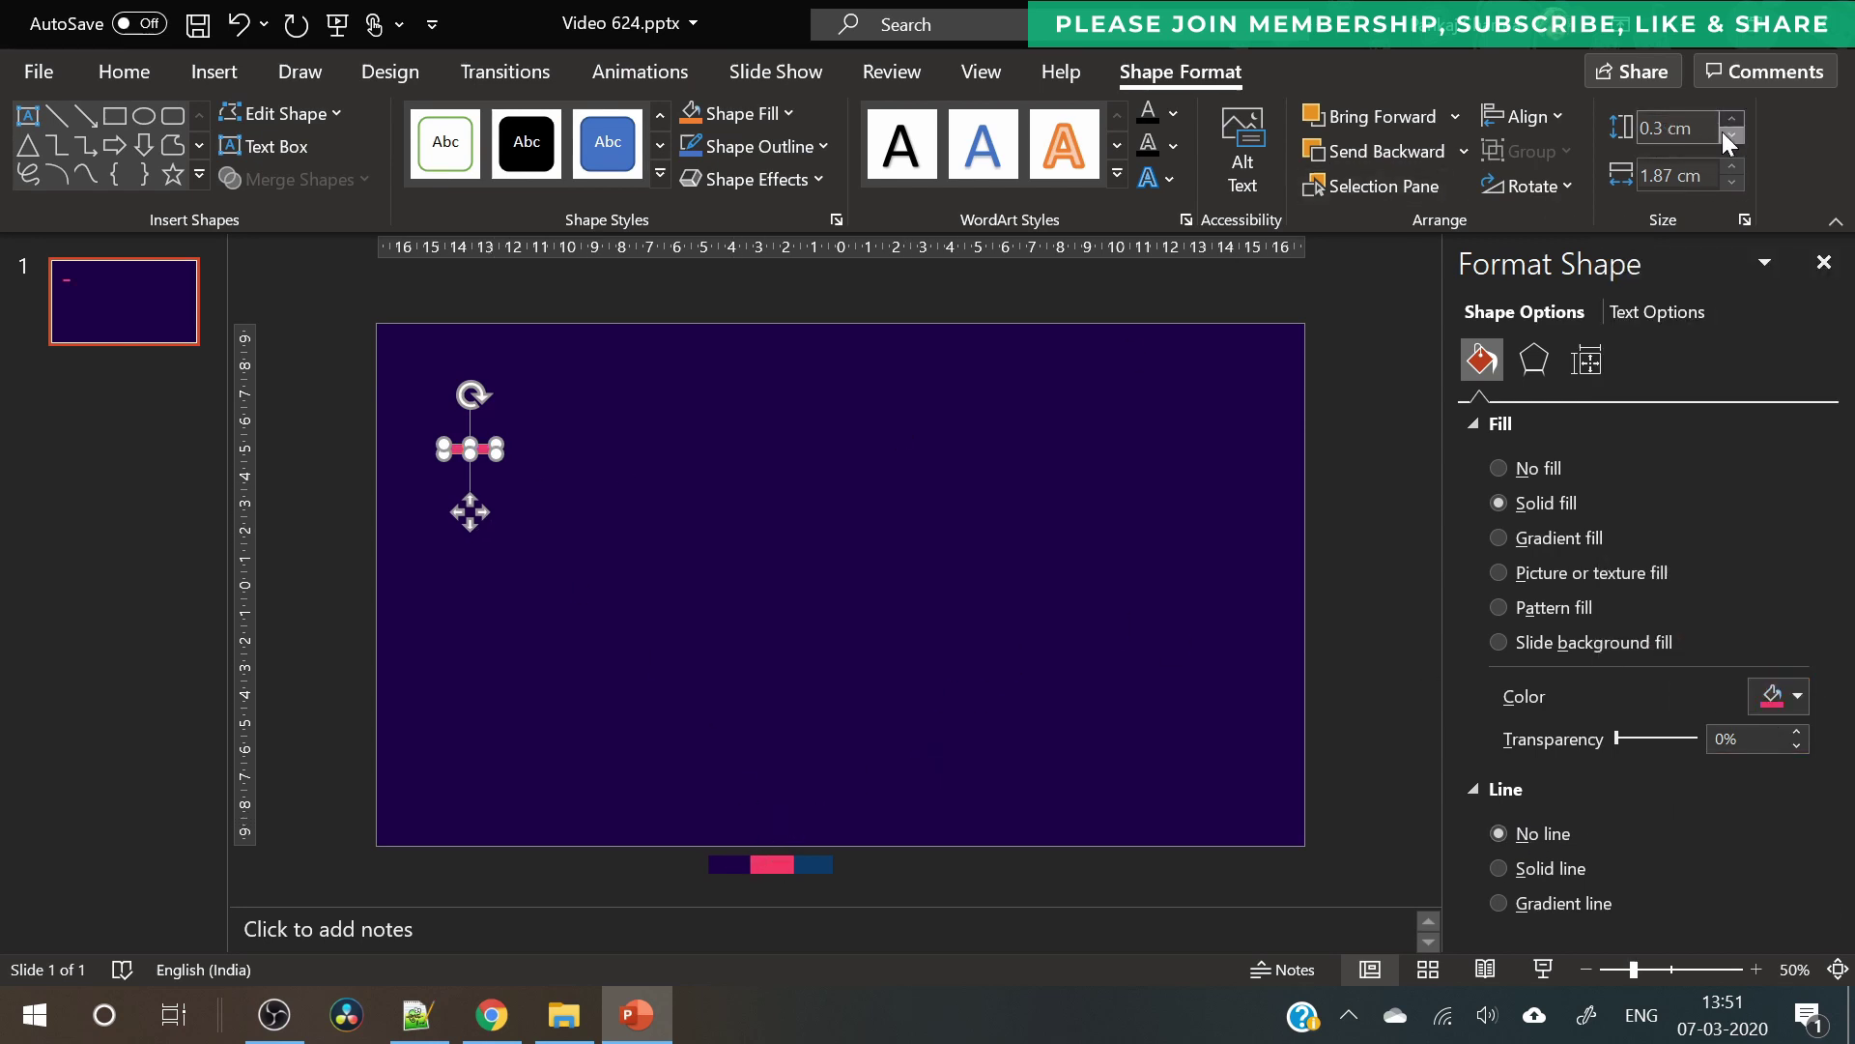
{"action": "left_click", "coordinate": [1726, 134]}
{"action": "left_click", "coordinate": [1726, 134]}
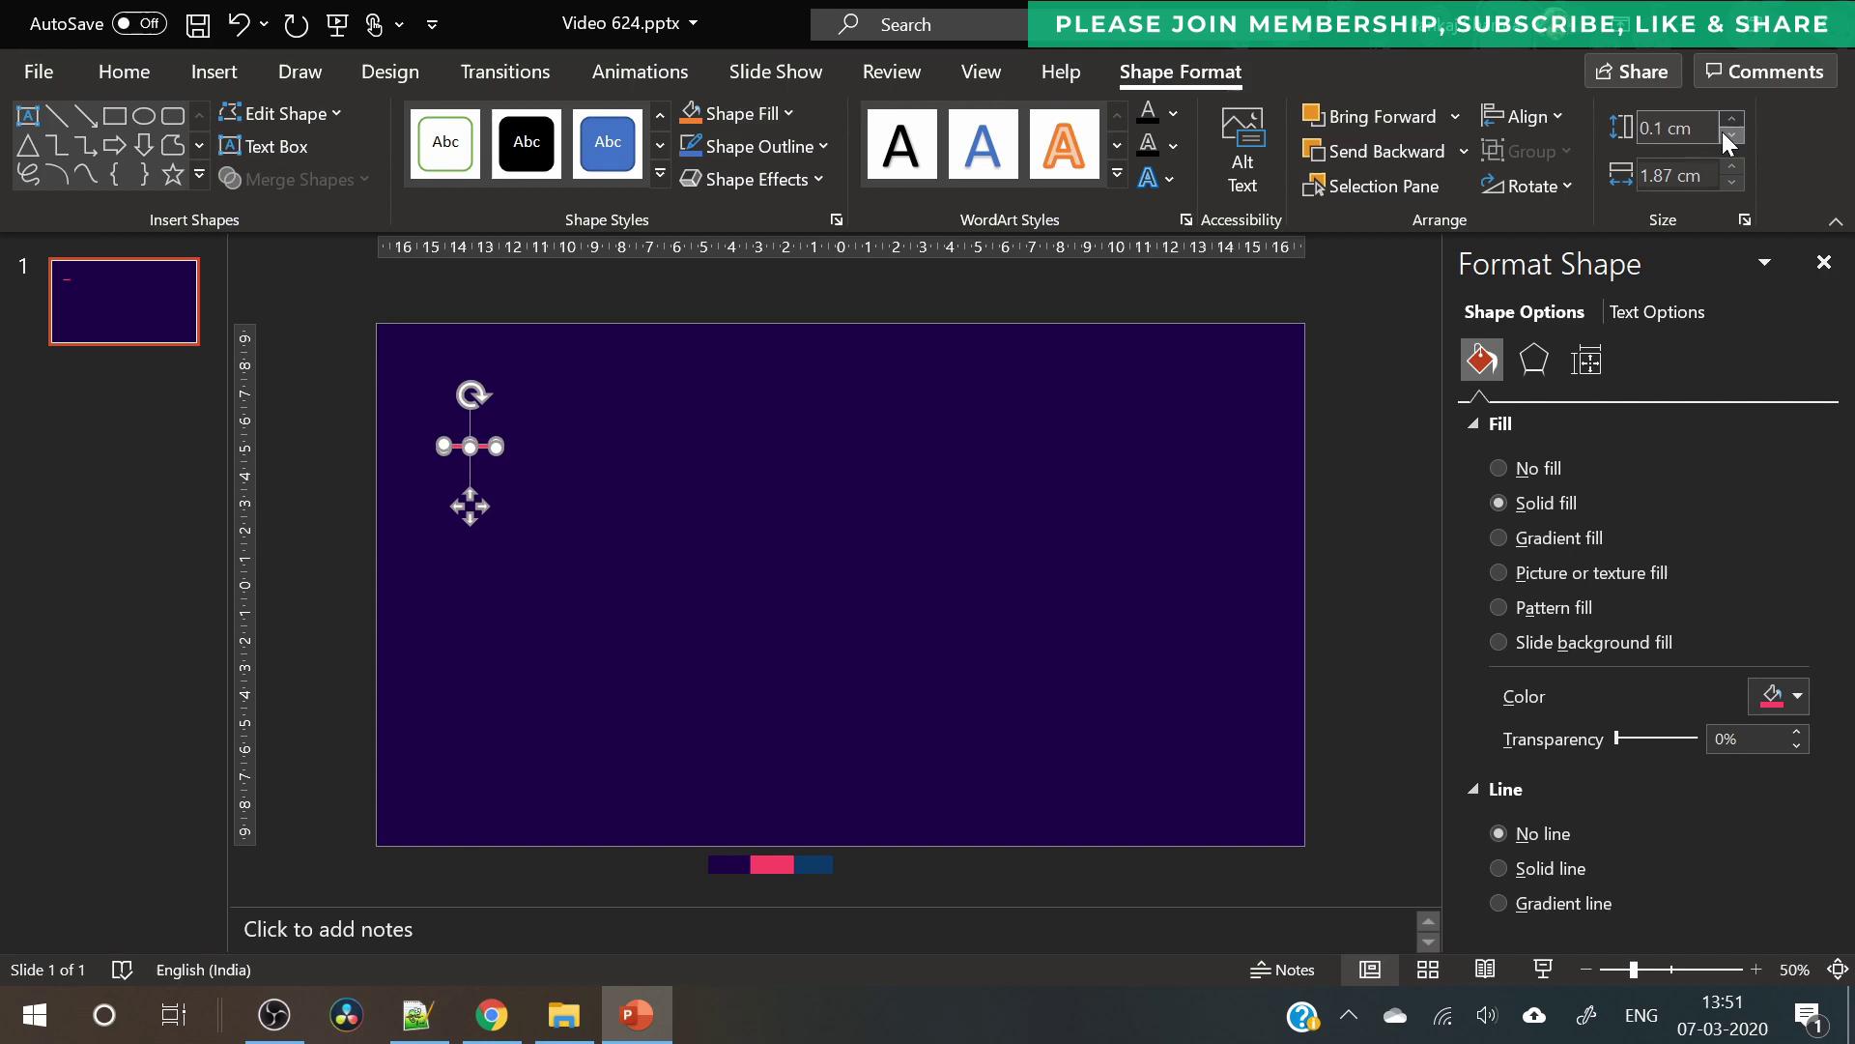
{"action": "left_click", "coordinate": [1732, 185]}
{"action": "left_click", "coordinate": [1730, 184]}
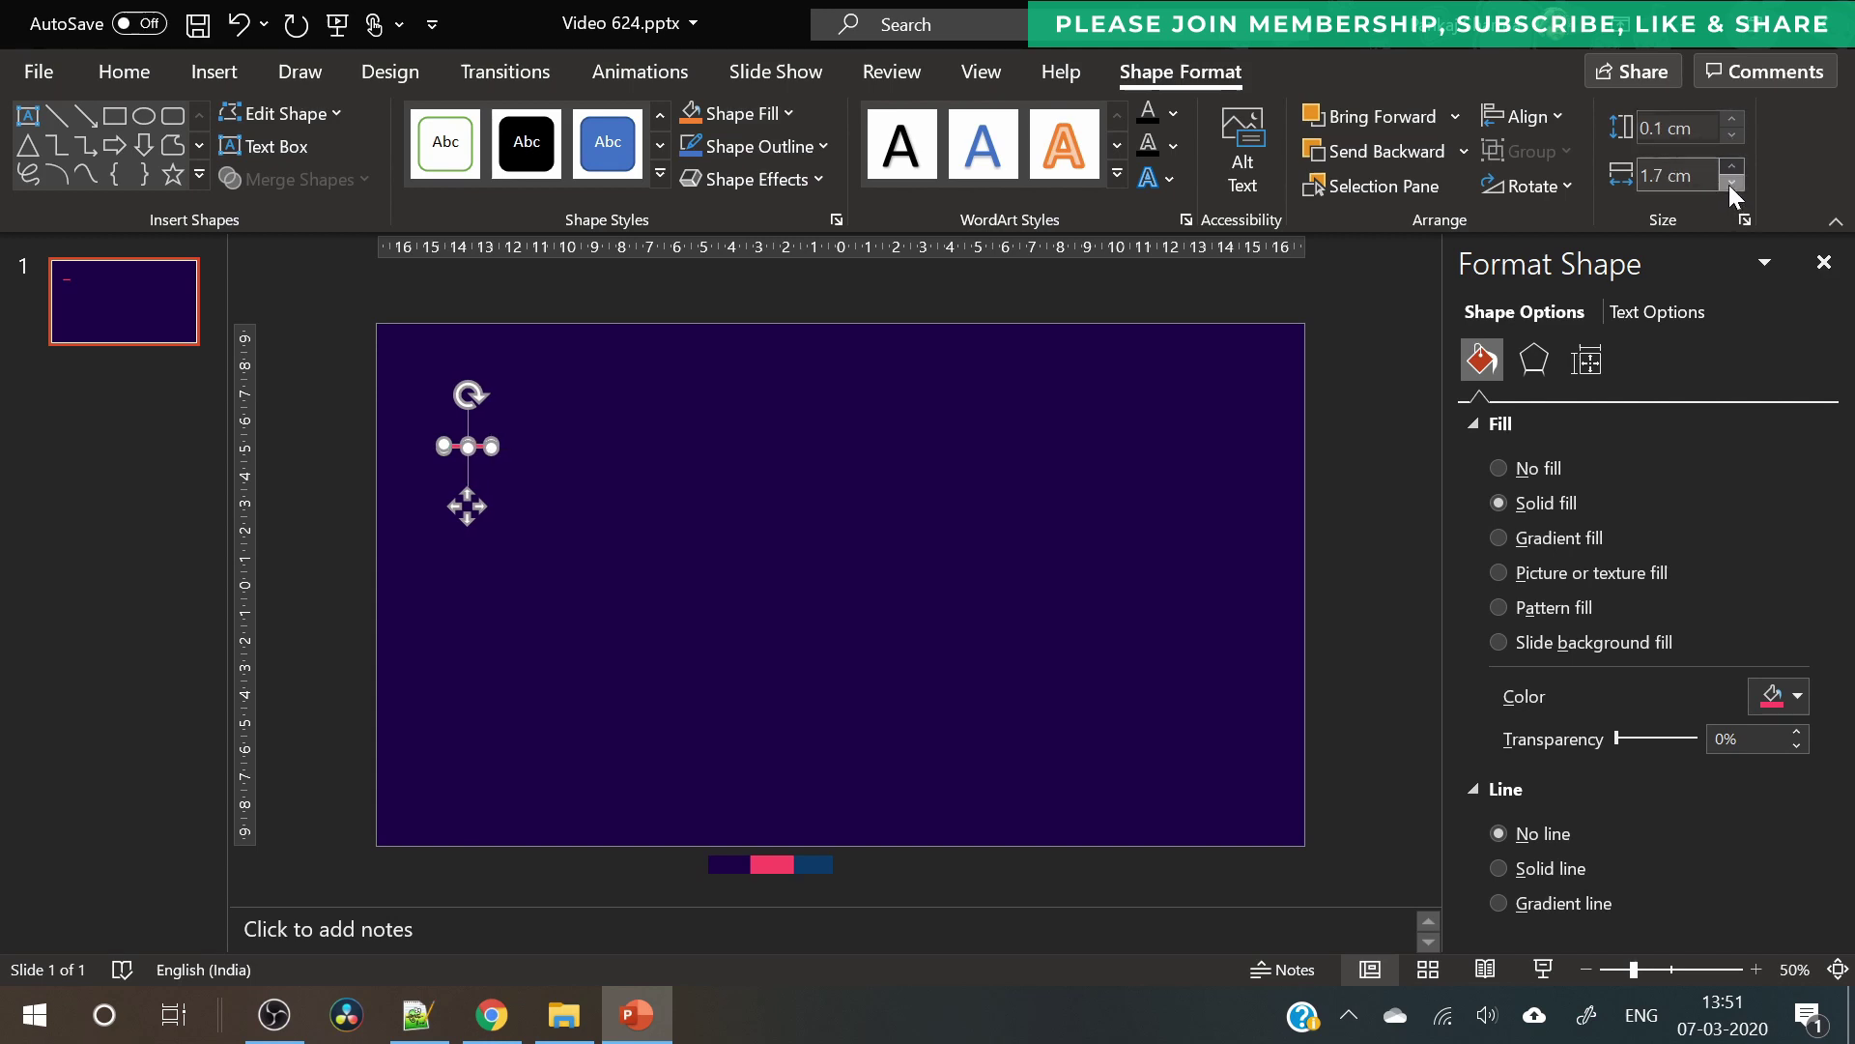
{"action": "left_click", "coordinate": [1730, 184]}
- Move the pink bar slightly right and down in the upper left
{"action": "left_click", "coordinate": [443, 509]}
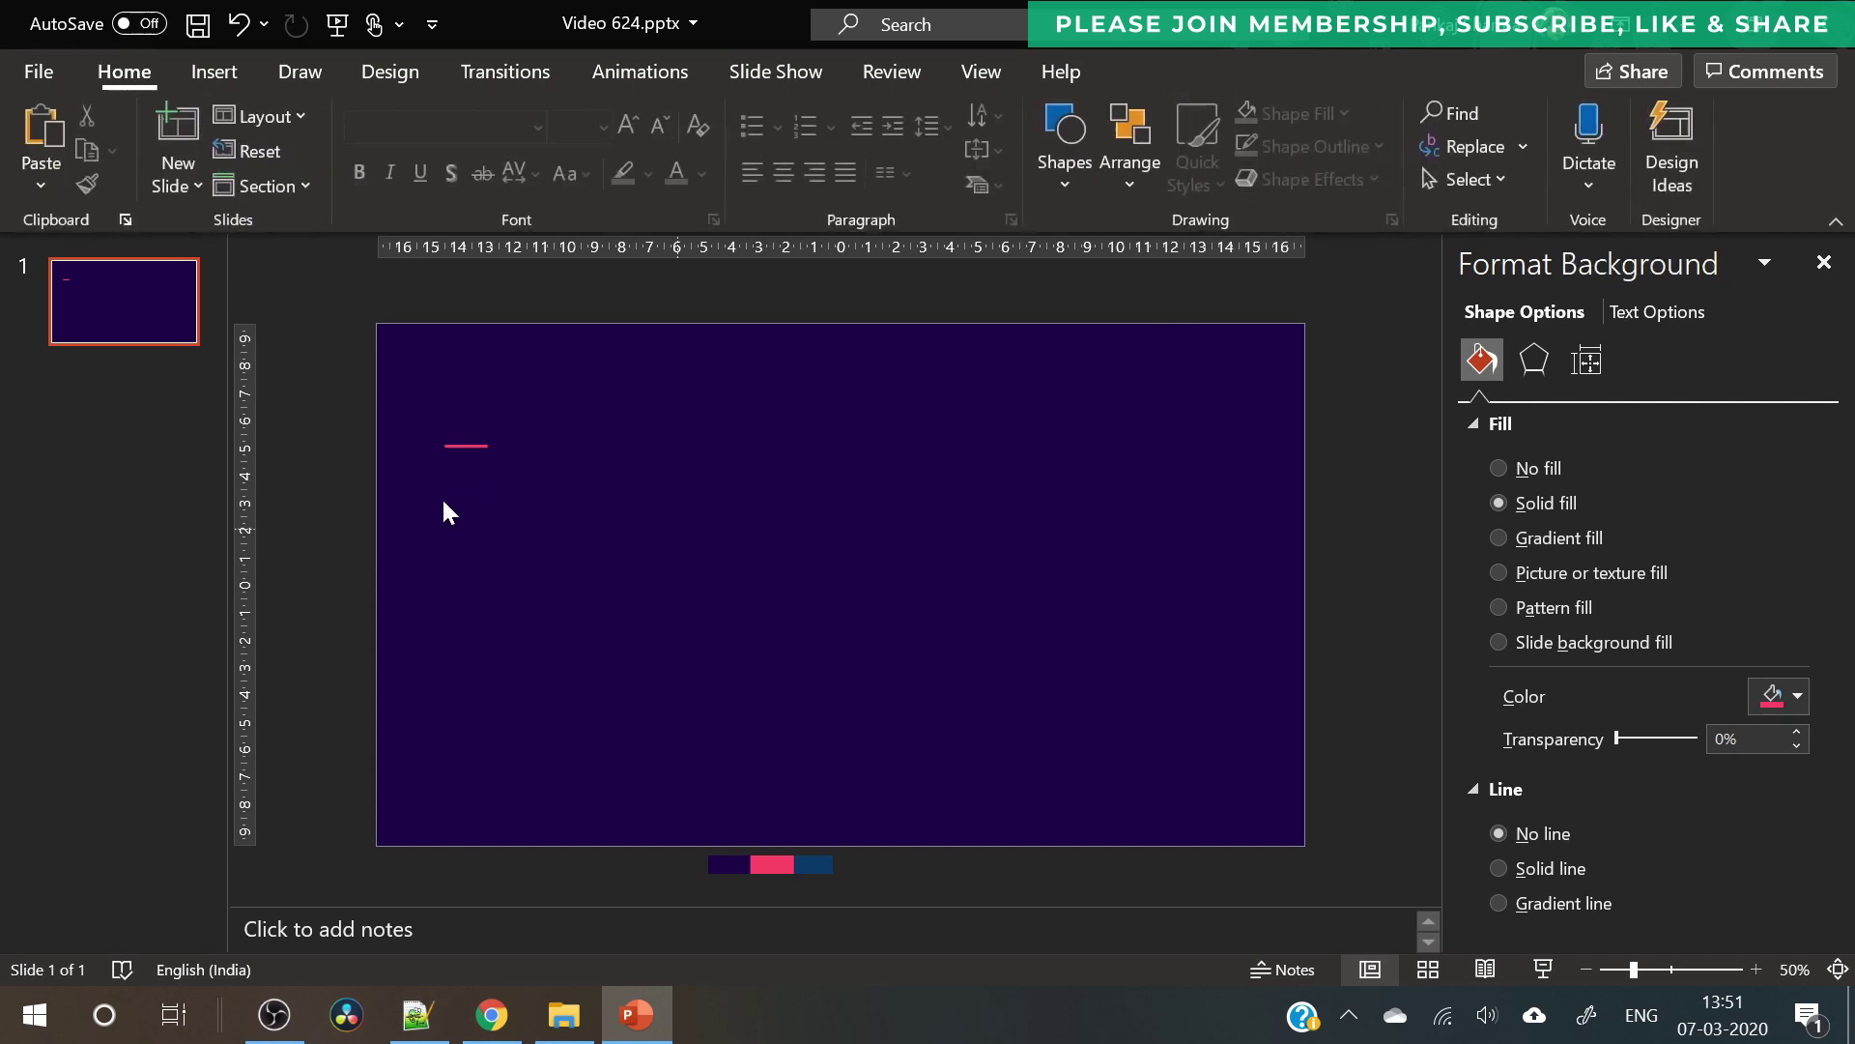
{"action": "left_click", "coordinate": [472, 442]}
{"action": "left_click_drag", "start_coordinate": [470, 445], "coordinate": [513, 467]}
{"action": "left_click", "coordinate": [642, 505]}
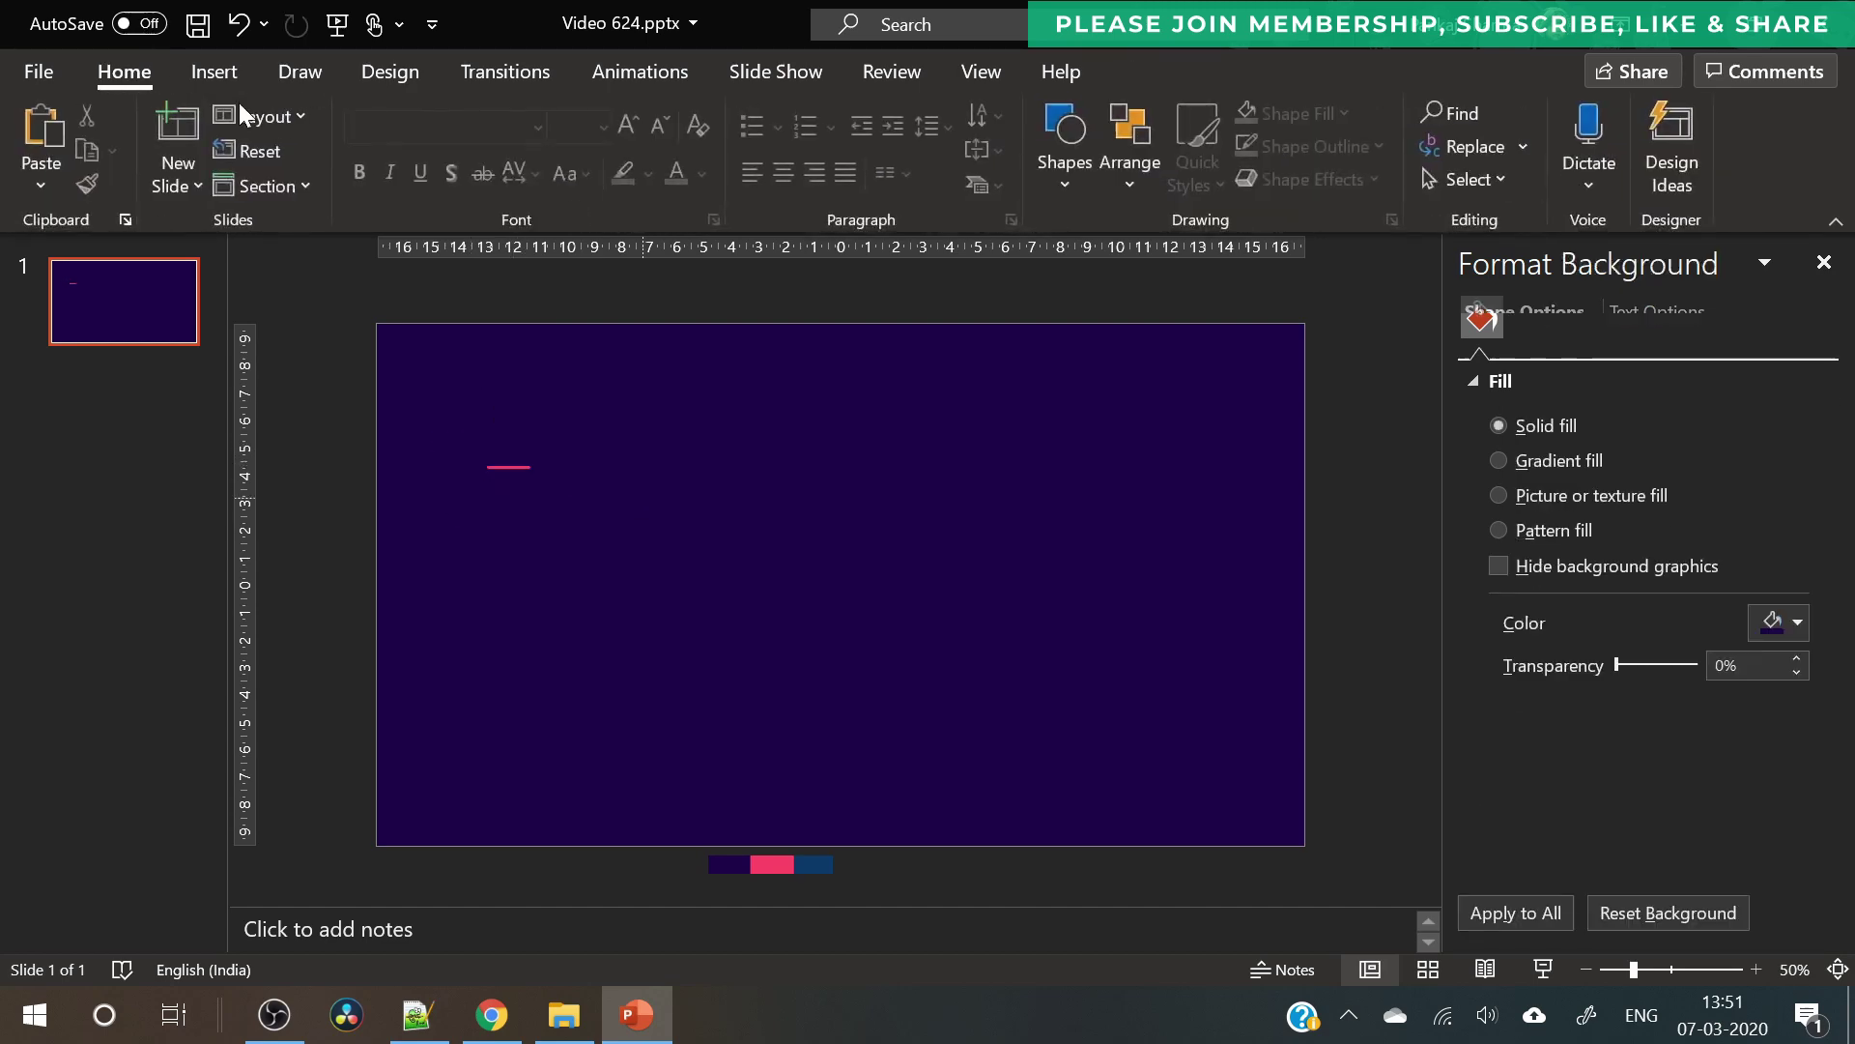
{"action": "left_click", "coordinate": [191, 75]}
- Add a text box with the number 1 in the dark blue swatch colour
{"action": "left_click", "coordinate": [1241, 152]}
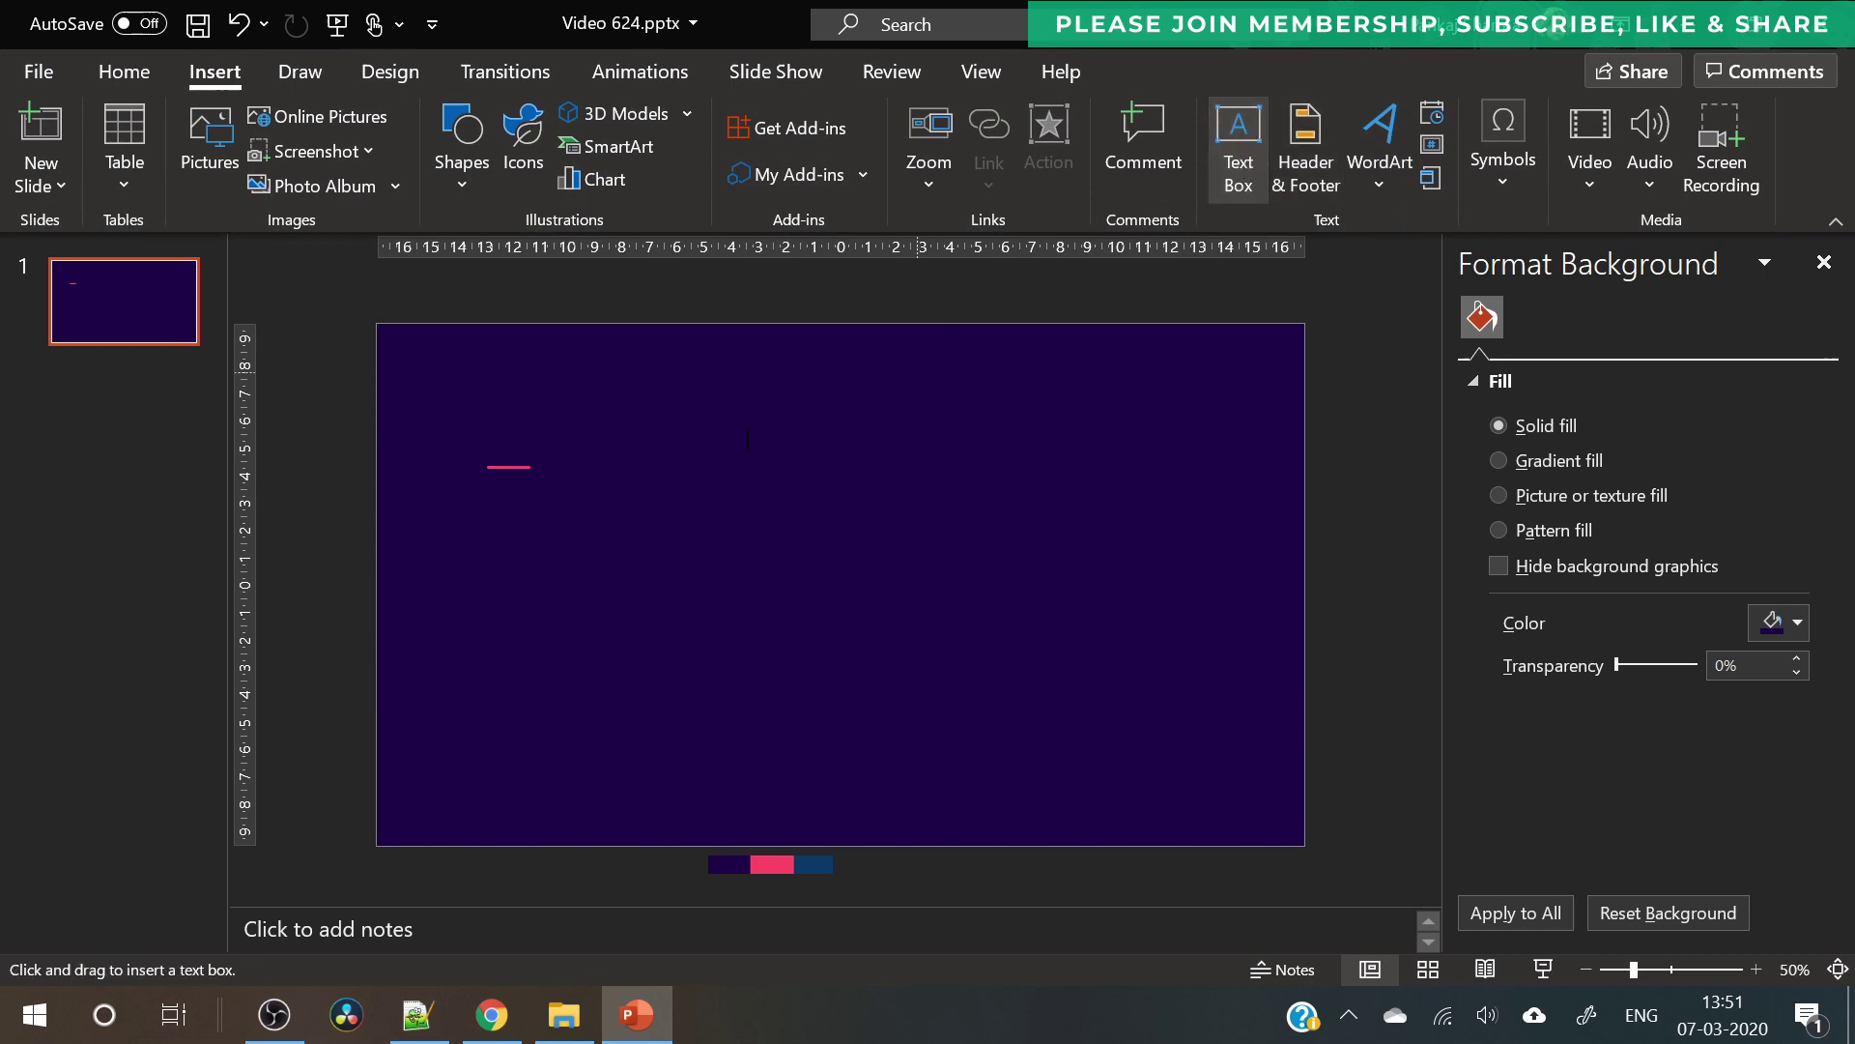
{"action": "left_click_drag", "start_coordinate": [940, 659], "coordinate": [940, 654]}
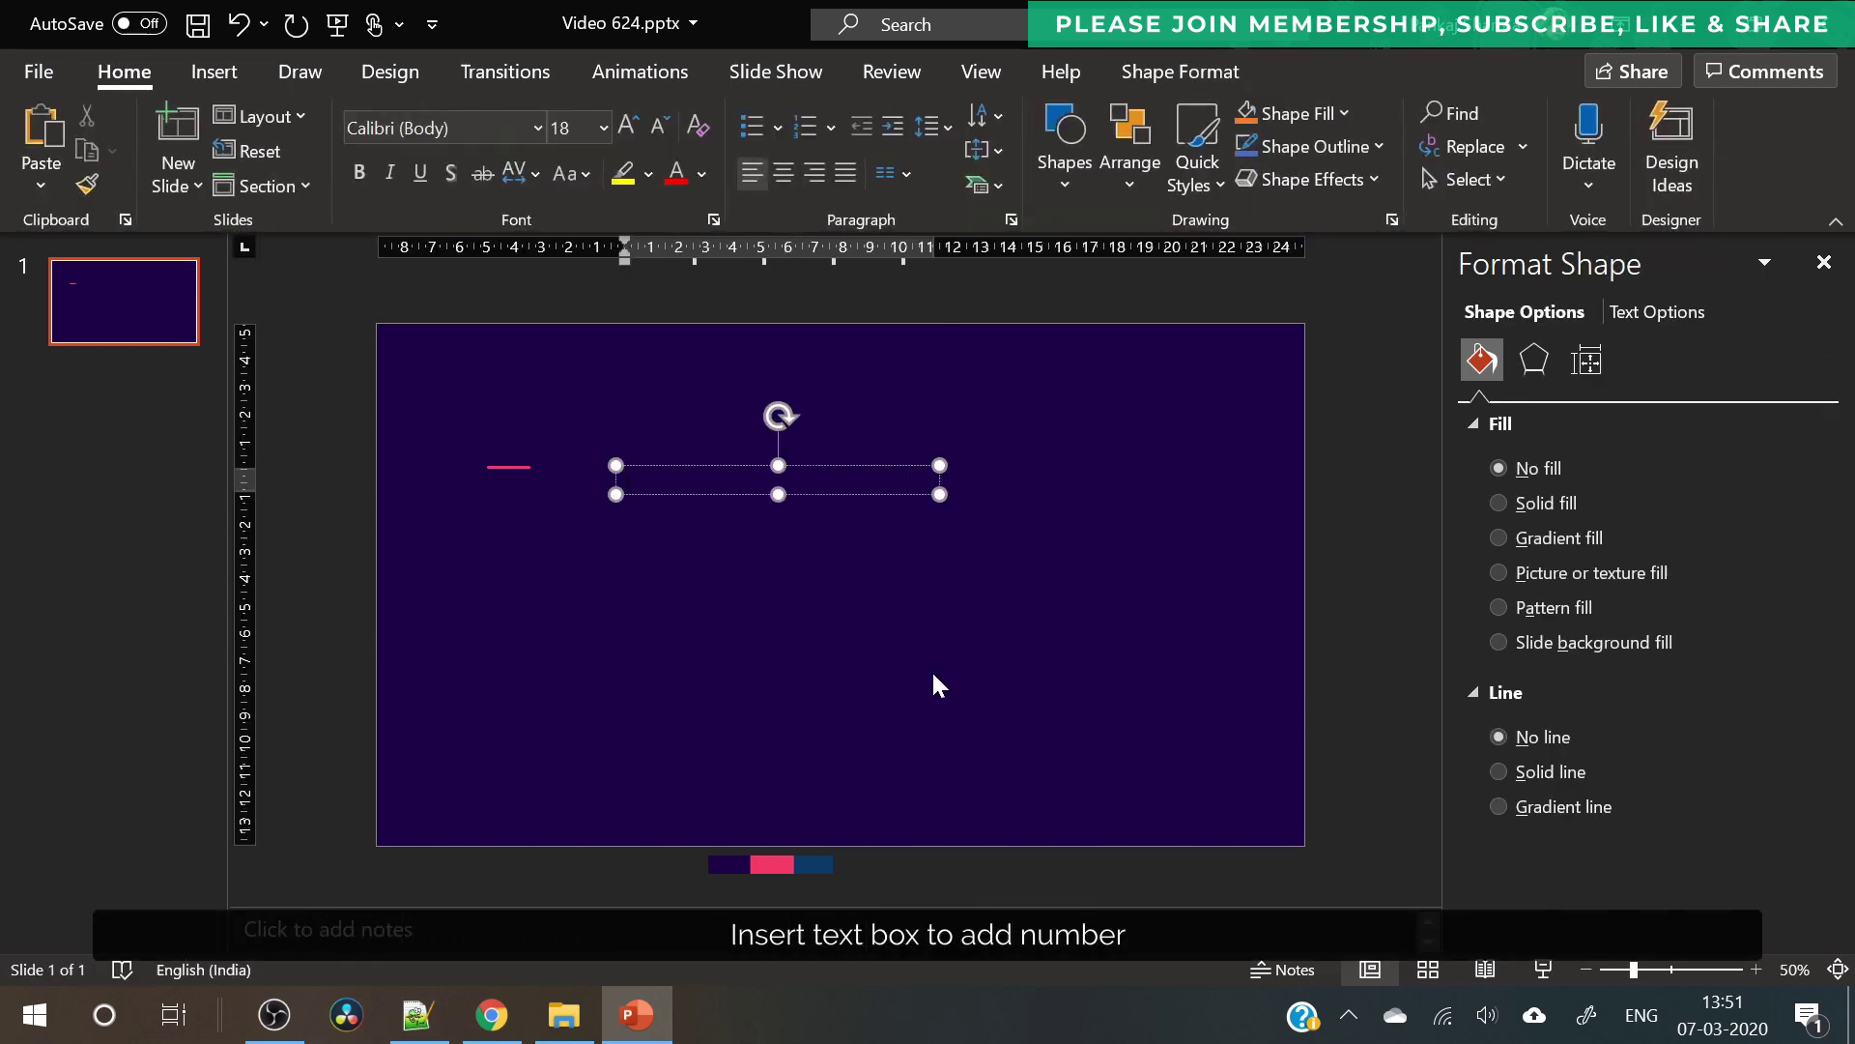
{"action": "left_click", "coordinate": [1656, 312]}
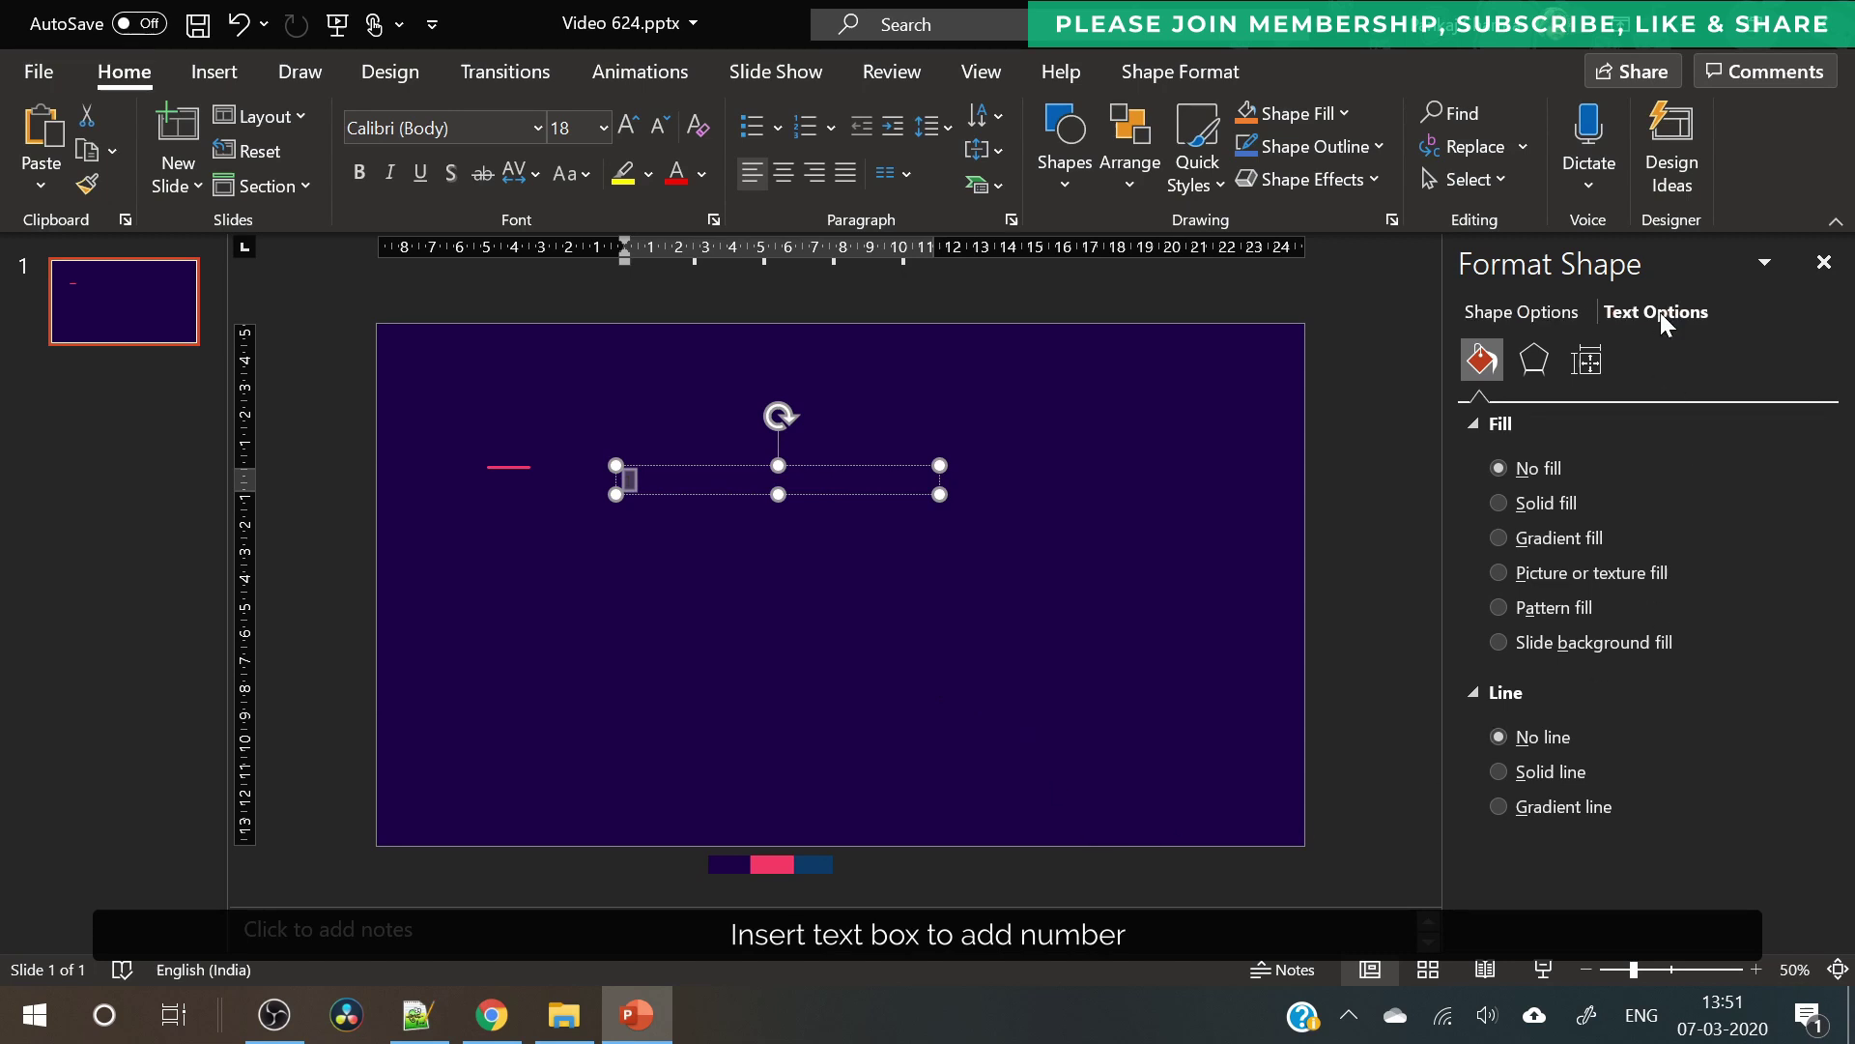
{"action": "left_click", "coordinate": [1798, 665]}
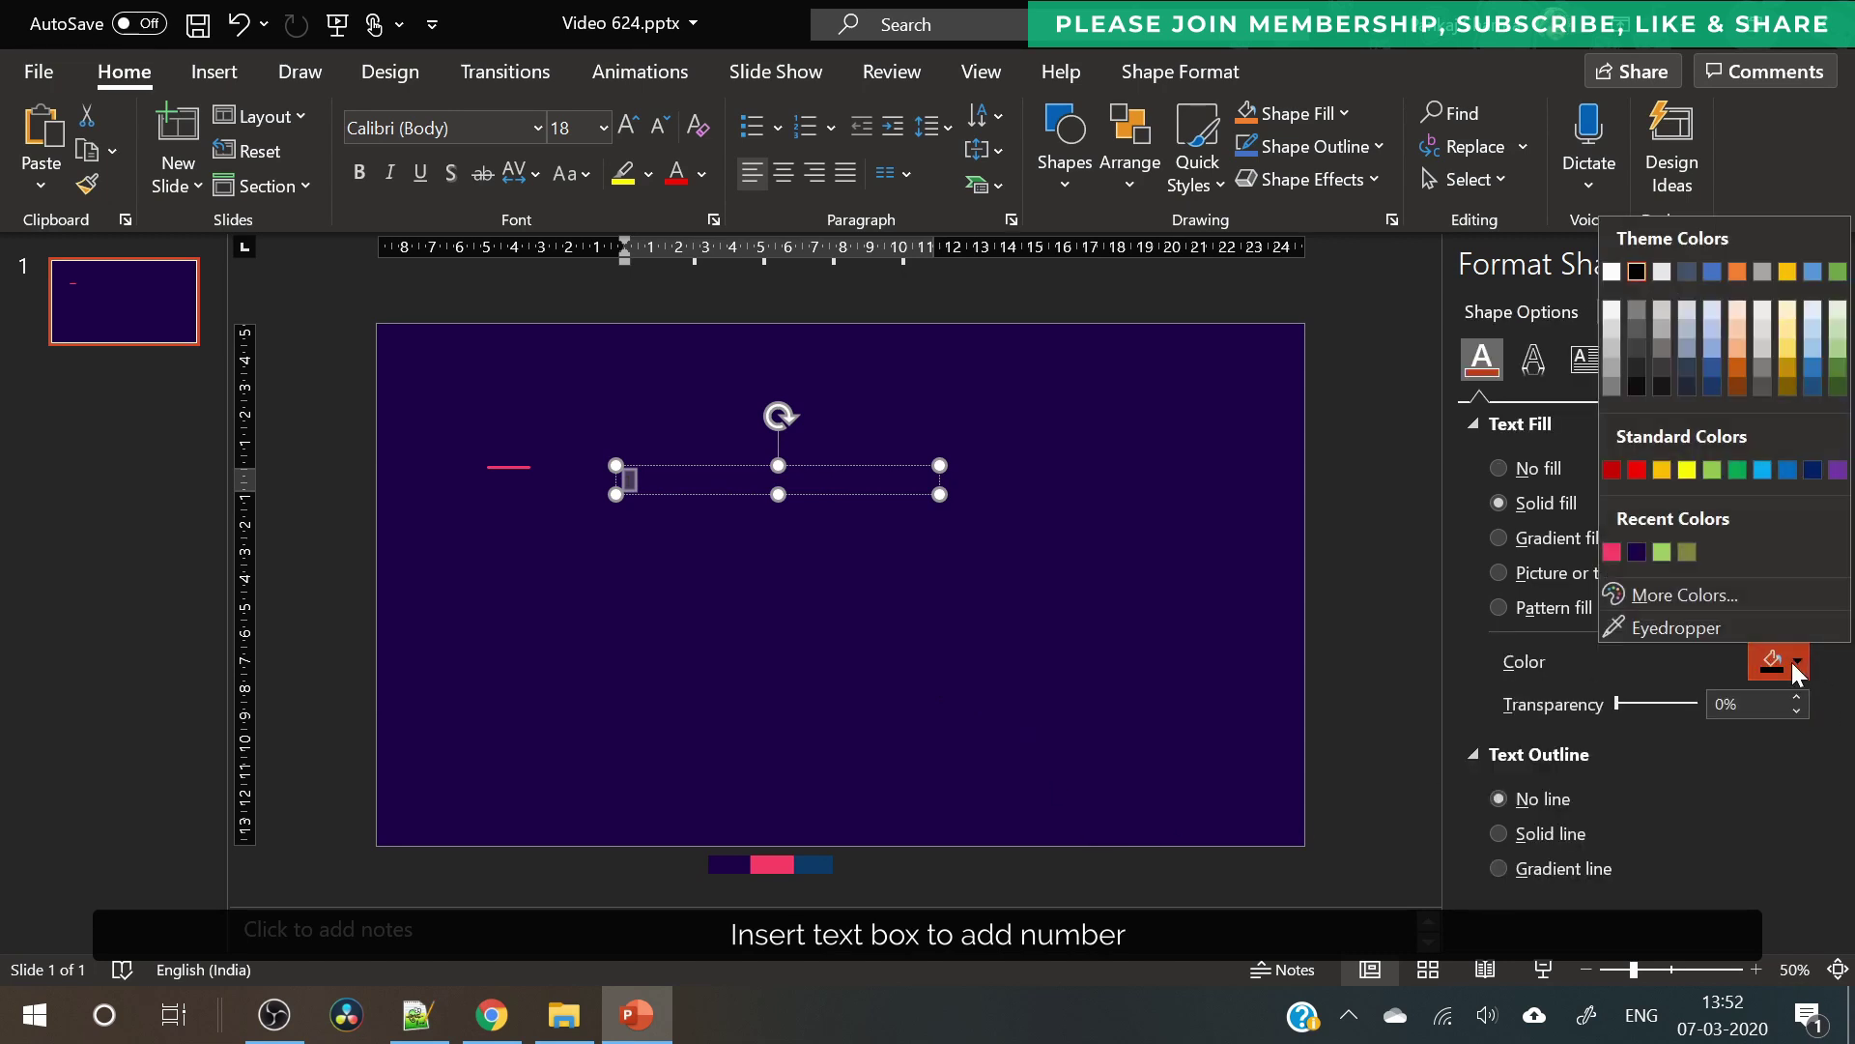
{"action": "left_click", "coordinate": [1753, 632]}
{"action": "left_click", "coordinate": [817, 860]}
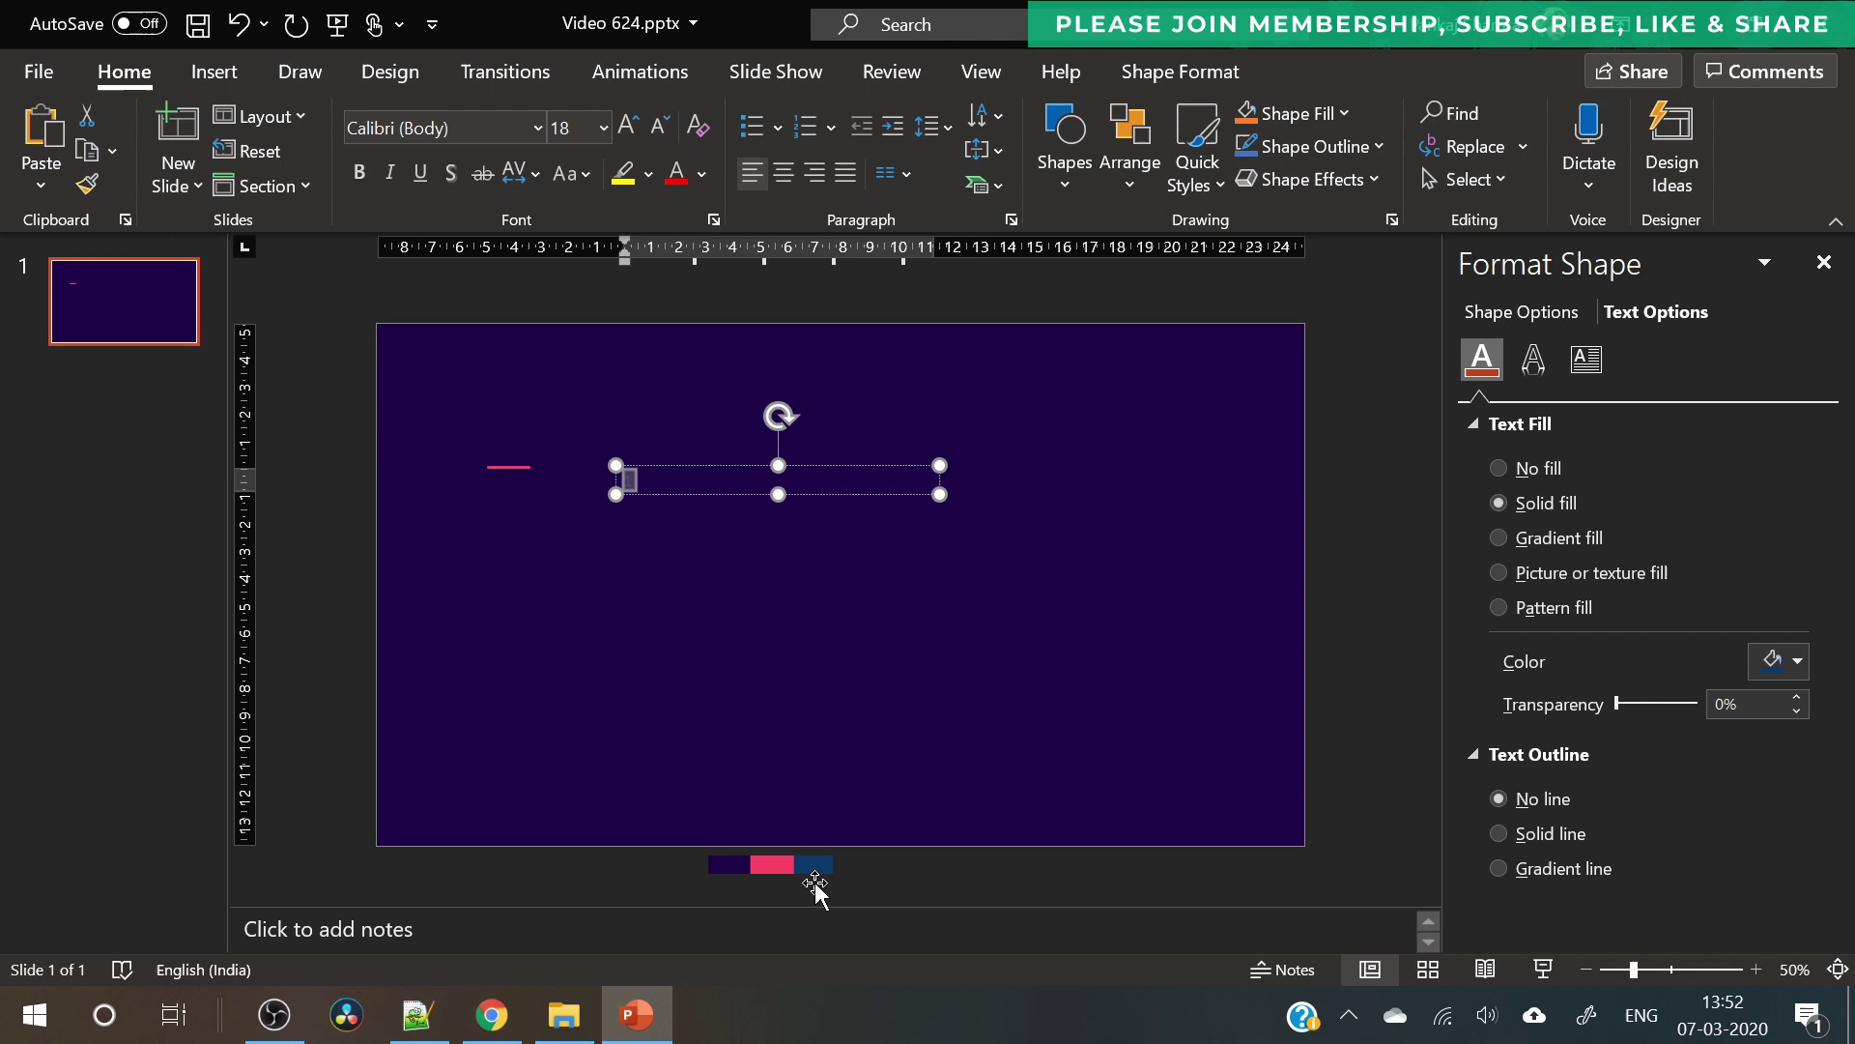
- Enlarge the number 1 to 199 pt
{"action": "double_click", "coordinate": [624, 123]}
{"action": "double_click", "coordinate": [623, 124]}
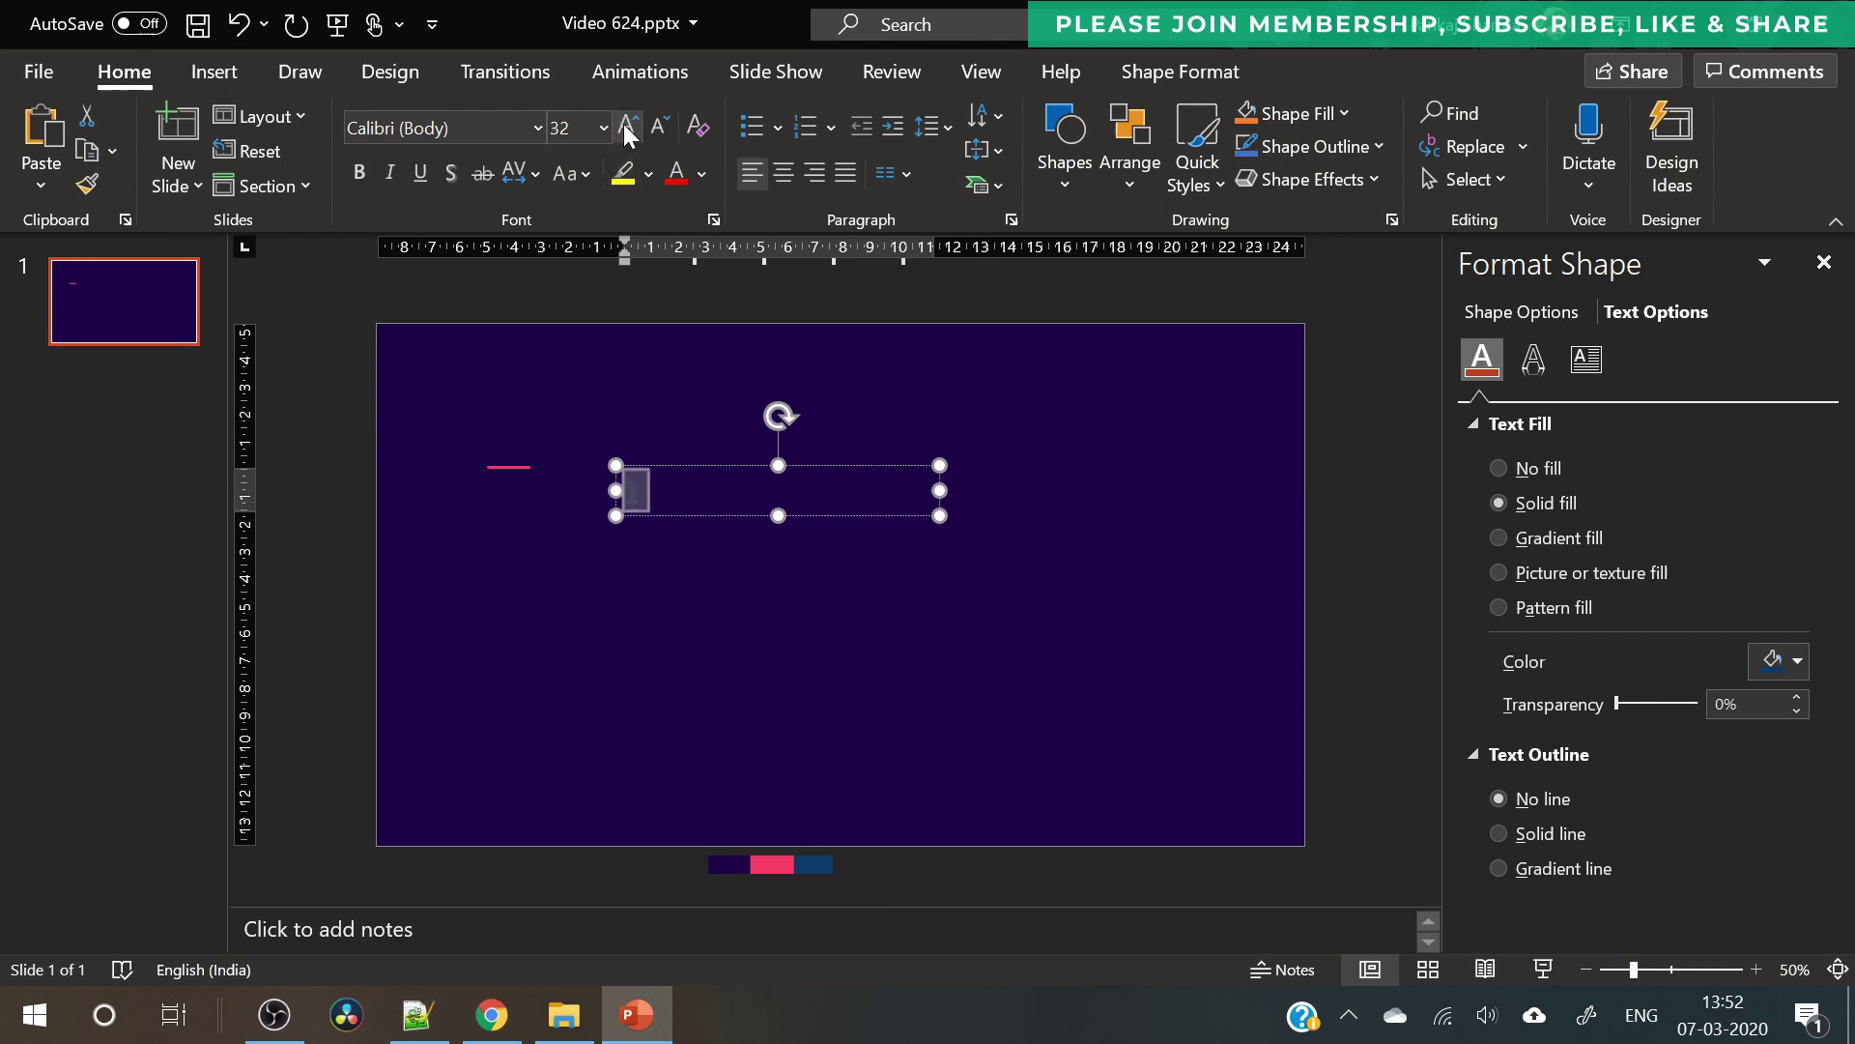
{"action": "triple_click", "coordinate": [623, 124]}
{"action": "double_click", "coordinate": [623, 123]}
{"action": "triple_click", "coordinate": [623, 123]}
{"action": "triple_click", "coordinate": [624, 124]}
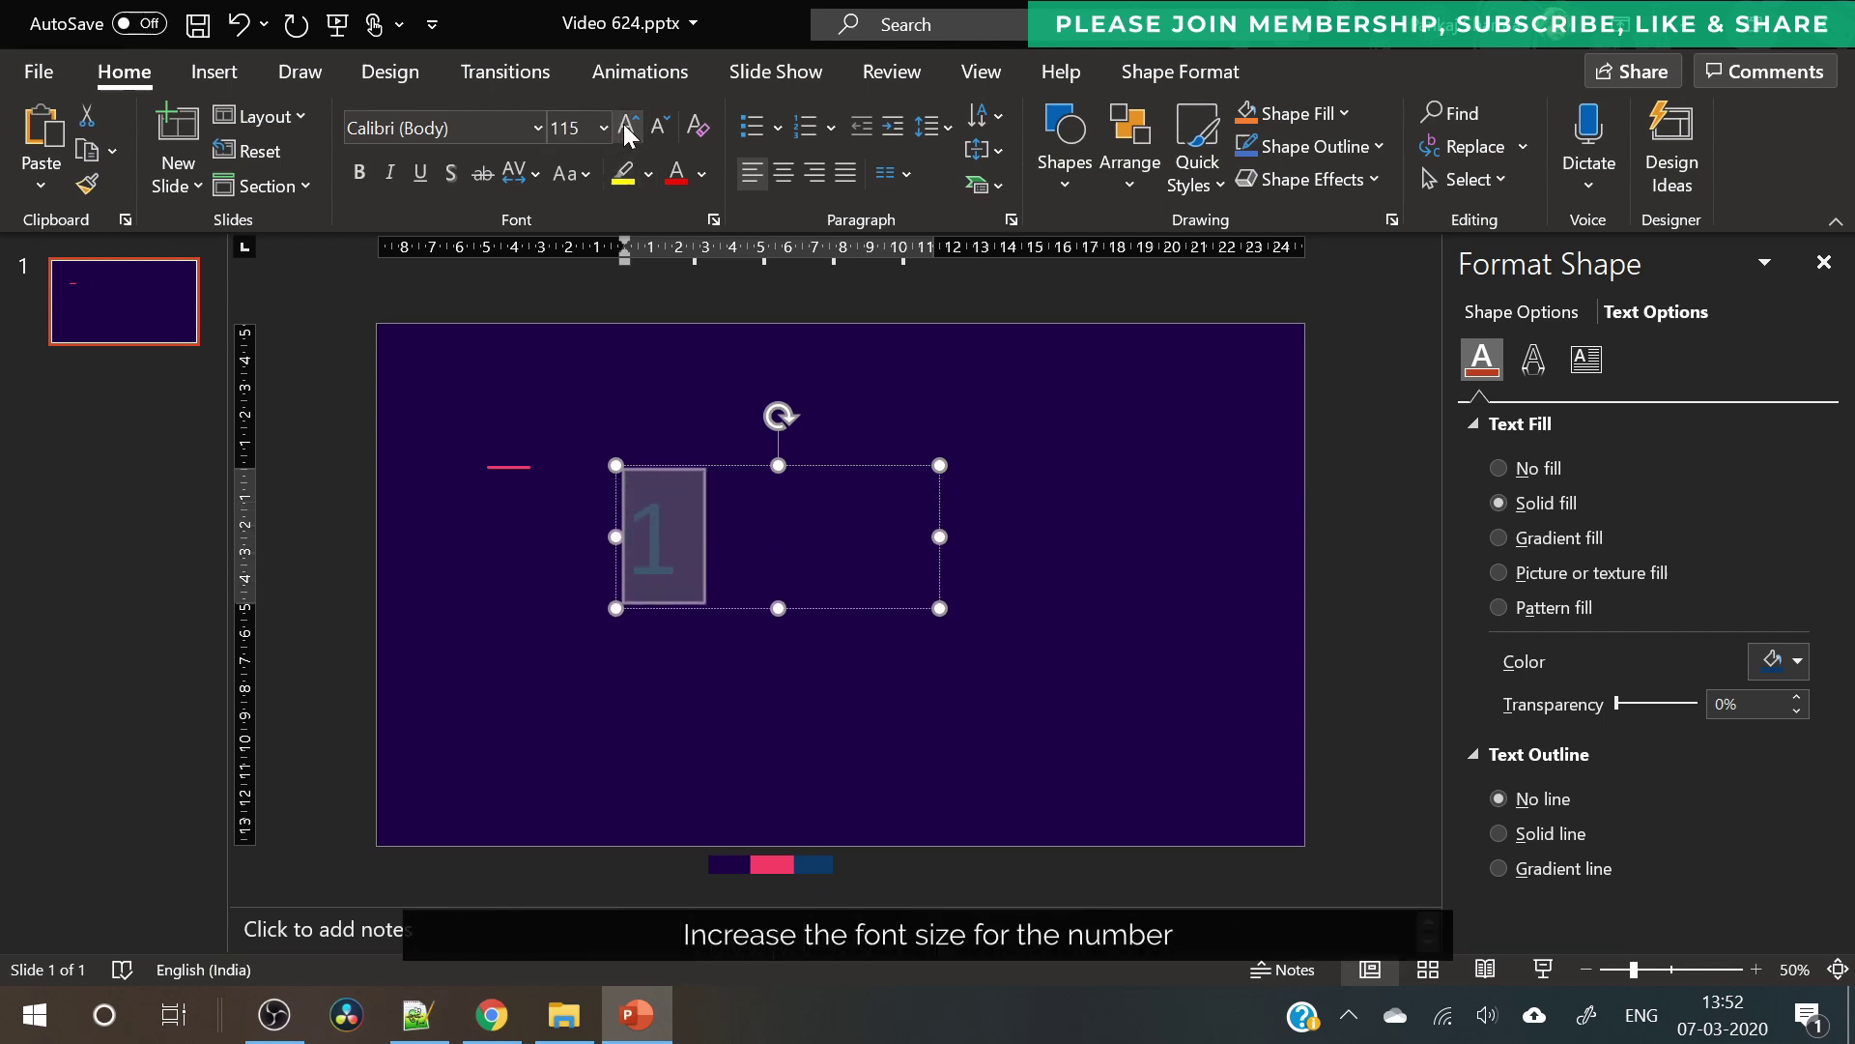
{"action": "triple_click", "coordinate": [628, 125]}
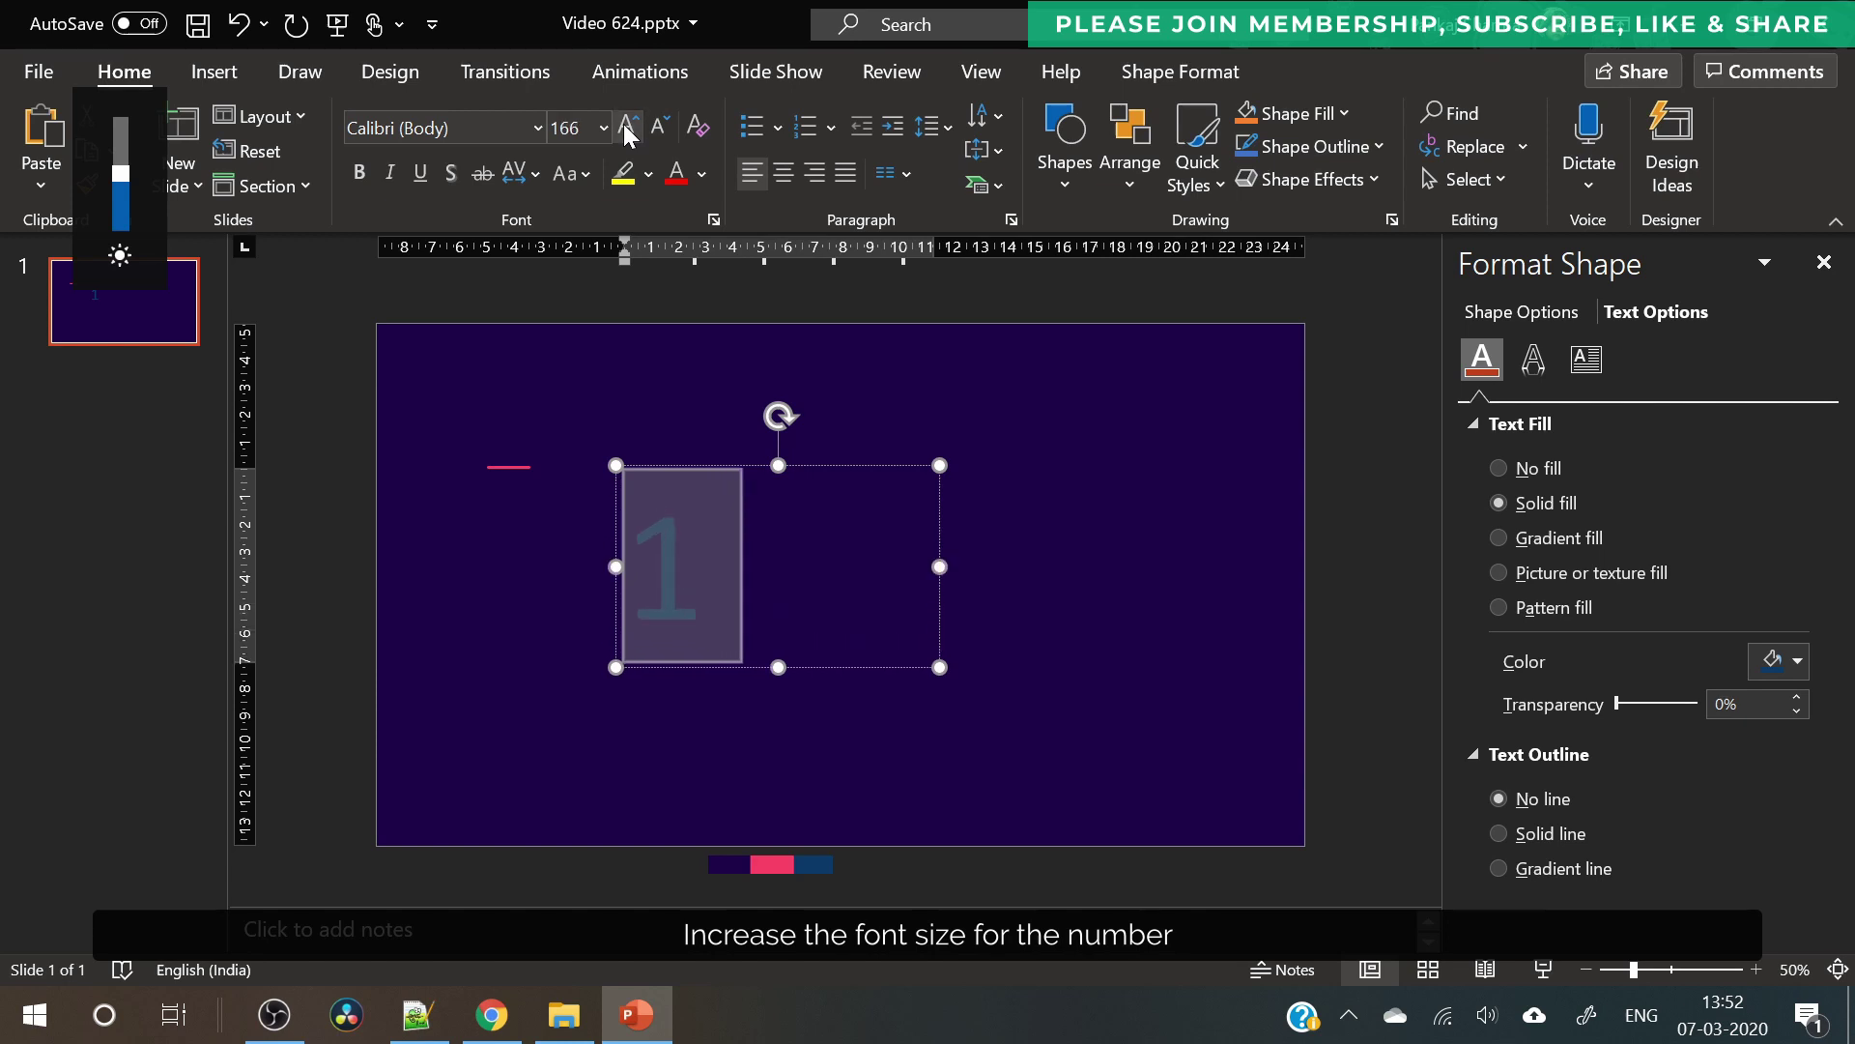
{"action": "triple_click", "coordinate": [628, 126]}
- Try Raleway and Agency FB, then set the number's font to Montserrat
{"action": "left_click", "coordinate": [391, 128]}
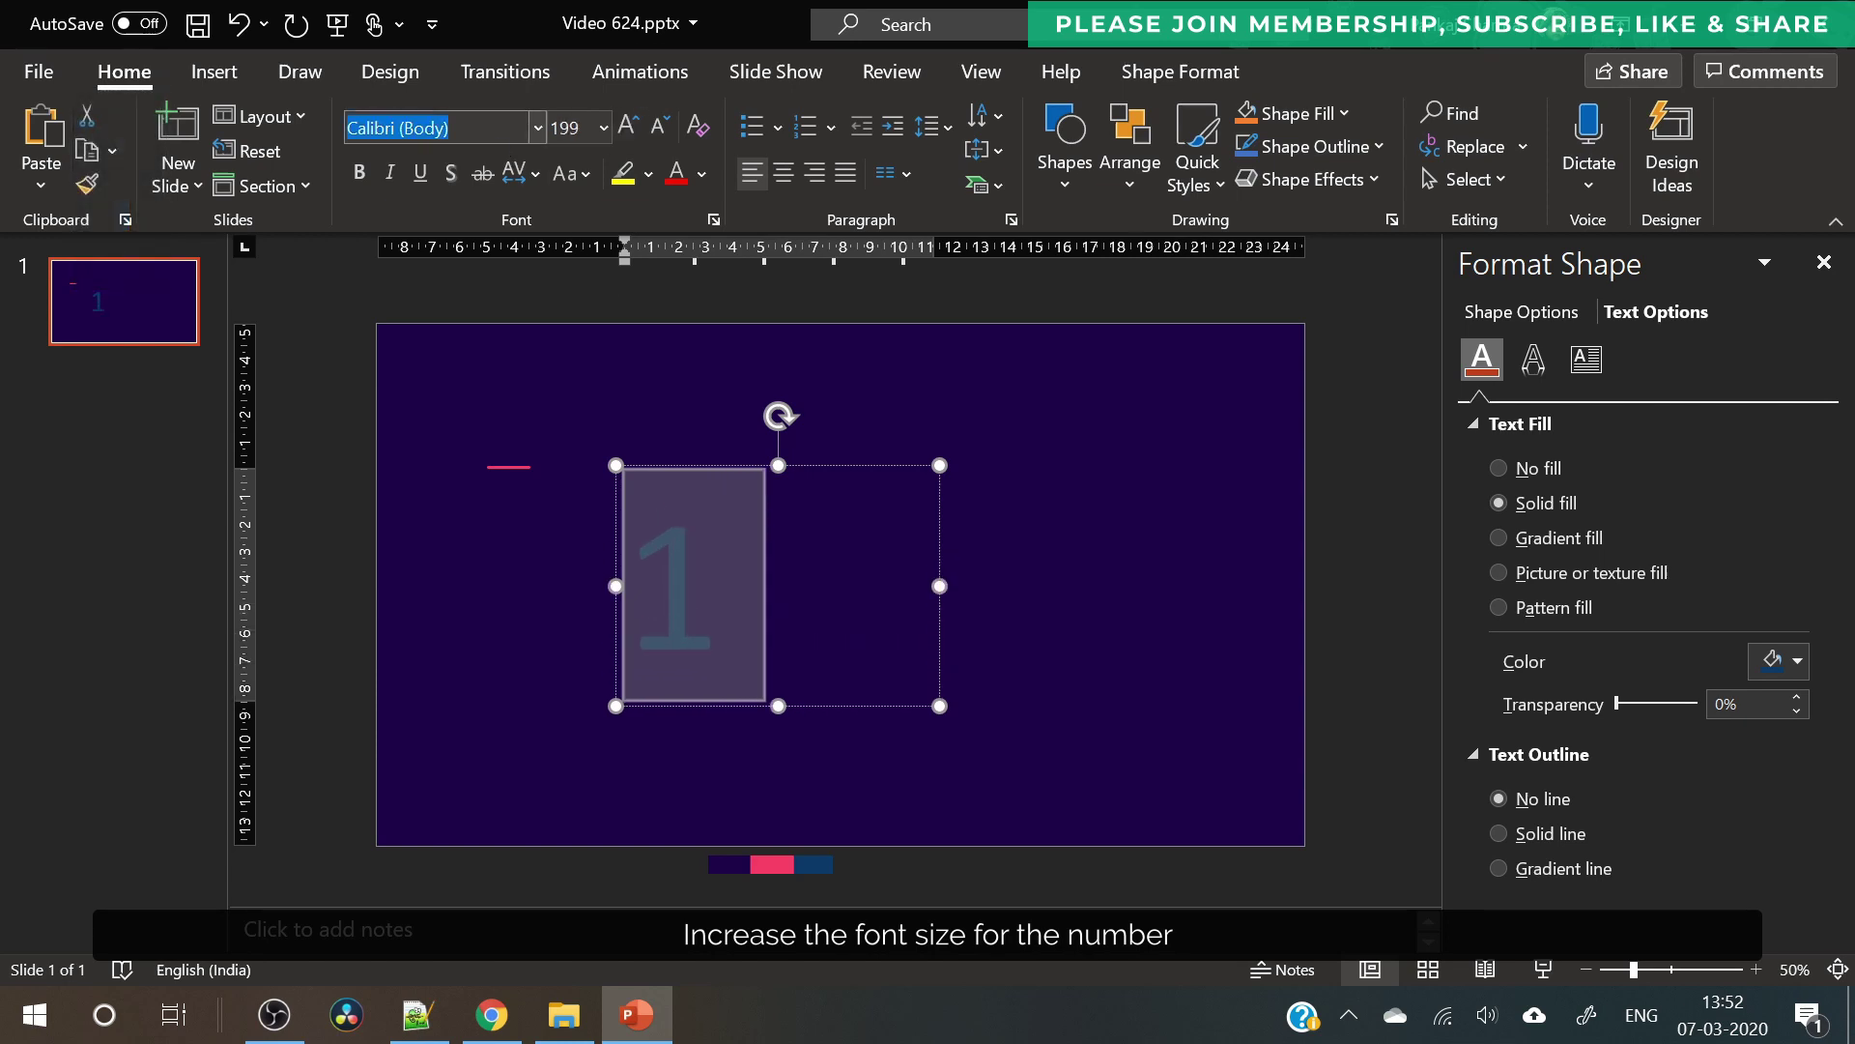
{"action": "type", "text": "Raleway"}
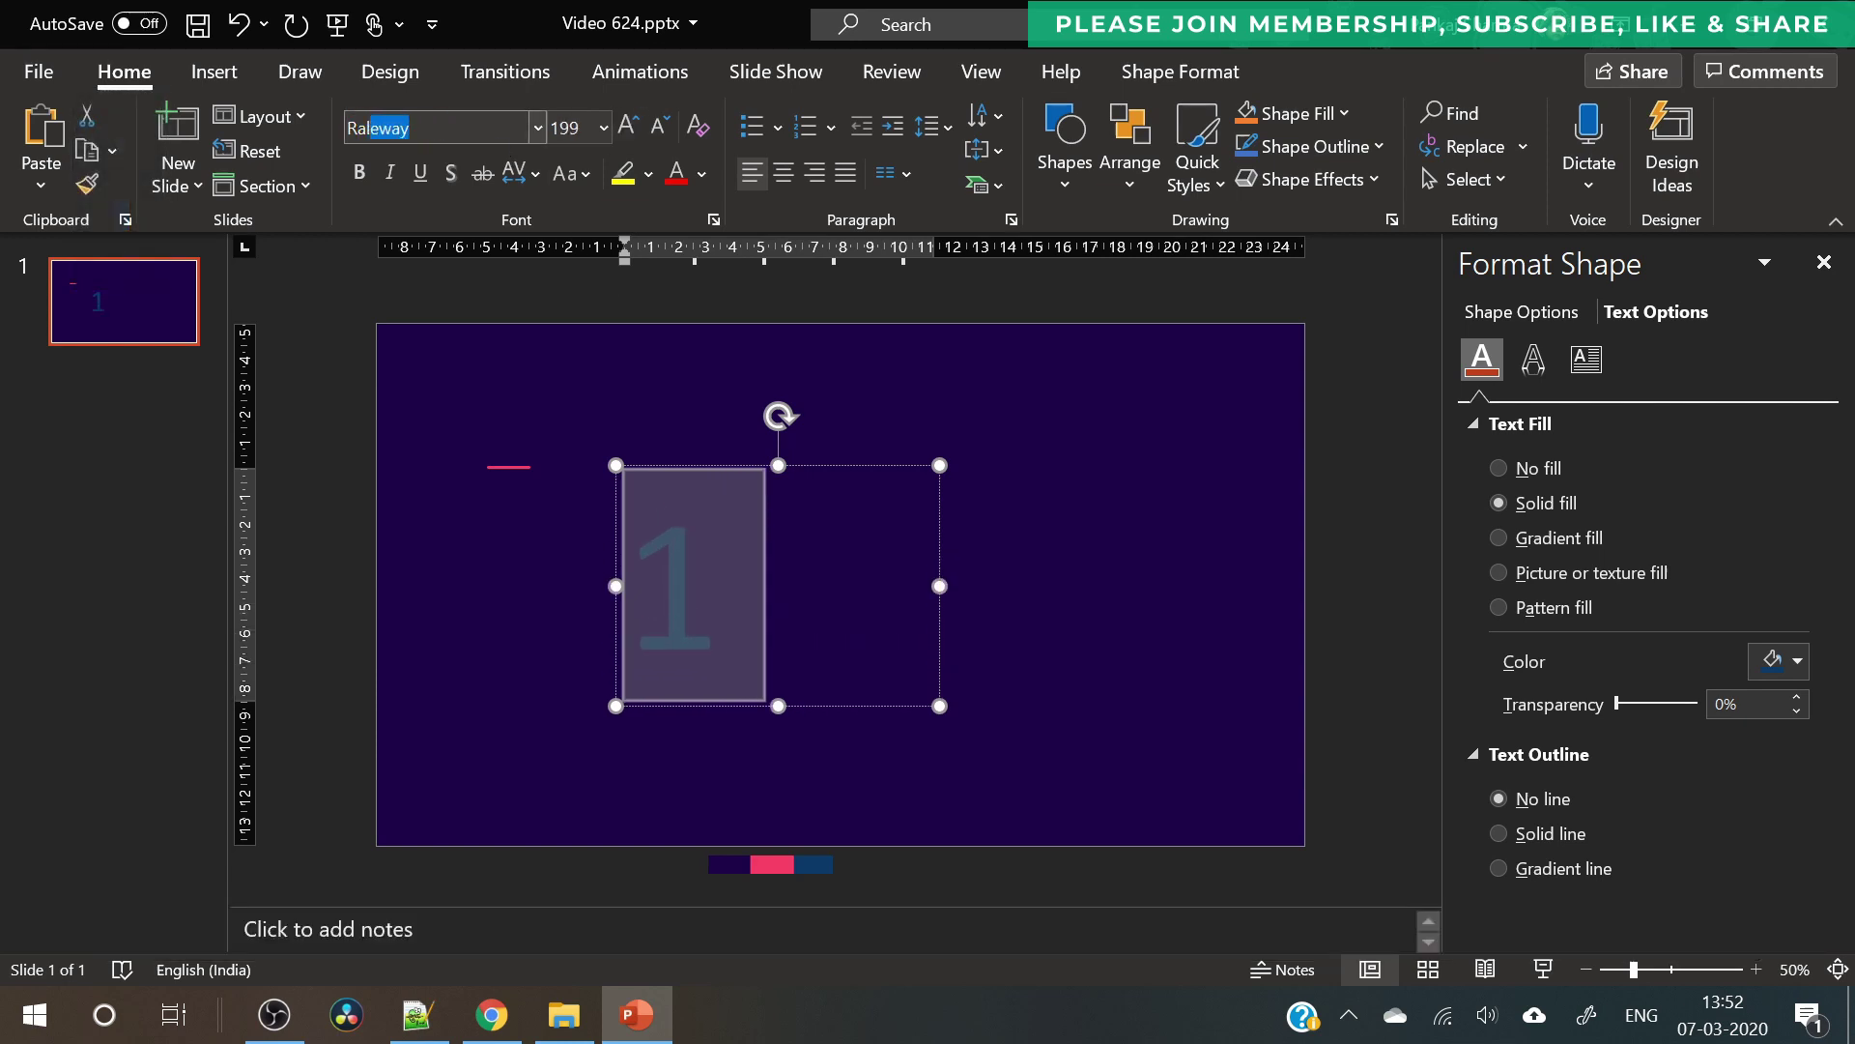
{"action": "key", "text": "Return"}
{"action": "left_click", "coordinate": [406, 127]}
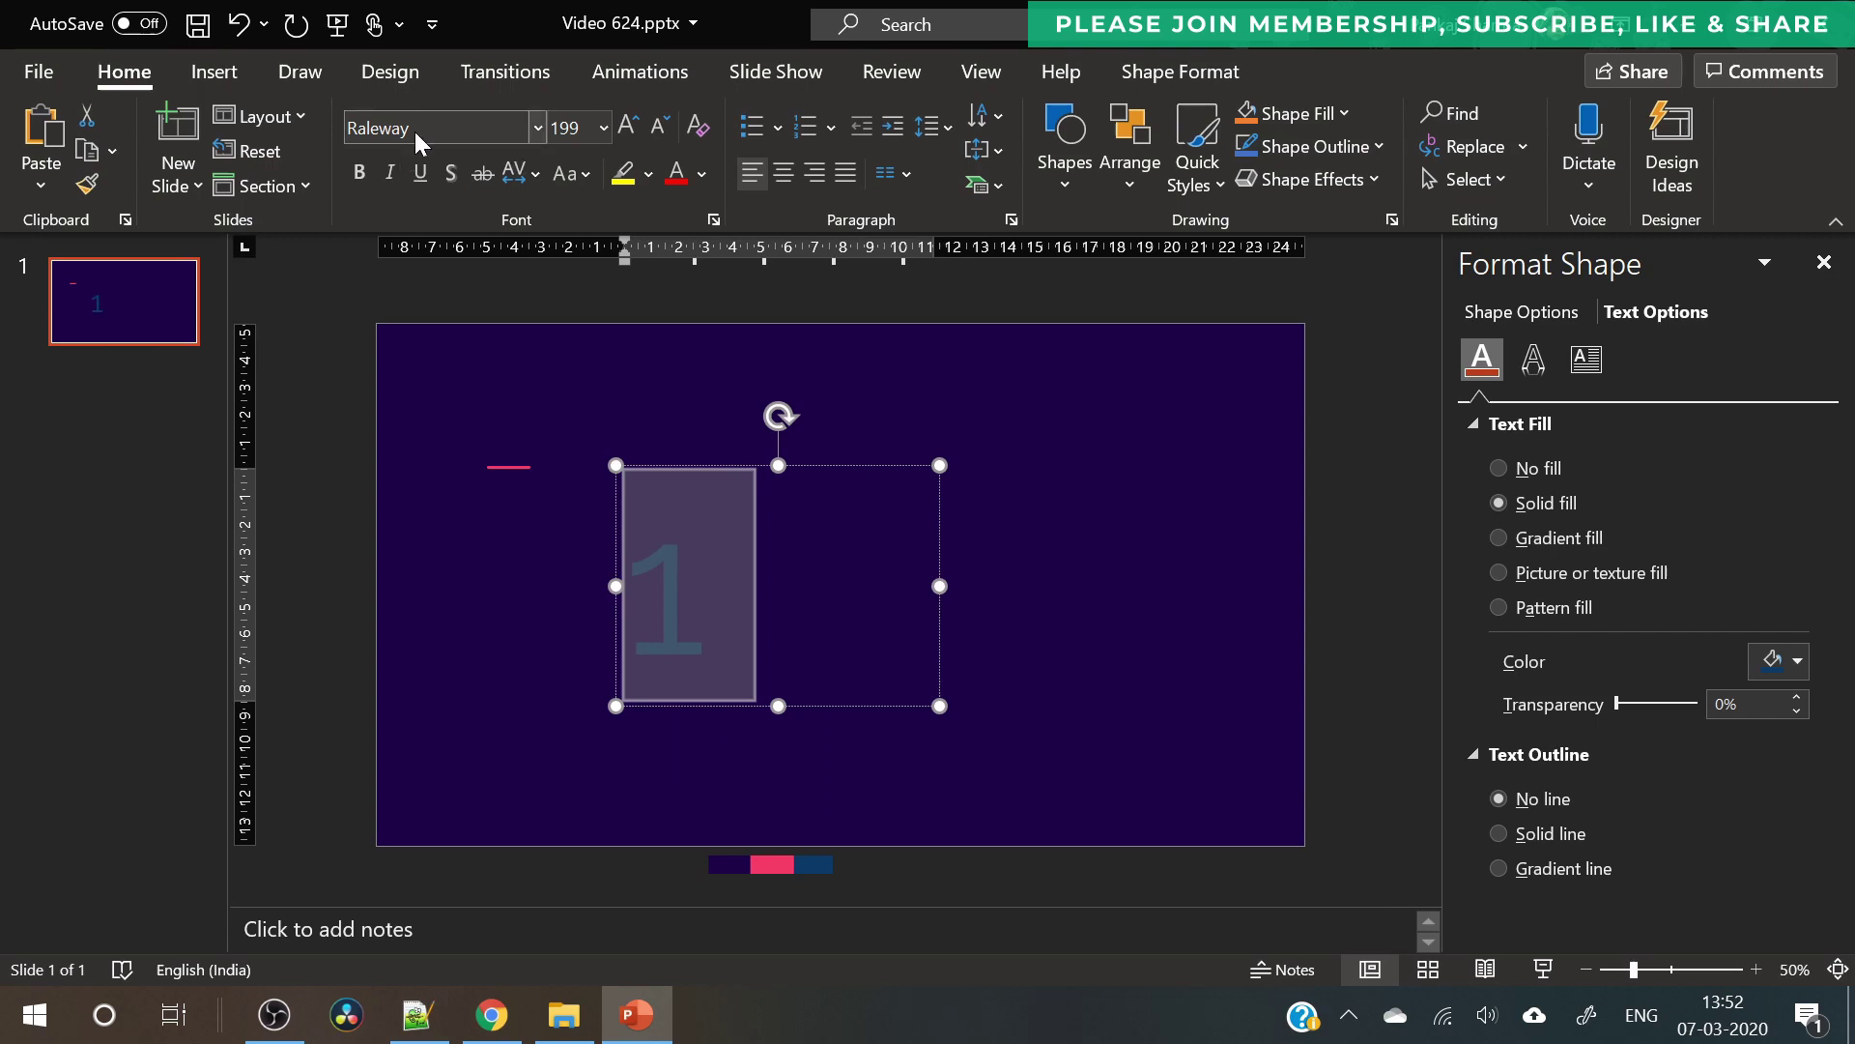
{"action": "type", "text": "Agency FB"}
{"action": "key", "text": "Return"}
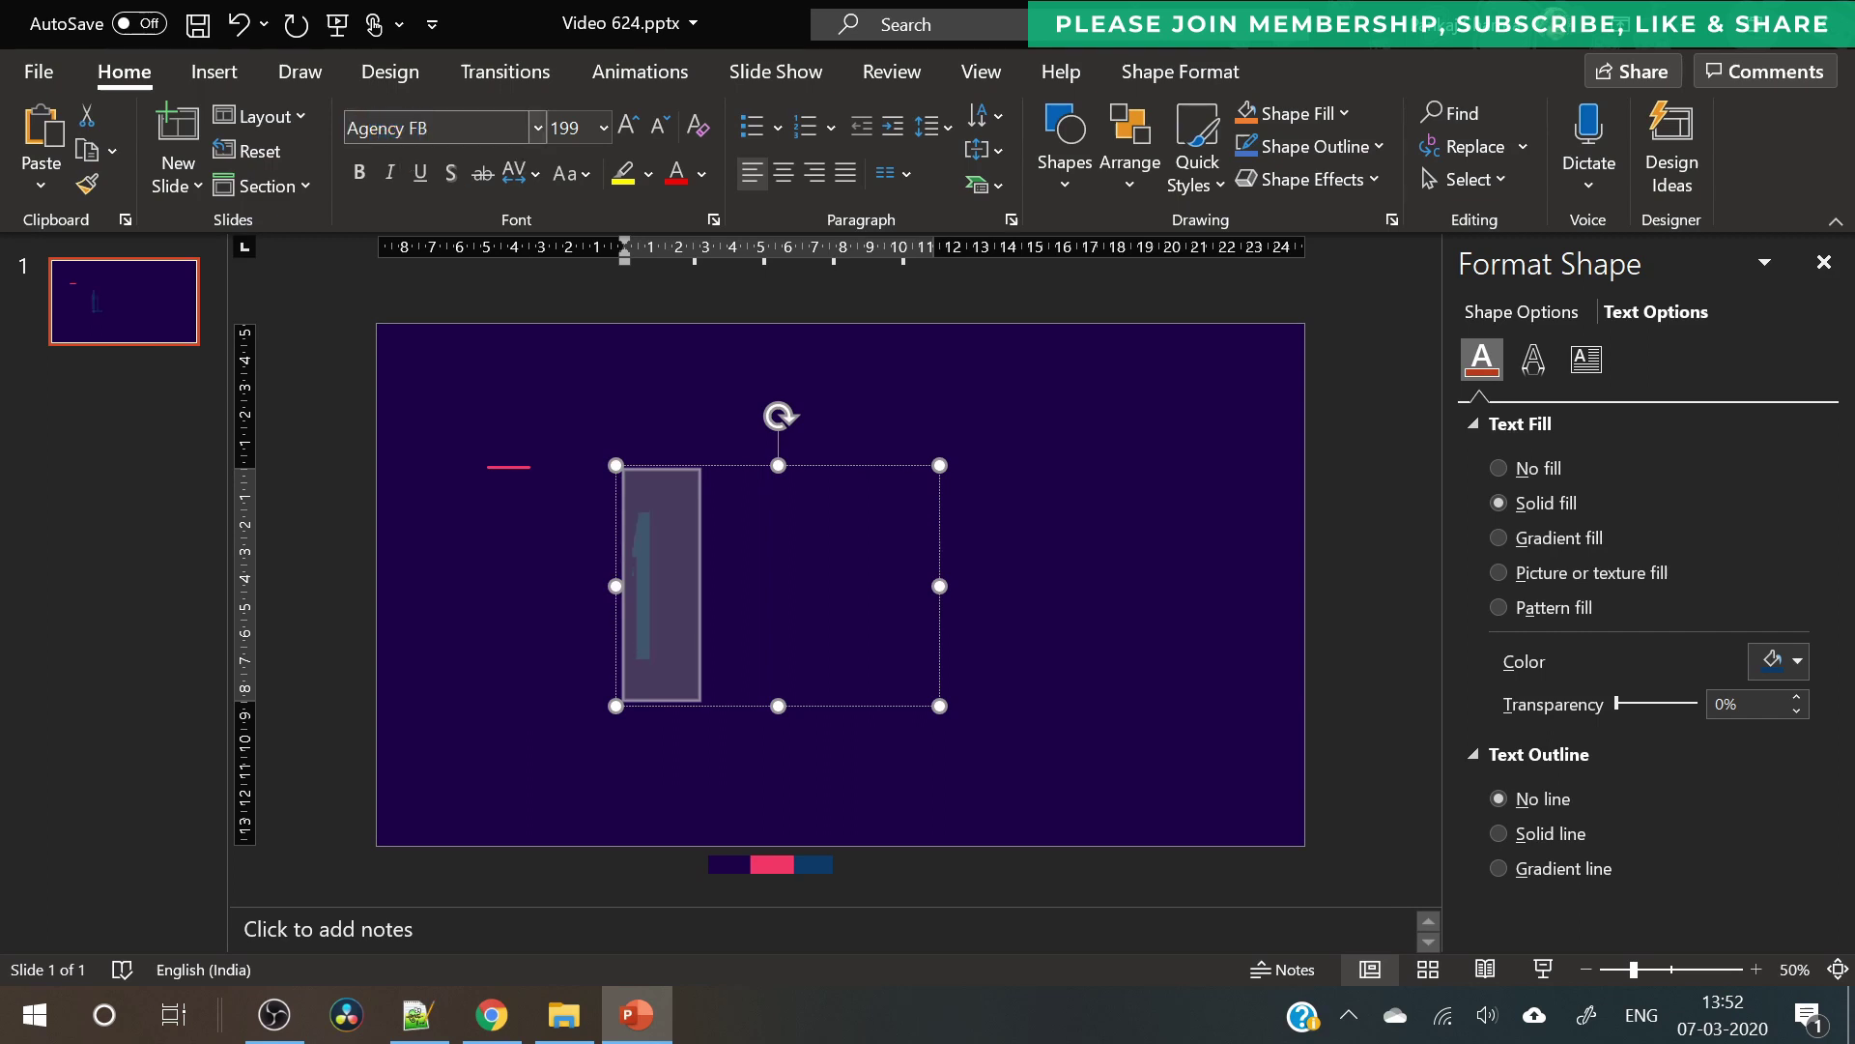
{"action": "left_click", "coordinate": [447, 133]}
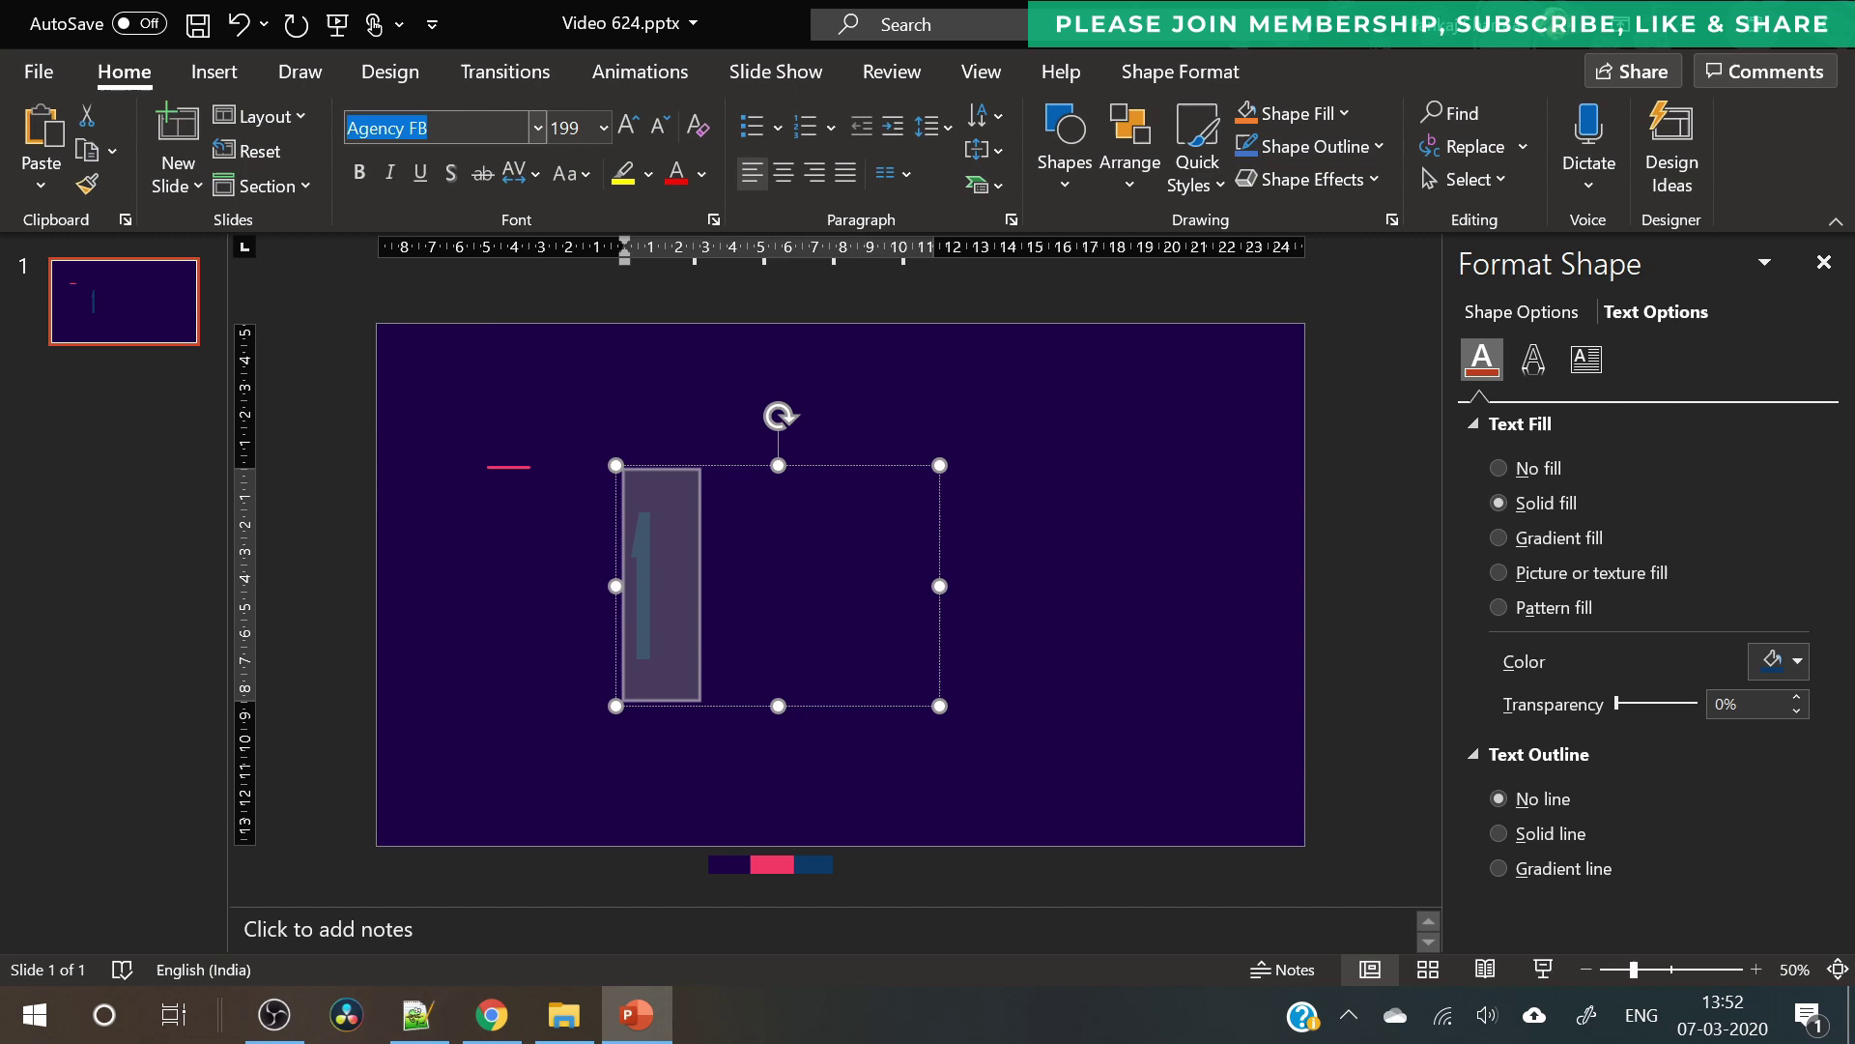
{"action": "type", "text": "Op"}
{"action": "key", "text": "BackSpace"}
{"action": "key", "text": "BackSpace"}
{"action": "key", "text": "BackSpace"}
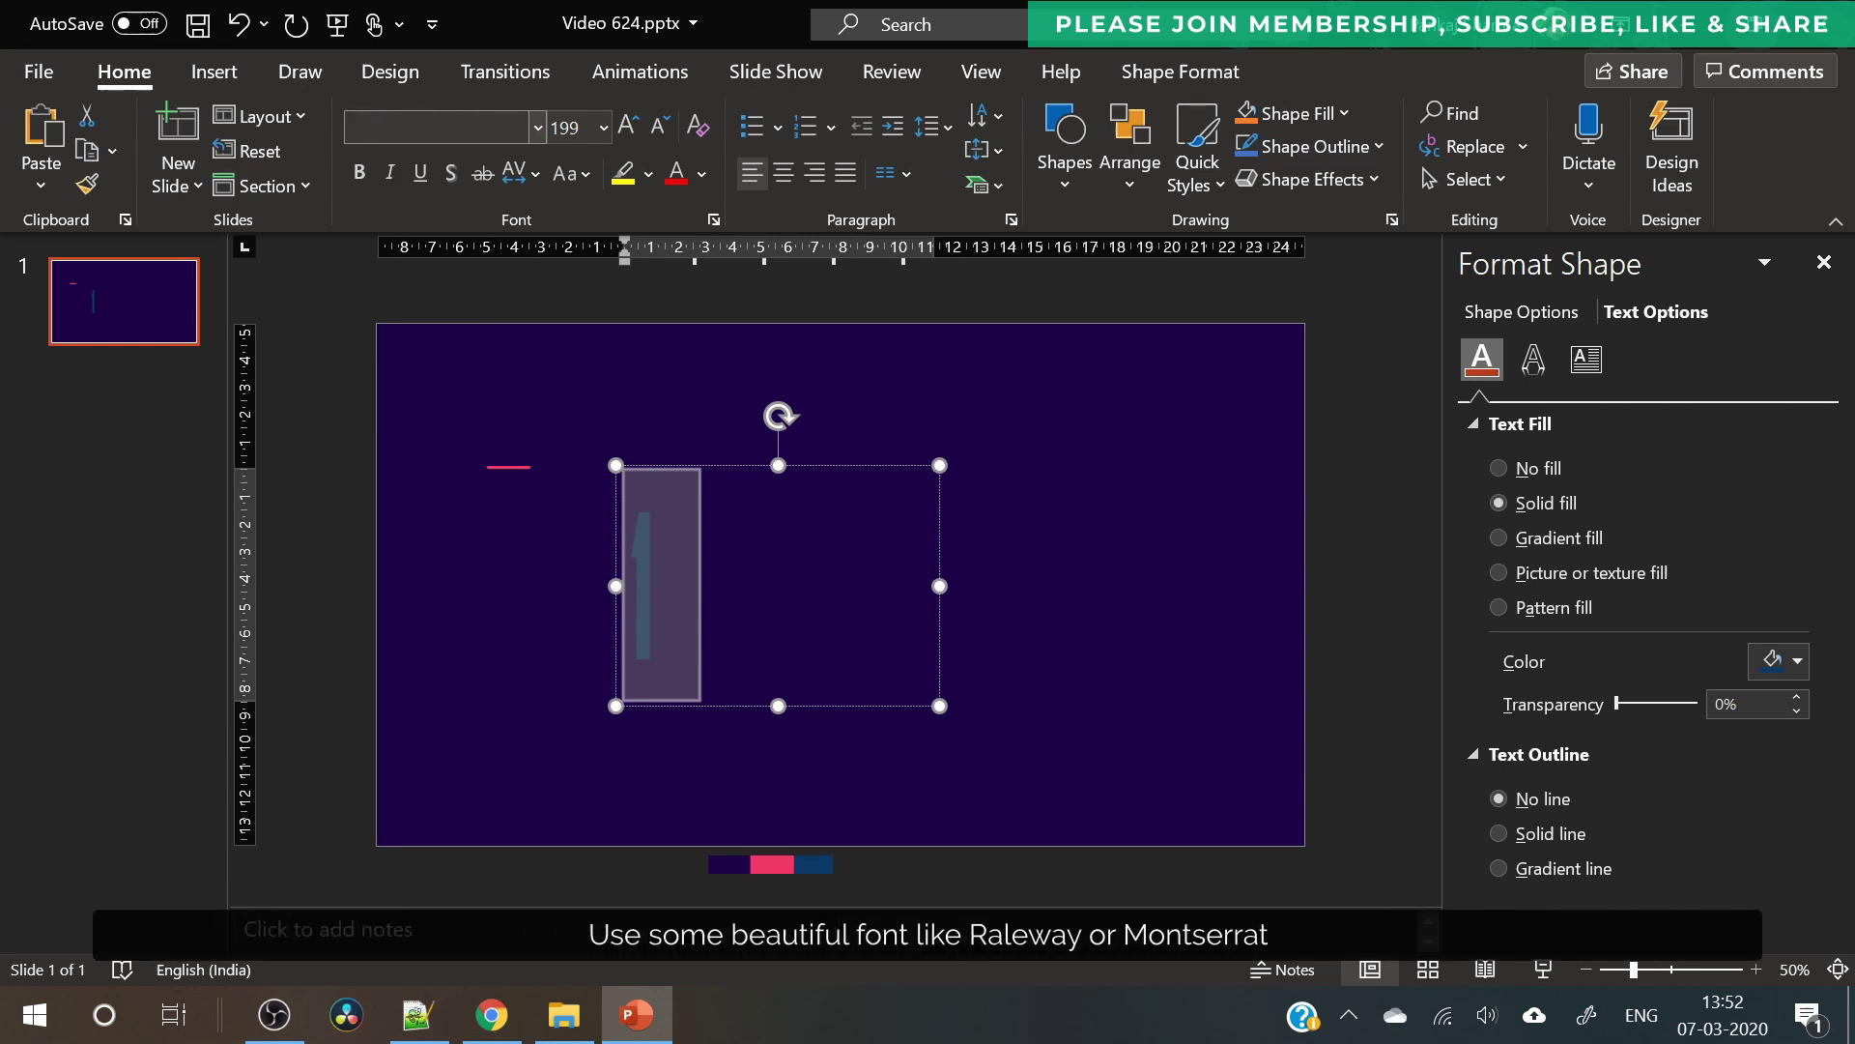
{"action": "type", "text": "Montserrat"}
{"action": "key", "text": "Return"}
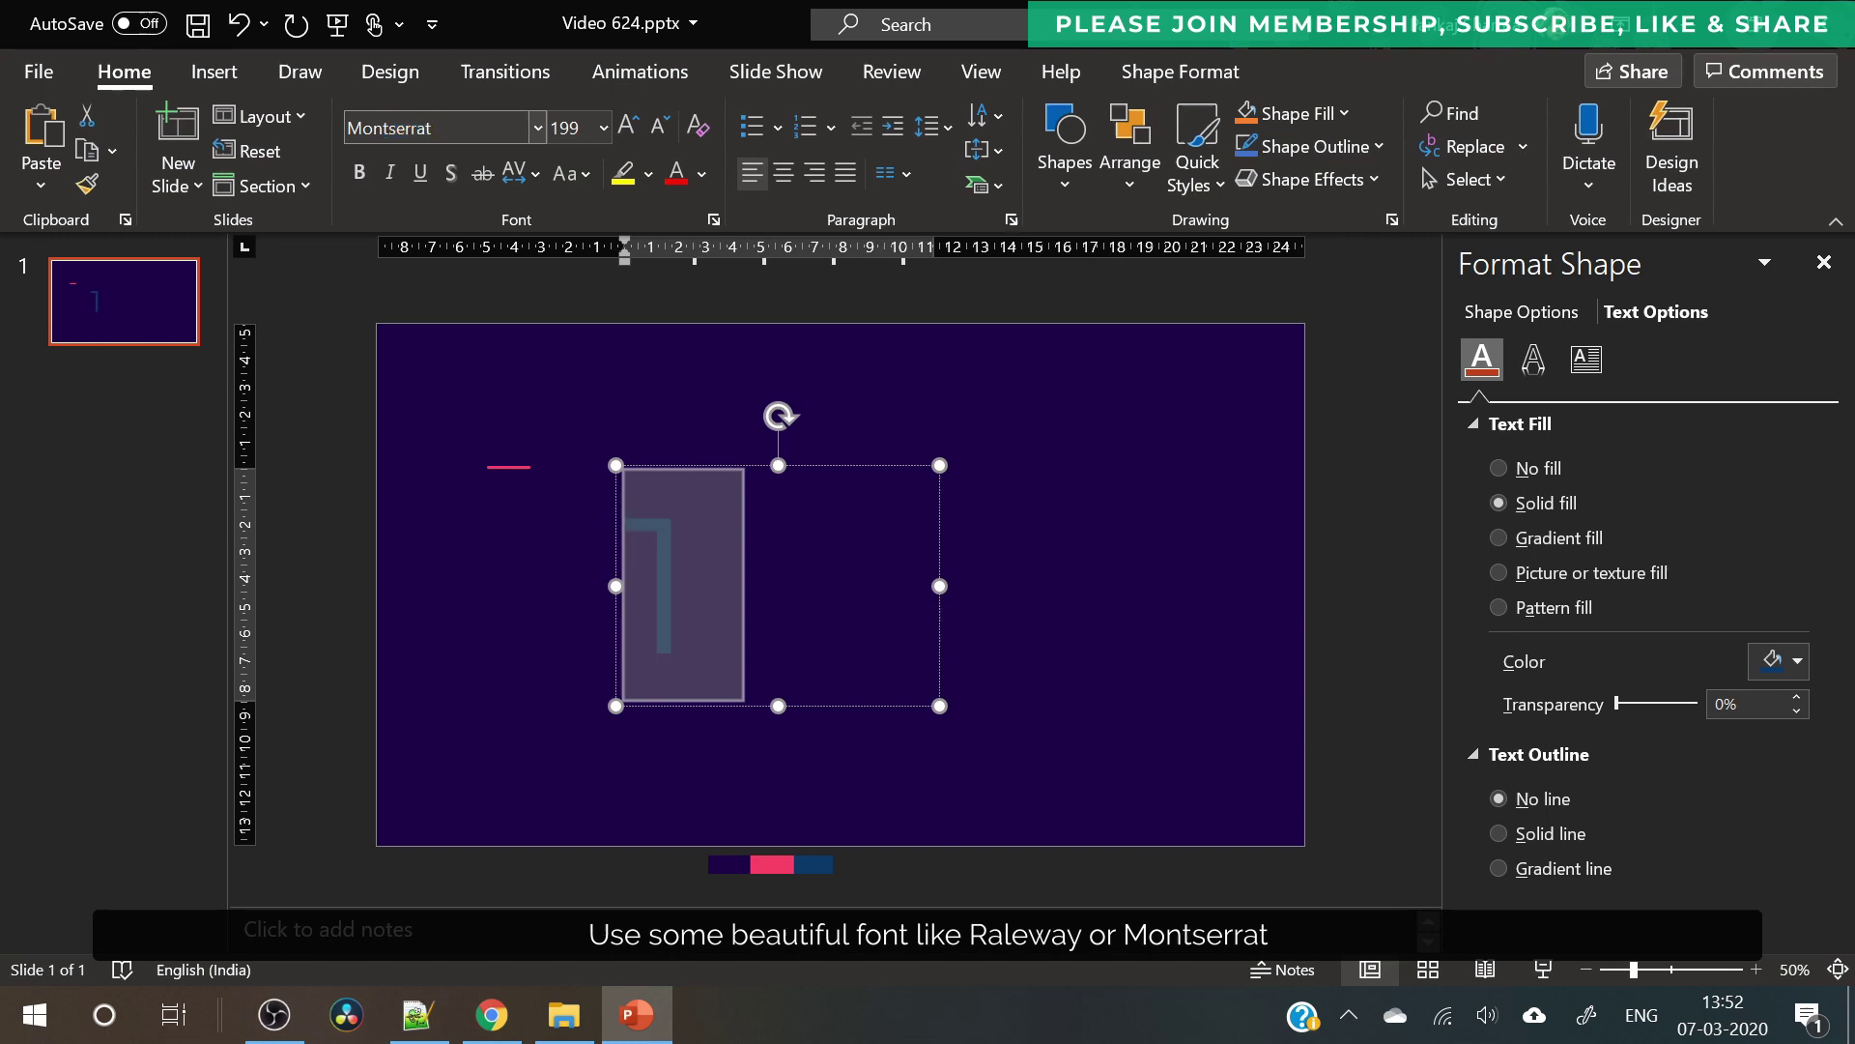
- Centre the large 1 in its box and move it left toward the pink dash
{"action": "left_click", "coordinate": [626, 123]}
{"action": "left_click_drag", "start_coordinate": [723, 468], "coordinate": [663, 373]}
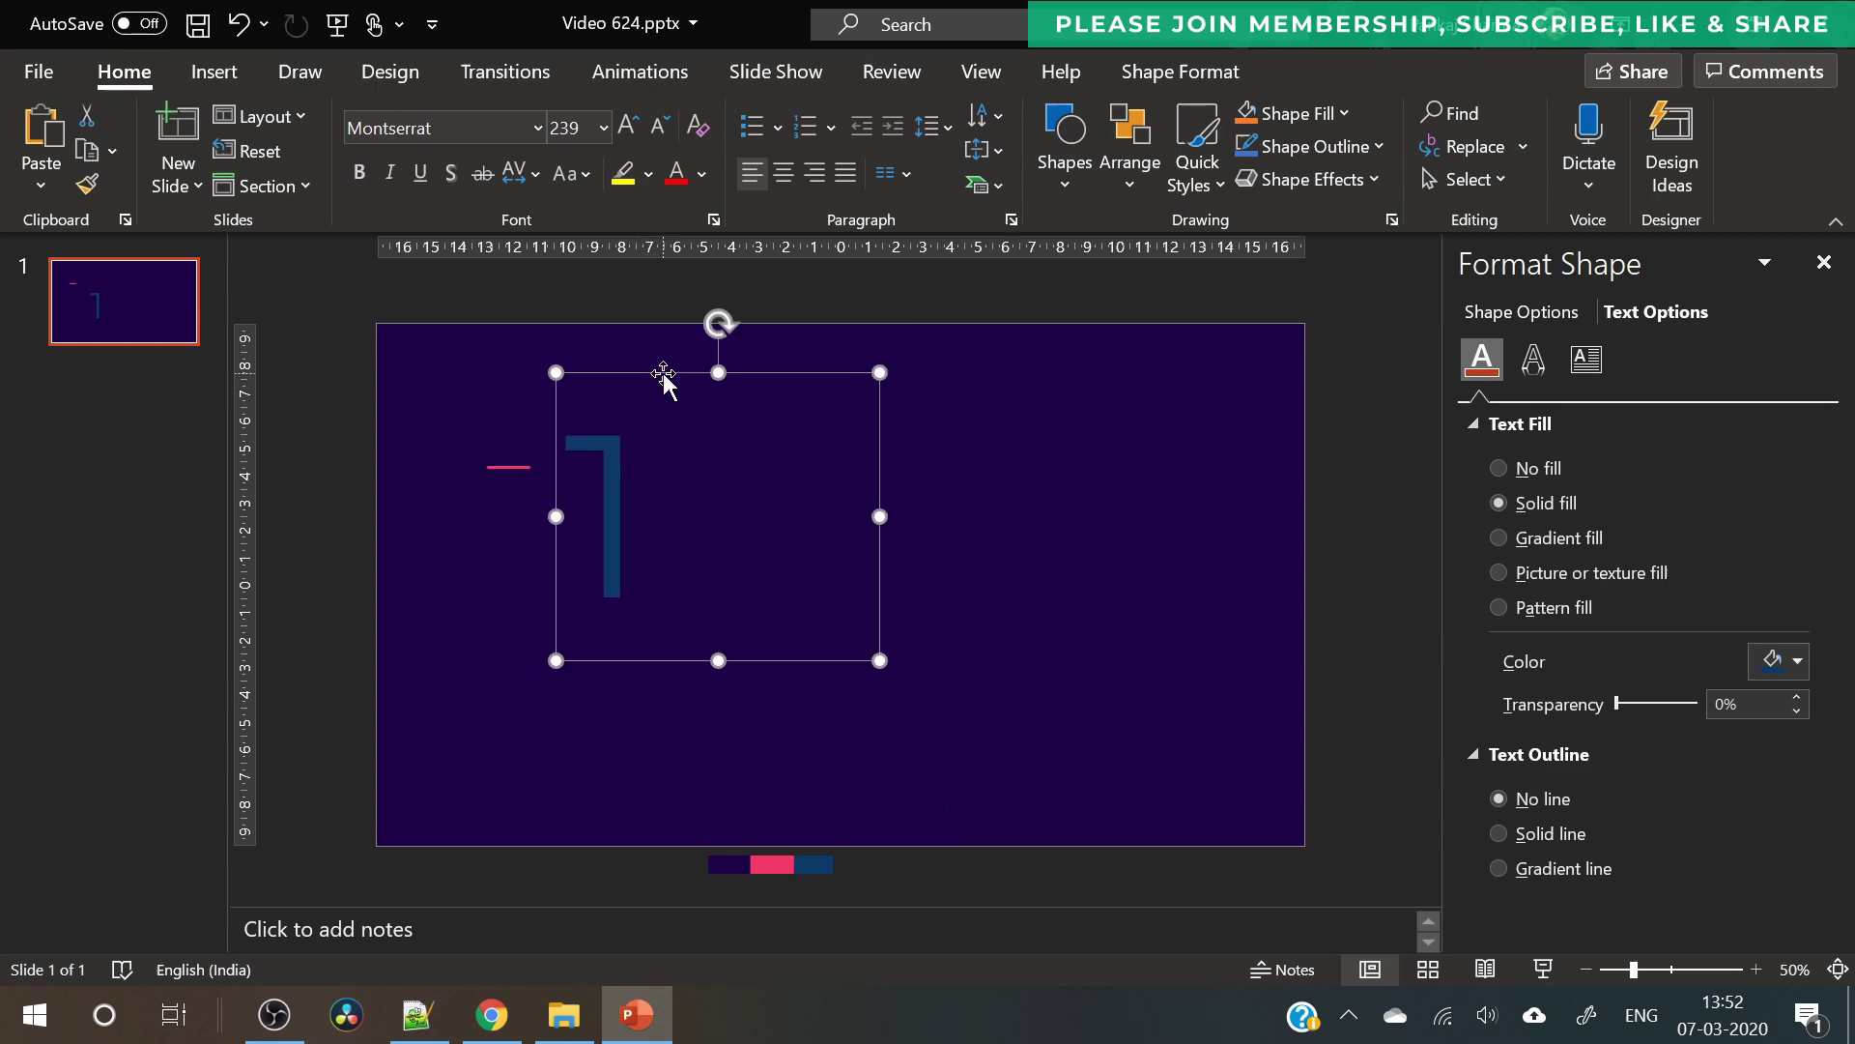
{"action": "left_click", "coordinate": [1781, 672]}
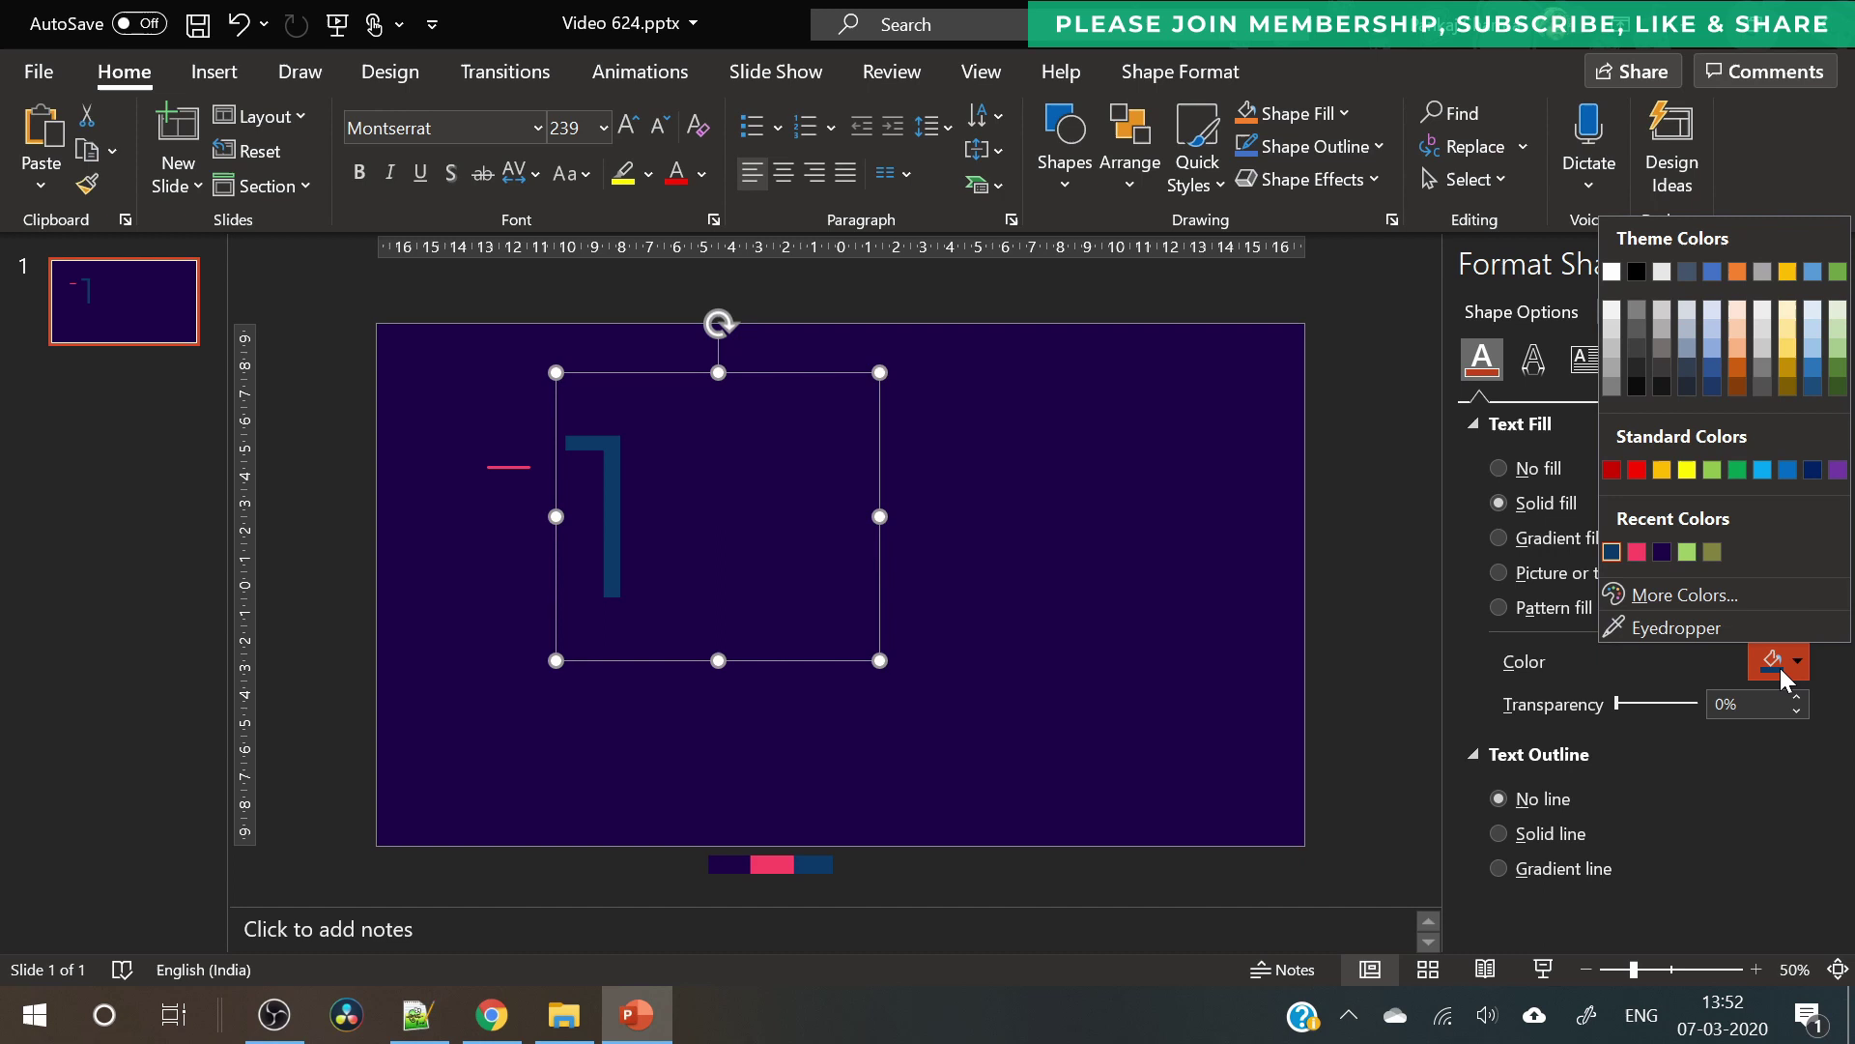
{"action": "left_click", "coordinate": [1030, 599]}
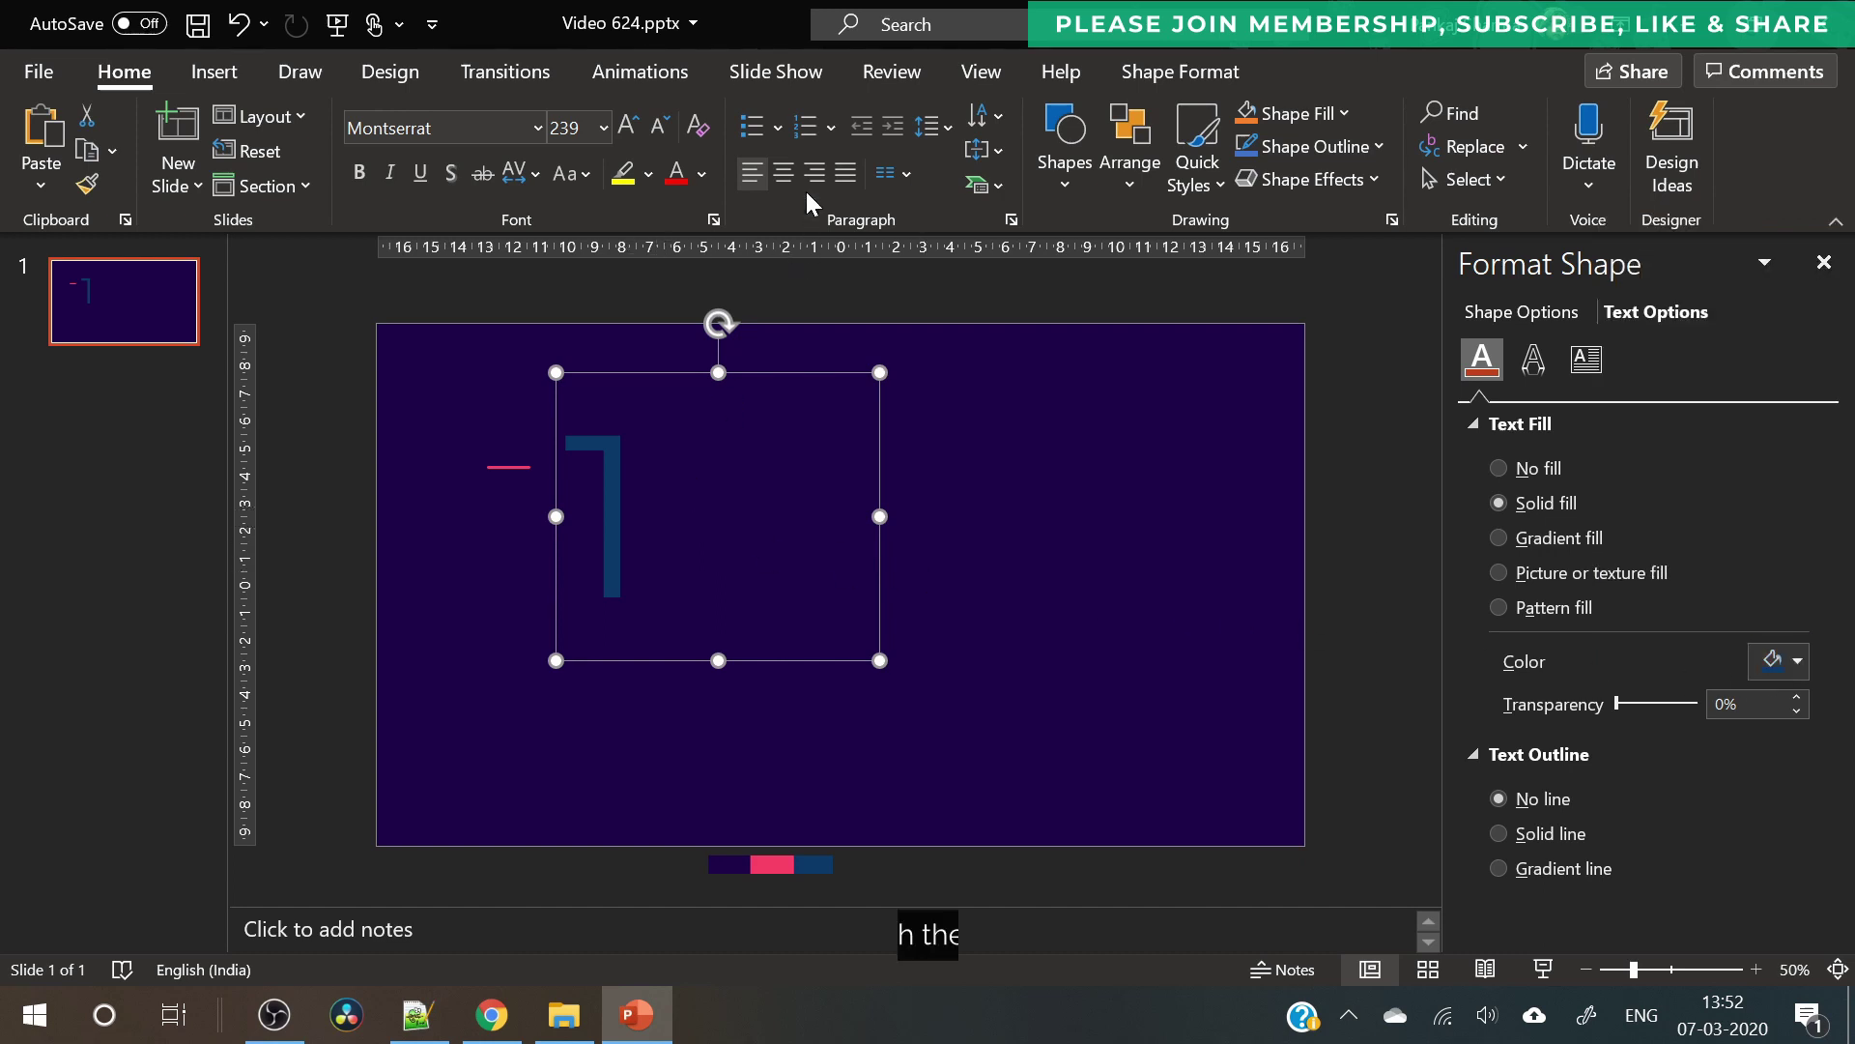
{"action": "left_click", "coordinate": [779, 177]}
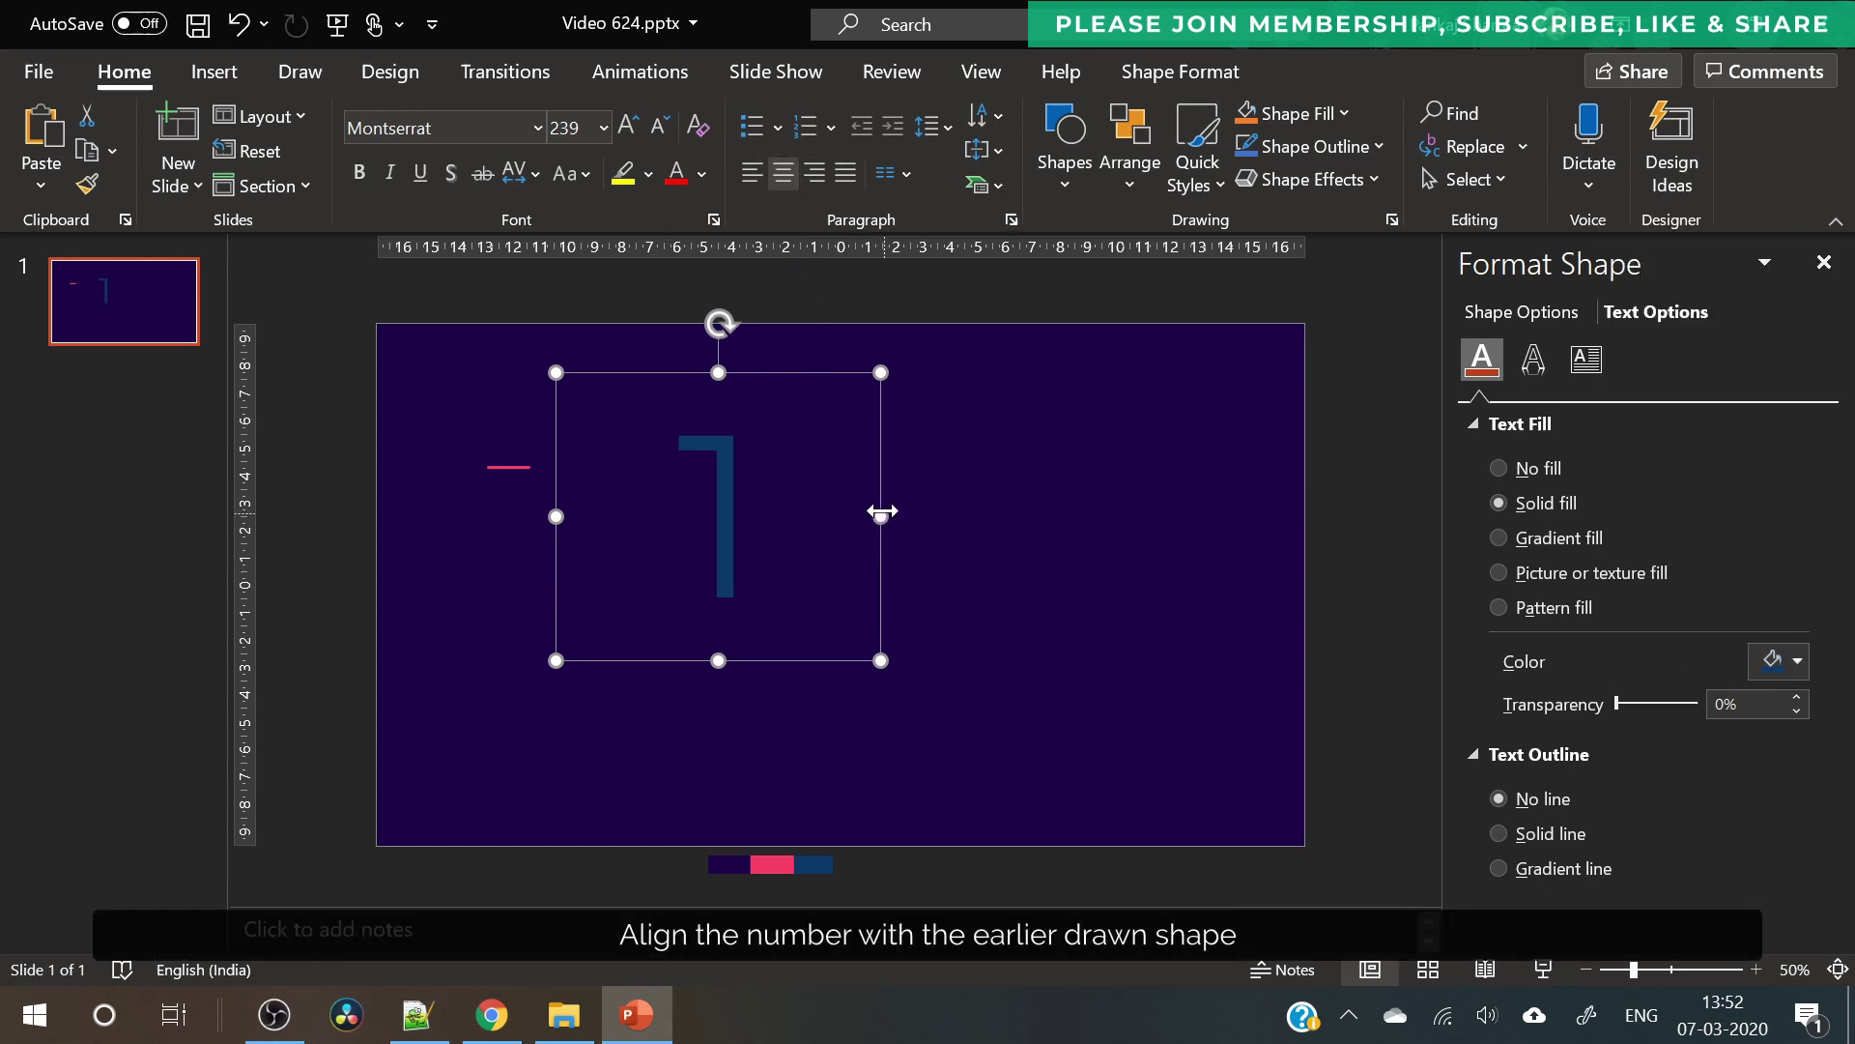
{"action": "left_click_drag", "start_coordinate": [799, 373], "coordinate": [696, 375]}
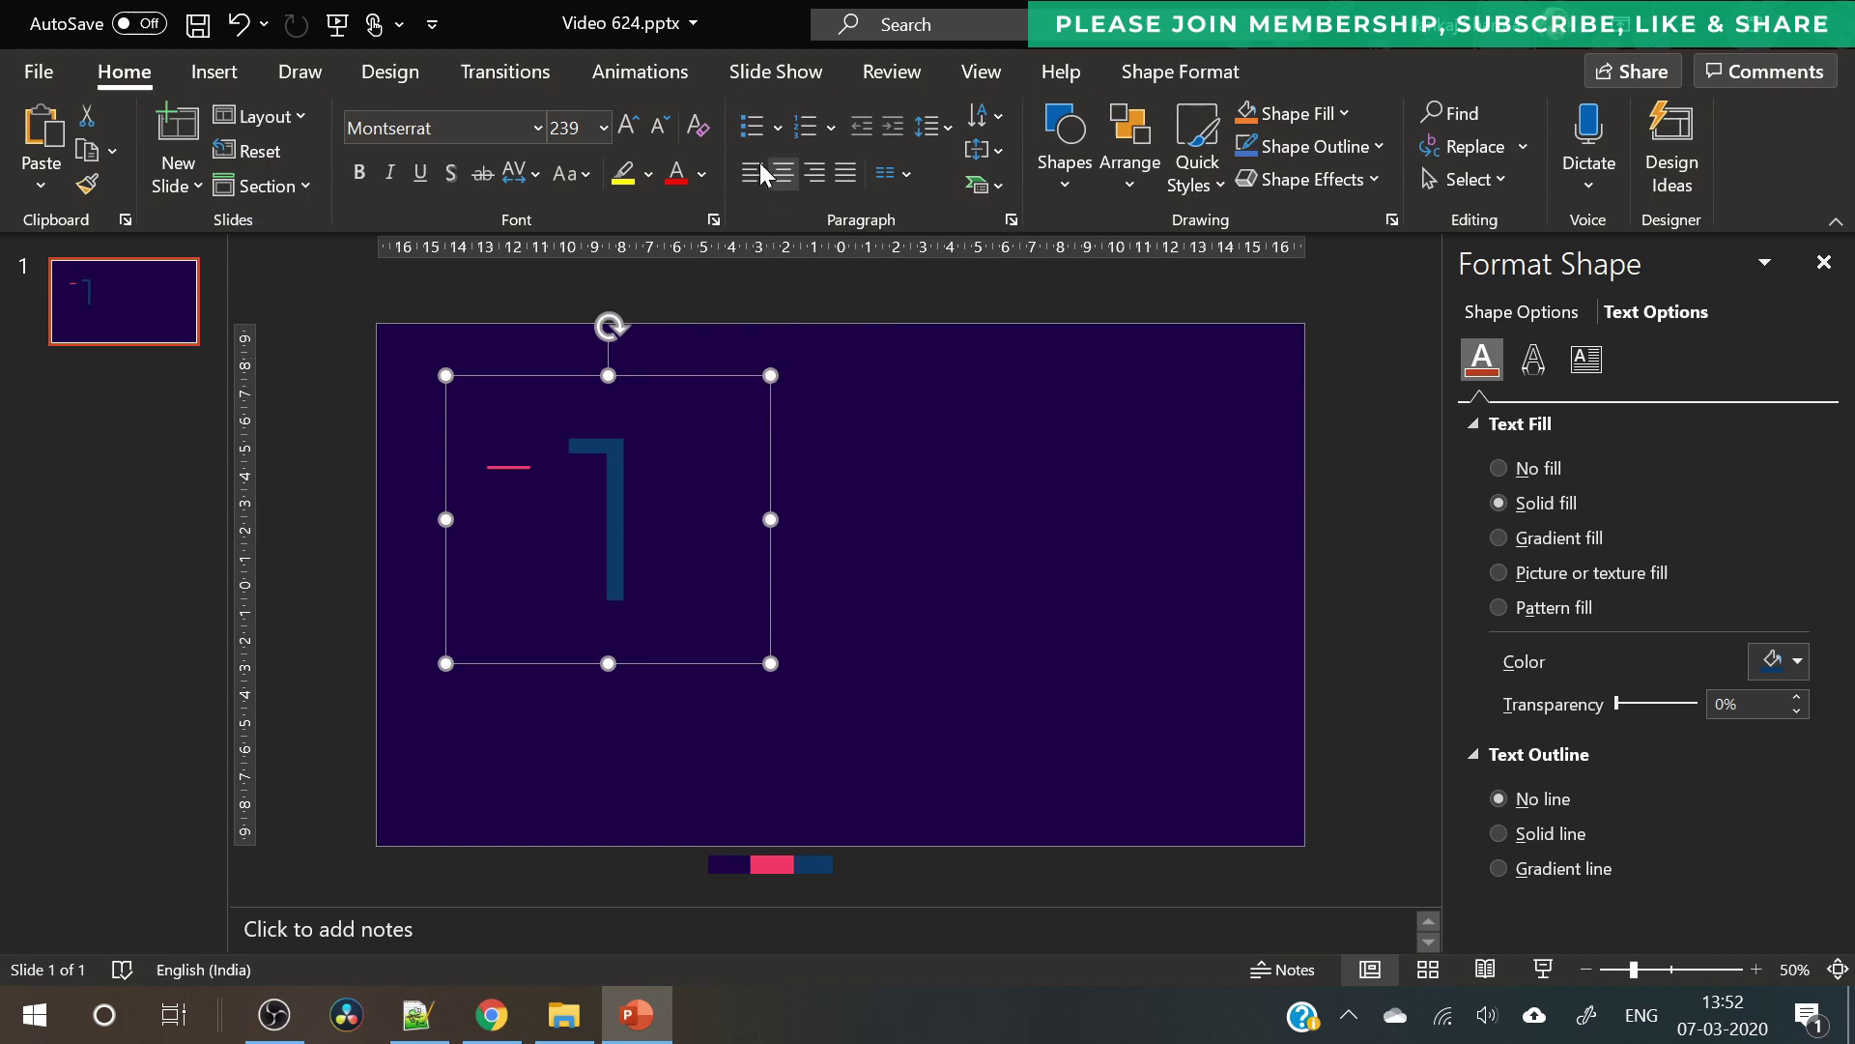
- Set the large 1 to 166 pt and position it beside the pink dash
{"action": "left_click", "coordinate": [659, 130]}
{"action": "left_click", "coordinate": [659, 131]}
{"action": "left_click", "coordinate": [659, 130]}
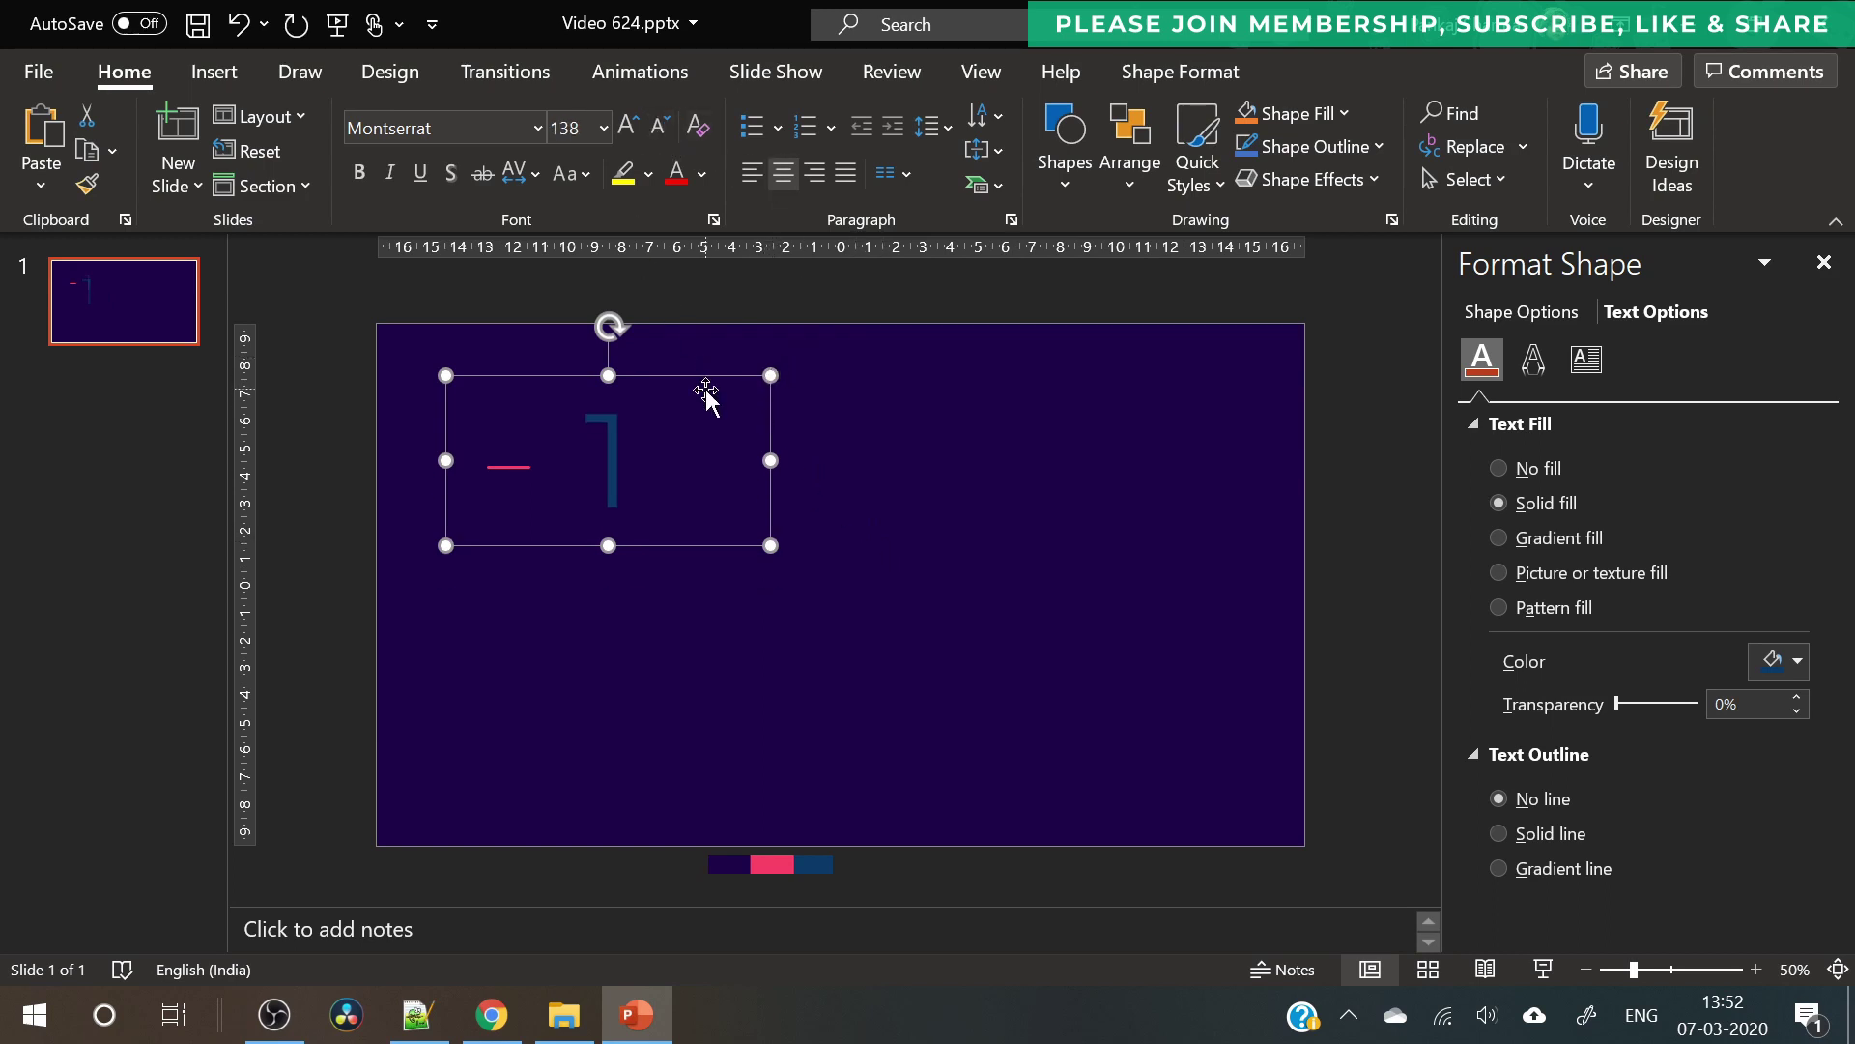
{"action": "left_click", "coordinate": [633, 132]}
{"action": "left_click_drag", "start_coordinate": [707, 377], "coordinate": [682, 420]}
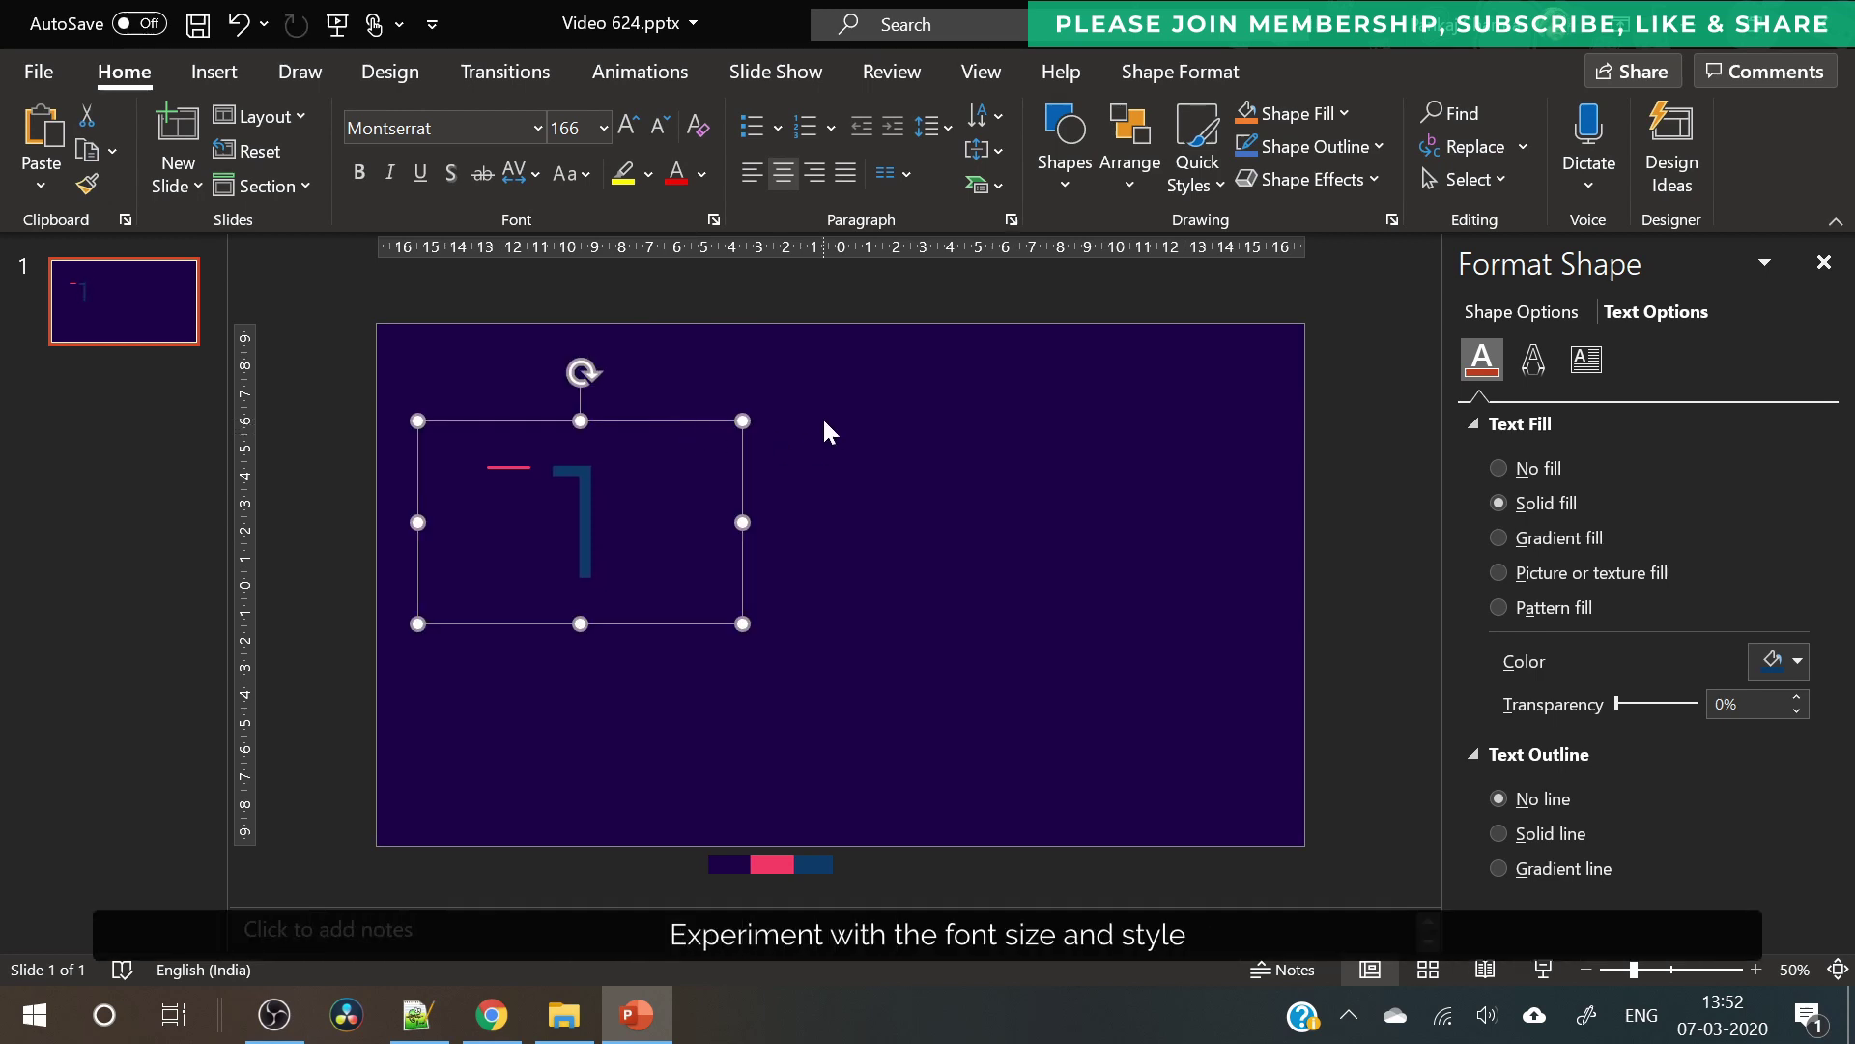
{"action": "key", "text": "ctrl+z"}
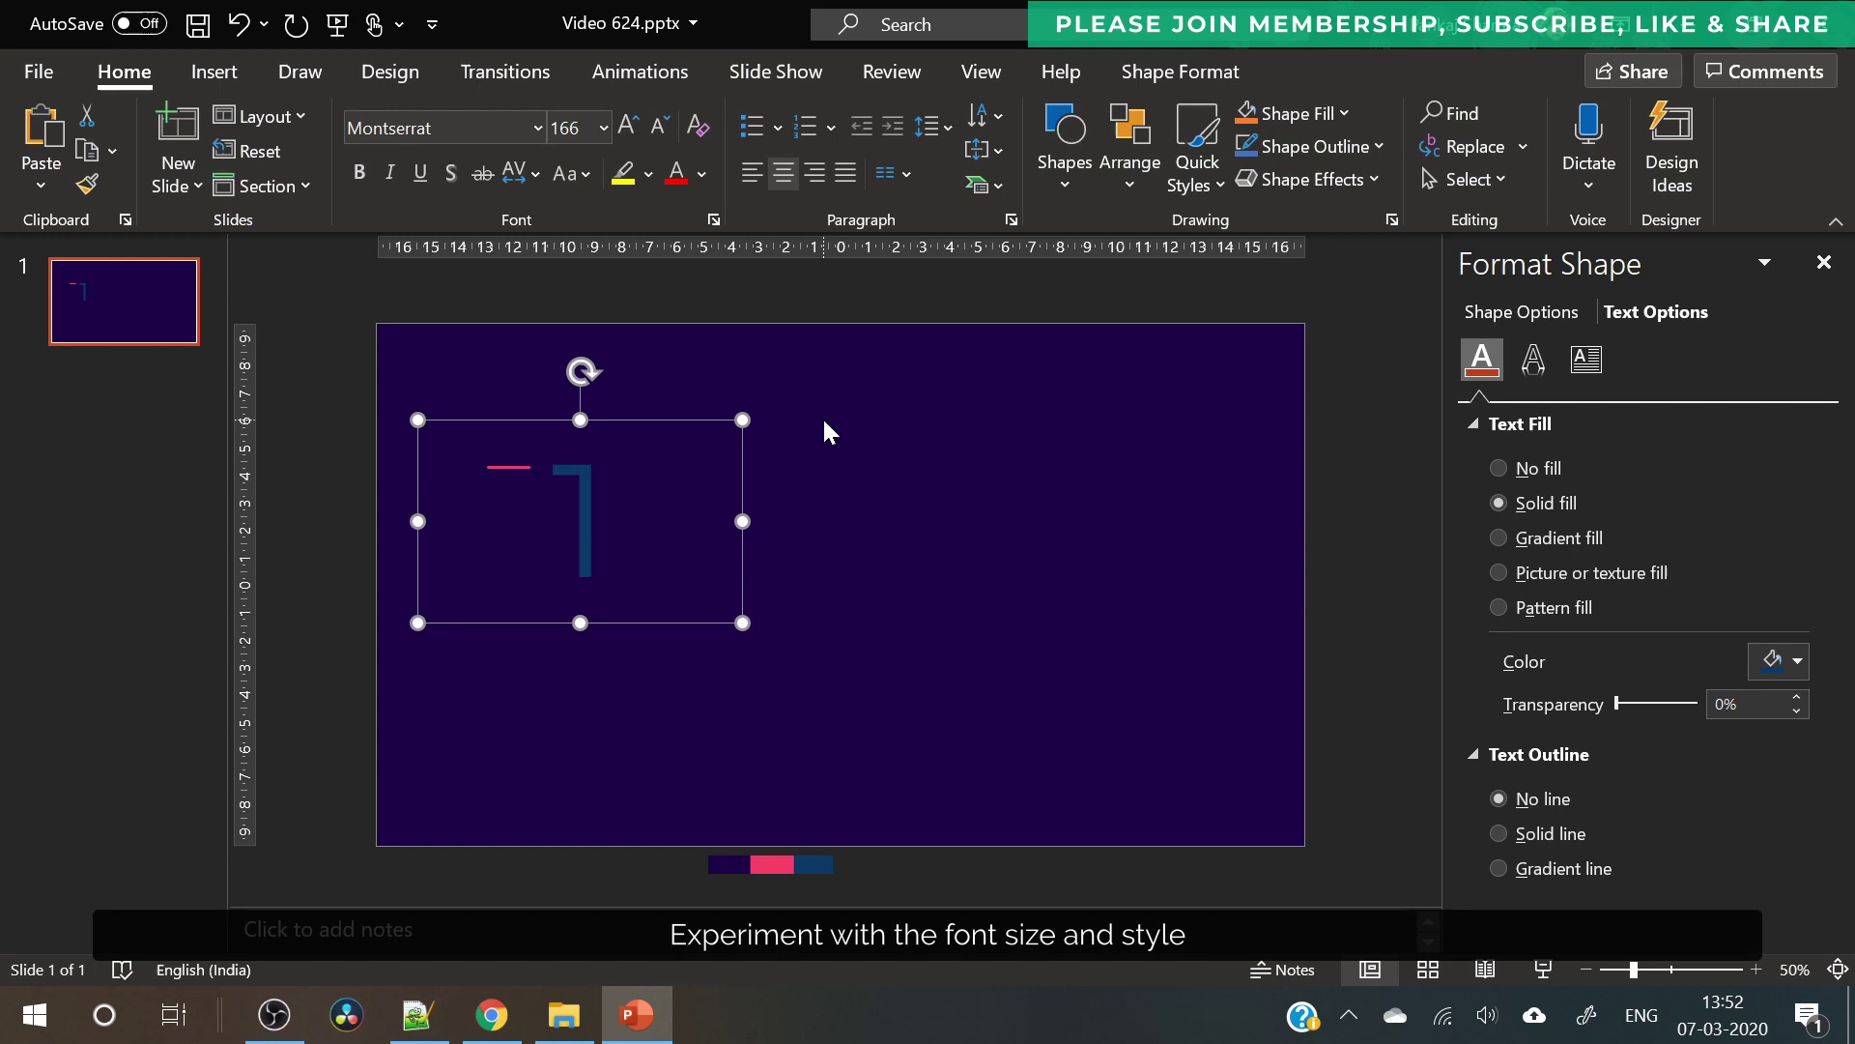
{"action": "left_click_drag", "start_coordinate": [667, 418], "coordinate": [677, 419]}
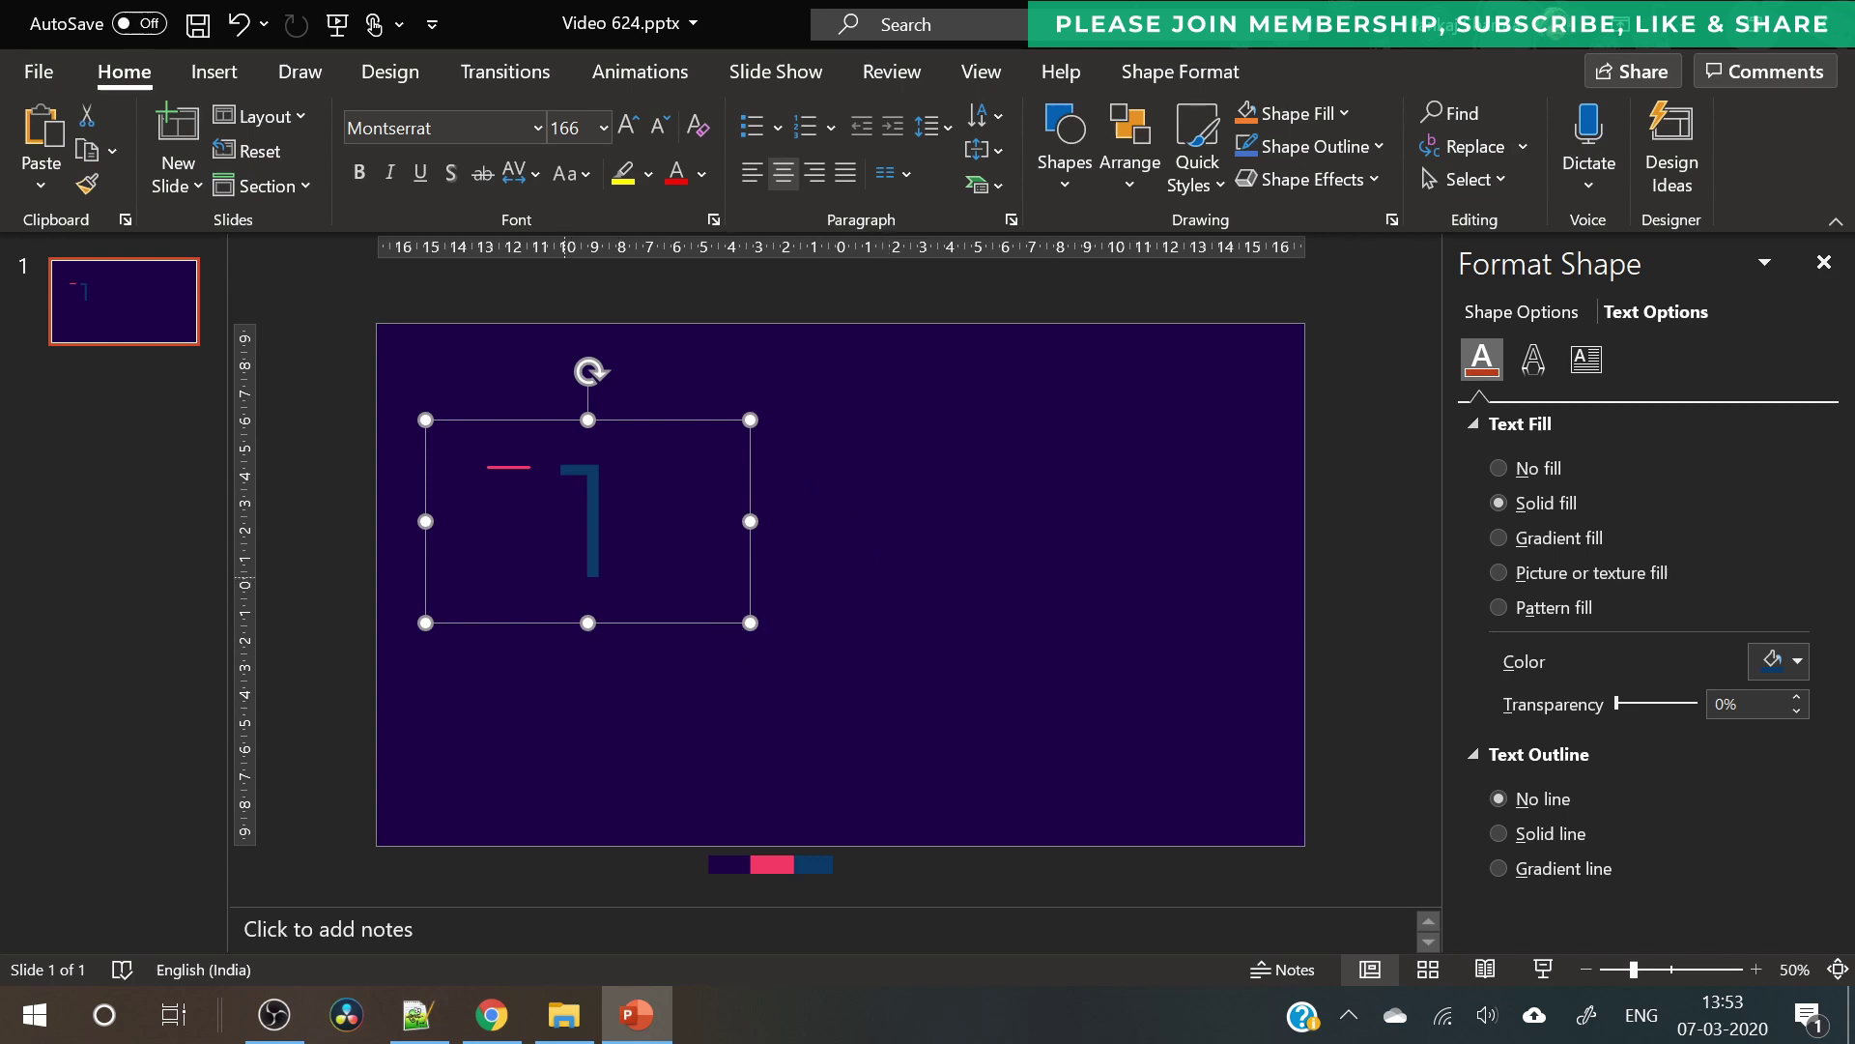
{"action": "left_click", "coordinate": [676, 701]}
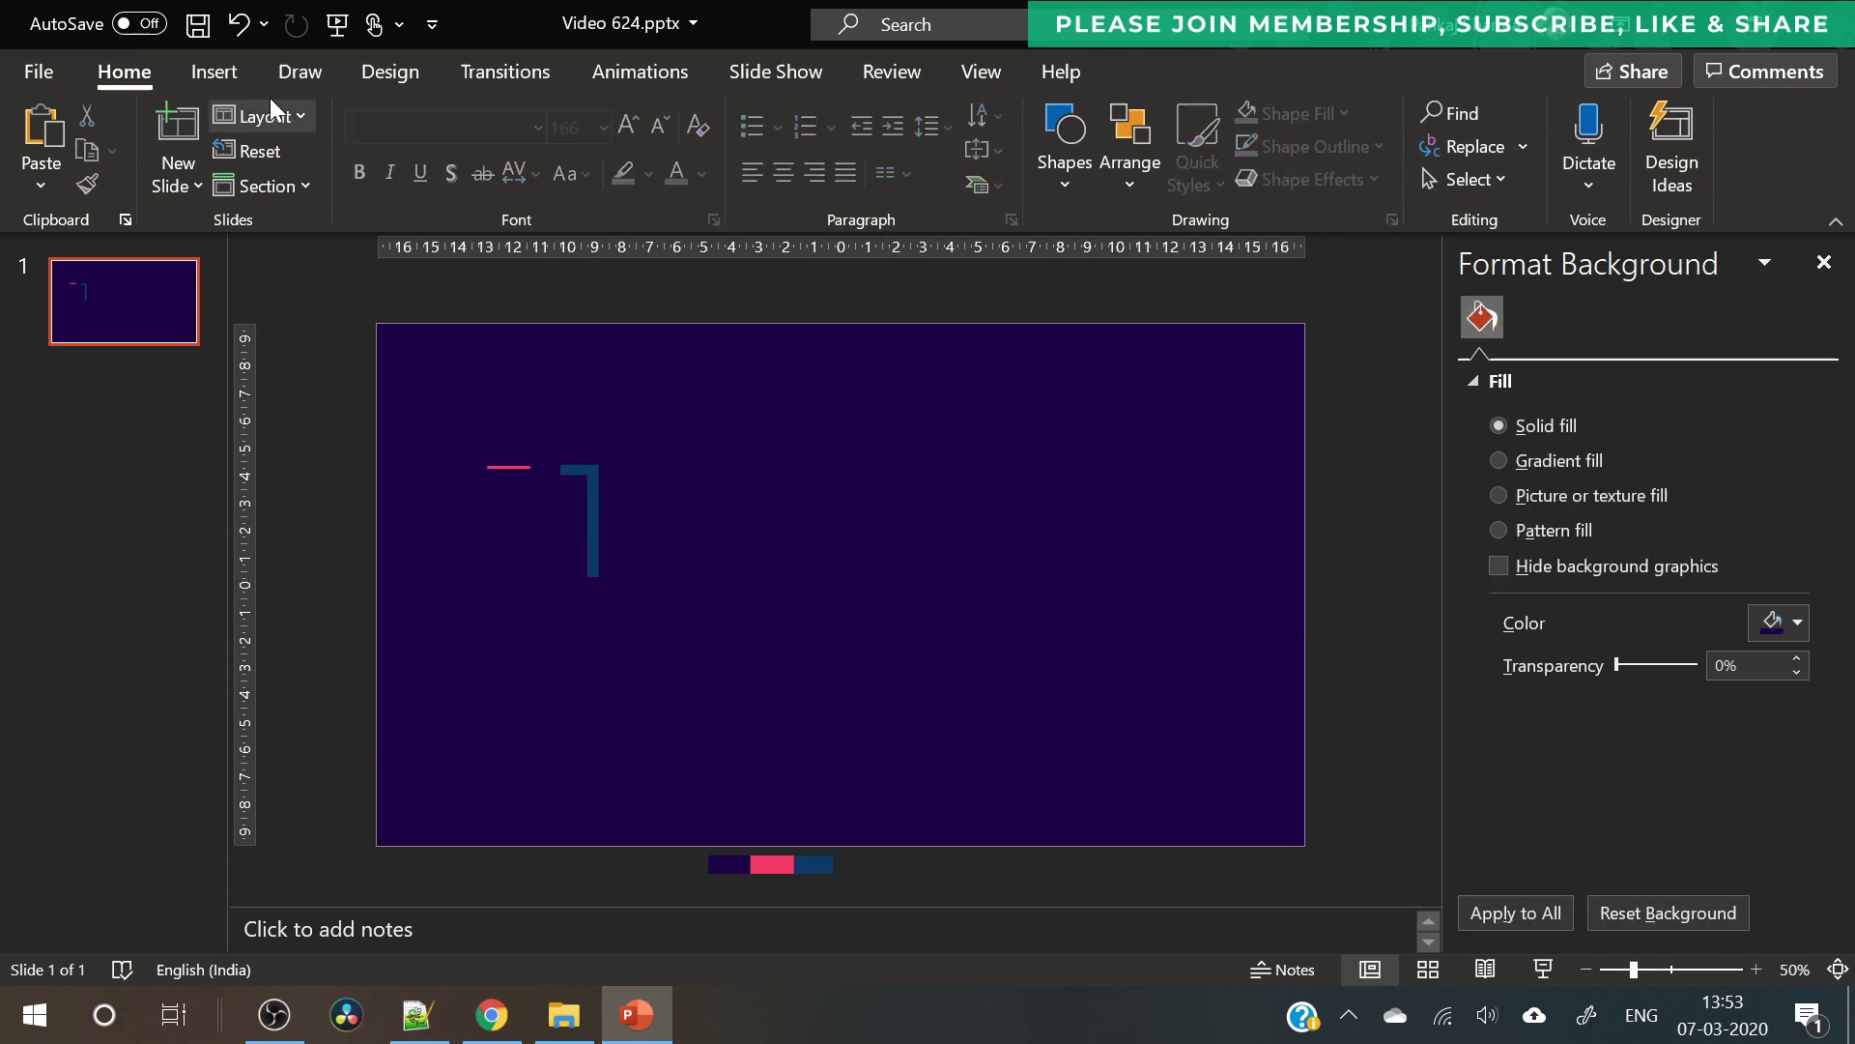
{"action": "left_click", "coordinate": [213, 71]}
- Add a PROSPECTS text box below the dash in Montserrat
{"action": "left_click", "coordinate": [1240, 171]}
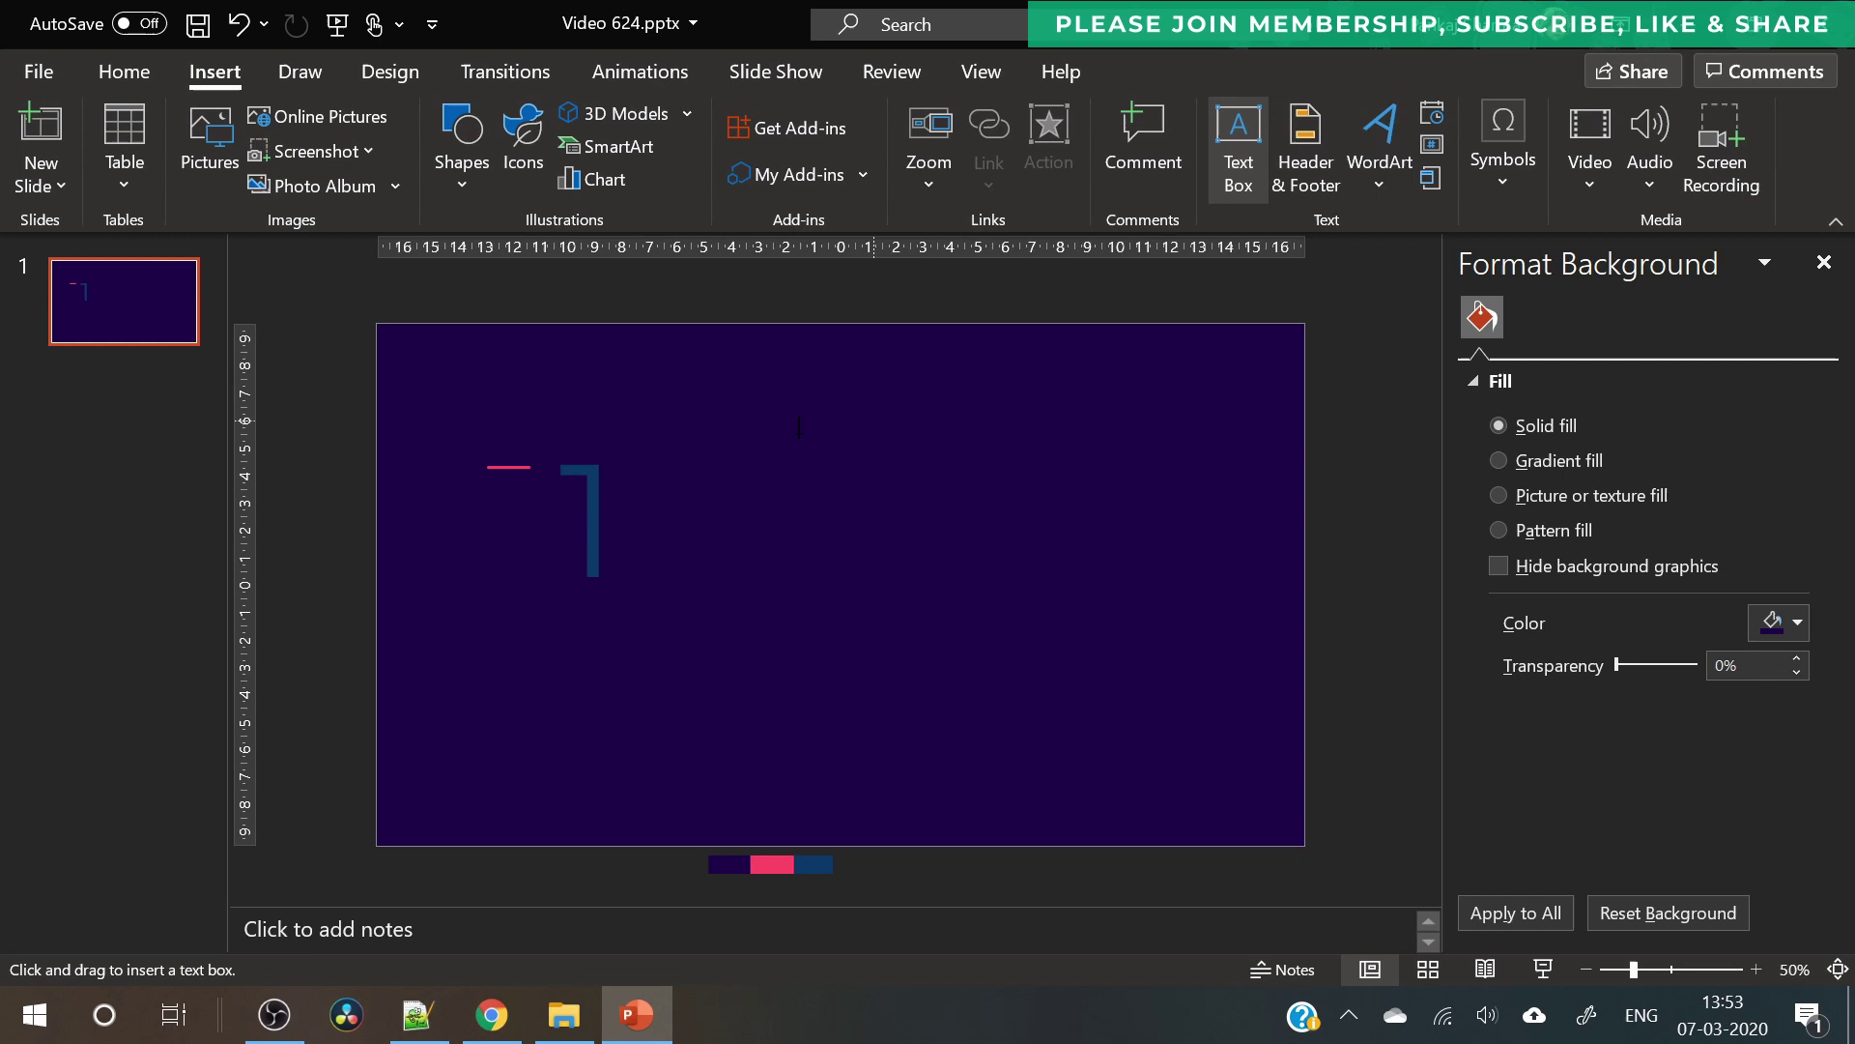
{"action": "left_click_drag", "start_coordinate": [754, 638], "coordinate": [752, 645]}
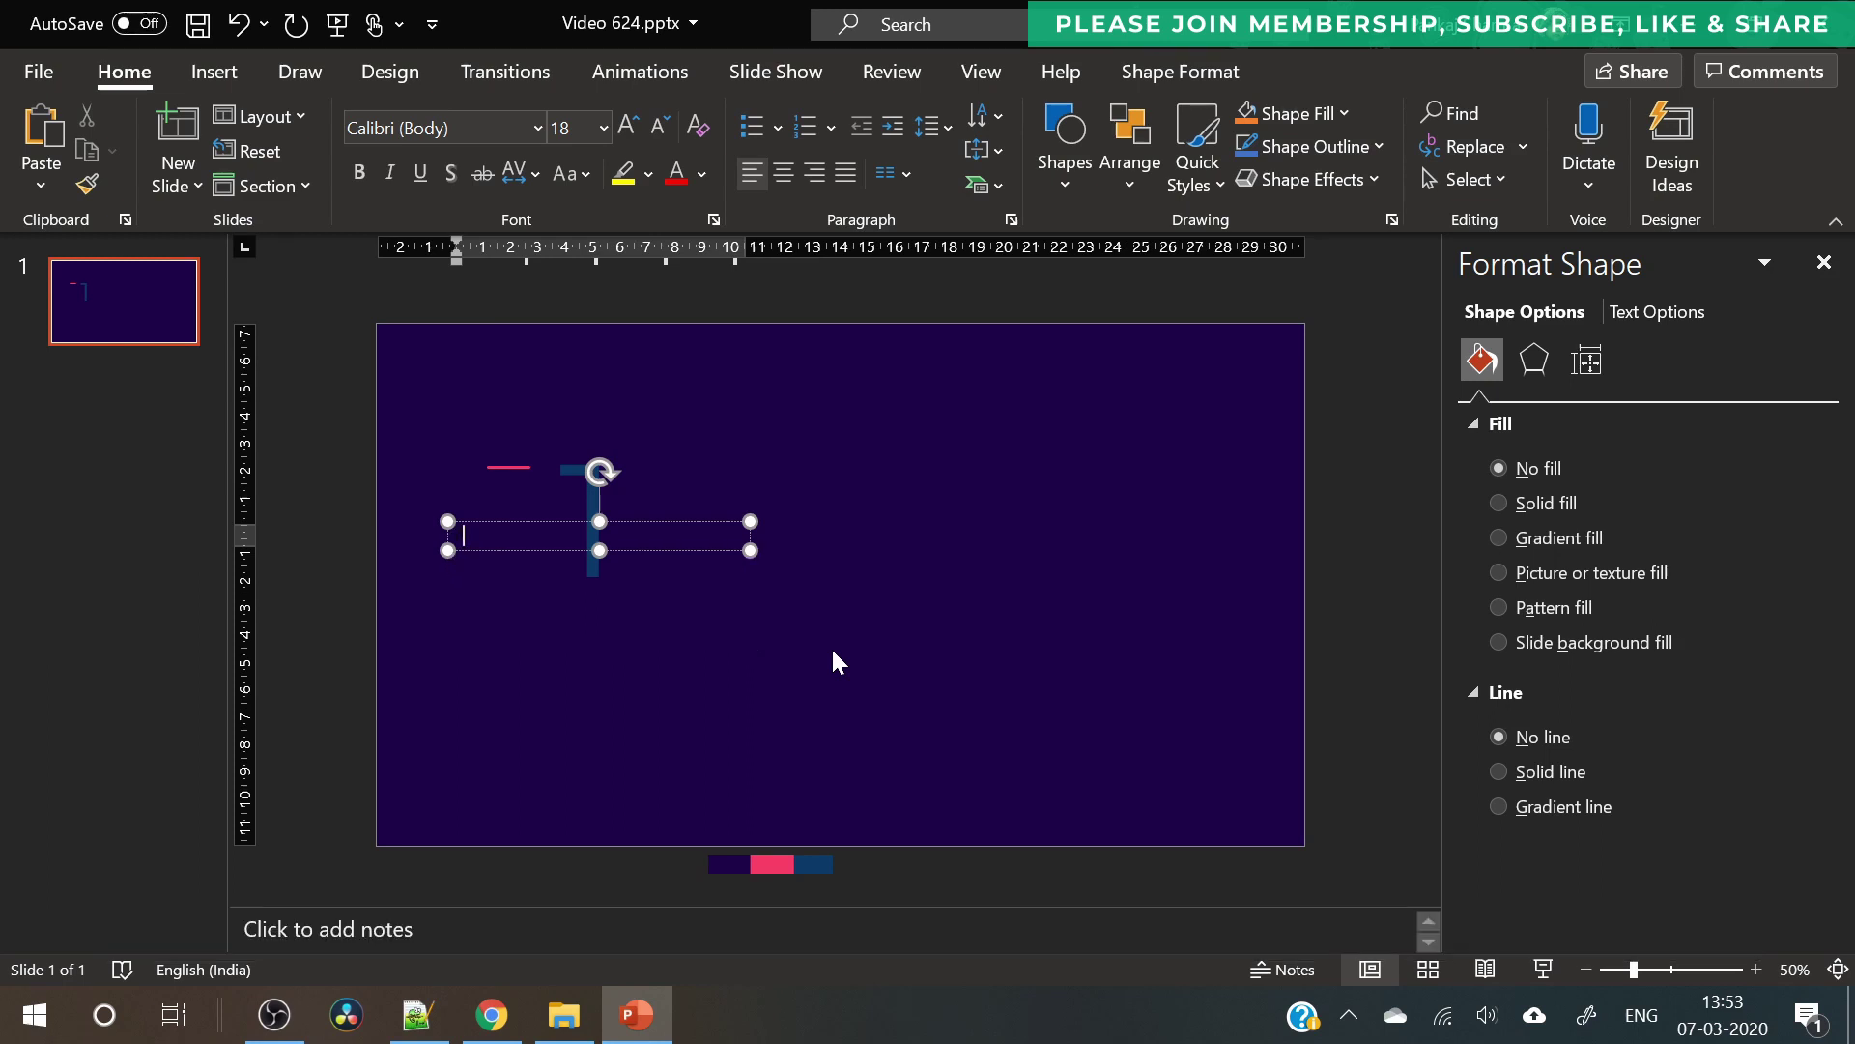
{"action": "key", "text": "ctrl+a"}
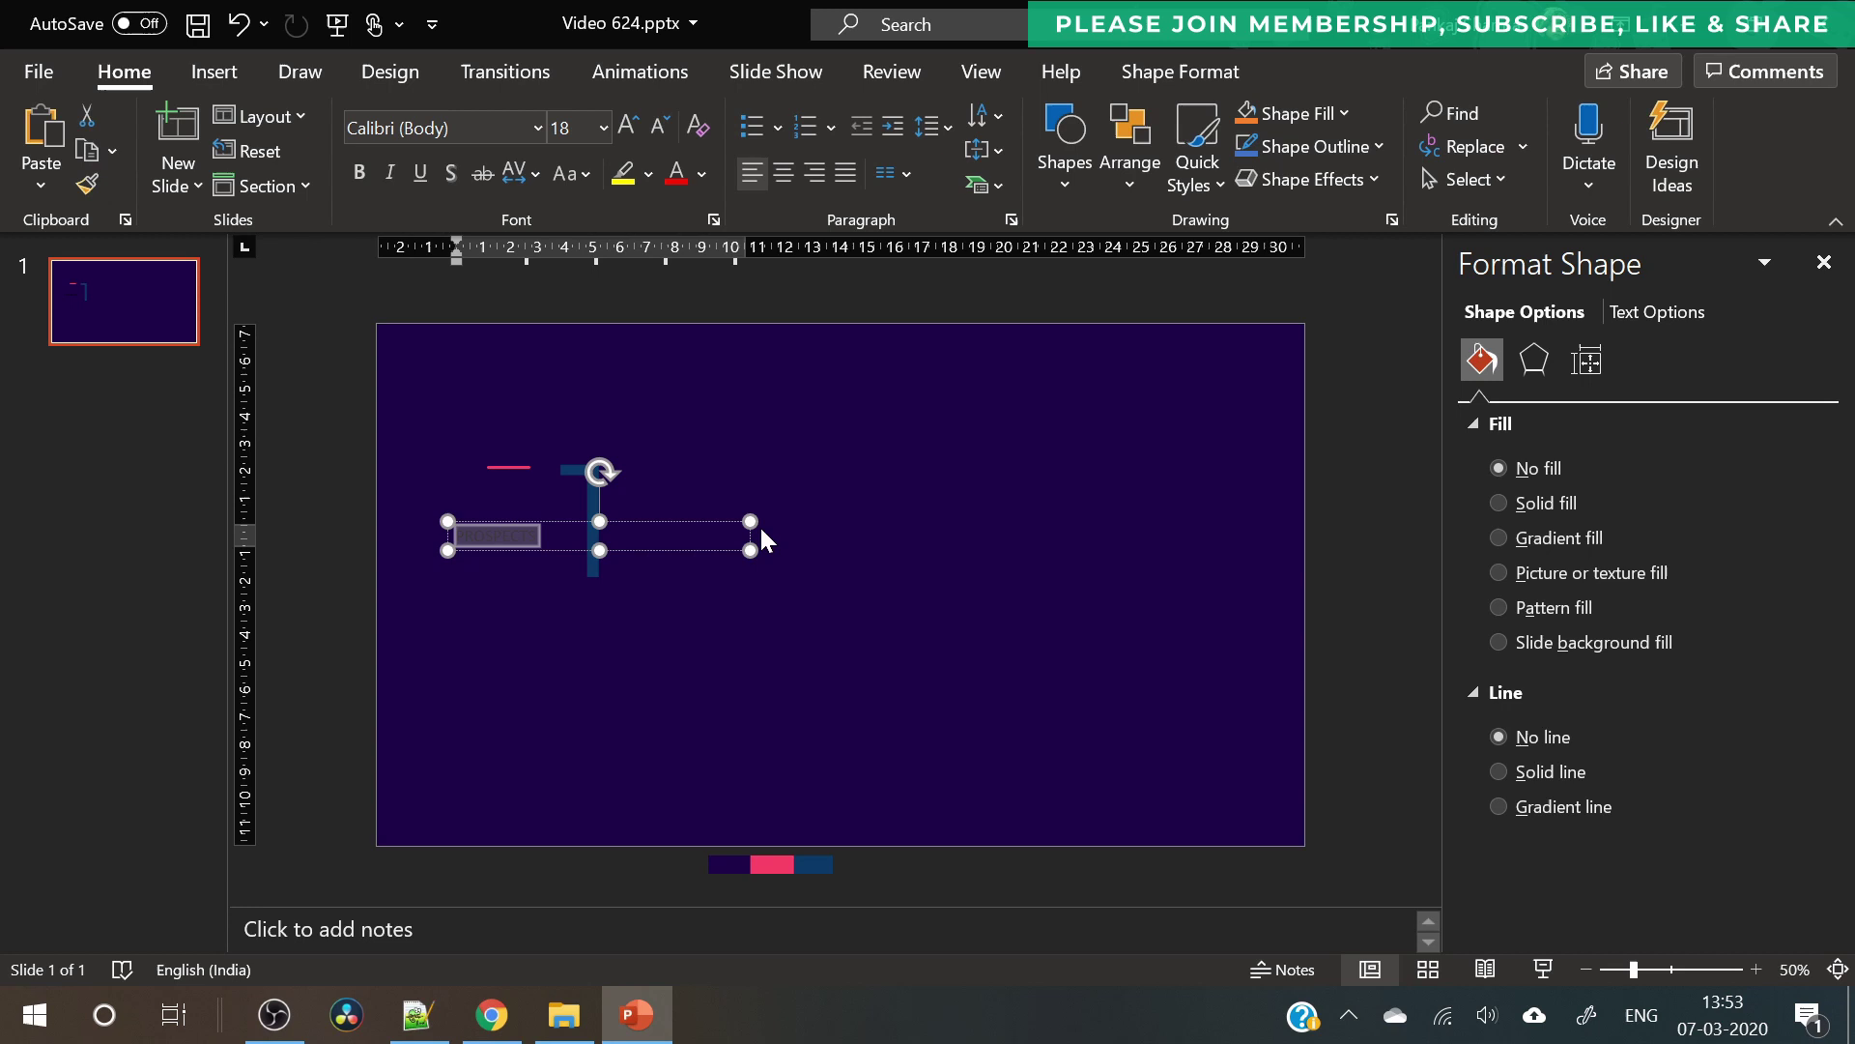
{"action": "left_click", "coordinate": [440, 127]}
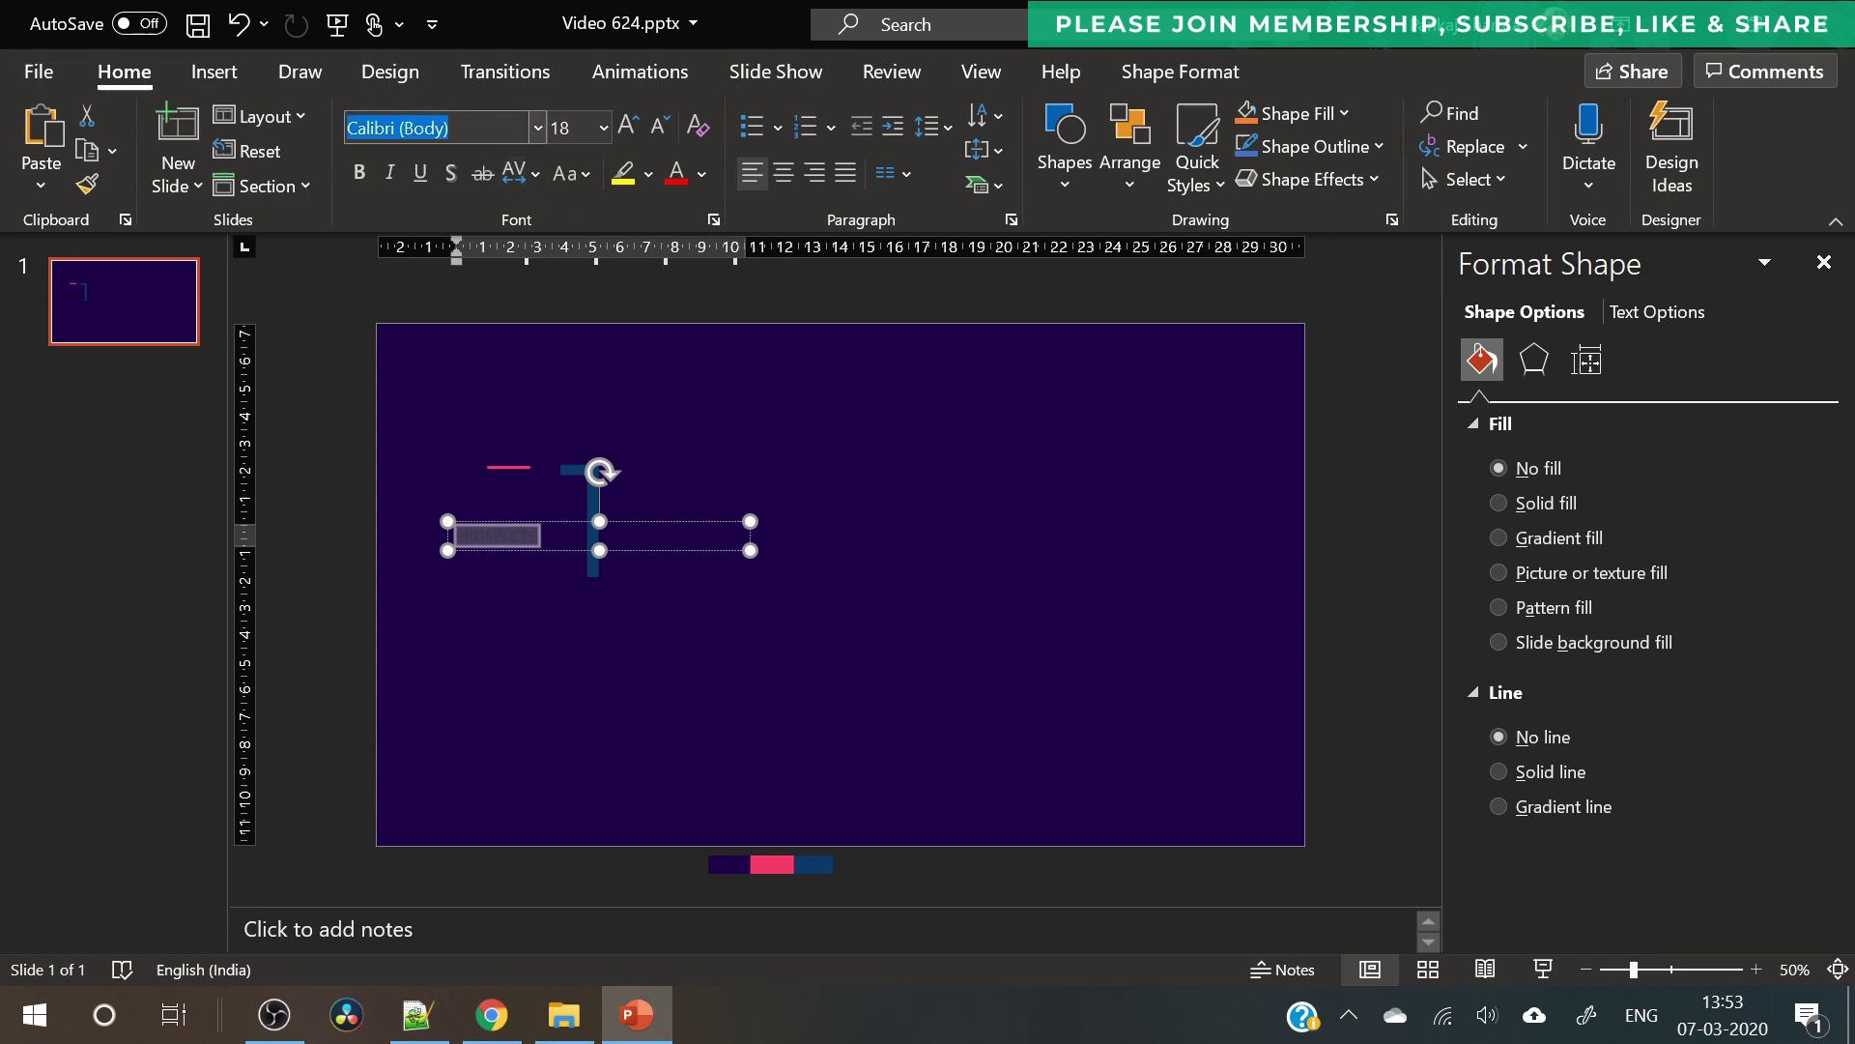
{"action": "type", "text": "Montserrat"}
{"action": "key", "text": "Return"}
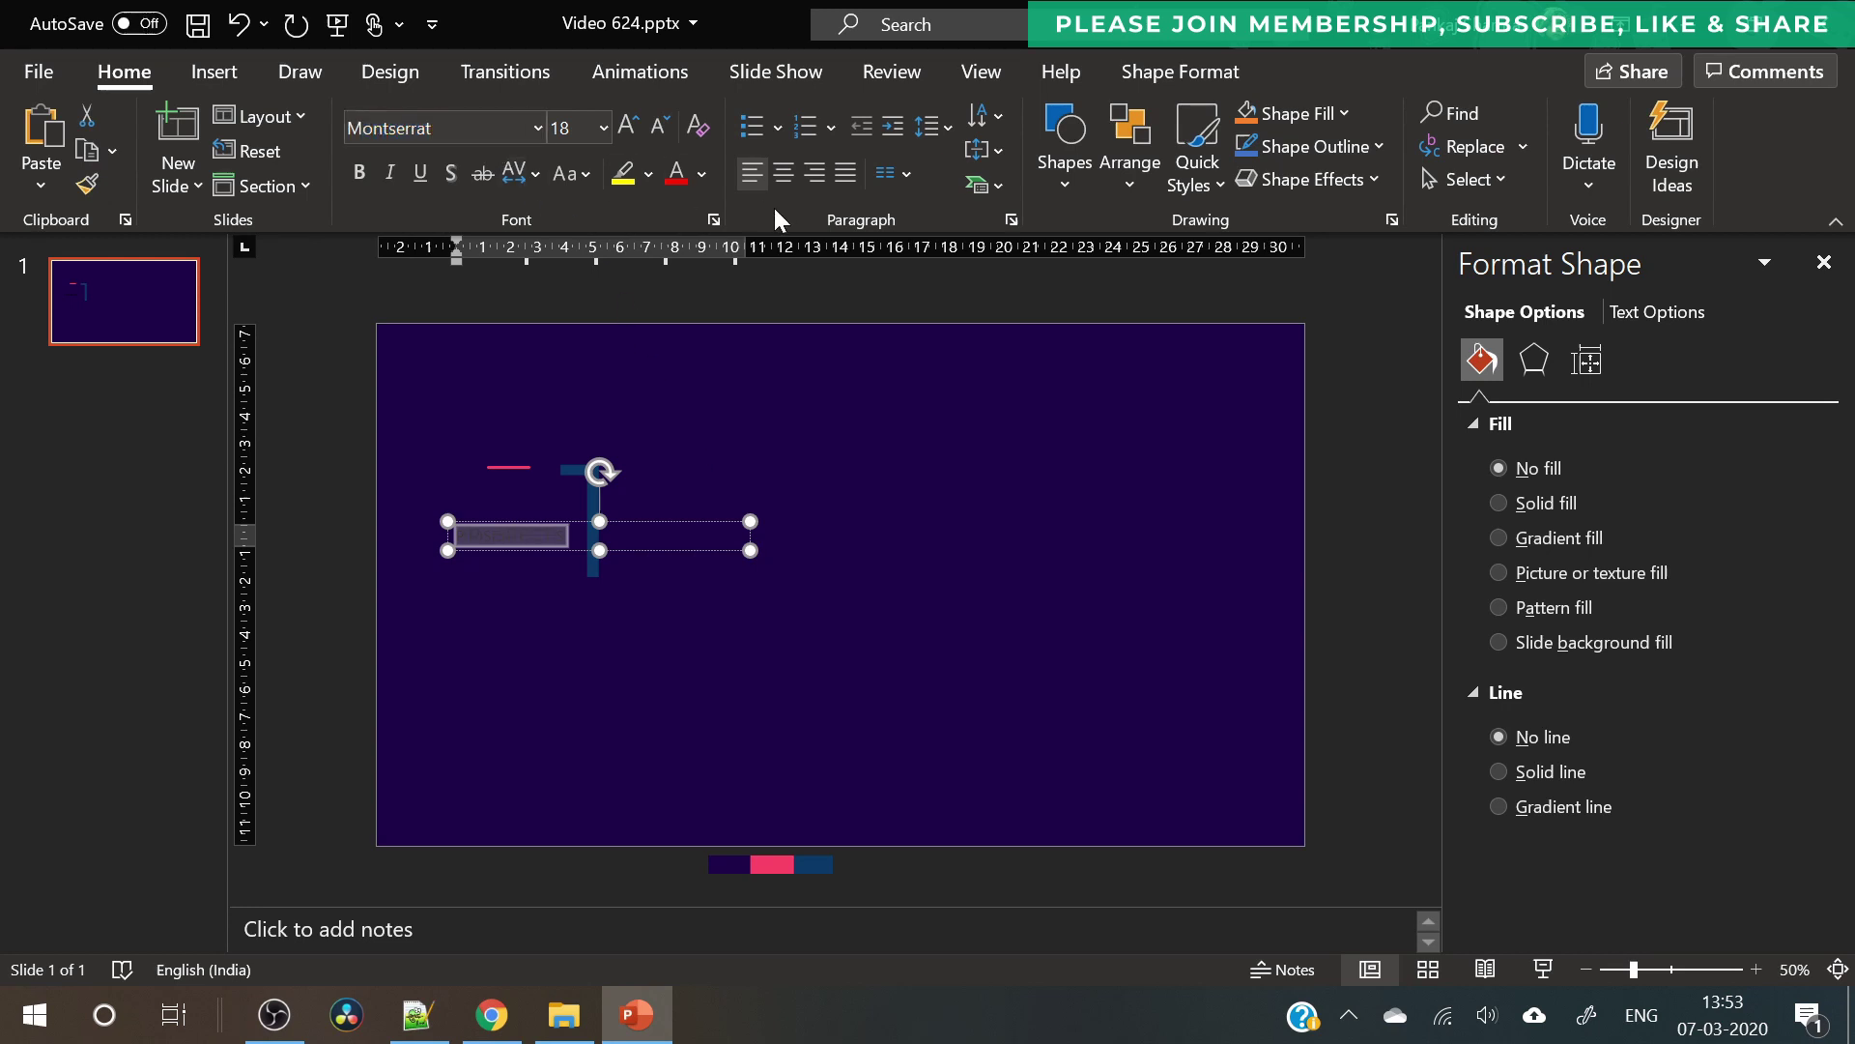
- Make PROSPECTS pink, 24 pt, with very loose spacing, placed across the large 1
{"action": "left_click", "coordinate": [702, 174]}
{"action": "left_click", "coordinate": [692, 616]}
{"action": "left_click", "coordinate": [773, 859]}
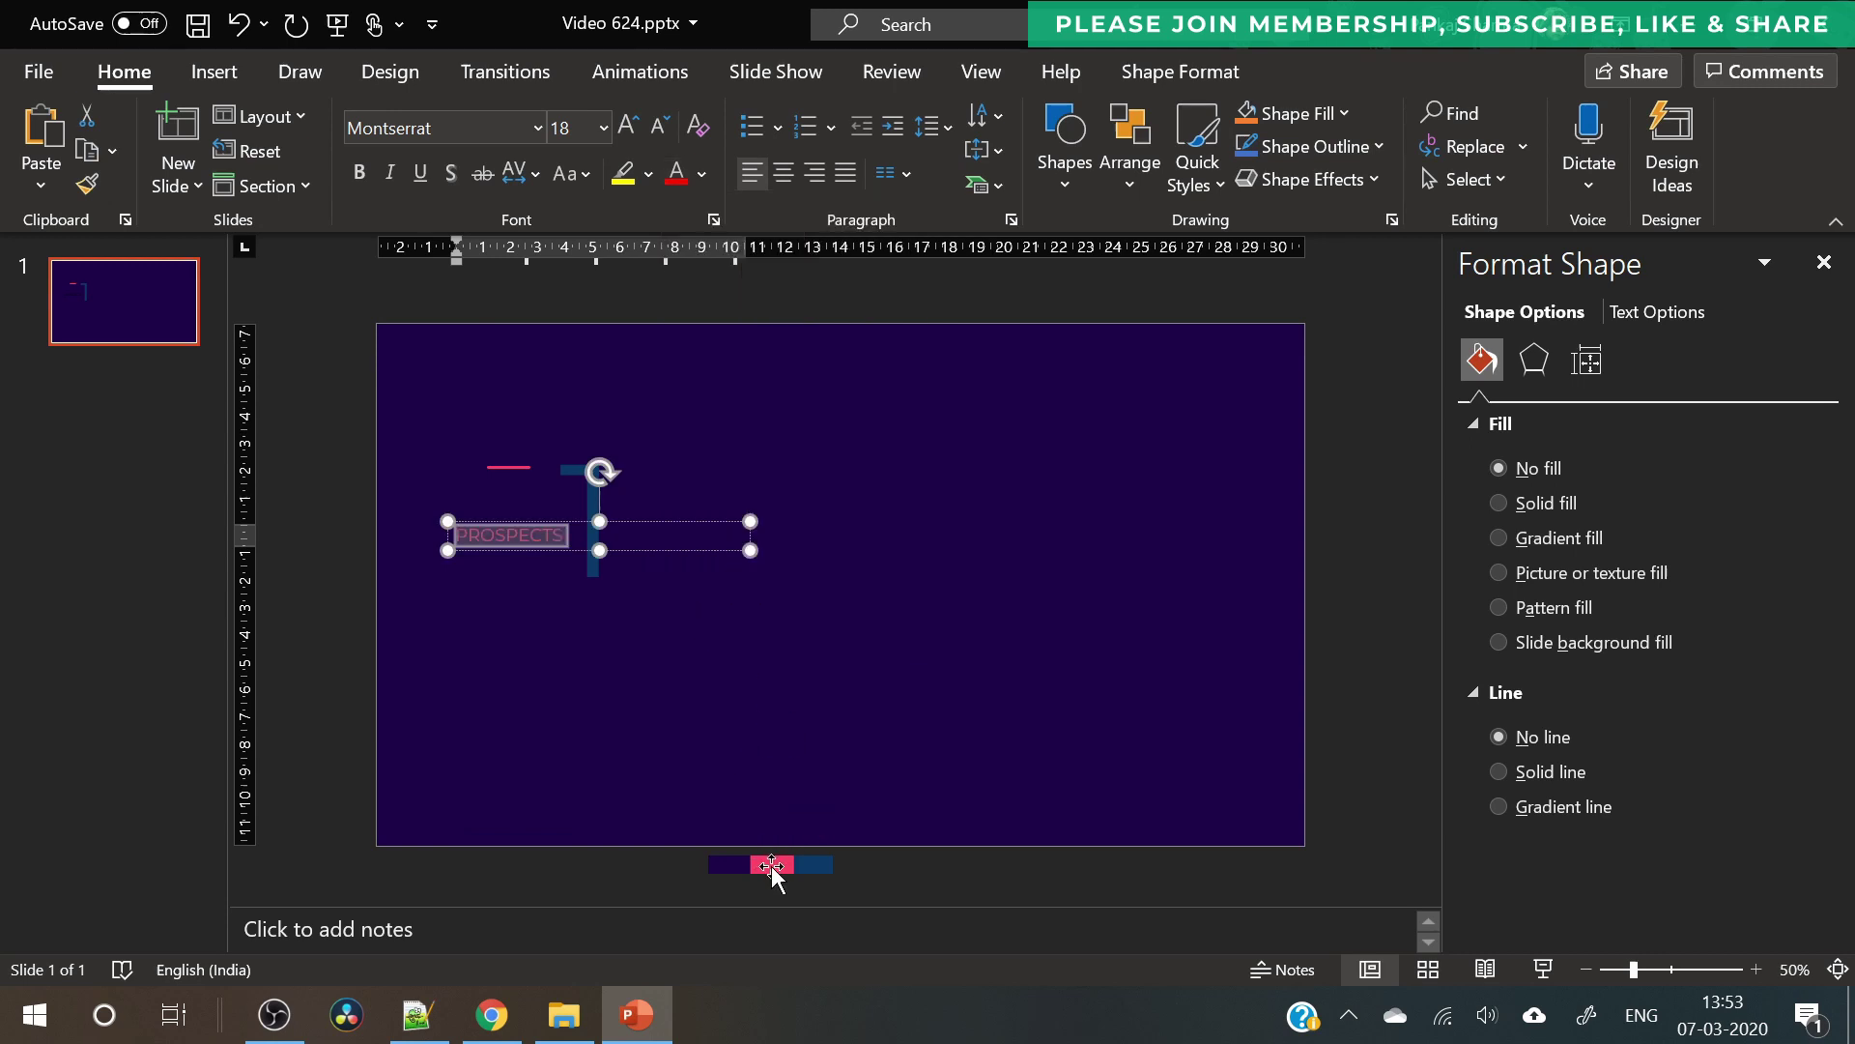
{"action": "left_click", "coordinate": [628, 126]}
{"action": "left_click", "coordinate": [628, 126]}
{"action": "left_click", "coordinate": [628, 125]}
{"action": "left_click", "coordinate": [526, 174]}
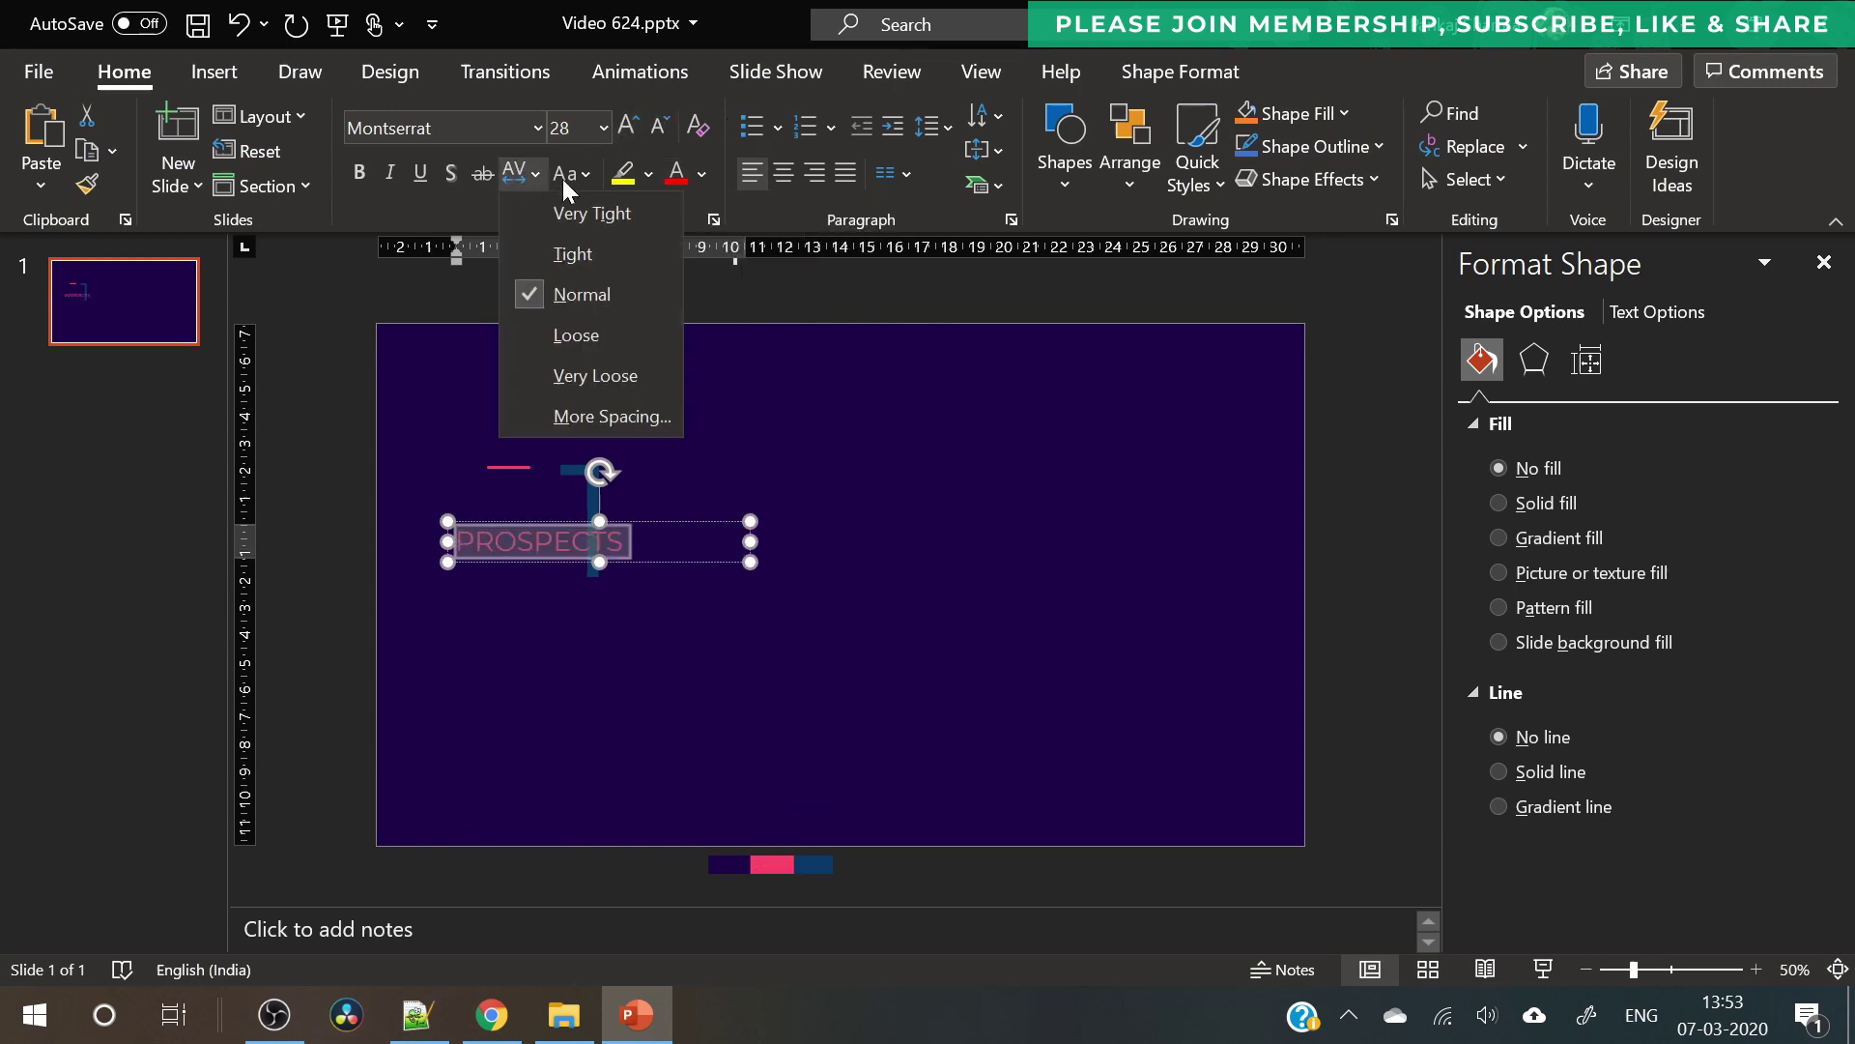
{"action": "left_click", "coordinate": [599, 375]}
{"action": "left_click", "coordinate": [660, 126]}
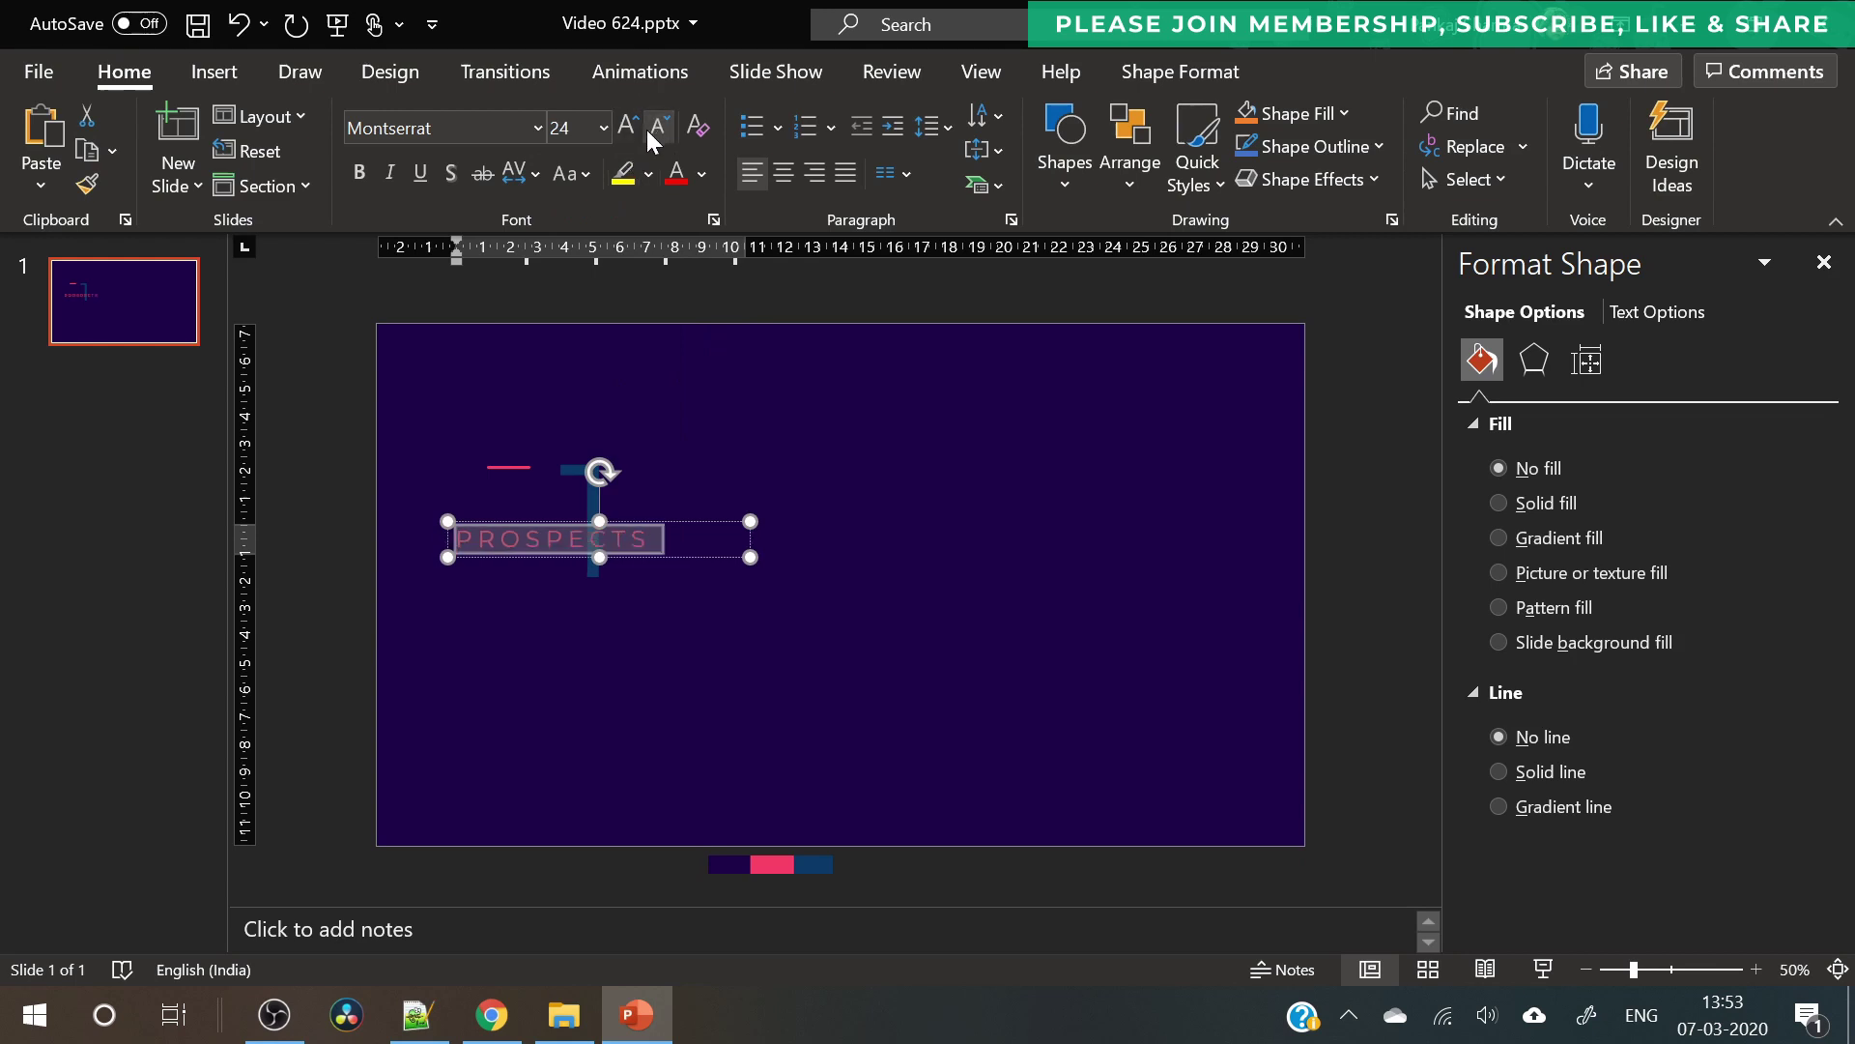
{"action": "left_click_drag", "start_coordinate": [654, 515], "coordinate": [691, 531]}
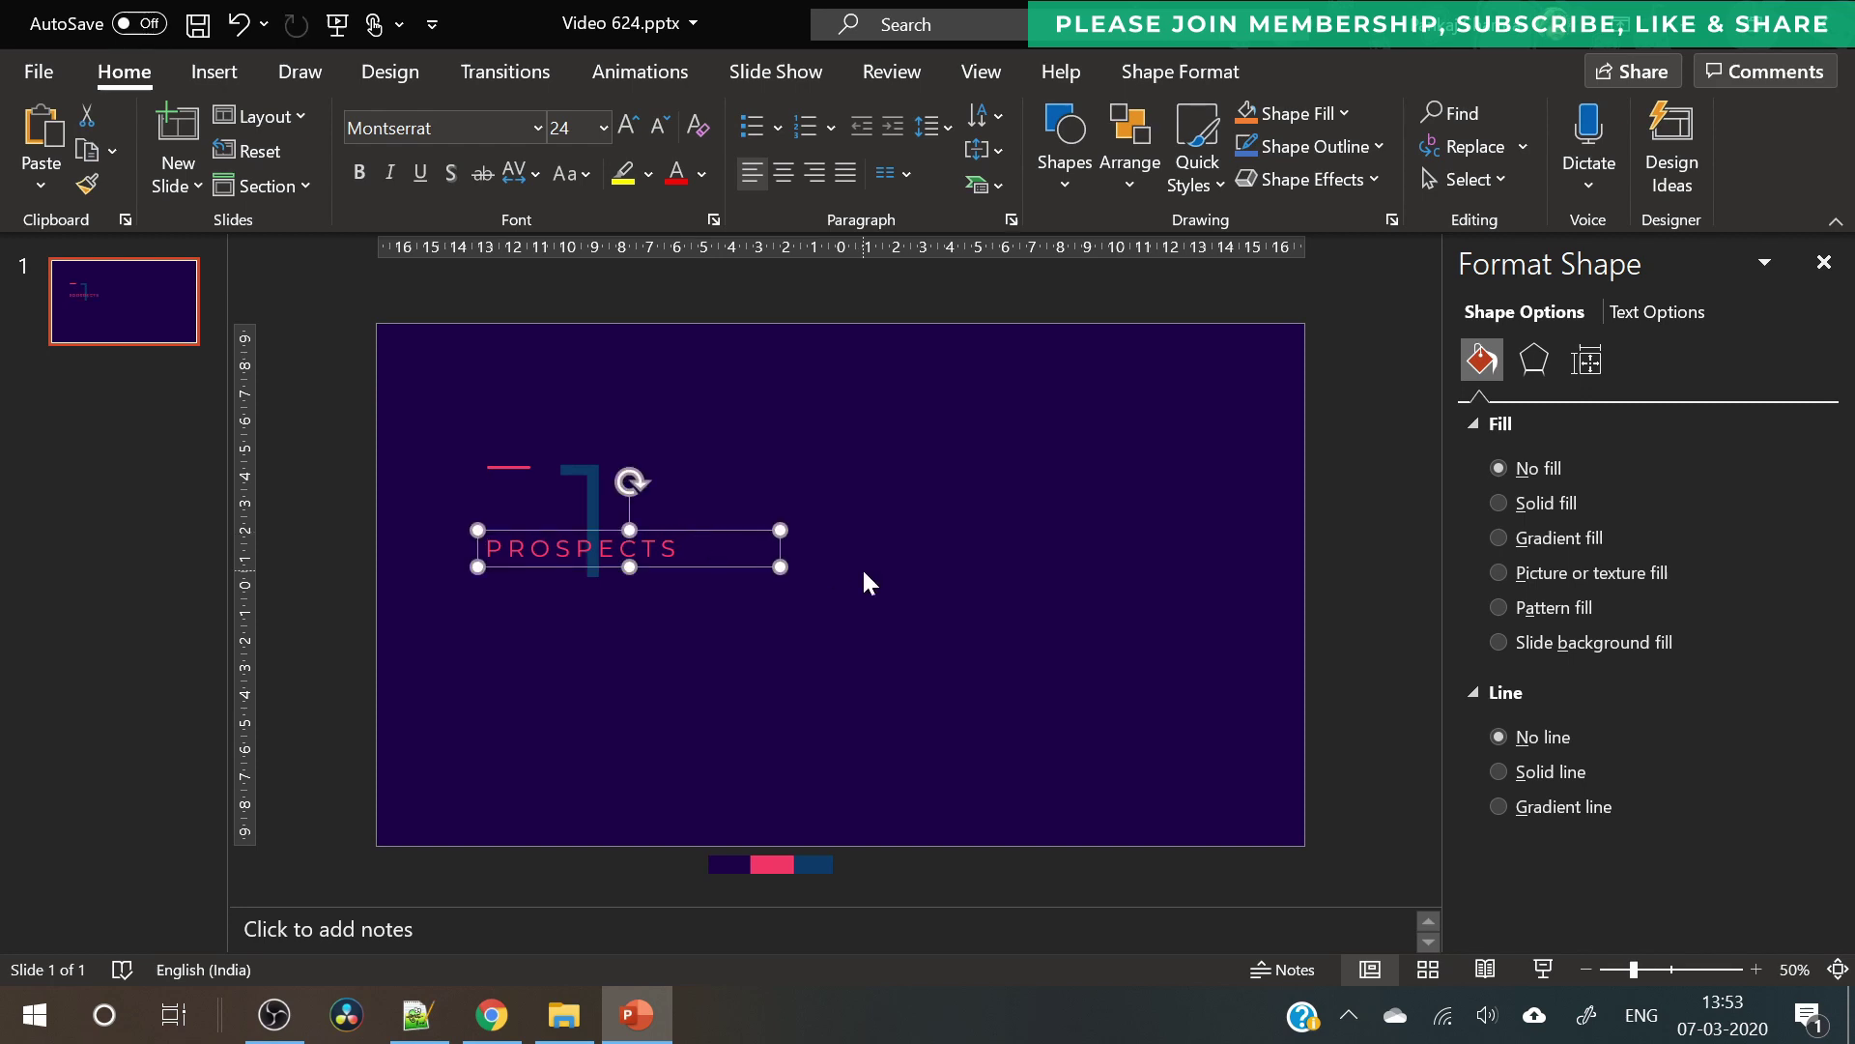
- Make the PROSPECTS caption bold
{"action": "left_click", "coordinate": [794, 621]}
{"action": "left_click", "coordinate": [674, 573]}
{"action": "left_click", "coordinate": [675, 571]}
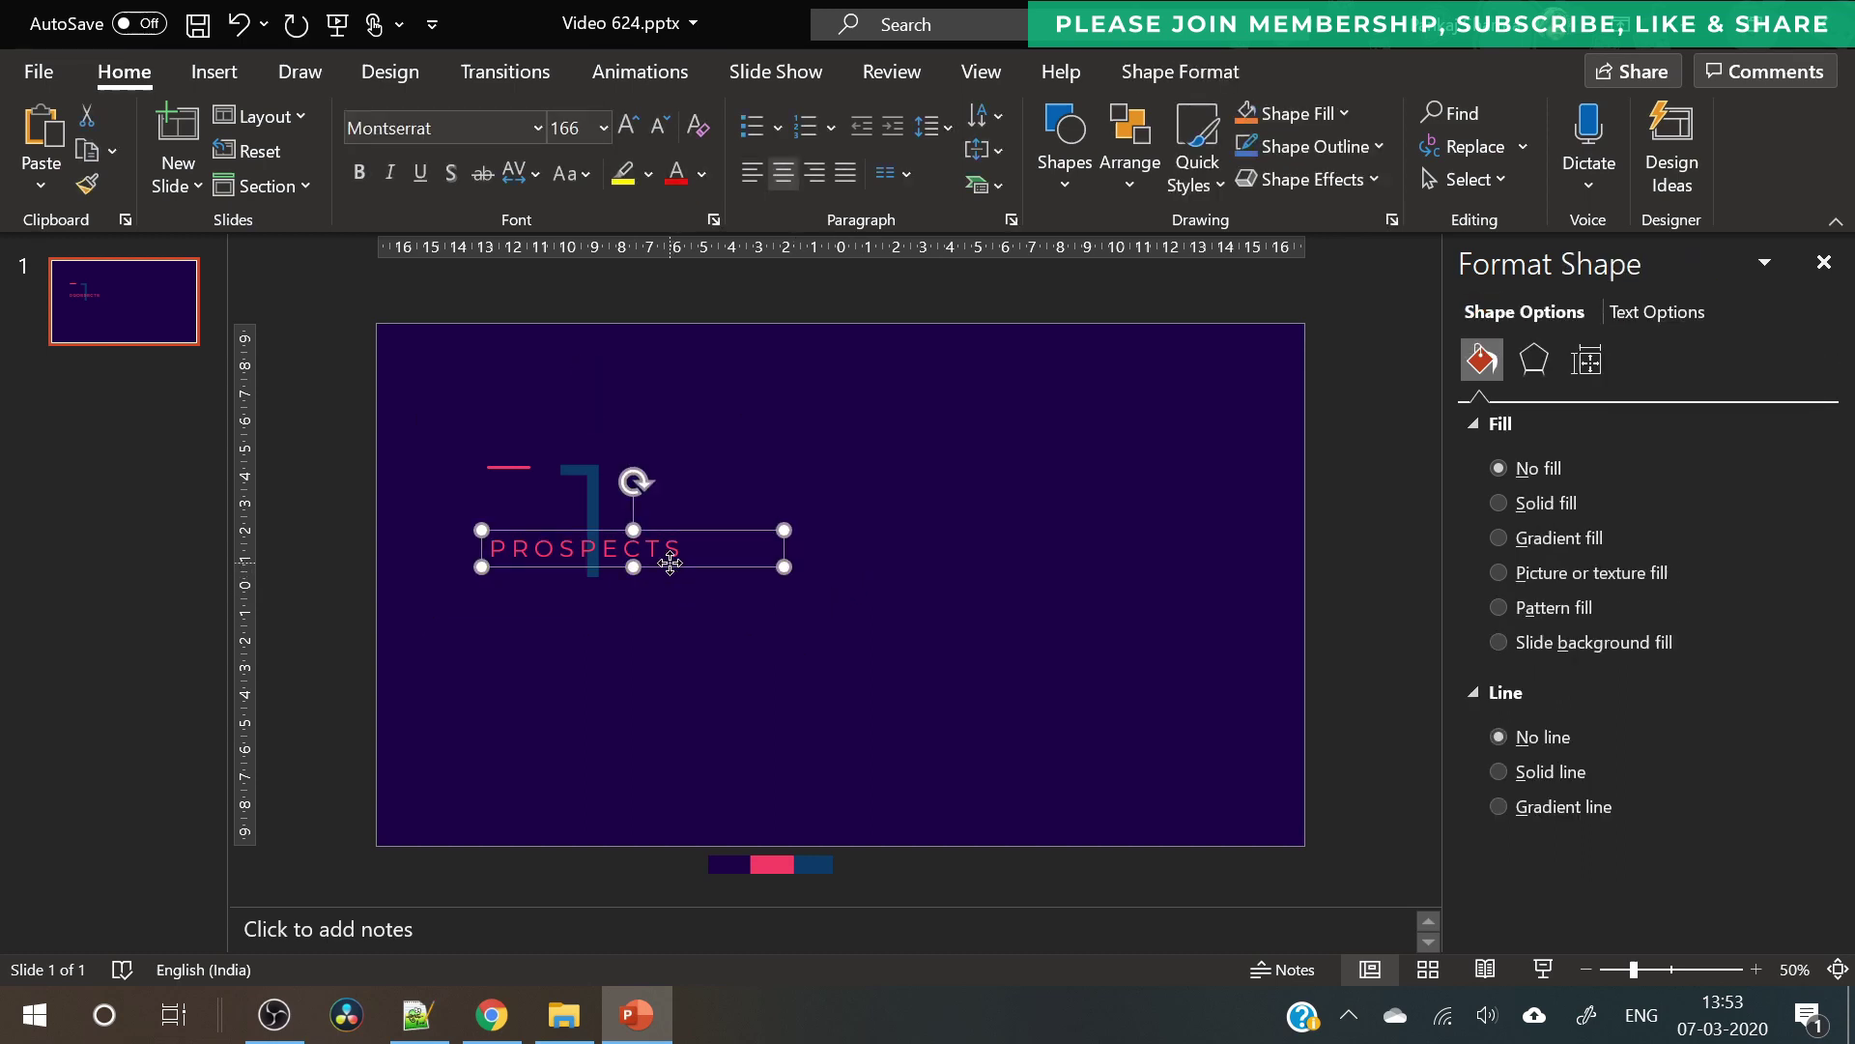
{"action": "key", "text": "ctrl+b"}
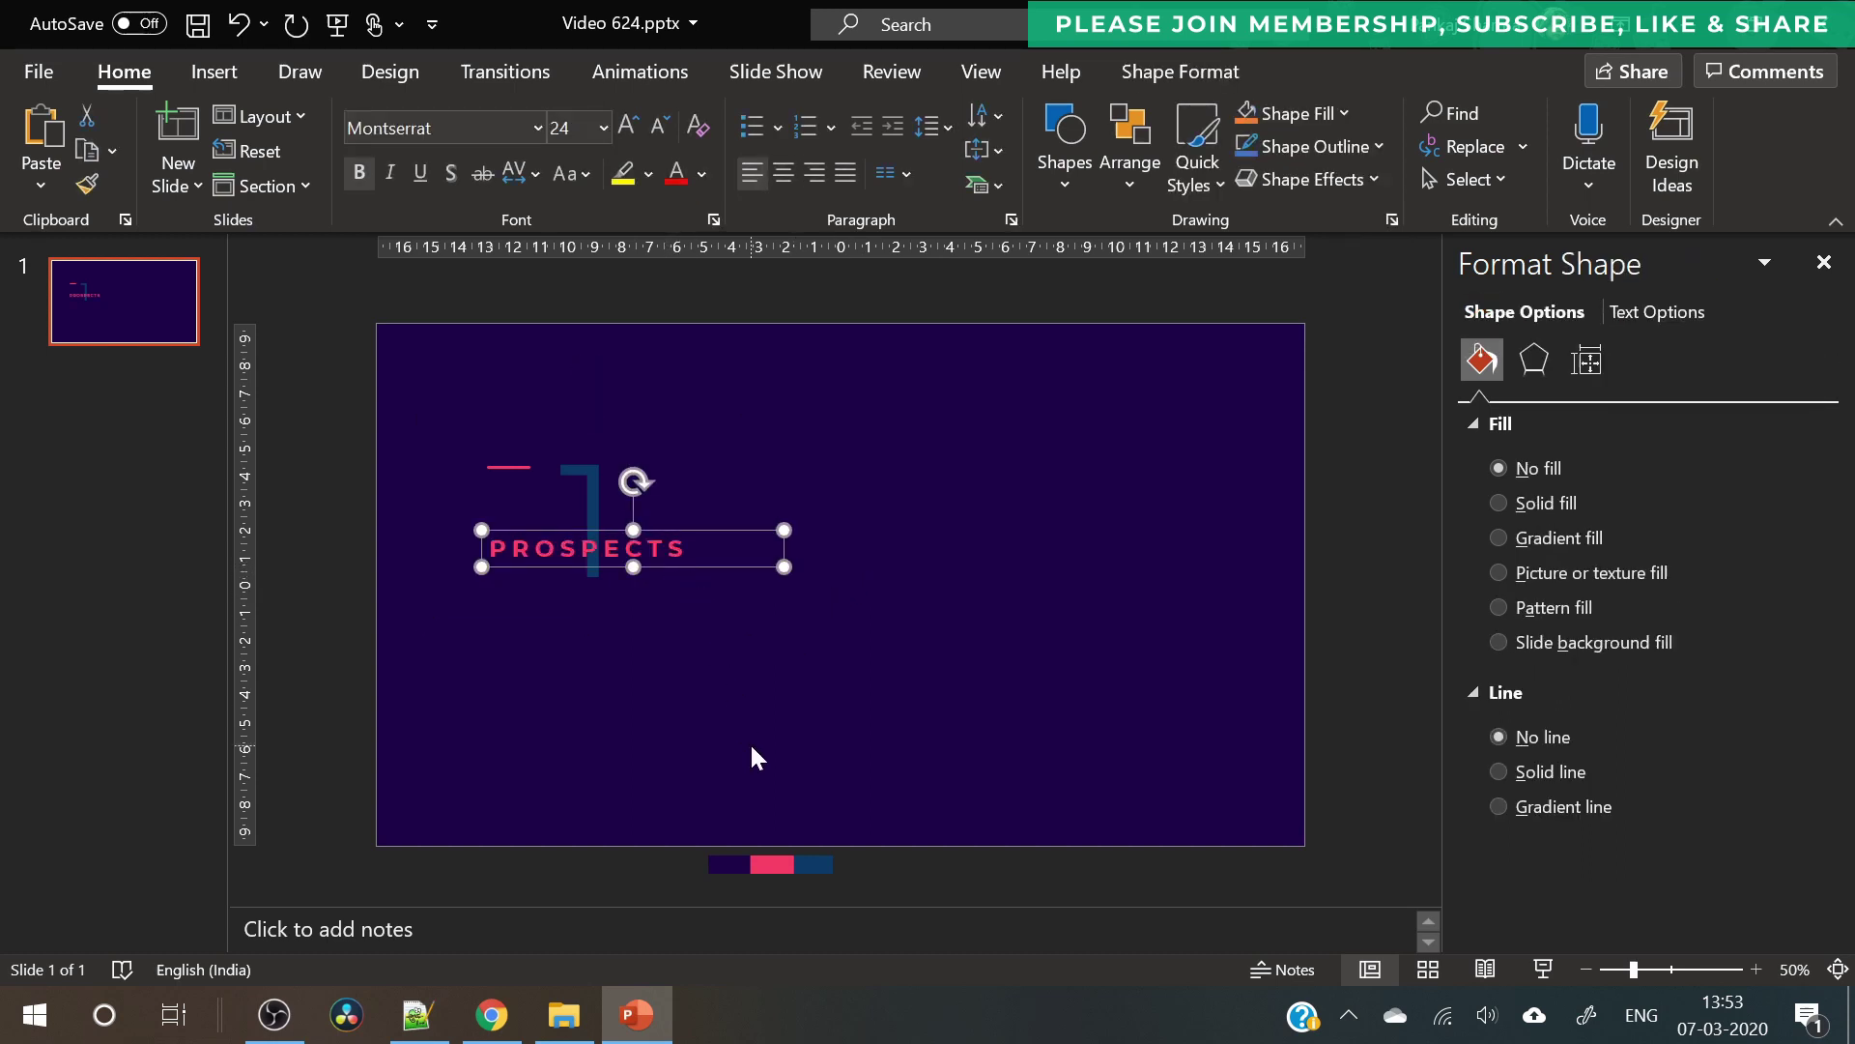
{"action": "key", "text": "ctrl+b"}
{"action": "key", "text": "ctrl+b"}
{"action": "left_click", "coordinate": [752, 718]}
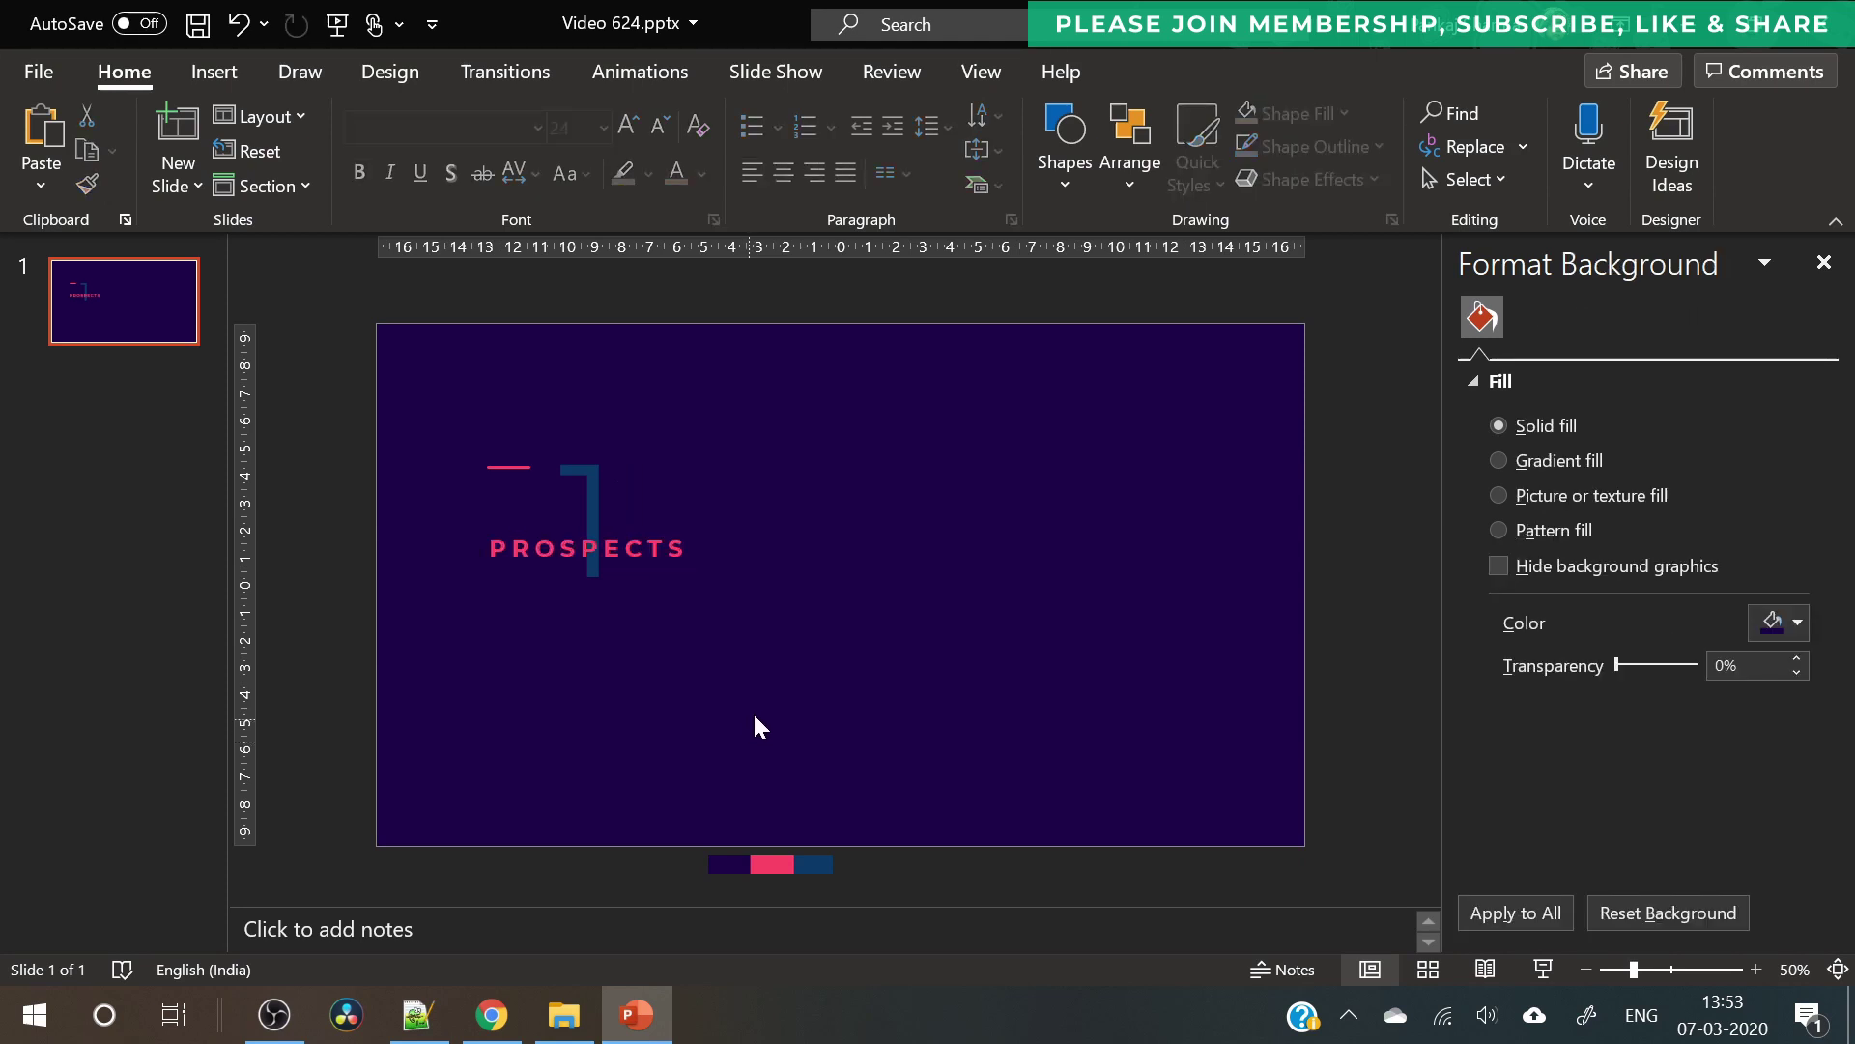
- Duplicate PROSPECTS below itself and replace the text with =LOREM() placeholder text
{"action": "left_click", "coordinate": [685, 564]}
{"action": "key", "text": "ctrl+d"}
{"action": "left_click_drag", "start_coordinate": [708, 578], "coordinate": [695, 663]}
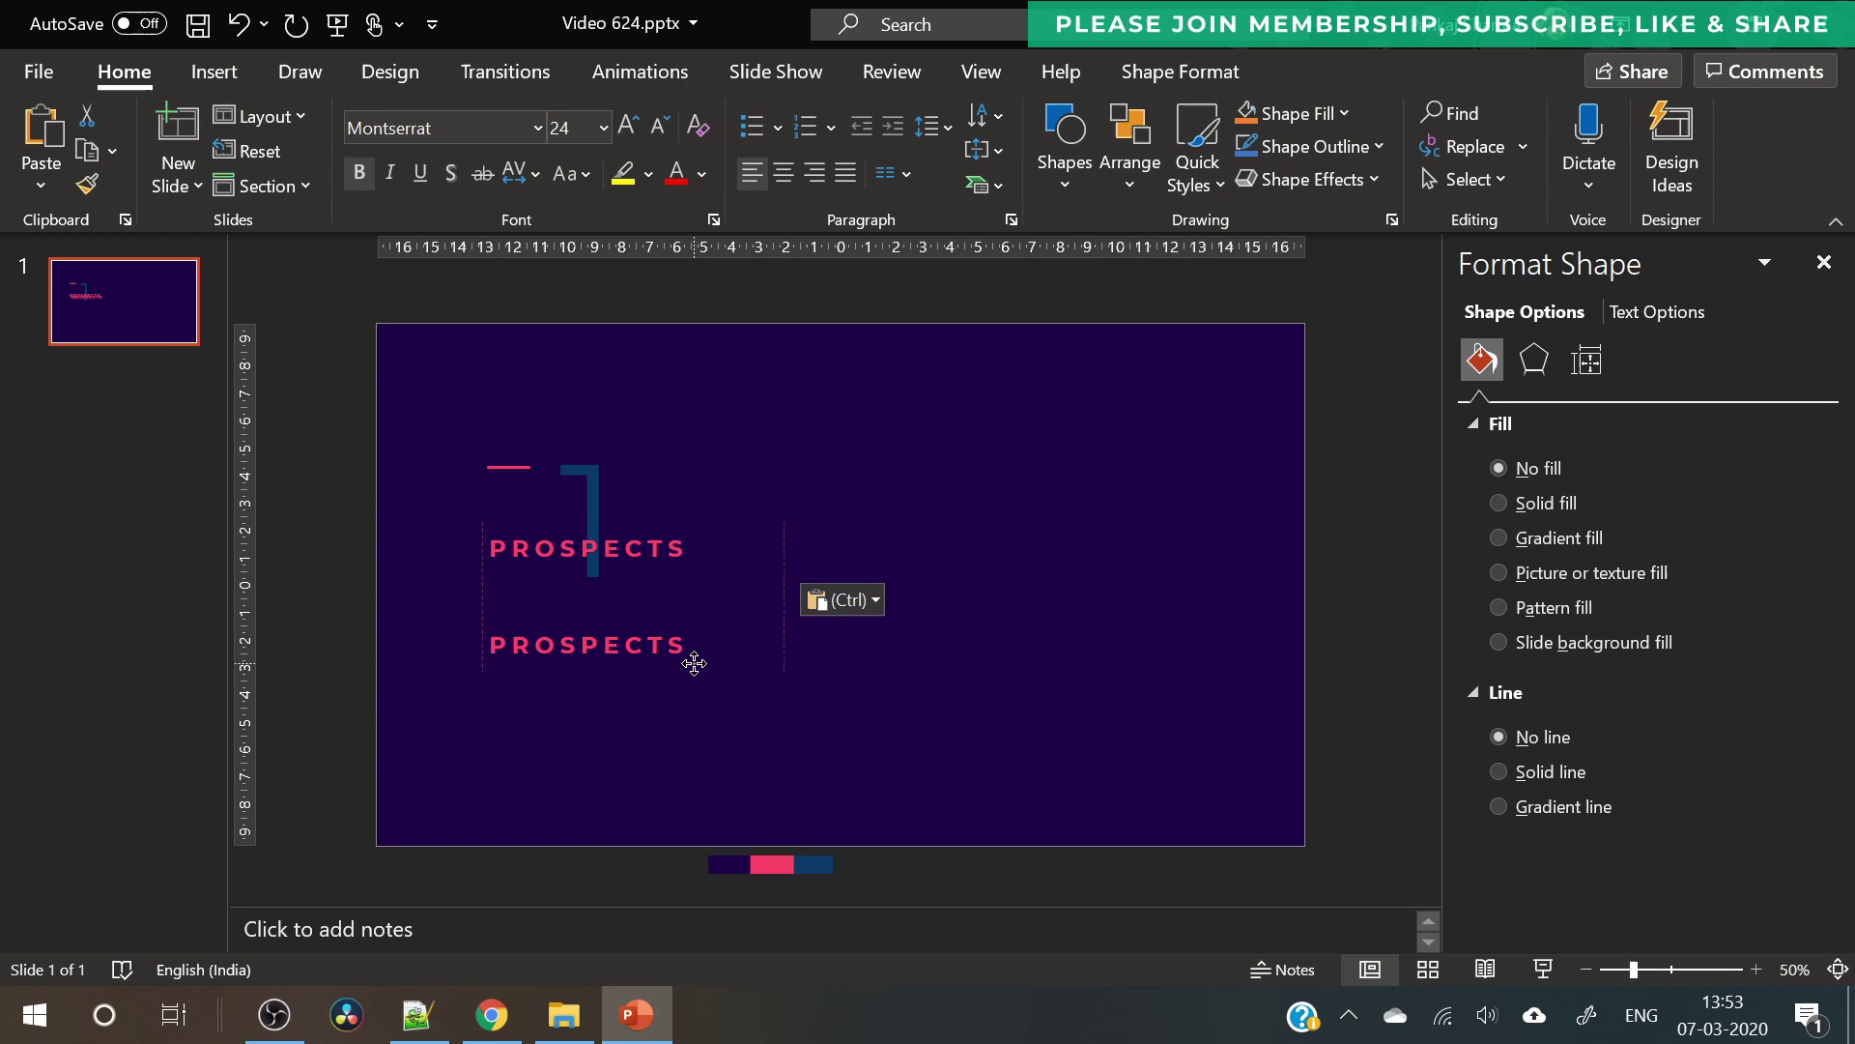
{"action": "double_click", "coordinate": [641, 646]}
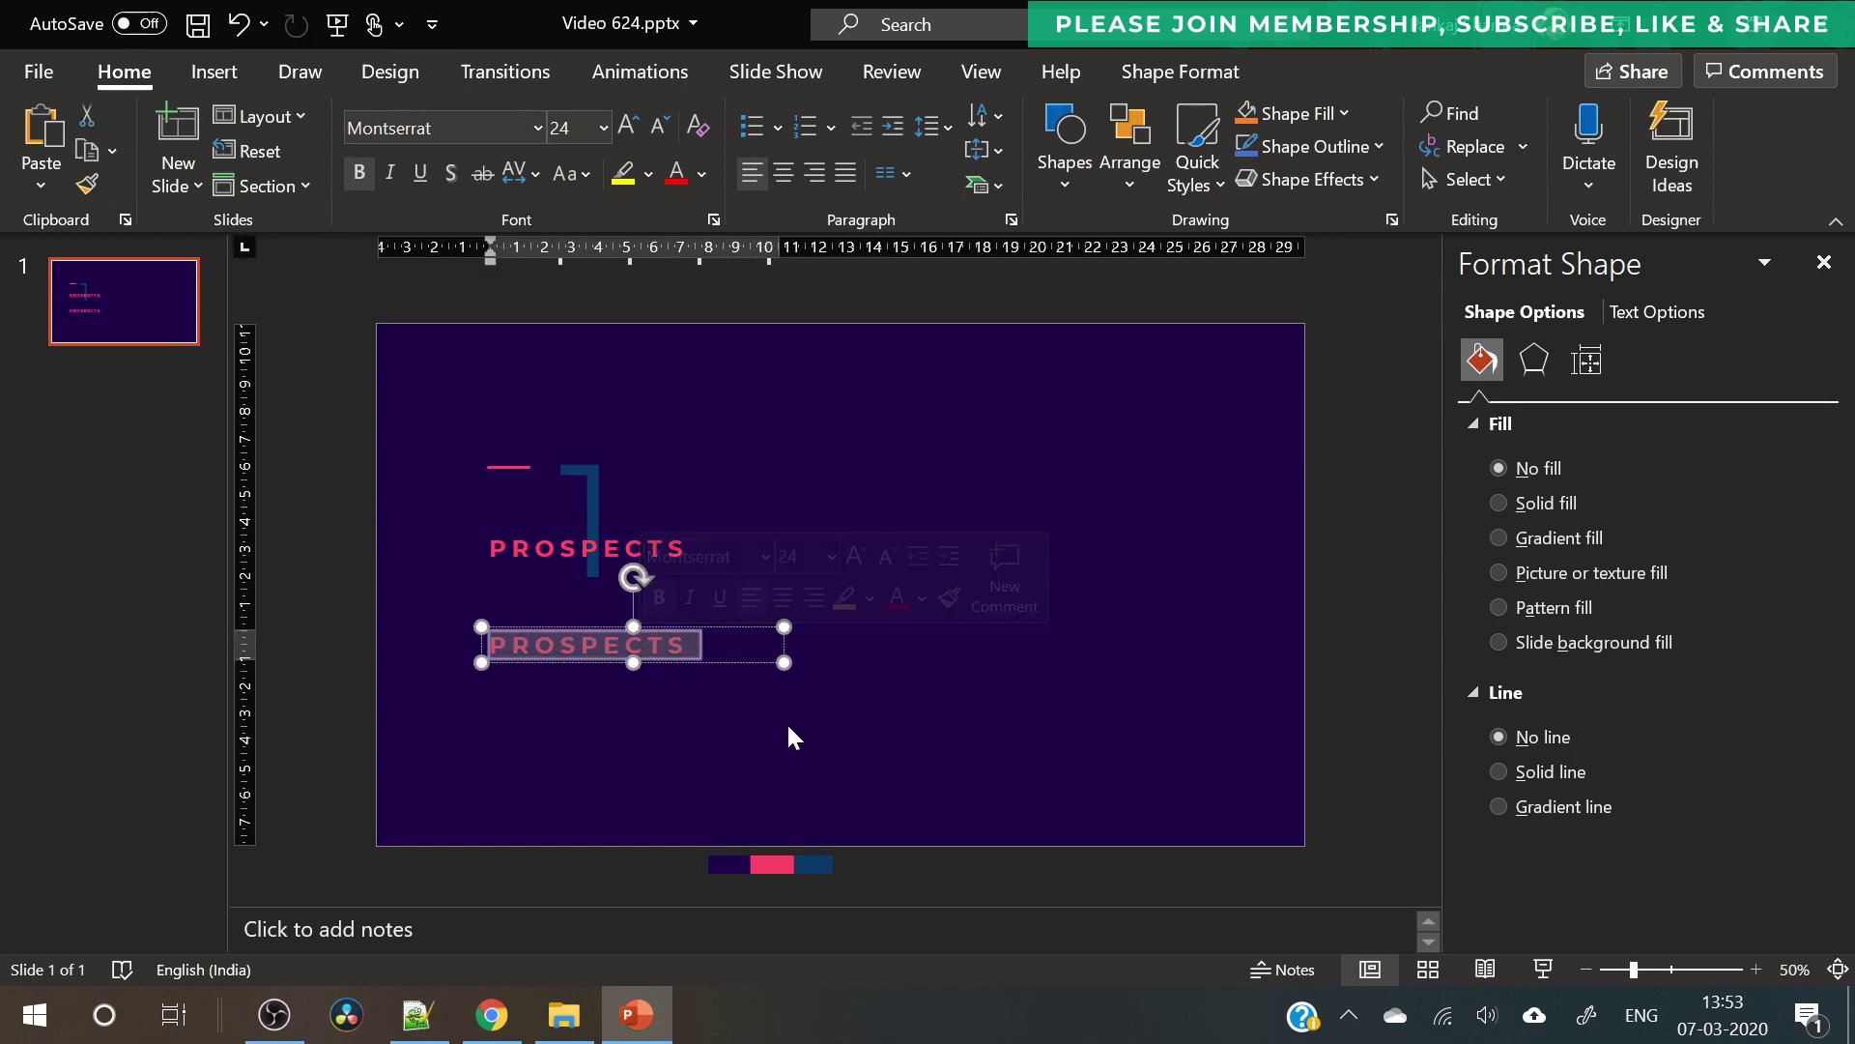
{"action": "type", "text": "="}
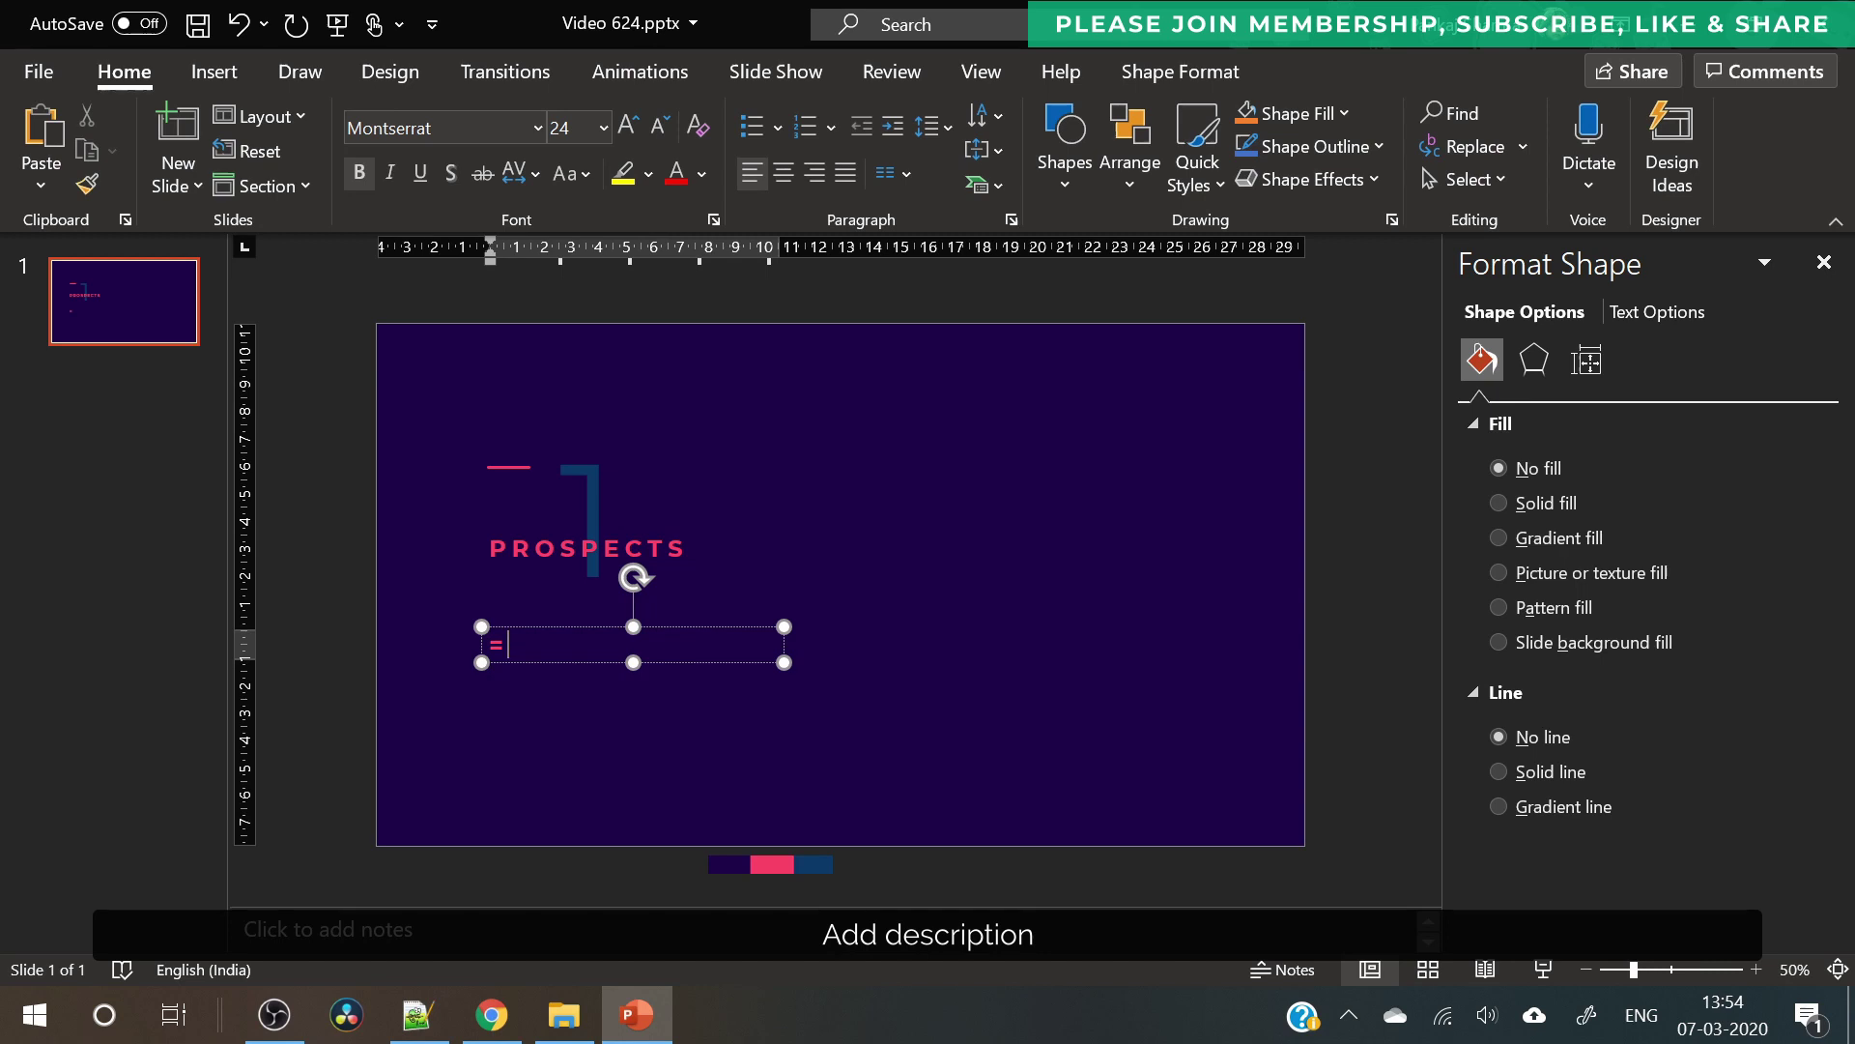
{"action": "type", "text": "=L"}
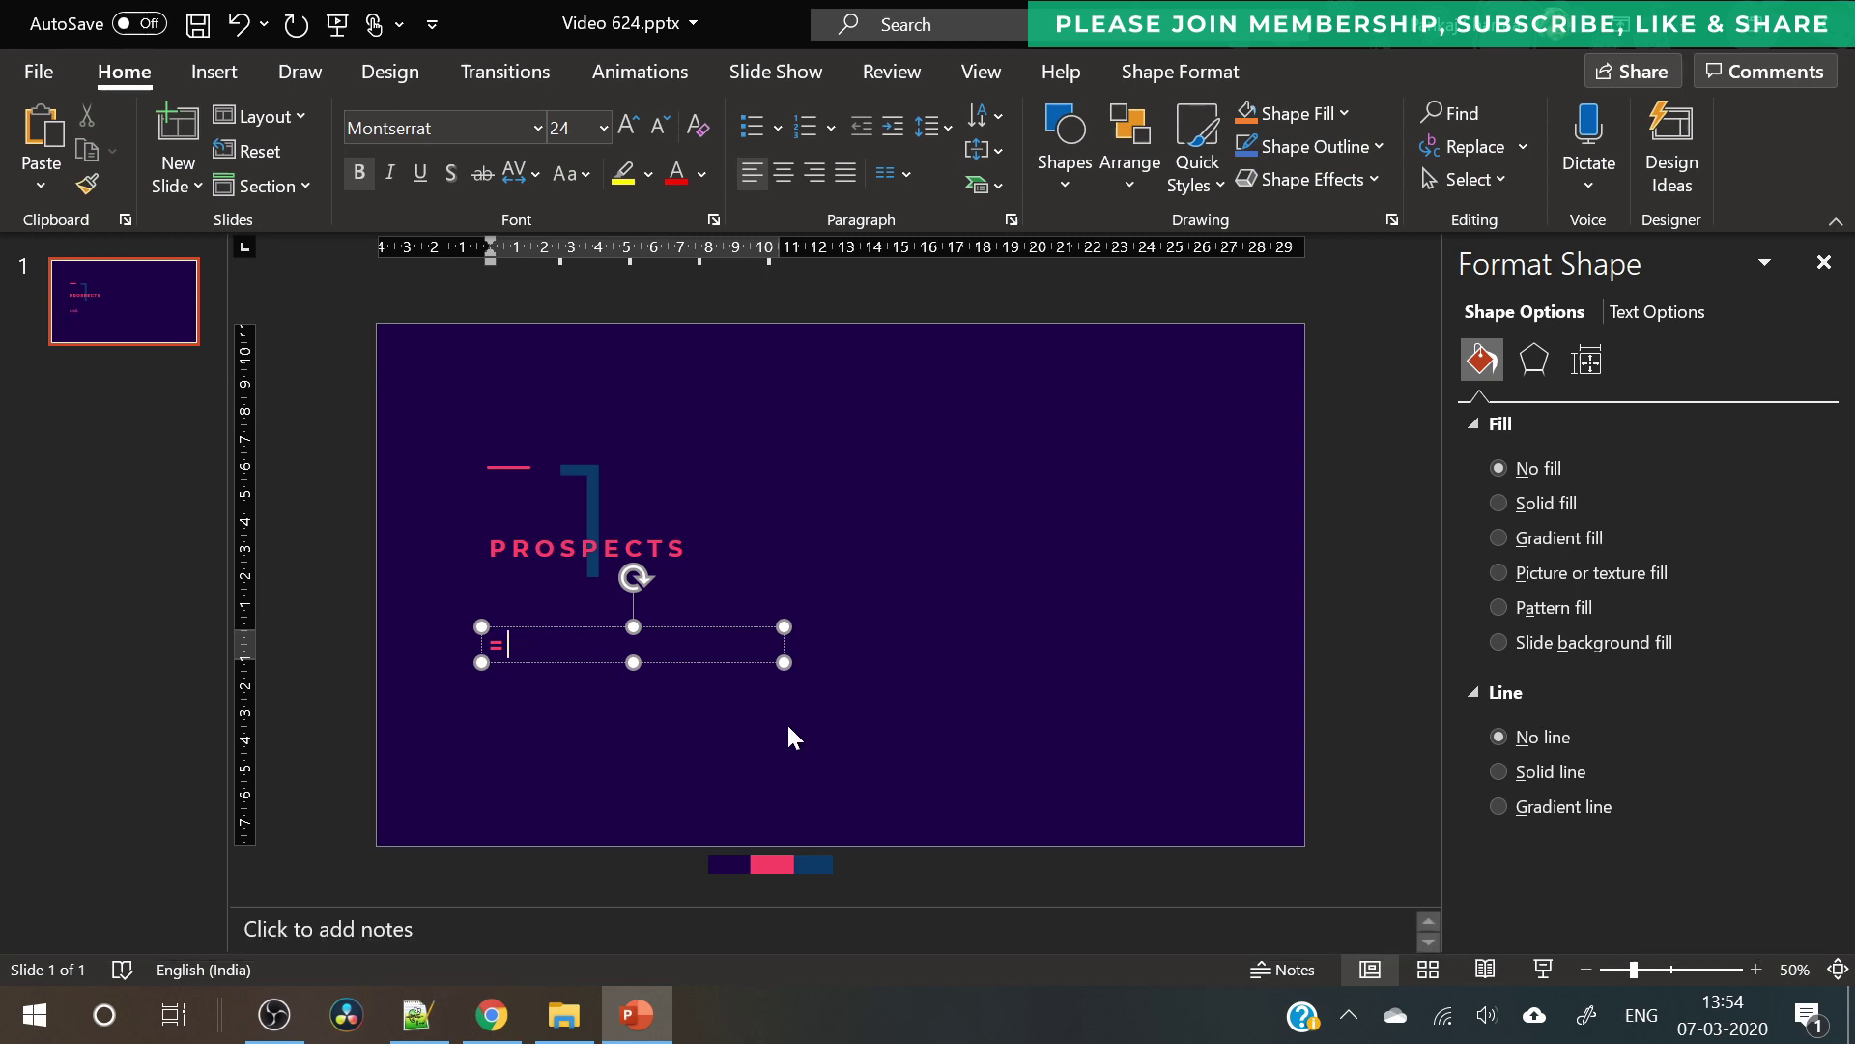
{"action": "type", "text": "=LOREM()"}
{"action": "key", "text": "Return"}
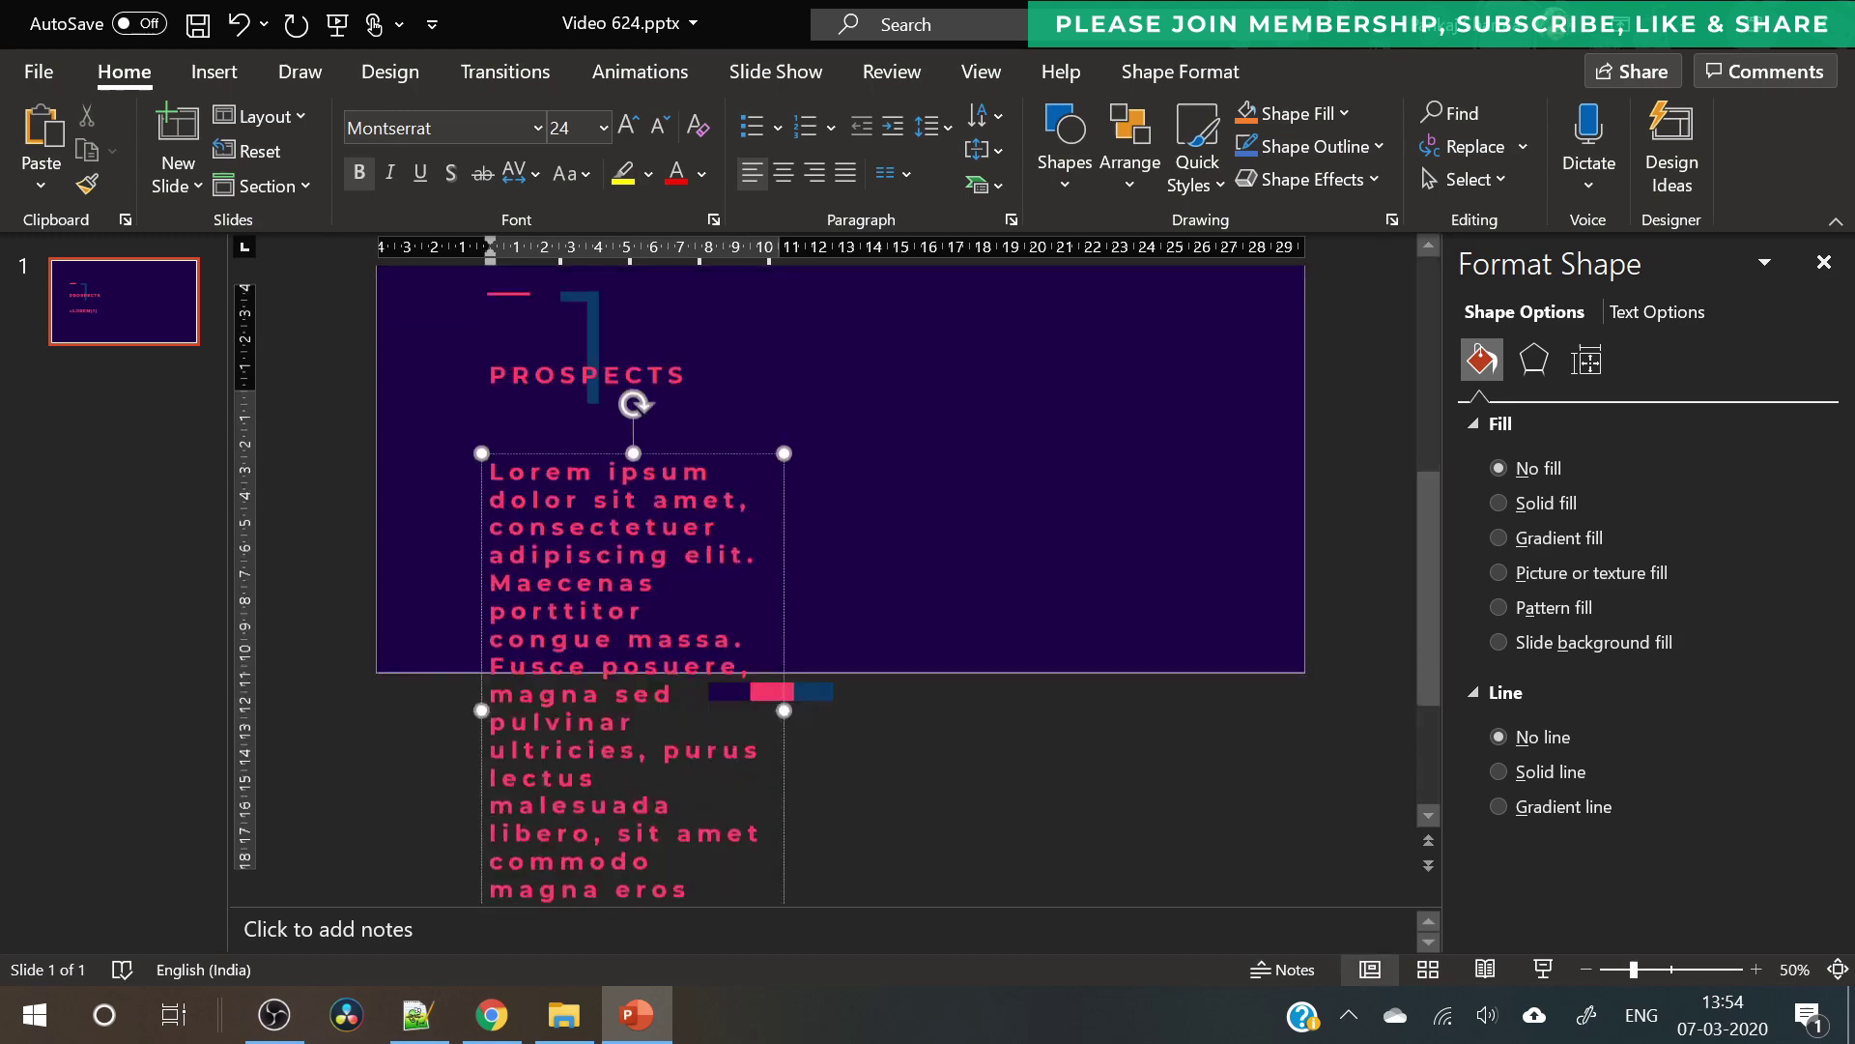
- Set the paragraph to normal spacing, 11 pt, justified, narrowed and moved lower
{"action": "left_click", "coordinate": [532, 174]}
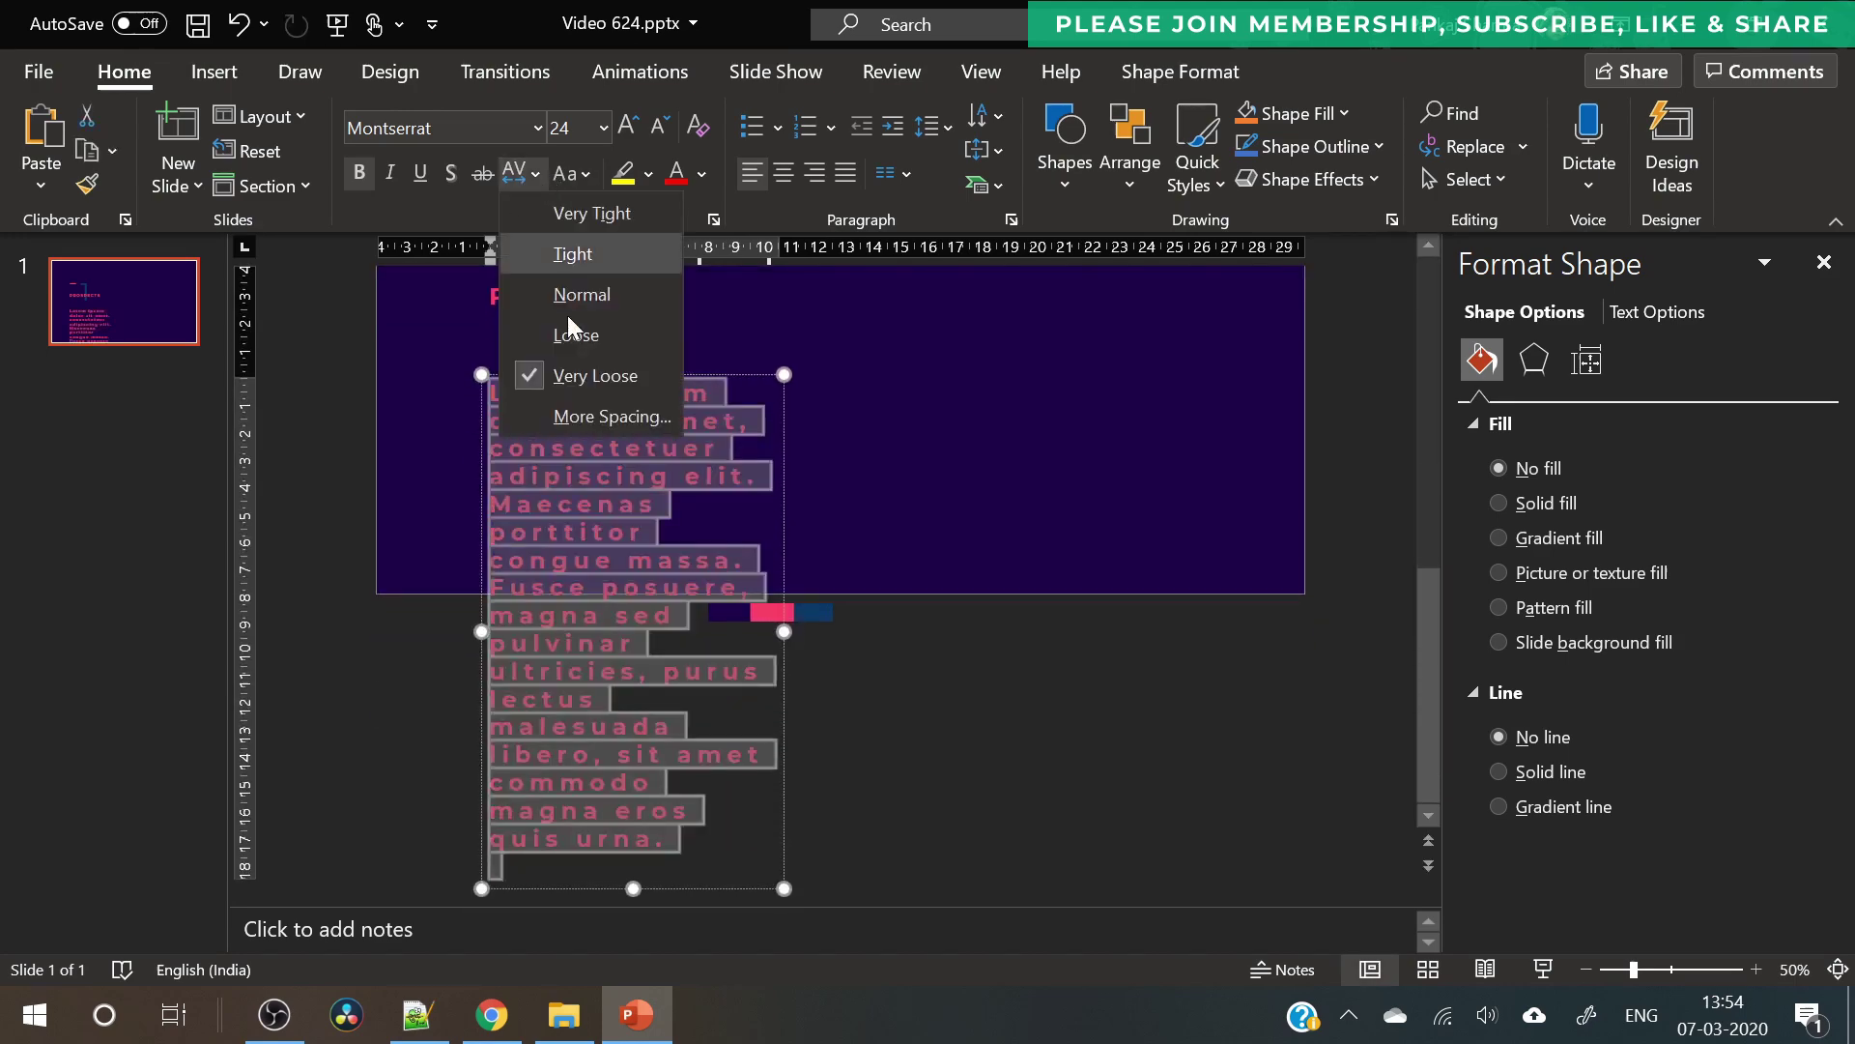
{"action": "left_click", "coordinate": [578, 298]}
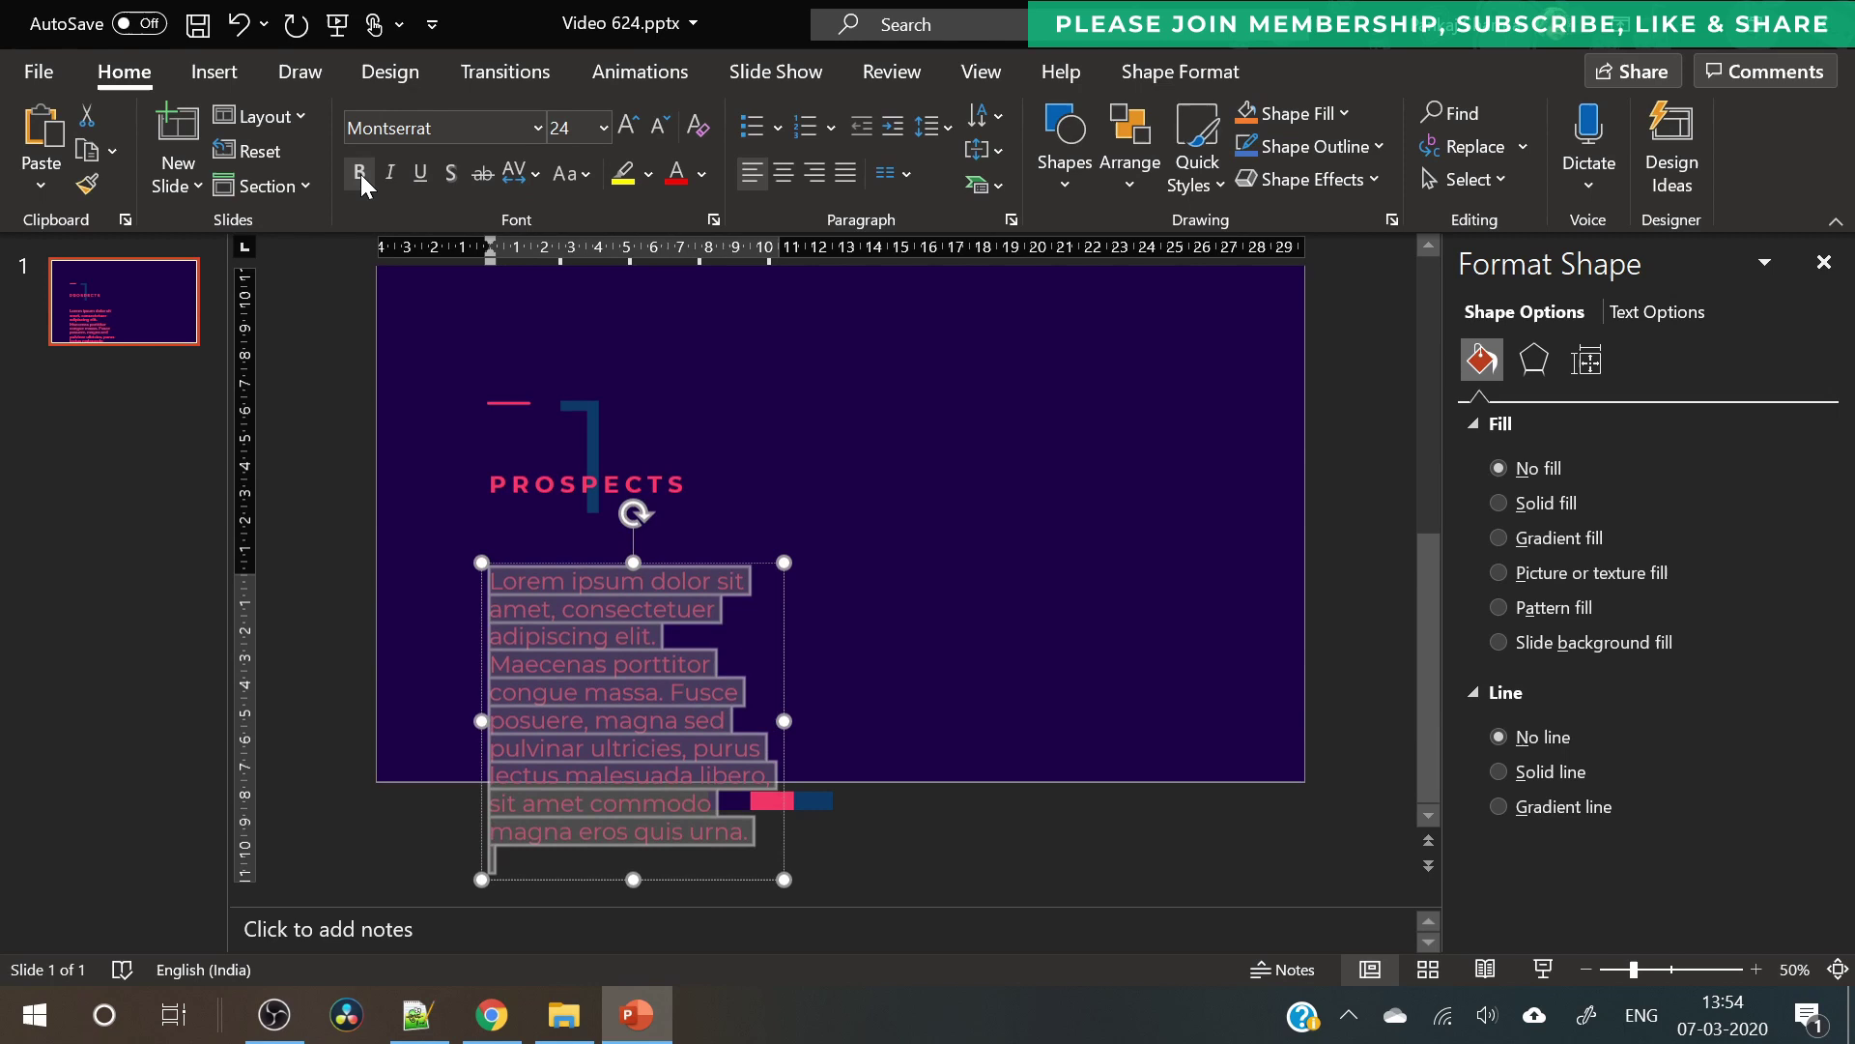
{"action": "left_click", "coordinate": [661, 125]}
{"action": "left_click", "coordinate": [661, 126]}
{"action": "left_click", "coordinate": [661, 125]}
{"action": "left_click", "coordinate": [669, 123]}
{"action": "left_click", "coordinate": [669, 123]}
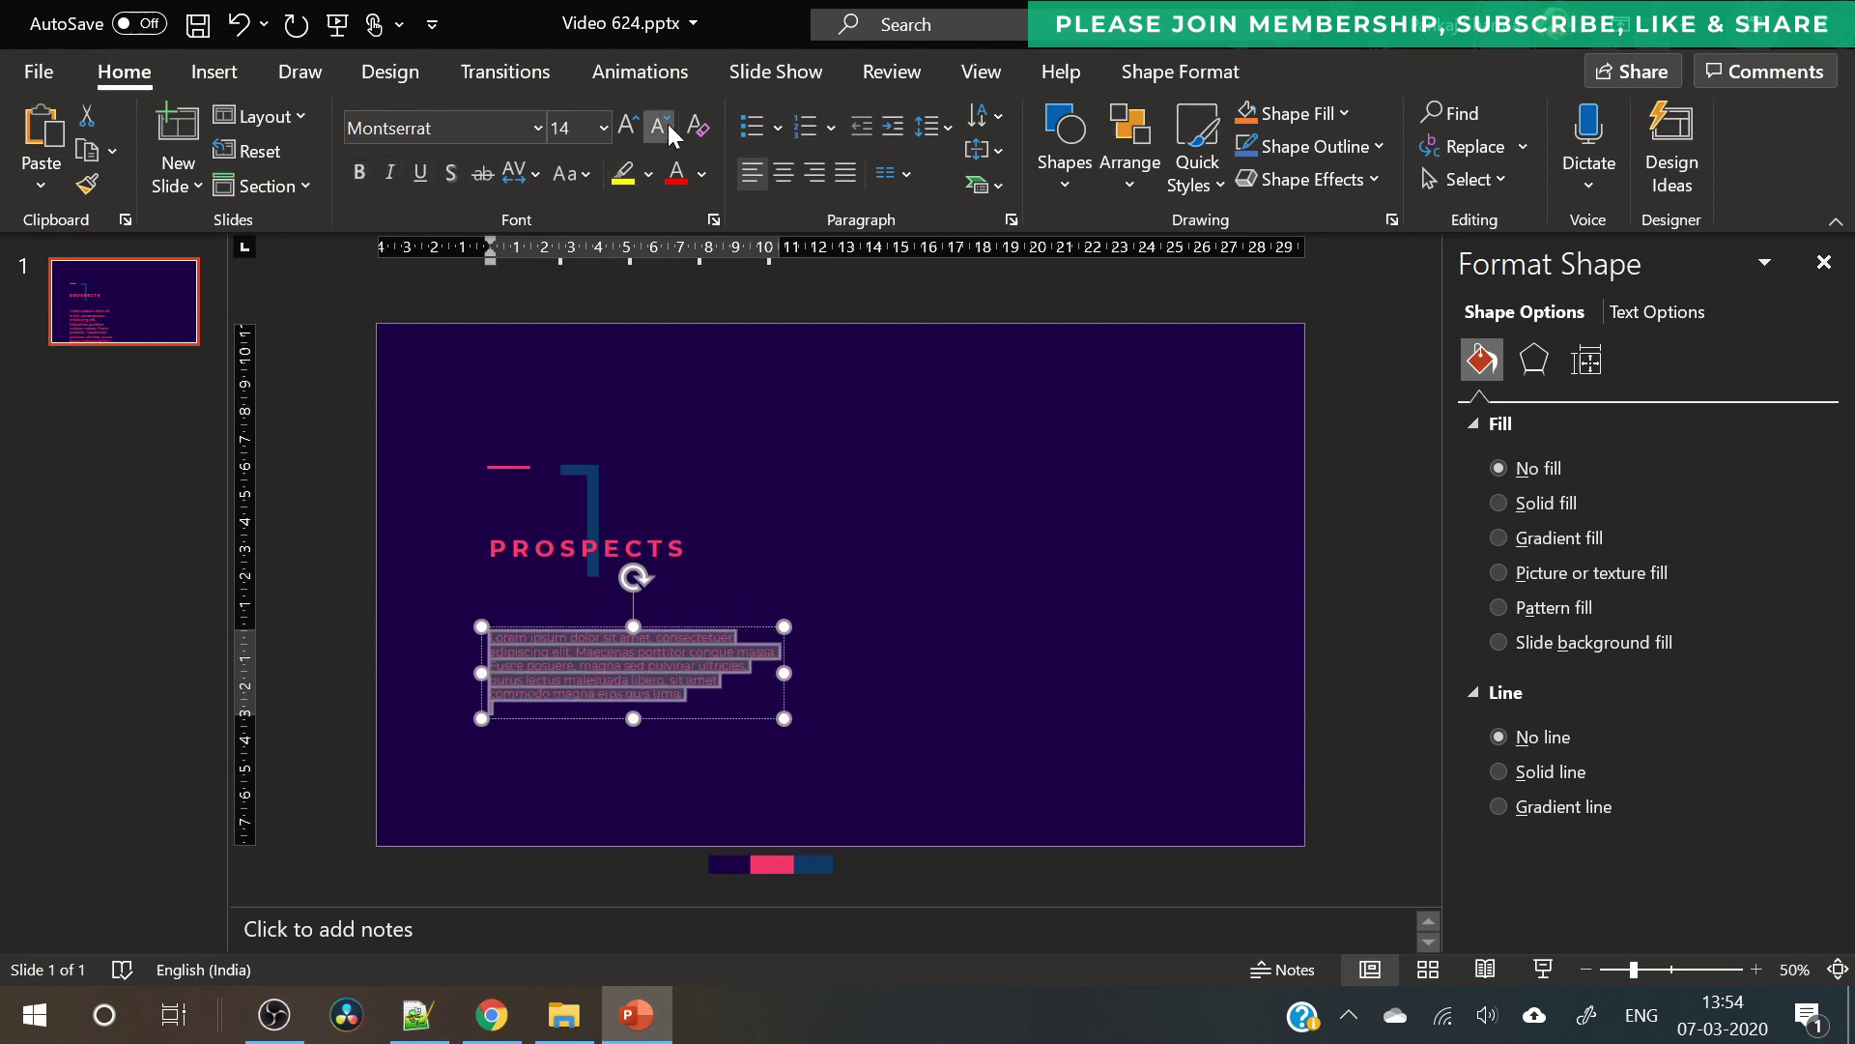
{"action": "left_click", "coordinate": [661, 126]}
{"action": "left_click", "coordinate": [845, 172]}
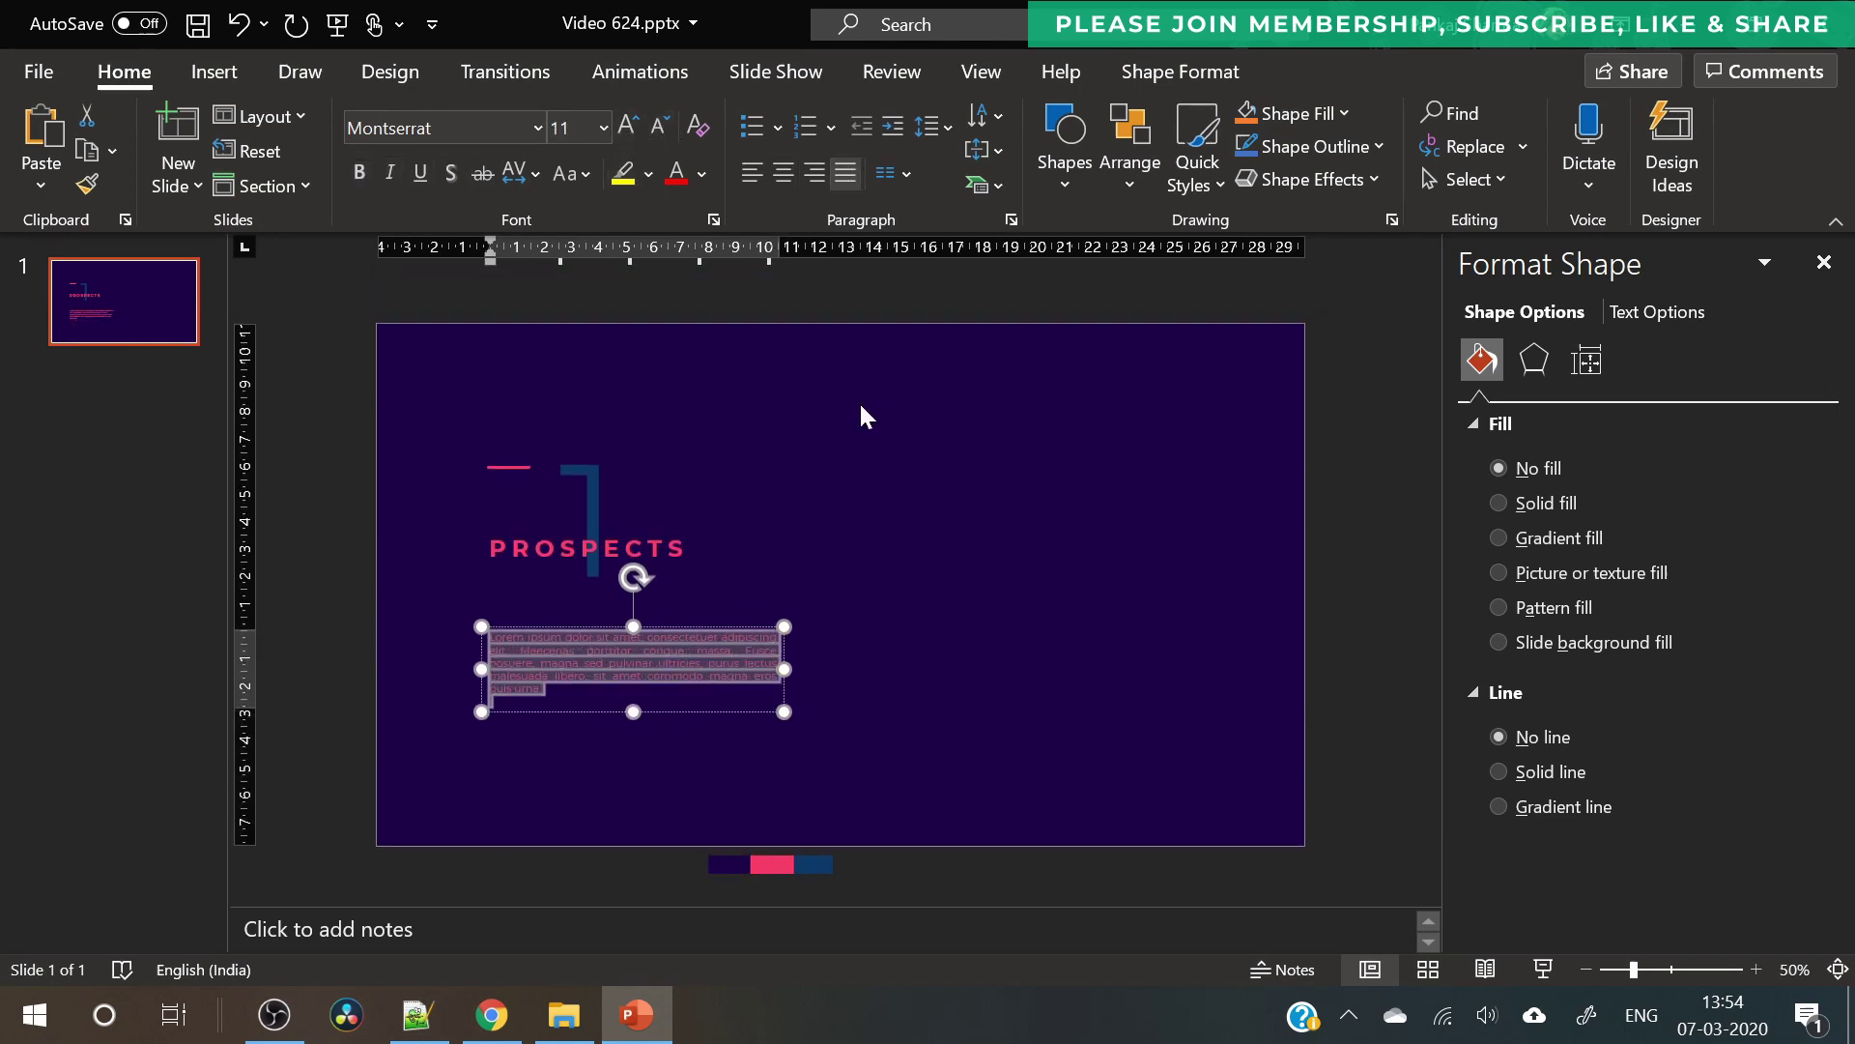
{"action": "left_click_drag", "start_coordinate": [790, 660], "coordinate": [711, 682]}
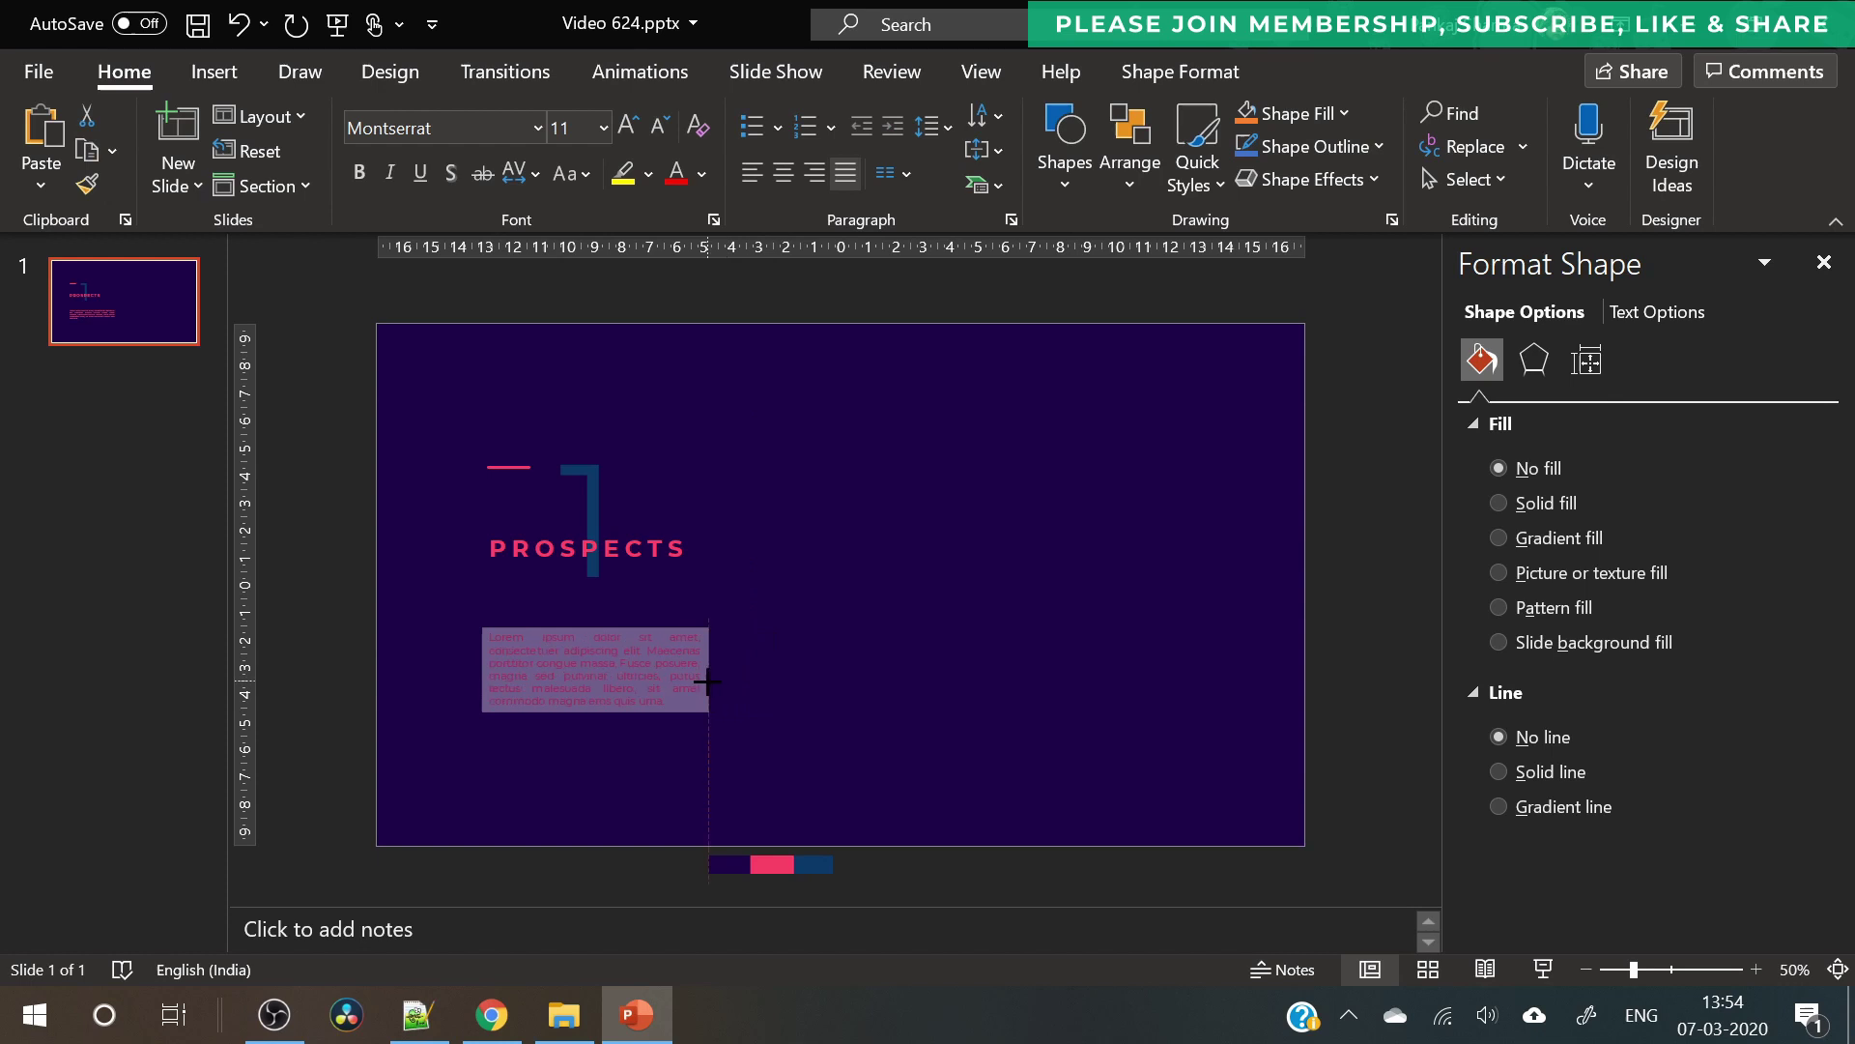
{"action": "left_click_drag", "start_coordinate": [654, 622], "coordinate": [658, 677]}
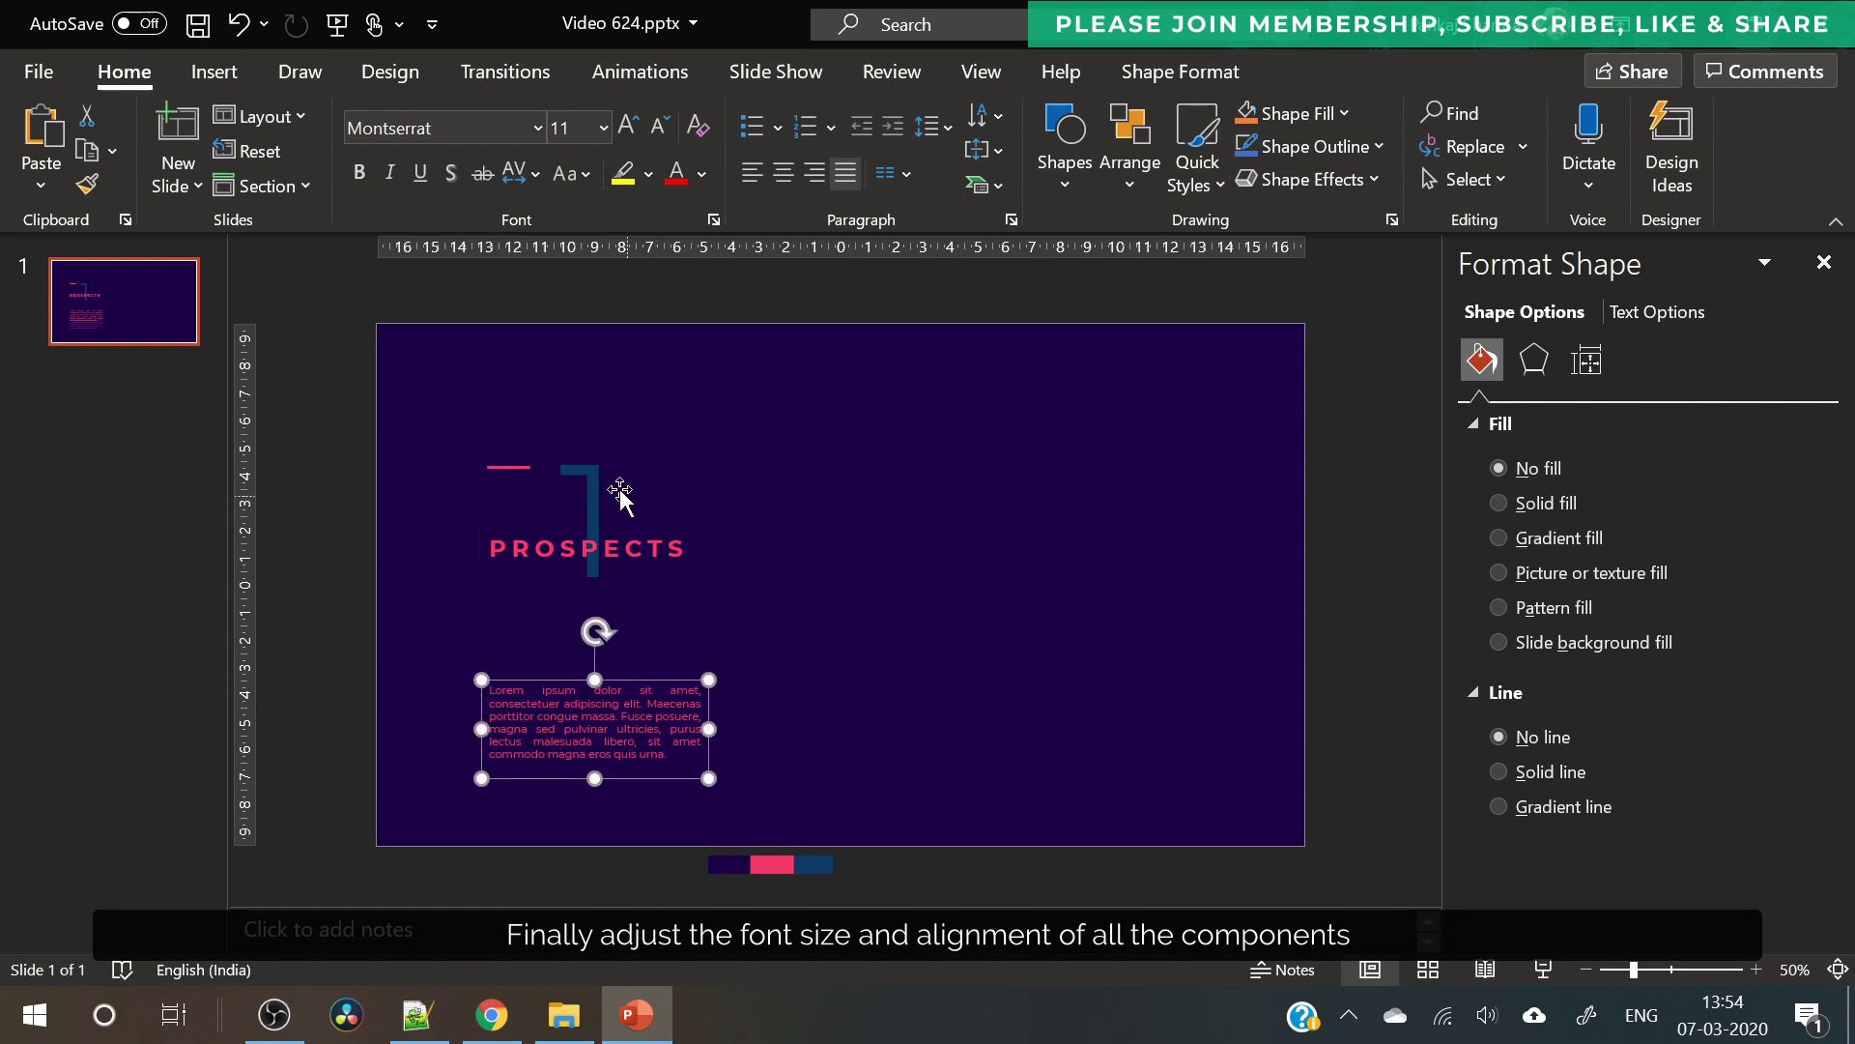
- Enlarge the large 1 slightly and nudge it up
{"action": "left_click", "coordinate": [588, 522]}
{"action": "double_click", "coordinate": [588, 522]}
{"action": "left_click", "coordinate": [641, 133]}
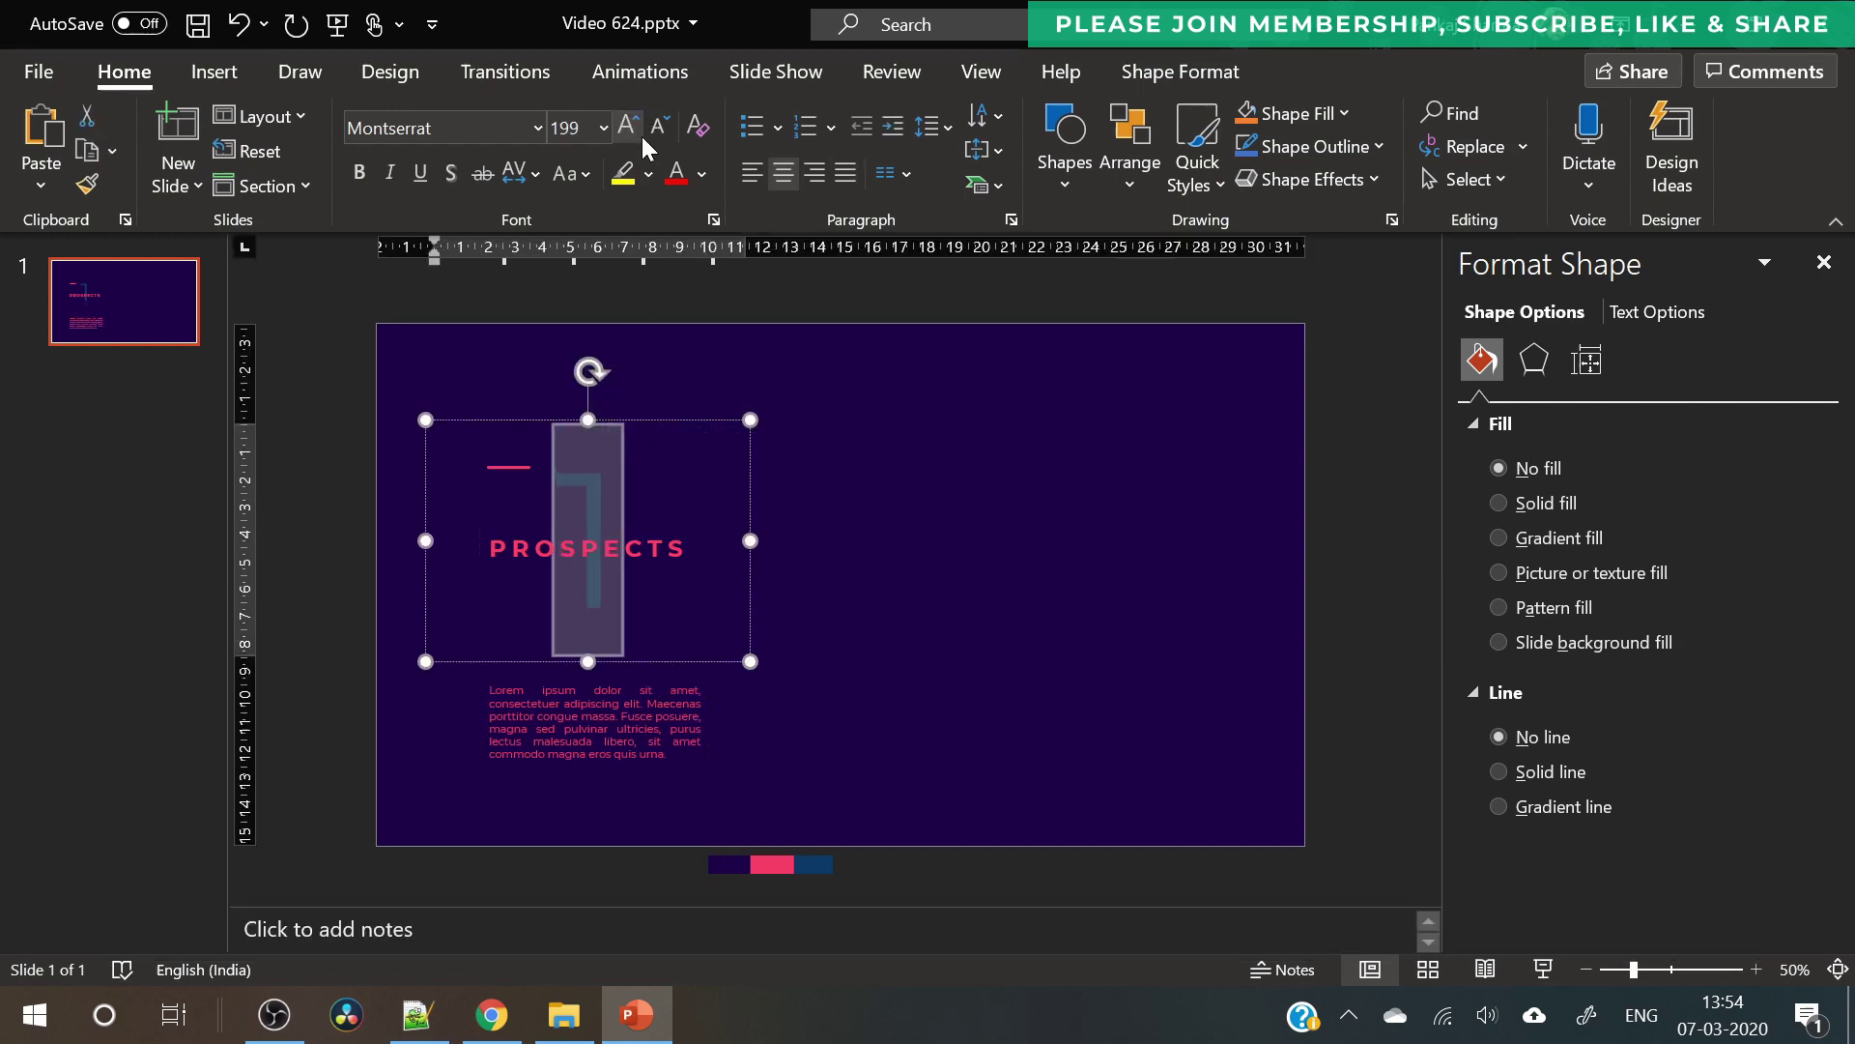
{"action": "left_click", "coordinate": [640, 133]}
{"action": "left_click", "coordinate": [819, 634]}
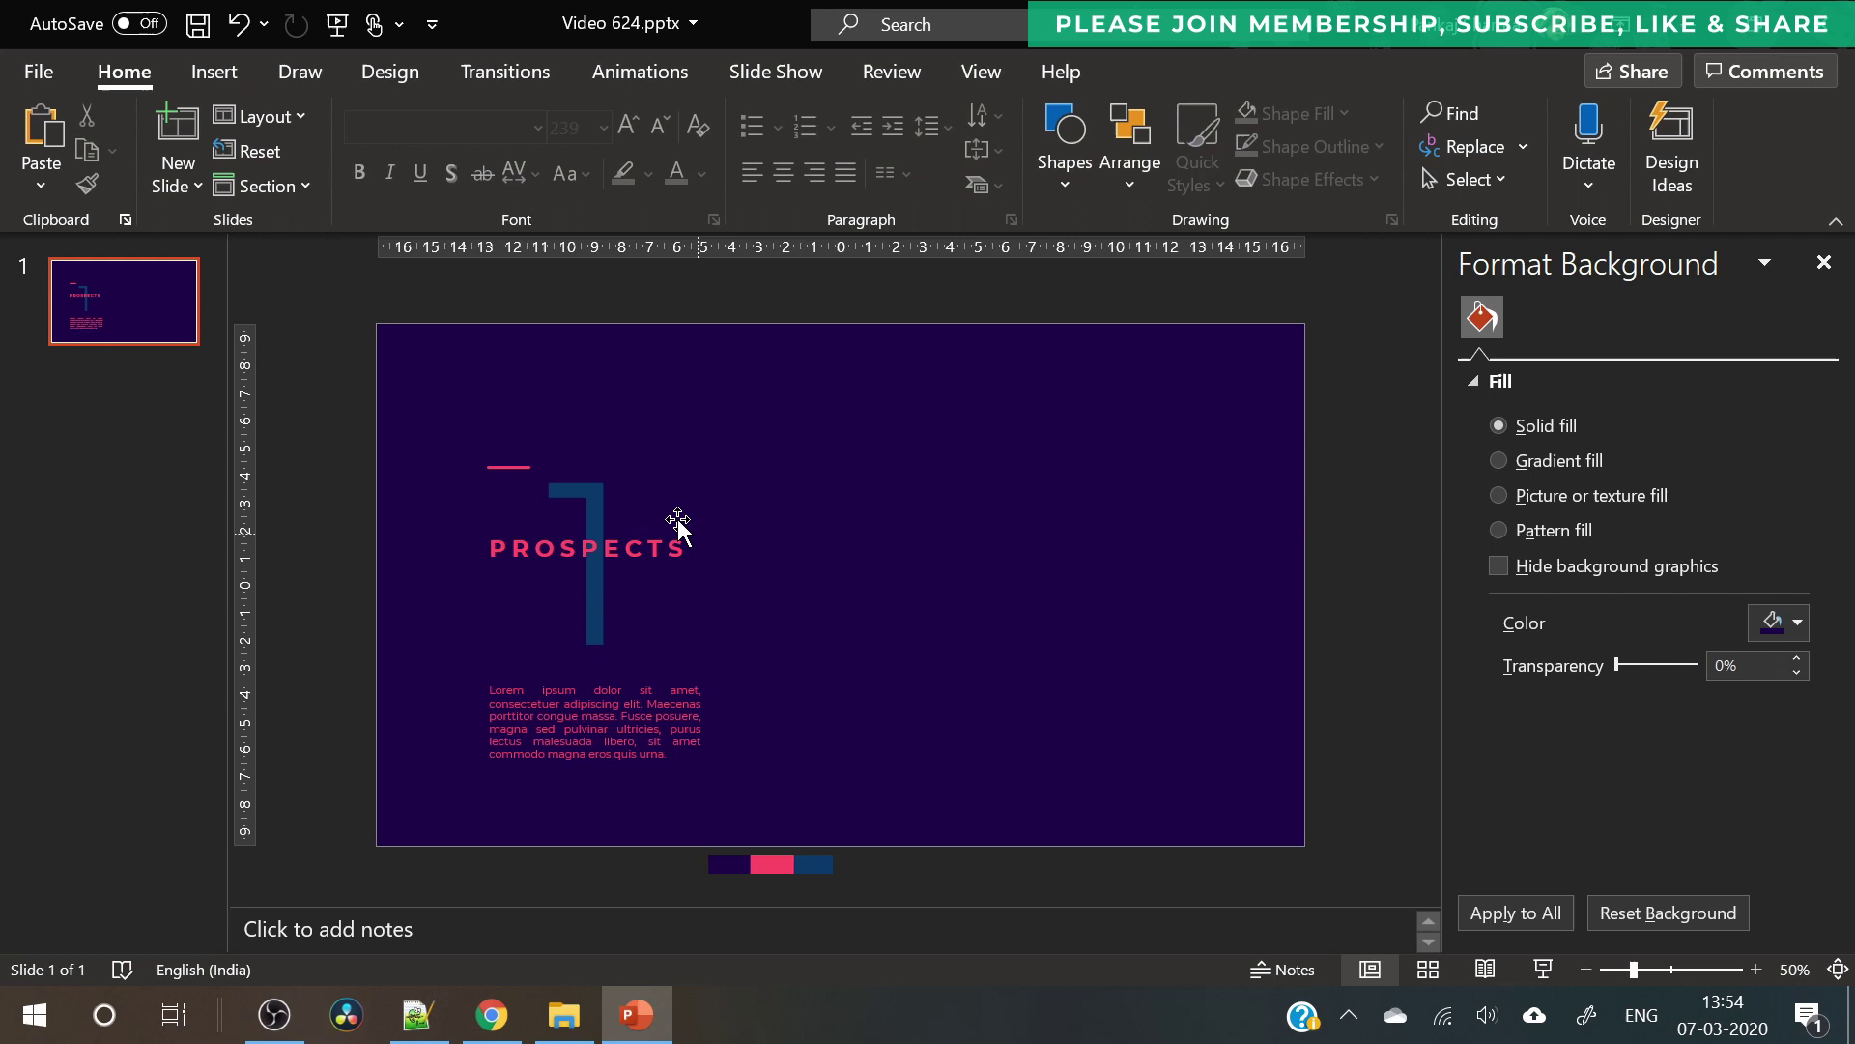
{"action": "left_click", "coordinate": [629, 489]}
{"action": "left_click_drag", "start_coordinate": [629, 422], "coordinate": [625, 406]}
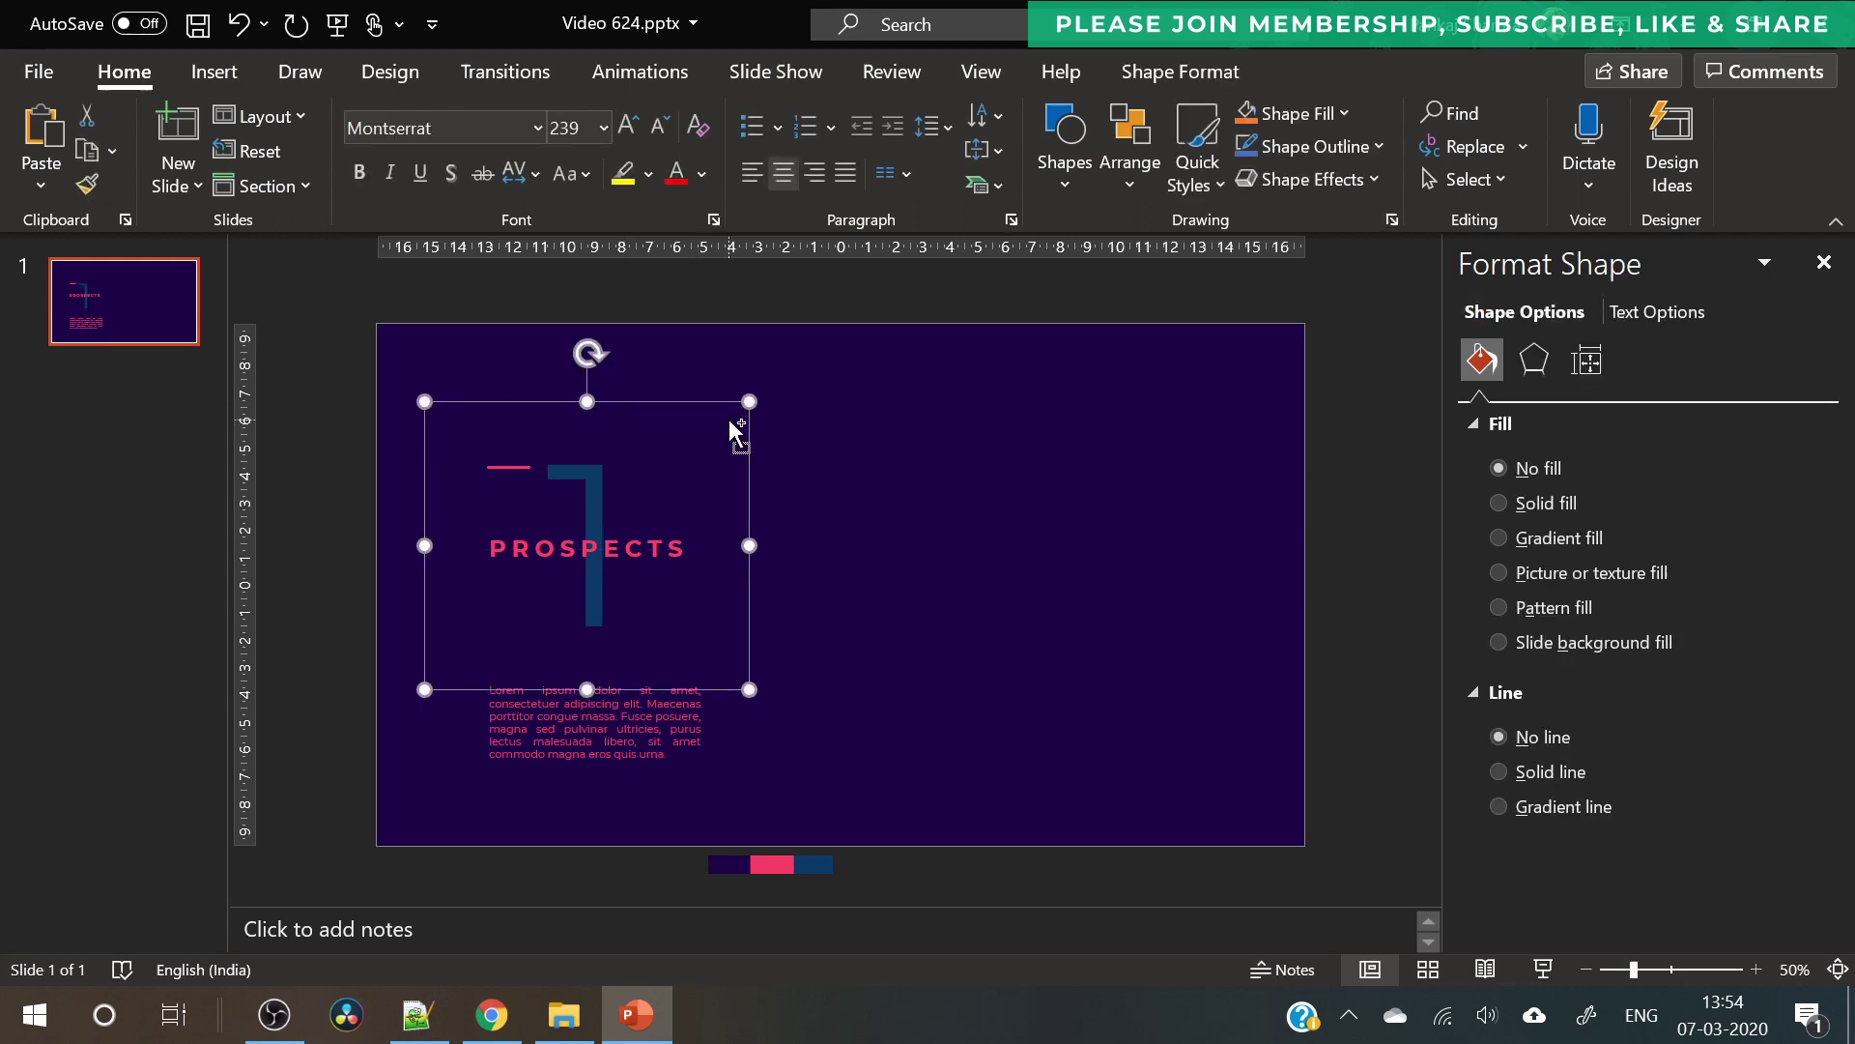
{"action": "left_click", "coordinate": [791, 655]}
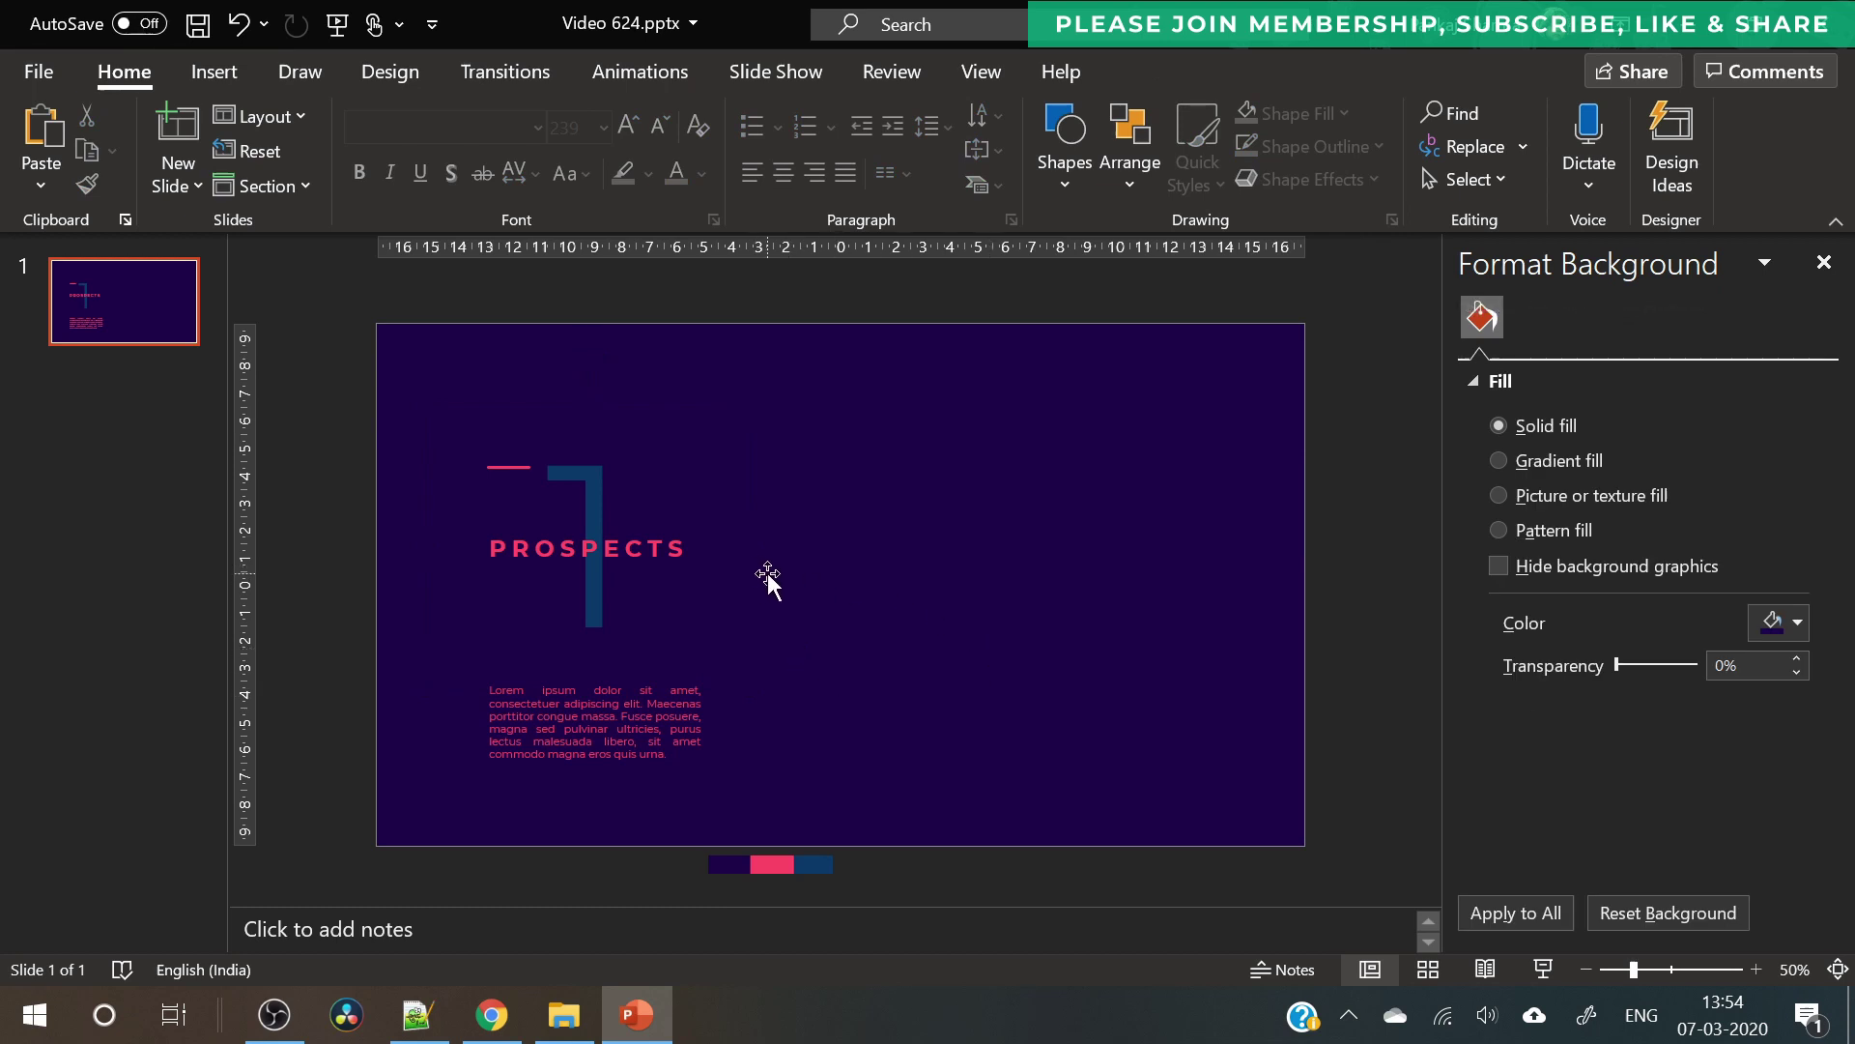
- Send the numeral 1 text box to the back
{"action": "left_click", "coordinate": [211, 72]}
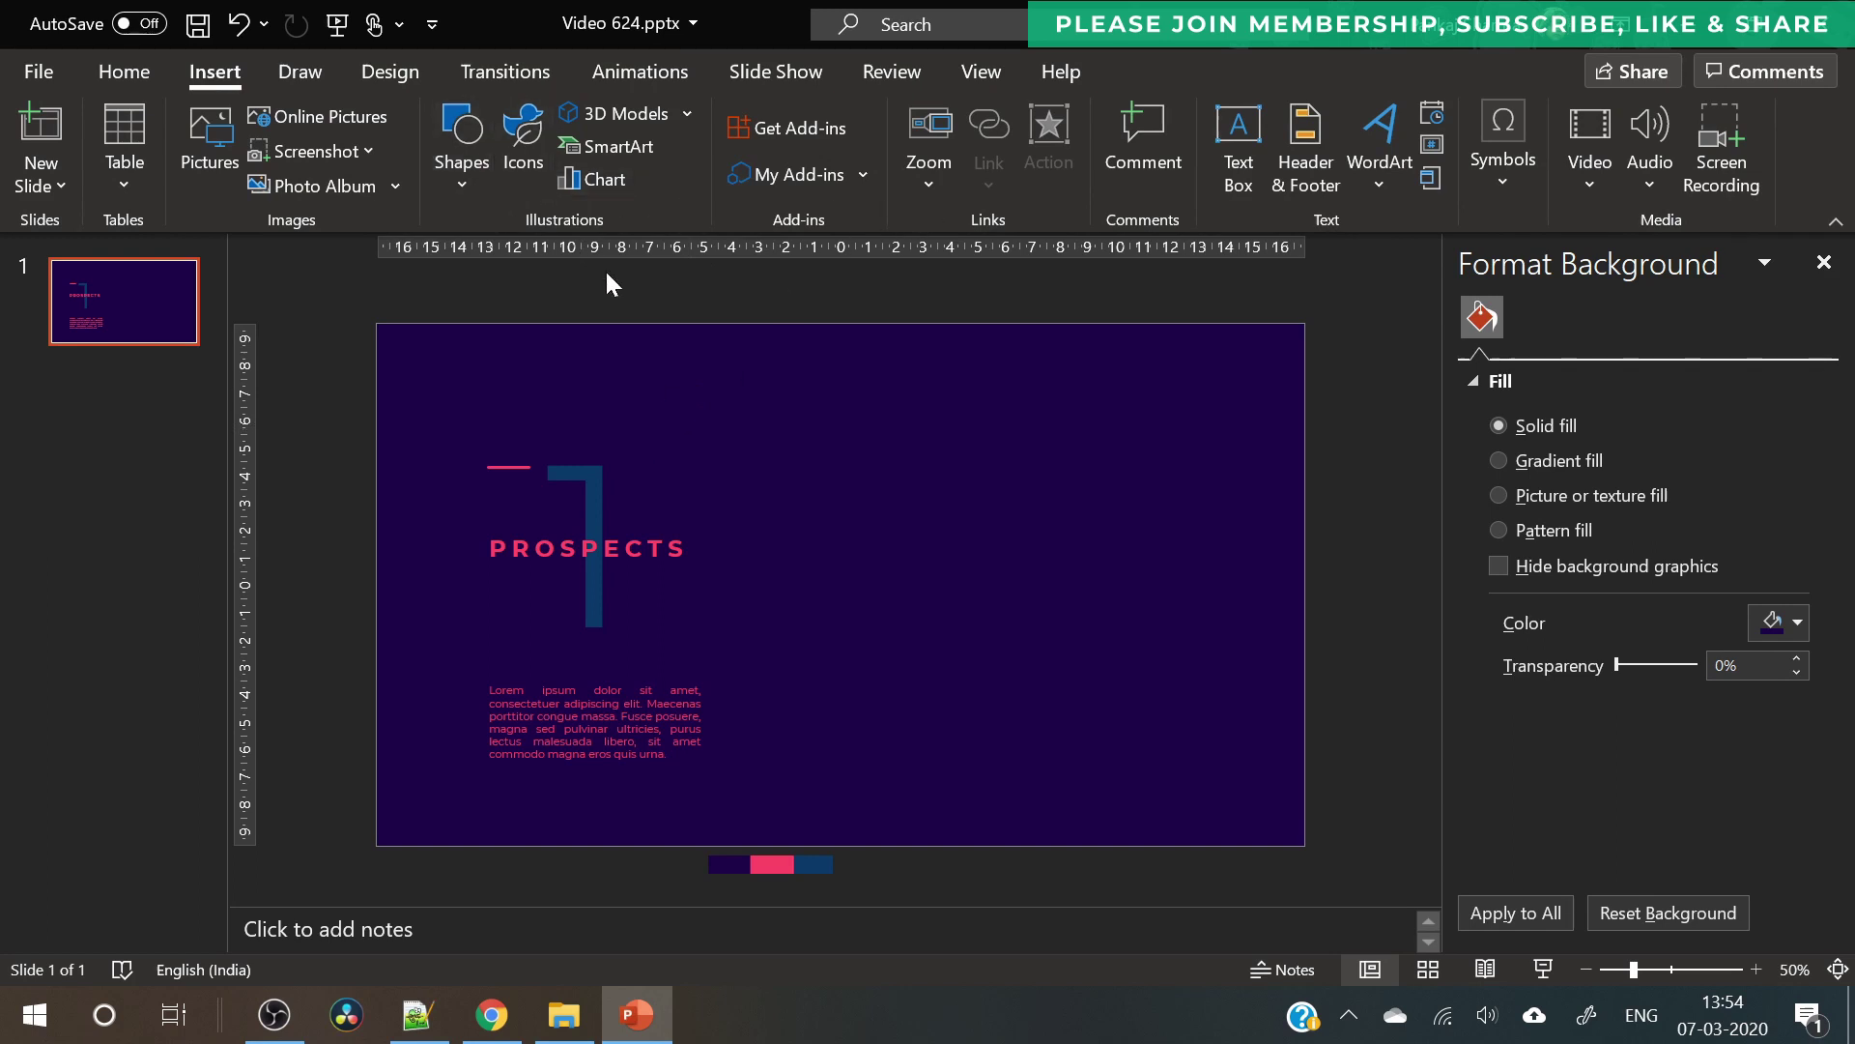
{"action": "left_click", "coordinate": [504, 471]}
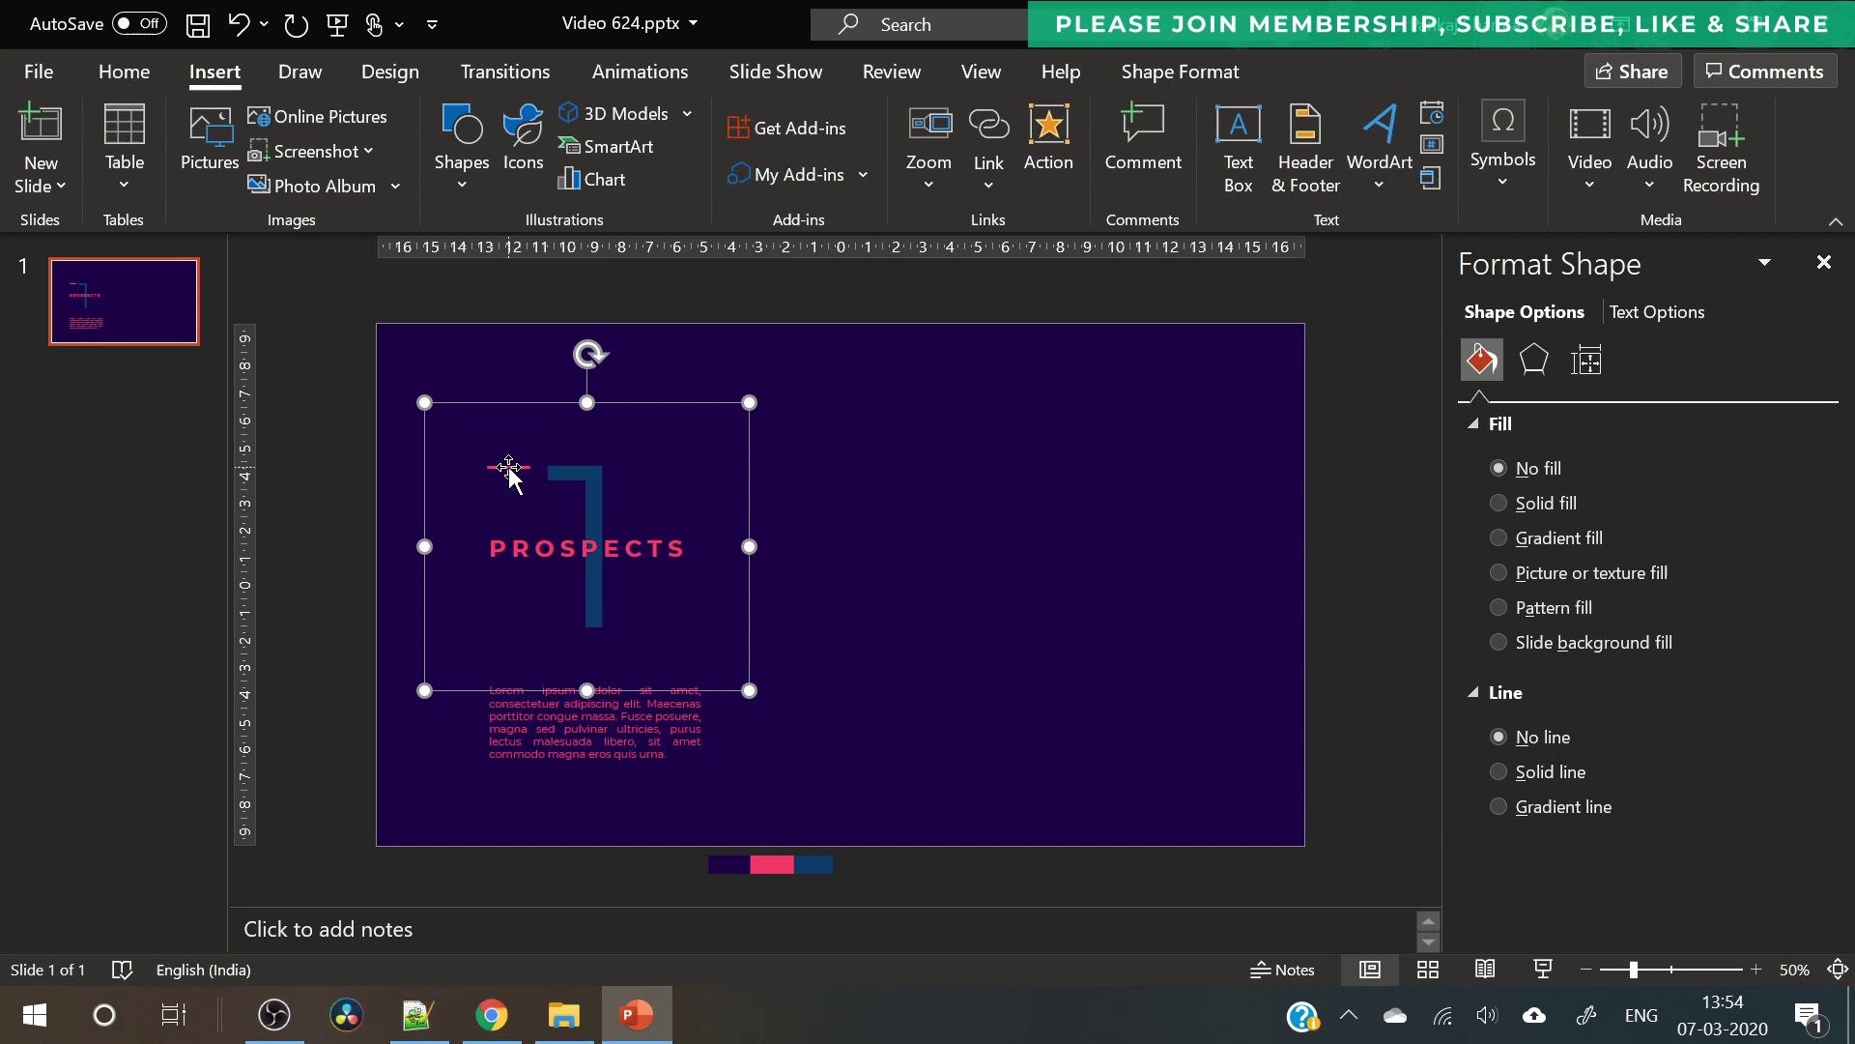
{"action": "right_click", "coordinate": [533, 401]}
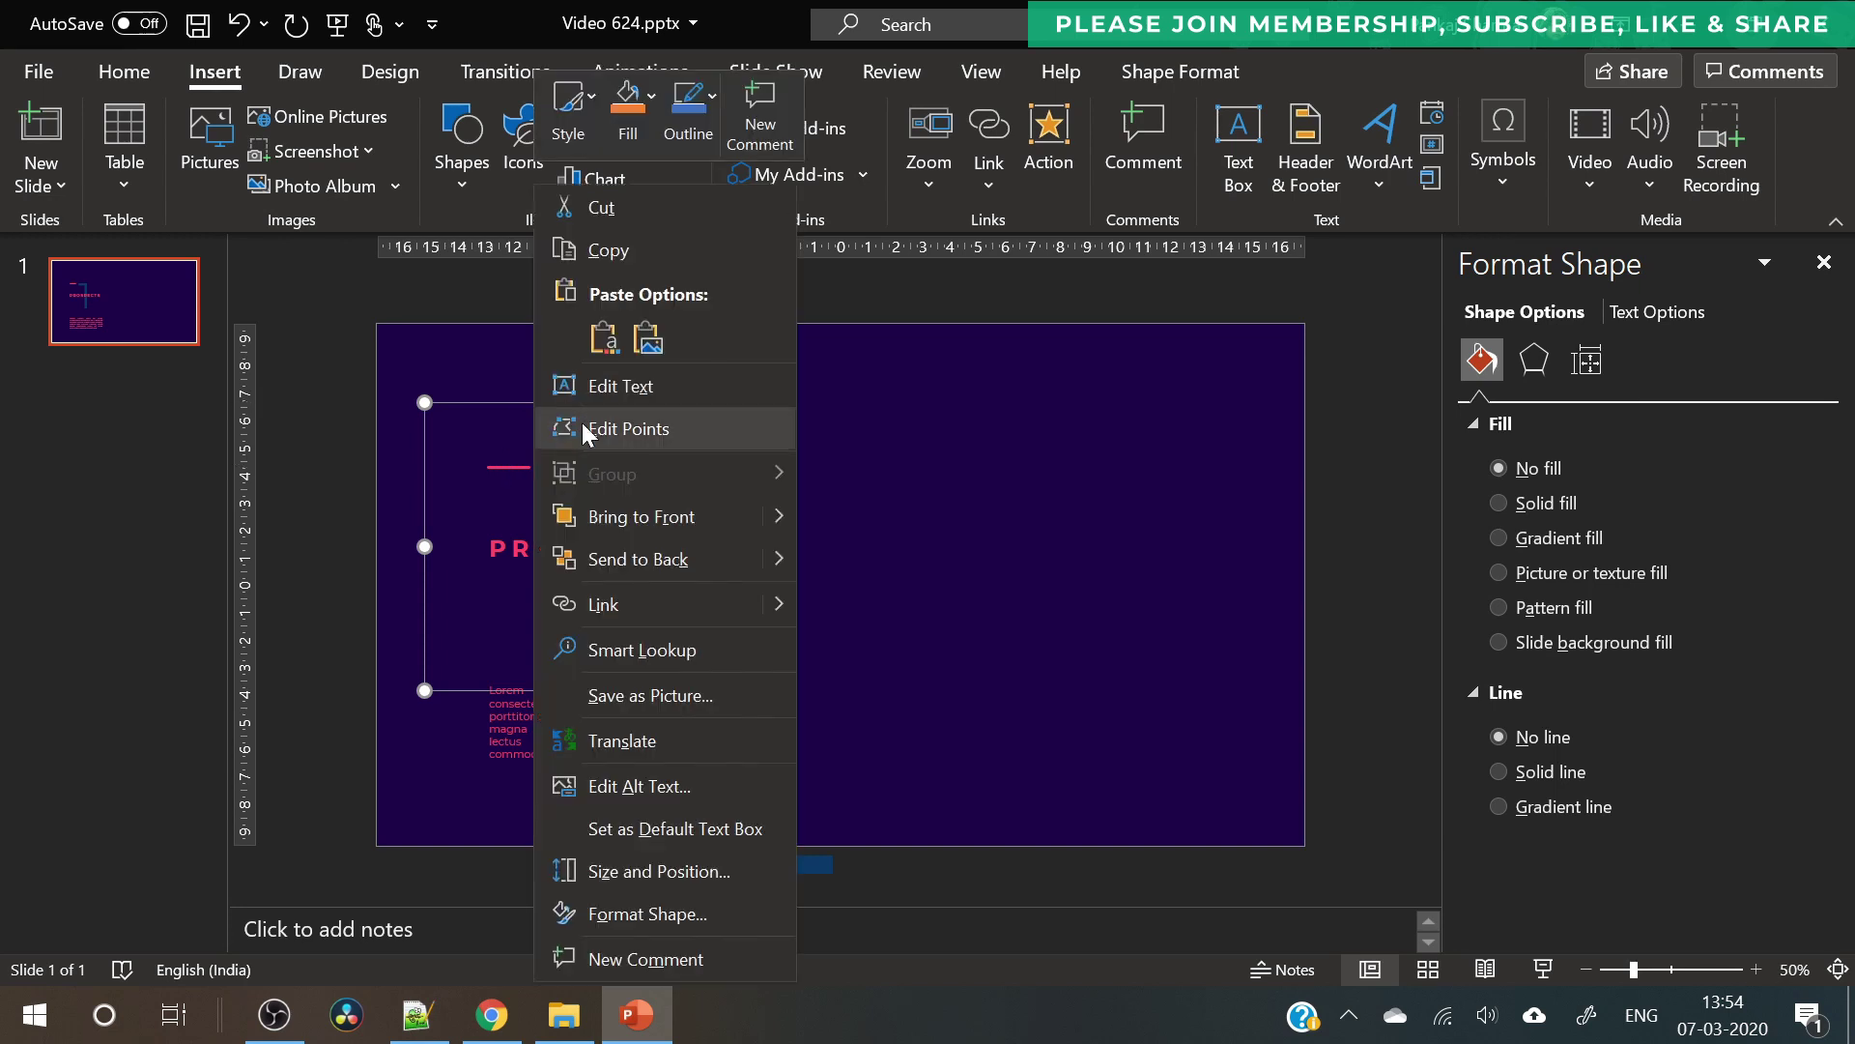
{"action": "left_click", "coordinate": [633, 572]}
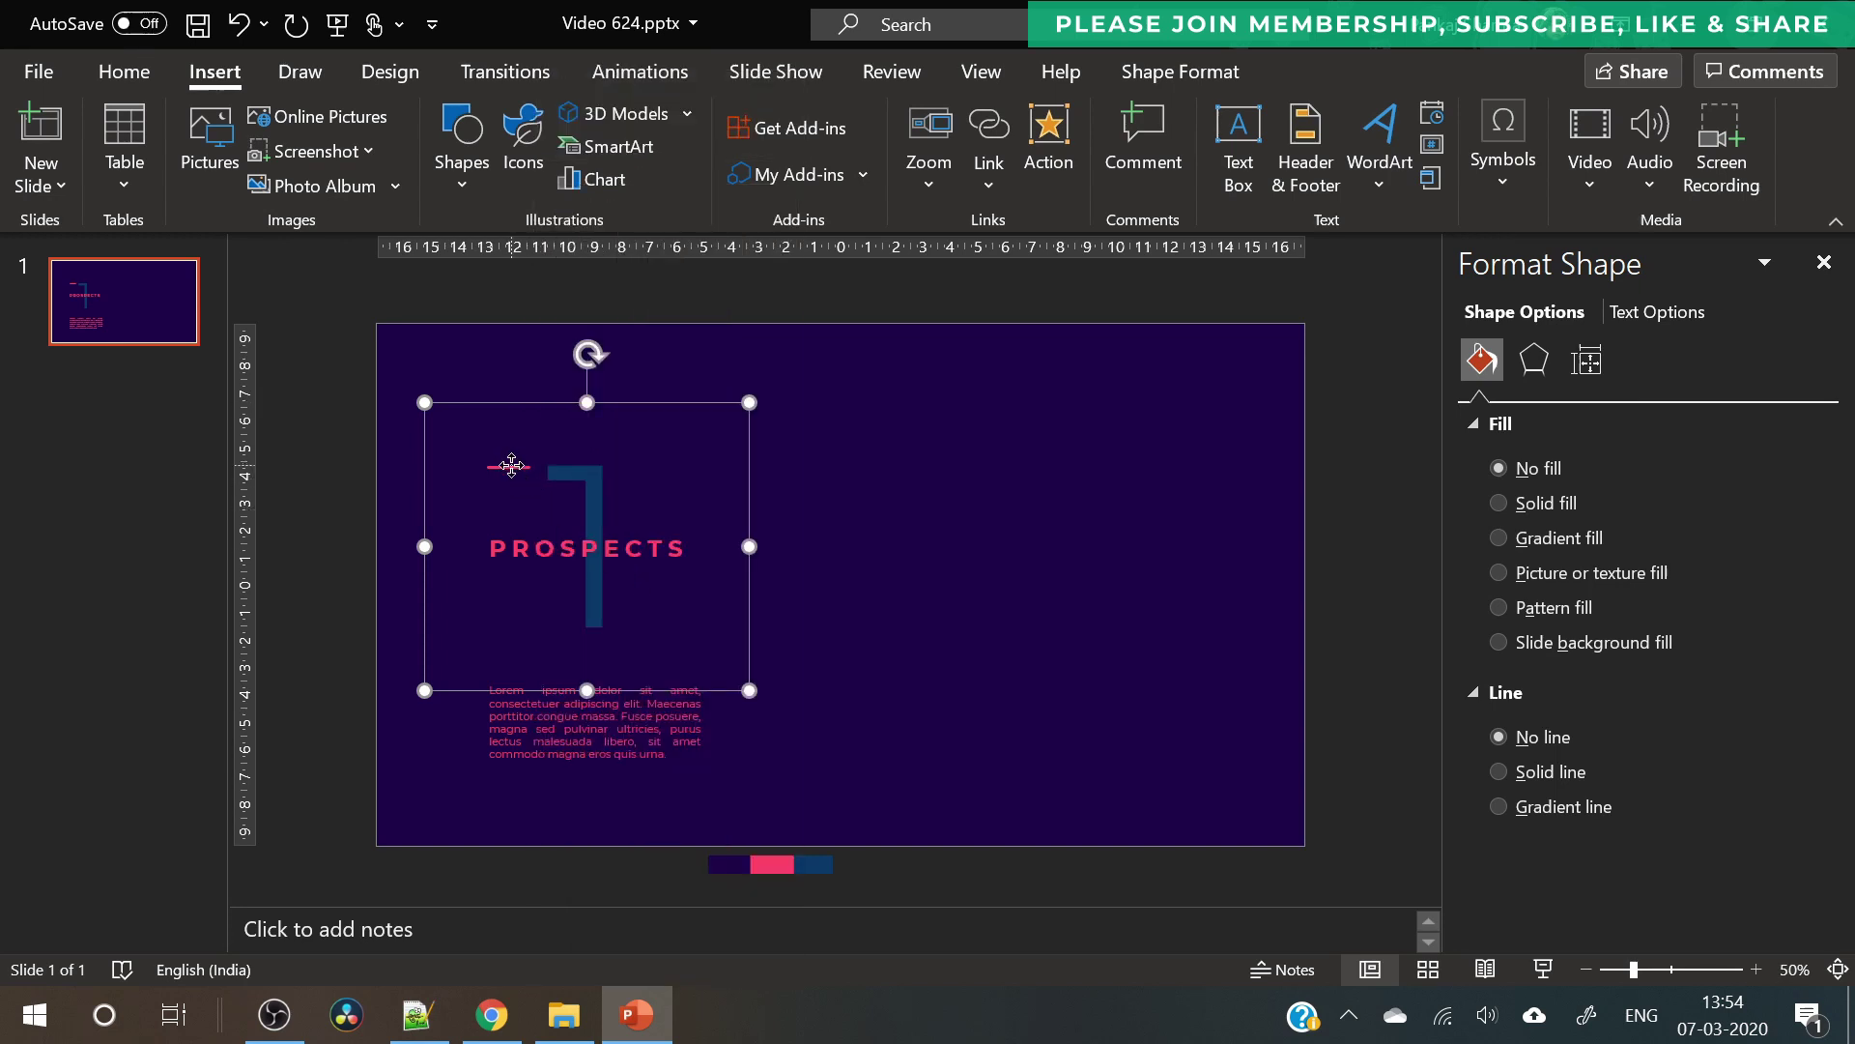
- Resize the pink dash to 1.5 cm wide and 0.2 cm tall
{"action": "left_click", "coordinate": [385, 496]}
{"action": "left_click_drag", "start_coordinate": [351, 510], "coordinate": [633, 401]}
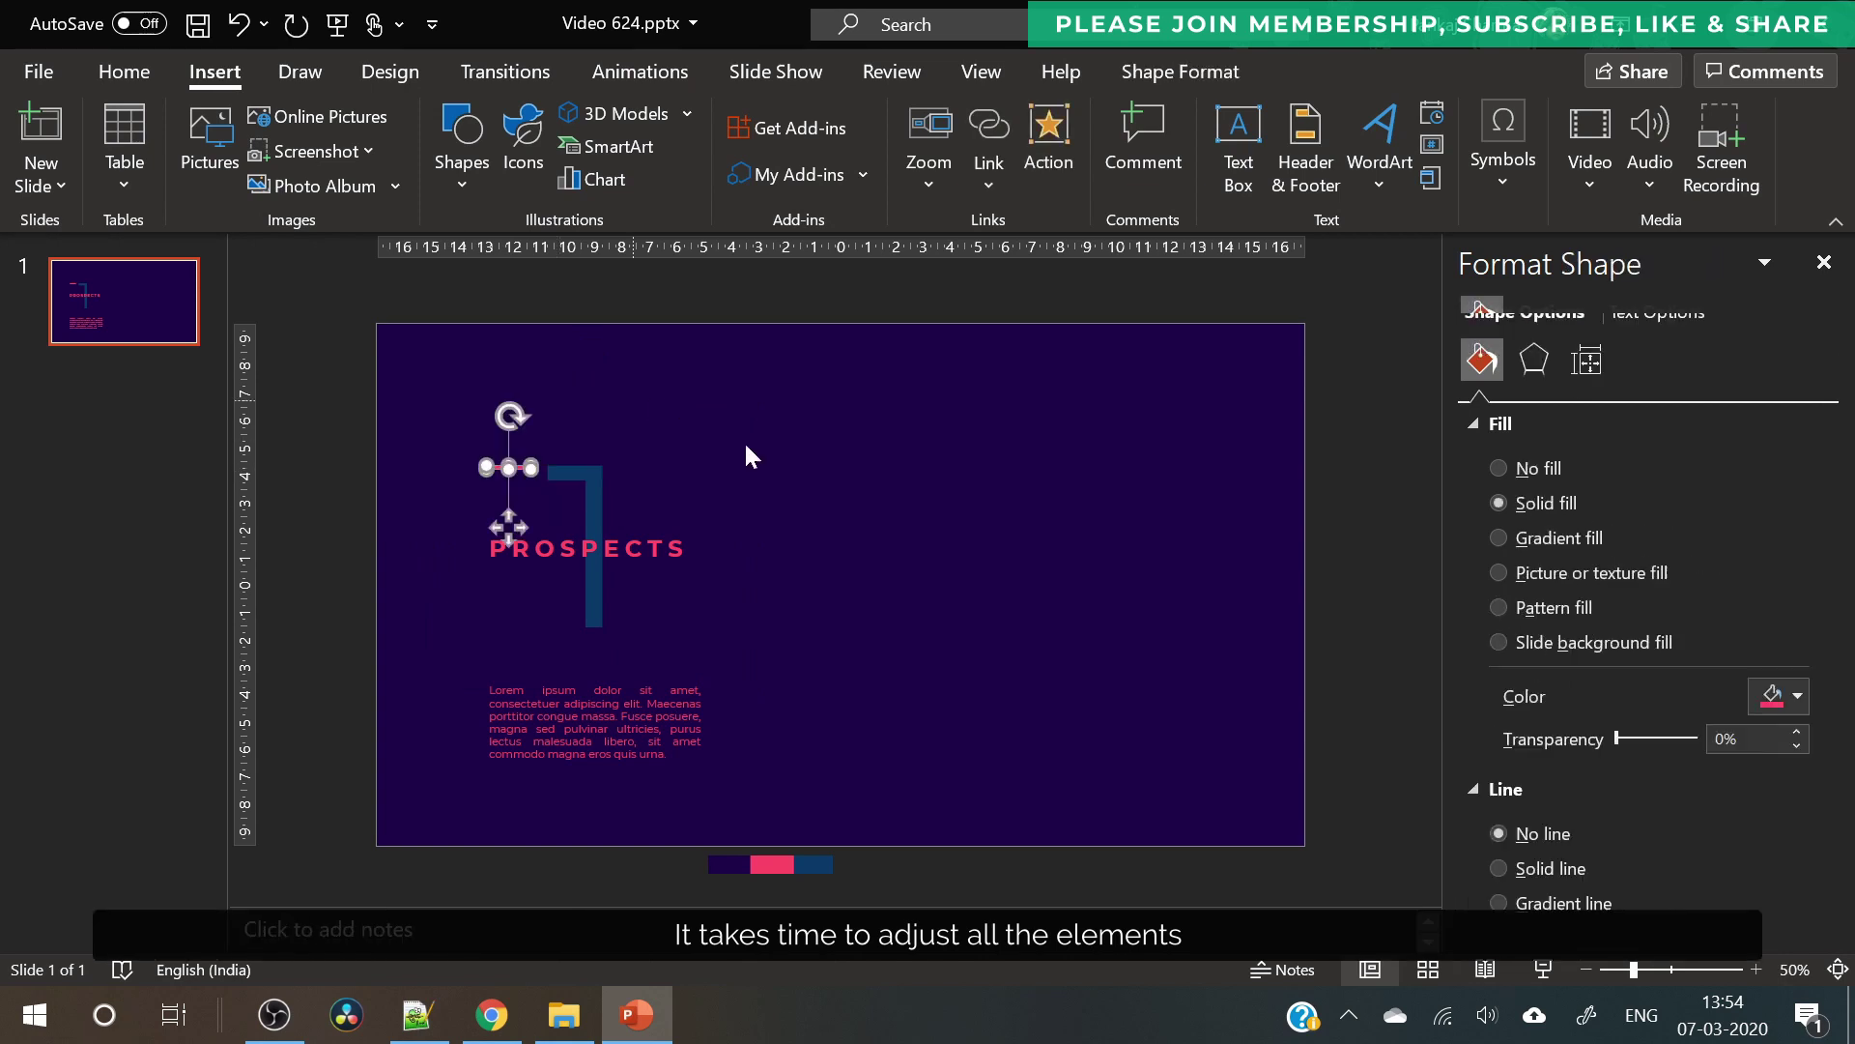
{"action": "left_click", "coordinate": [1180, 76]}
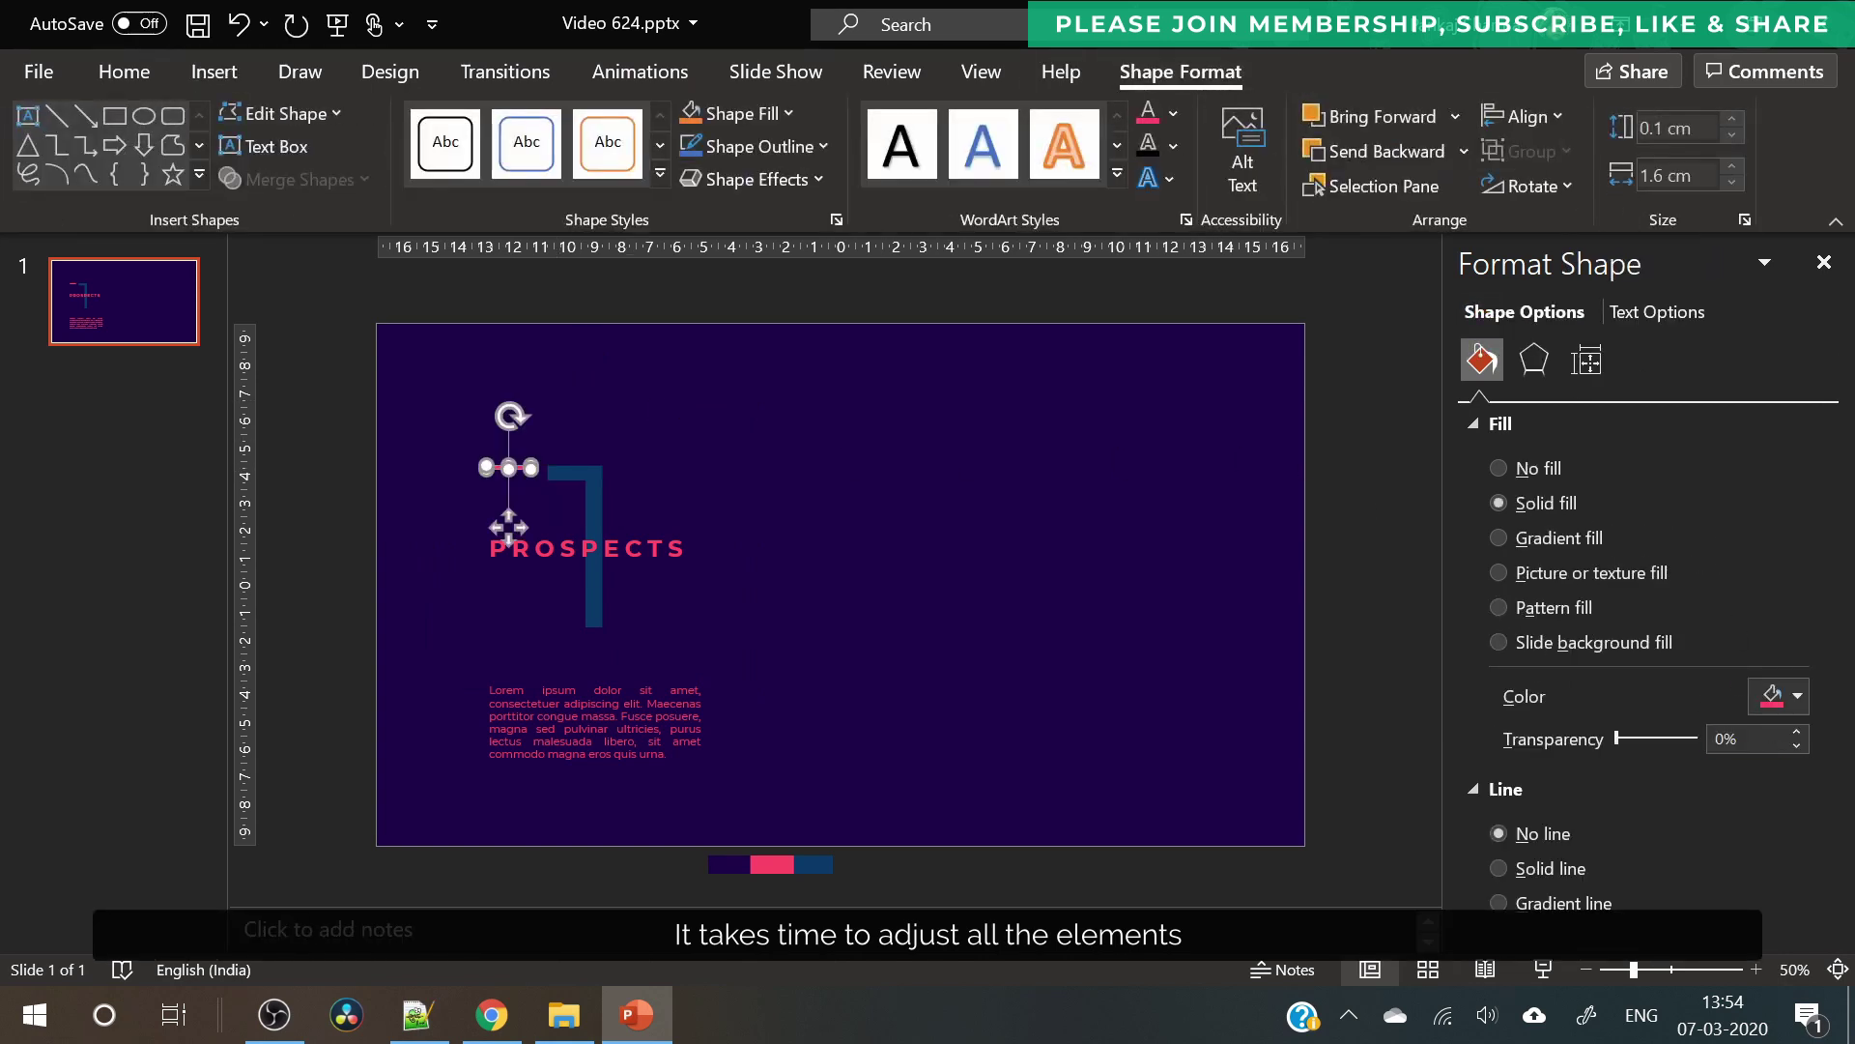
{"action": "left_click", "coordinate": [1731, 181]}
{"action": "left_click", "coordinate": [1729, 121]}
{"action": "left_click", "coordinate": [1055, 500]}
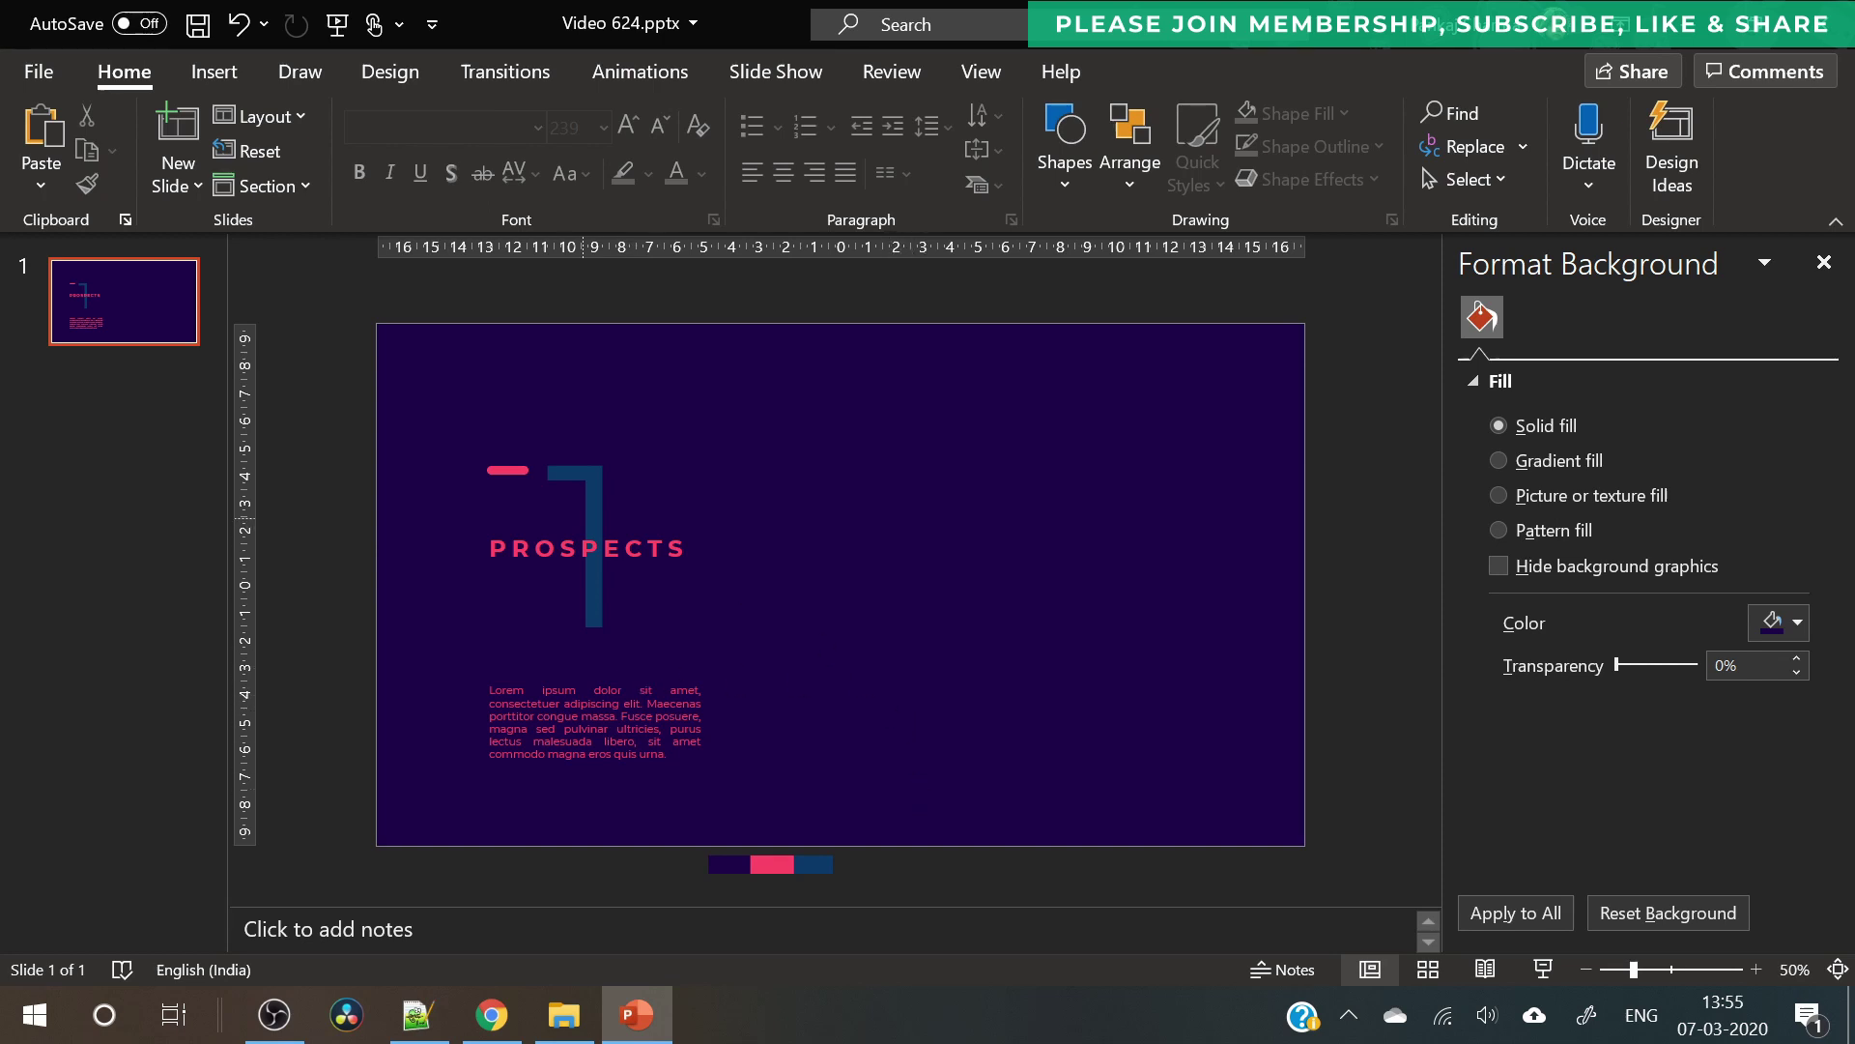
- Draw a dark blue vertical line between PROSPECTS and the paragraph
{"action": "left_click", "coordinate": [195, 70]}
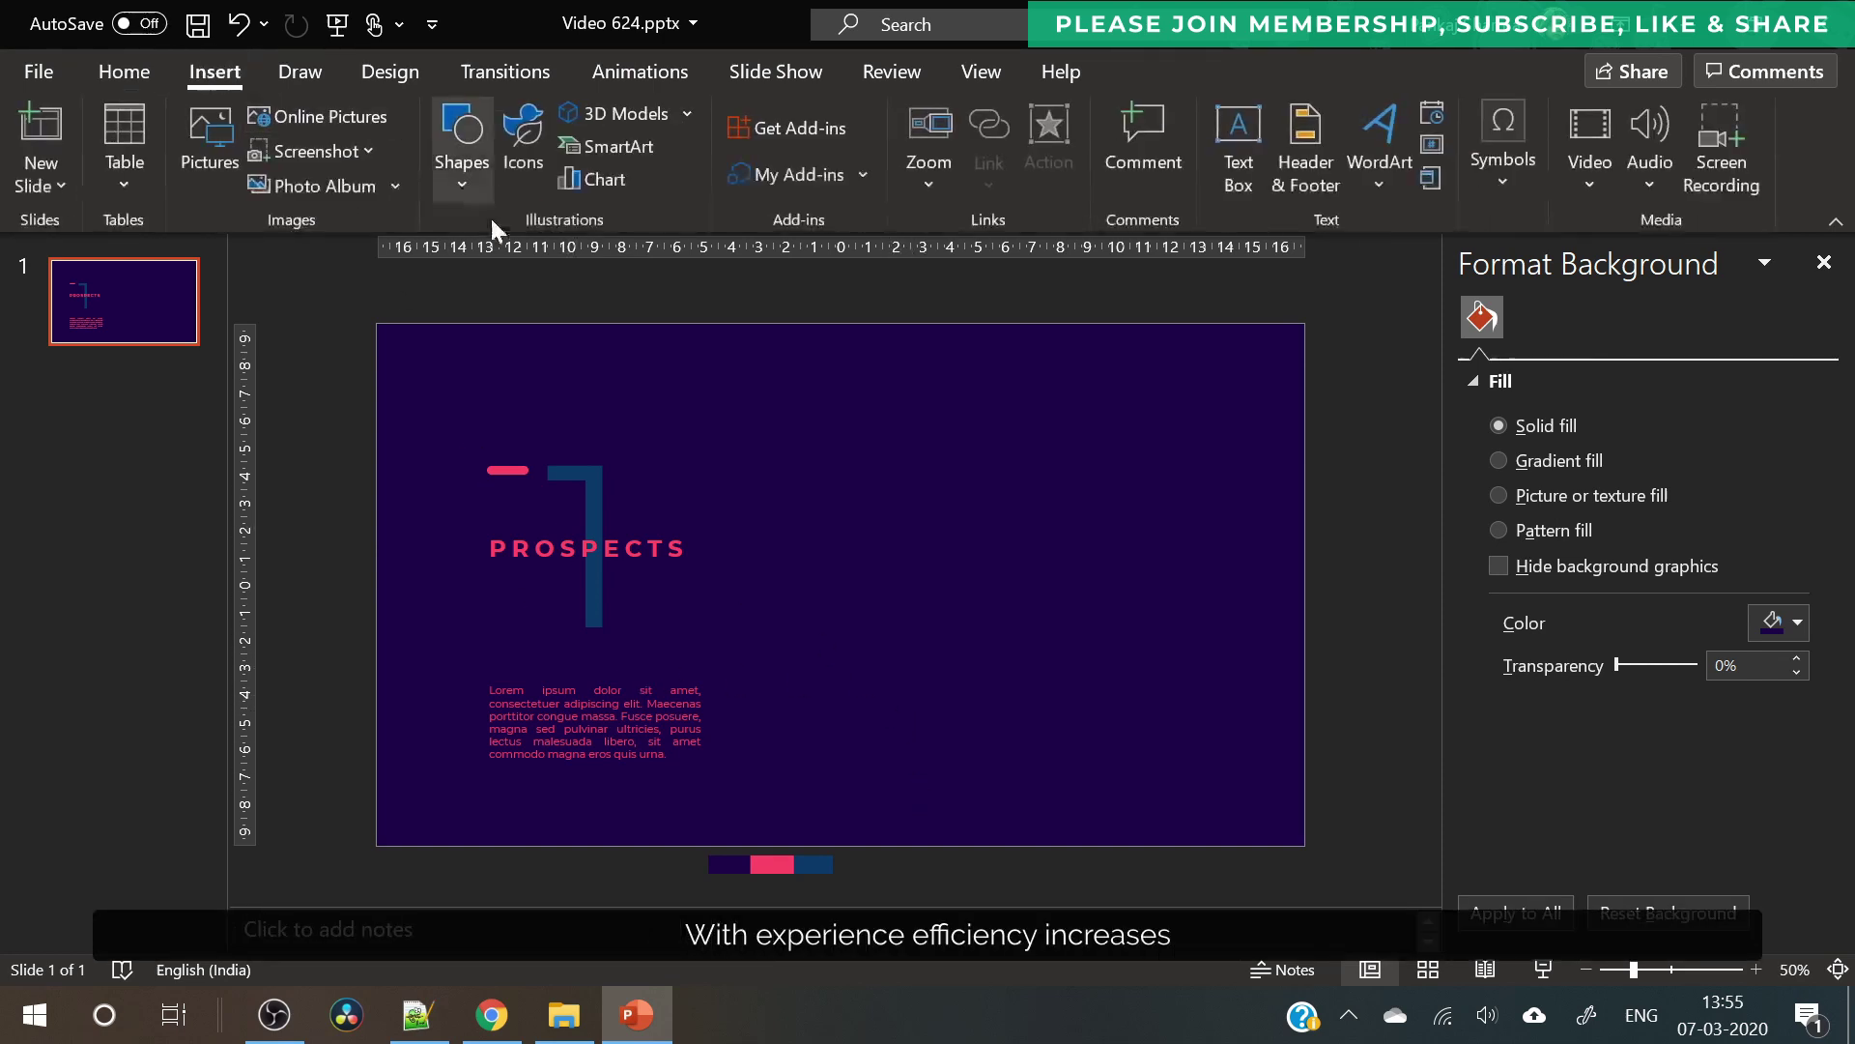
{"action": "left_click", "coordinate": [469, 186]}
{"action": "left_click", "coordinate": [475, 259]}
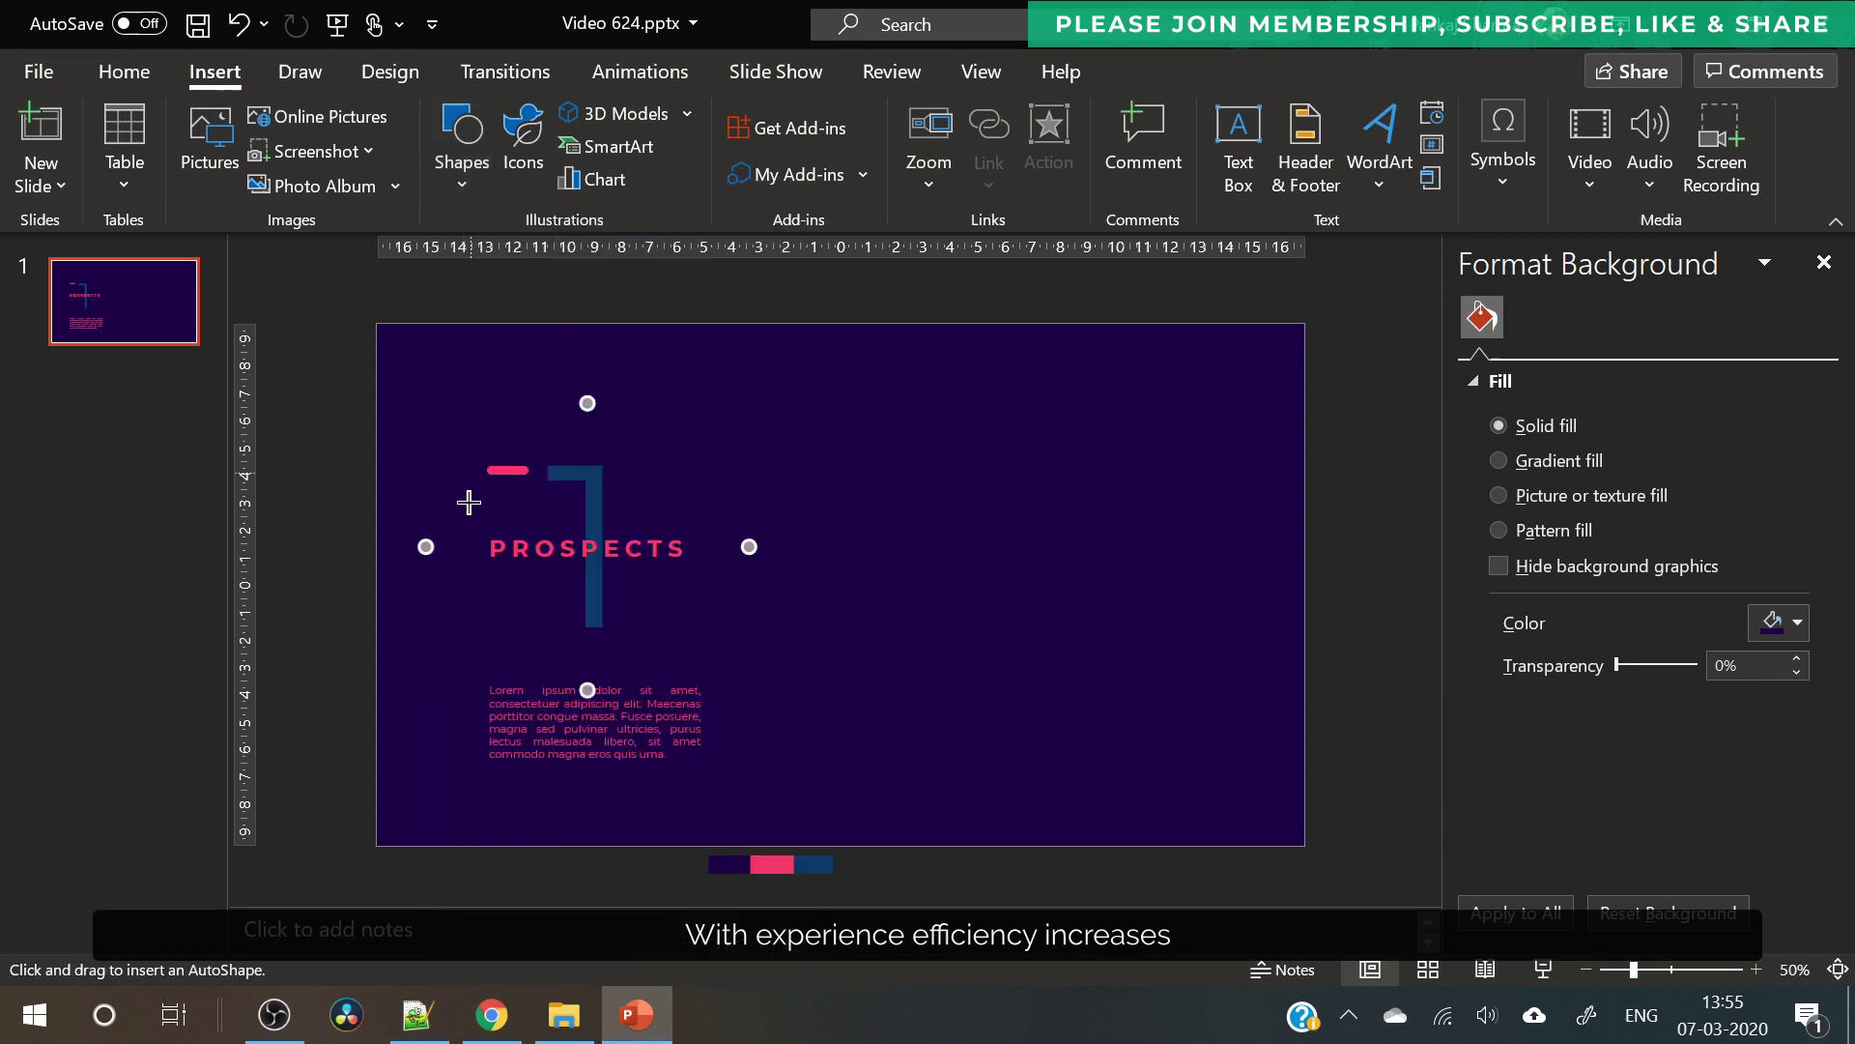
{"action": "left_click_drag", "start_coordinate": [488, 565], "coordinate": [488, 665]}
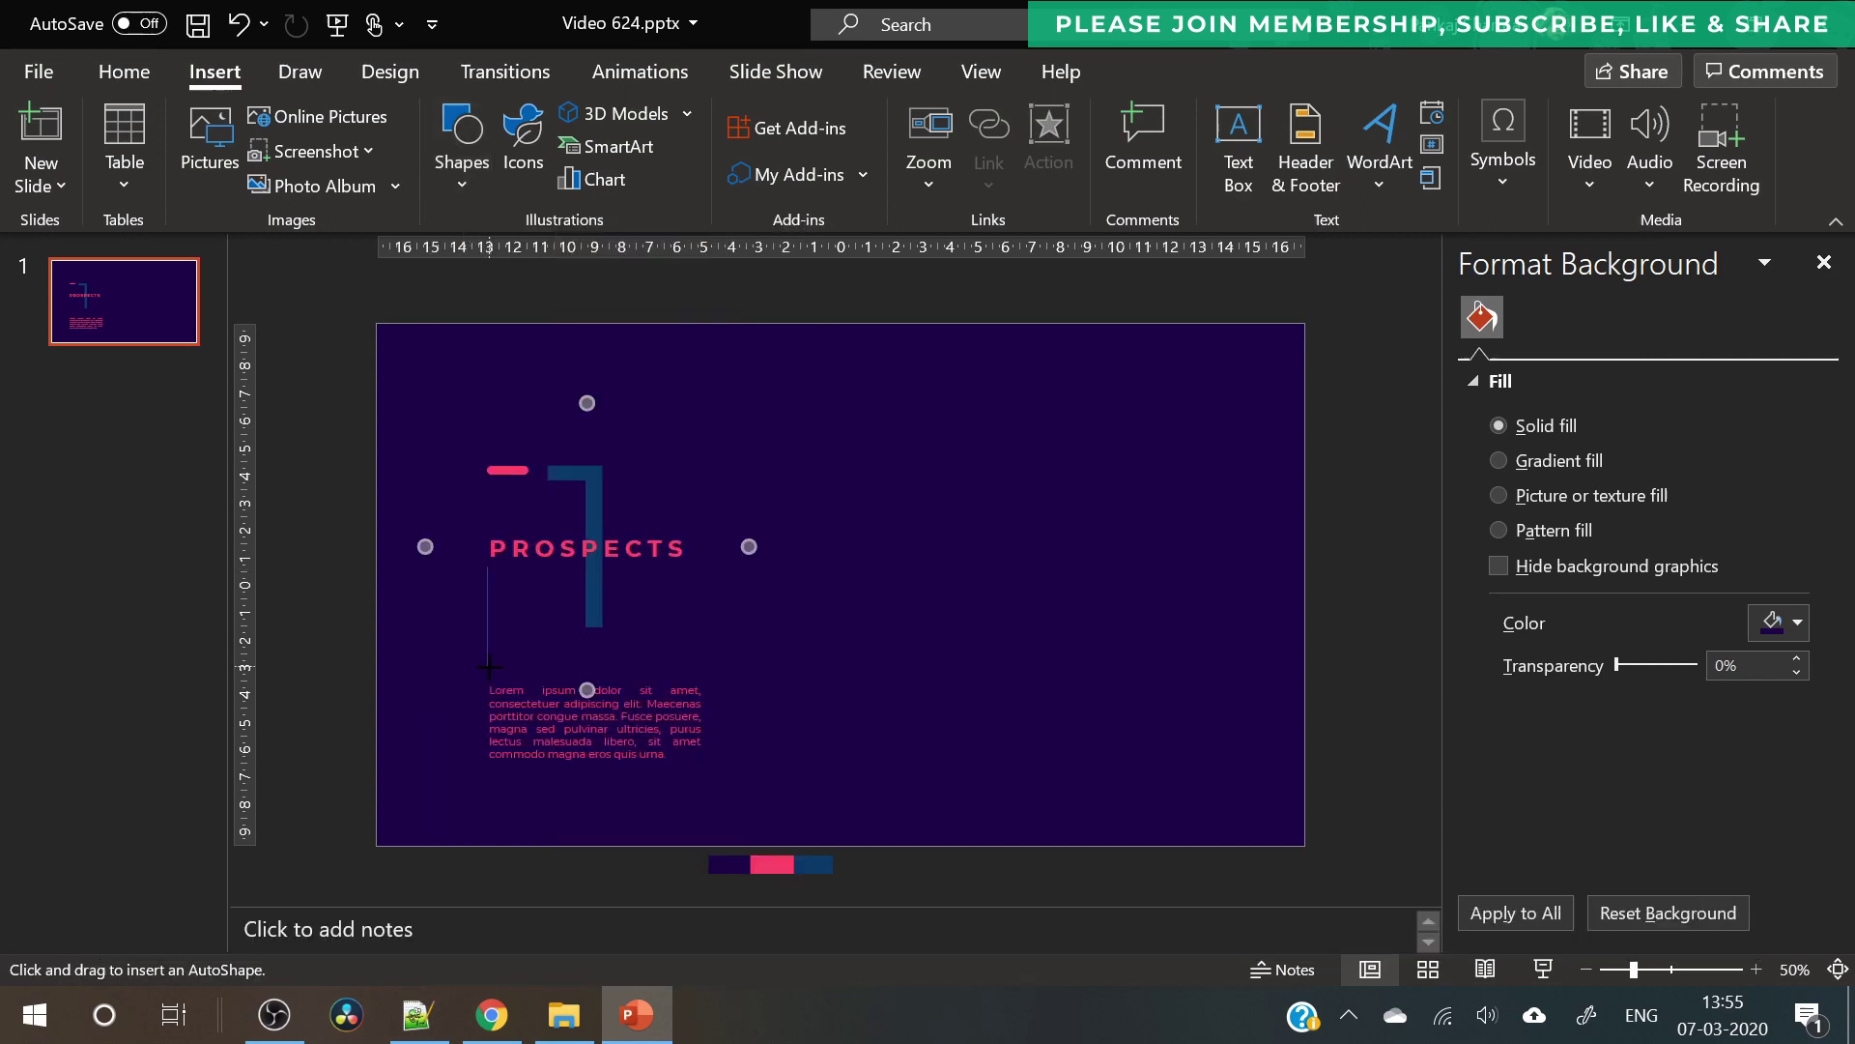
{"action": "left_click", "coordinate": [801, 147]}
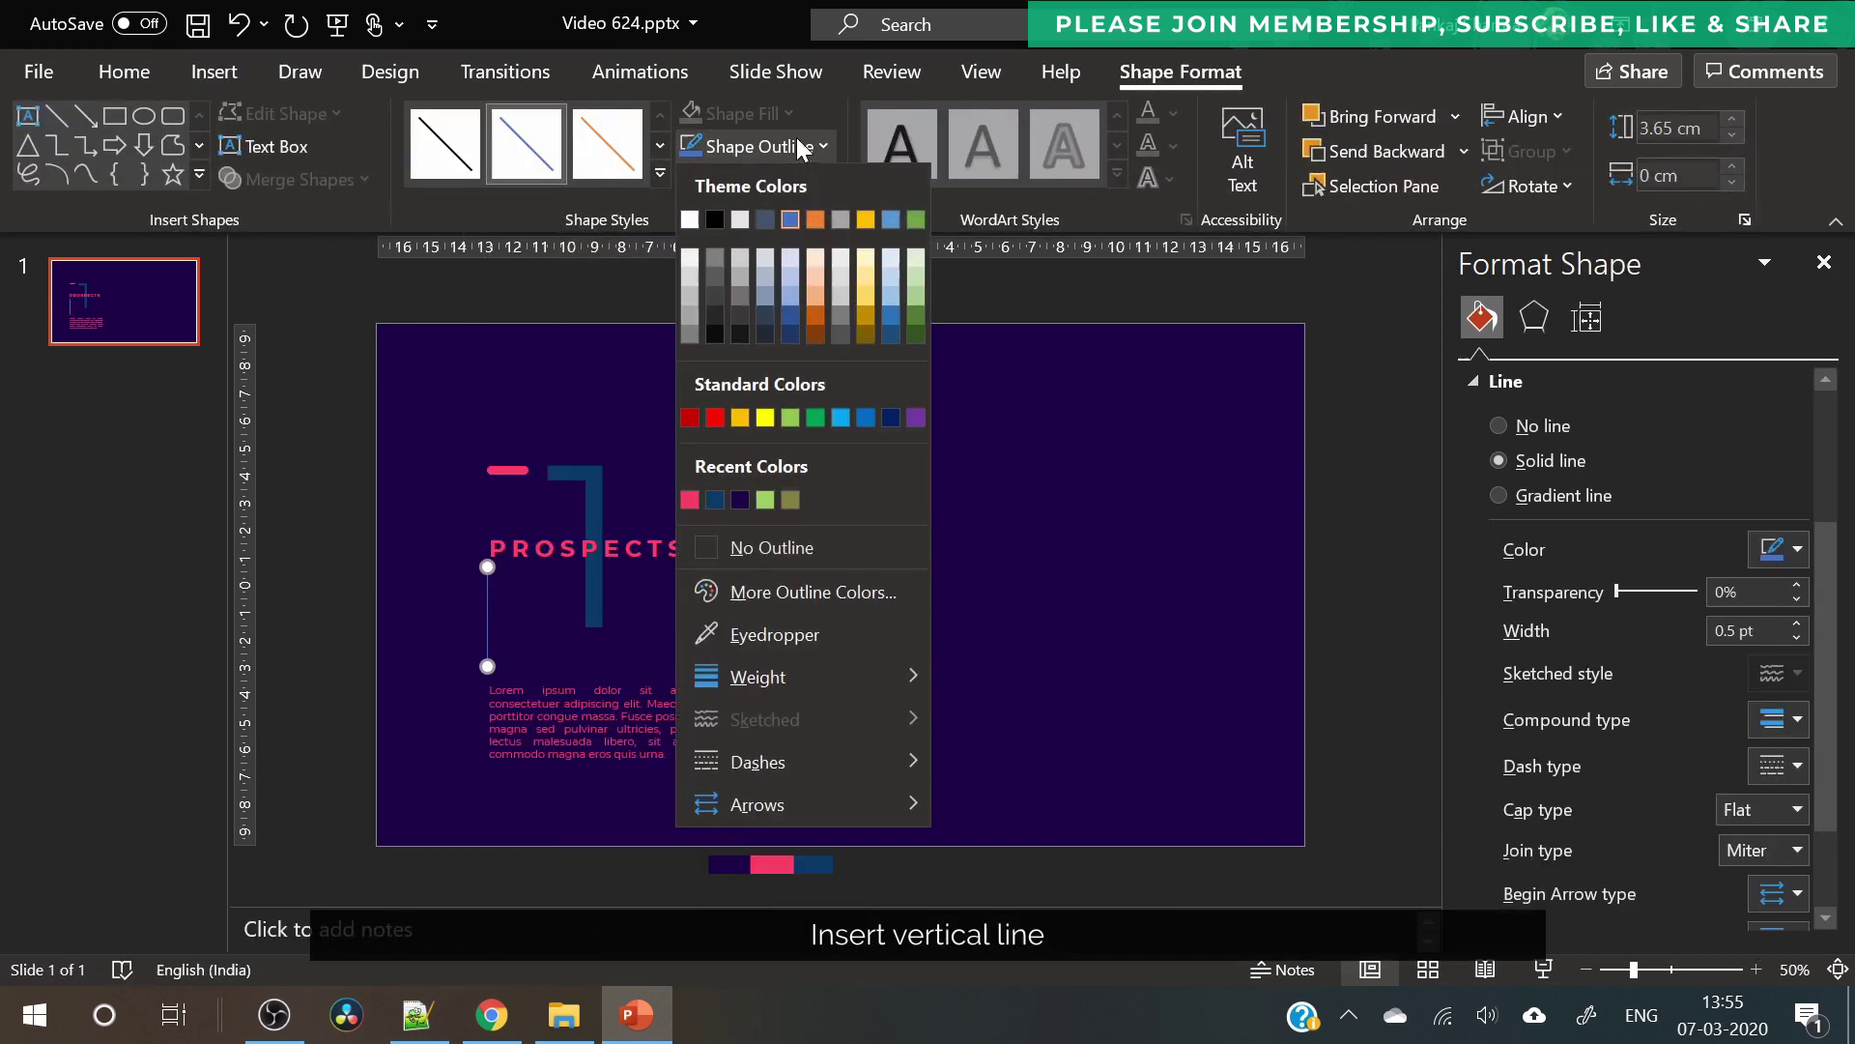
{"action": "left_click", "coordinate": [717, 500]}
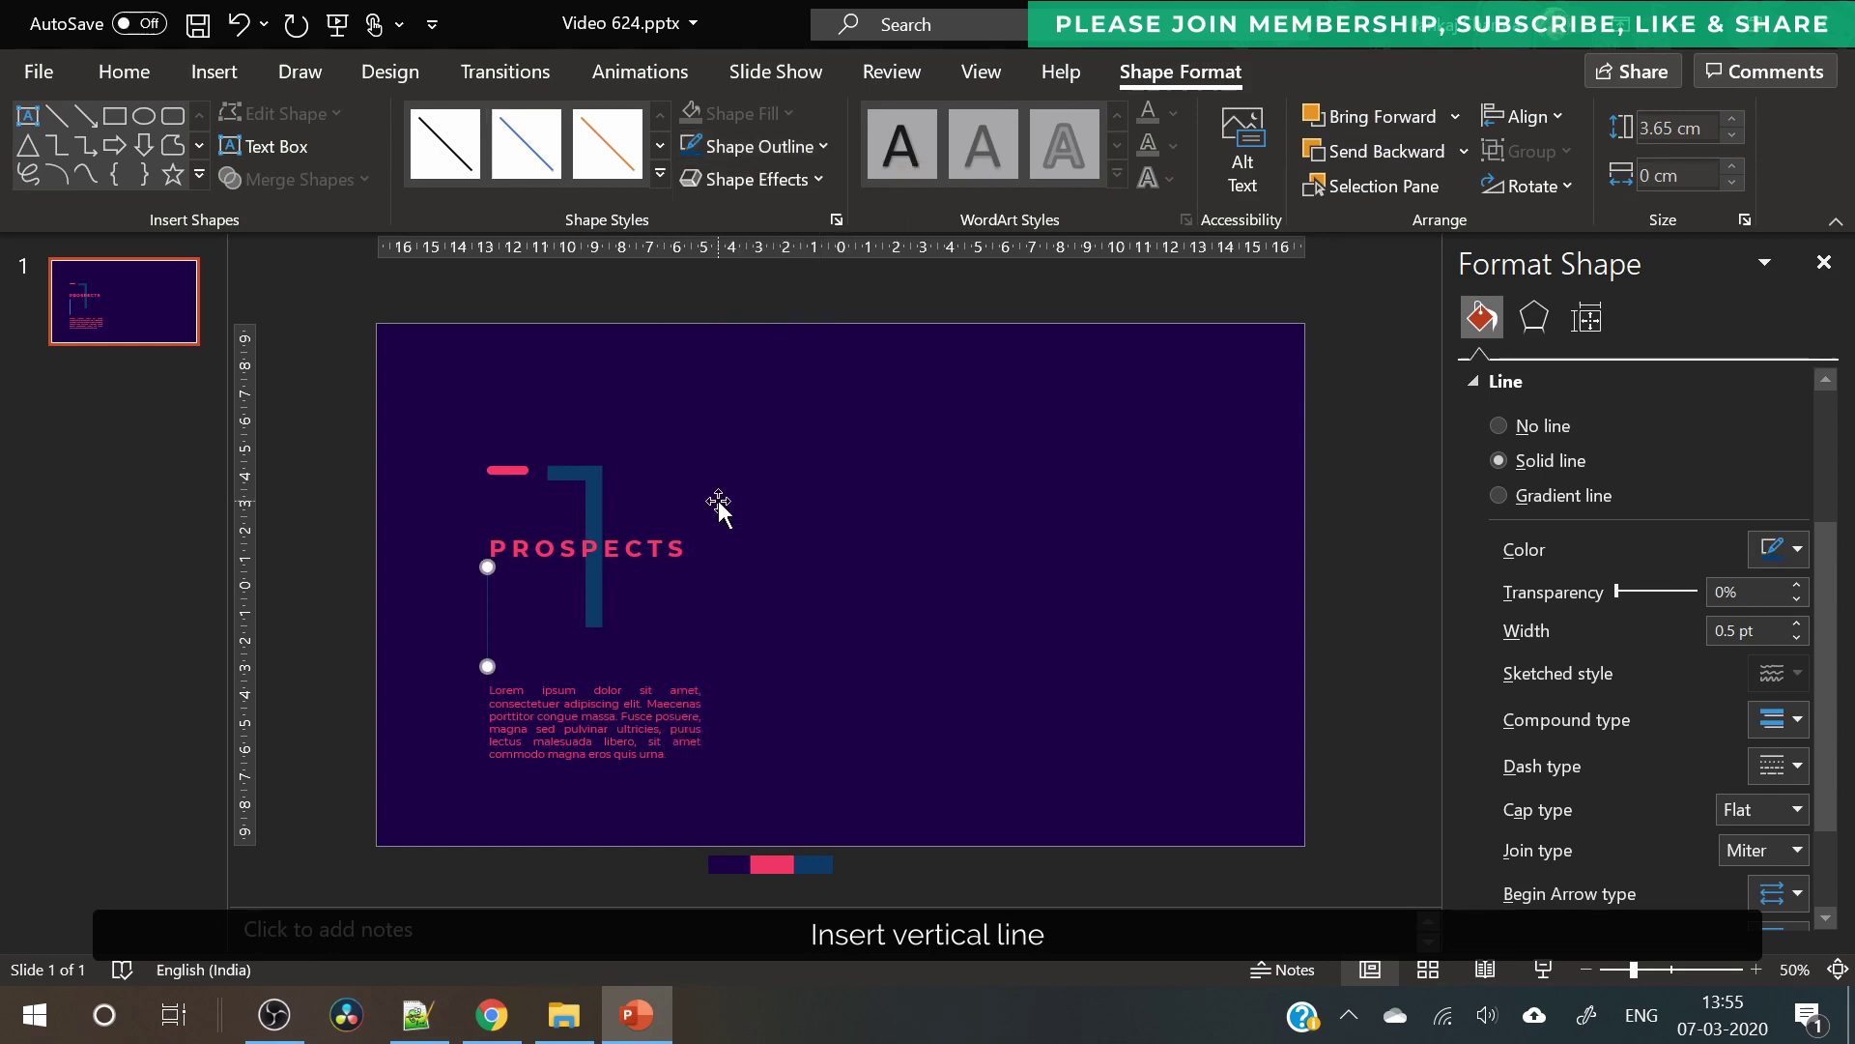
{"action": "left_click", "coordinate": [1038, 655]}
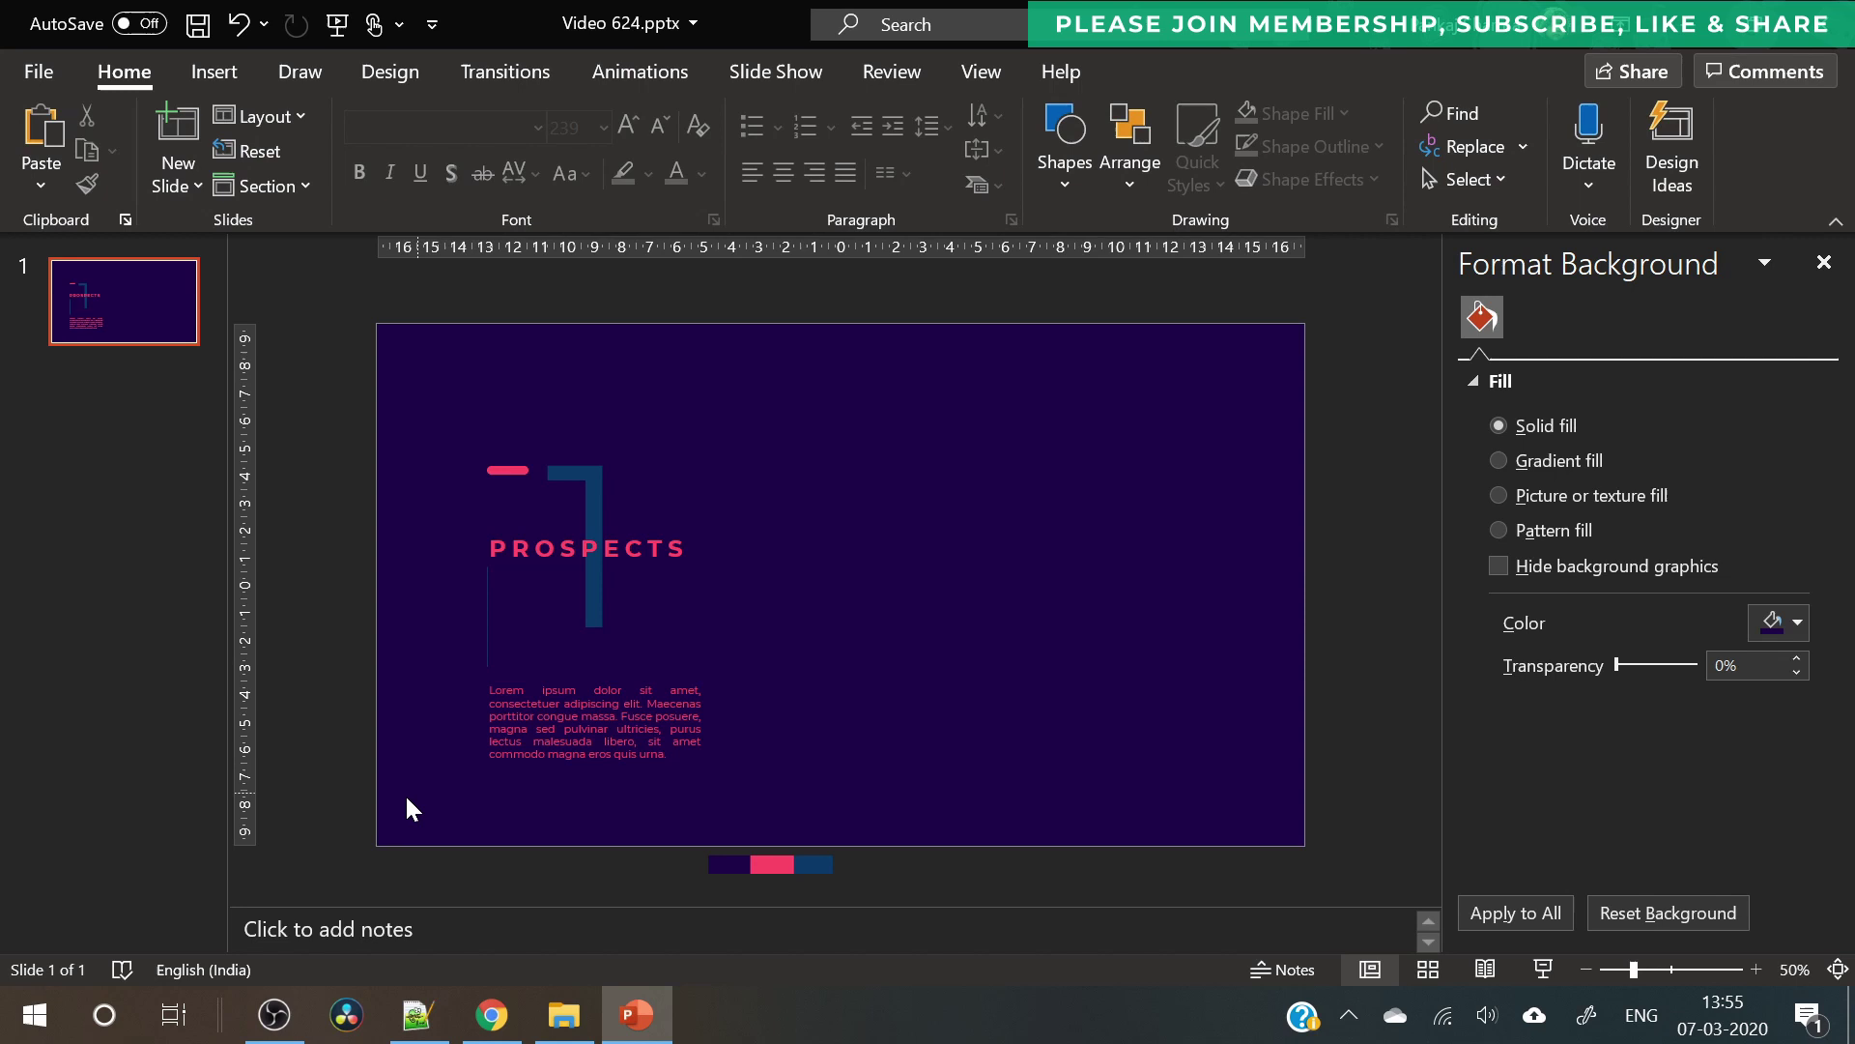
- Group the PROSPECTS block and paste a copy to its right
{"action": "left_click_drag", "start_coordinate": [404, 808], "coordinate": [841, 340]}
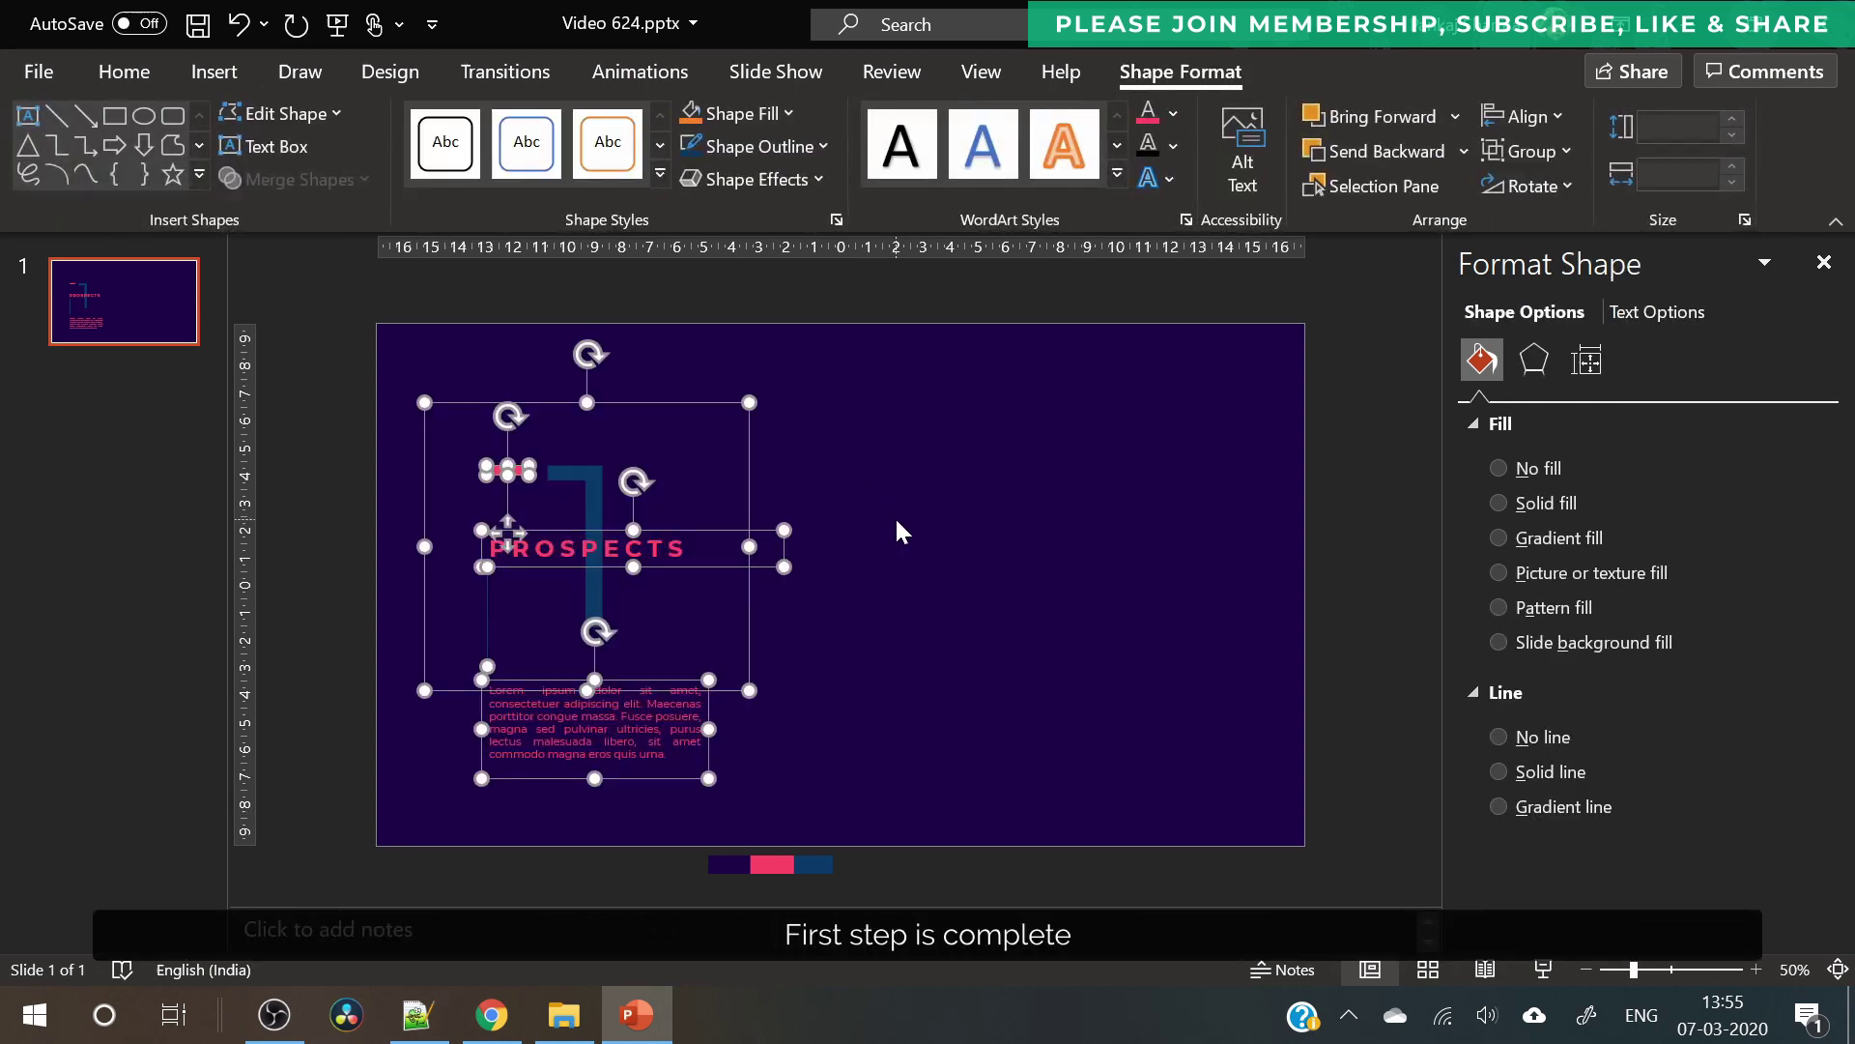
{"action": "key", "text": "ctrl+g"}
{"action": "key", "text": "ctrl+c"}
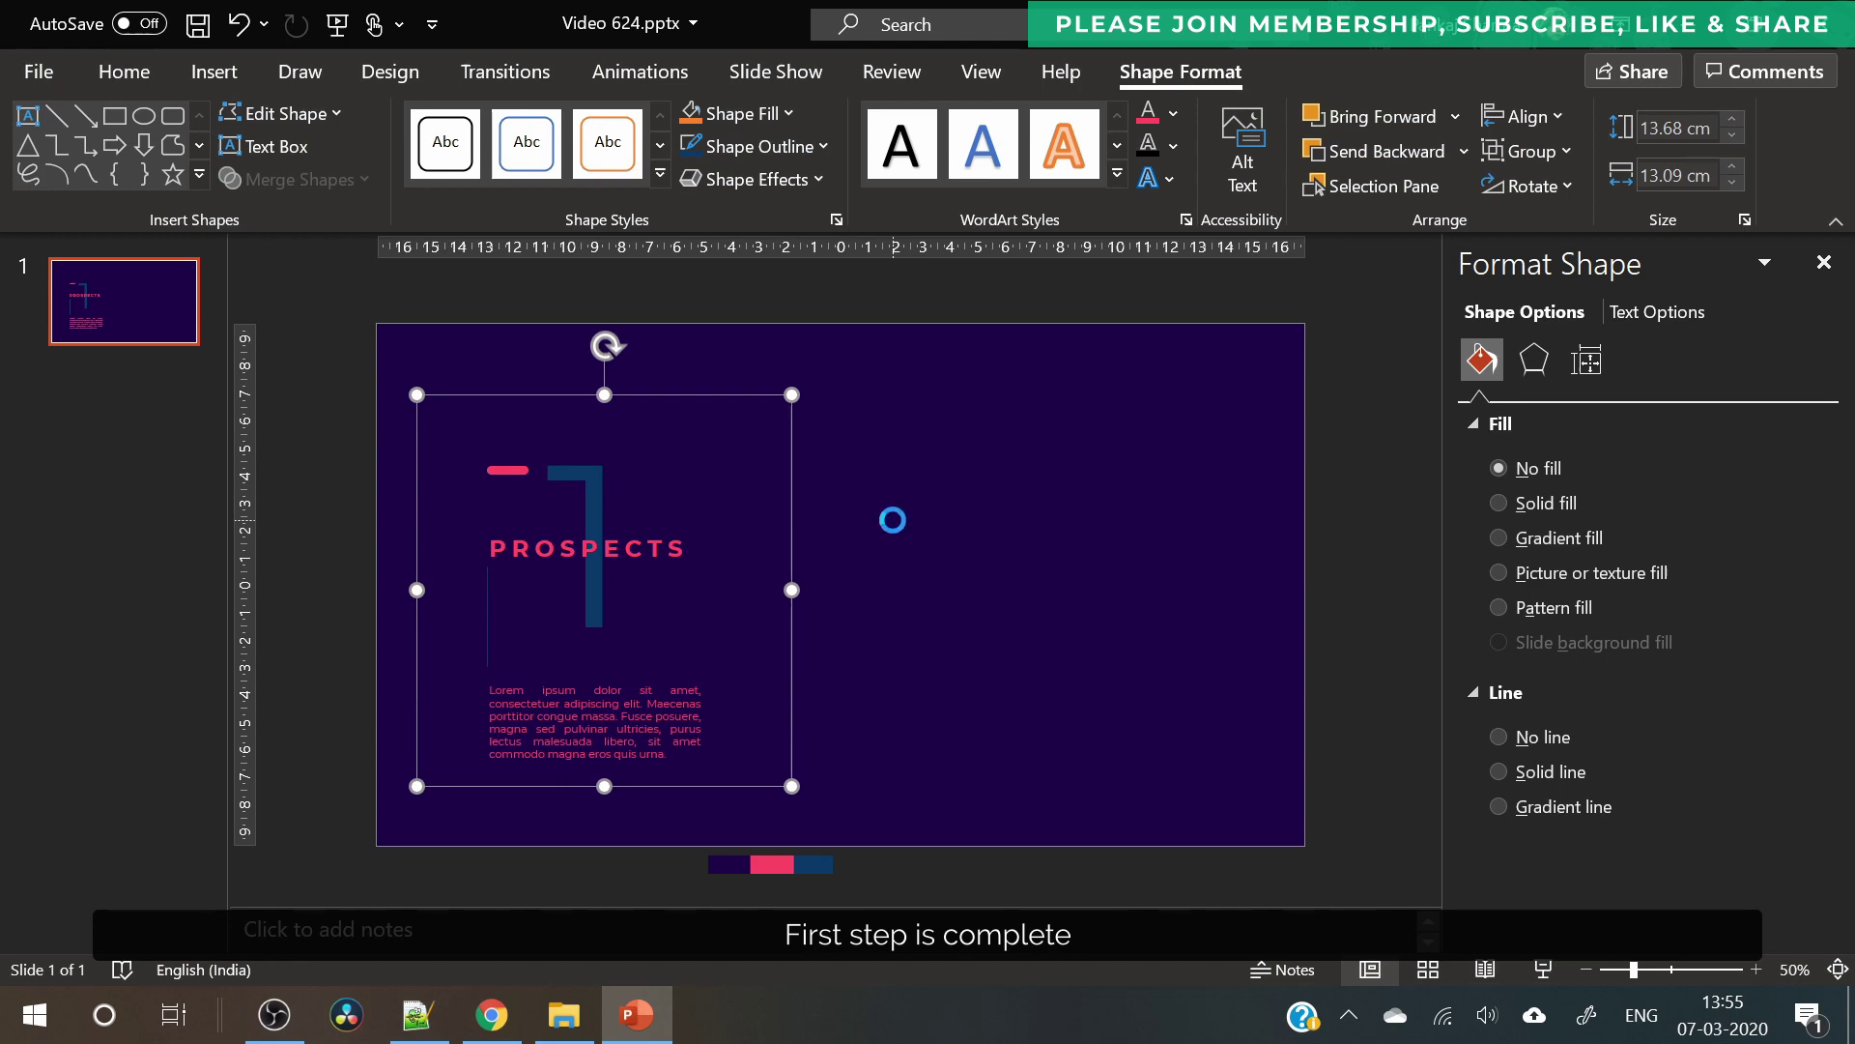
{"action": "key", "text": "ctrl+v"}
{"action": "left_click_drag", "start_coordinate": [712, 402], "coordinate": [951, 393]}
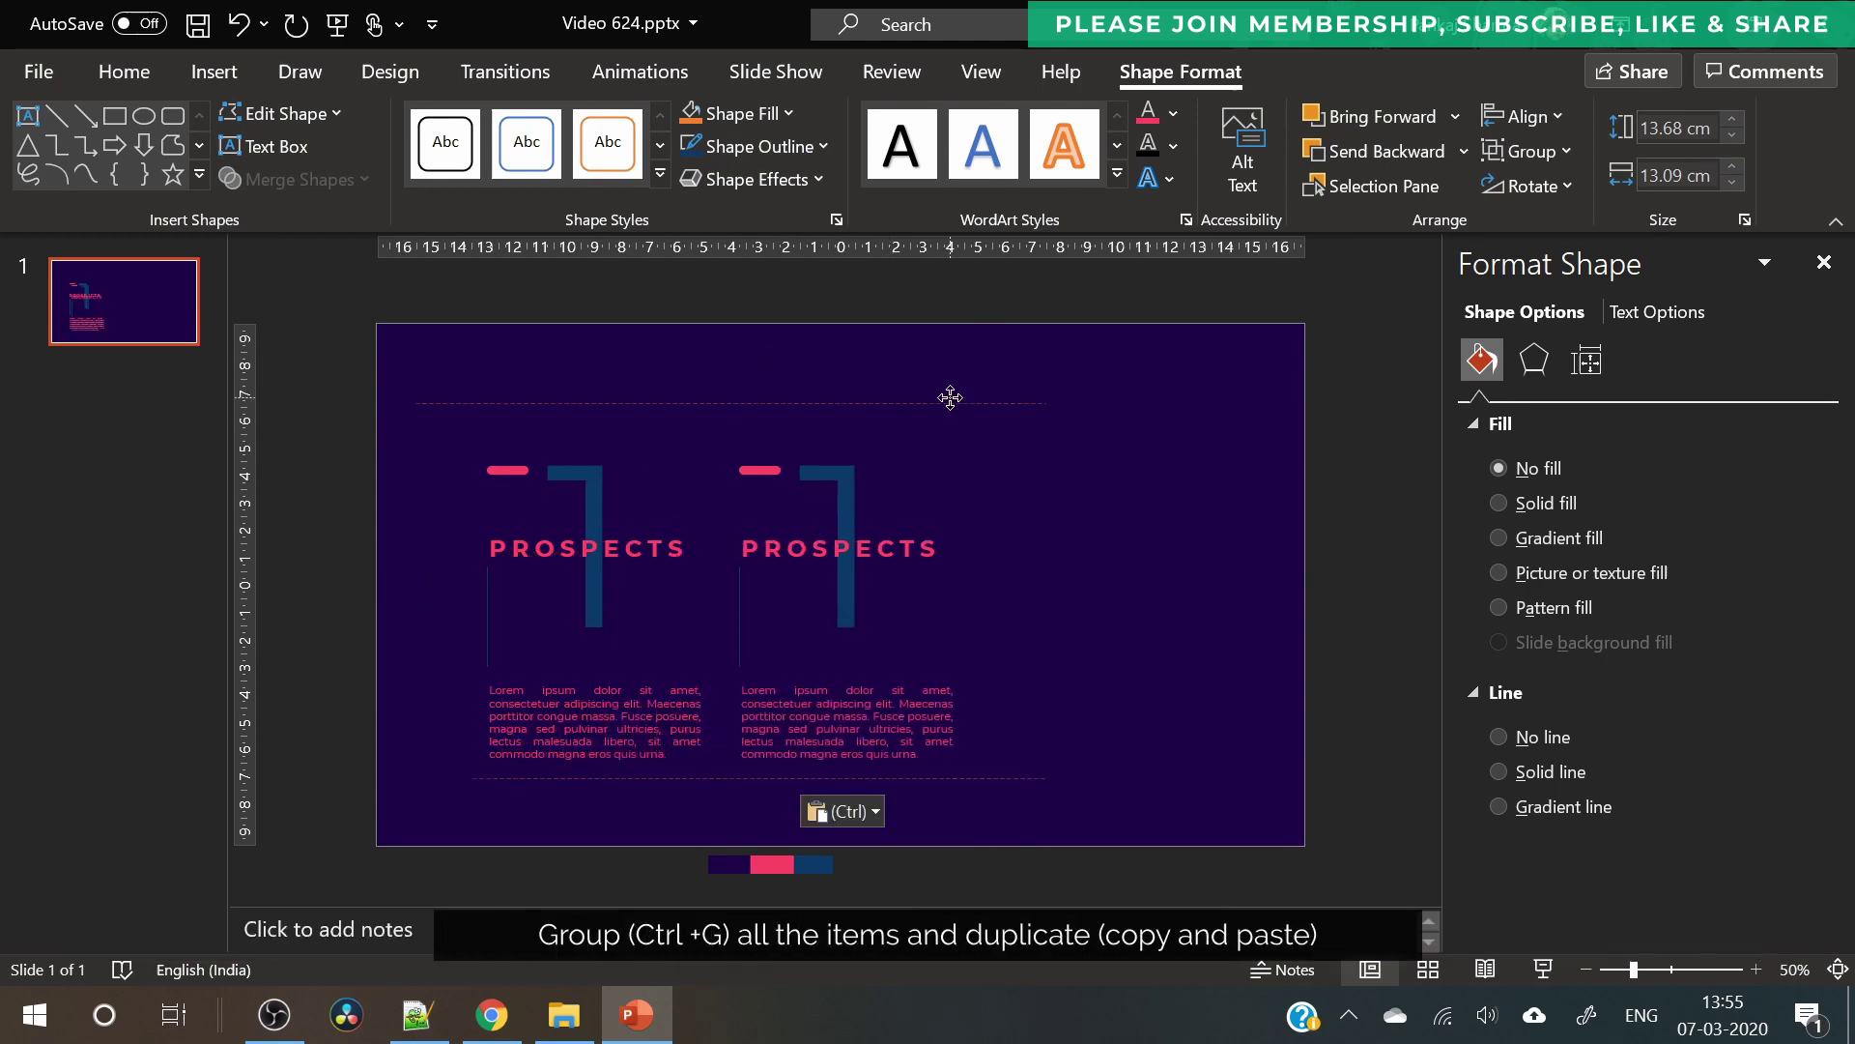
{"action": "left_click_drag", "start_coordinate": [951, 397], "coordinate": [982, 396]}
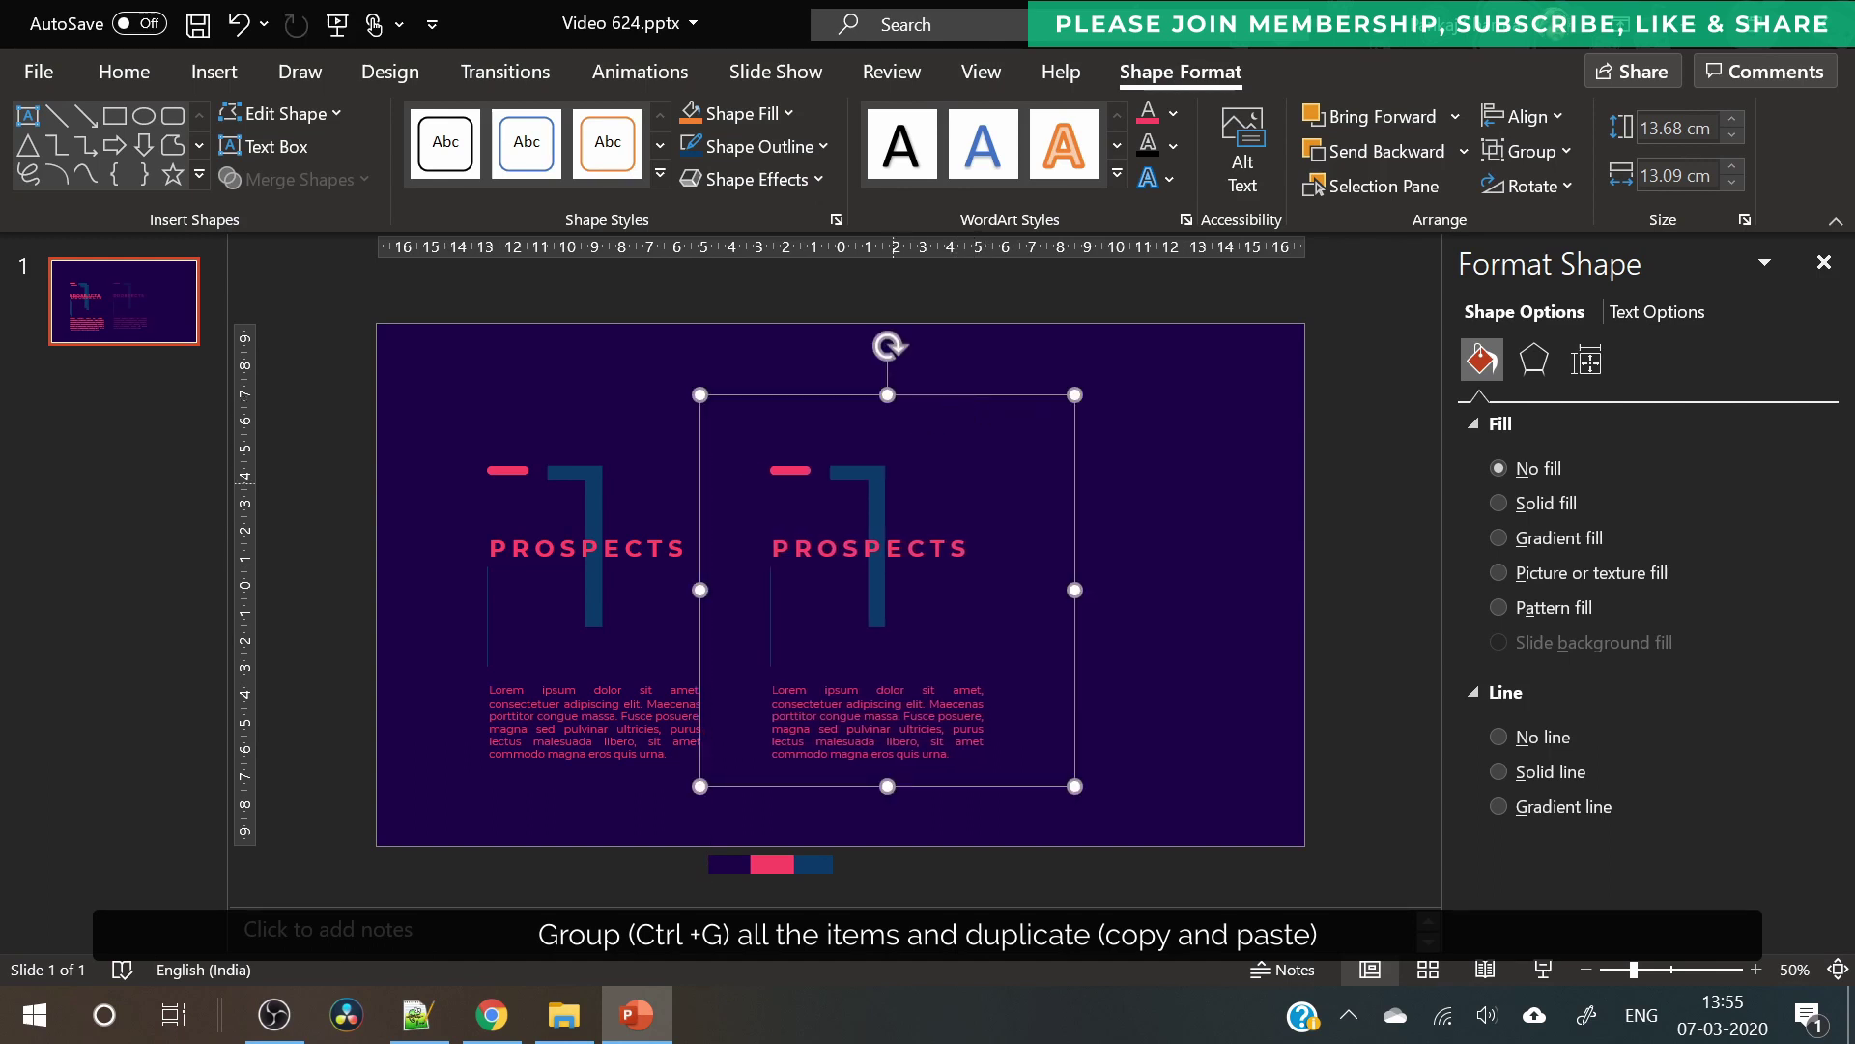
- Change the copy's numeral to 2 and its title to BEHAVIOR
{"action": "left_click", "coordinate": [910, 570]}
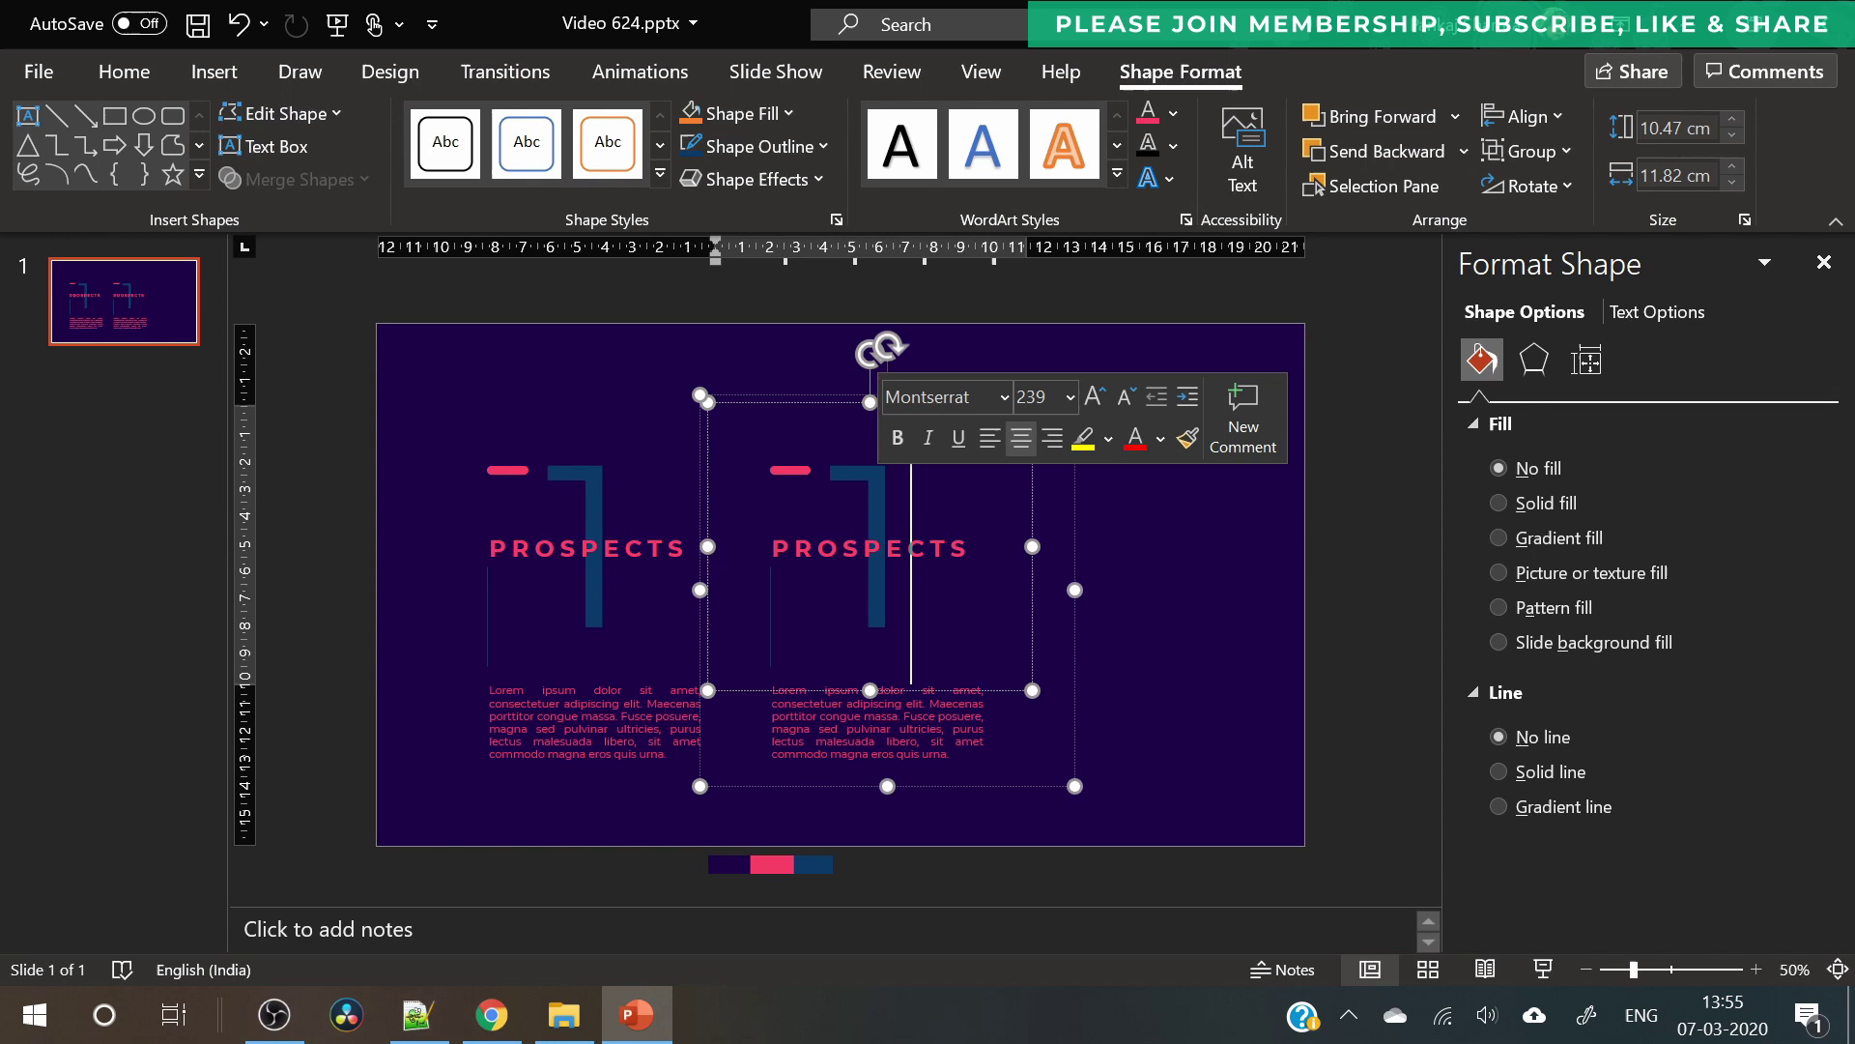
{"action": "double_click", "coordinate": [903, 479]}
{"action": "type", "text": "2"}
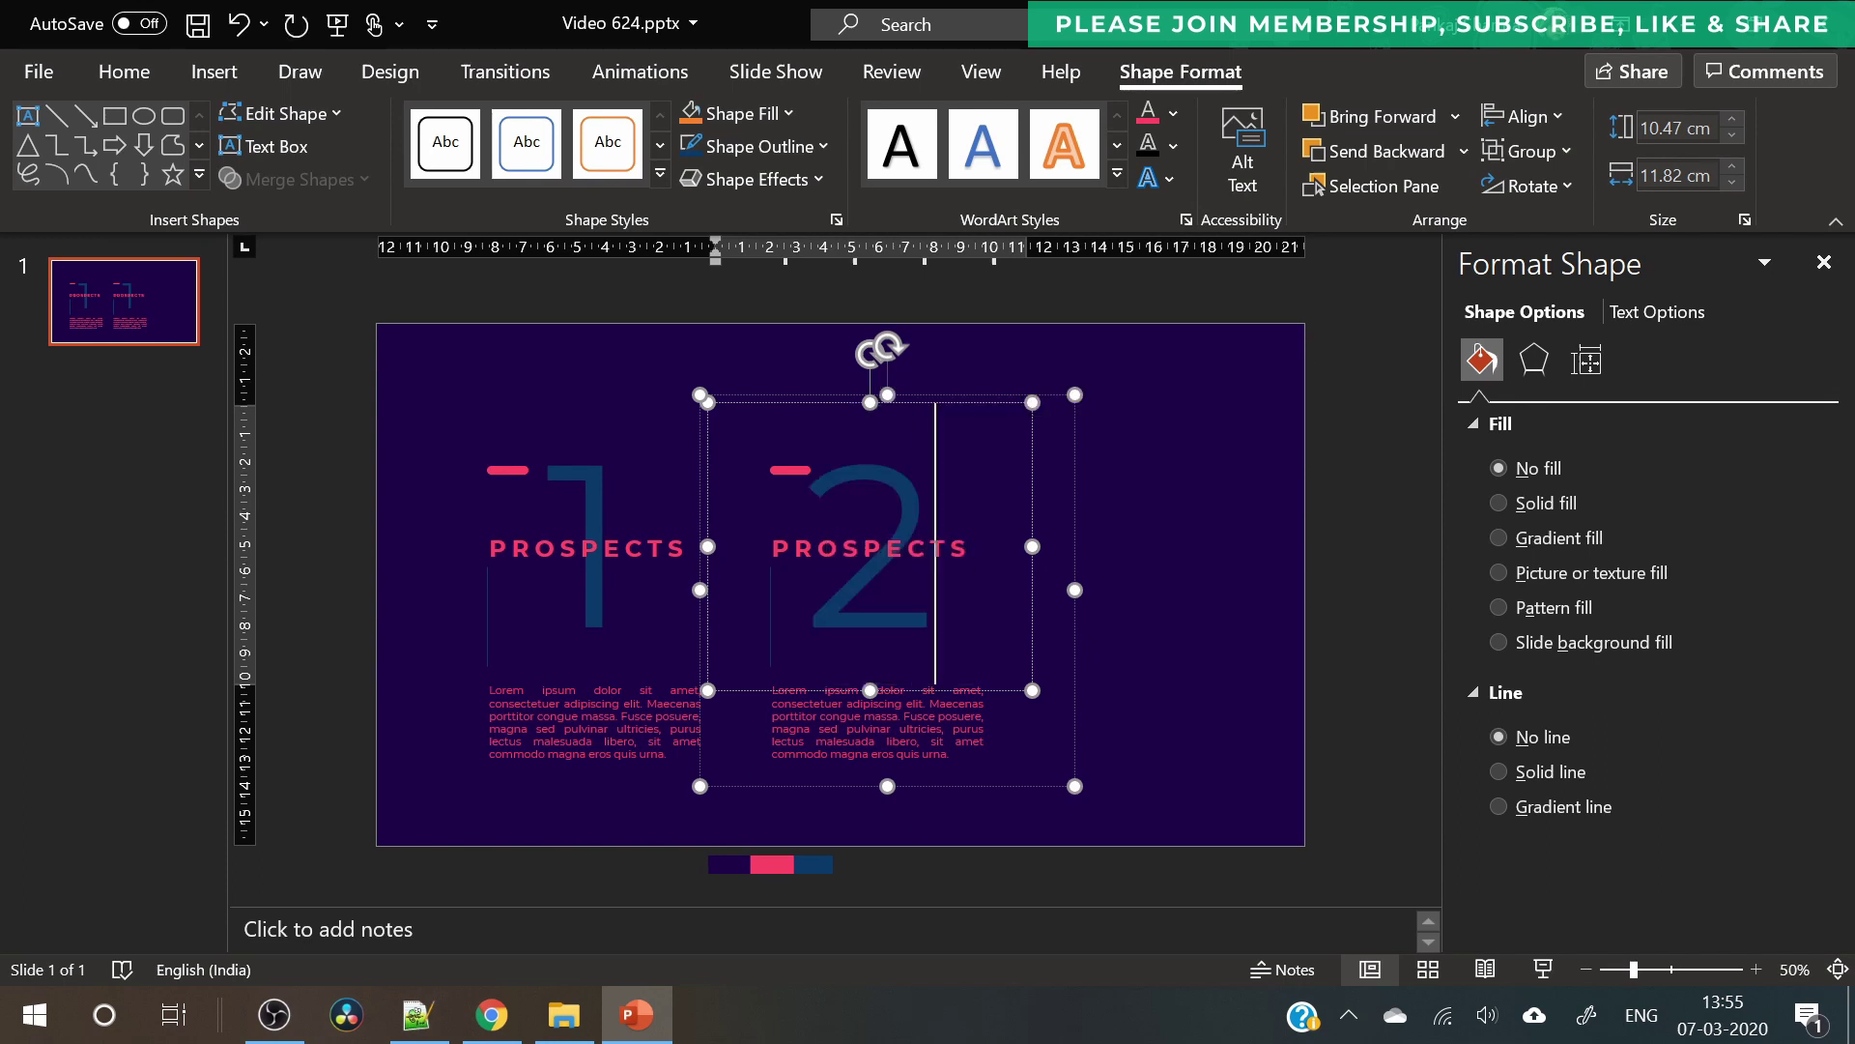
{"action": "left_click", "coordinate": [1205, 574]}
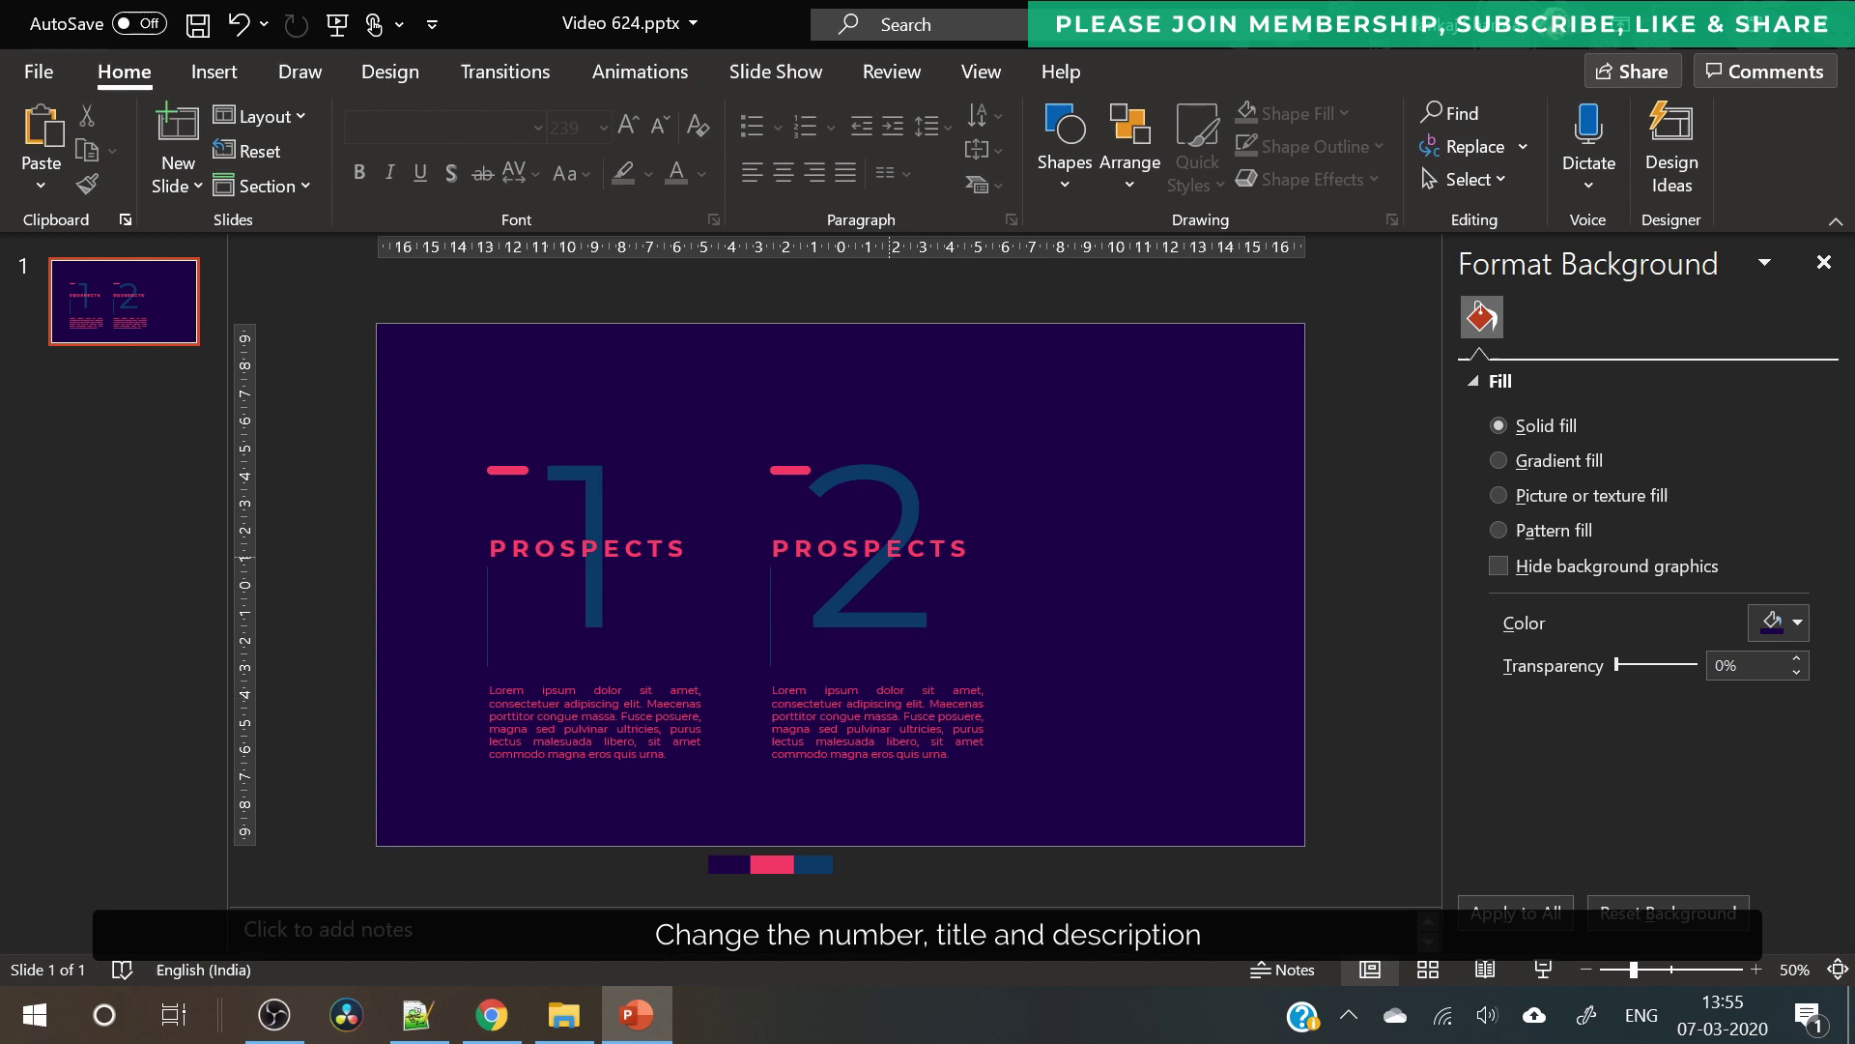
{"action": "left_click", "coordinate": [885, 549]}
{"action": "left_click", "coordinate": [885, 549]}
{"action": "double_click", "coordinate": [885, 549]}
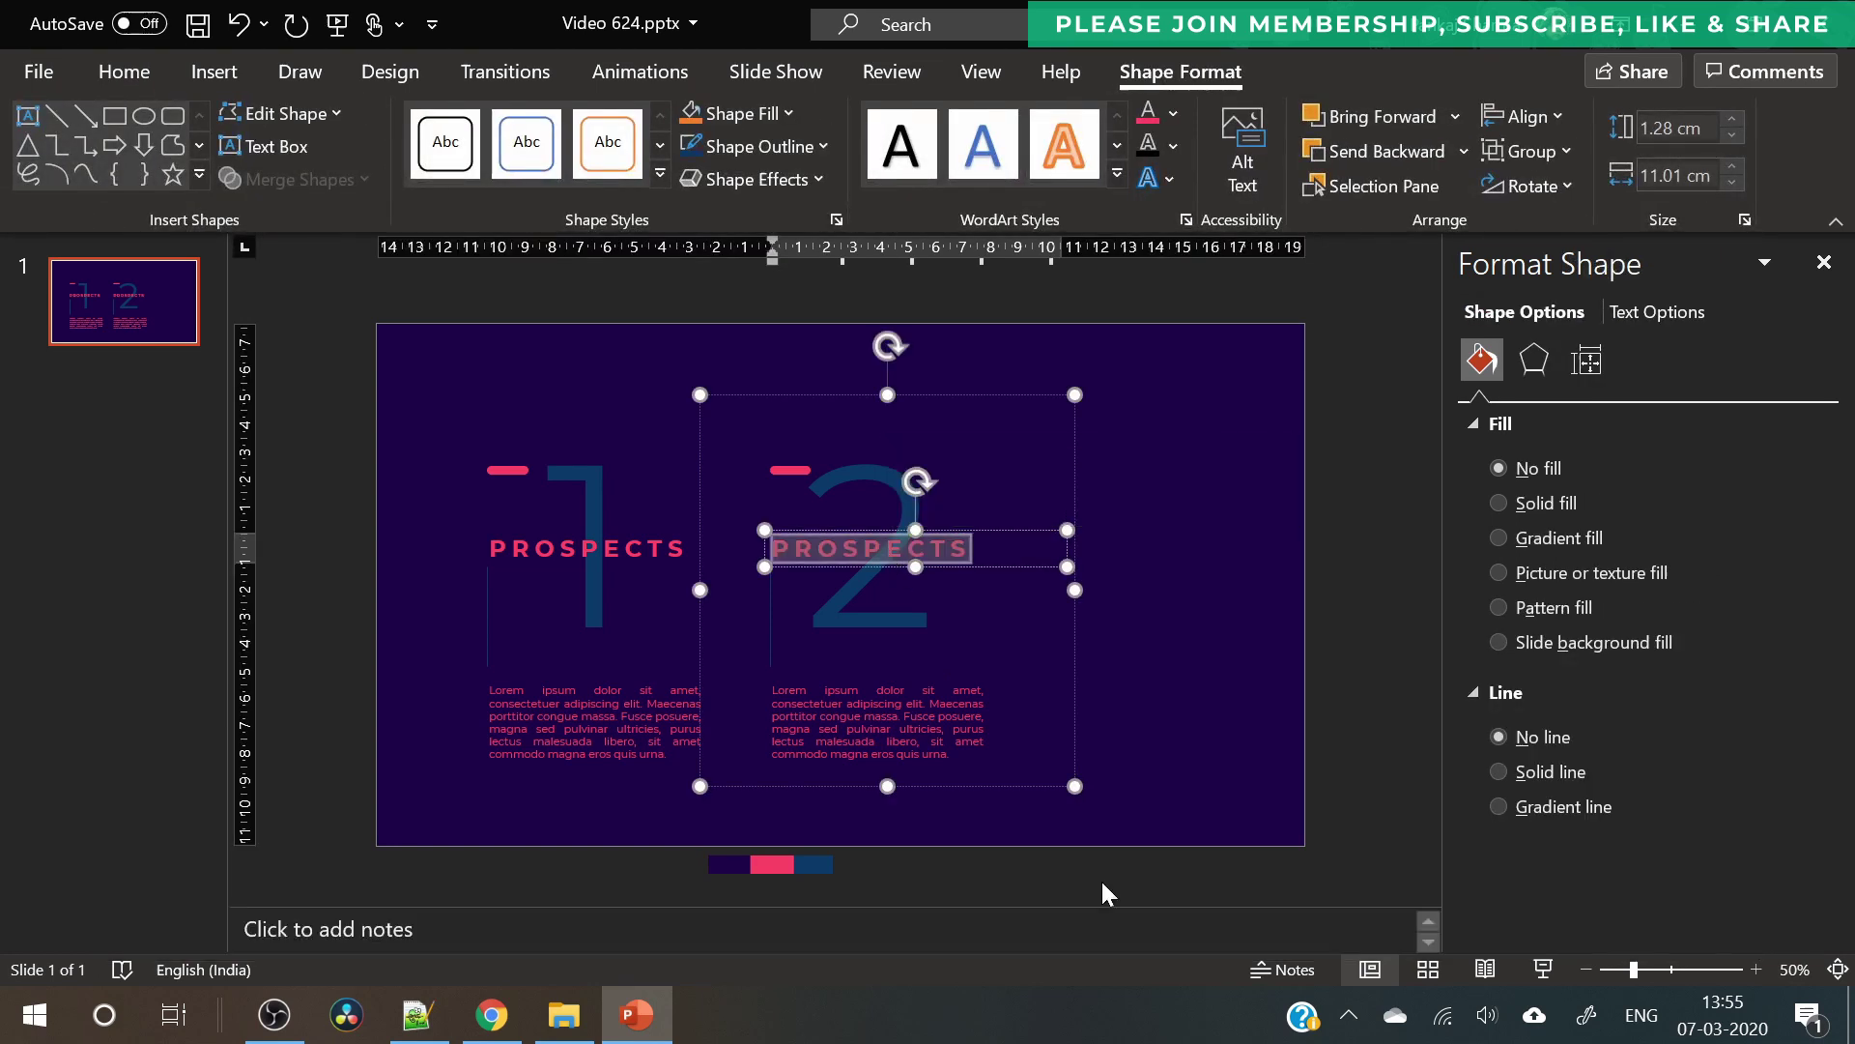
{"action": "type", "text": "BEHAVIOR"}
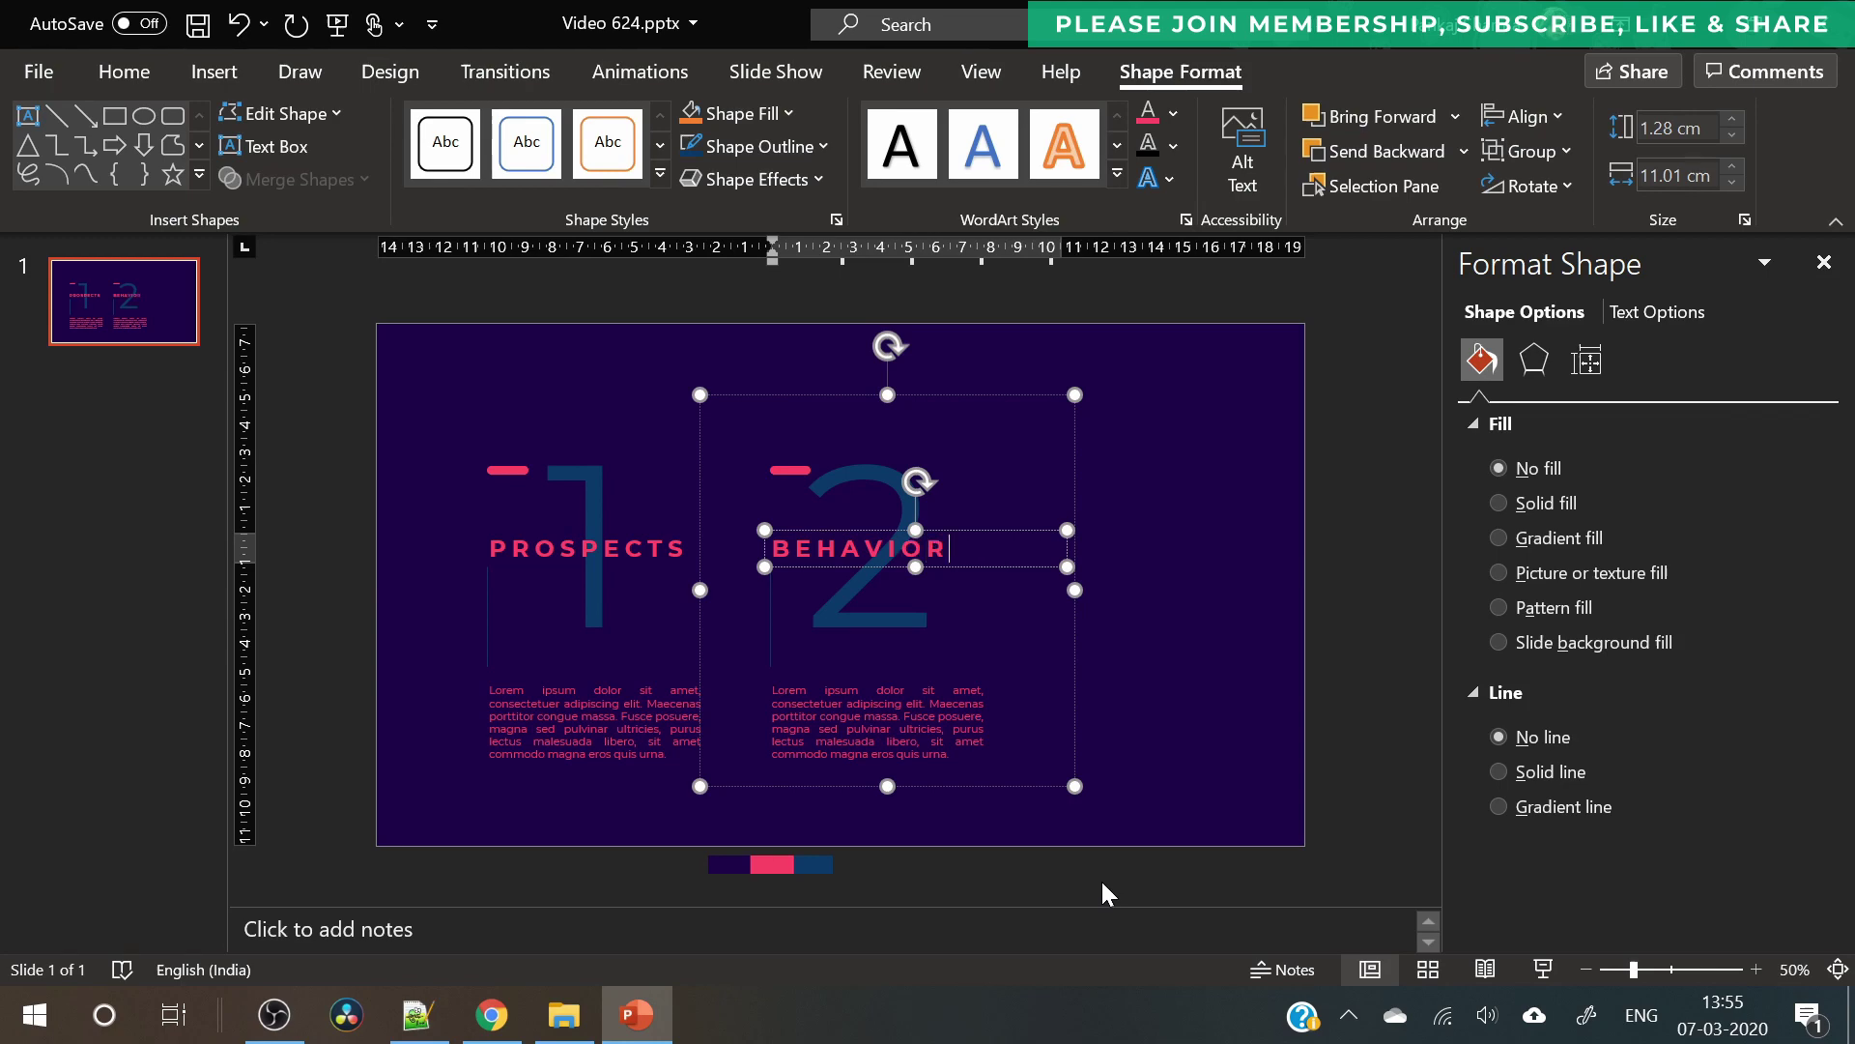
{"action": "left_click", "coordinate": [1239, 823]}
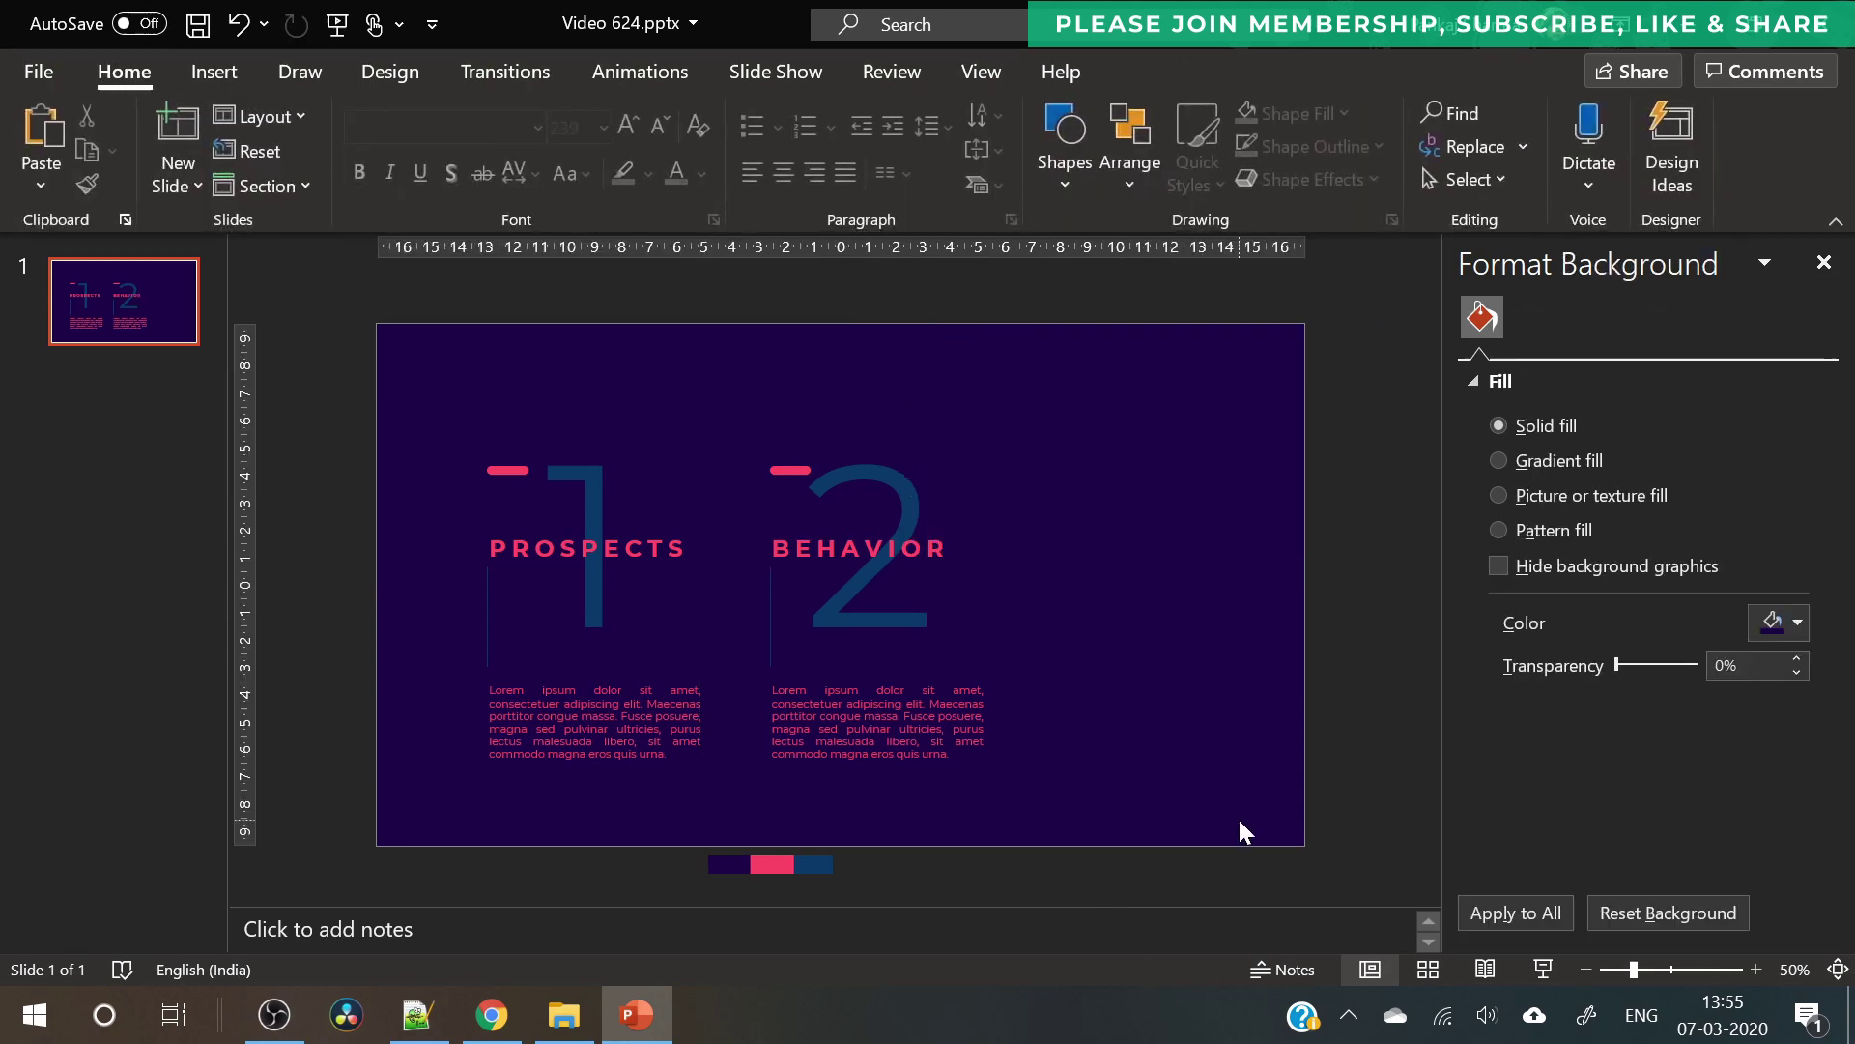
- Duplicate the 2 BEHAVIOR pillar group and move the copy into a third column
{"action": "left_click", "coordinate": [961, 779]}
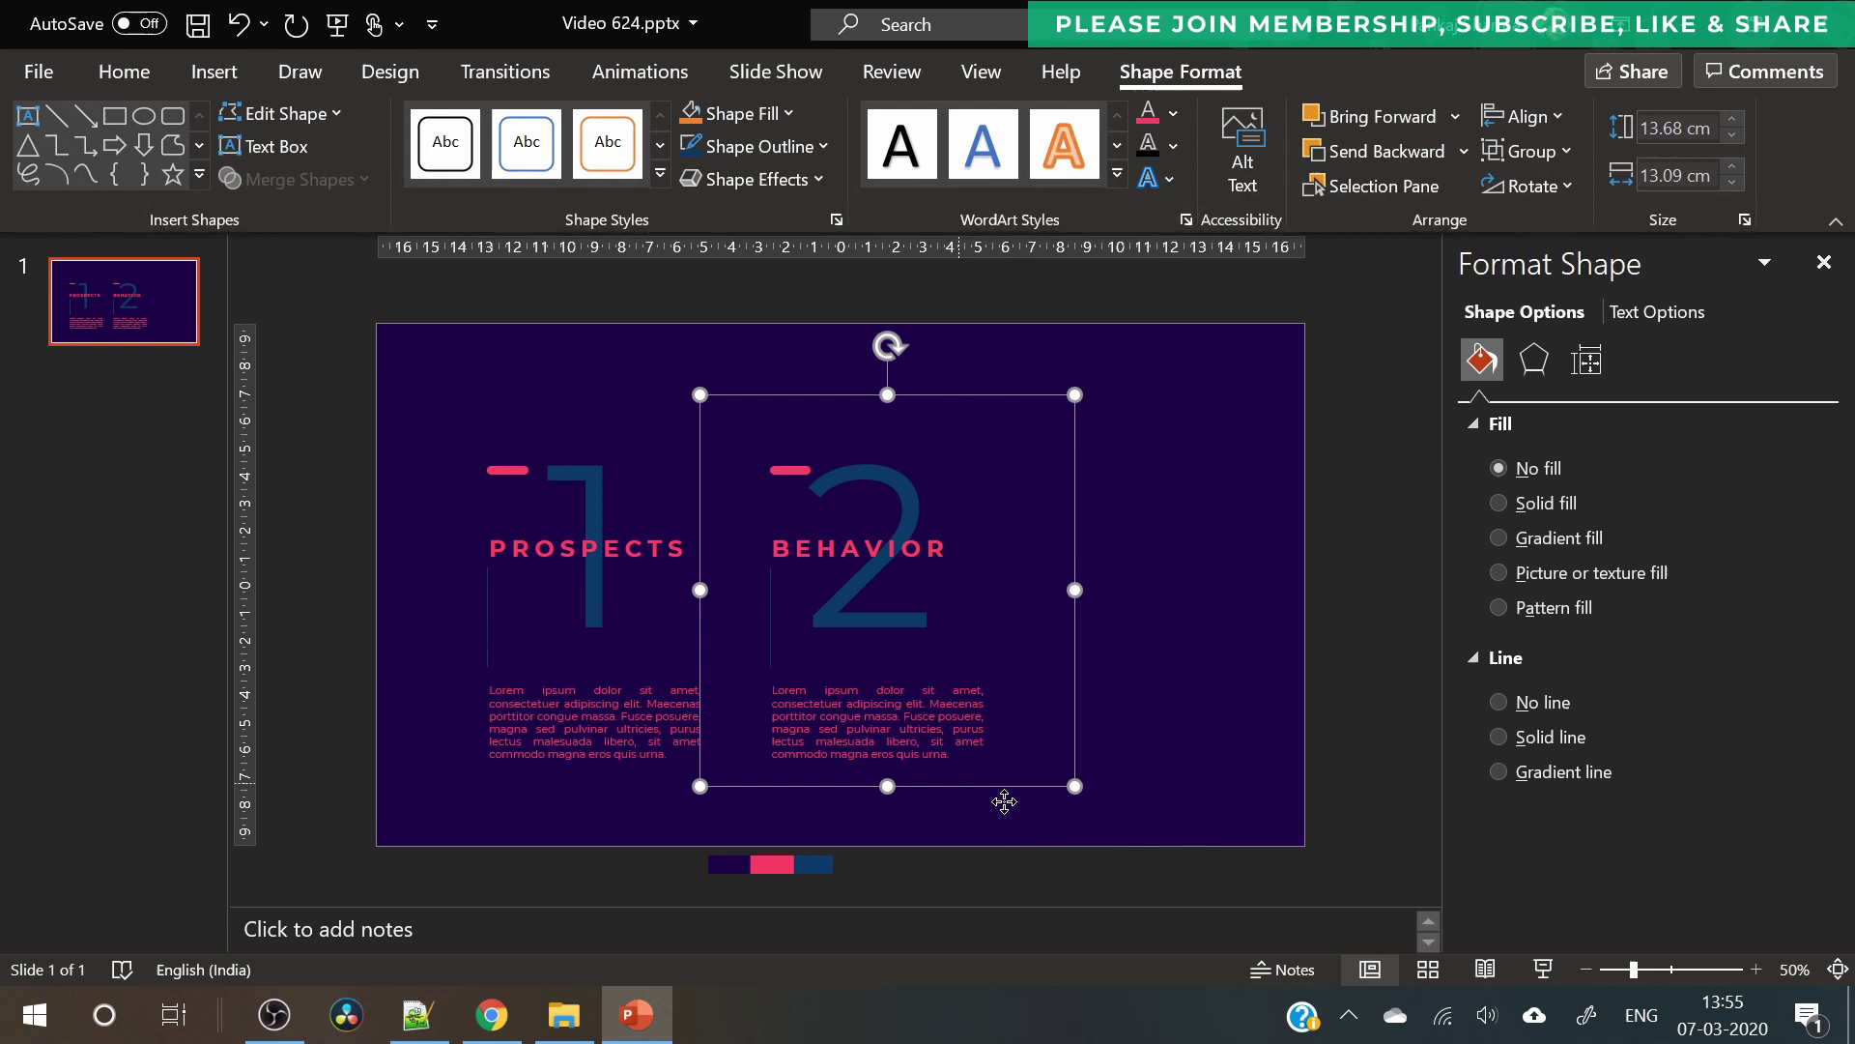
{"action": "key", "text": "ctrl+c"}
{"action": "key", "text": "ctrl+v"}
{"action": "left_click_drag", "start_coordinate": [994, 807], "coordinate": [1243, 783]}
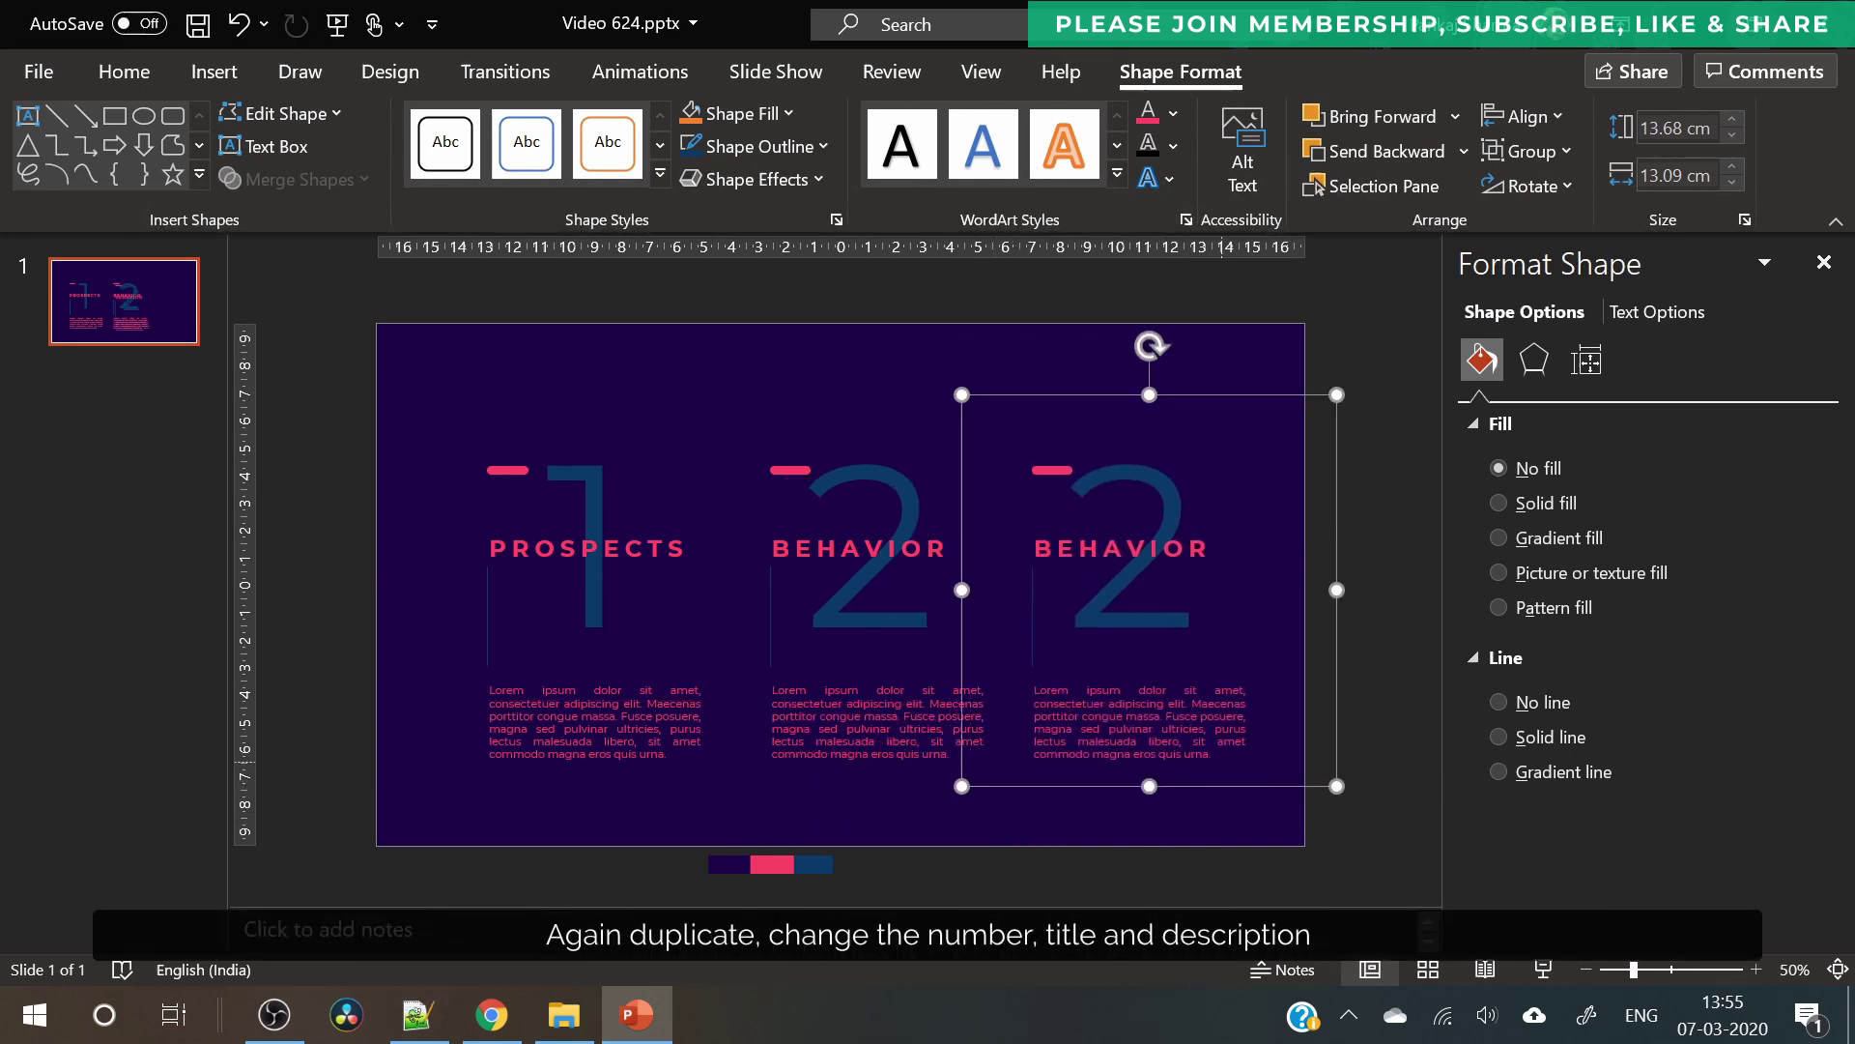
- Change the copy's heading to EVALUATION and its big numeral to 3
{"action": "double_click", "coordinate": [1121, 548]}
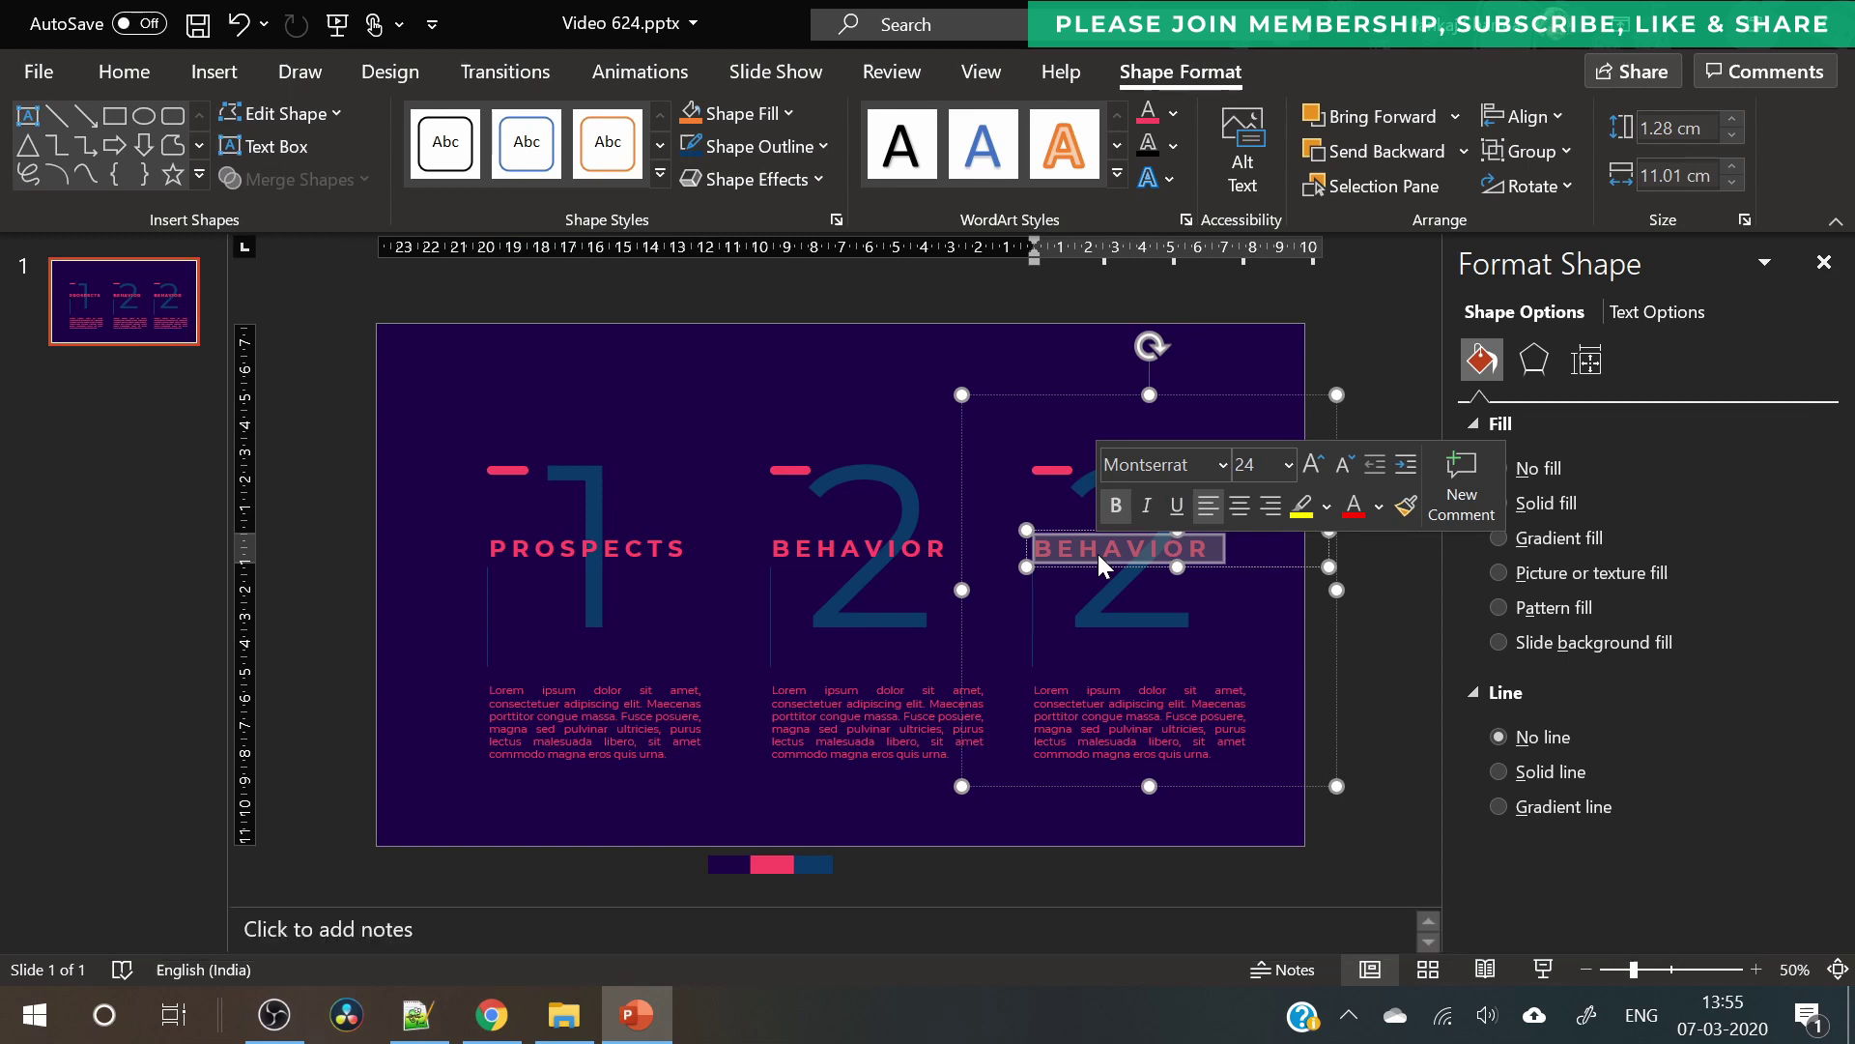
{"action": "type", "text": "EVALUA"}
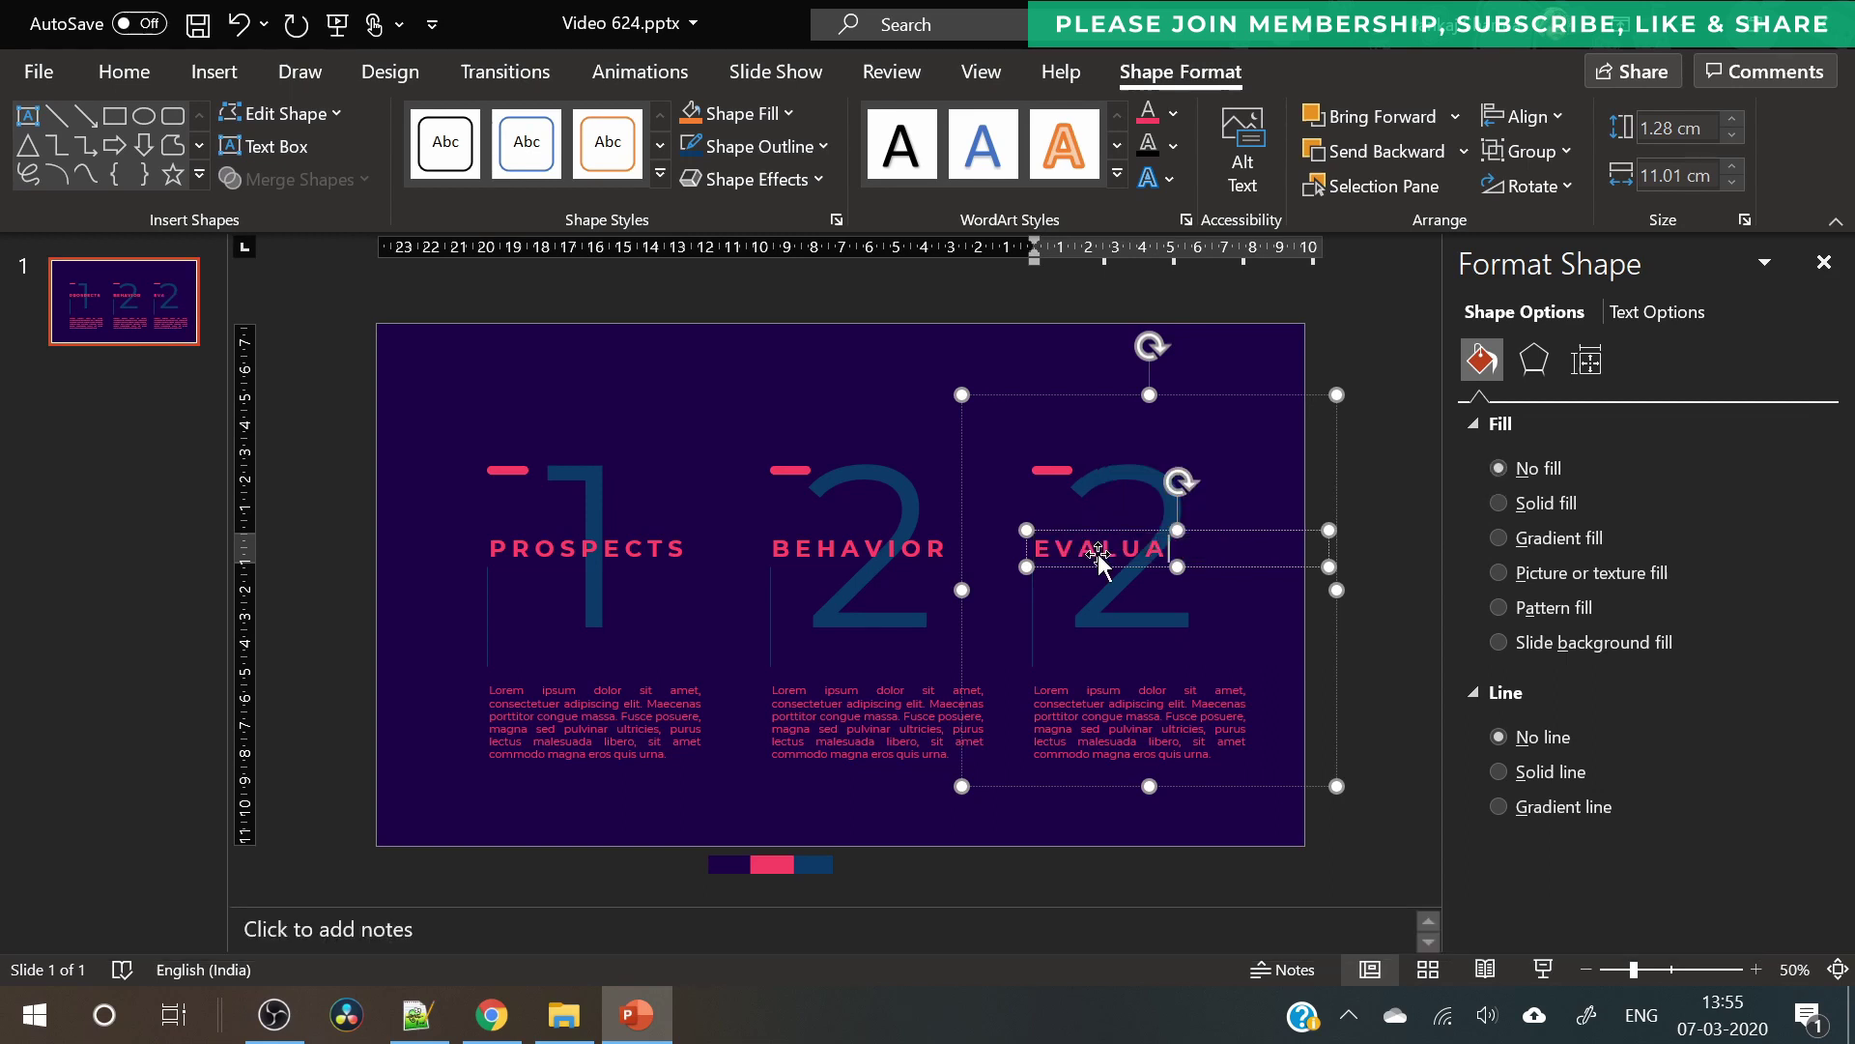
{"action": "type", "text": "TION"}
{"action": "double_click", "coordinate": [1143, 509]}
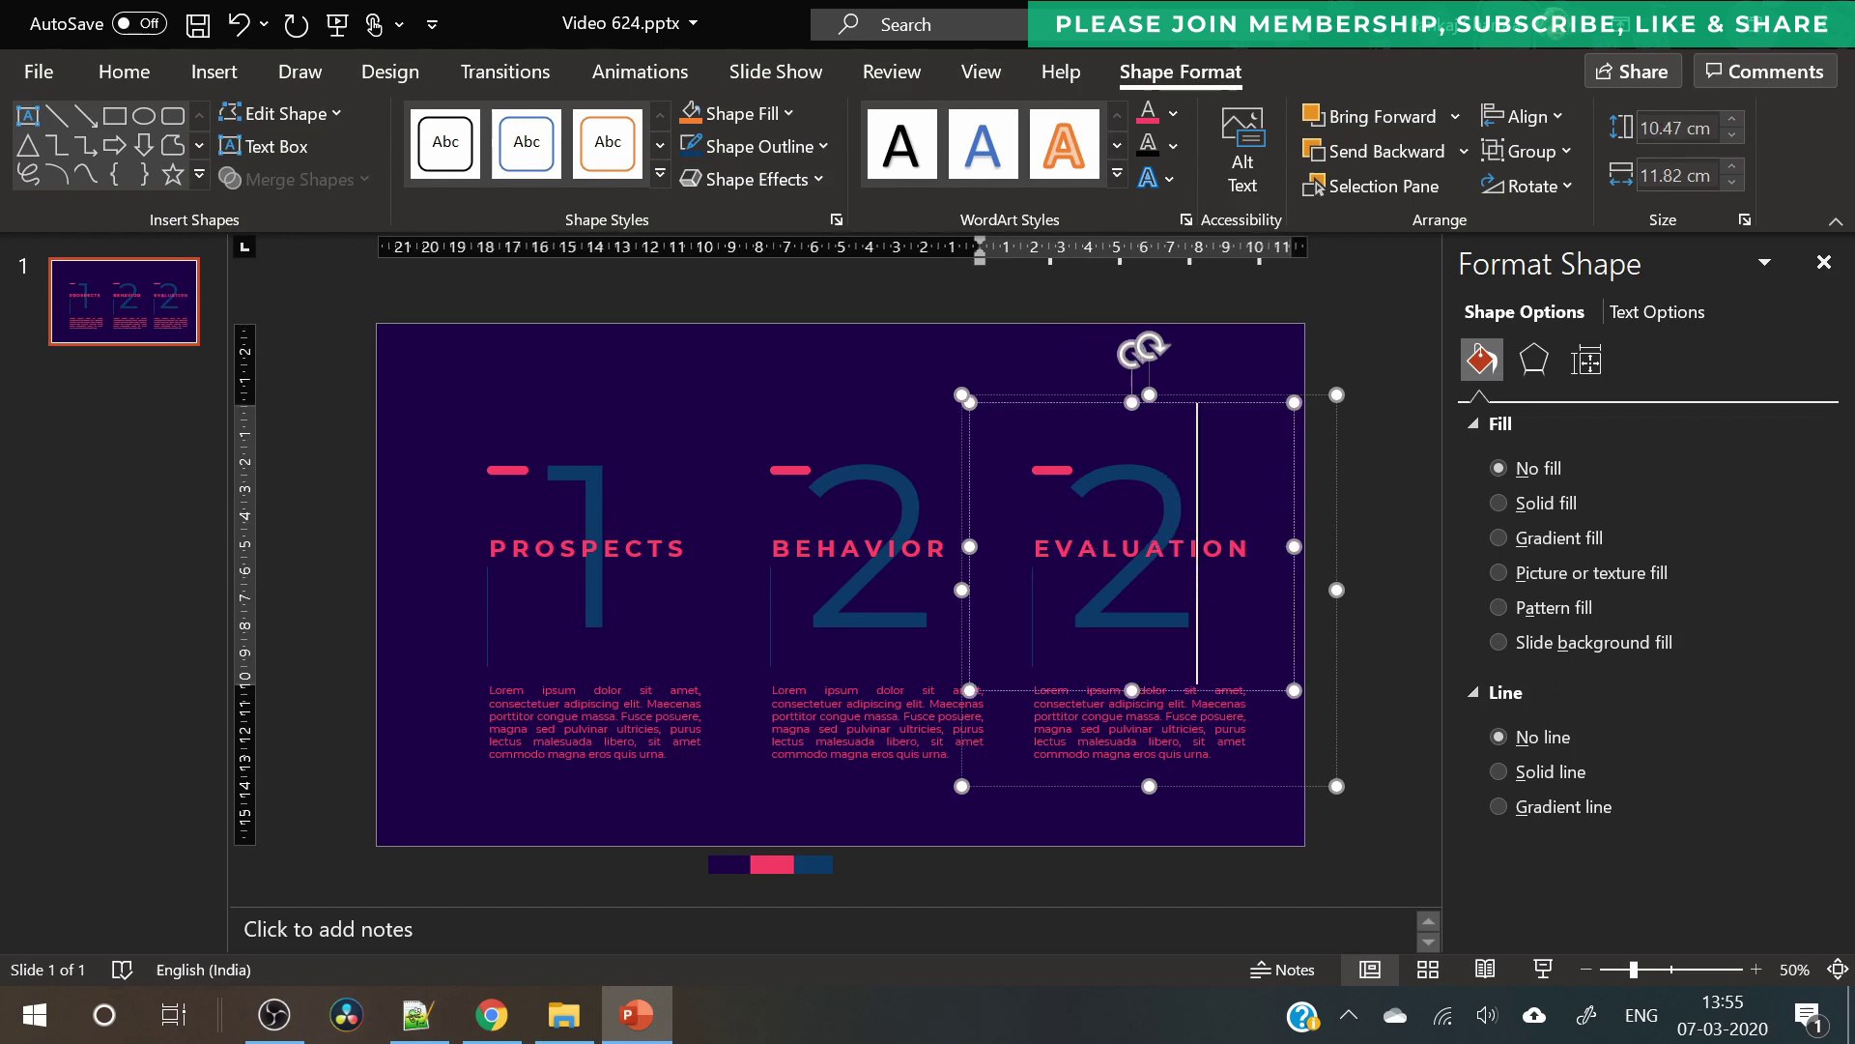
{"action": "type", "text": "3"}
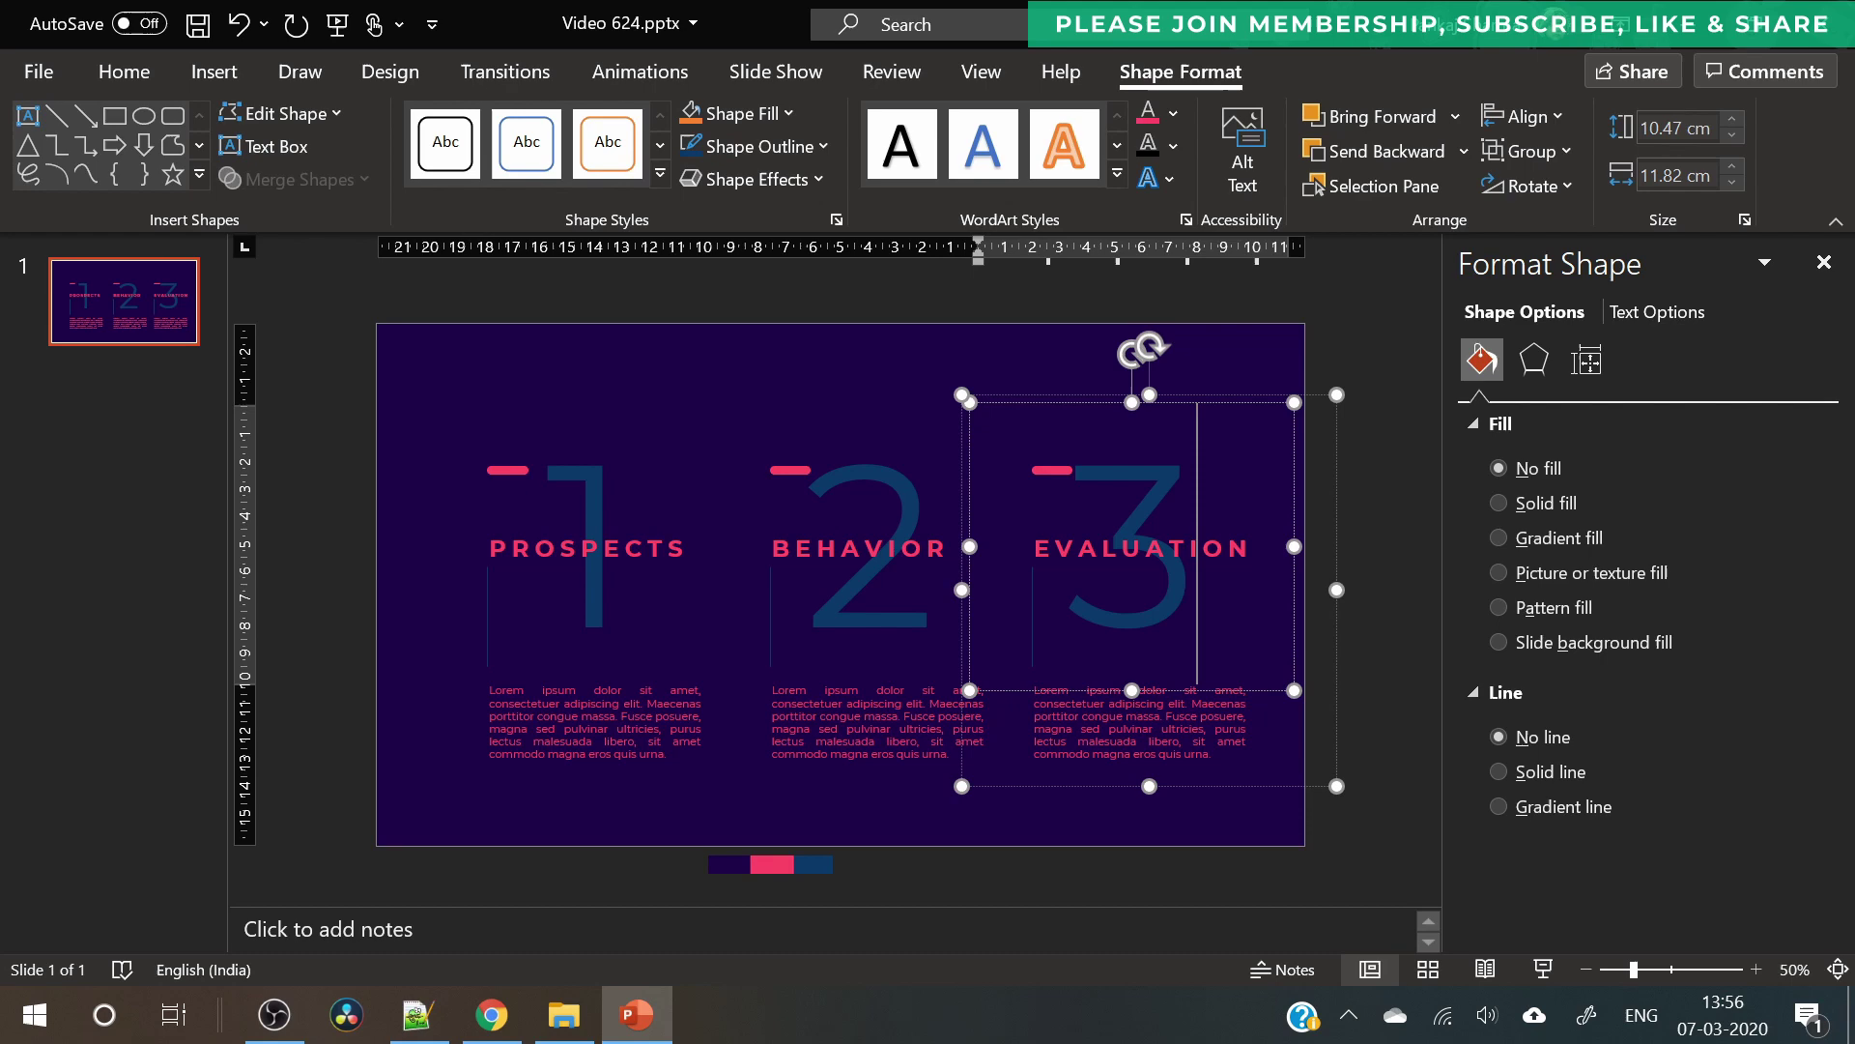
{"action": "left_click", "coordinate": [1175, 824]}
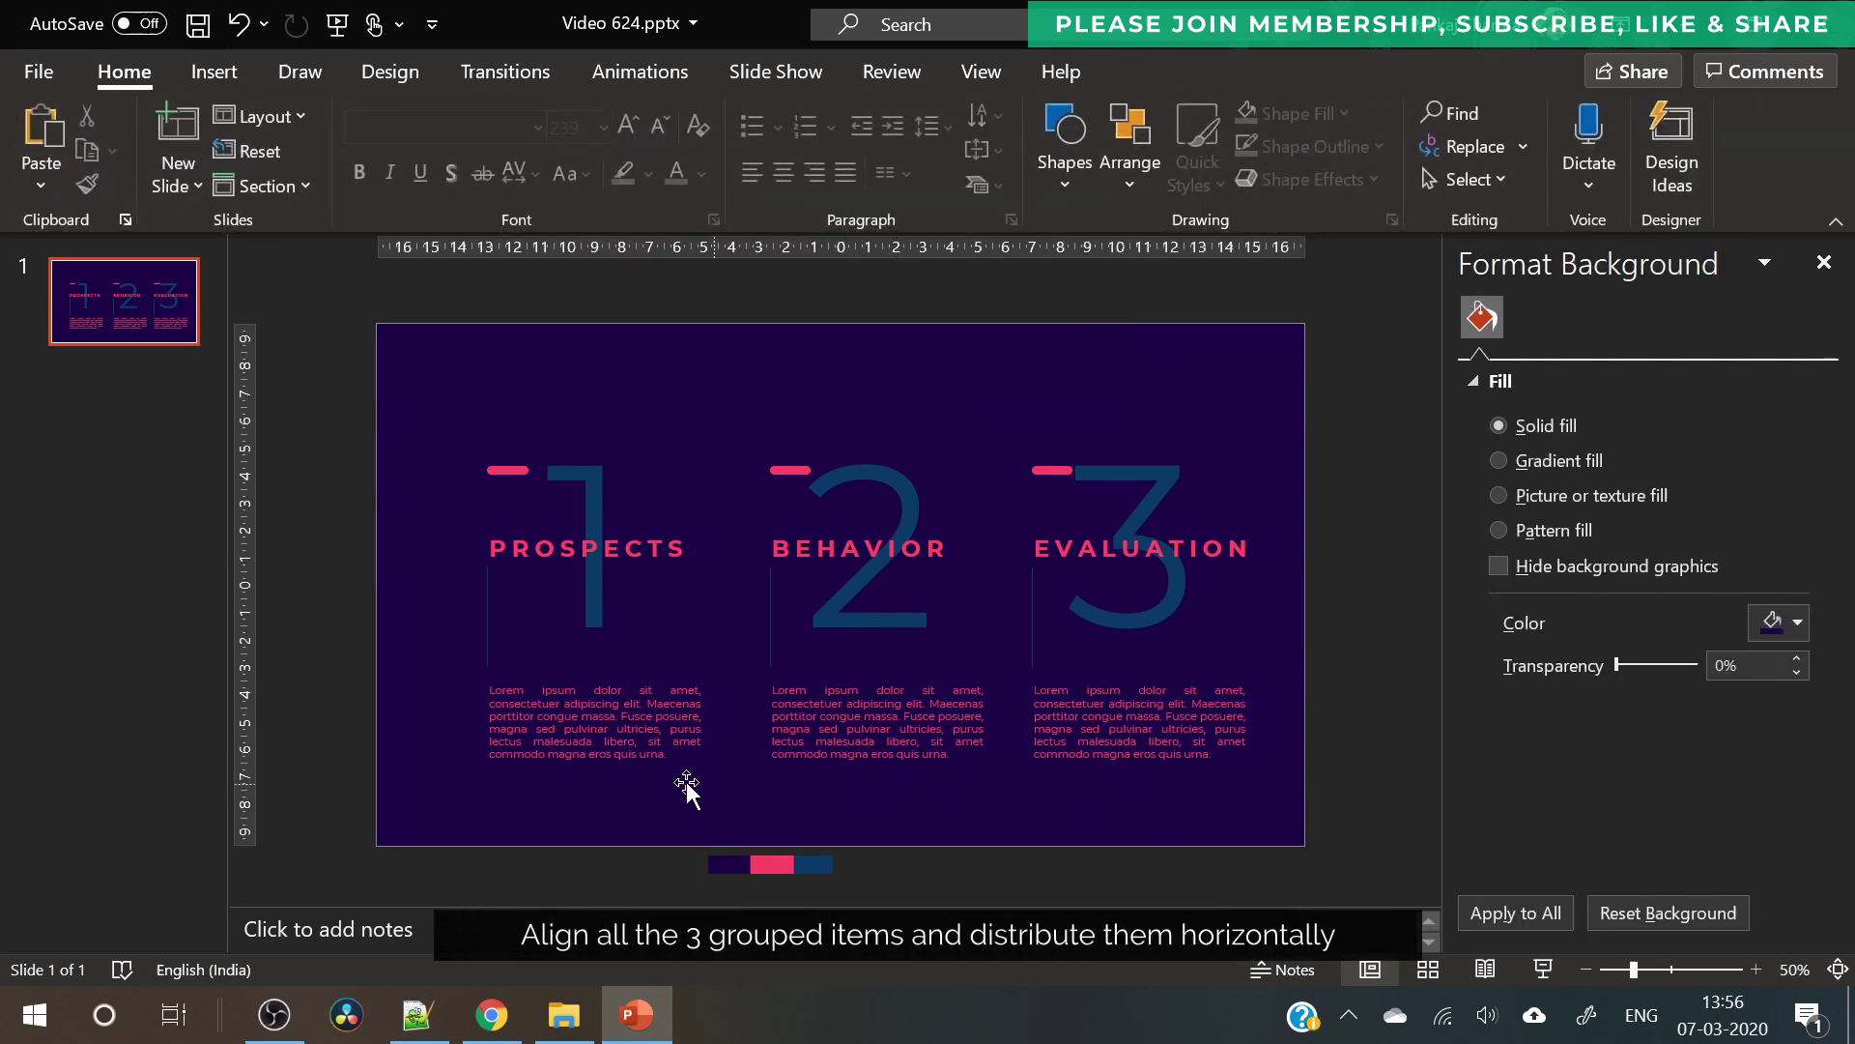
{"action": "left_click", "coordinate": [653, 774]}
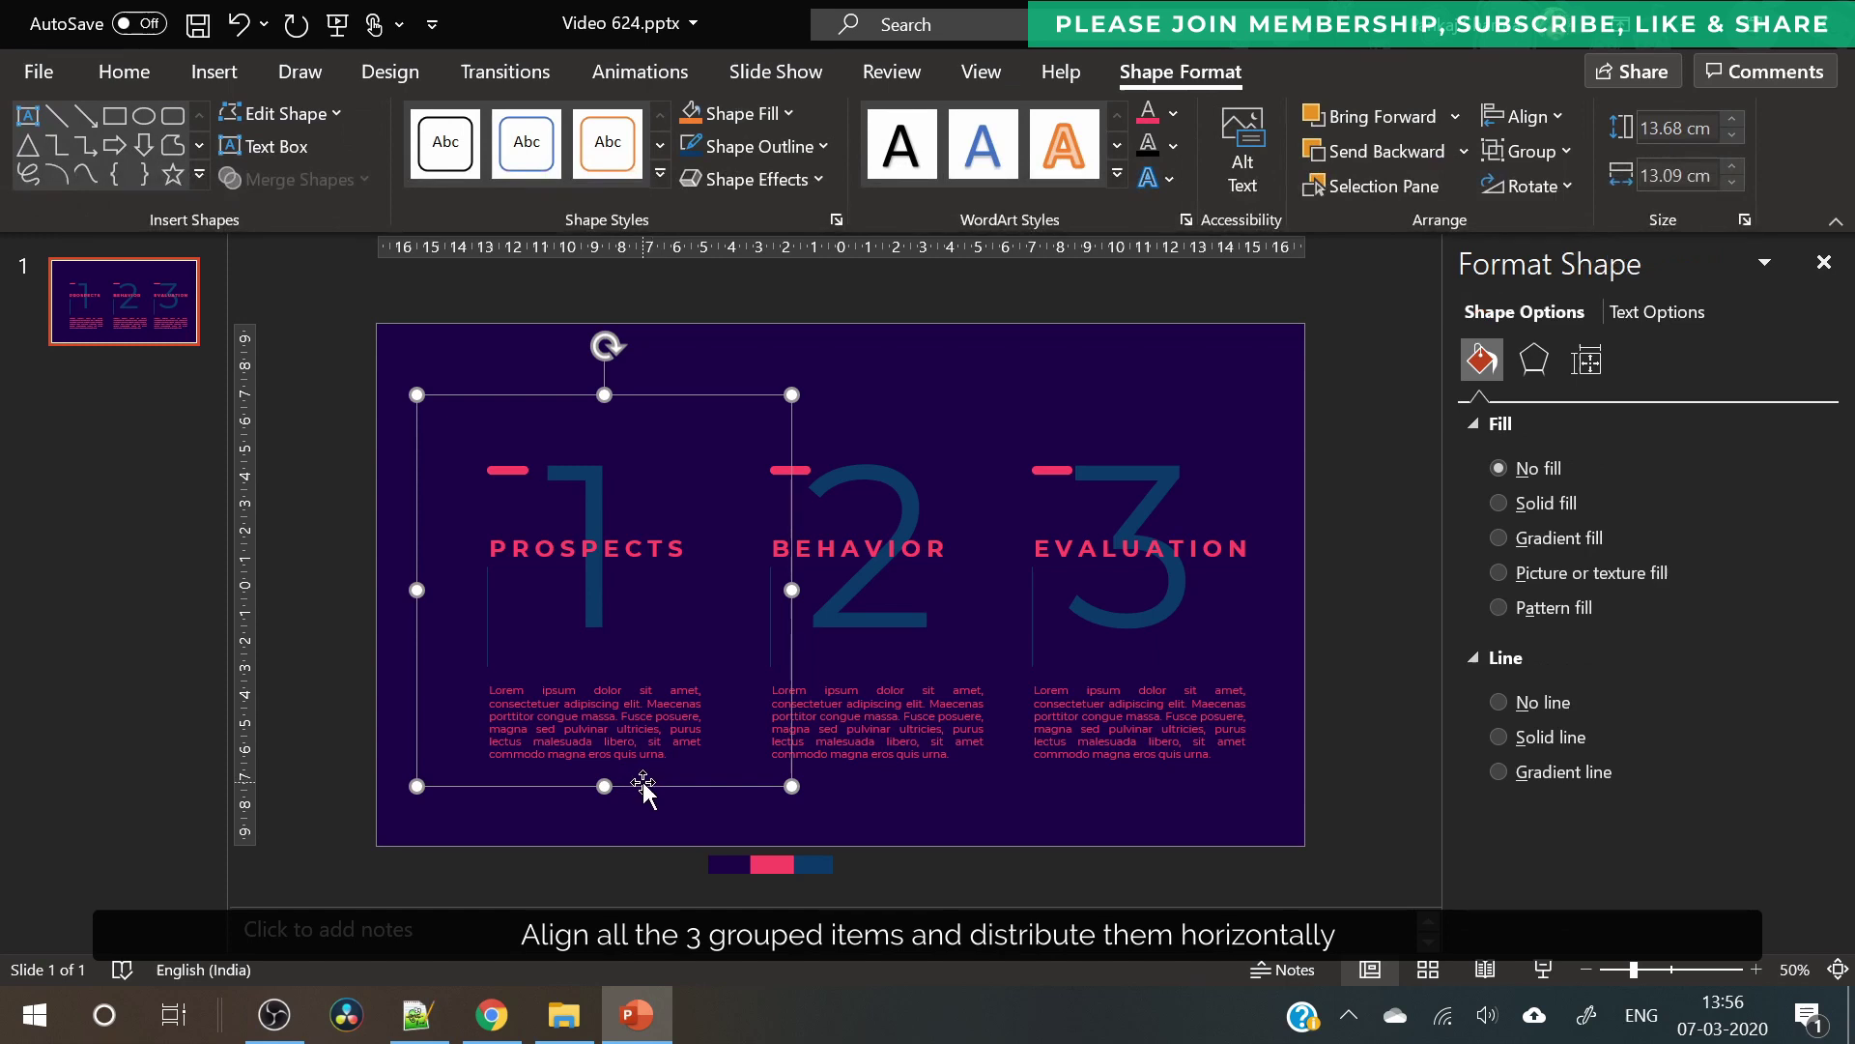
- Nudge the PROSPECTS and BEHAVIOR pillars left and the EVALUATION pillar right
{"action": "left_click_drag", "start_coordinate": [641, 781], "coordinate": [636, 780]}
{"action": "key", "text": "Left"}
{"action": "key", "text": "Left"}
{"action": "key", "text": "Left"}
{"action": "key", "text": "Tab"}
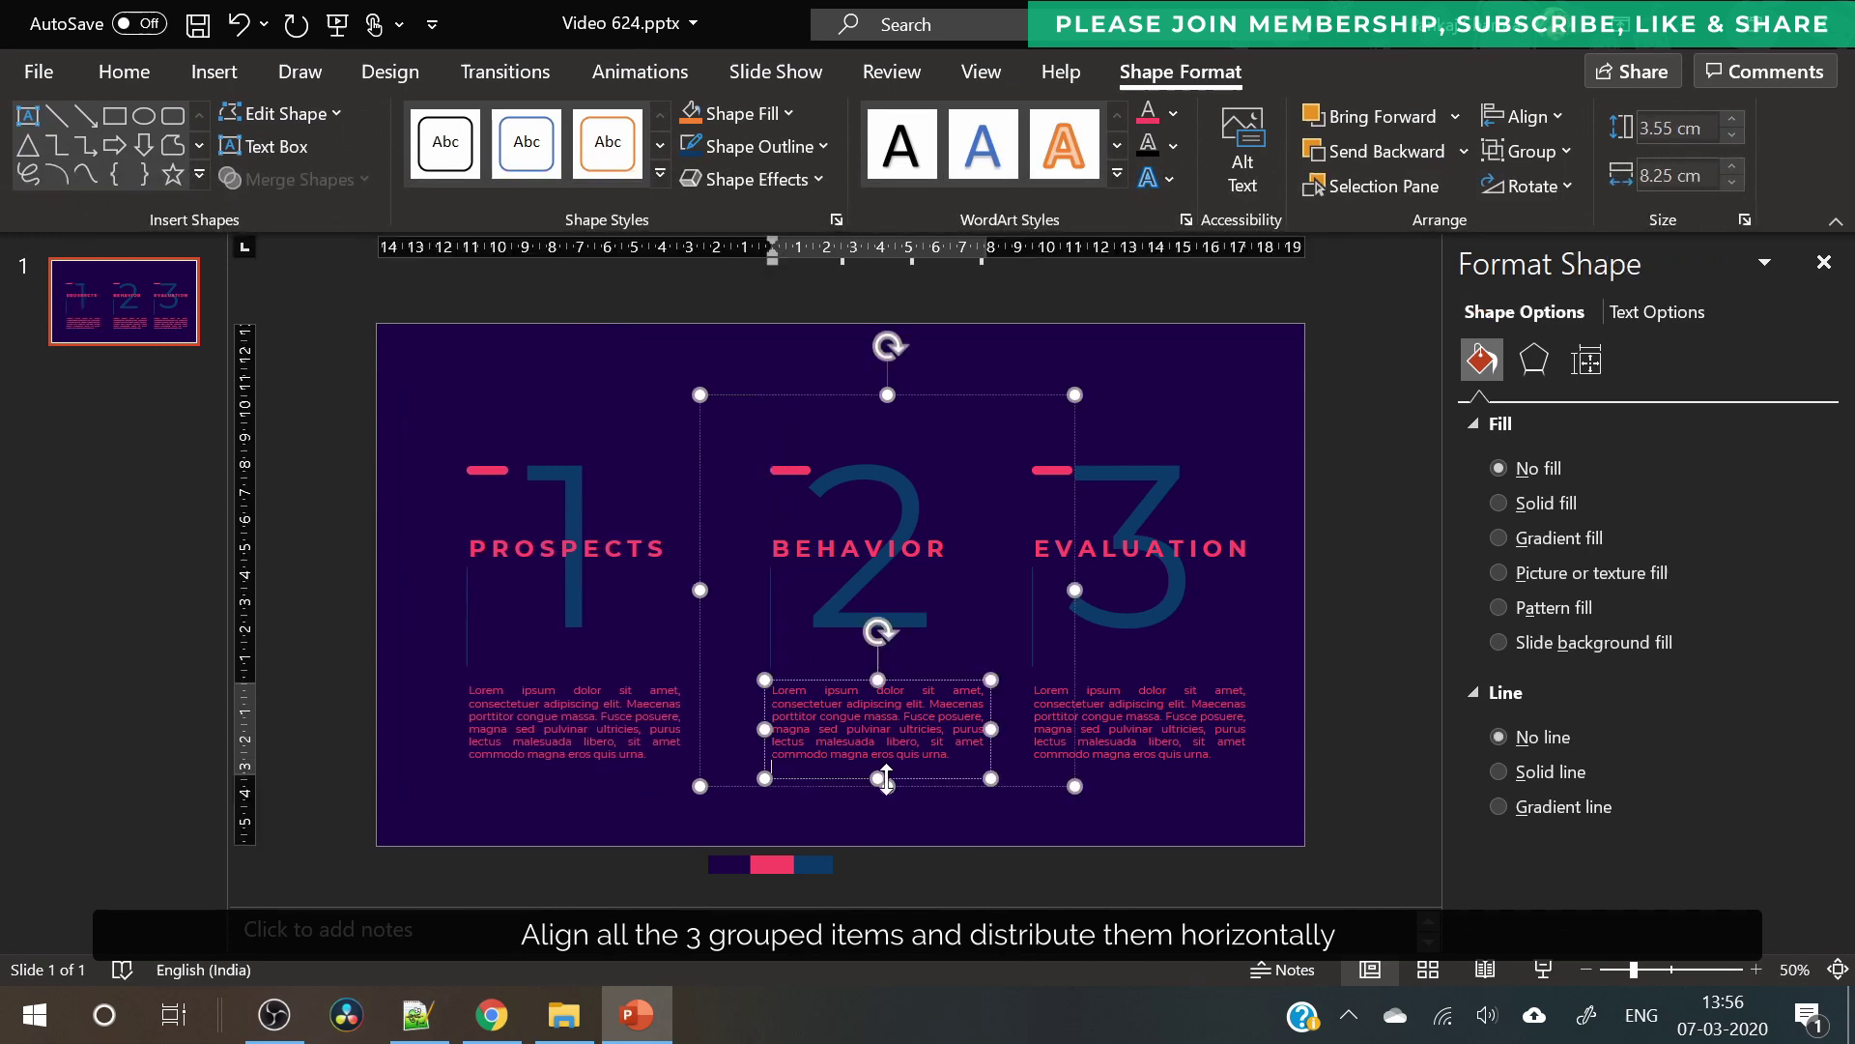
{"action": "key", "text": "Left"}
{"action": "key", "text": "Left"}
{"action": "key", "text": "Left"}
{"action": "key", "text": "Left"}
{"action": "key", "text": "Left"}
{"action": "left_click", "coordinate": [1158, 788]}
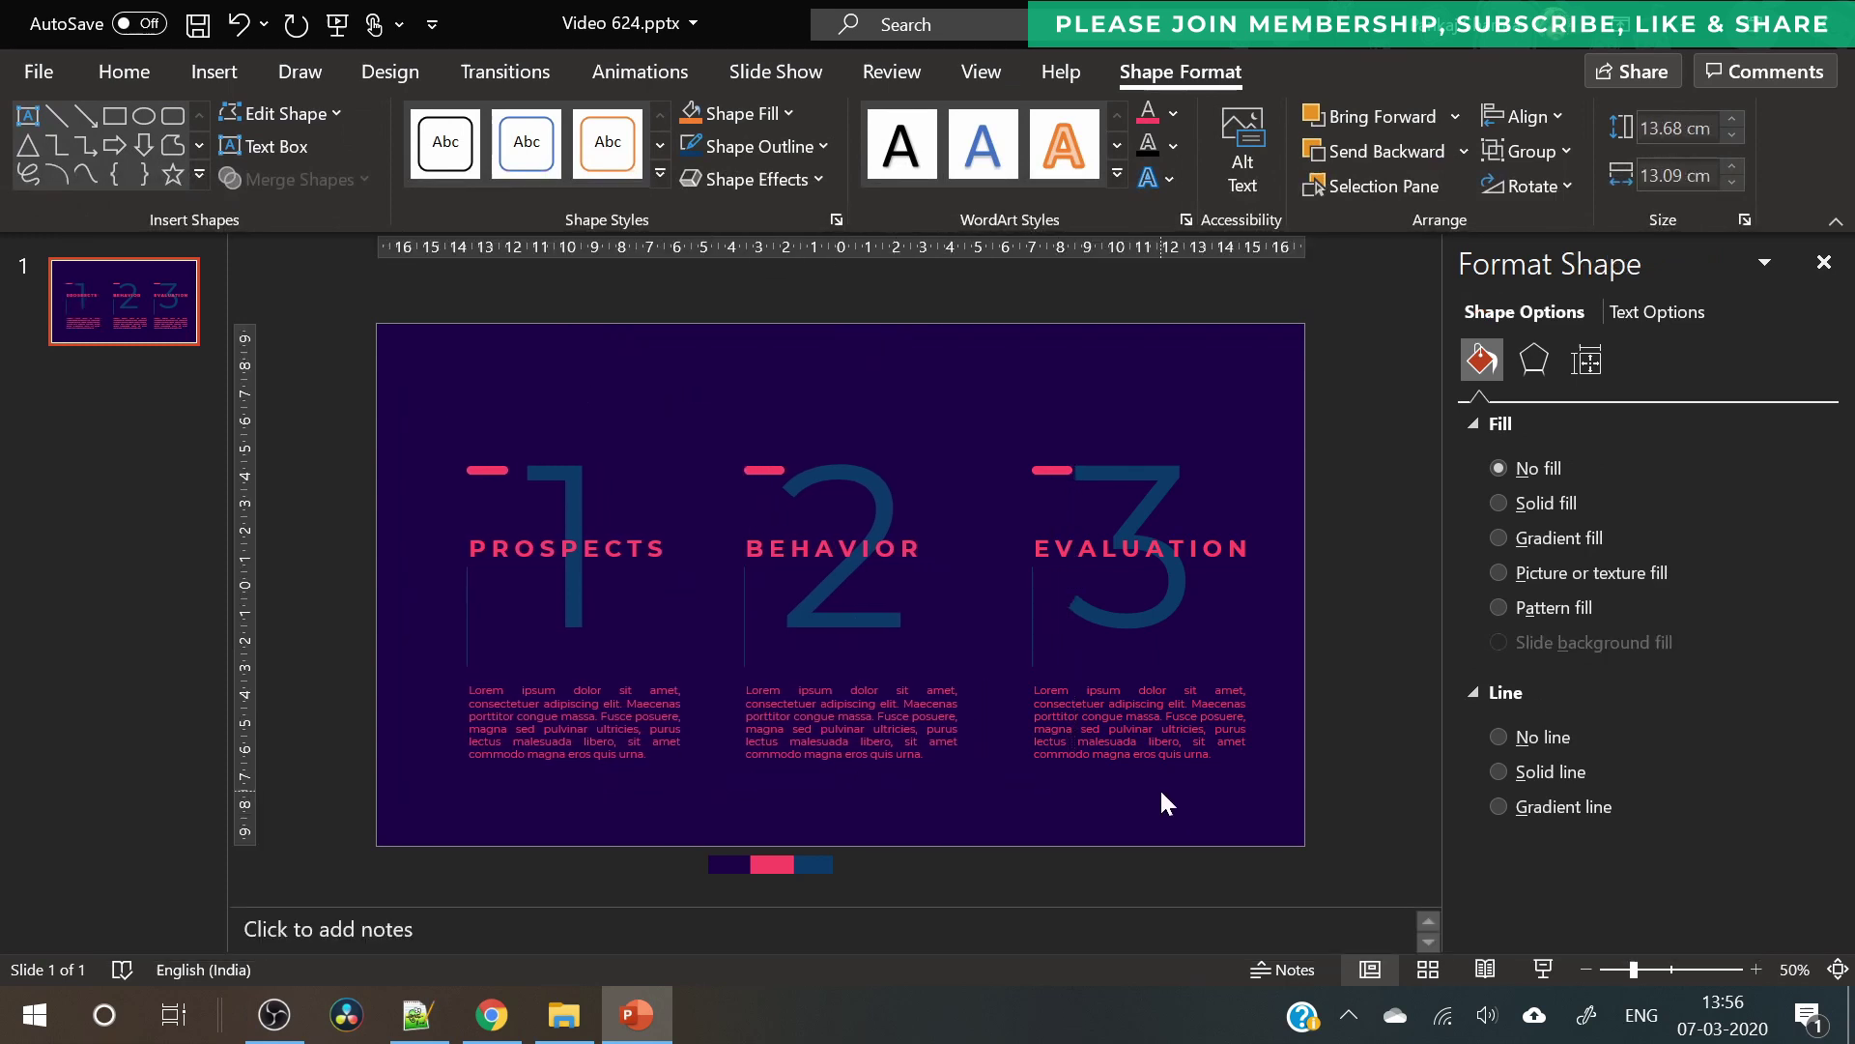
{"action": "left_click", "coordinate": [1162, 773]}
{"action": "left_click", "coordinate": [1186, 788]}
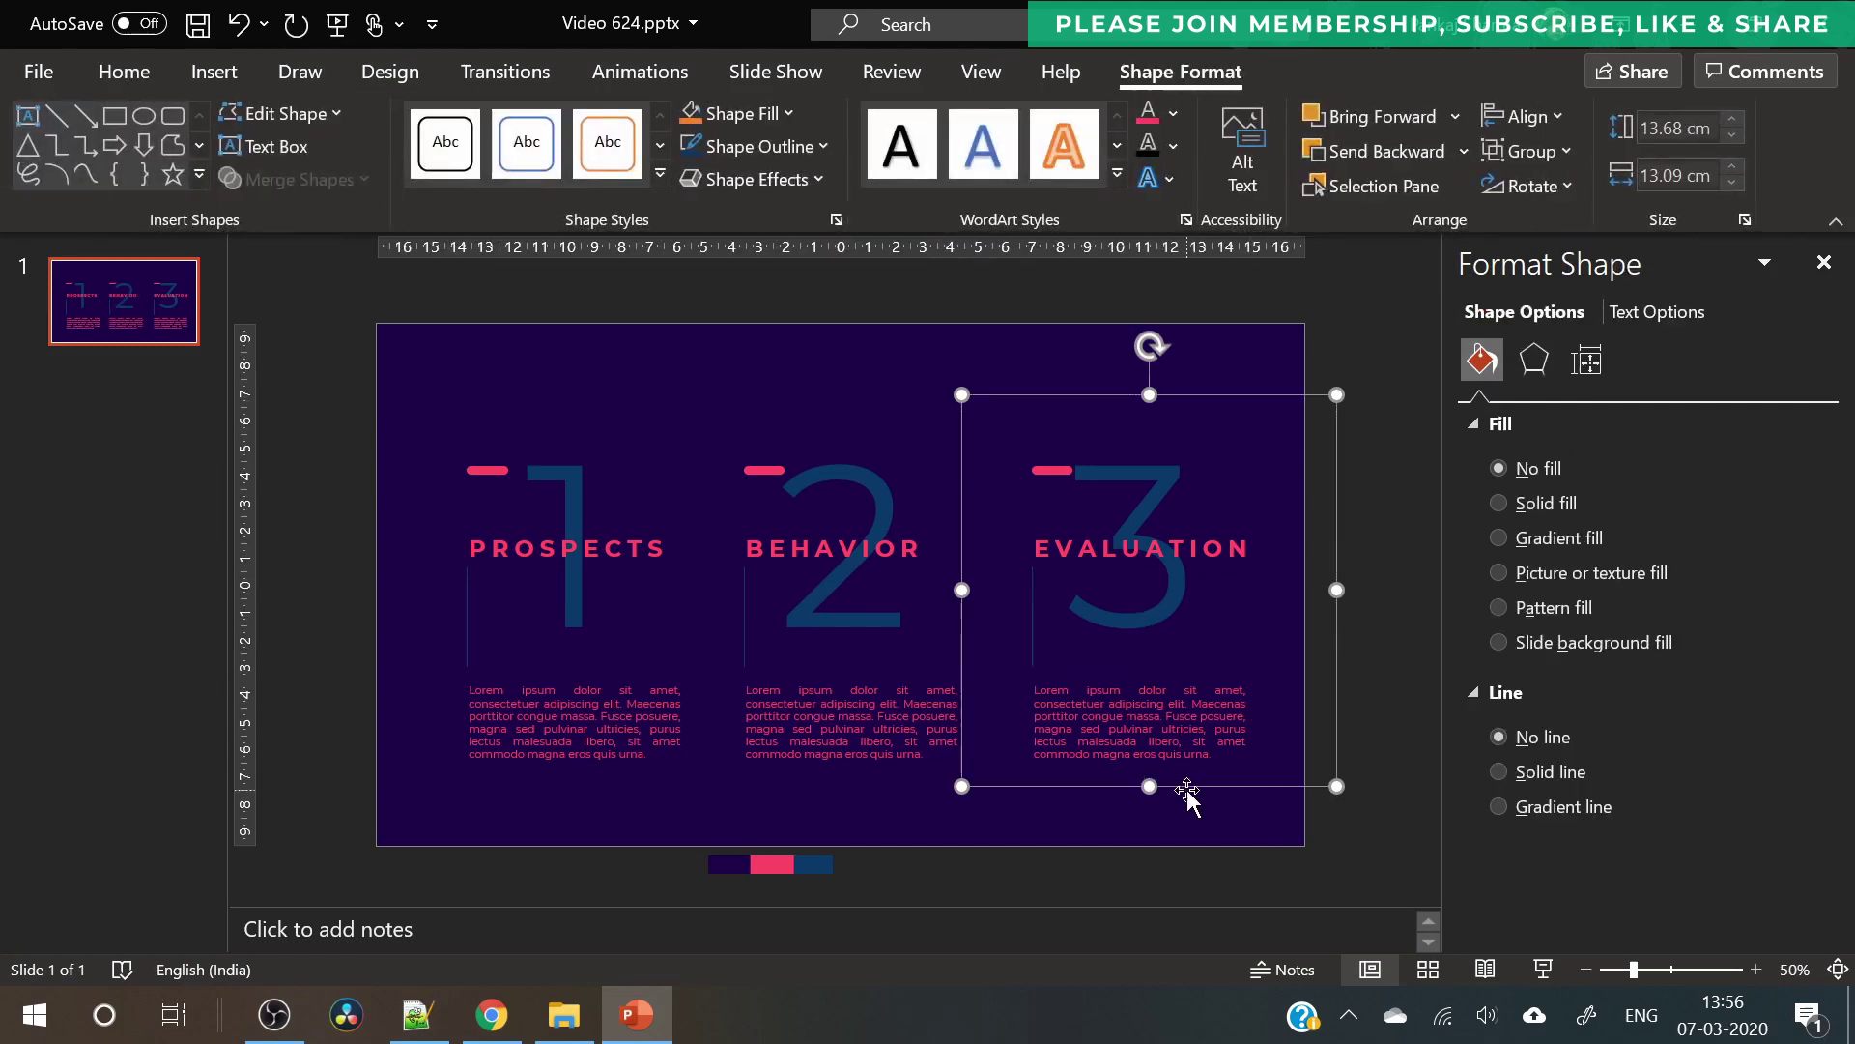
{"action": "key", "text": "Right"}
{"action": "key", "text": "Right"}
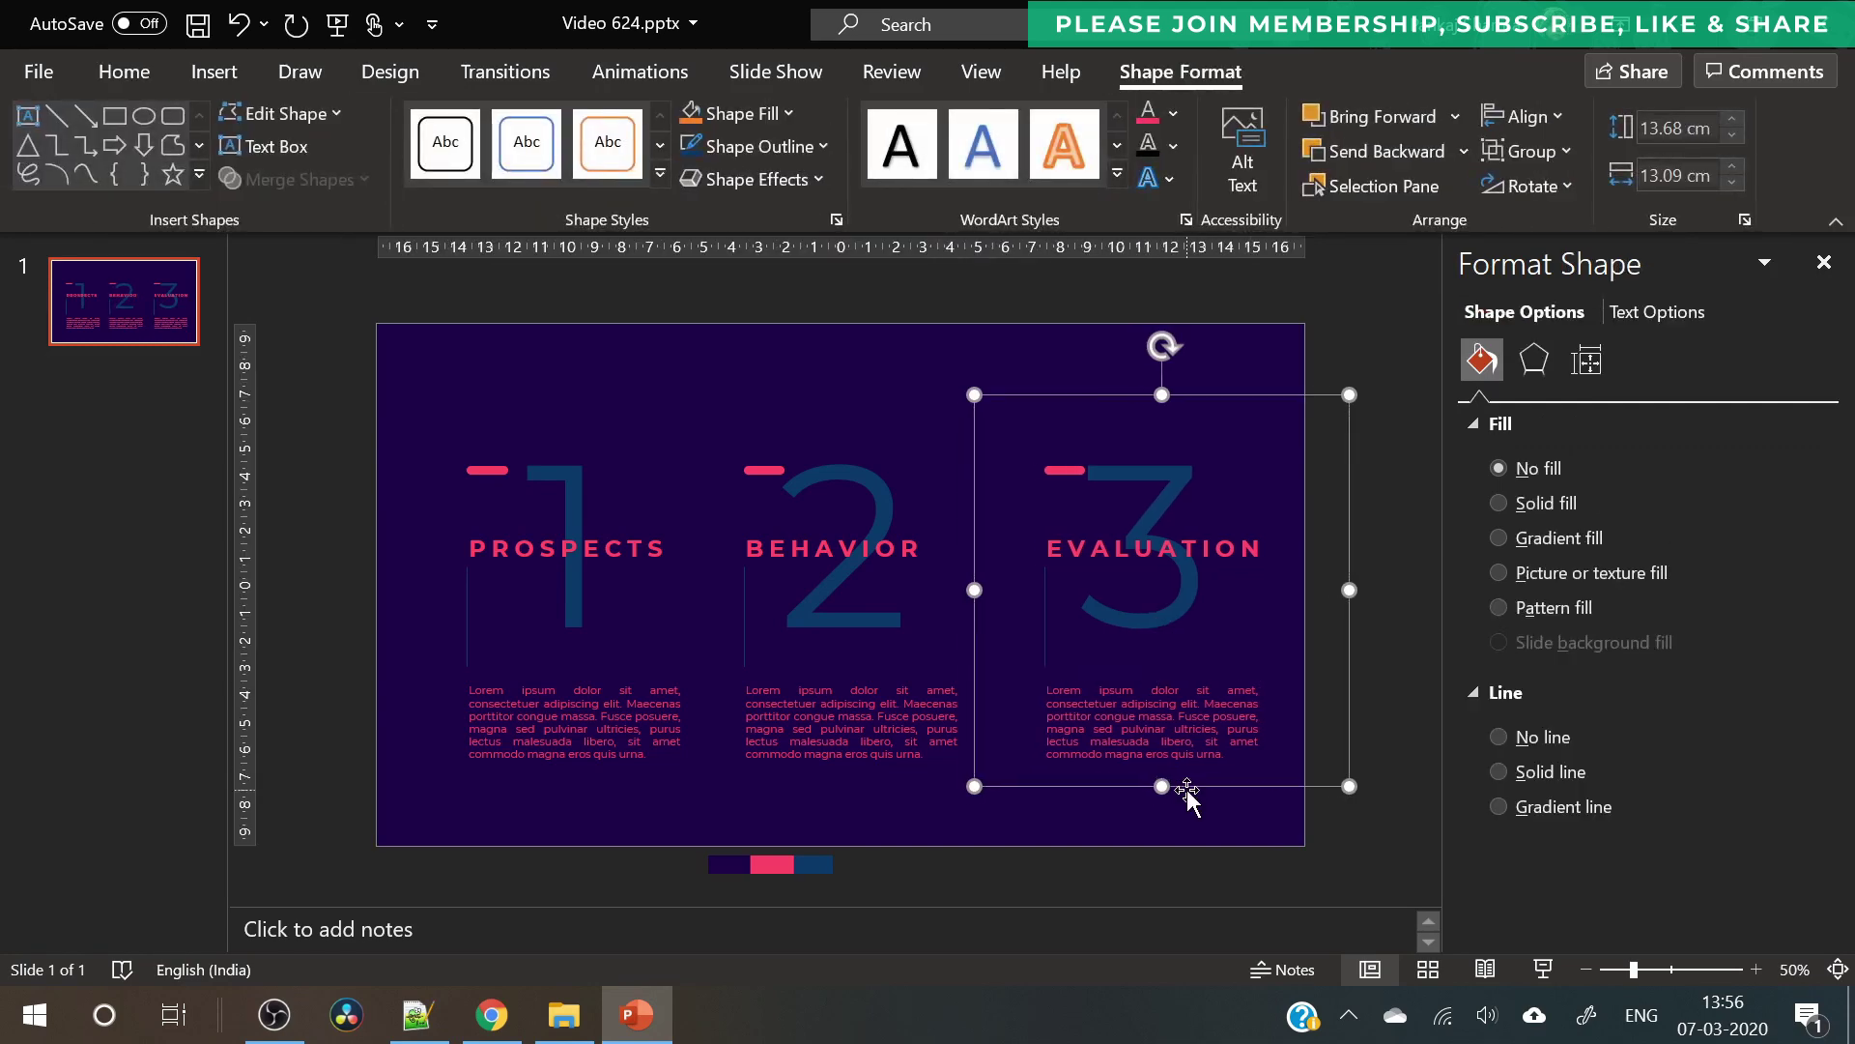
{"action": "left_click", "coordinate": [1139, 814]}
- Align the three pillars' tops and distribute them evenly horizontally
{"action": "left_click_drag", "start_coordinate": [324, 843], "coordinate": [1395, 295]}
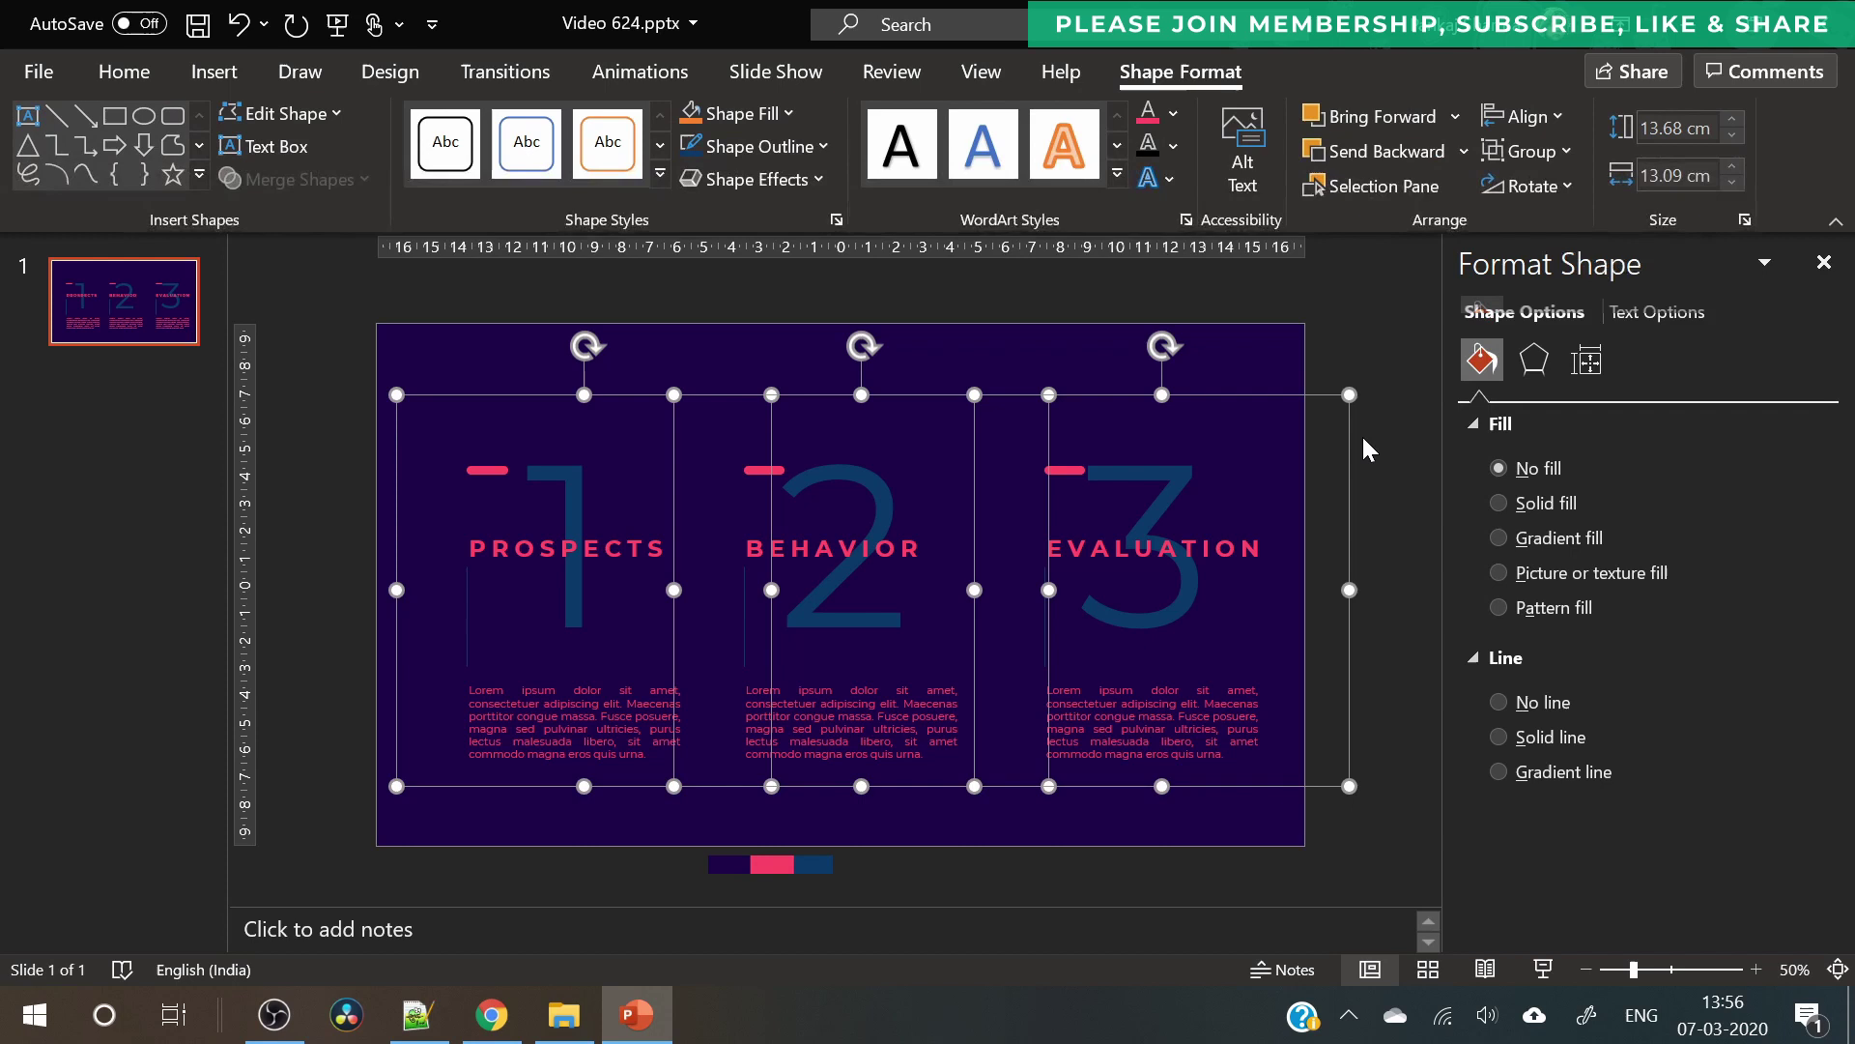
{"action": "left_click", "coordinate": [1546, 116]}
{"action": "left_click", "coordinate": [1597, 284]}
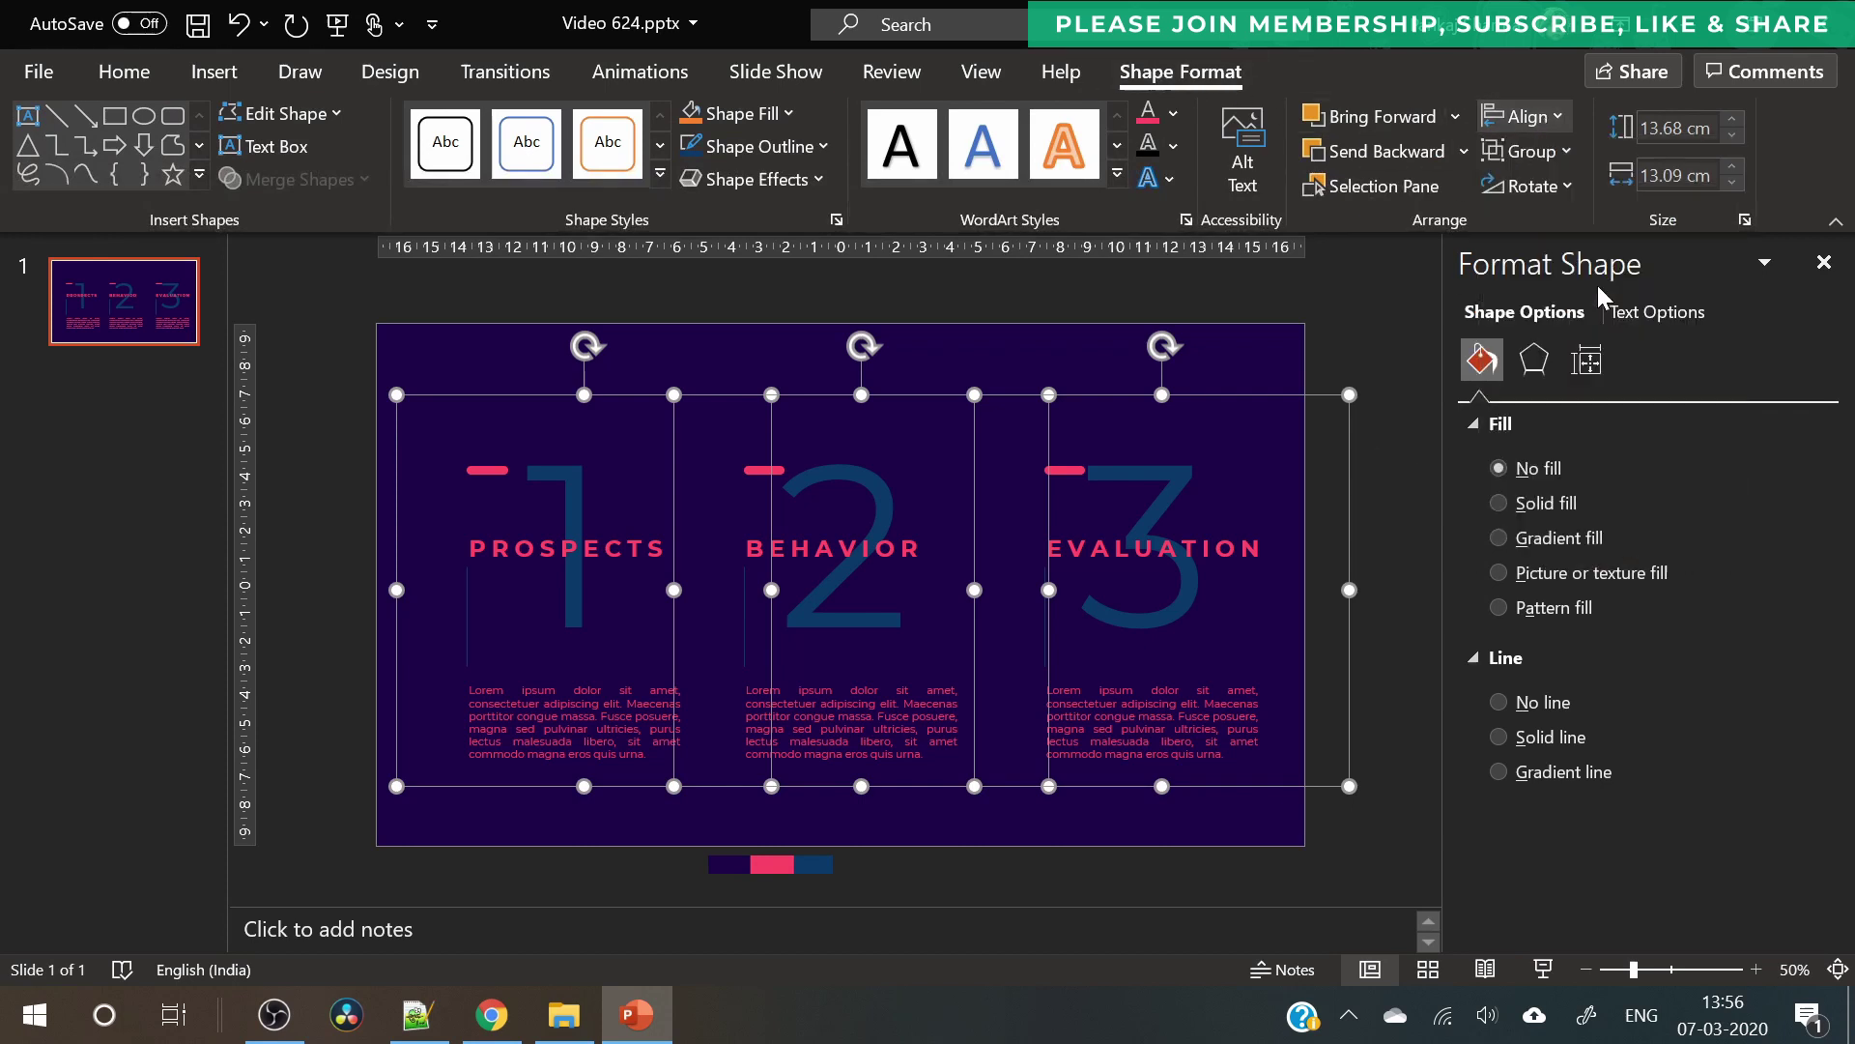
{"action": "left_click", "coordinate": [1519, 116]}
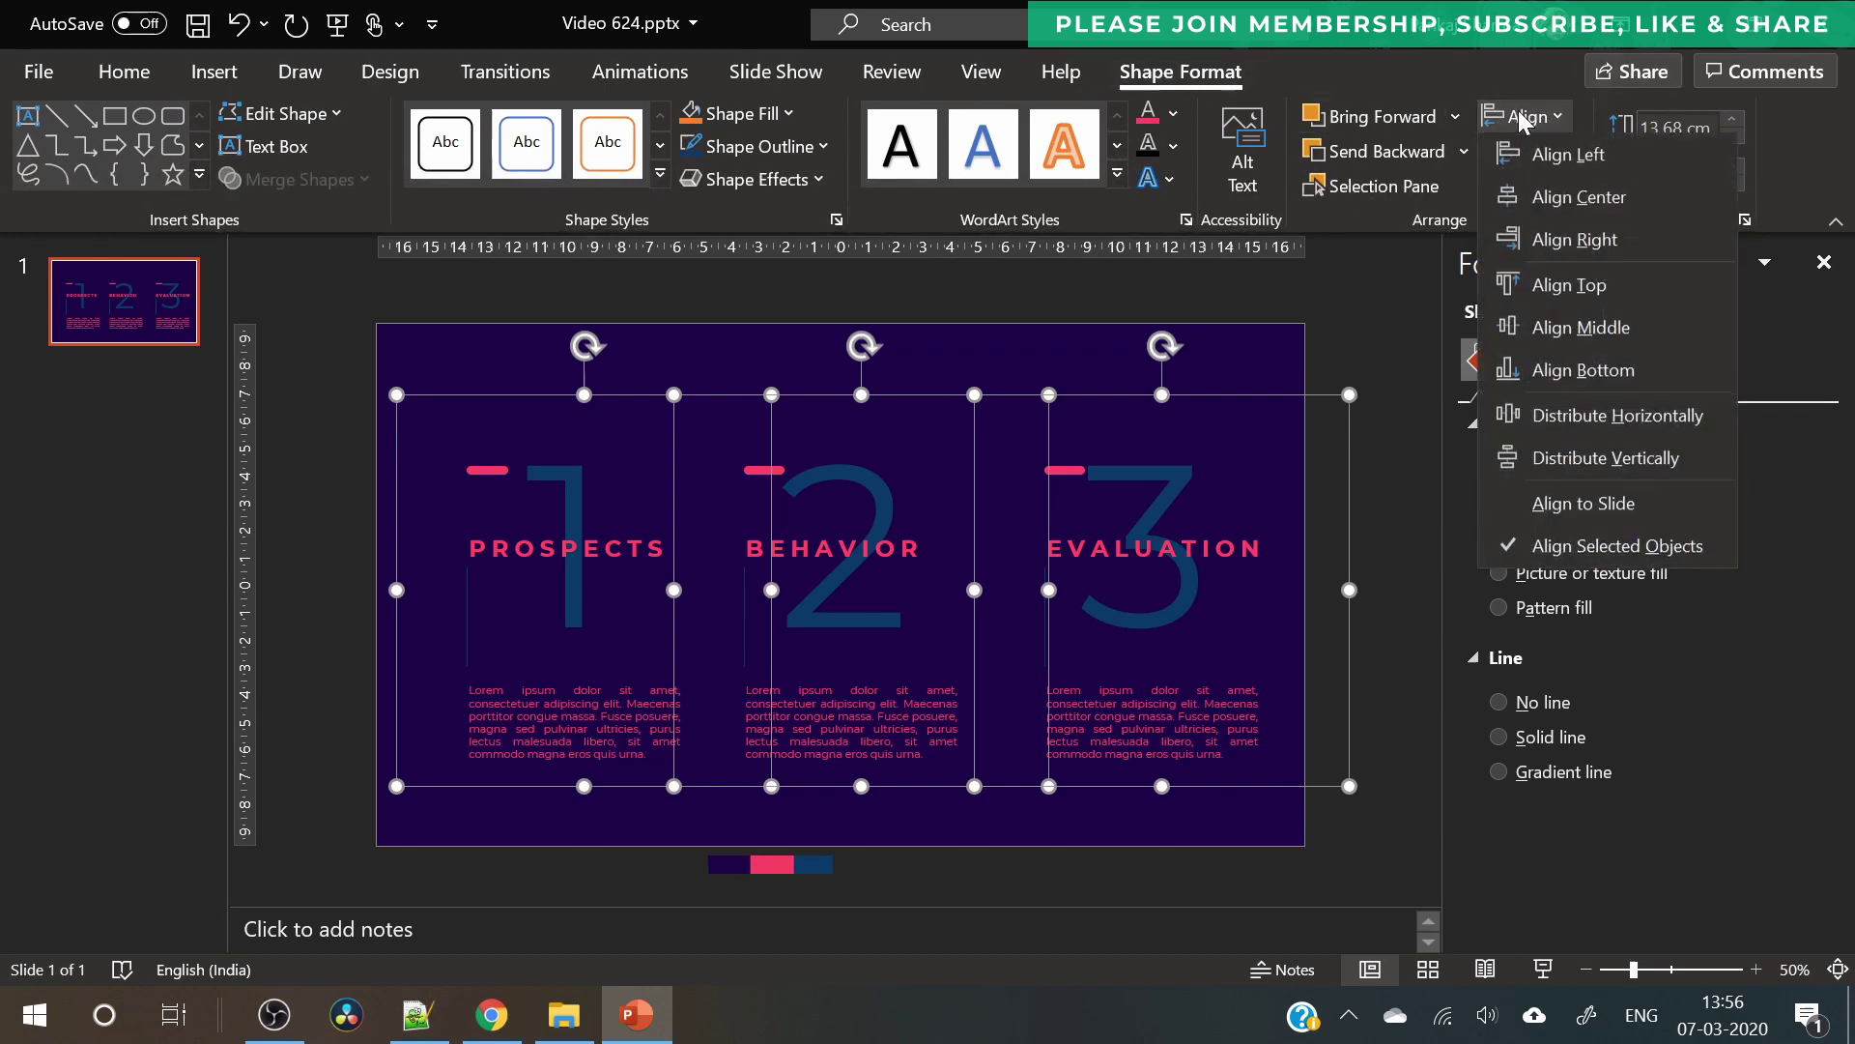
{"action": "left_click", "coordinate": [1633, 415]}
{"action": "left_click", "coordinate": [1169, 833]}
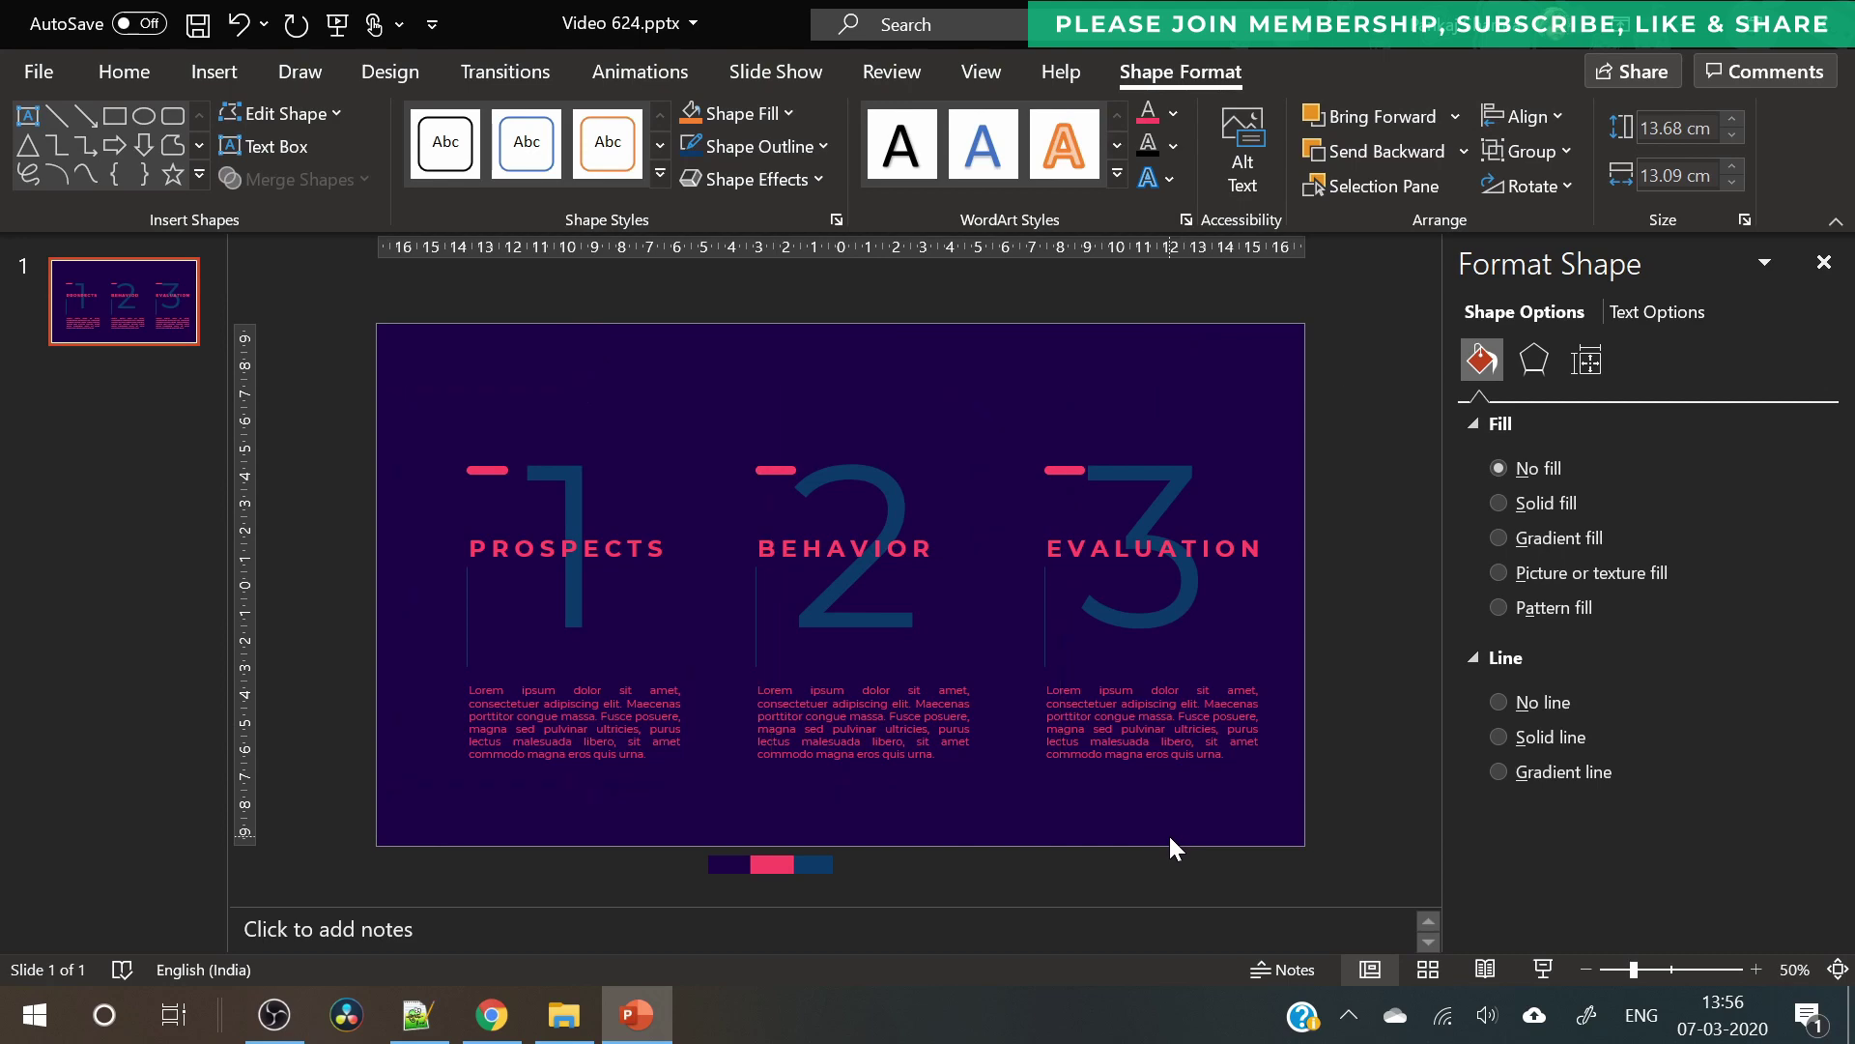
- Nudge each big numeral 1, 2 and 3 three arrow-key steps to the right
{"action": "left_click", "coordinate": [688, 646]}
{"action": "left_click", "coordinate": [629, 405]}
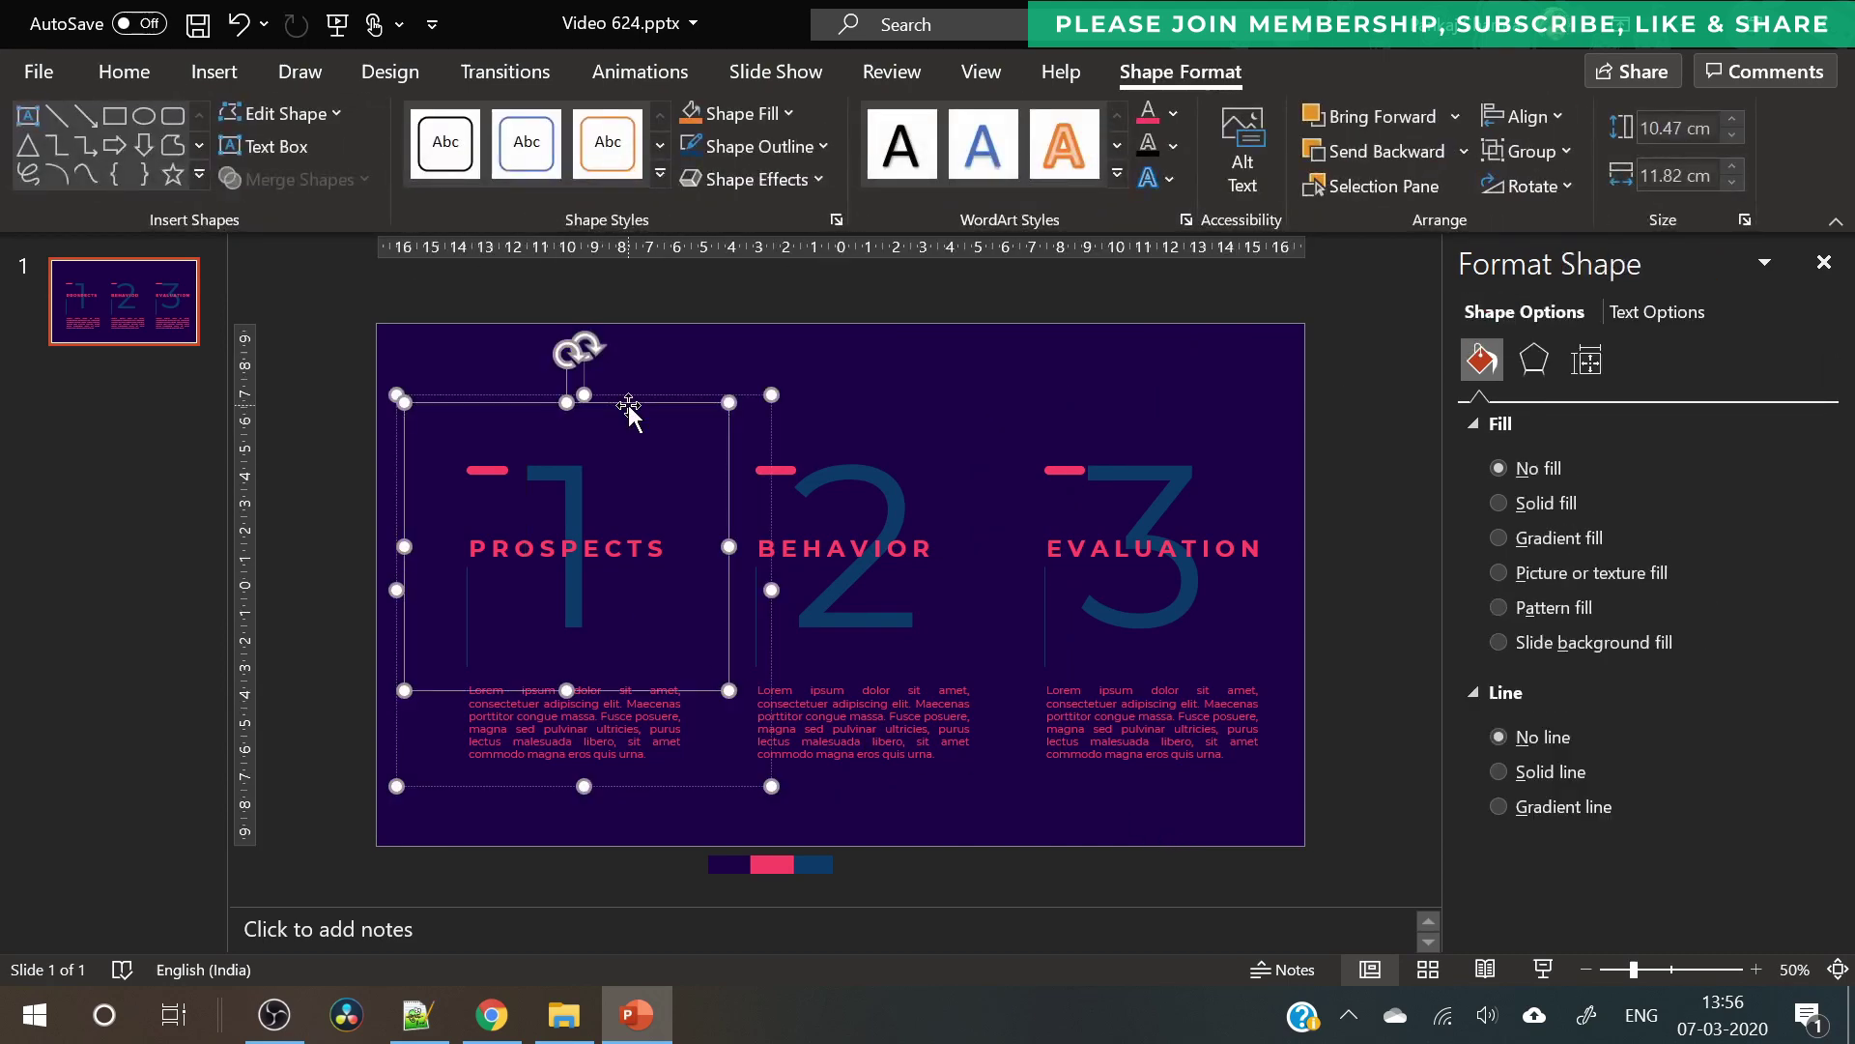
{"action": "key", "text": "Right"}
{"action": "key", "text": "Right"}
{"action": "key", "text": "Right"}
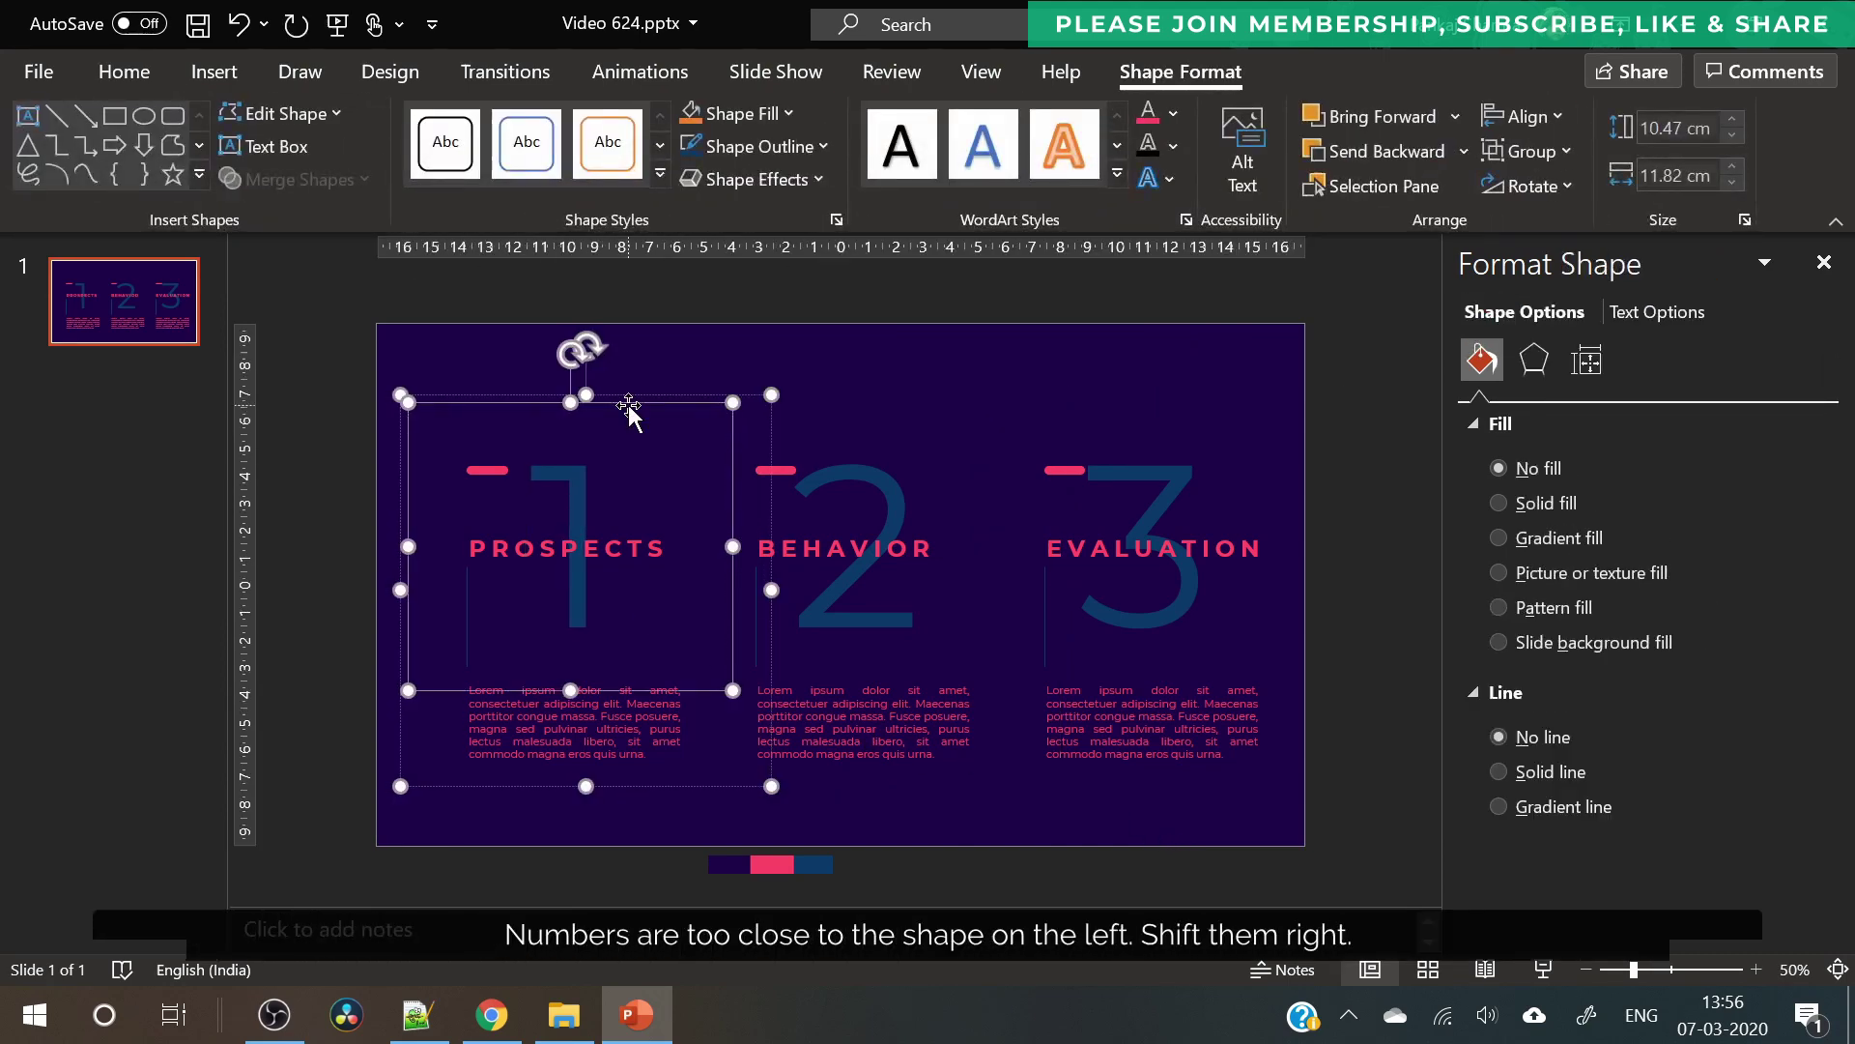
{"action": "key", "text": "Right"}
{"action": "key", "text": "Right"}
{"action": "key", "text": "Right"}
{"action": "key", "text": "Right"}
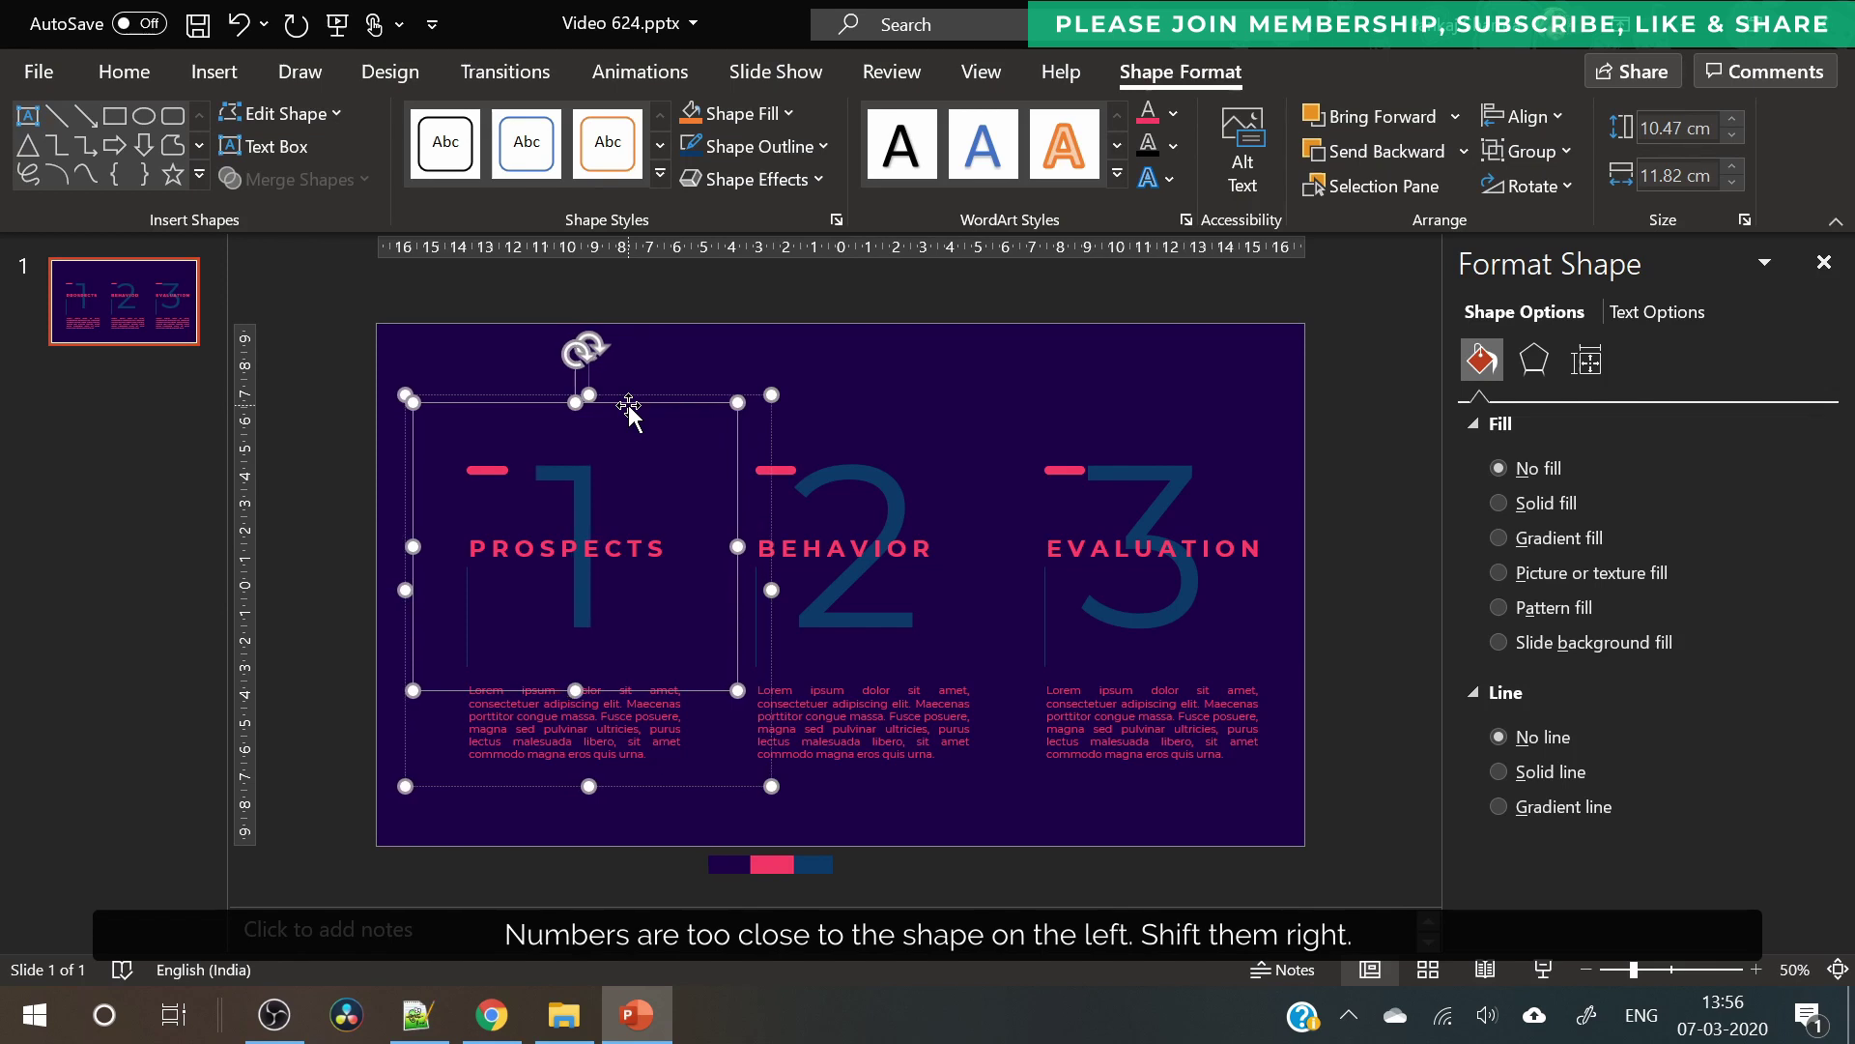
{"action": "key", "text": "Right"}
{"action": "key", "text": "Right"}
{"action": "key", "text": "Right"}
{"action": "key", "text": "Right"}
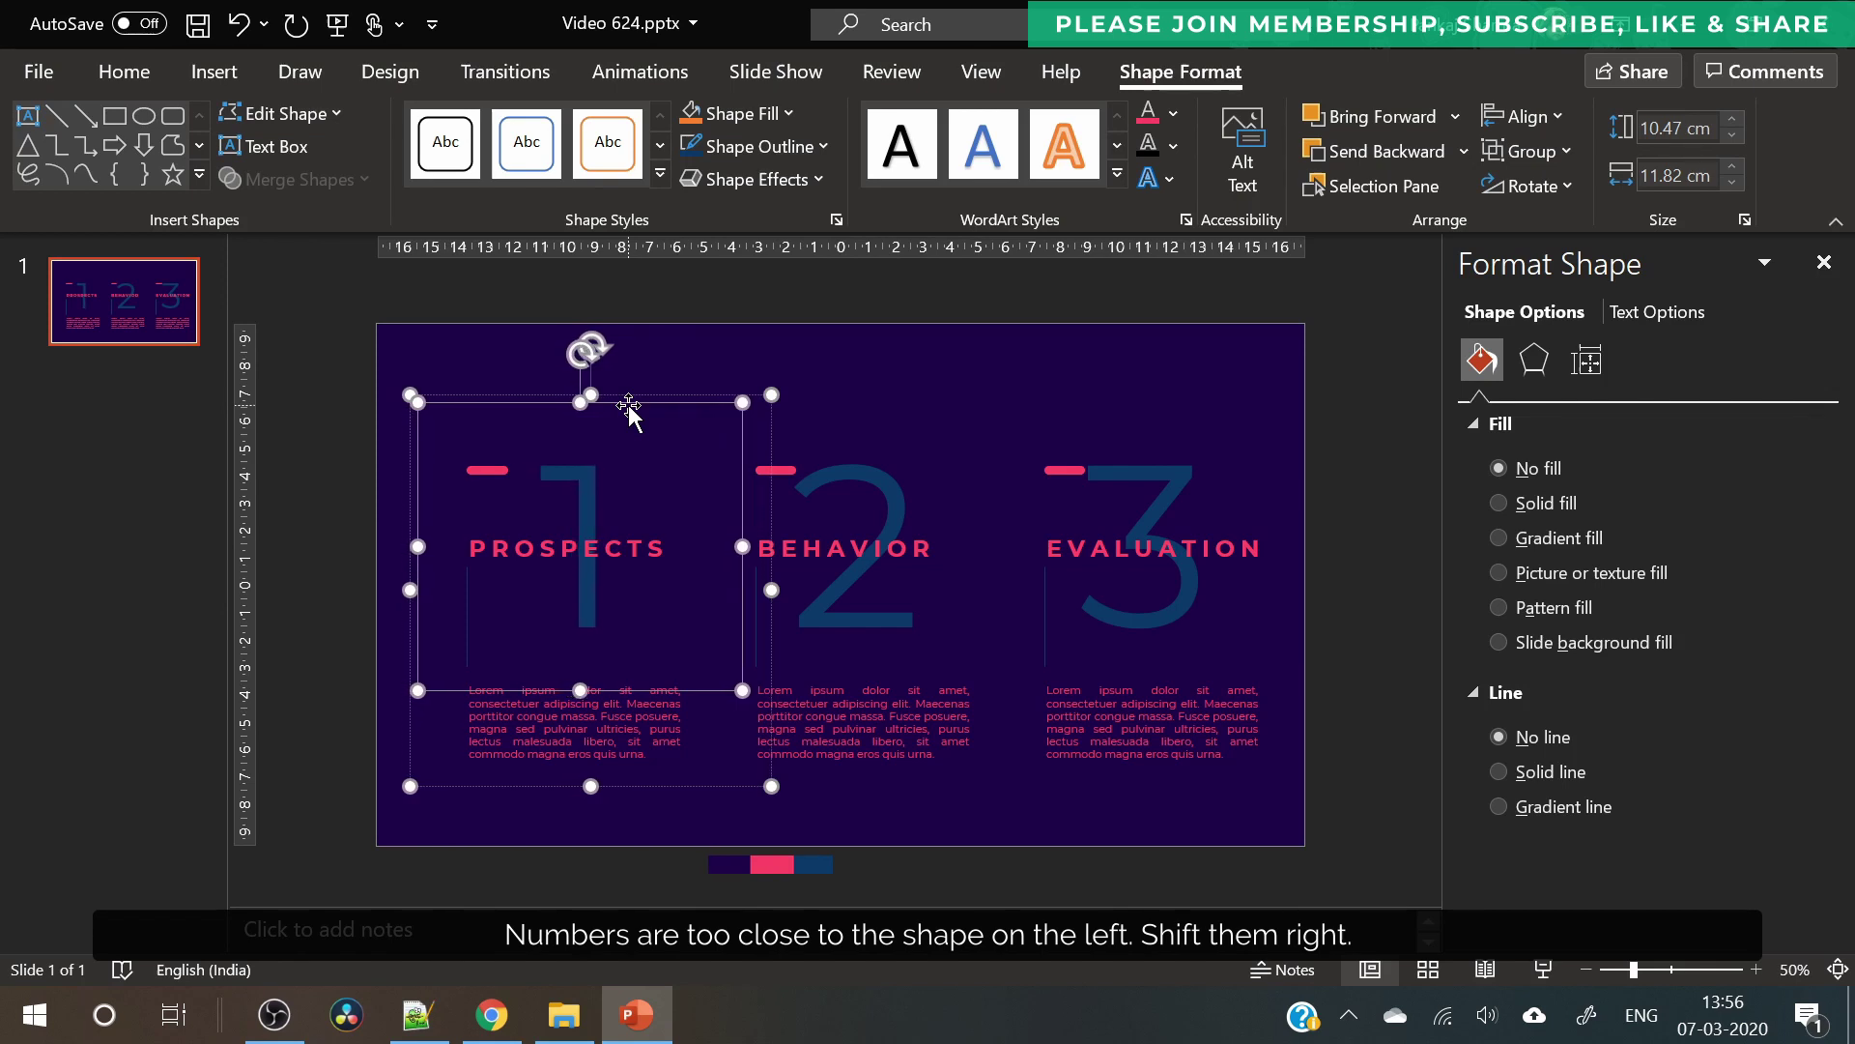
{"action": "key", "text": "Tab"}
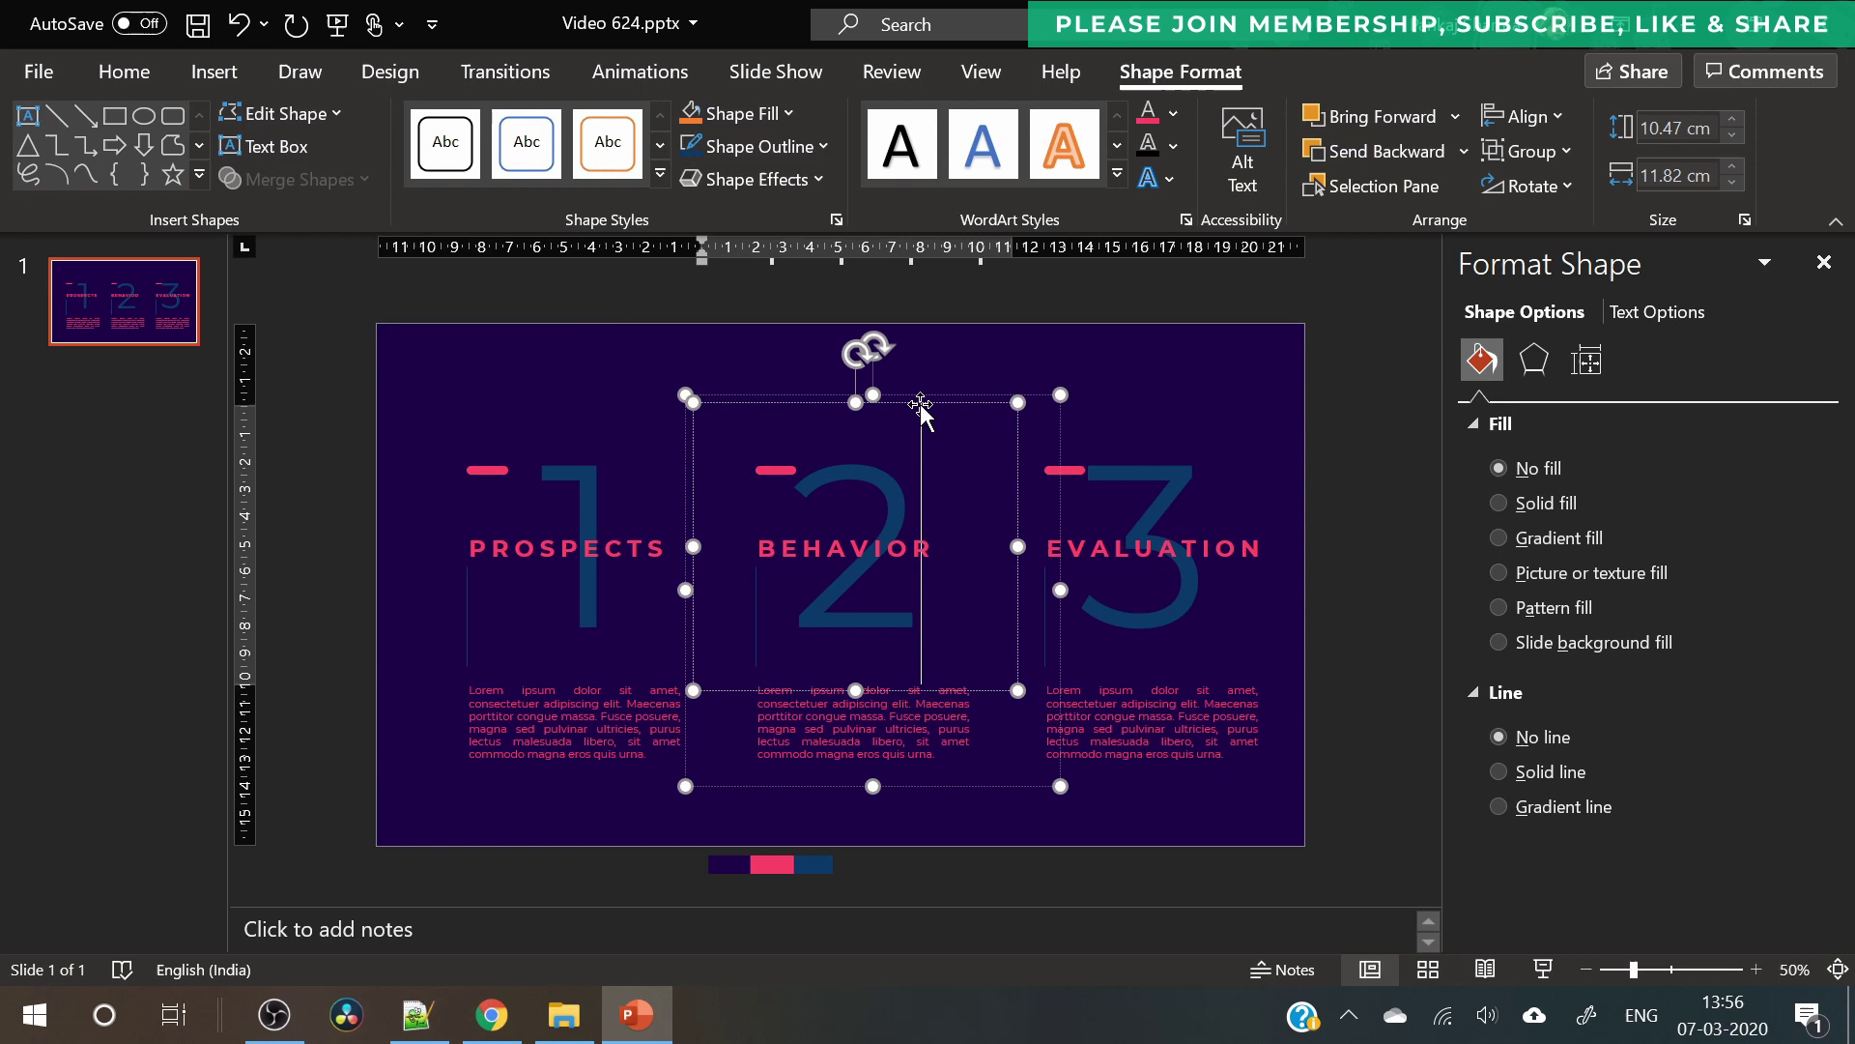
{"action": "key", "text": "Right"}
{"action": "key", "text": "Right"}
{"action": "key", "text": "Right"}
{"action": "key", "text": "Right"}
{"action": "key", "text": "Right"}
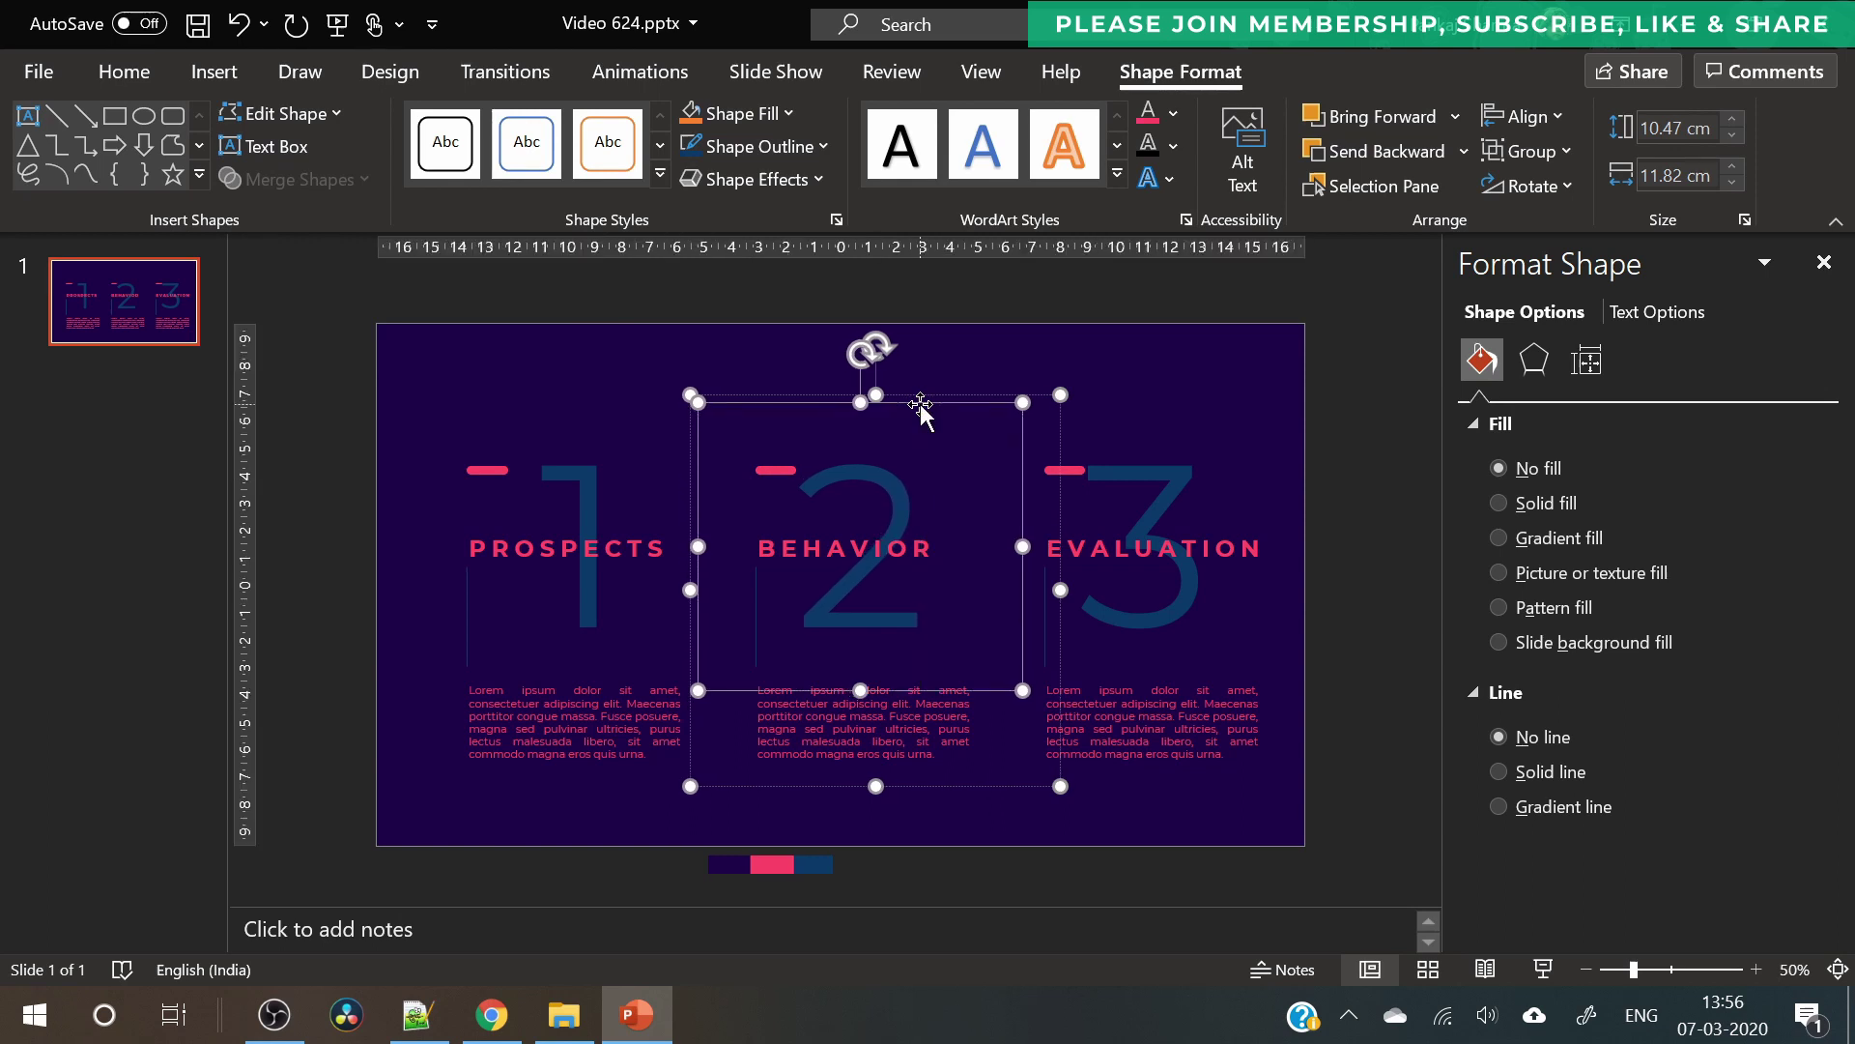
{"action": "key", "text": "Right"}
{"action": "key", "text": "Right"}
{"action": "key", "text": "Right"}
{"action": "key", "text": "Right"}
{"action": "key", "text": "Right"}
{"action": "key", "text": "Right"}
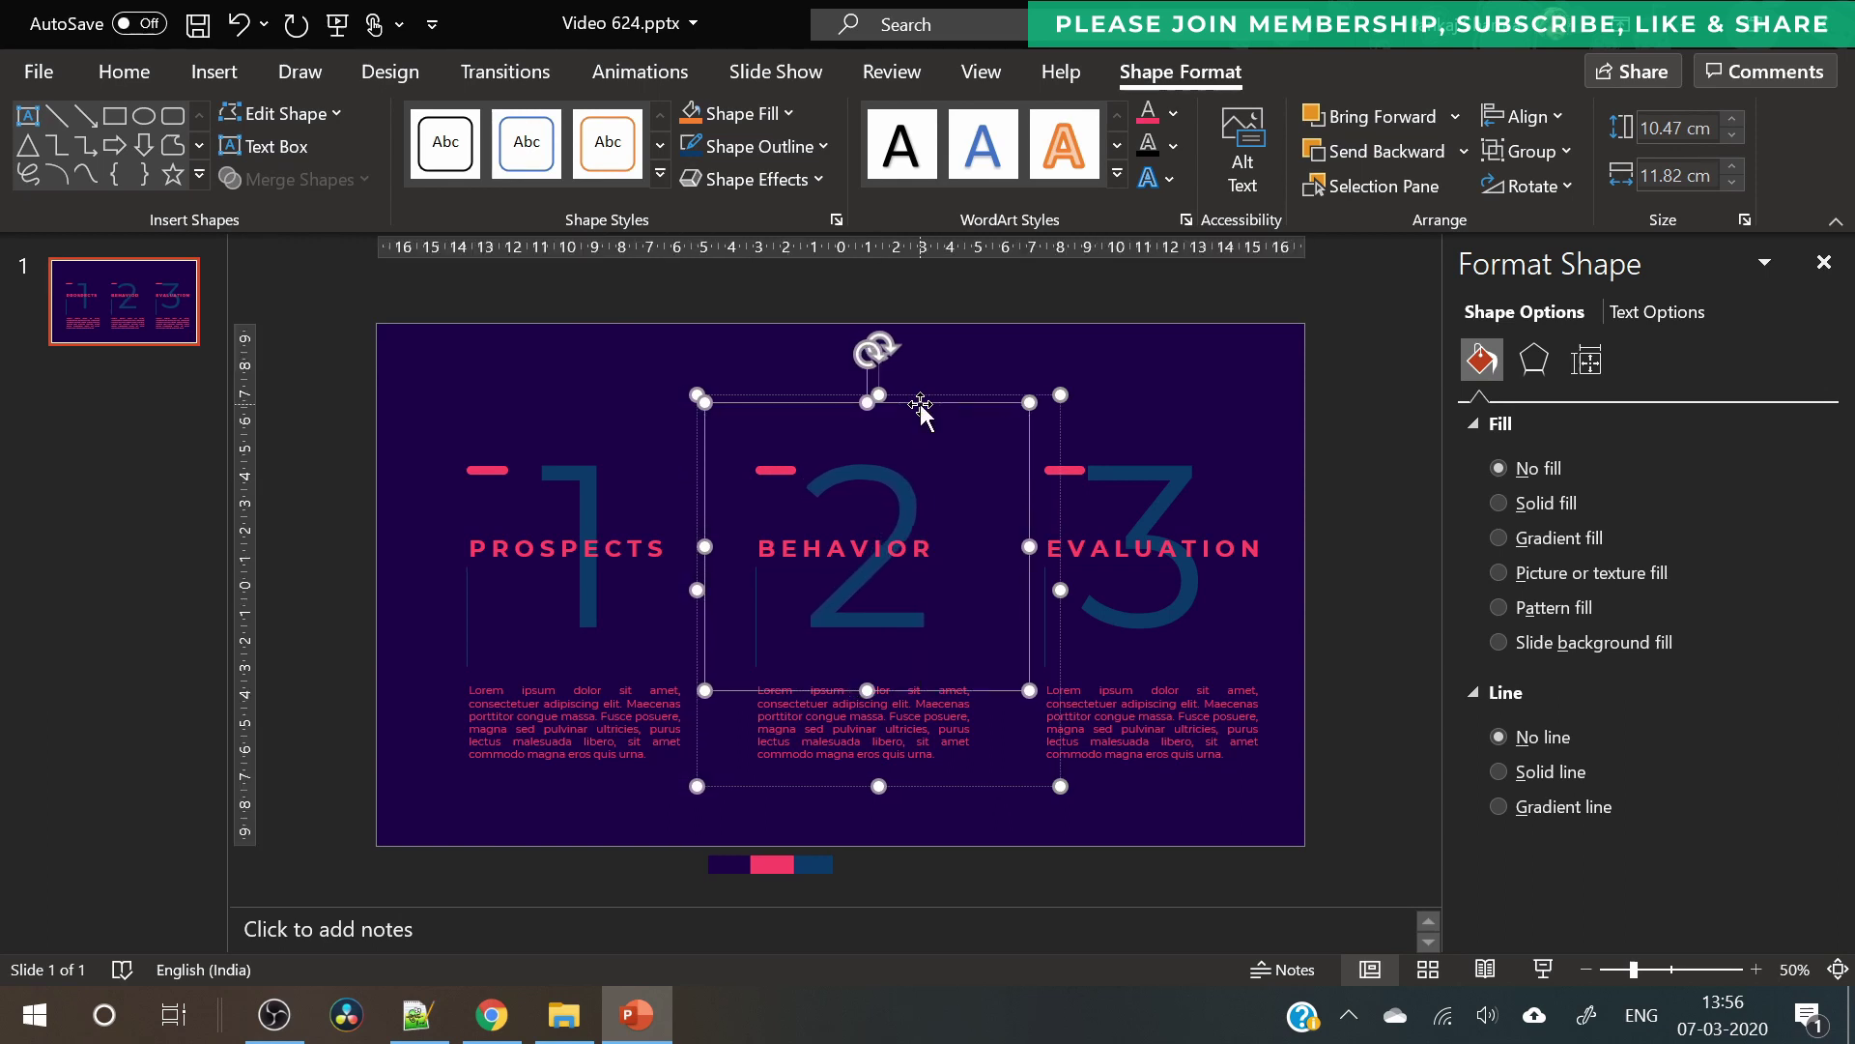
{"action": "key", "text": "Right"}
{"action": "key", "text": "Right"}
{"action": "key", "text": "Right"}
{"action": "key", "text": "Tab"}
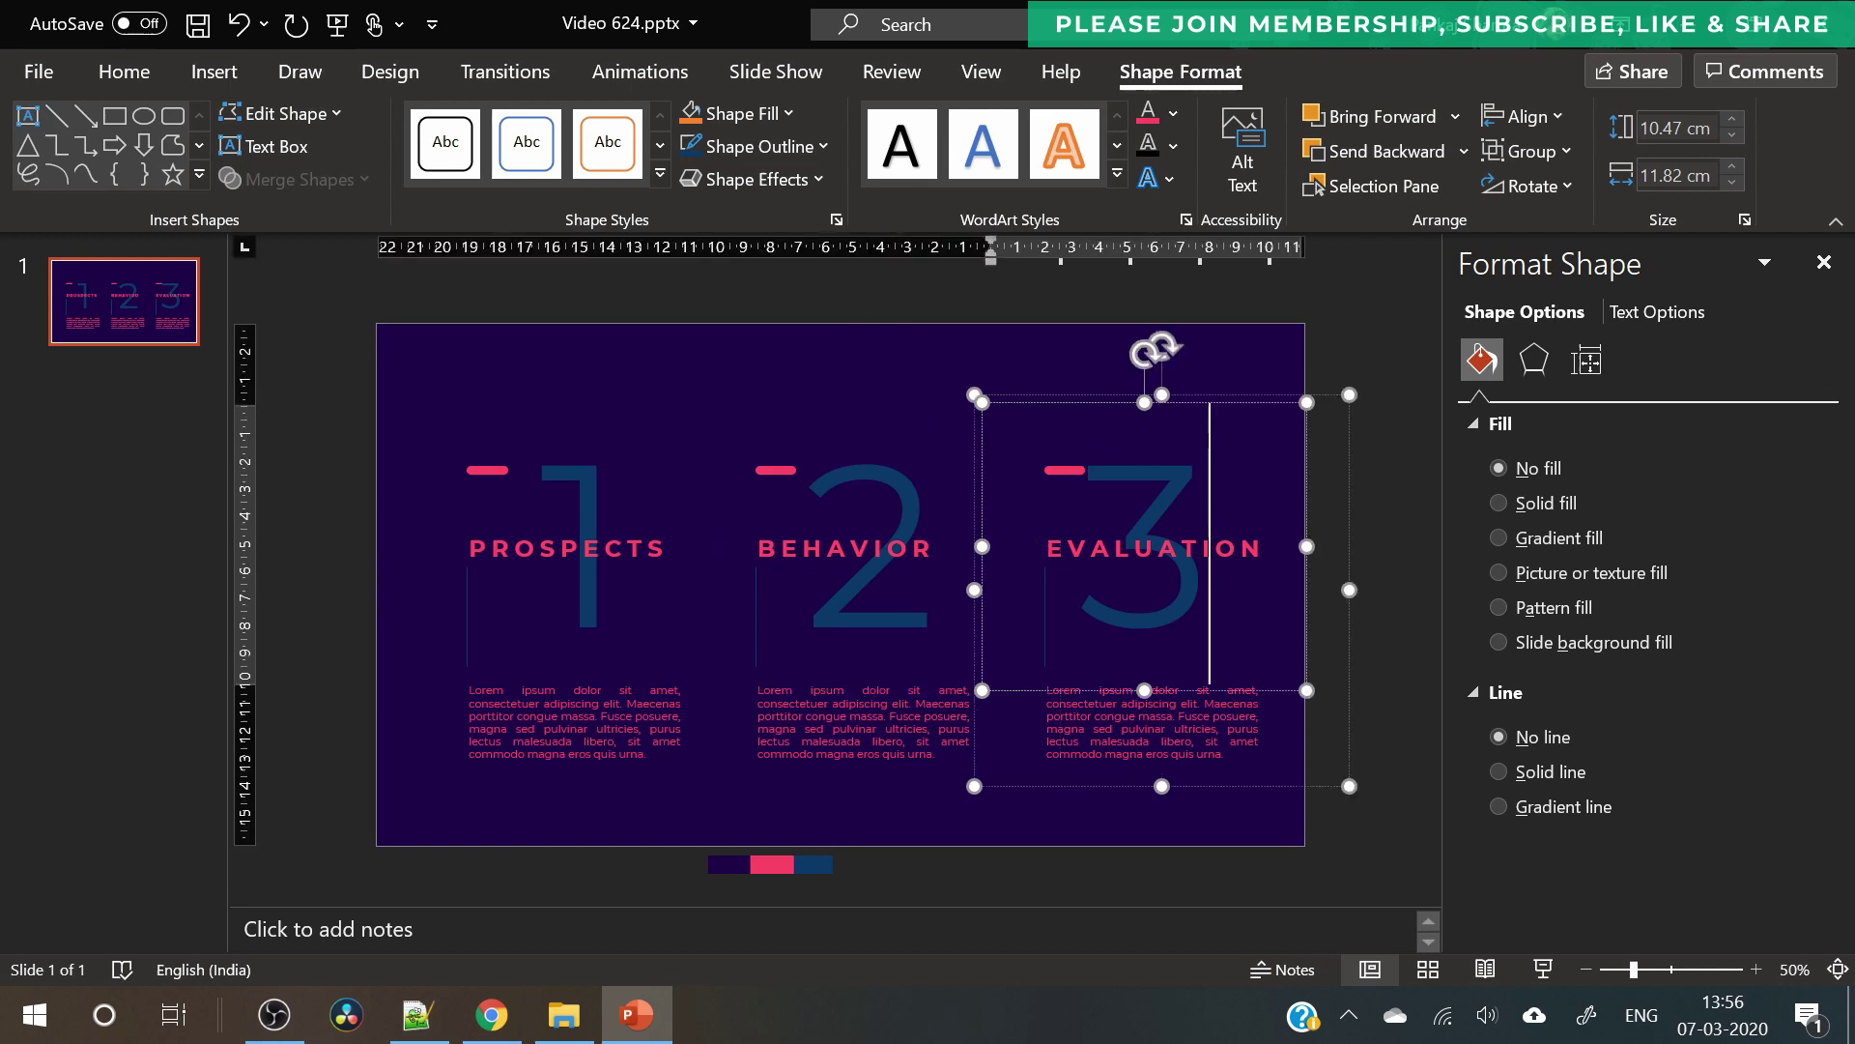
{"action": "key", "text": "Right"}
{"action": "key", "text": "Right"}
{"action": "key", "text": "Right"}
{"action": "key", "text": "Right"}
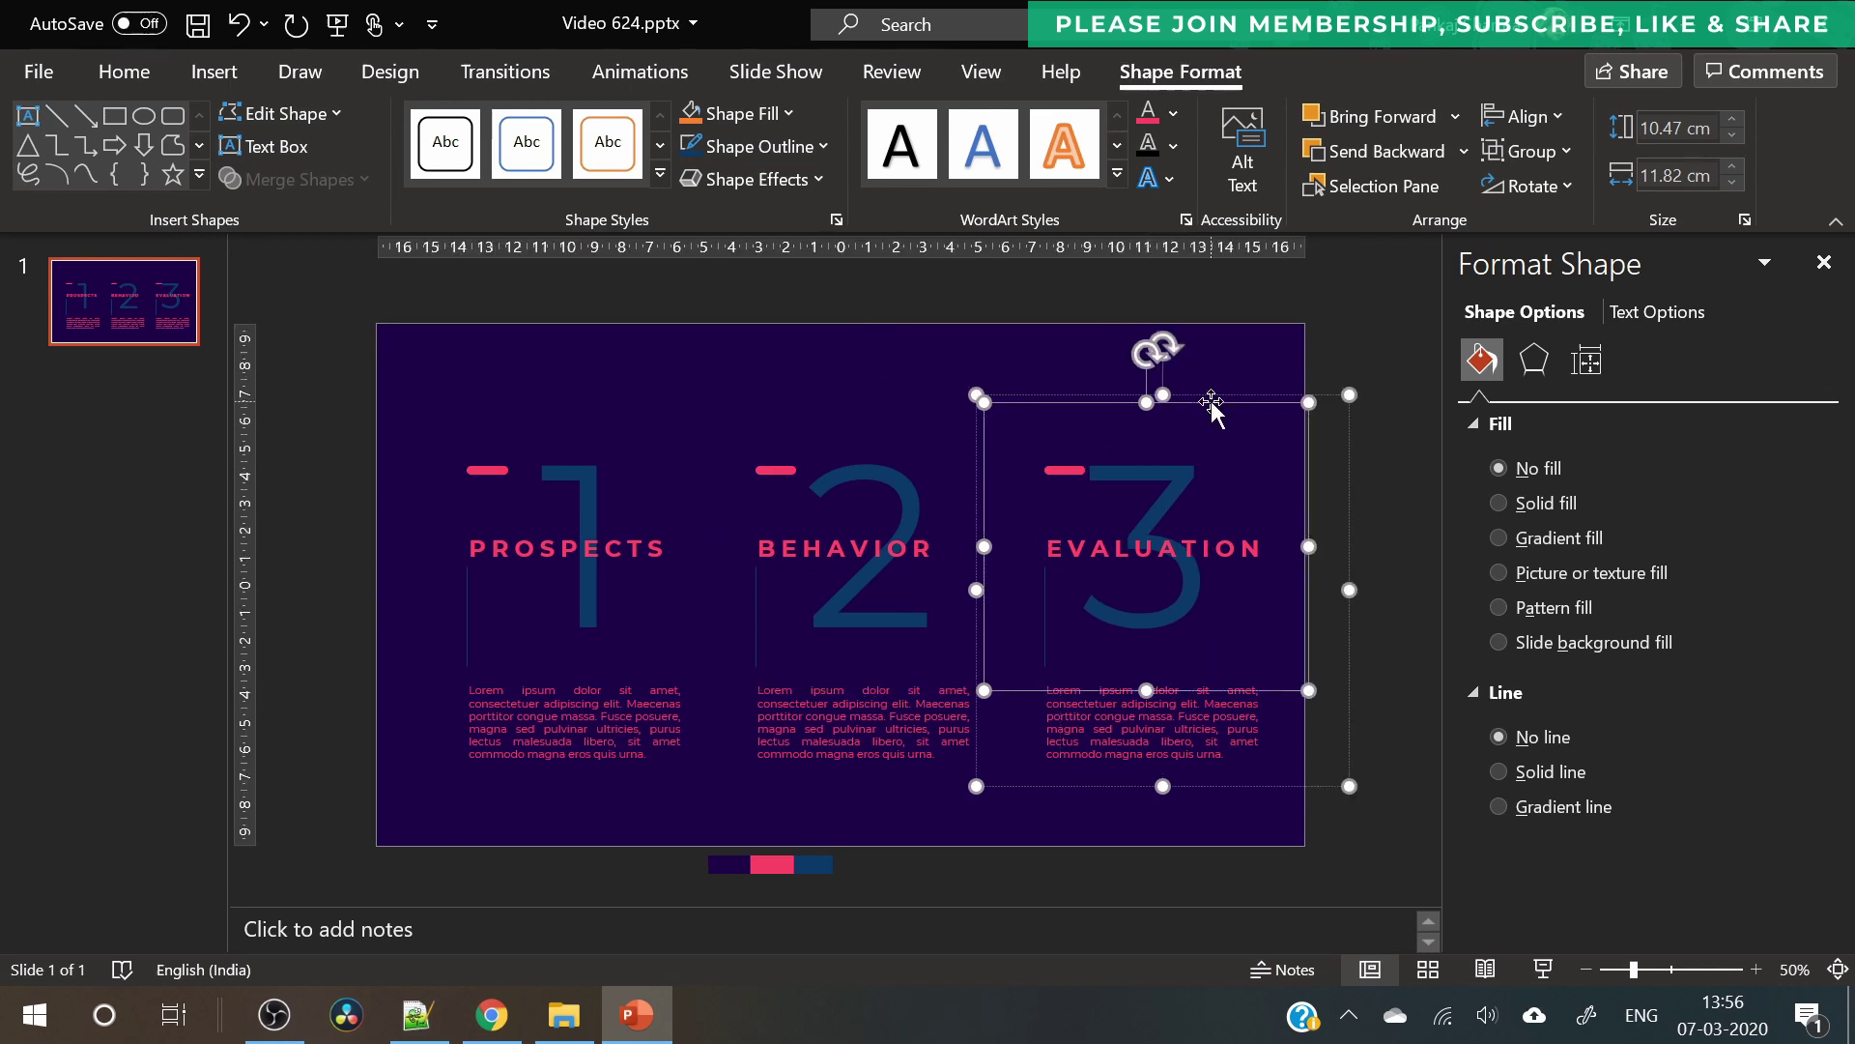
{"action": "key", "text": "Right"}
{"action": "key", "text": "Right"}
{"action": "key", "text": "Right"}
{"action": "key", "text": "Right"}
{"action": "key", "text": "Right"}
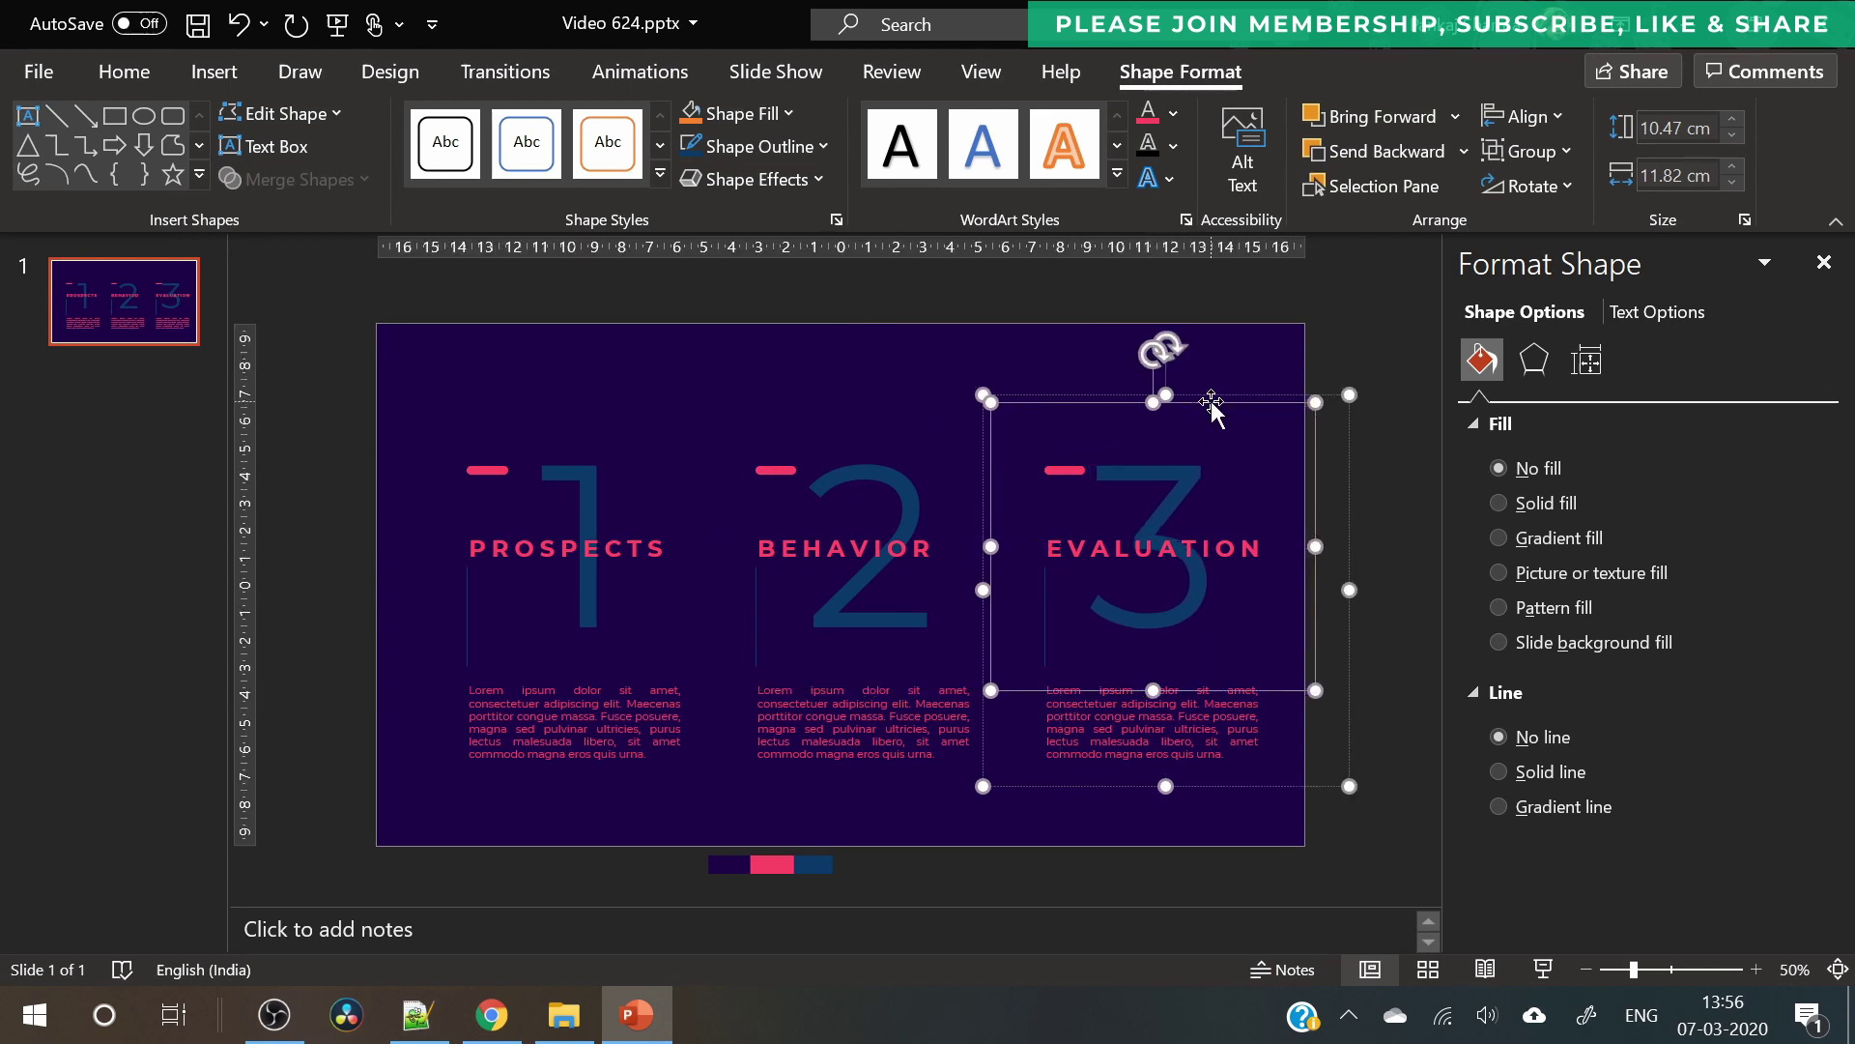
{"action": "key", "text": "Right"}
{"action": "key", "text": "Right"}
{"action": "key", "text": "Right"}
{"action": "key", "text": "Right"}
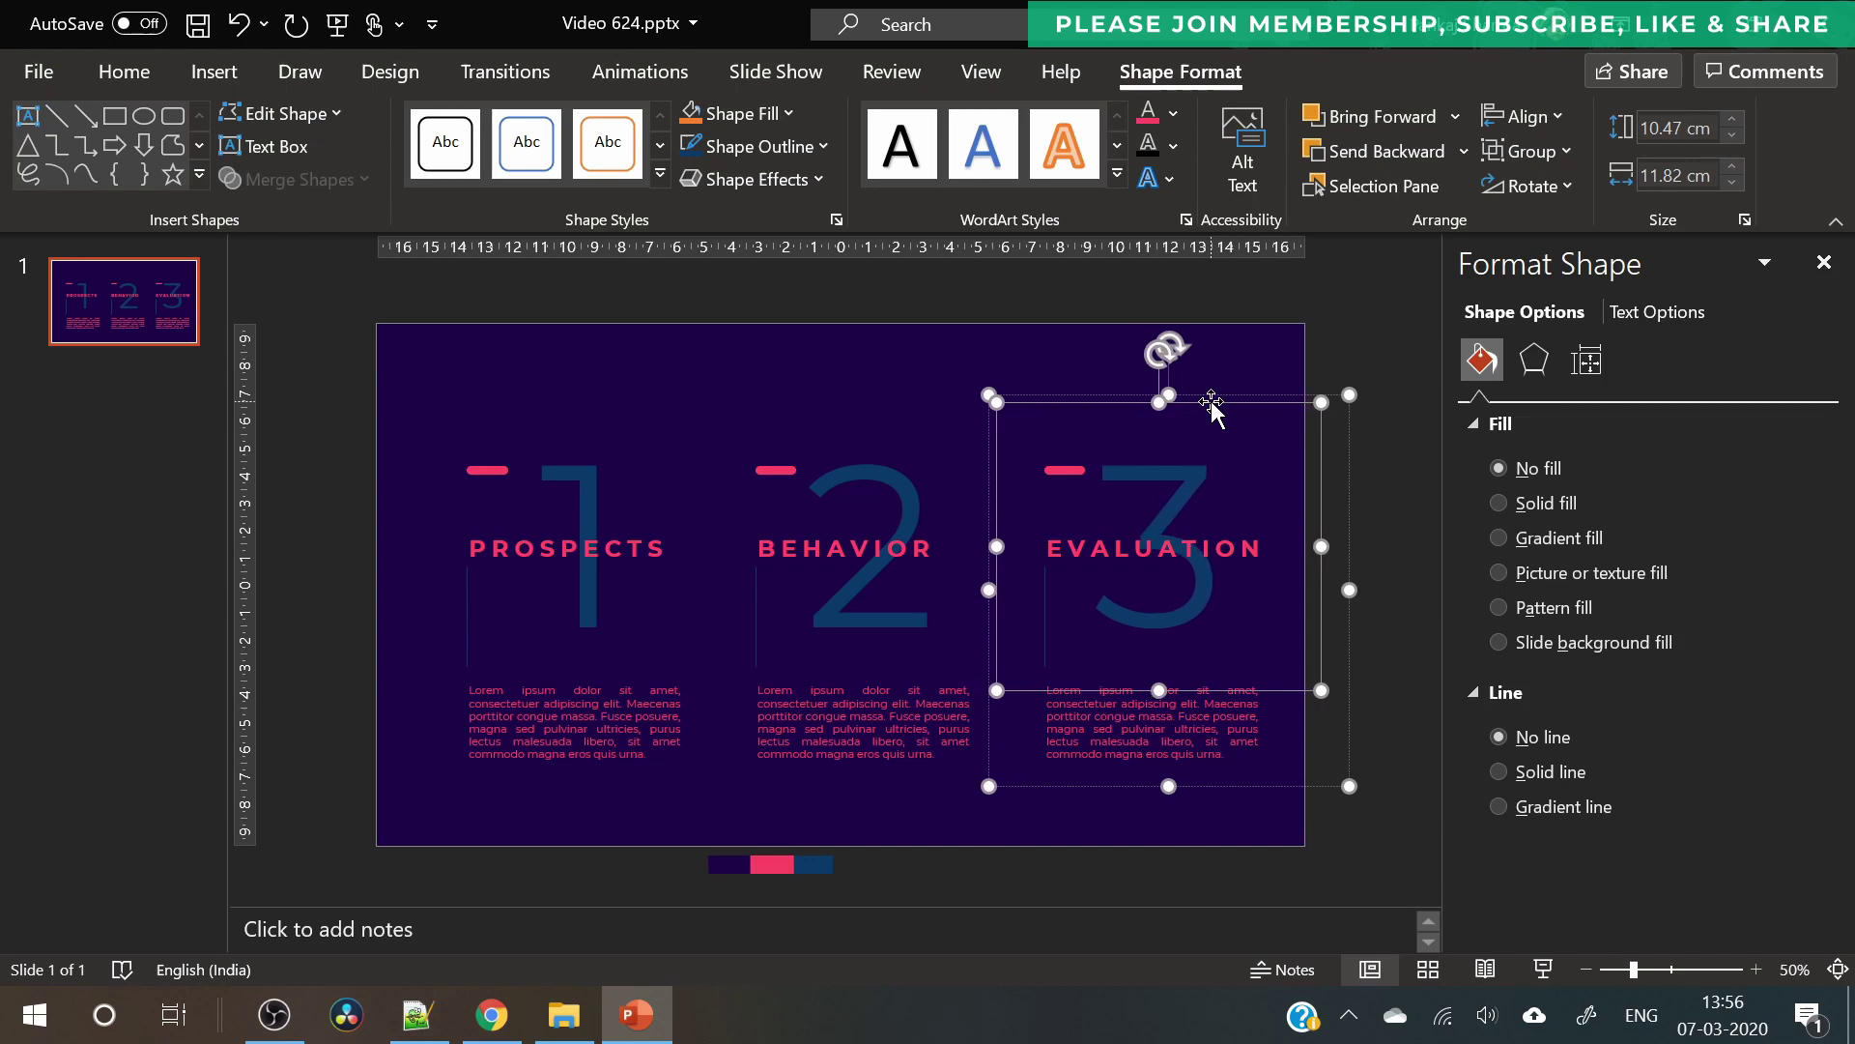
- Apply Bold from the Home tab to the big numerals 1, 2 and 3
{"action": "left_click", "coordinate": [570, 490]}
{"action": "double_click", "coordinate": [570, 490]}
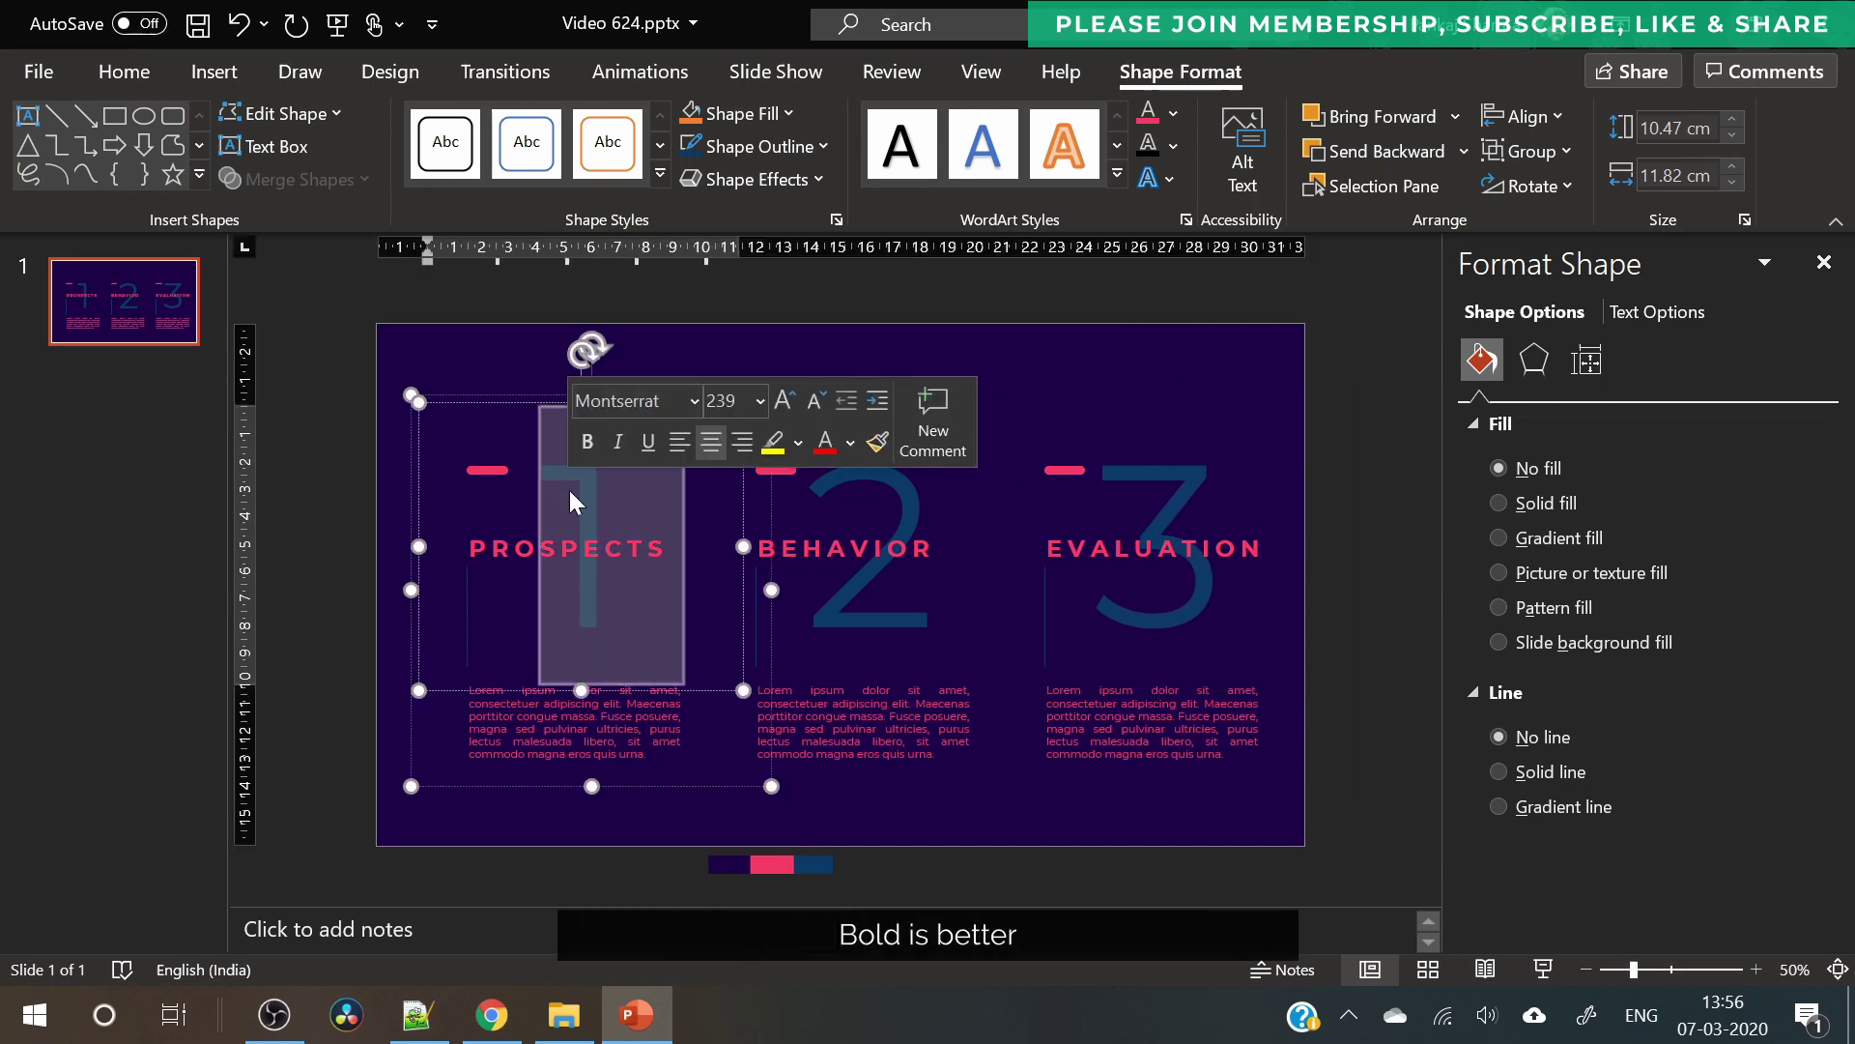
{"action": "left_click", "coordinate": [141, 82]}
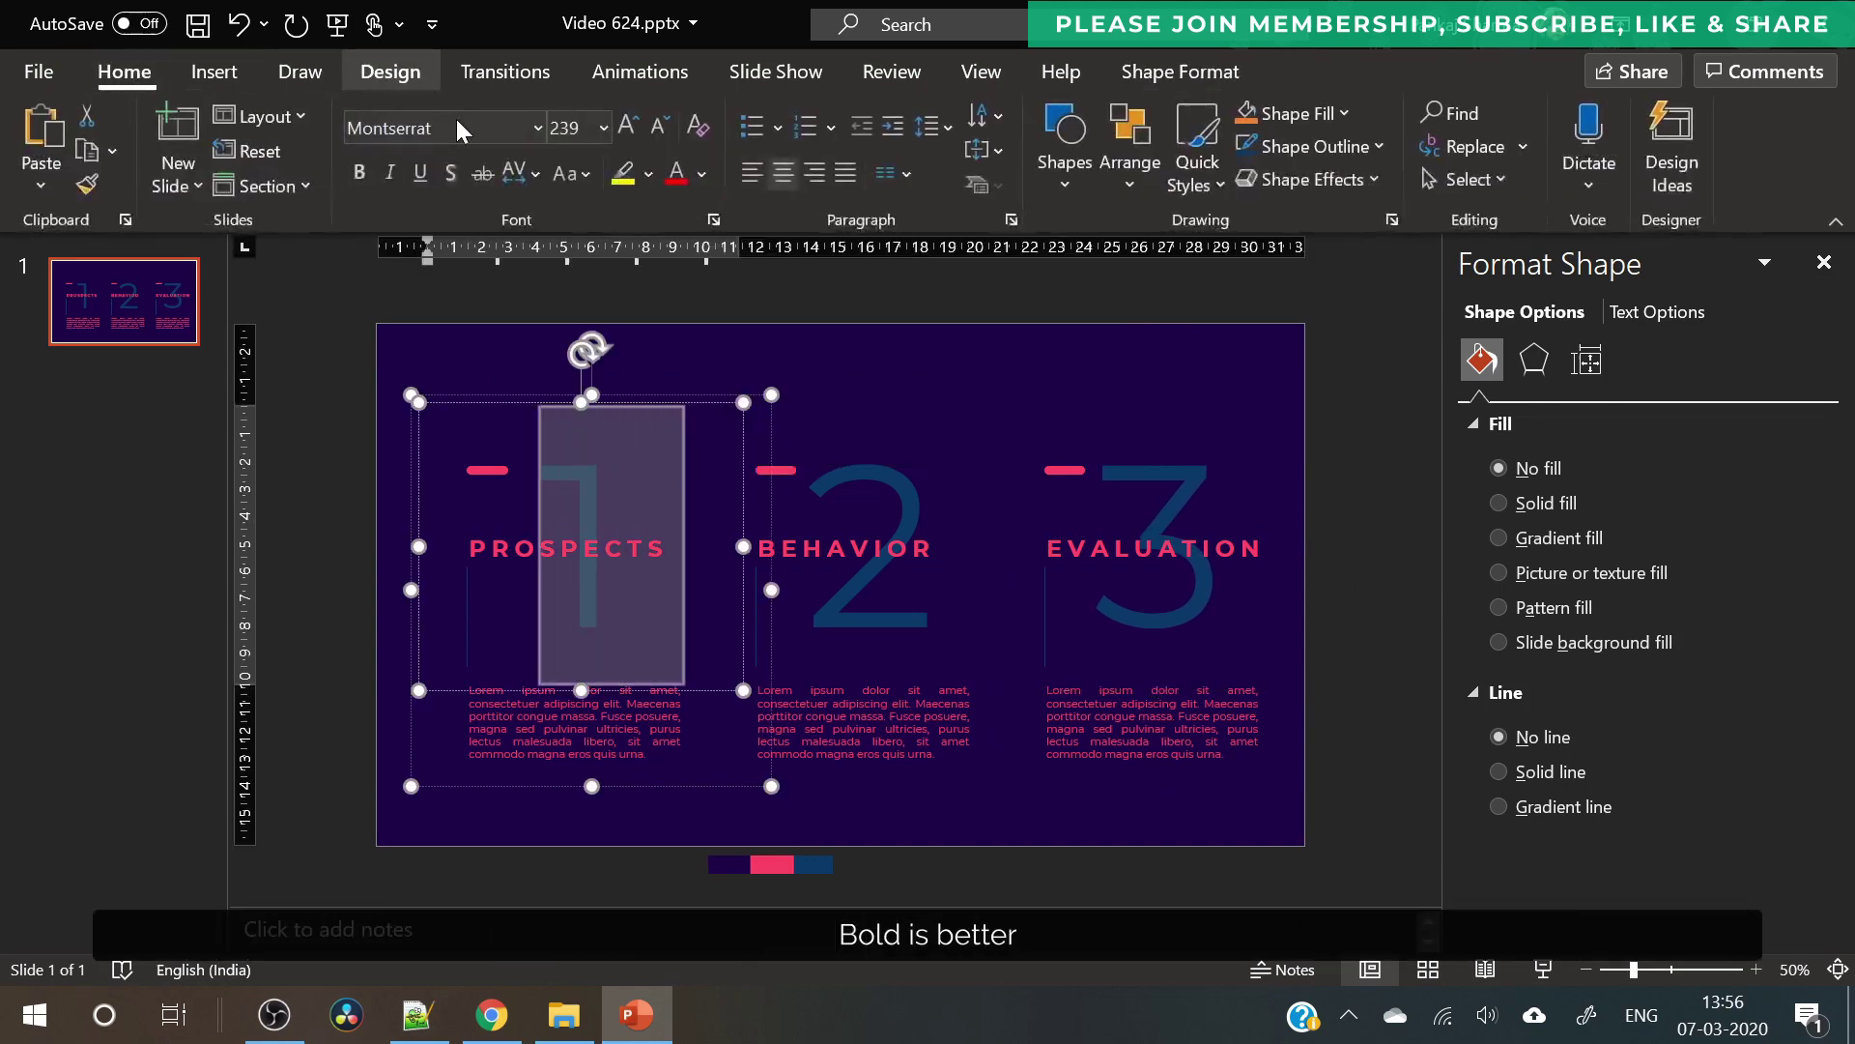
{"action": "left_click", "coordinate": [353, 174]}
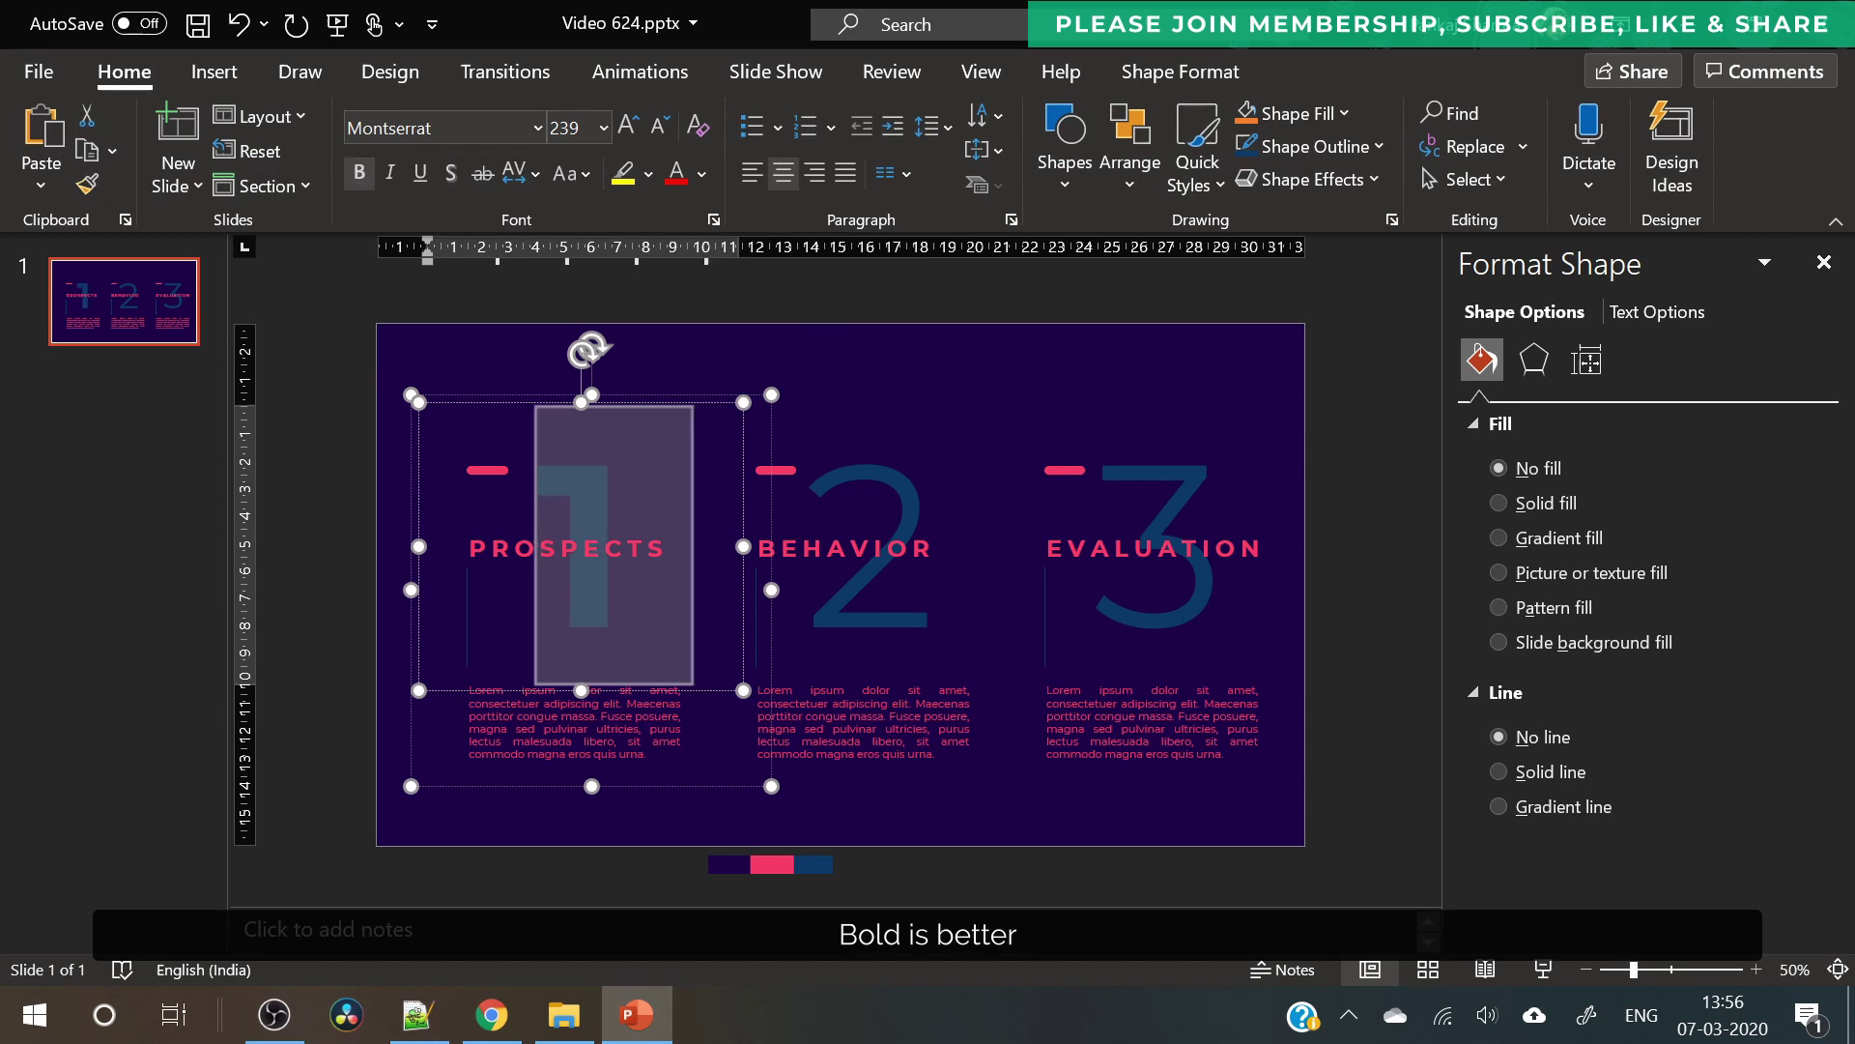
{"action": "double_click", "coordinate": [872, 486]}
{"action": "left_click", "coordinate": [358, 172]}
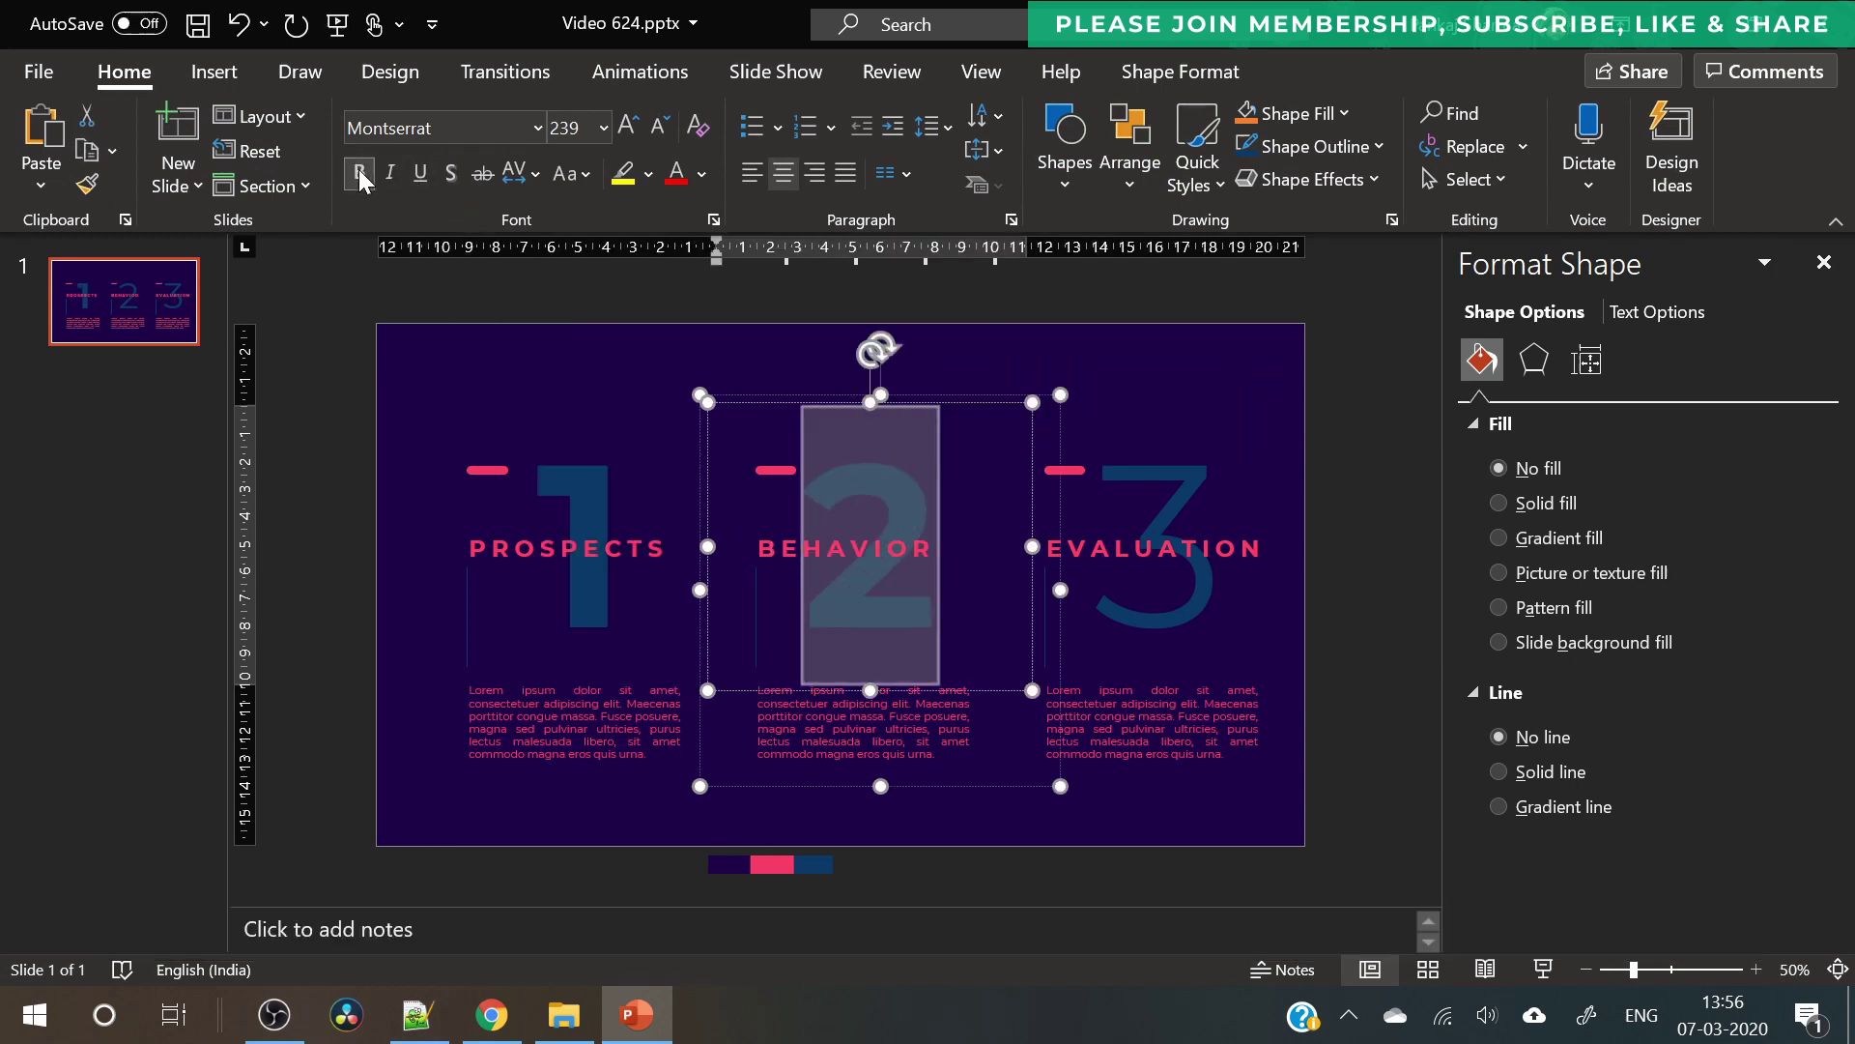
{"action": "double_click", "coordinate": [1233, 468]}
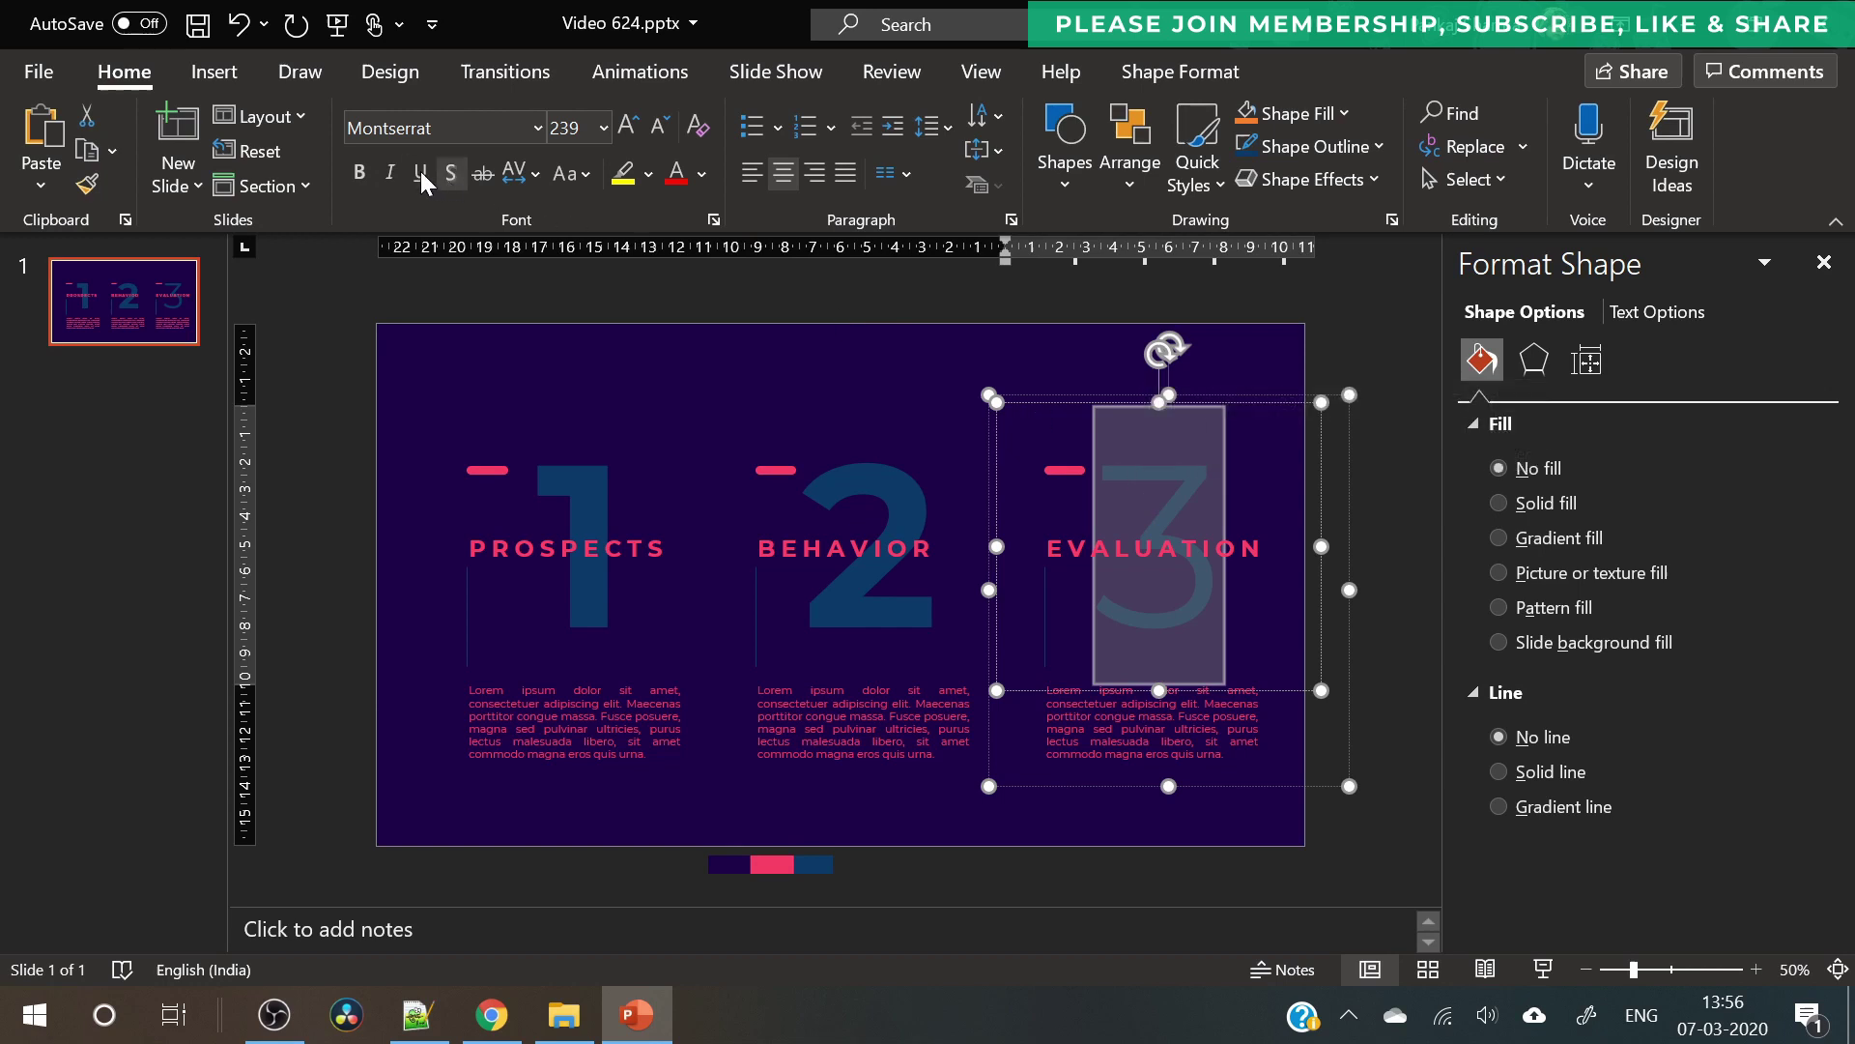
{"action": "left_click", "coordinate": [361, 175]}
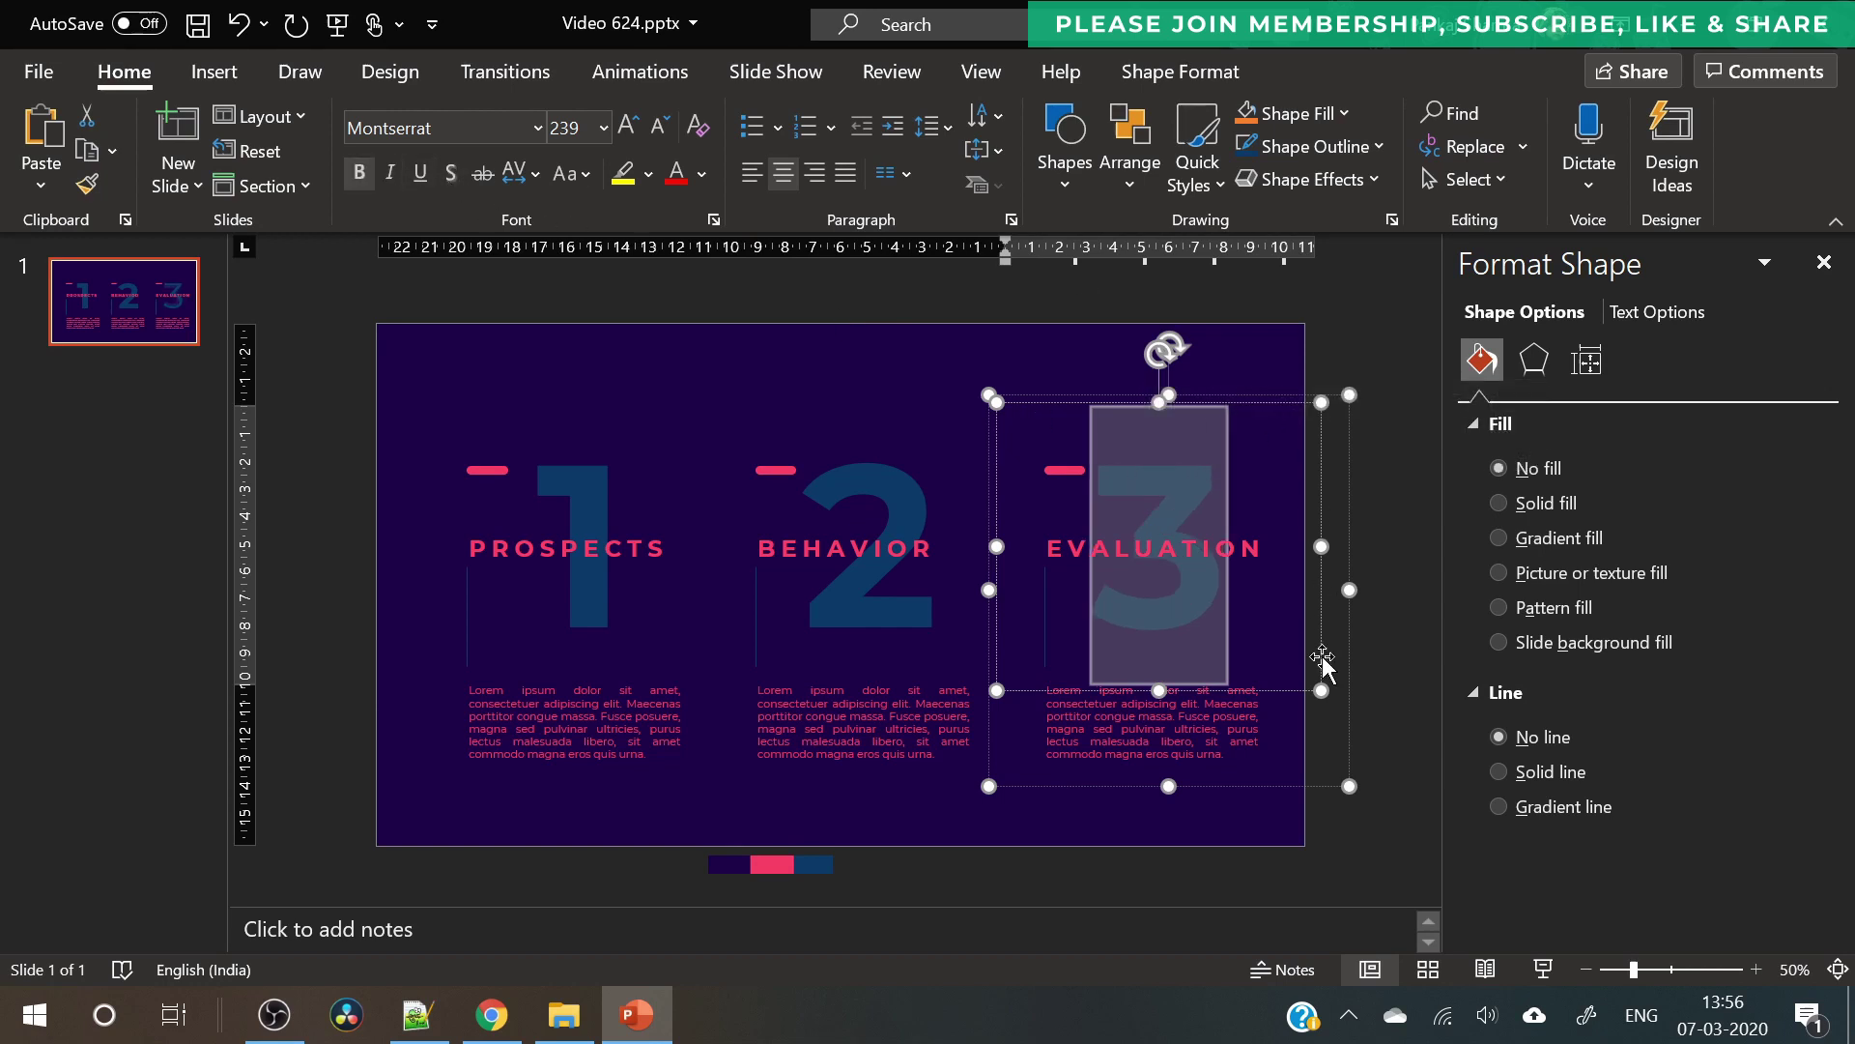
{"action": "left_click", "coordinate": [1400, 741]}
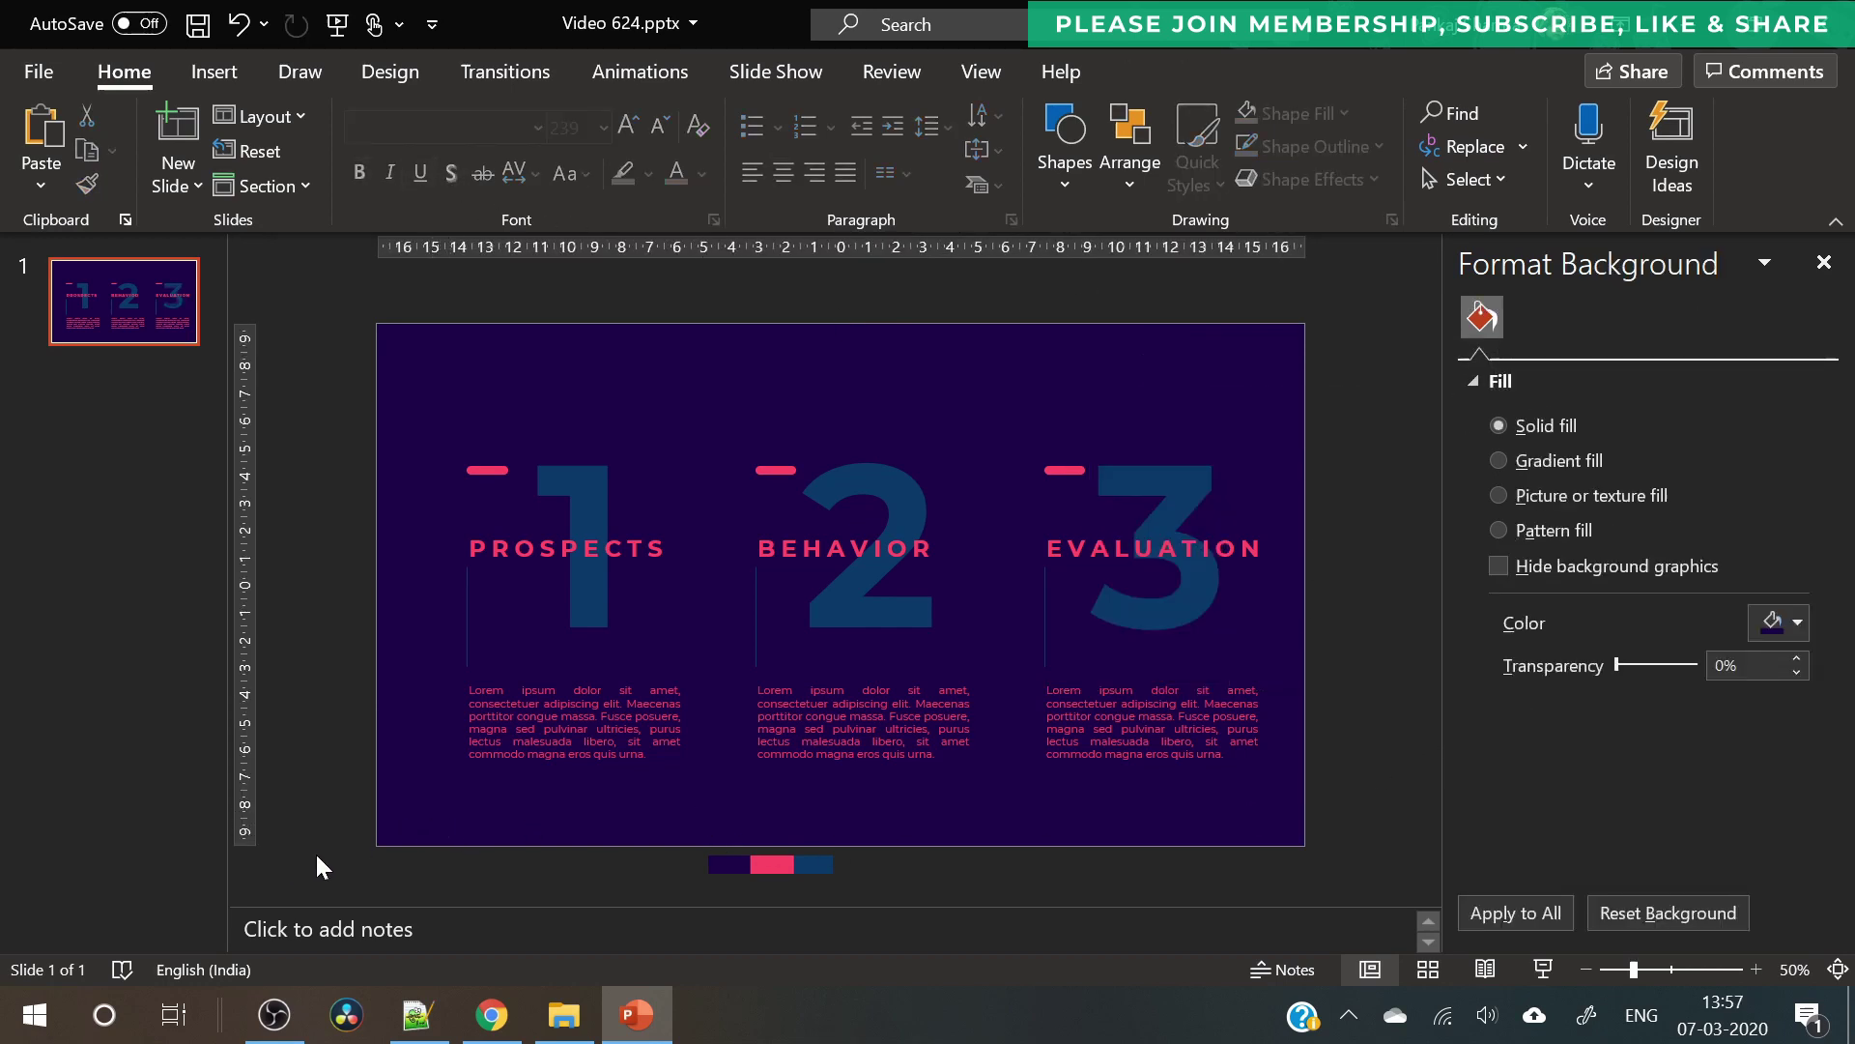
{"action": "left_click_drag", "start_coordinate": [319, 863], "coordinate": [1397, 303]}
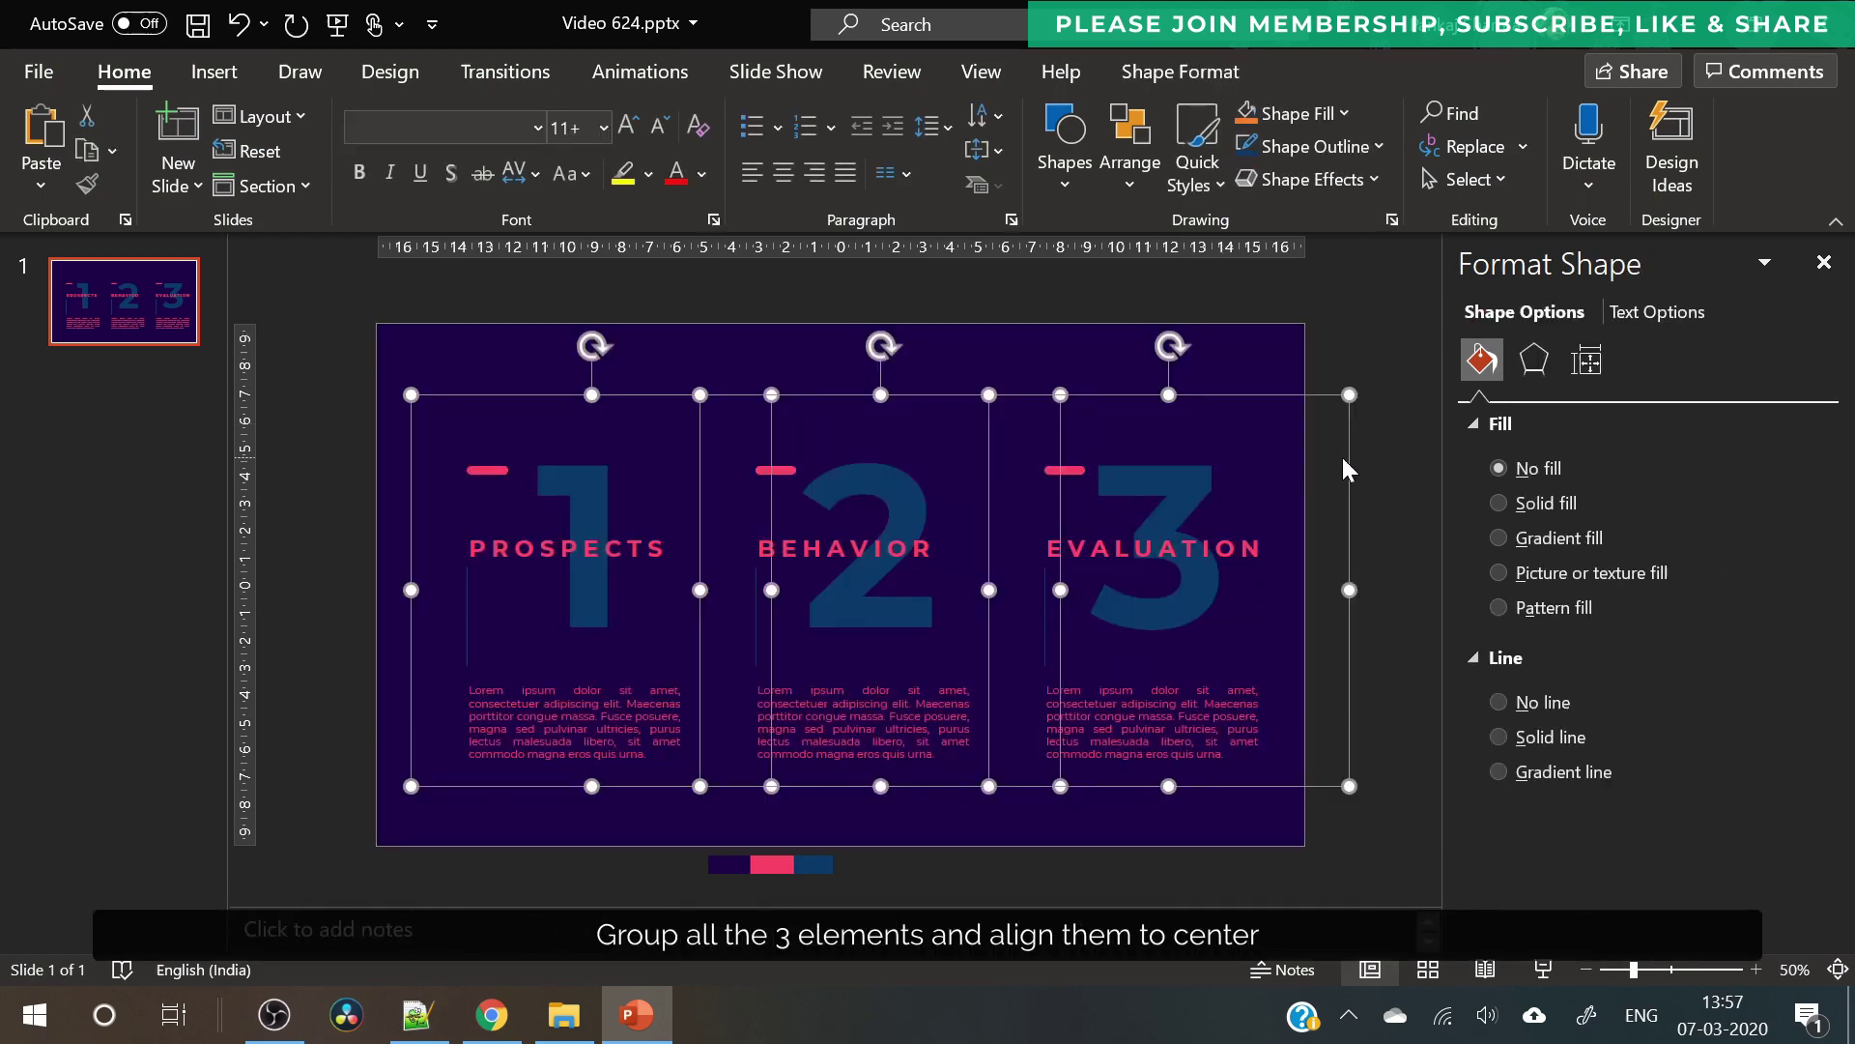
{"action": "key", "text": "ctrl+g"}
{"action": "left_click", "coordinate": [1167, 73]}
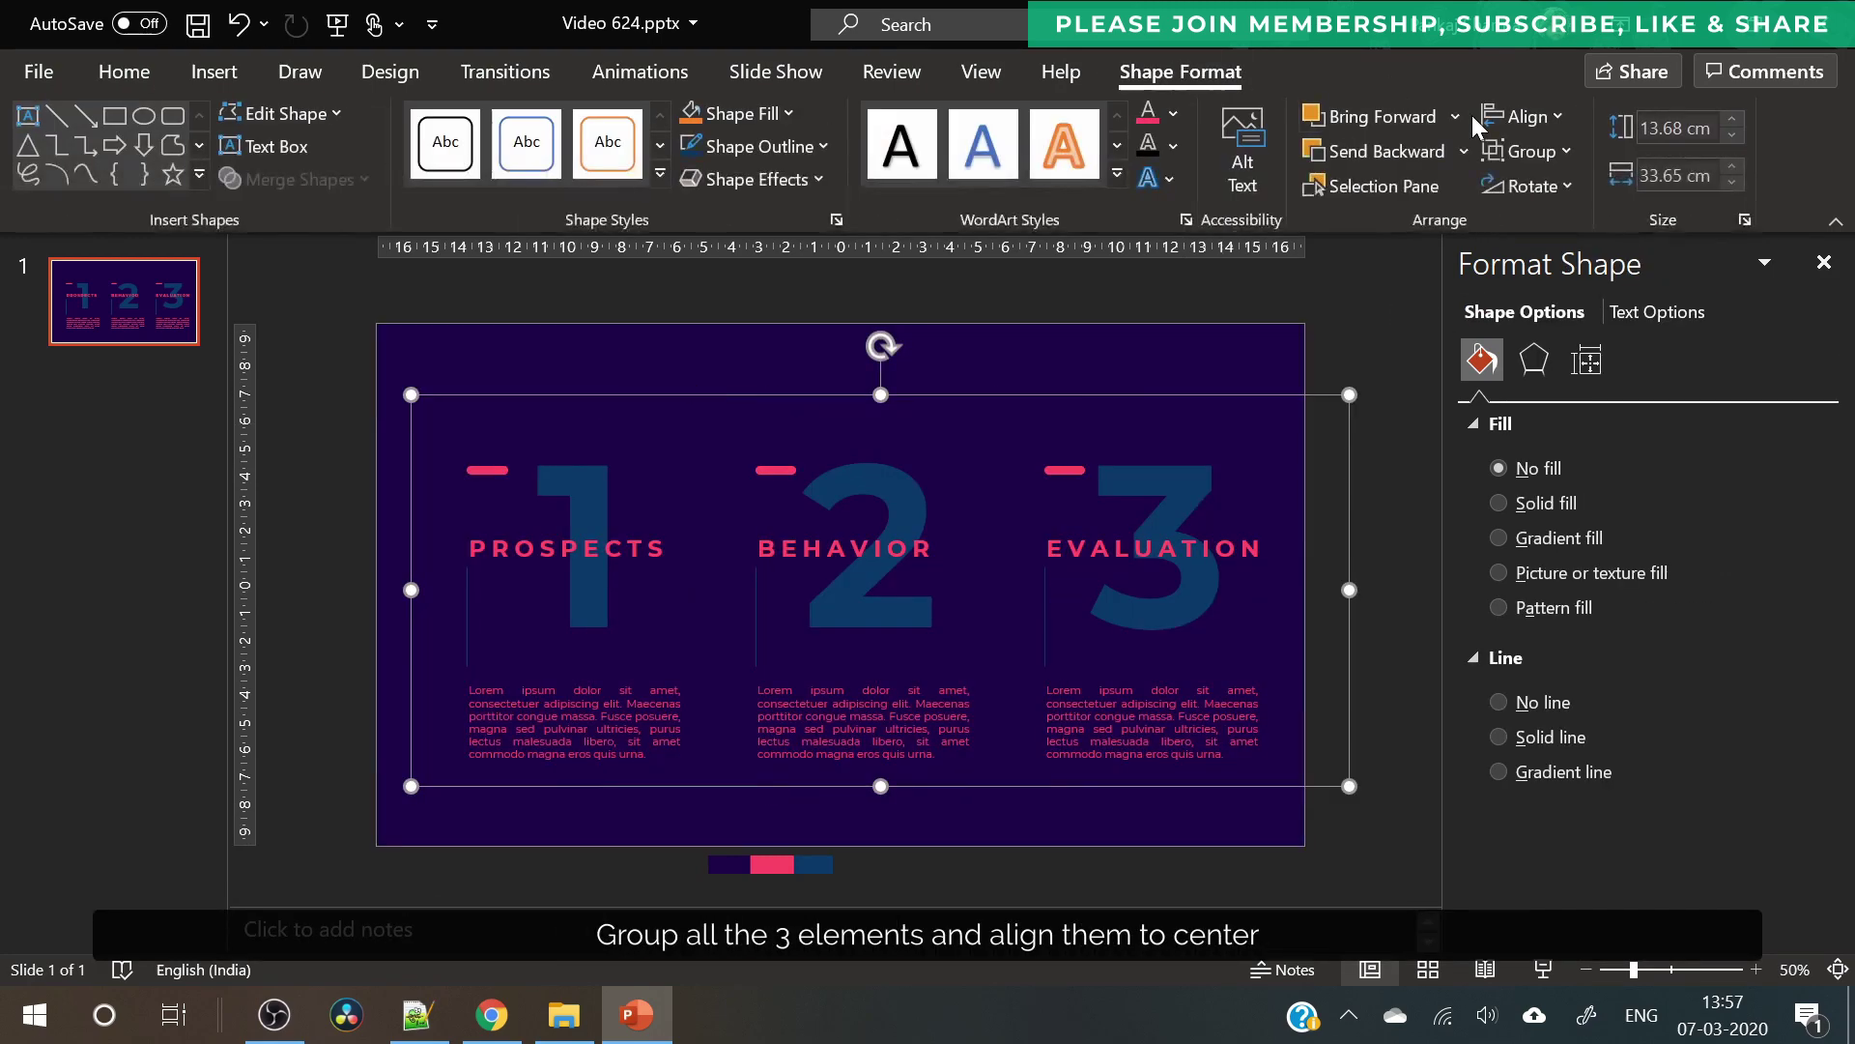
{"action": "left_click", "coordinate": [1527, 116]}
{"action": "left_click", "coordinate": [1548, 198]}
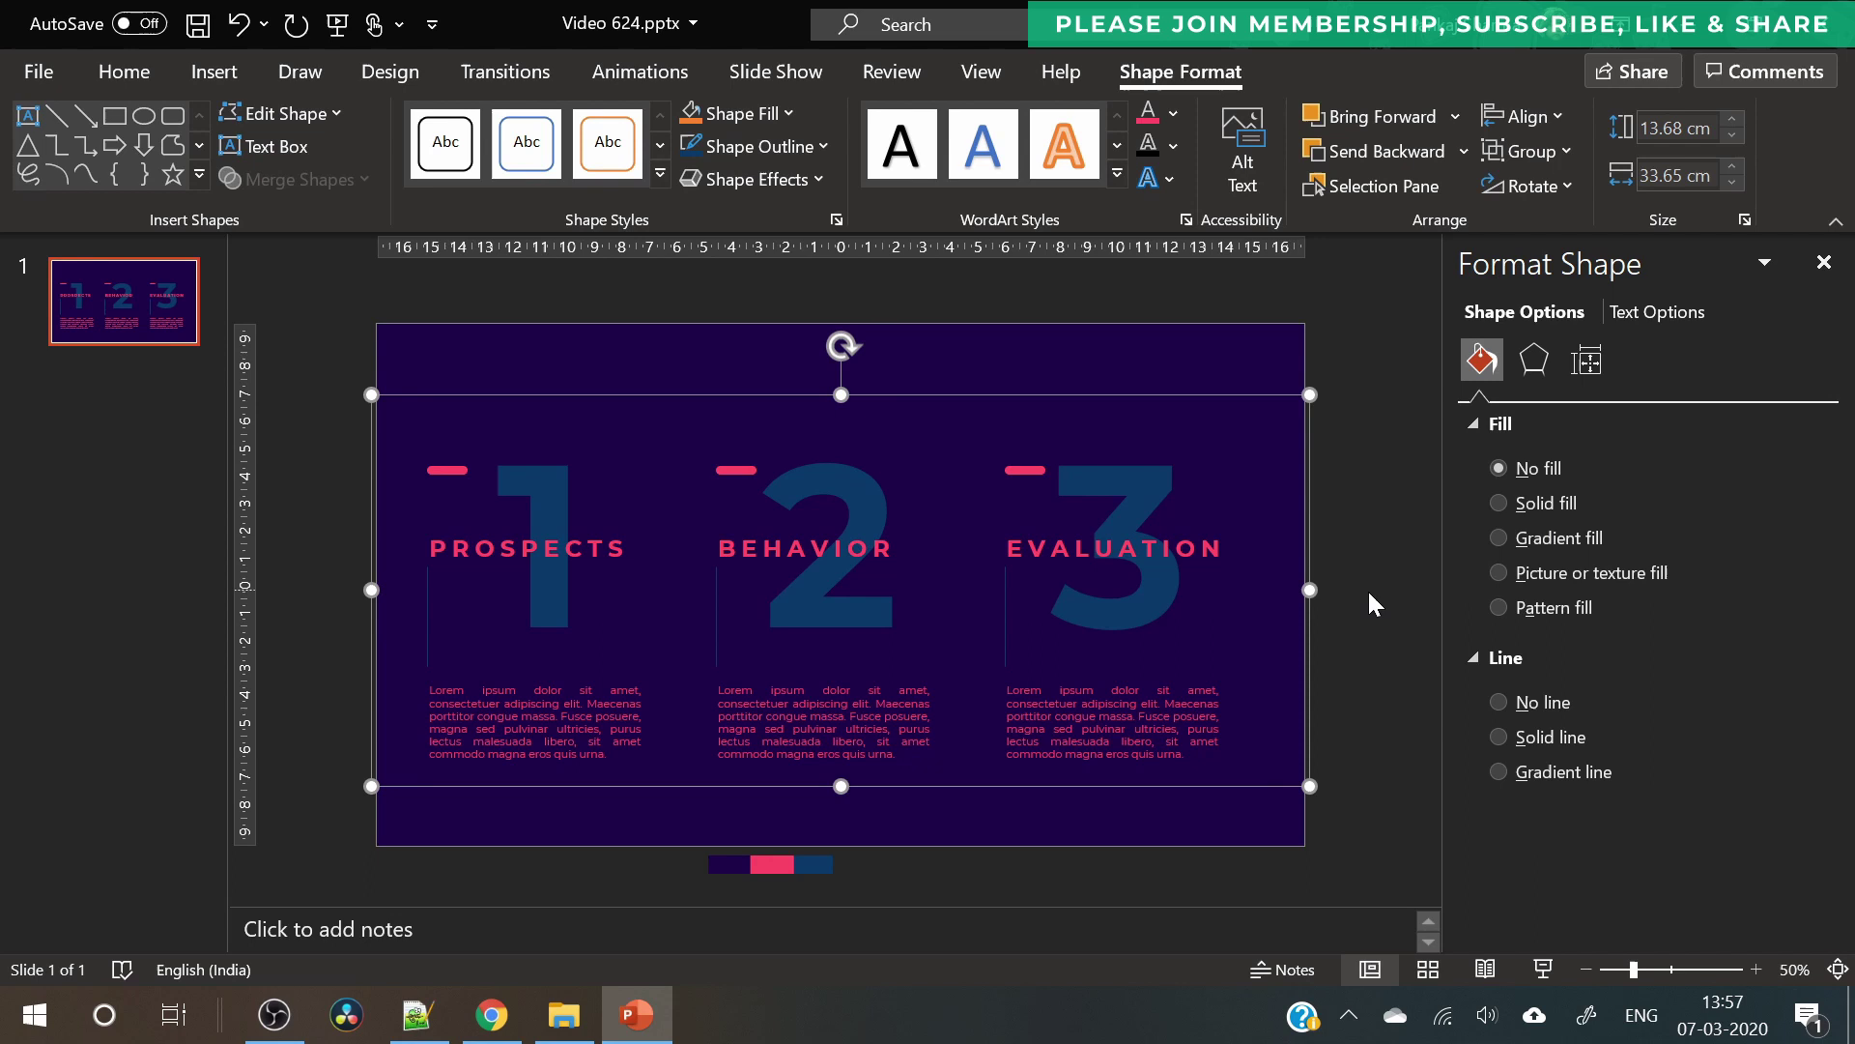
{"action": "left_click", "coordinate": [1342, 605]}
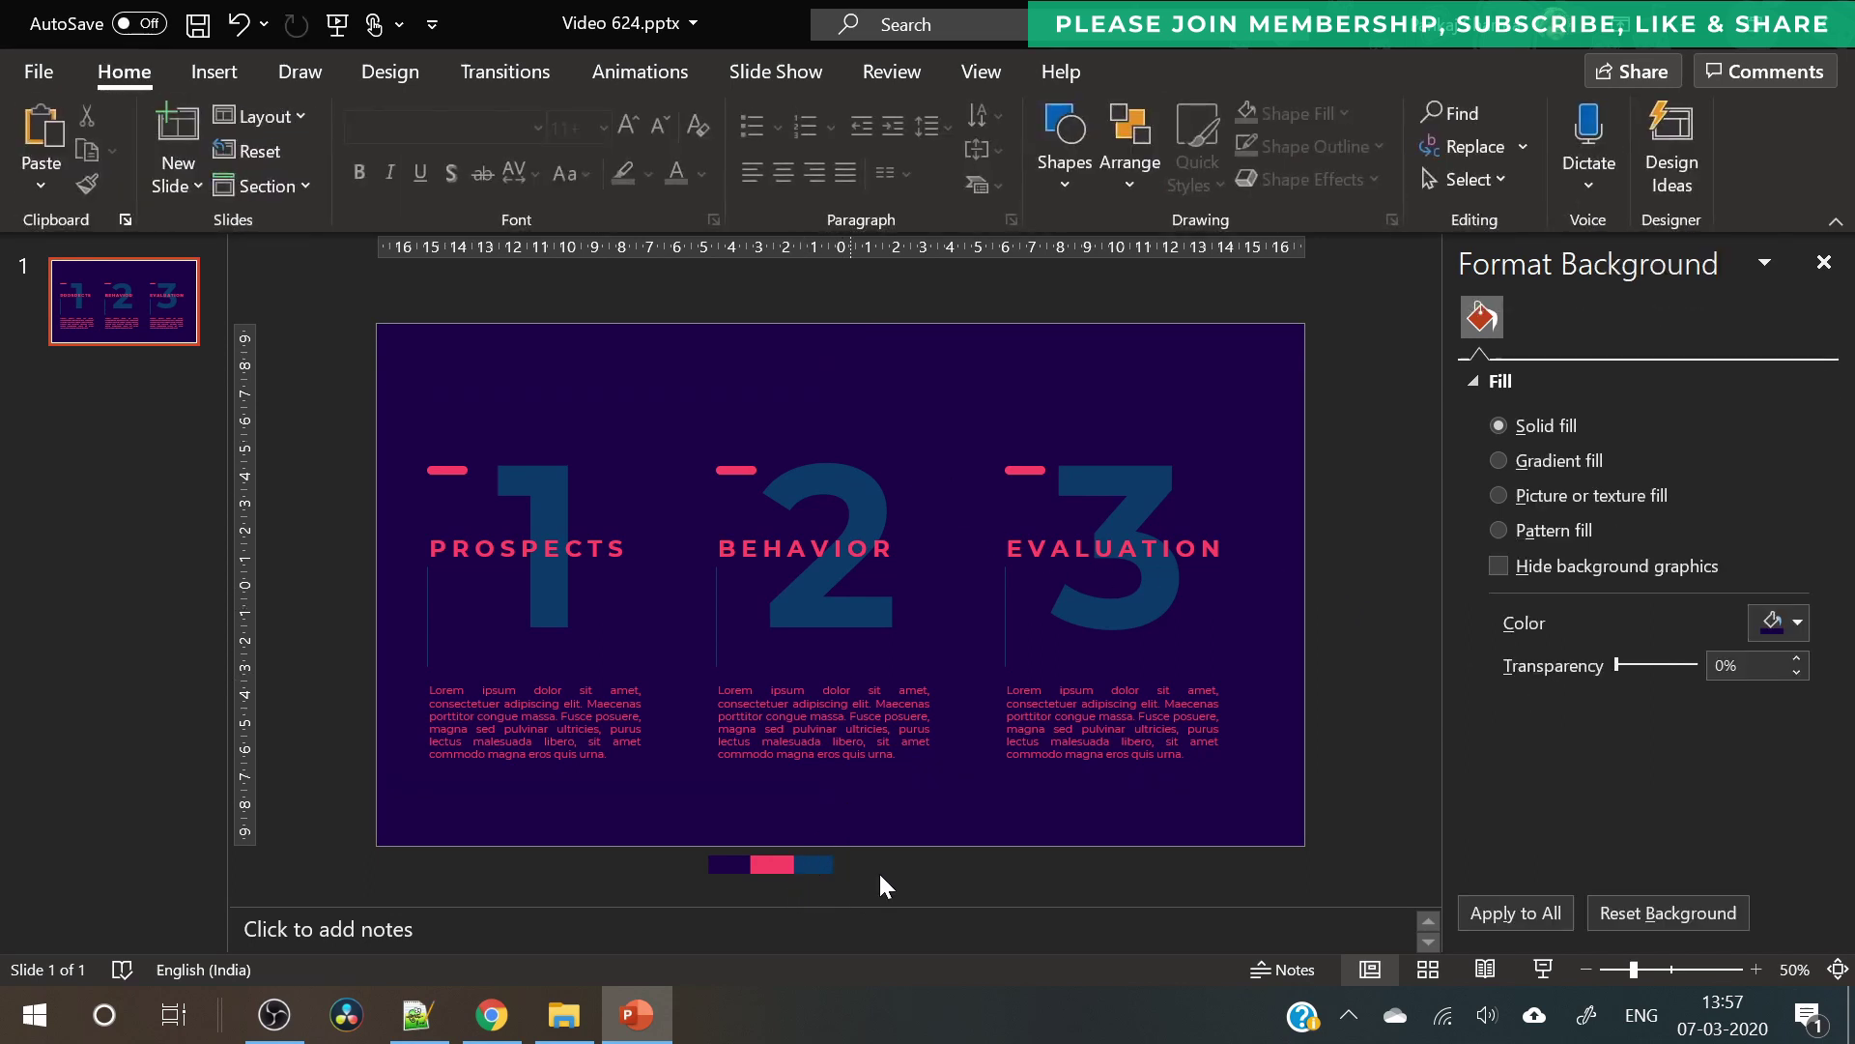
- Switch the slide background to a gradient fill and remove the extra gradient stops
{"action": "right_click", "coordinate": [922, 390]}
{"action": "left_click", "coordinate": [1012, 668]}
{"action": "left_click", "coordinate": [1554, 464]}
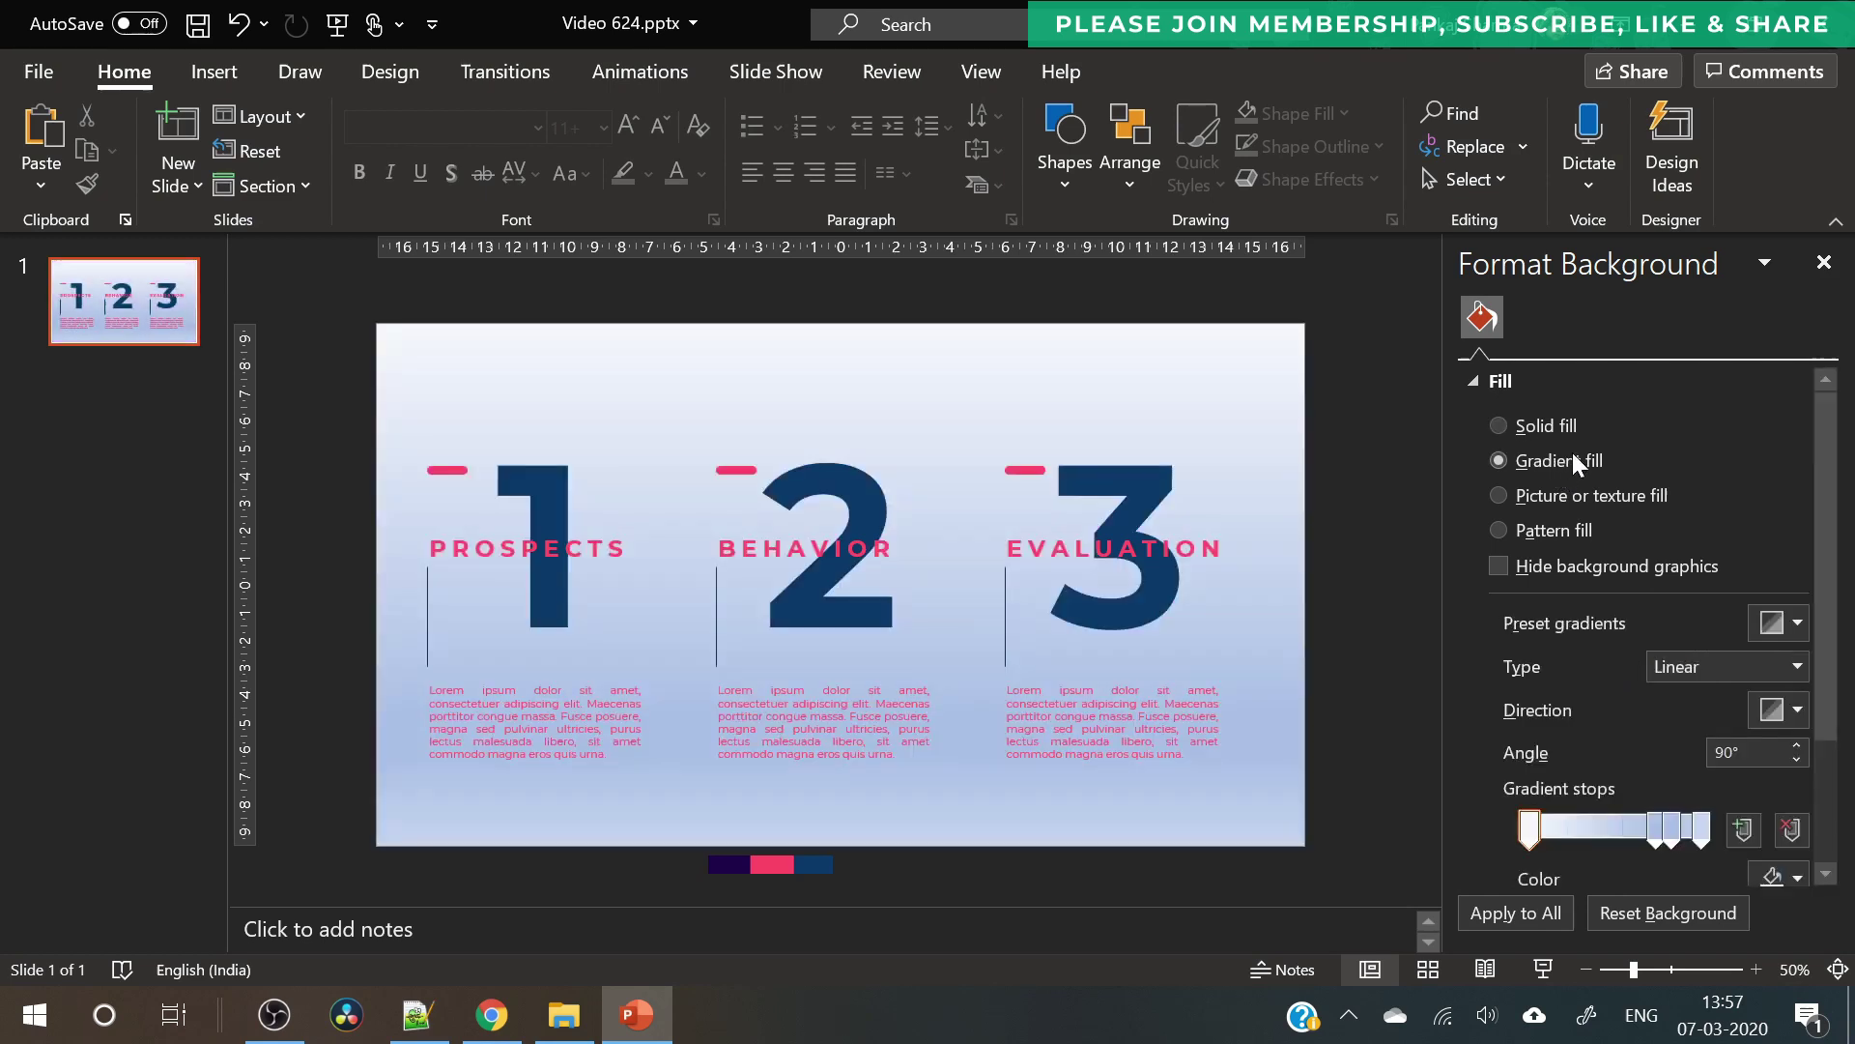
{"action": "left_click", "coordinate": [1791, 829]}
{"action": "left_click", "coordinate": [1790, 829]}
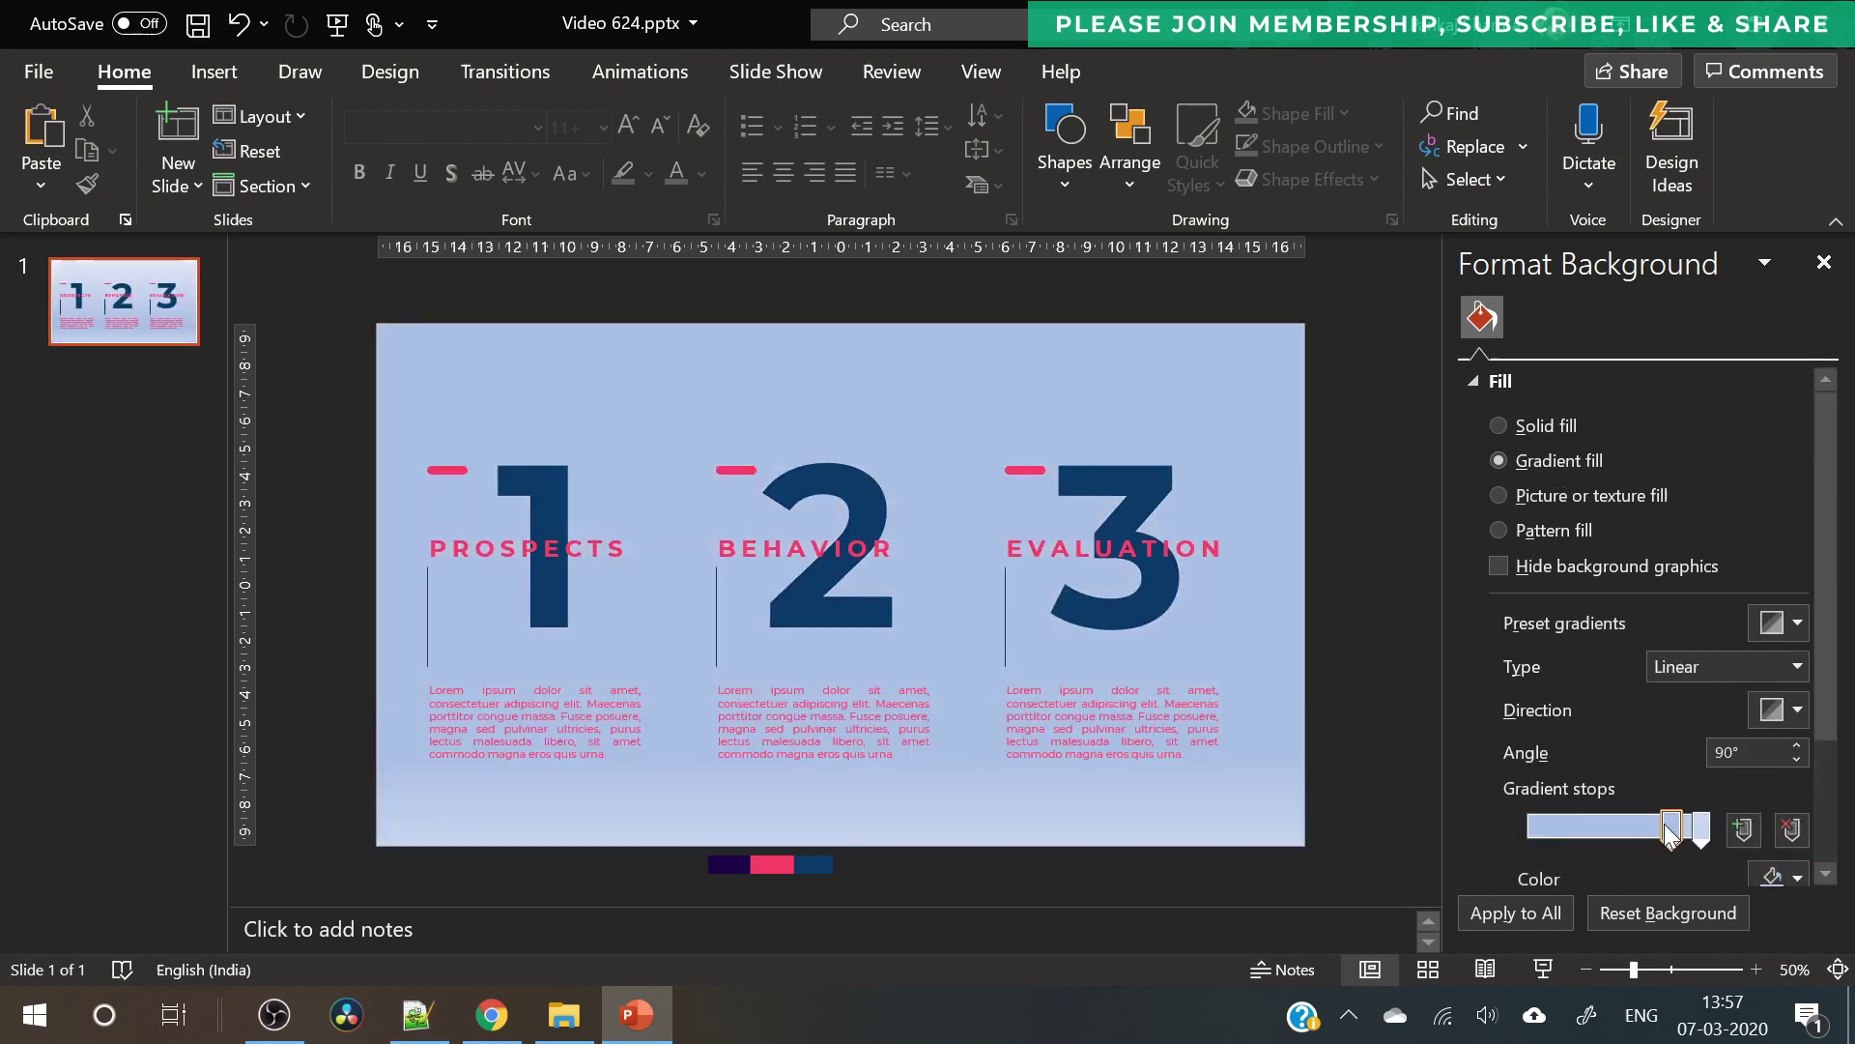
{"action": "left_click_drag", "start_coordinate": [1685, 829], "coordinate": [1382, 833]}
- Colour both remaining gradient stops dark purple, fine-tuning one with a custom colour
{"action": "left_click", "coordinate": [1774, 865]}
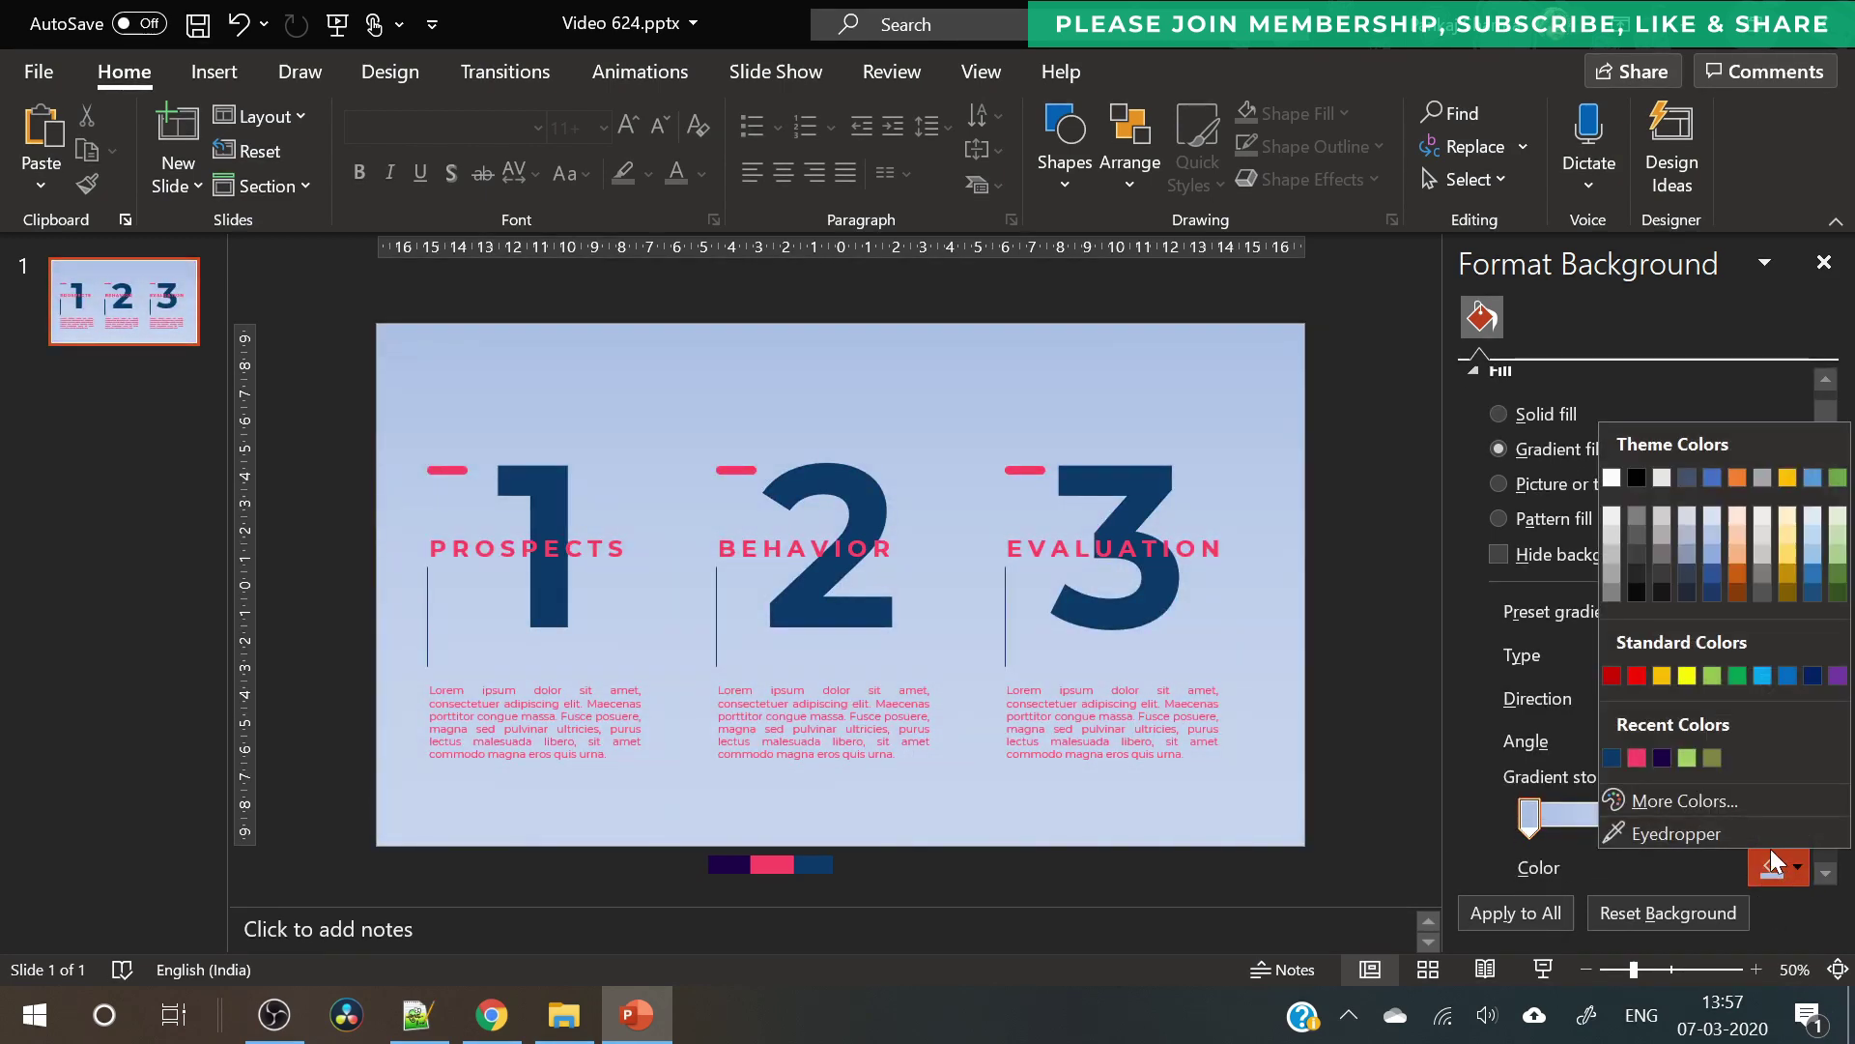
{"action": "left_click", "coordinate": [1662, 757]}
{"action": "left_click", "coordinate": [1768, 865]}
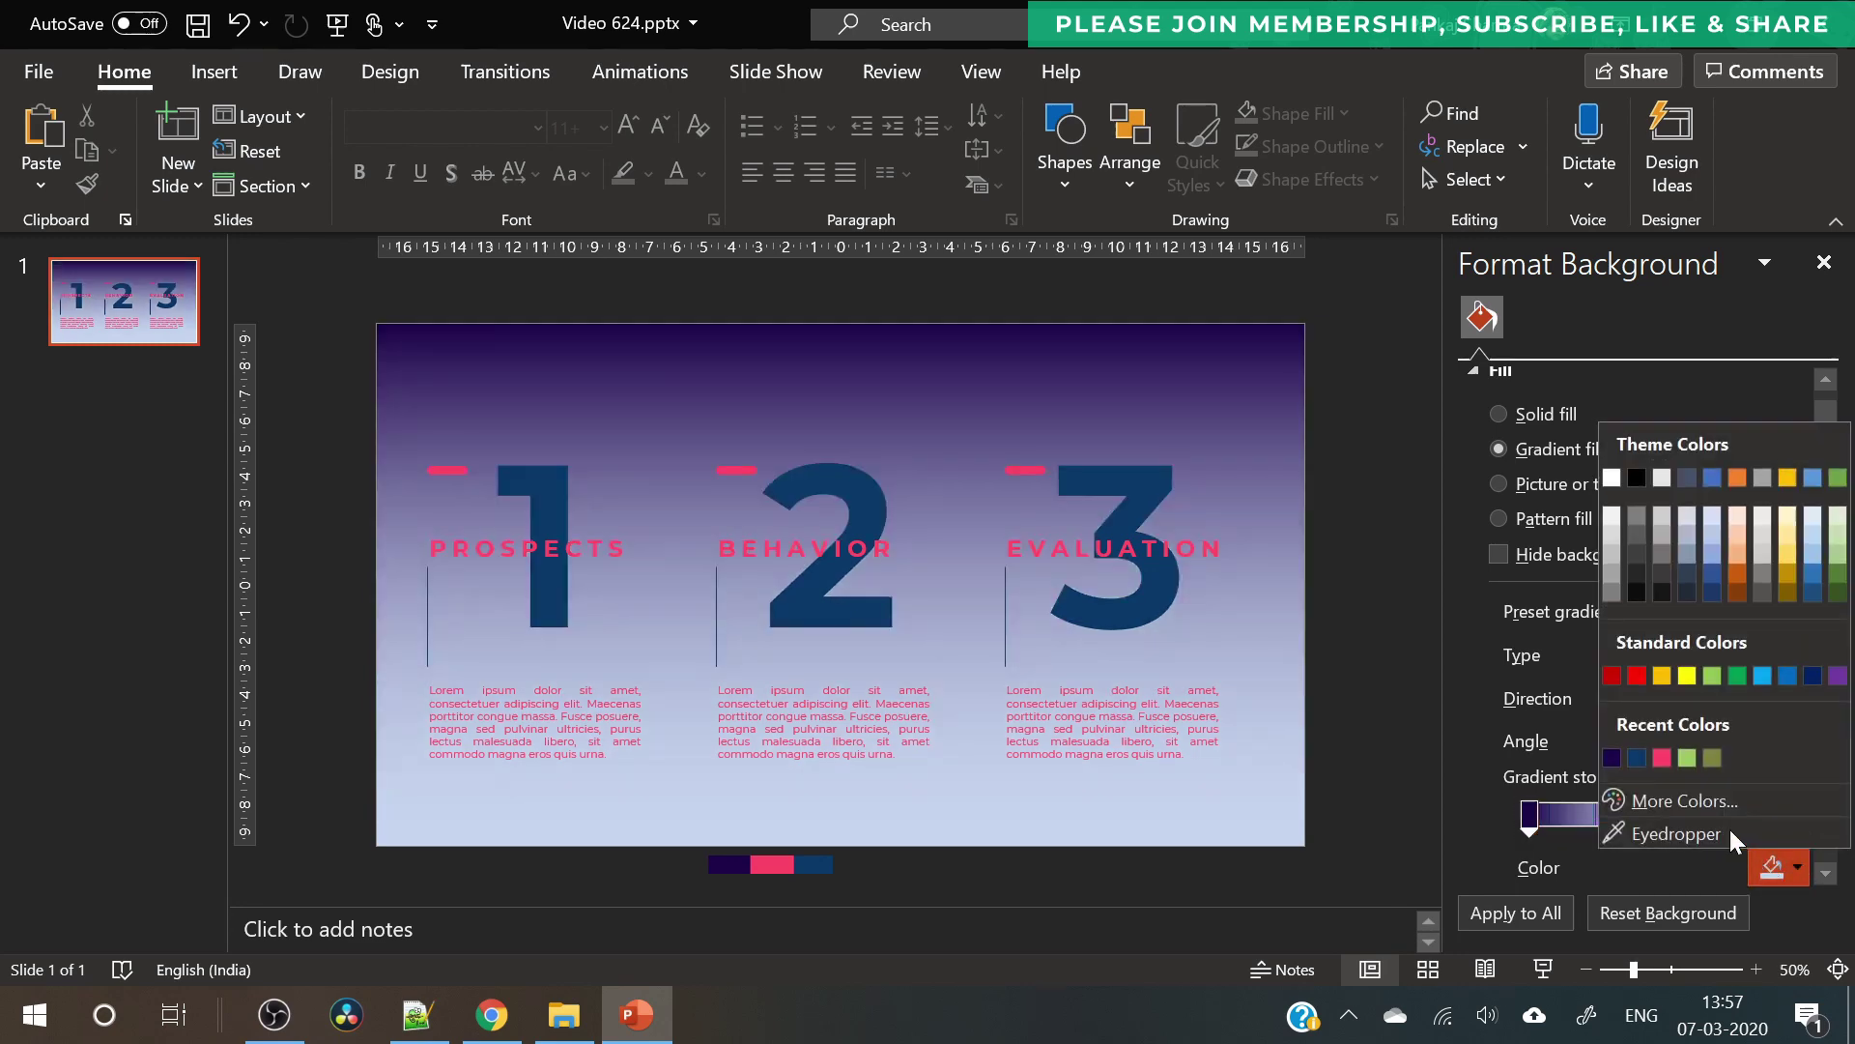
{"action": "left_click", "coordinate": [1612, 758]}
{"action": "left_click", "coordinate": [1769, 866]}
{"action": "left_click", "coordinate": [1685, 800]}
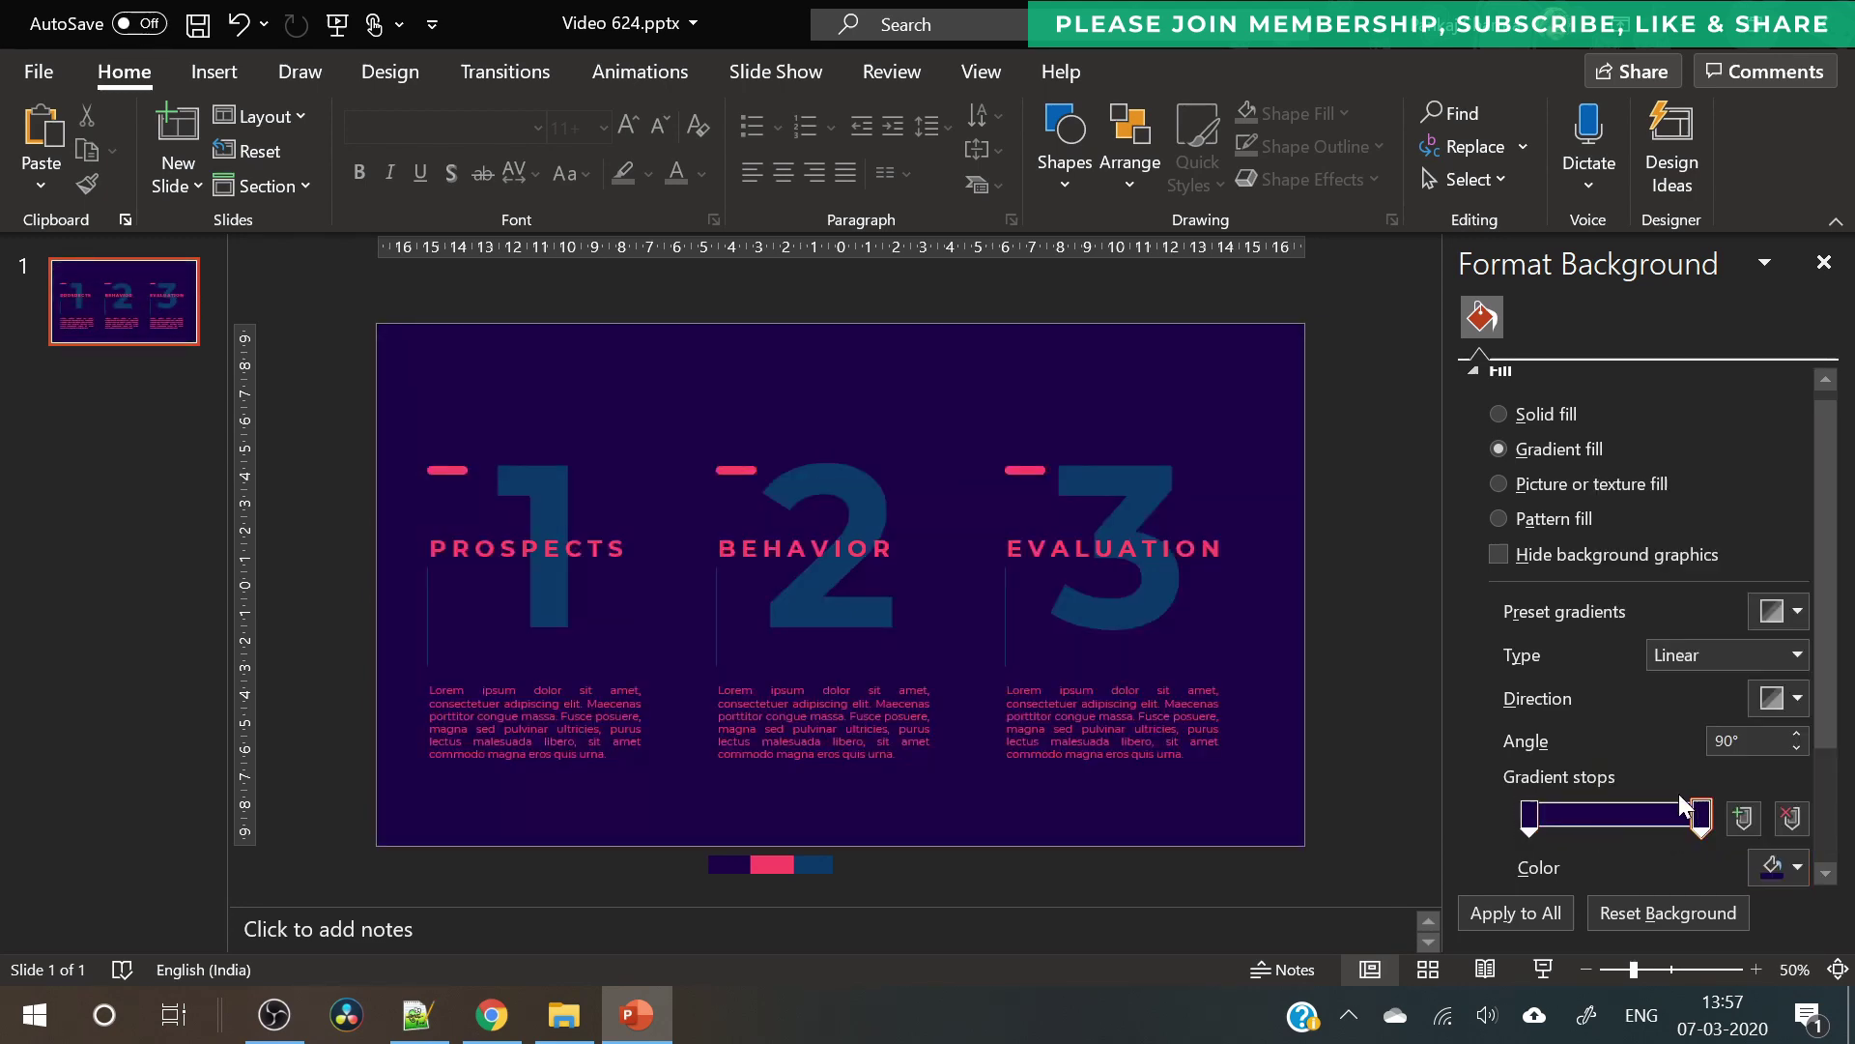
{"action": "left_click", "coordinate": [966, 442]}
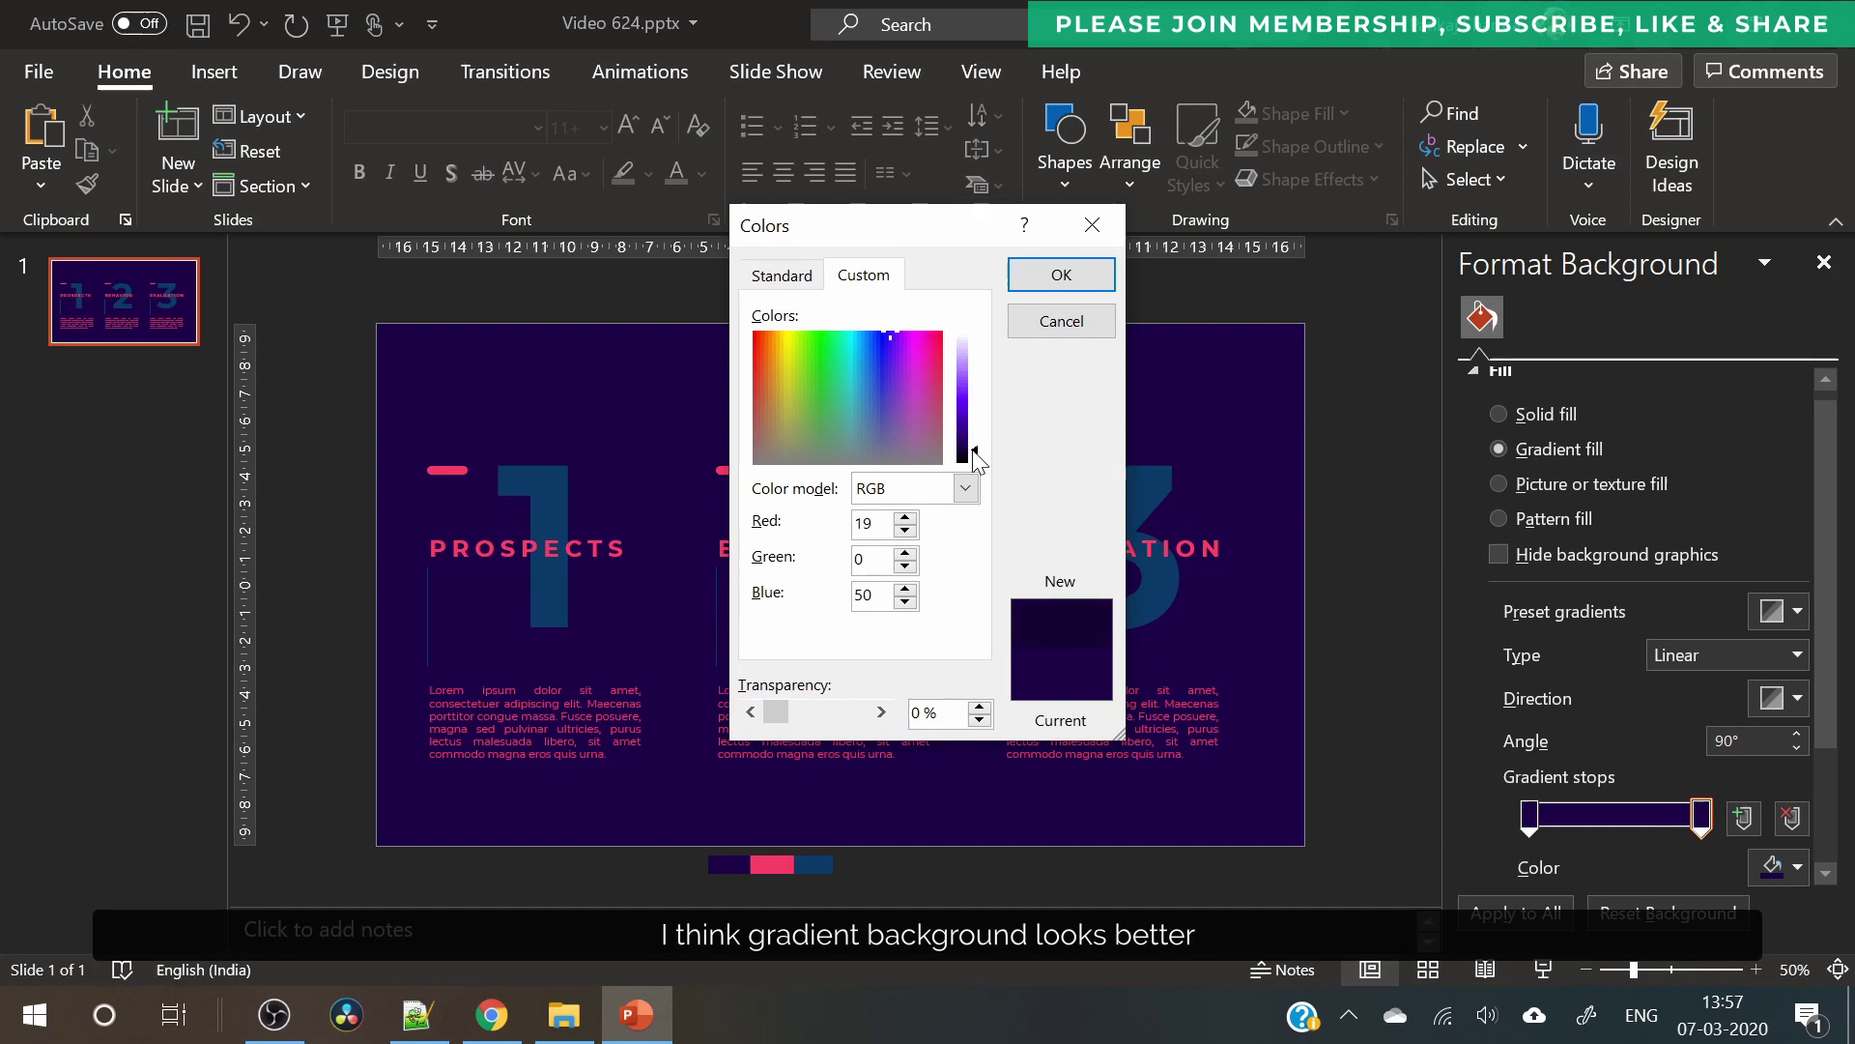
{"action": "left_click", "coordinate": [1058, 276]}
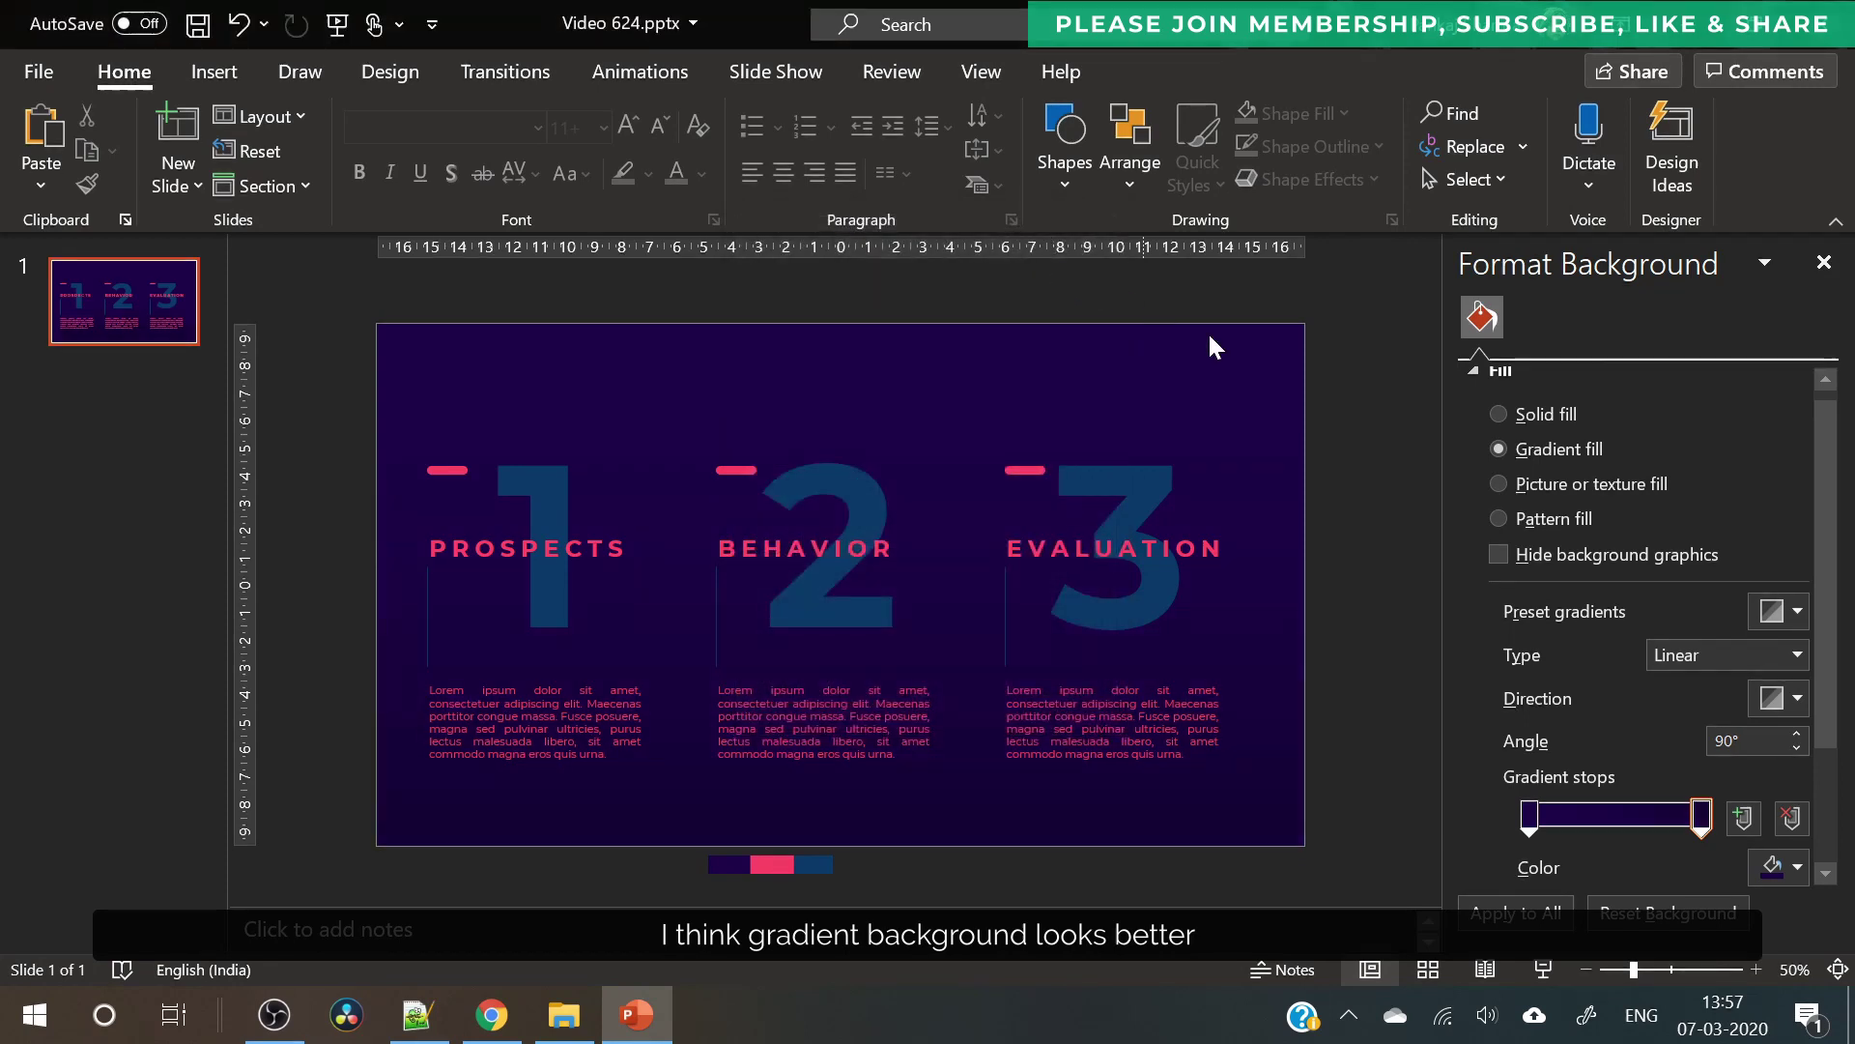
- Shift a gradient stop slightly right and set the gradient direction diagonally at 225°
{"action": "left_click", "coordinate": [1803, 690]}
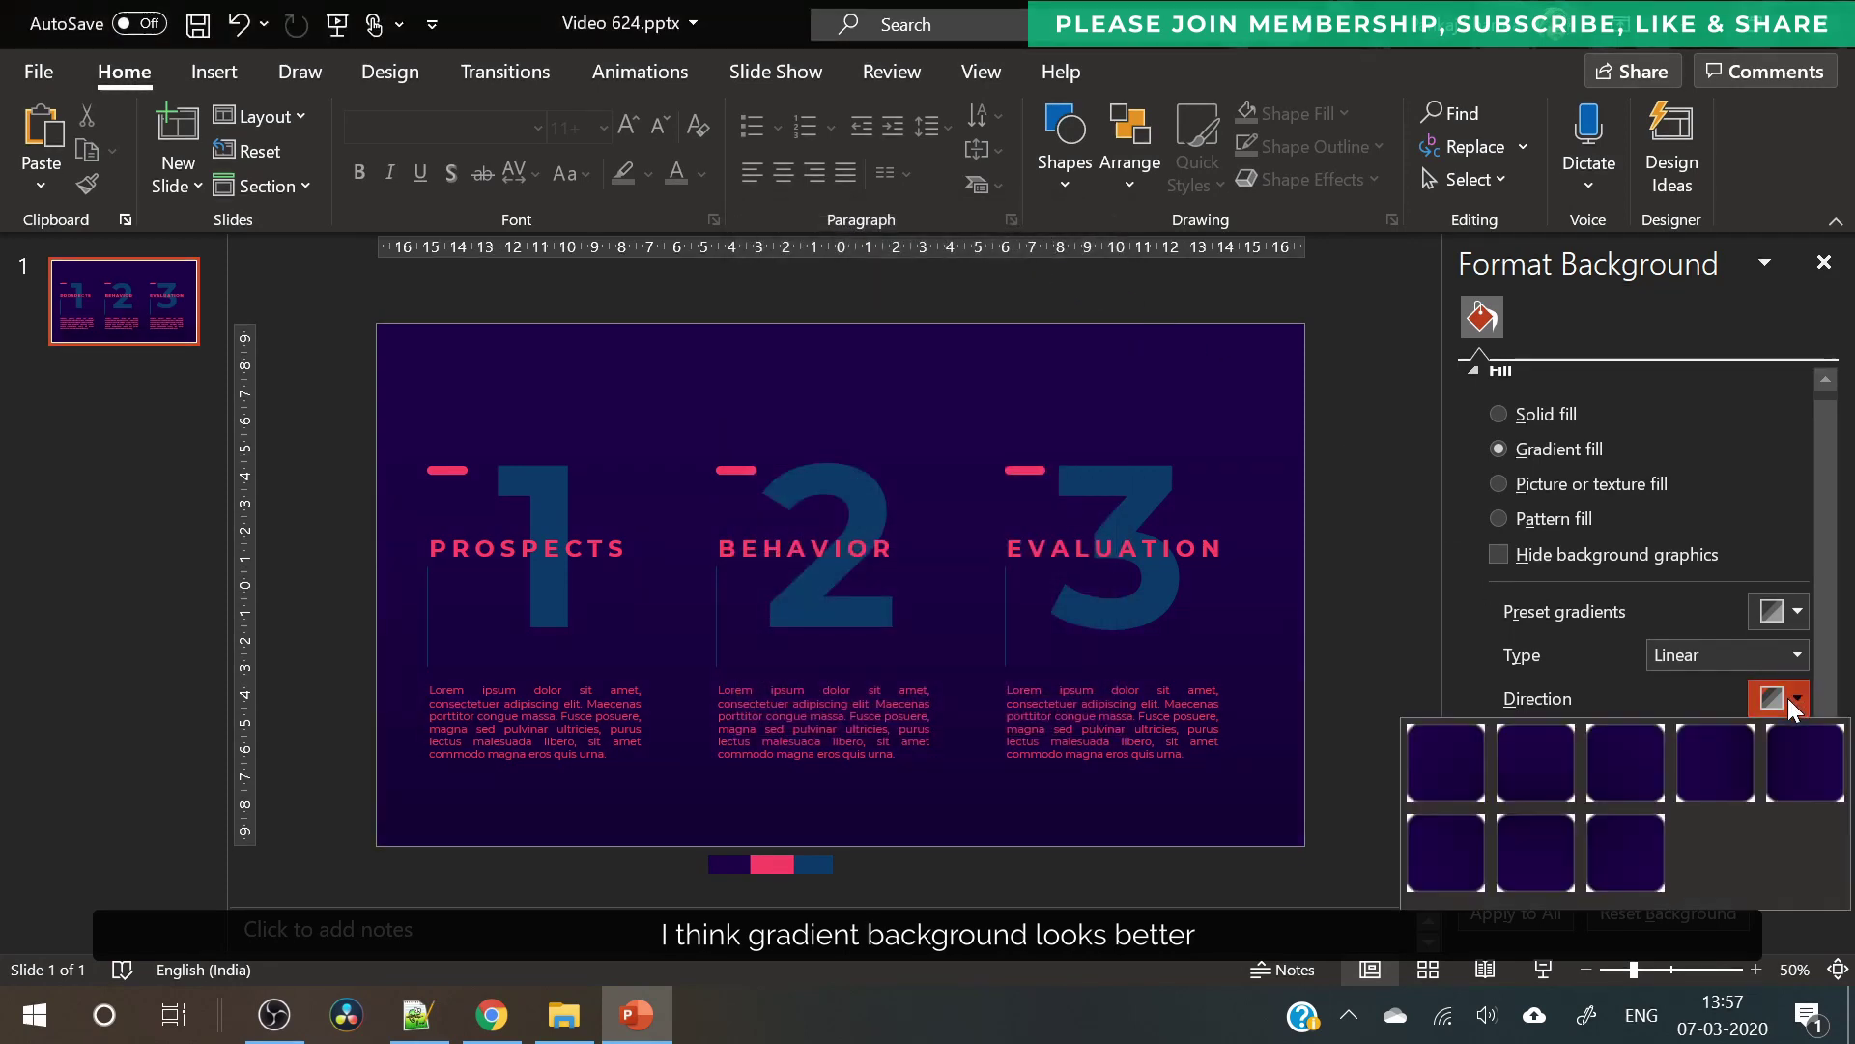
{"action": "left_click", "coordinate": [1429, 756]}
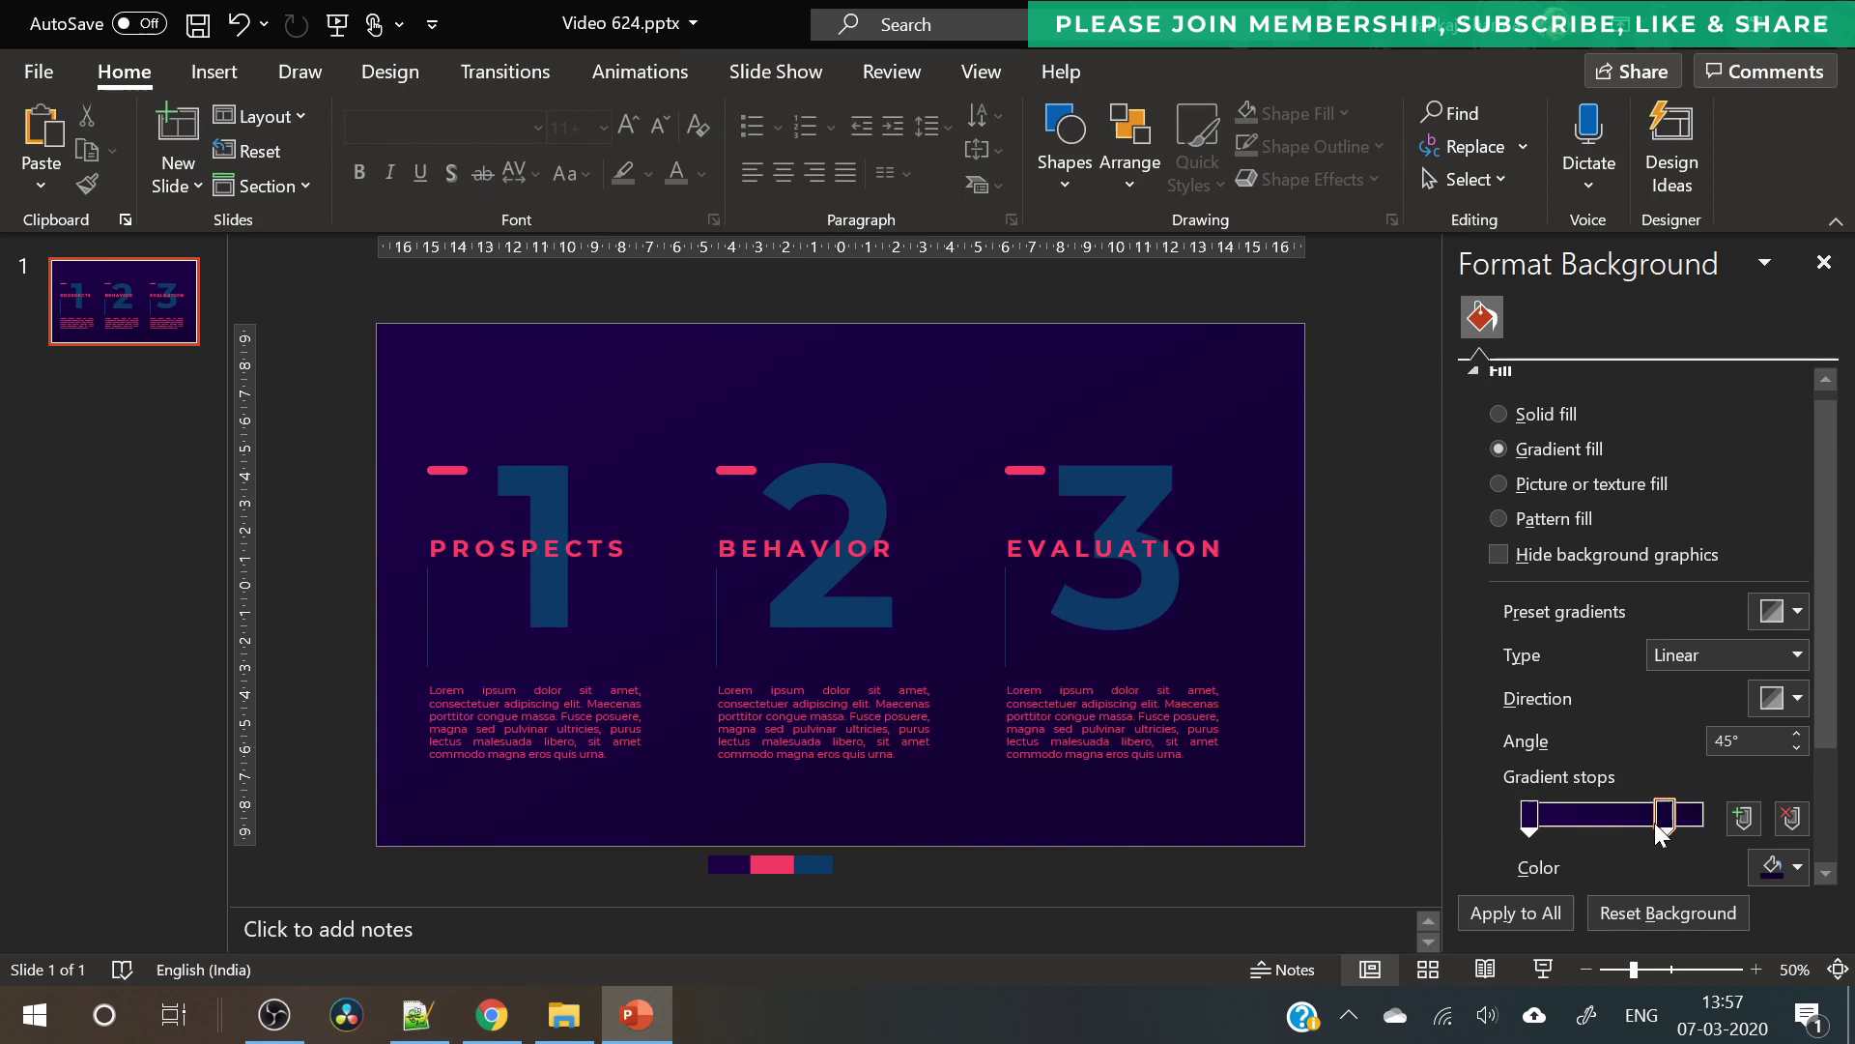
{"action": "left_click_drag", "start_coordinate": [1651, 825], "coordinate": [1660, 824]}
{"action": "left_click", "coordinate": [1783, 702]}
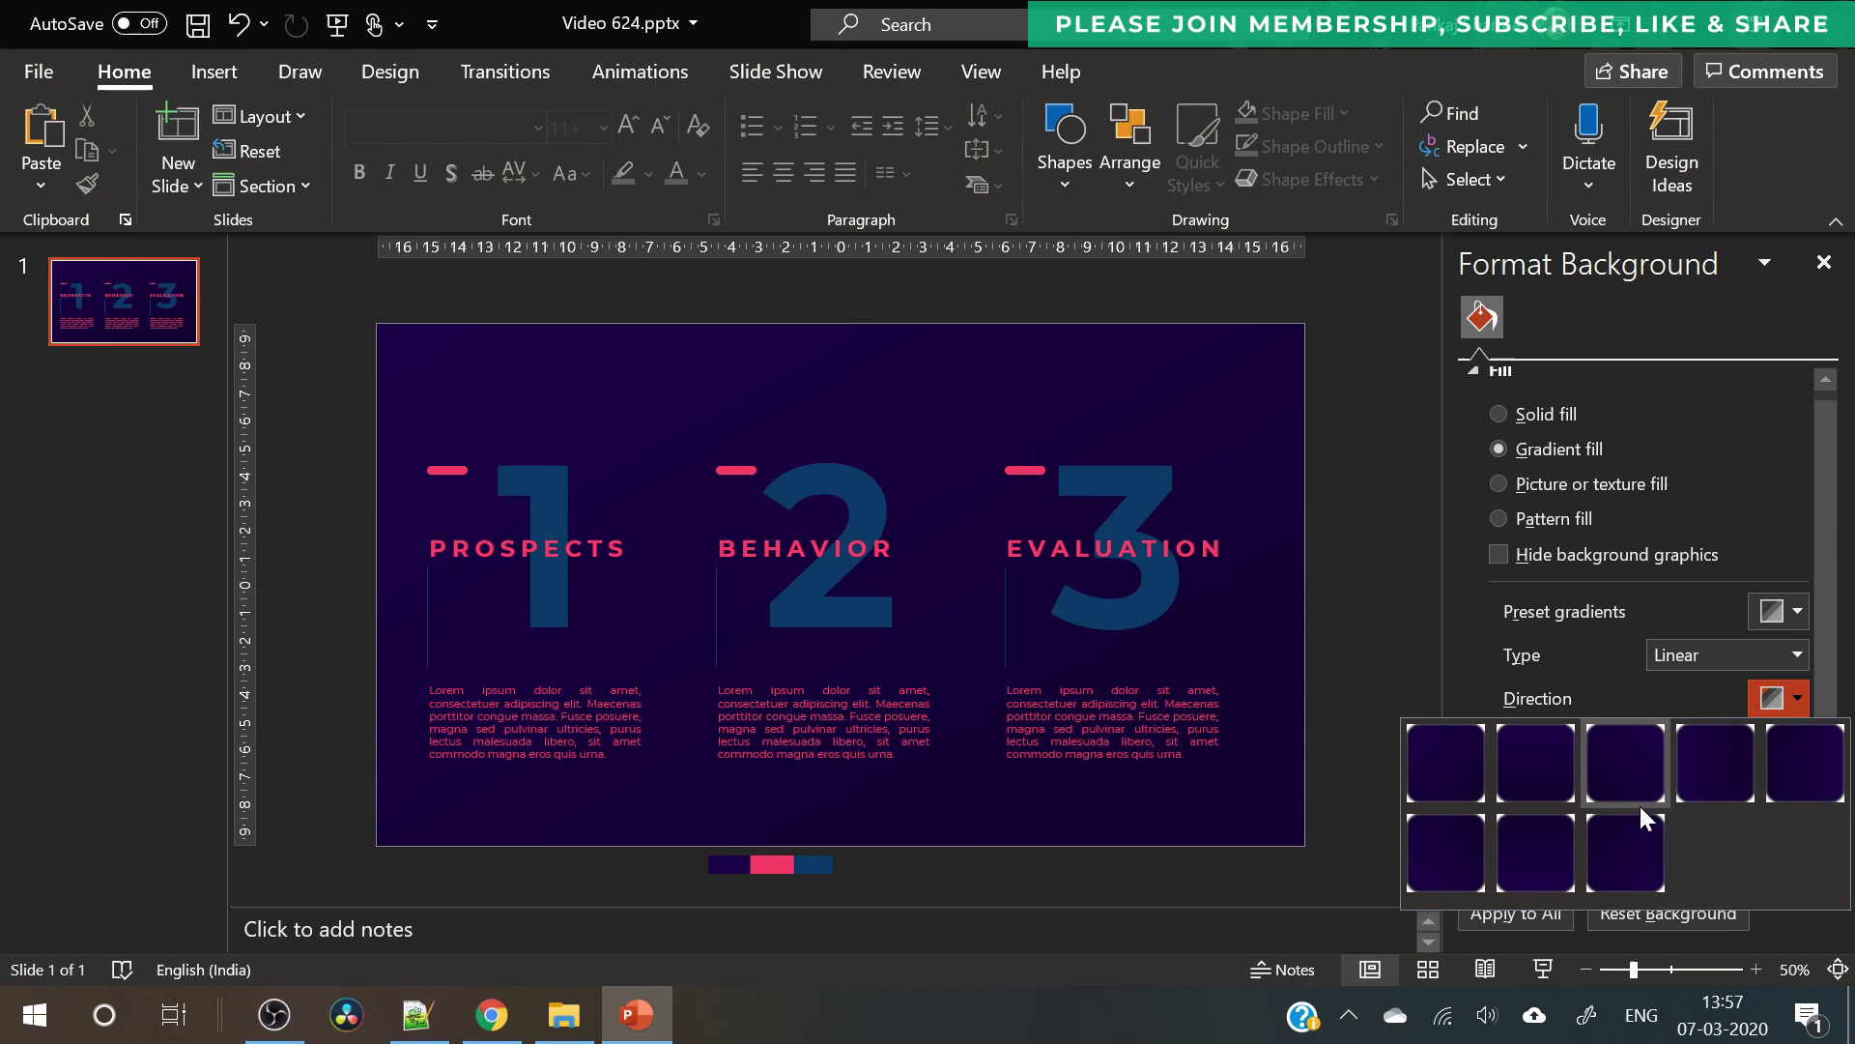
{"action": "left_click", "coordinate": [1649, 858]}
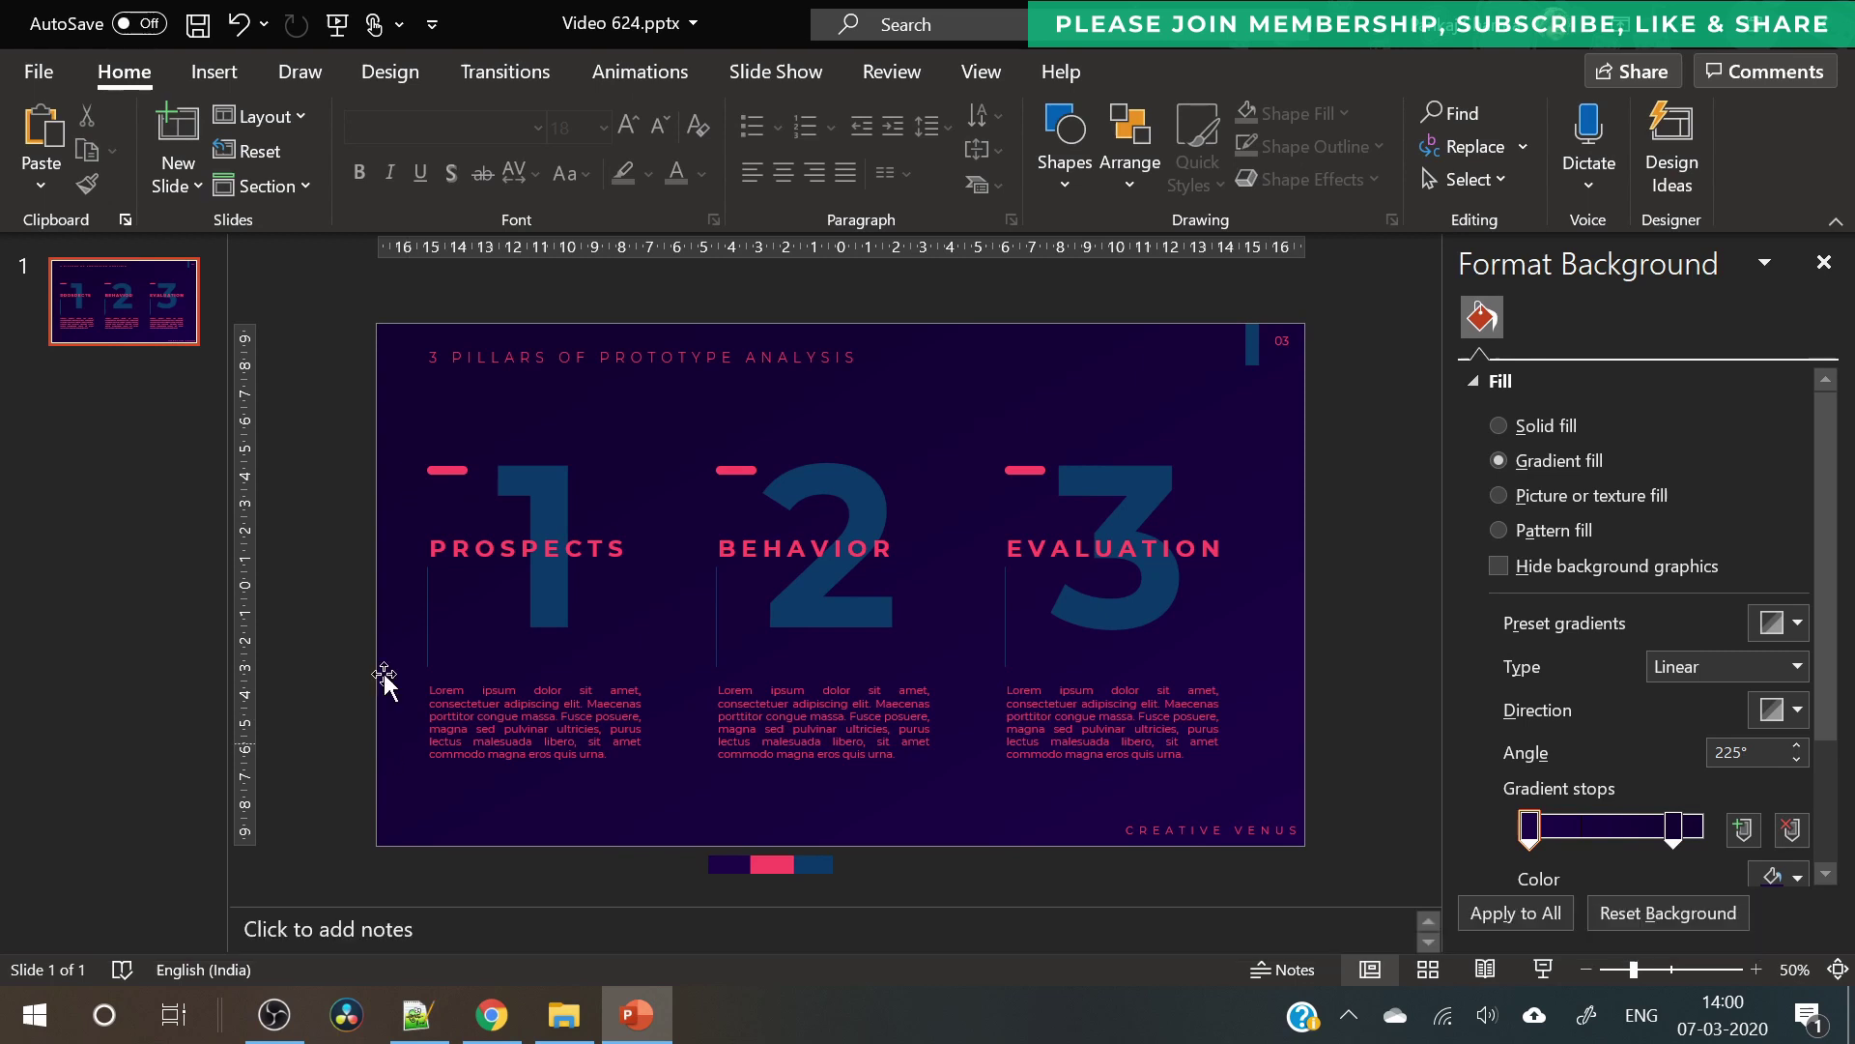
- Preview the slide as a full-screen show, then select the title for animating
{"action": "left_click", "coordinate": [597, 371]}
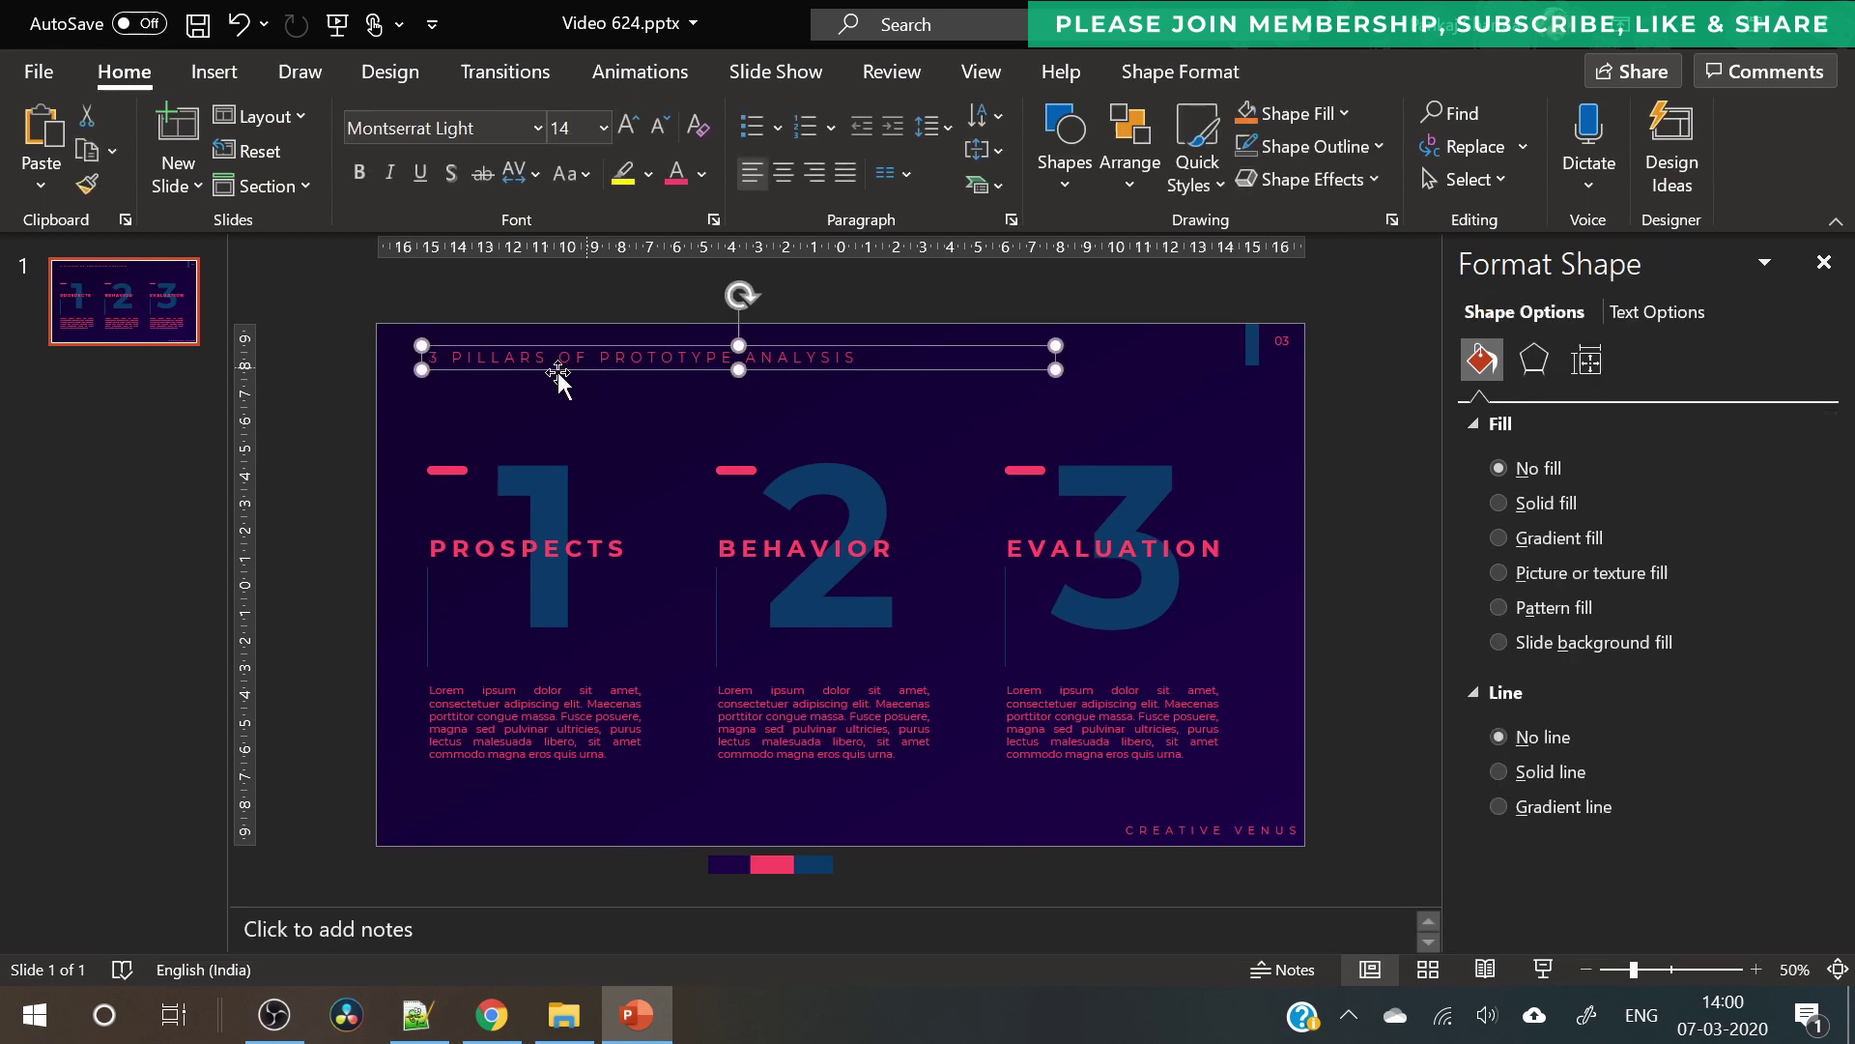
{"action": "left_click", "coordinate": [315, 473]}
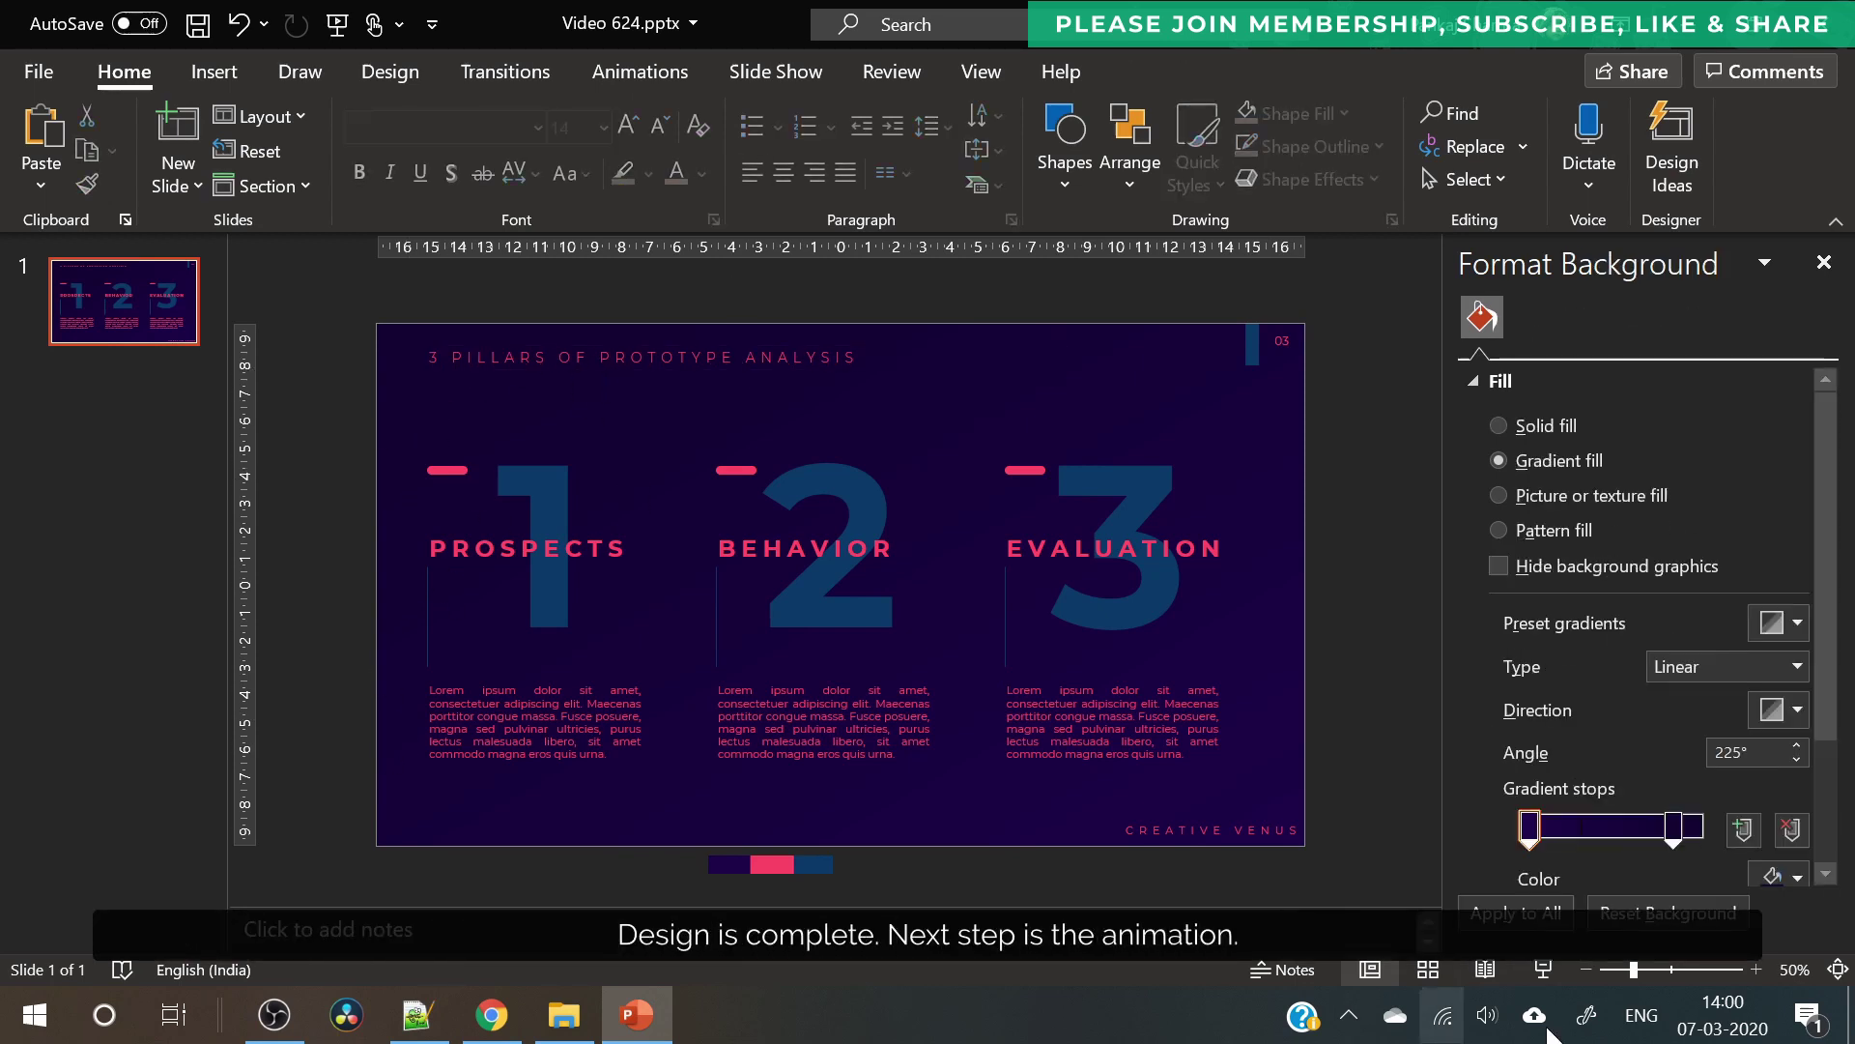
{"action": "left_click", "coordinate": [1538, 968]}
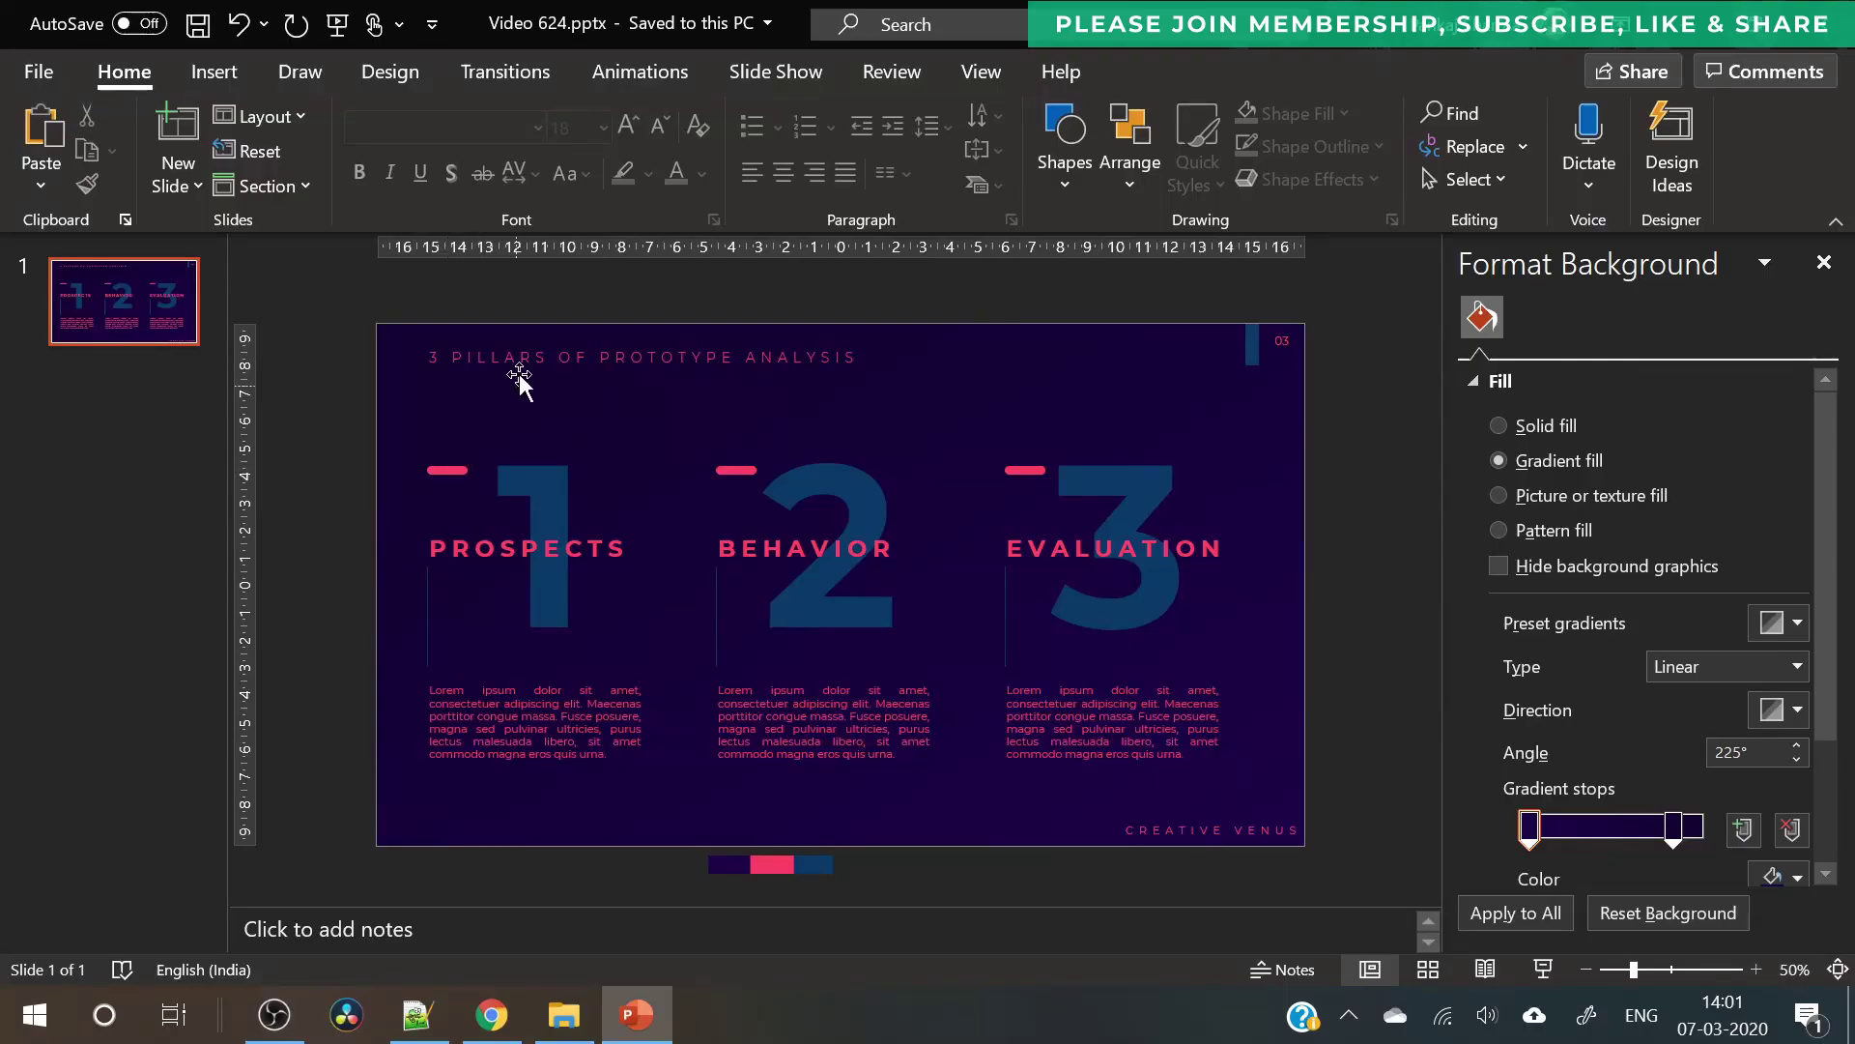
{"action": "left_click", "coordinate": [557, 371]}
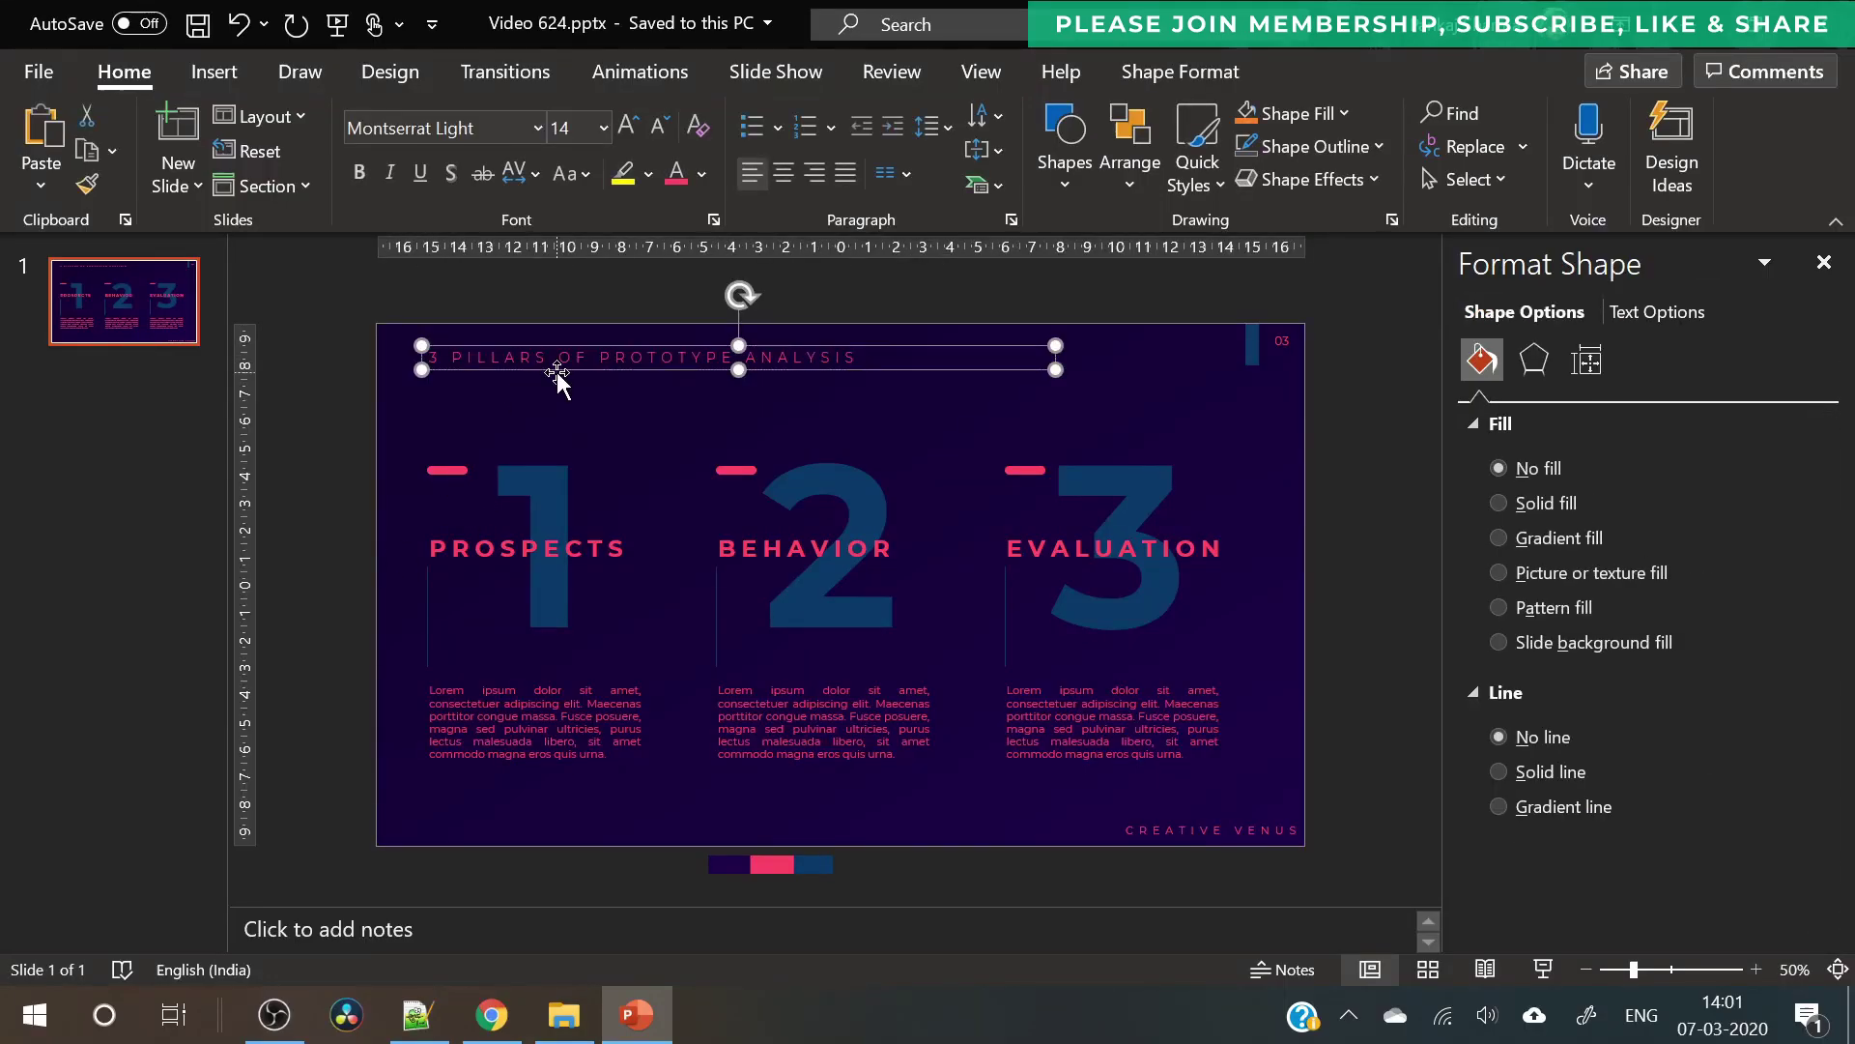
{"action": "left_click", "coordinate": [594, 73]}
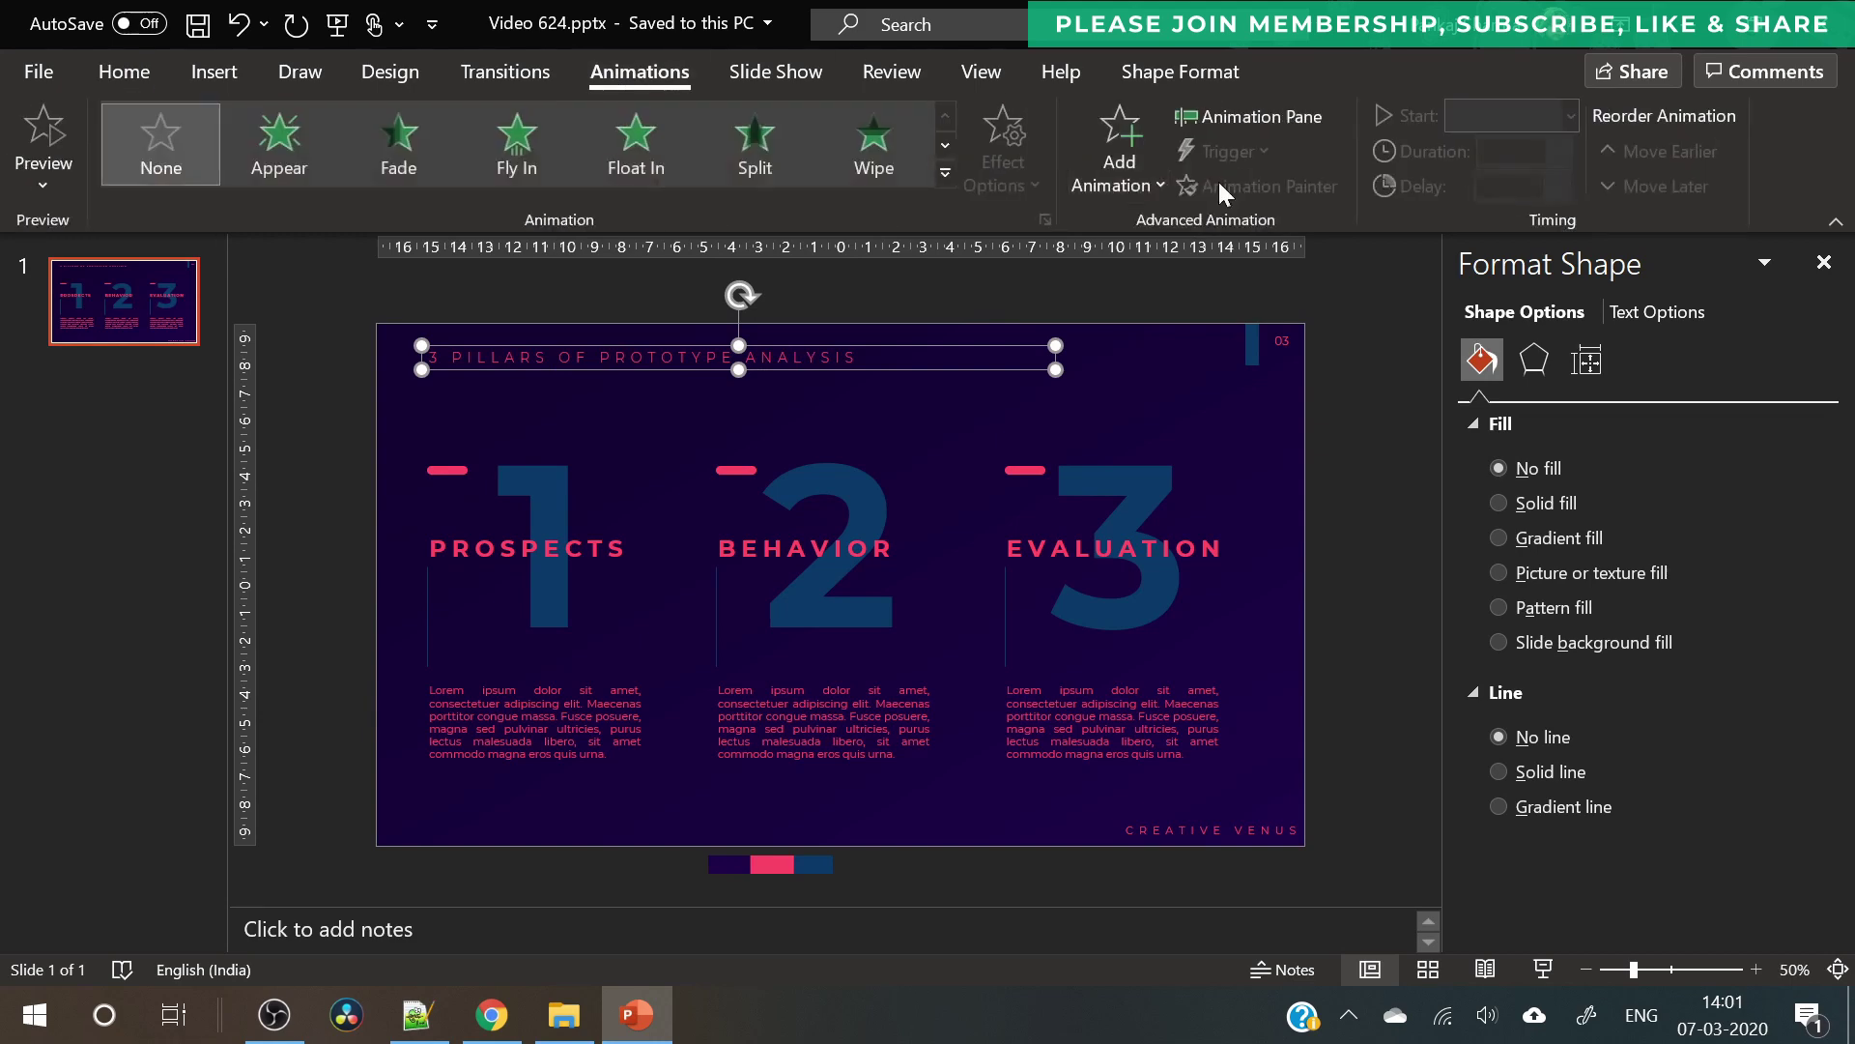
- Give the title a Fly In from Left, starting With Previous, lasting 1 second
{"action": "left_click", "coordinate": [1140, 169]}
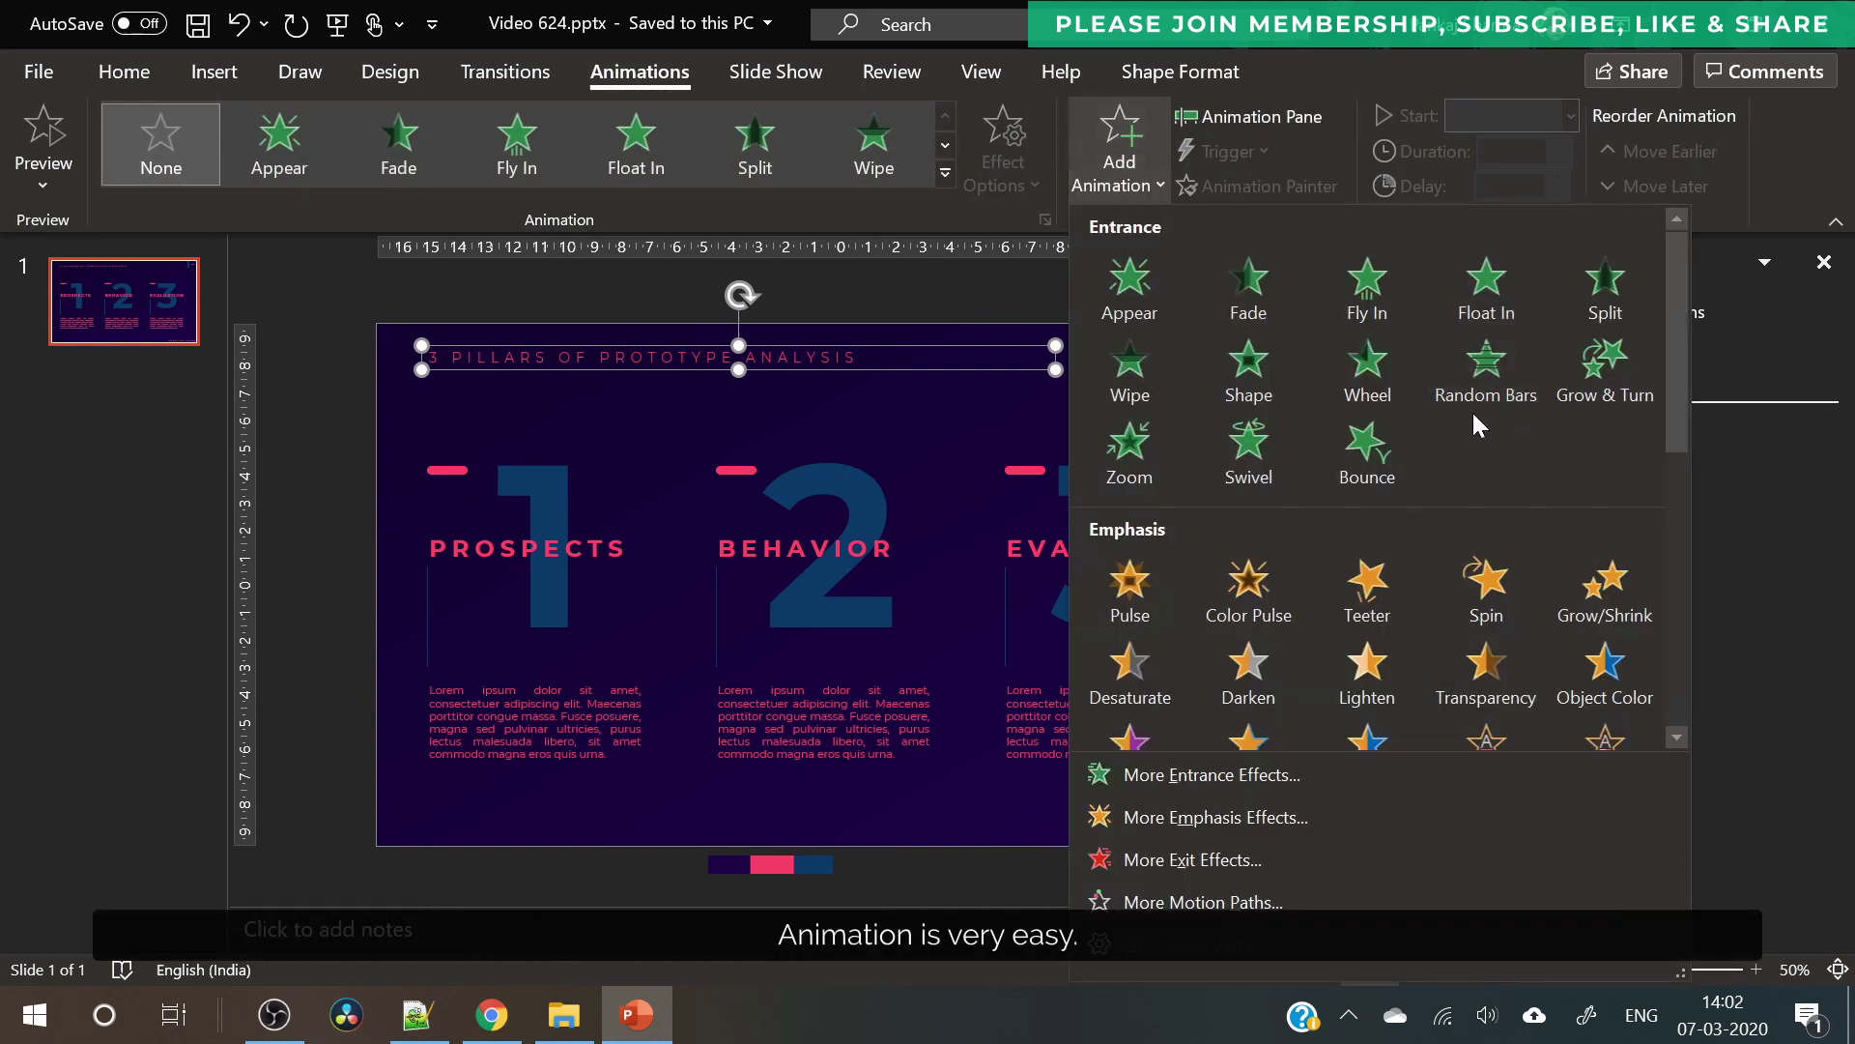
{"action": "left_click", "coordinate": [1388, 307]}
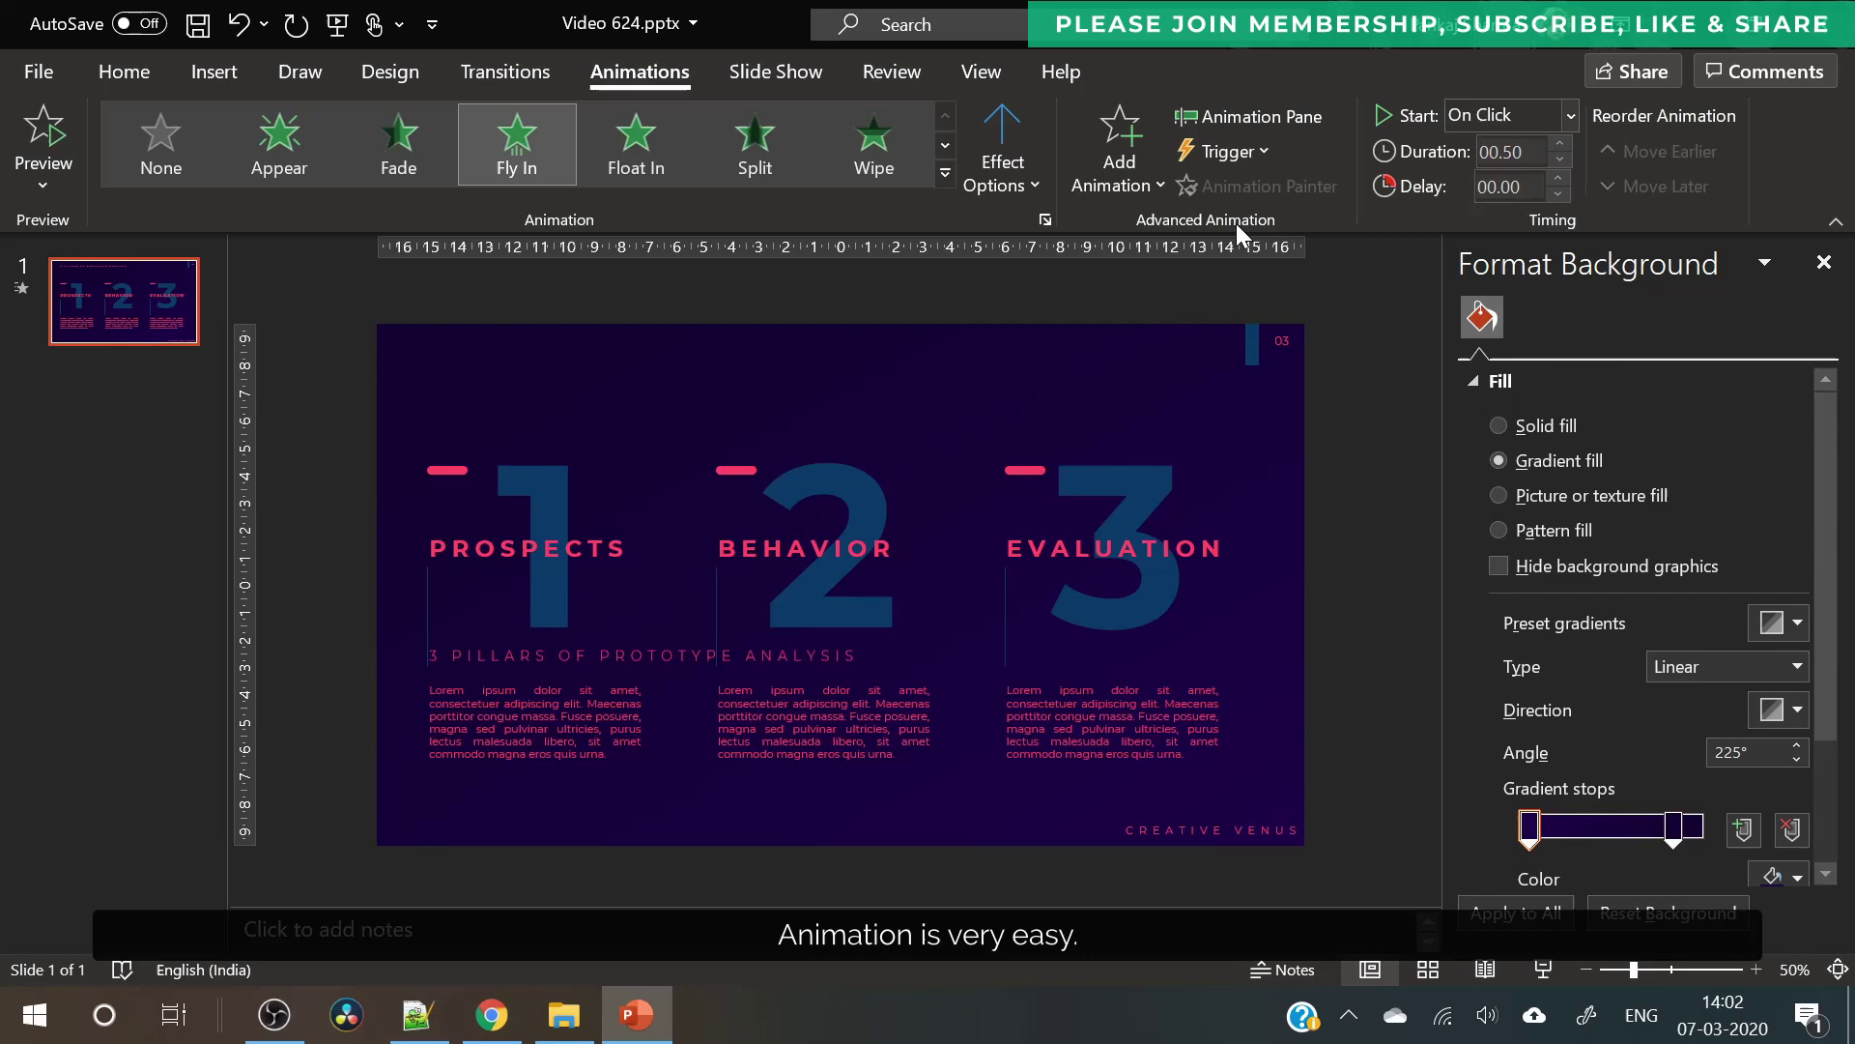
{"action": "left_click", "coordinate": [1041, 182]}
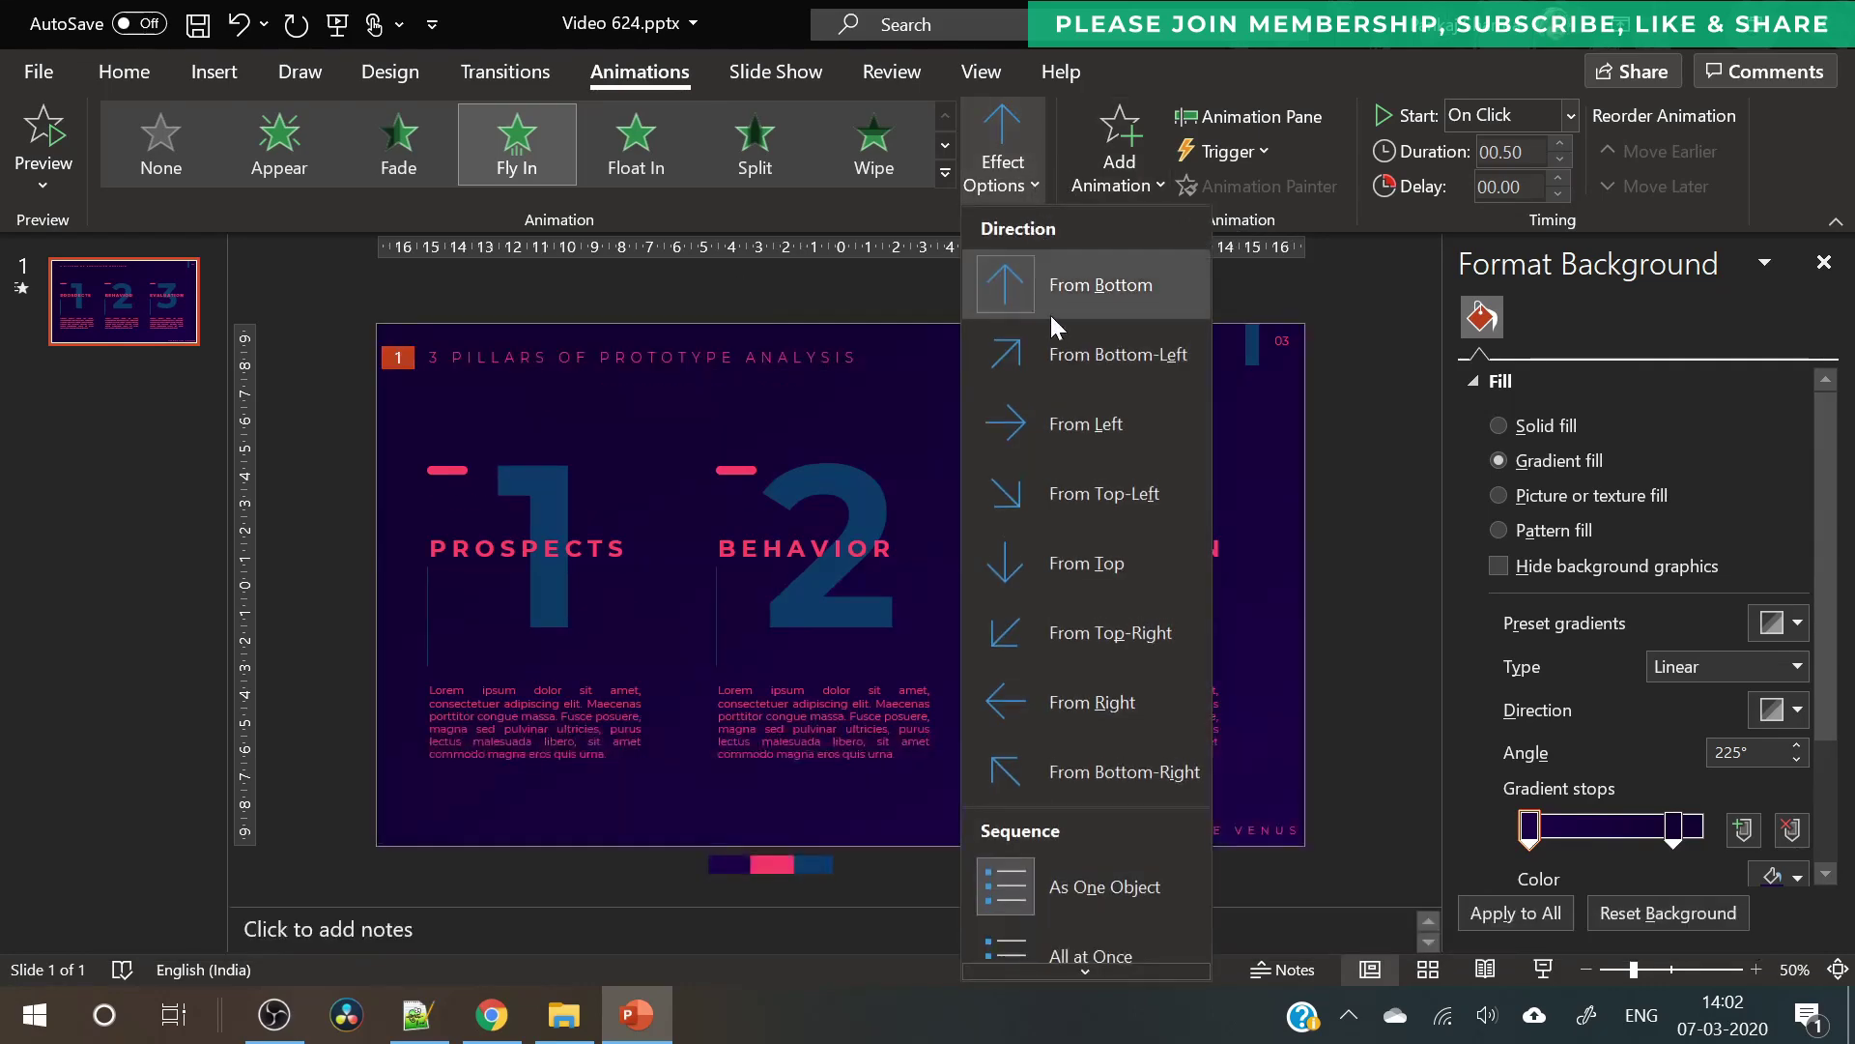
{"action": "left_click", "coordinate": [1069, 418]}
{"action": "left_click", "coordinate": [1235, 117]}
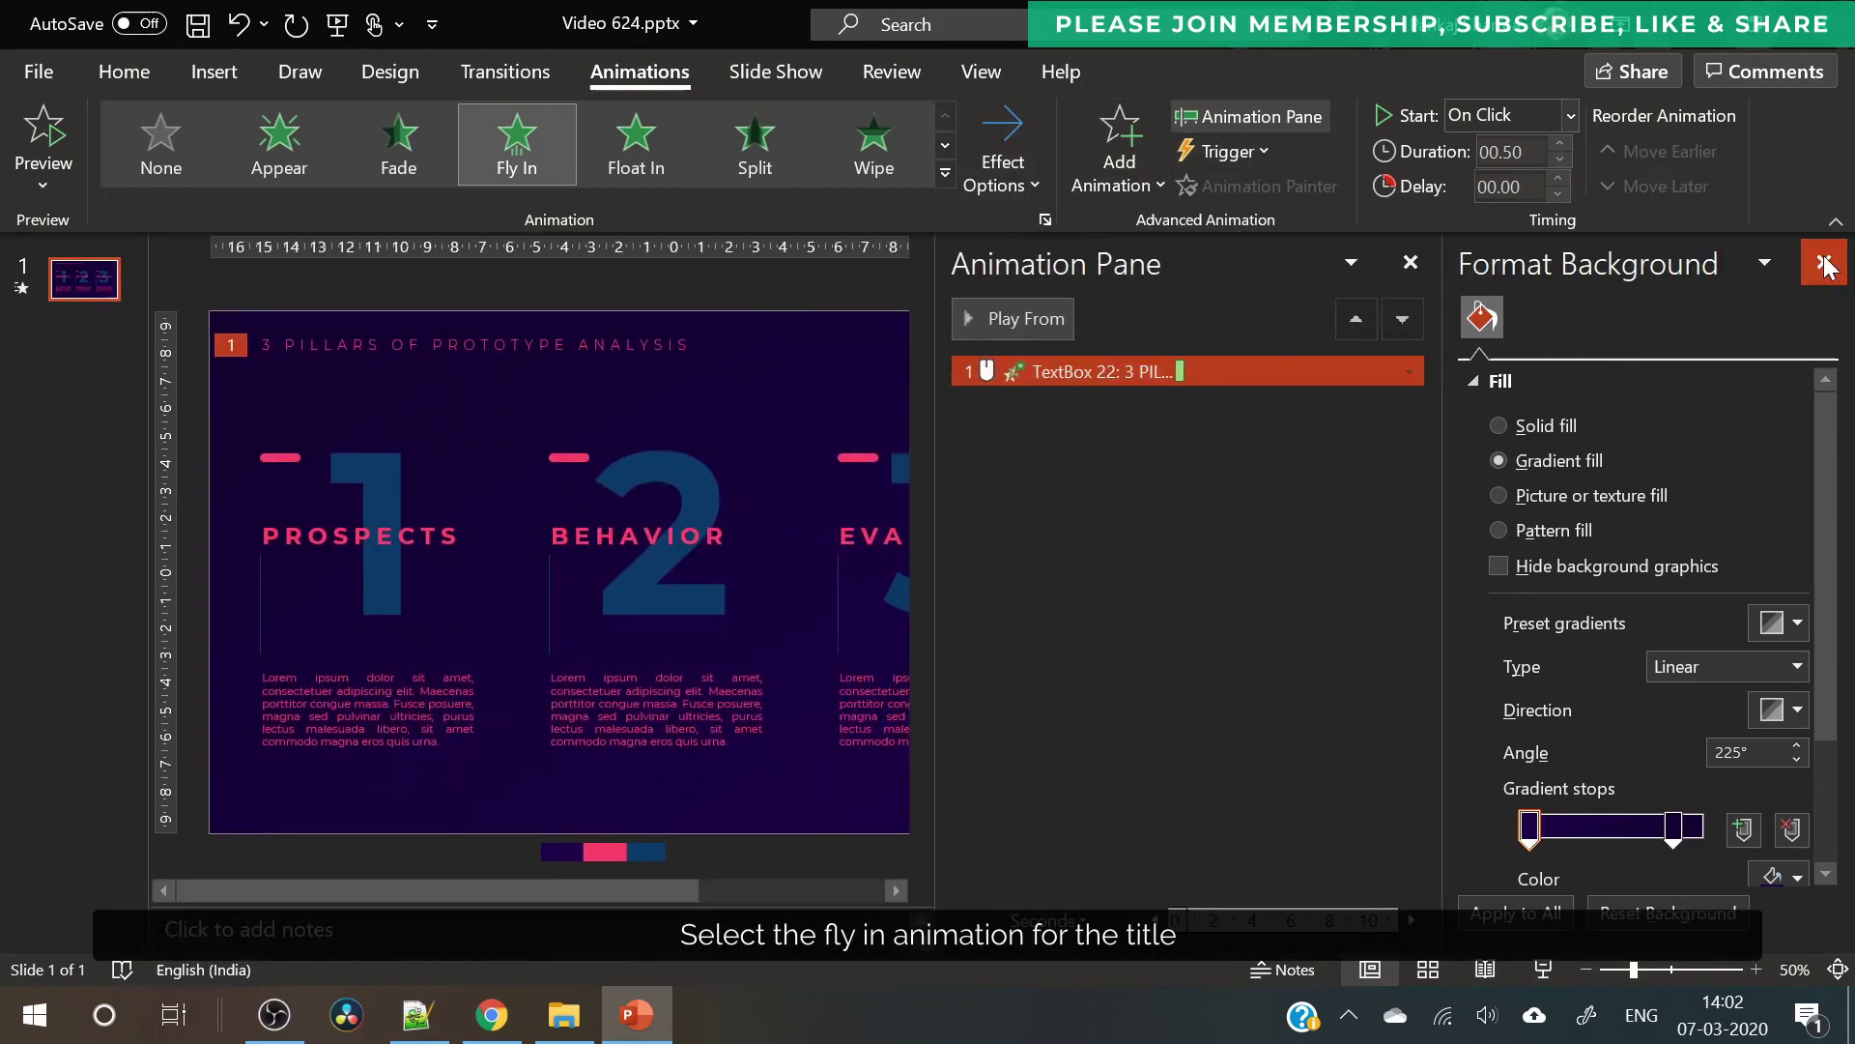
{"action": "left_click", "coordinate": [1547, 121]}
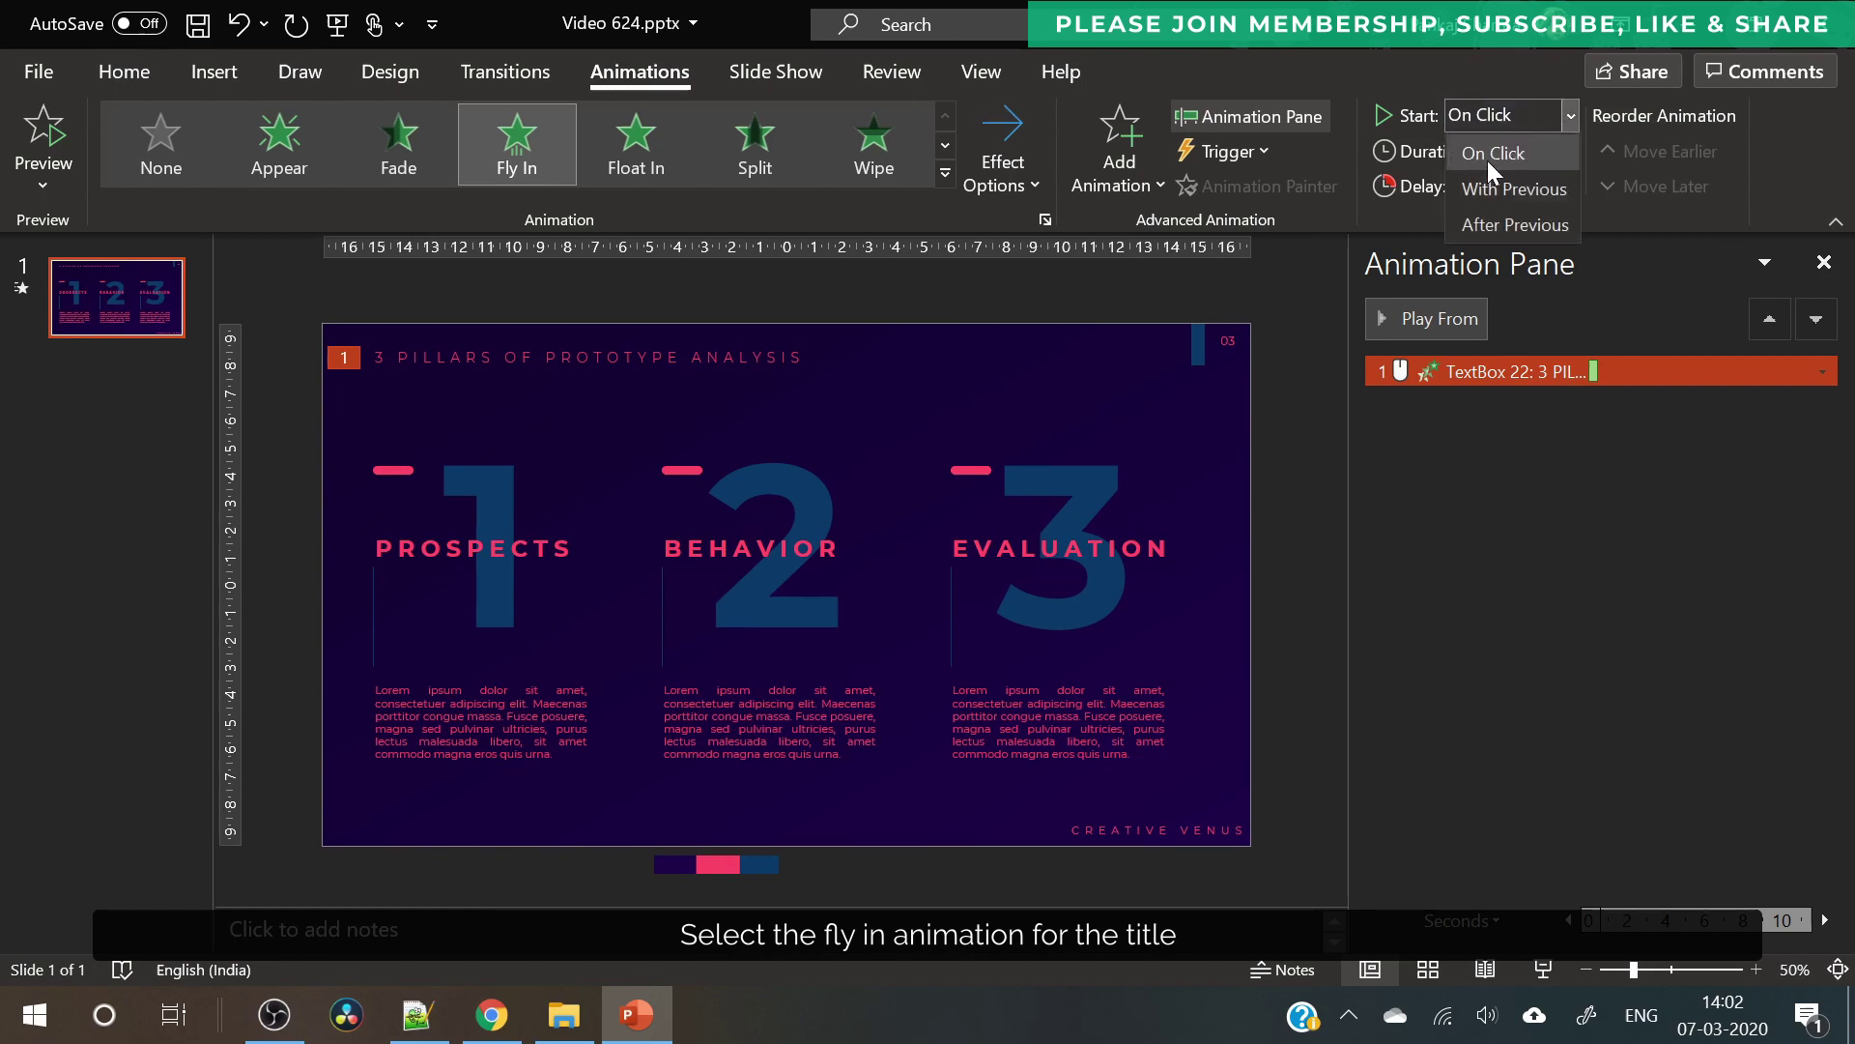
{"action": "left_click", "coordinate": [1493, 156]}
{"action": "left_click", "coordinate": [1559, 143]}
{"action": "left_click", "coordinate": [1559, 143]}
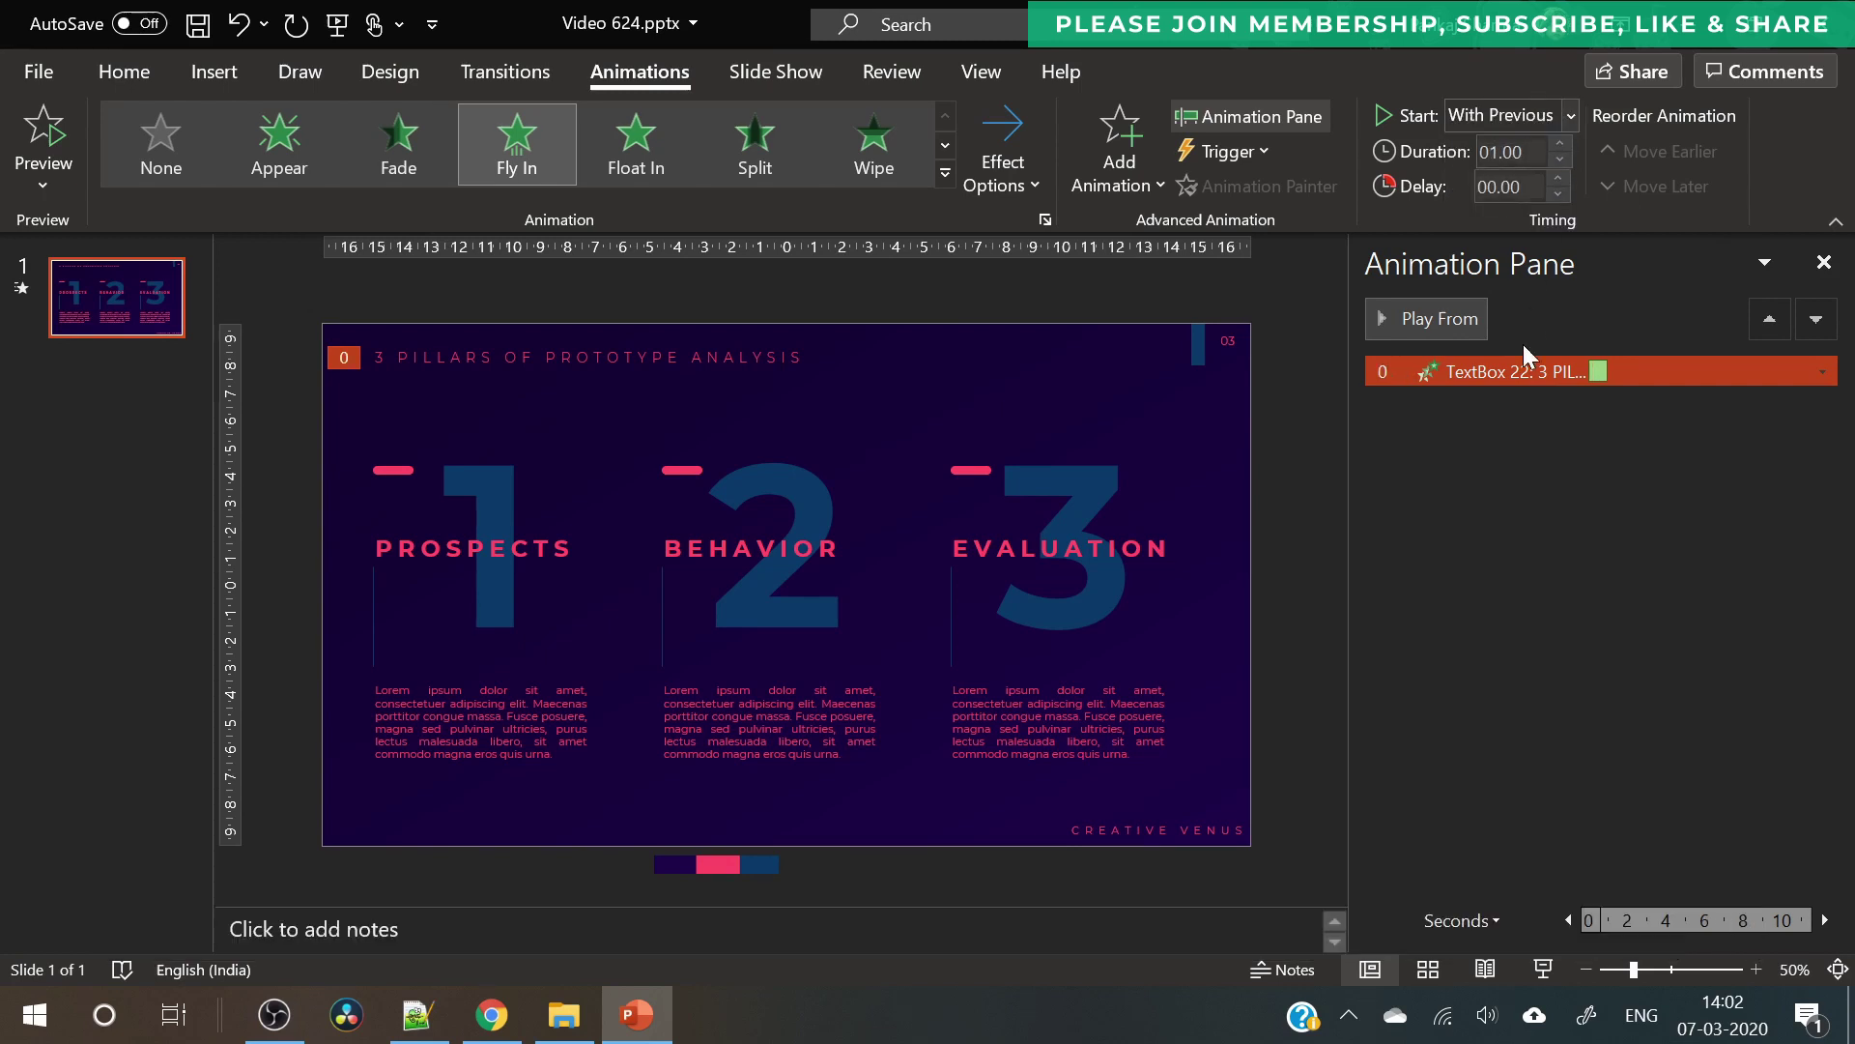
- Add a smooth end to the title's fly-in in its effect settings
{"action": "left_click", "coordinate": [1823, 371]}
{"action": "left_click", "coordinate": [1623, 505]}
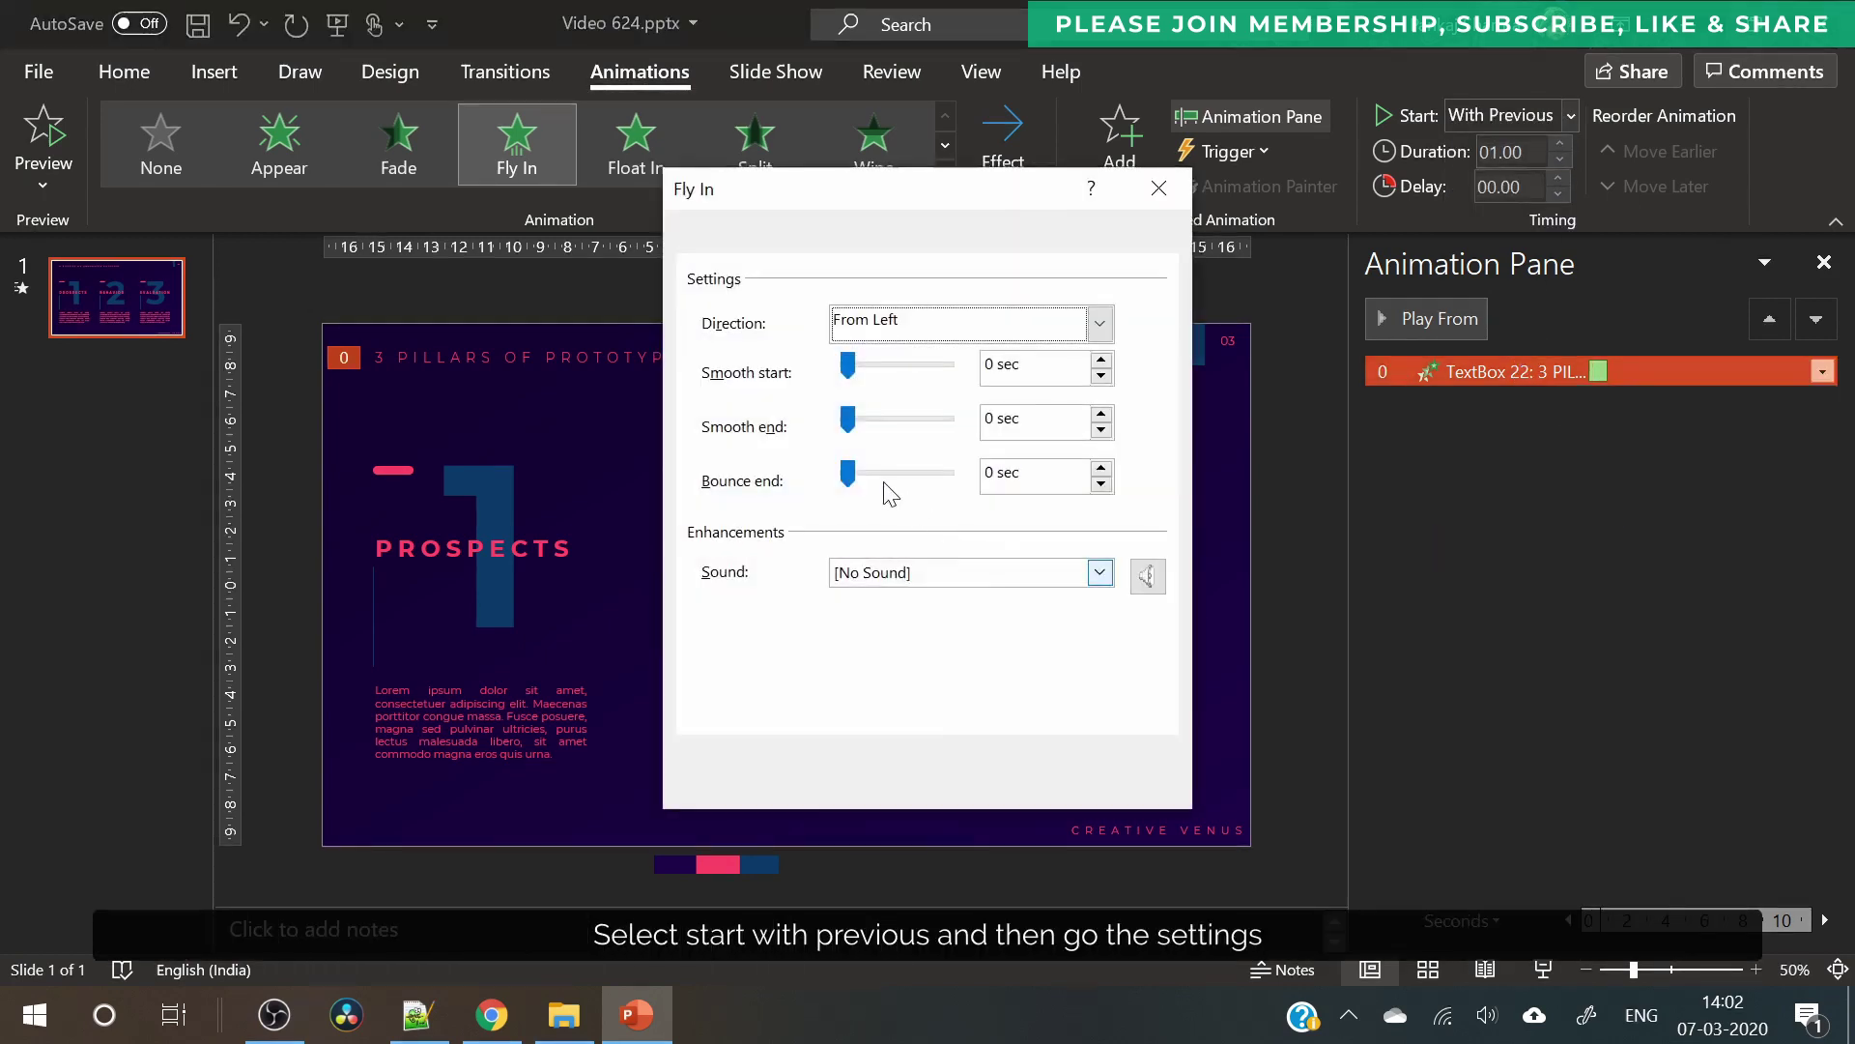
{"action": "left_click_drag", "start_coordinate": [861, 431], "coordinate": [1067, 431]}
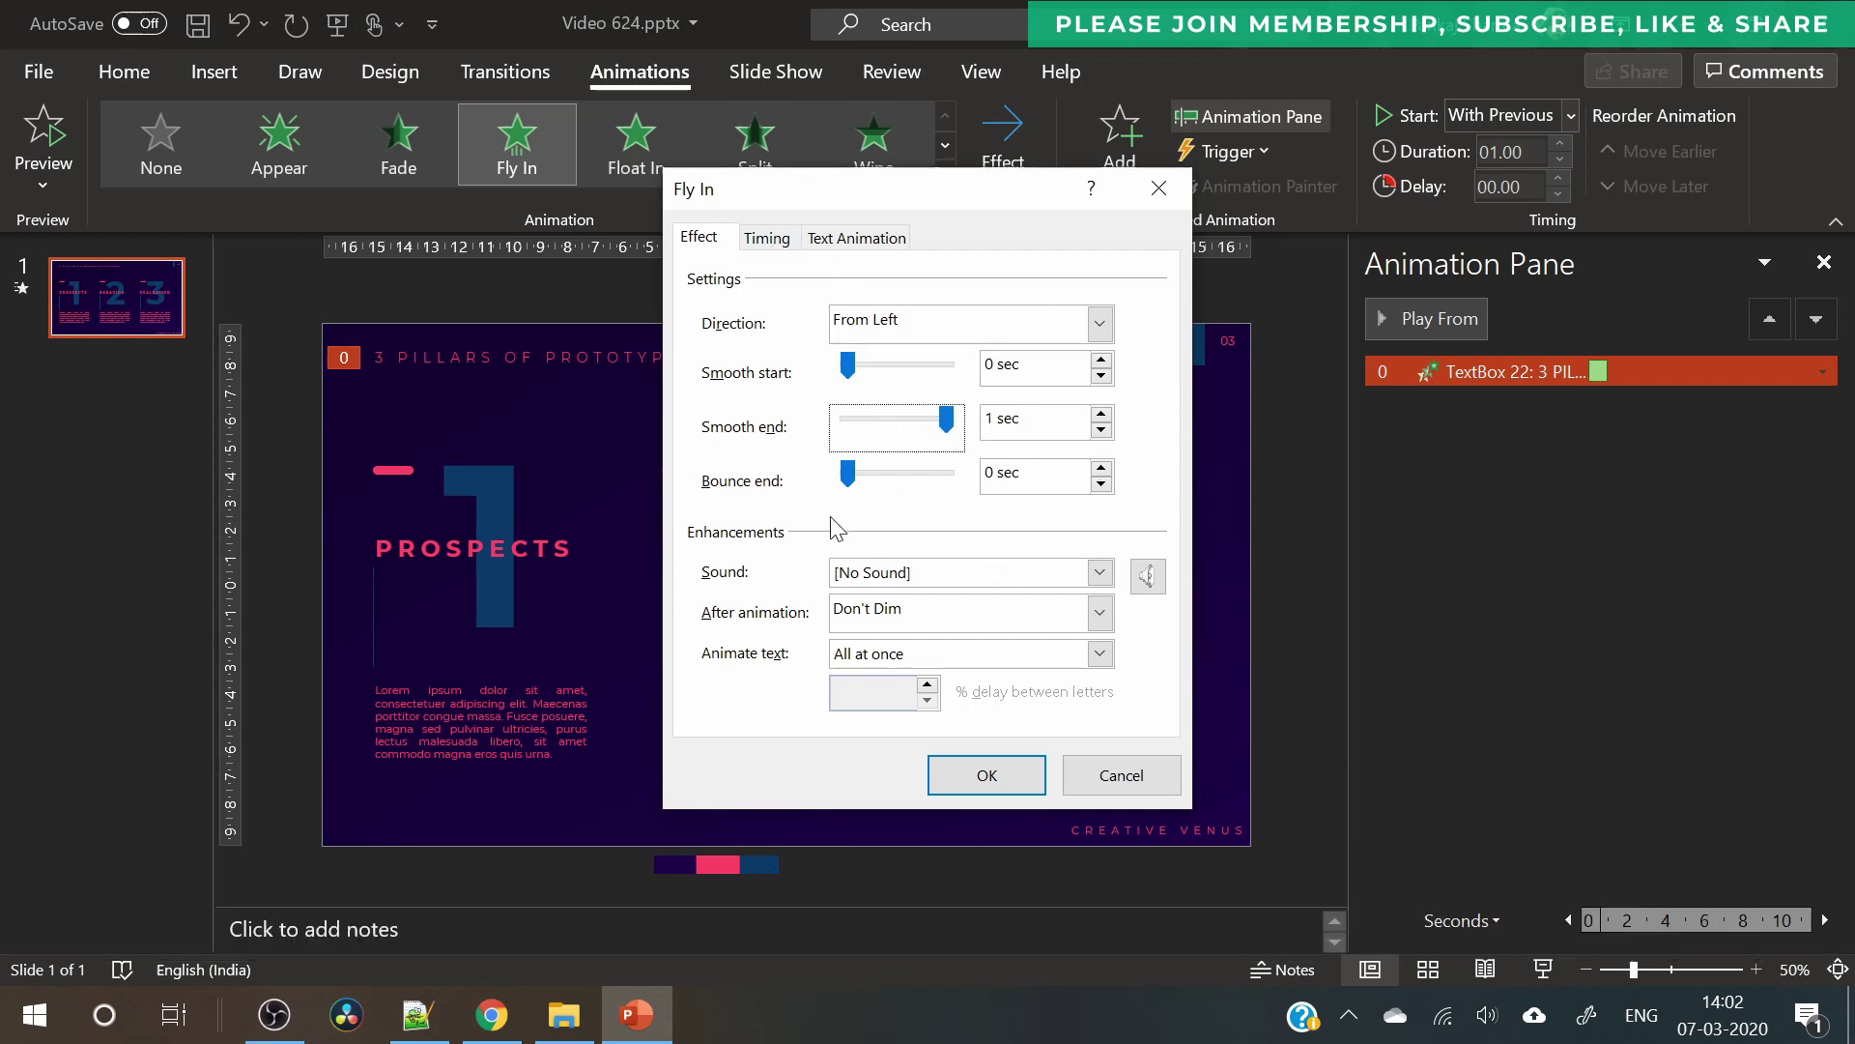
{"action": "left_click", "coordinate": [991, 776]}
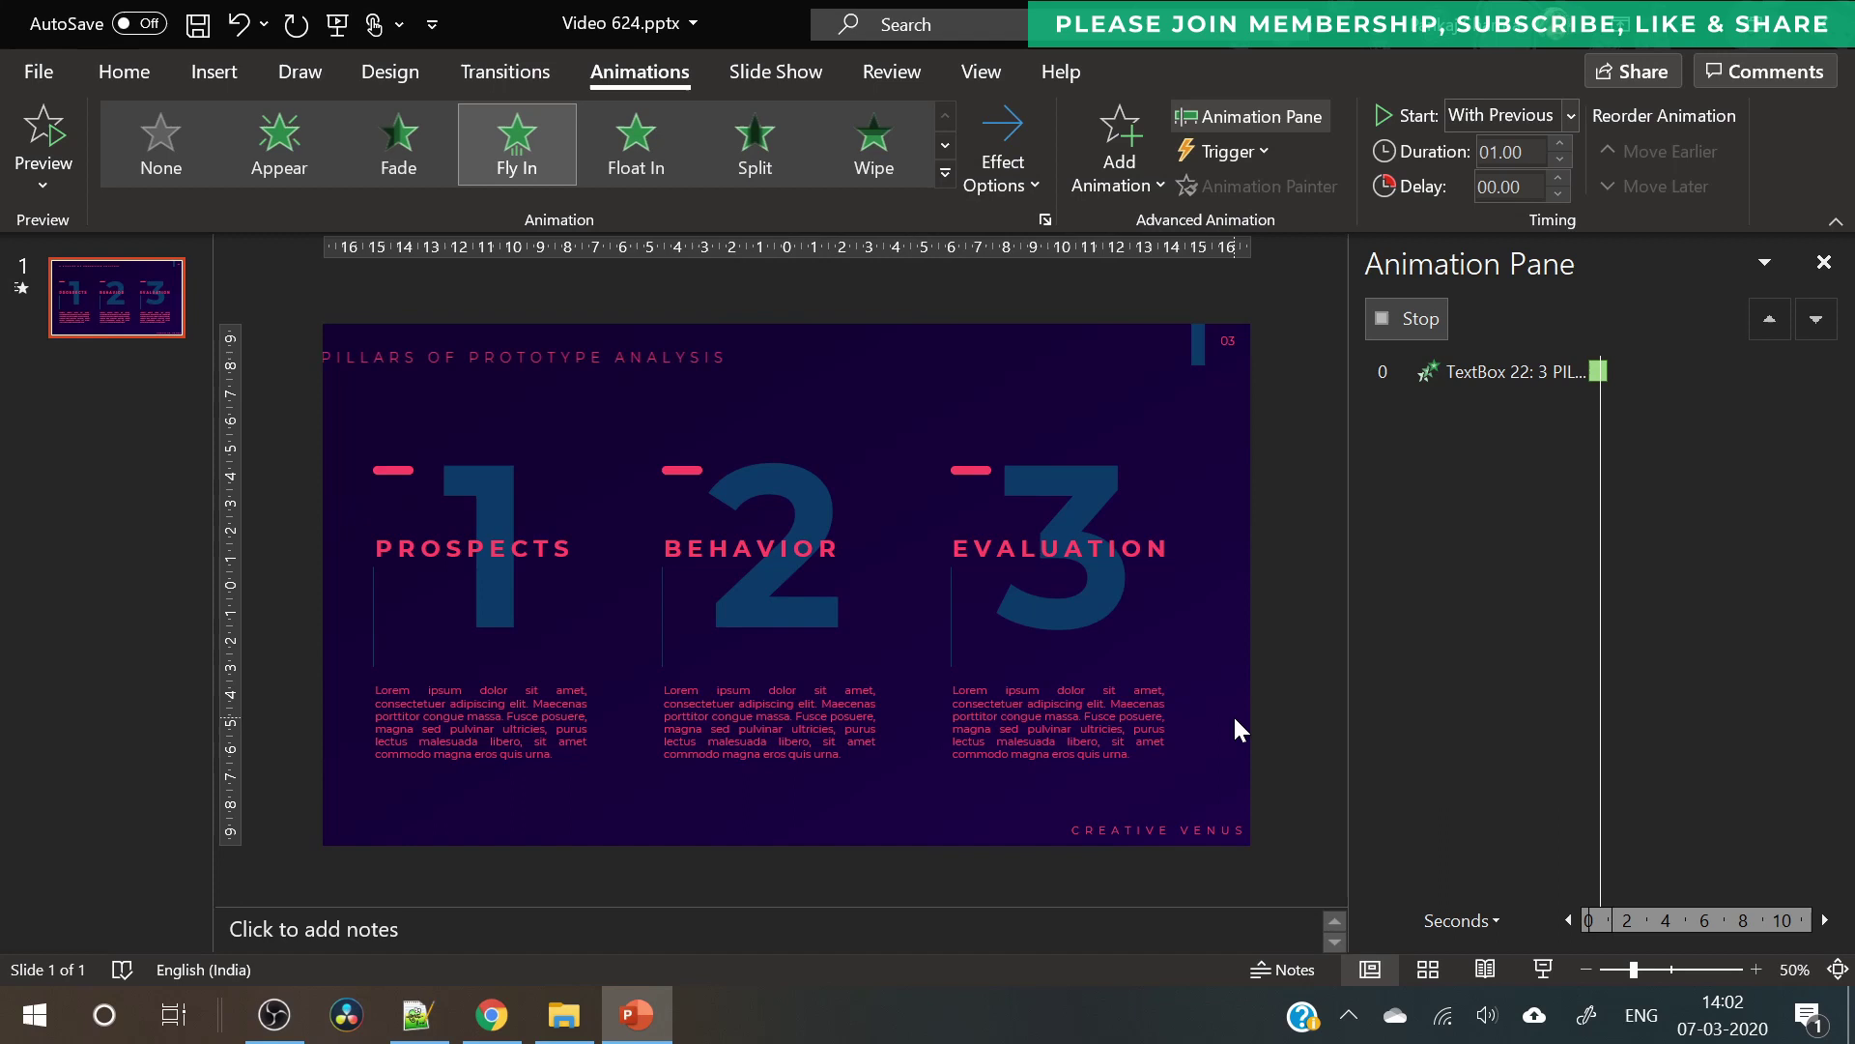
{"action": "left_click", "coordinate": [395, 471]}
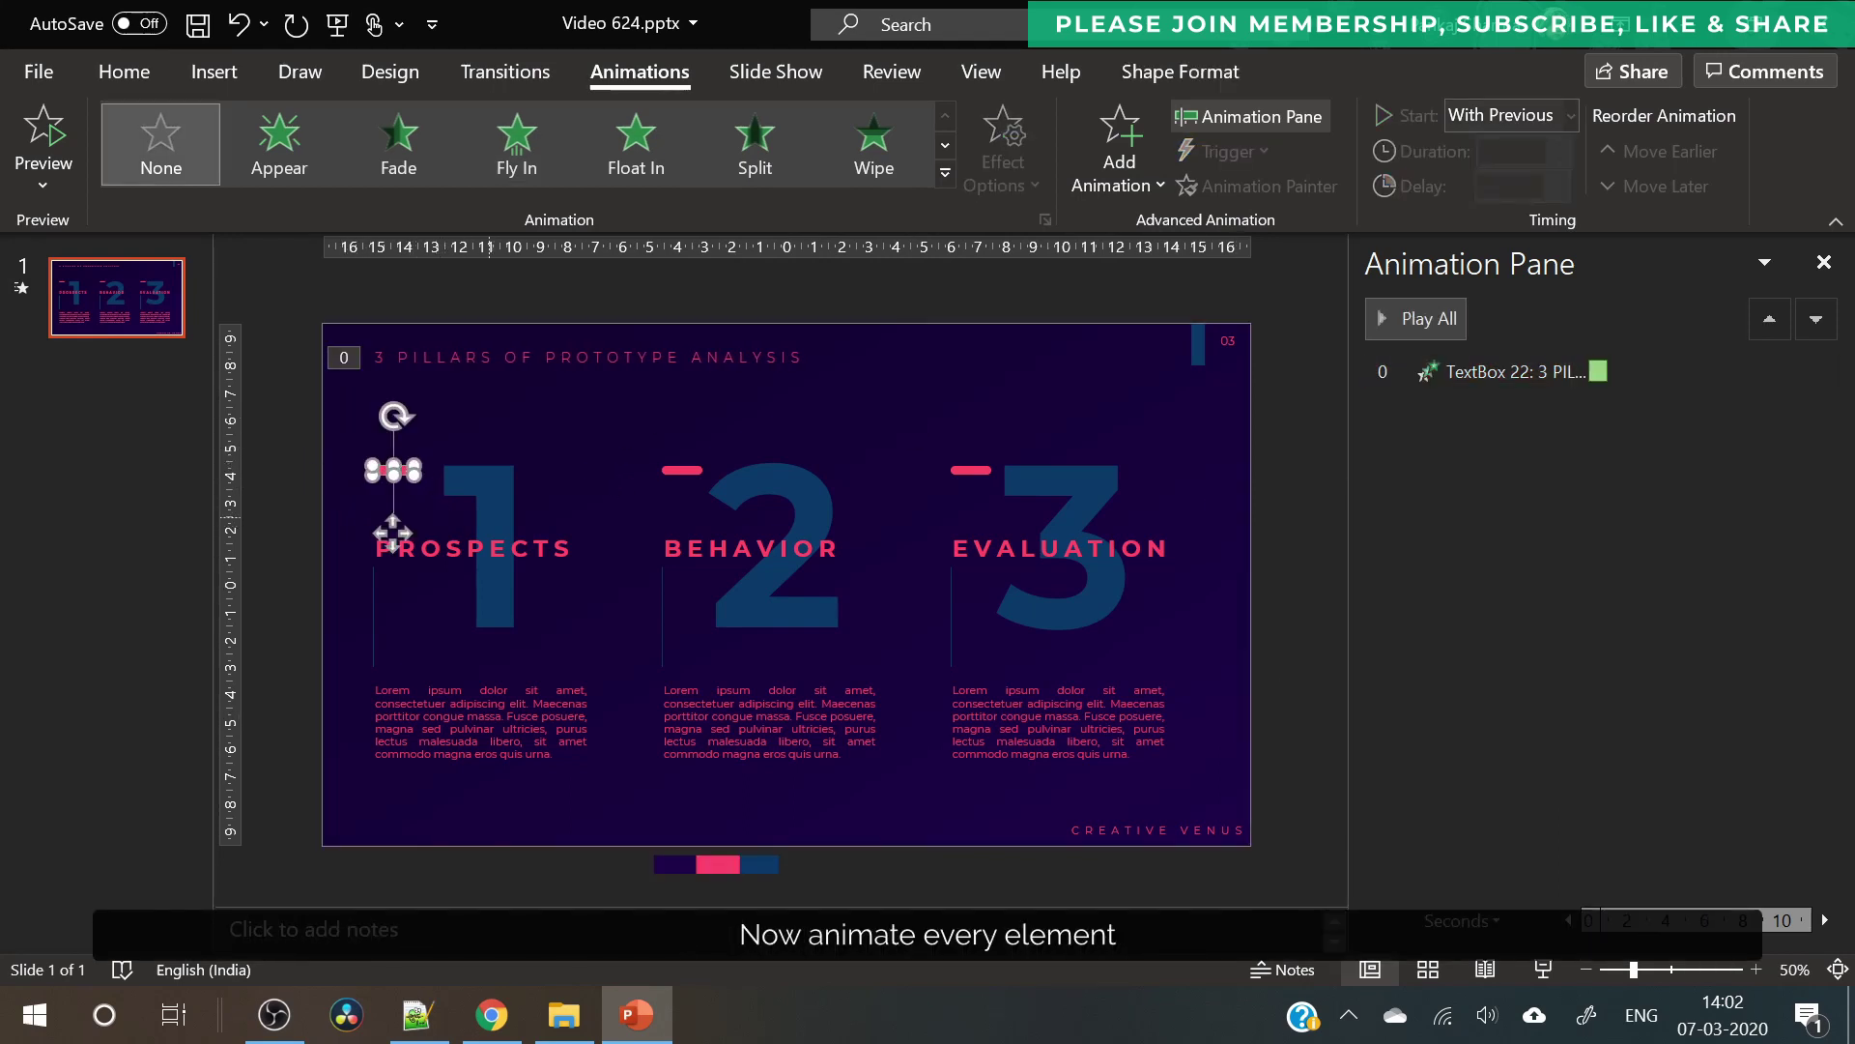
- Make the pink dash fly in from the left With Previous, 1 second long, after 0.50 s delay
{"action": "left_click", "coordinate": [519, 171]}
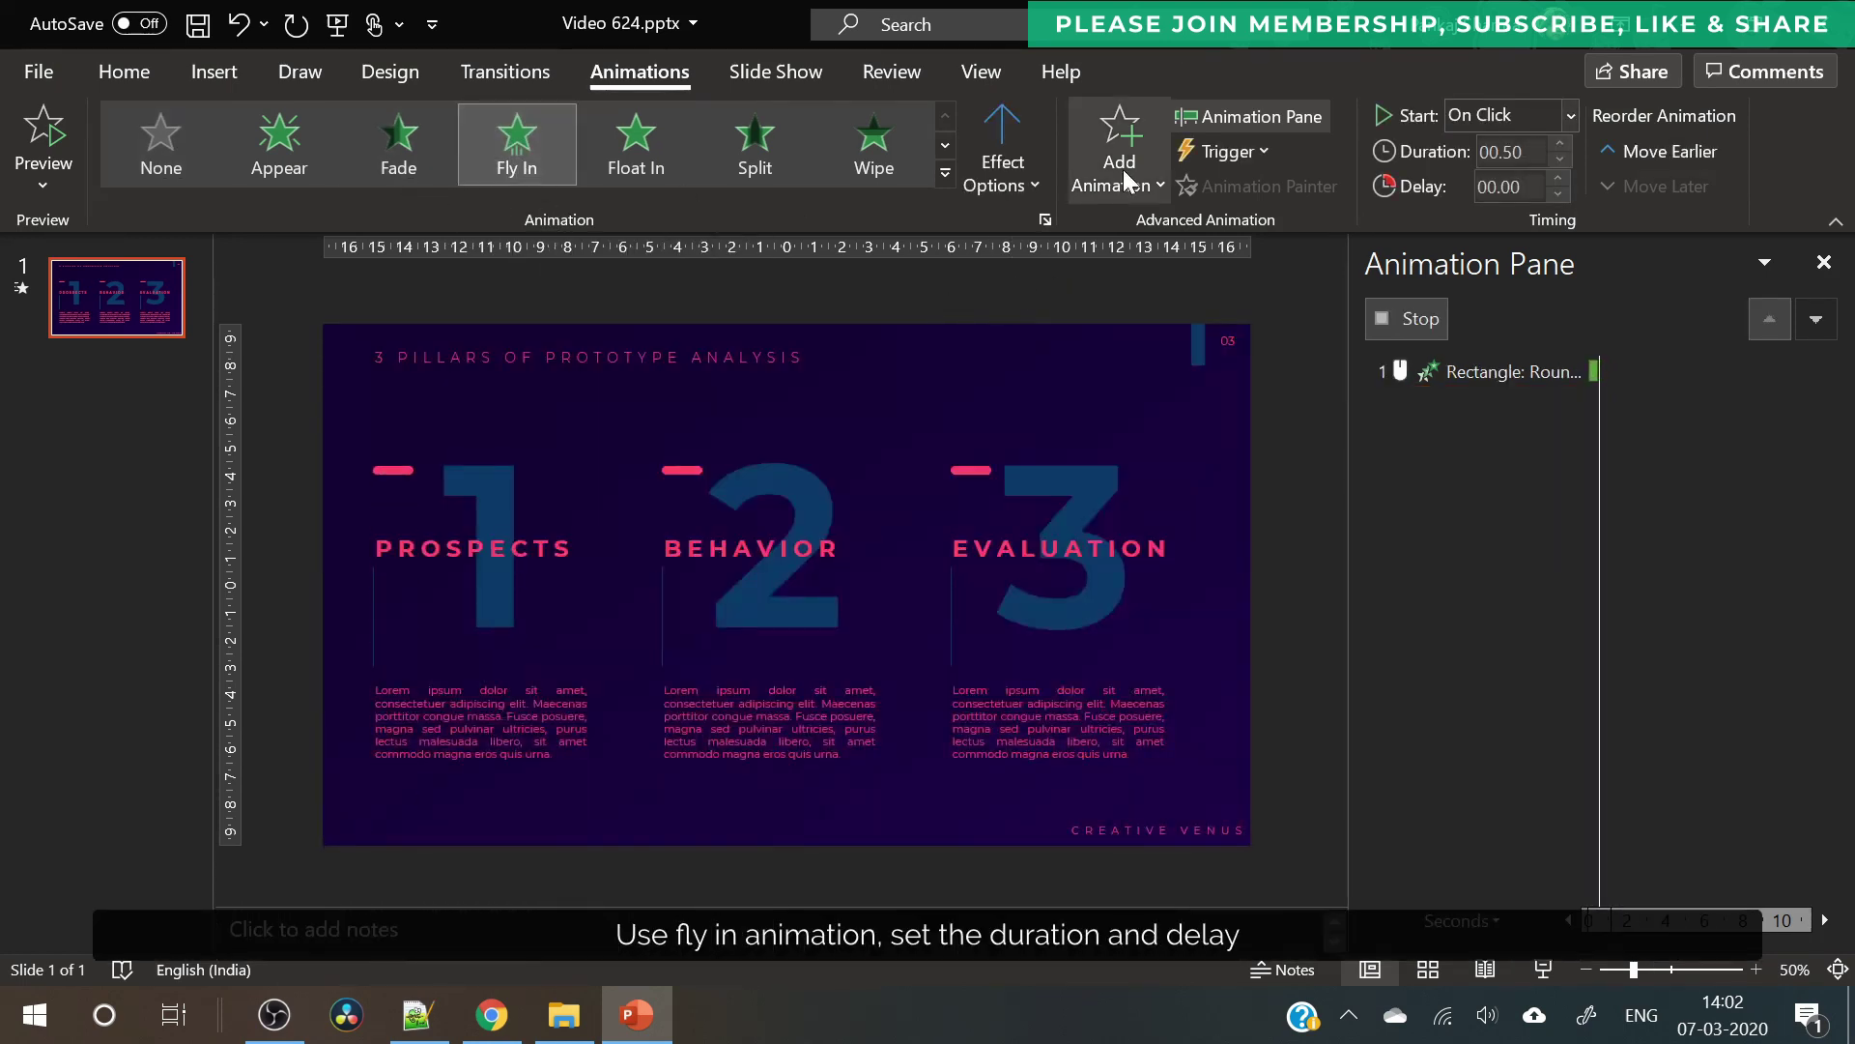
{"action": "left_click", "coordinate": [1030, 177]}
{"action": "left_click", "coordinate": [1075, 423]}
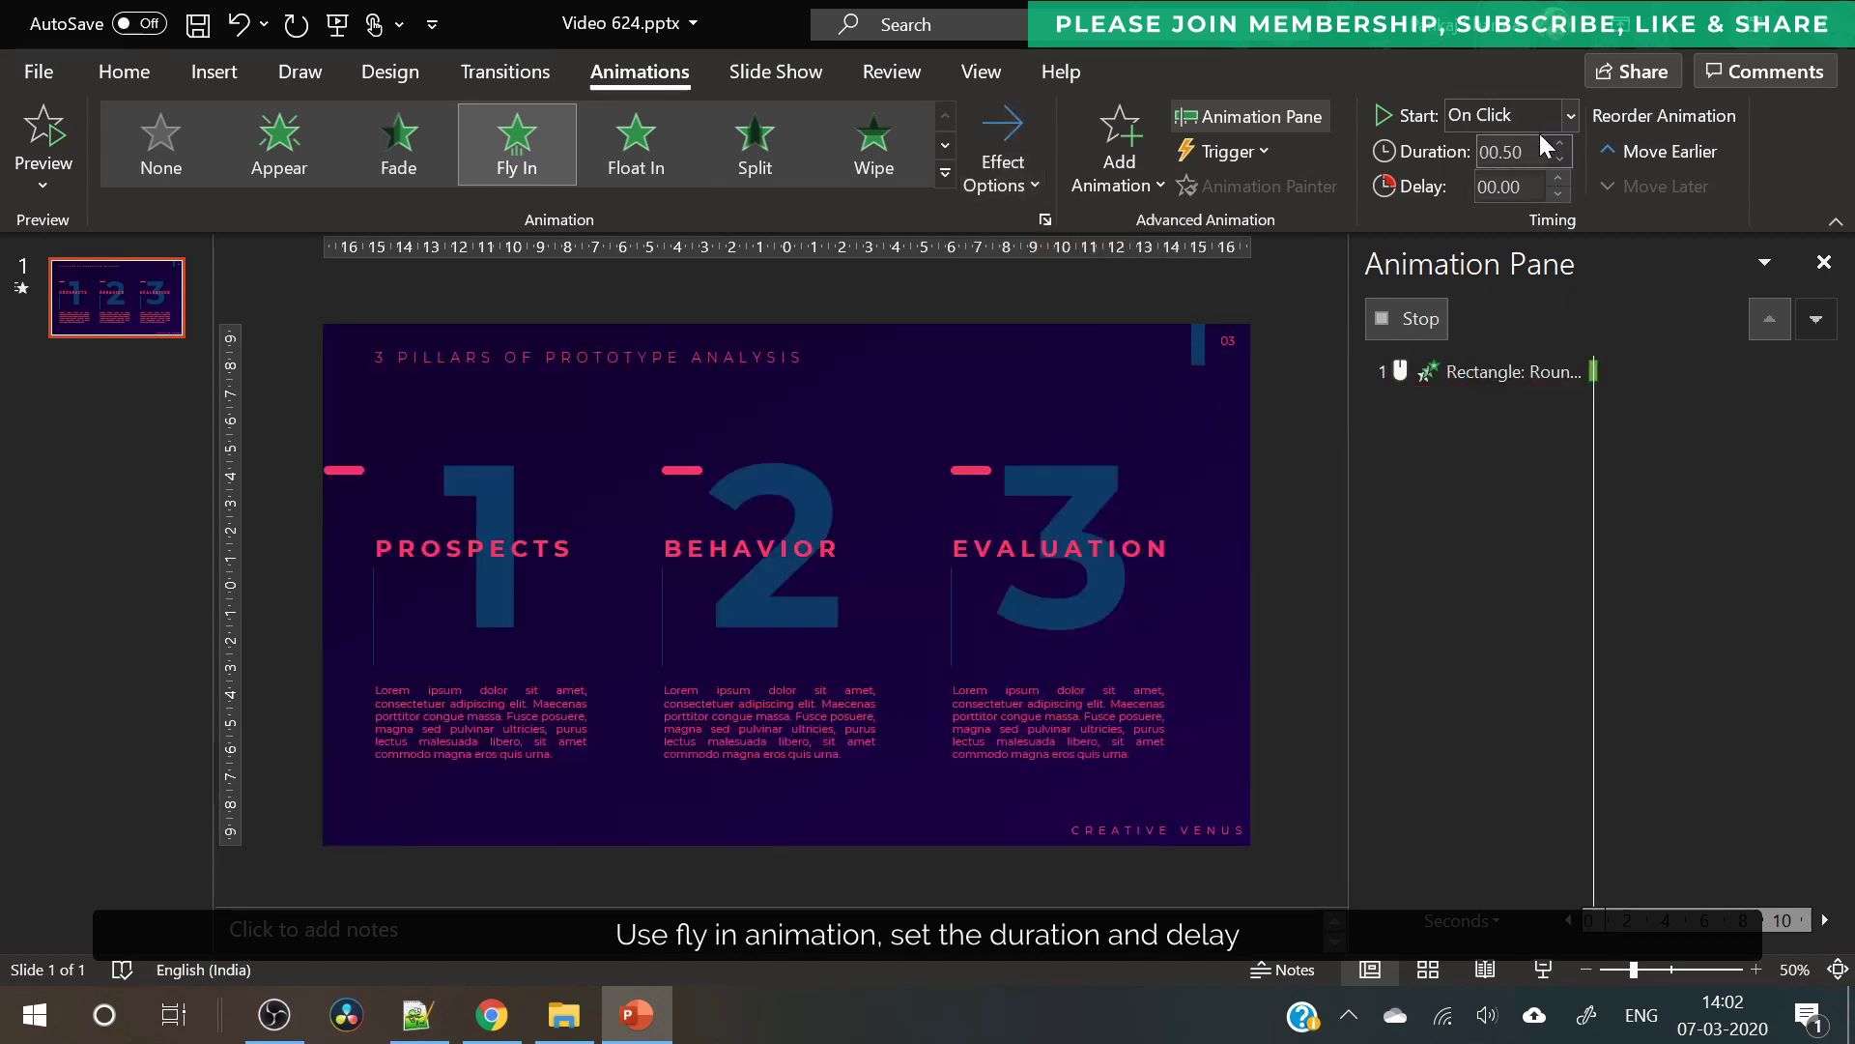
{"action": "left_click", "coordinate": [1567, 116]}
{"action": "left_click", "coordinate": [1531, 195]}
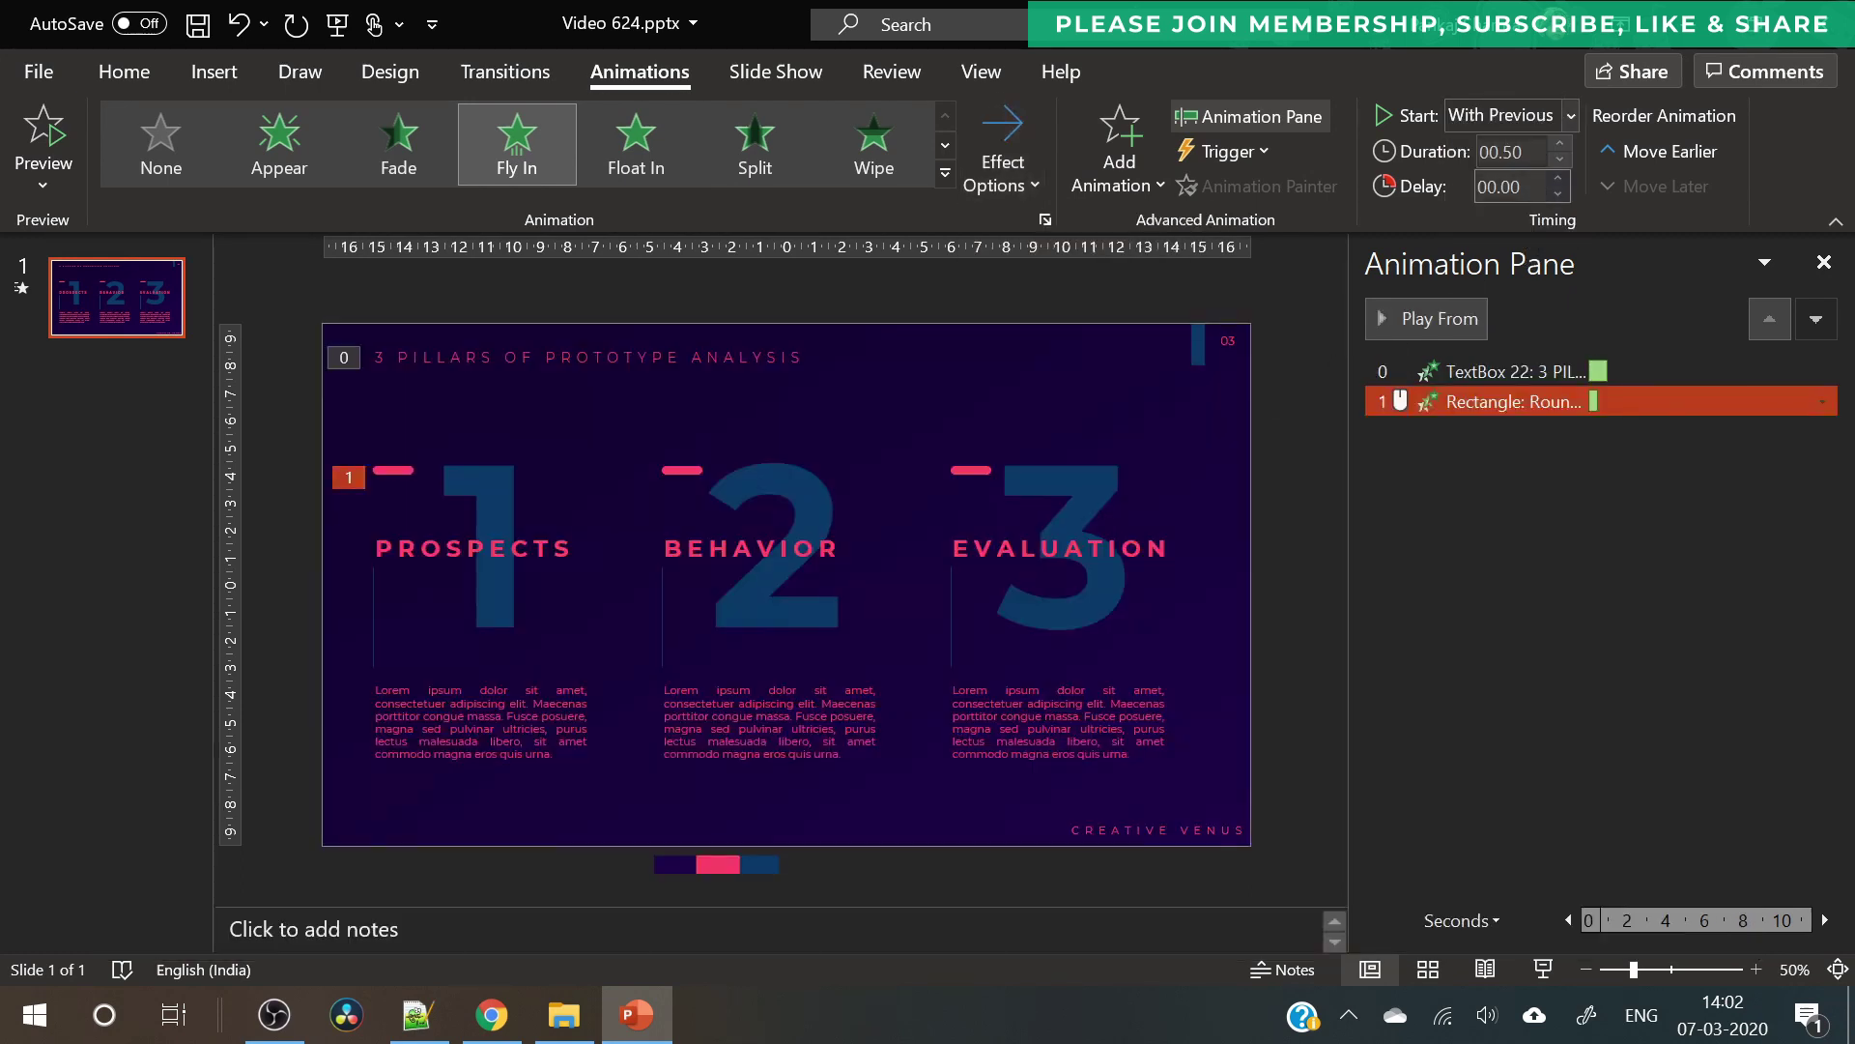
{"action": "left_click", "coordinate": [1558, 143]}
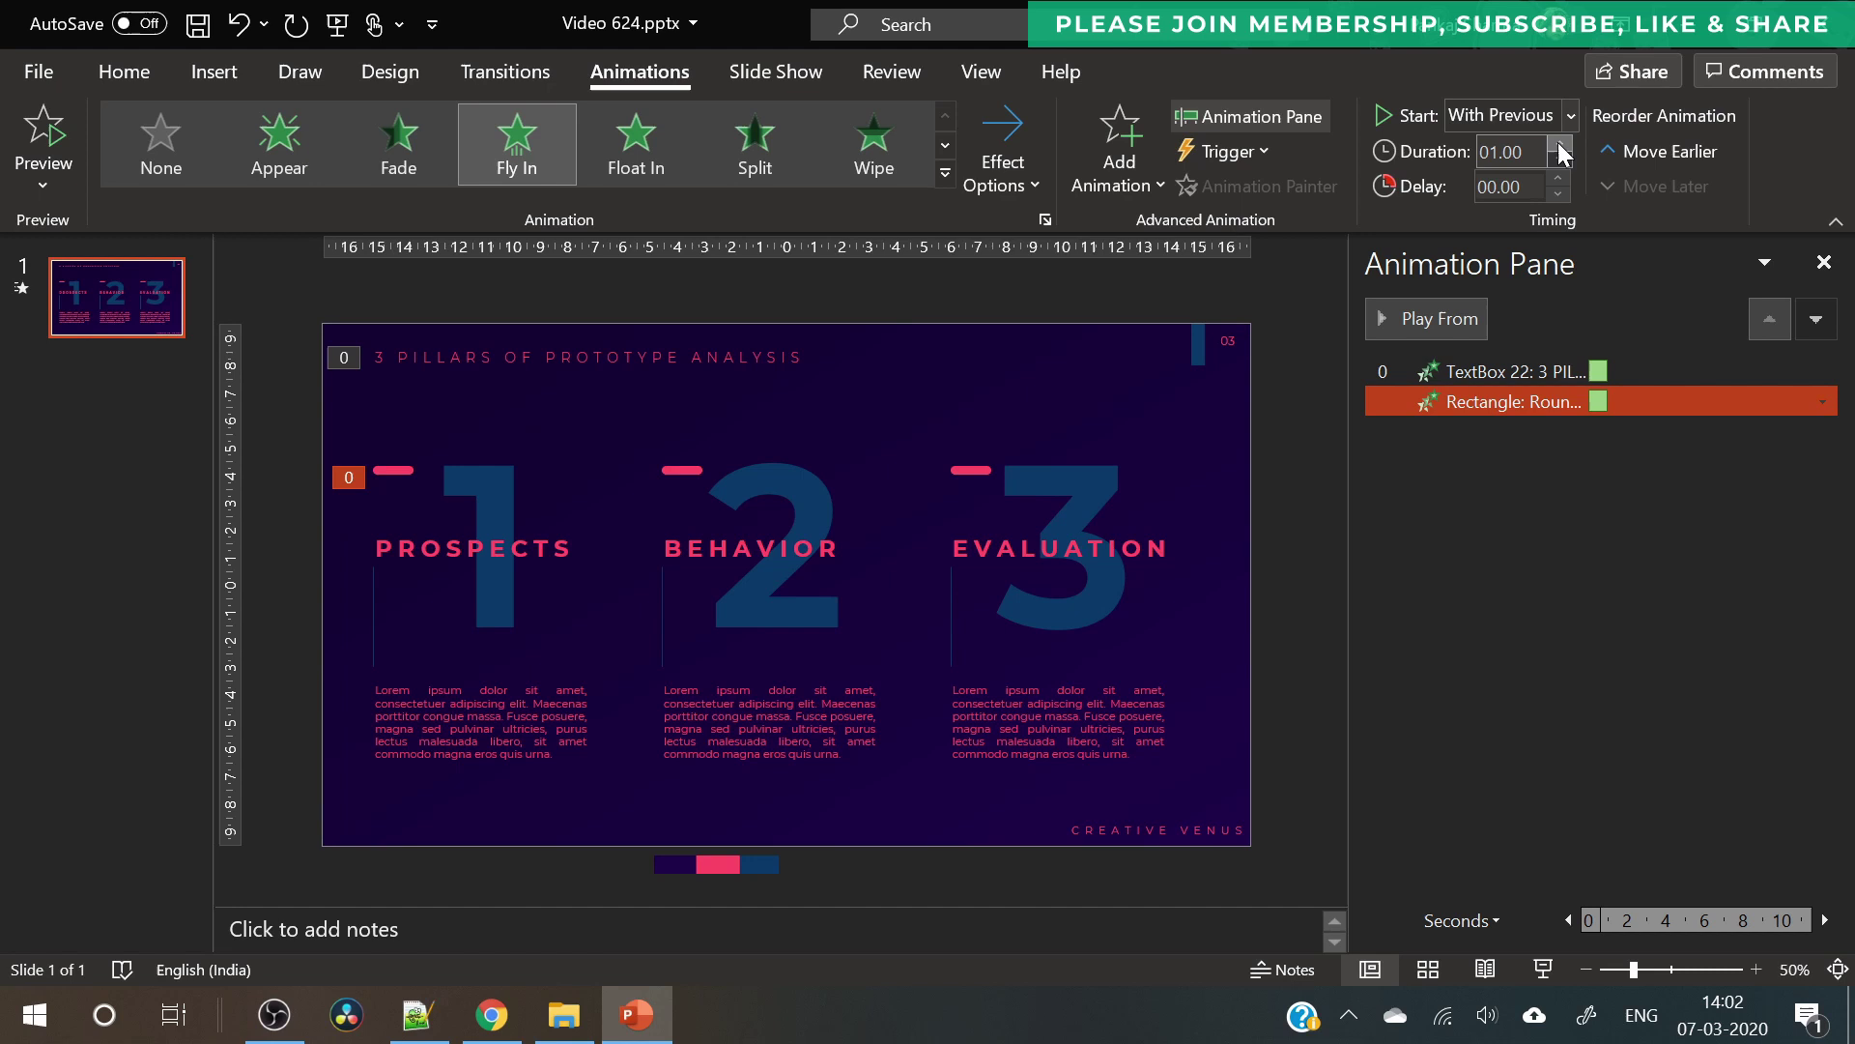
{"action": "left_click", "coordinate": [1558, 143]}
{"action": "left_click", "coordinate": [1559, 178]}
{"action": "left_click", "coordinate": [1559, 178]}
{"action": "left_click", "coordinate": [1559, 178]}
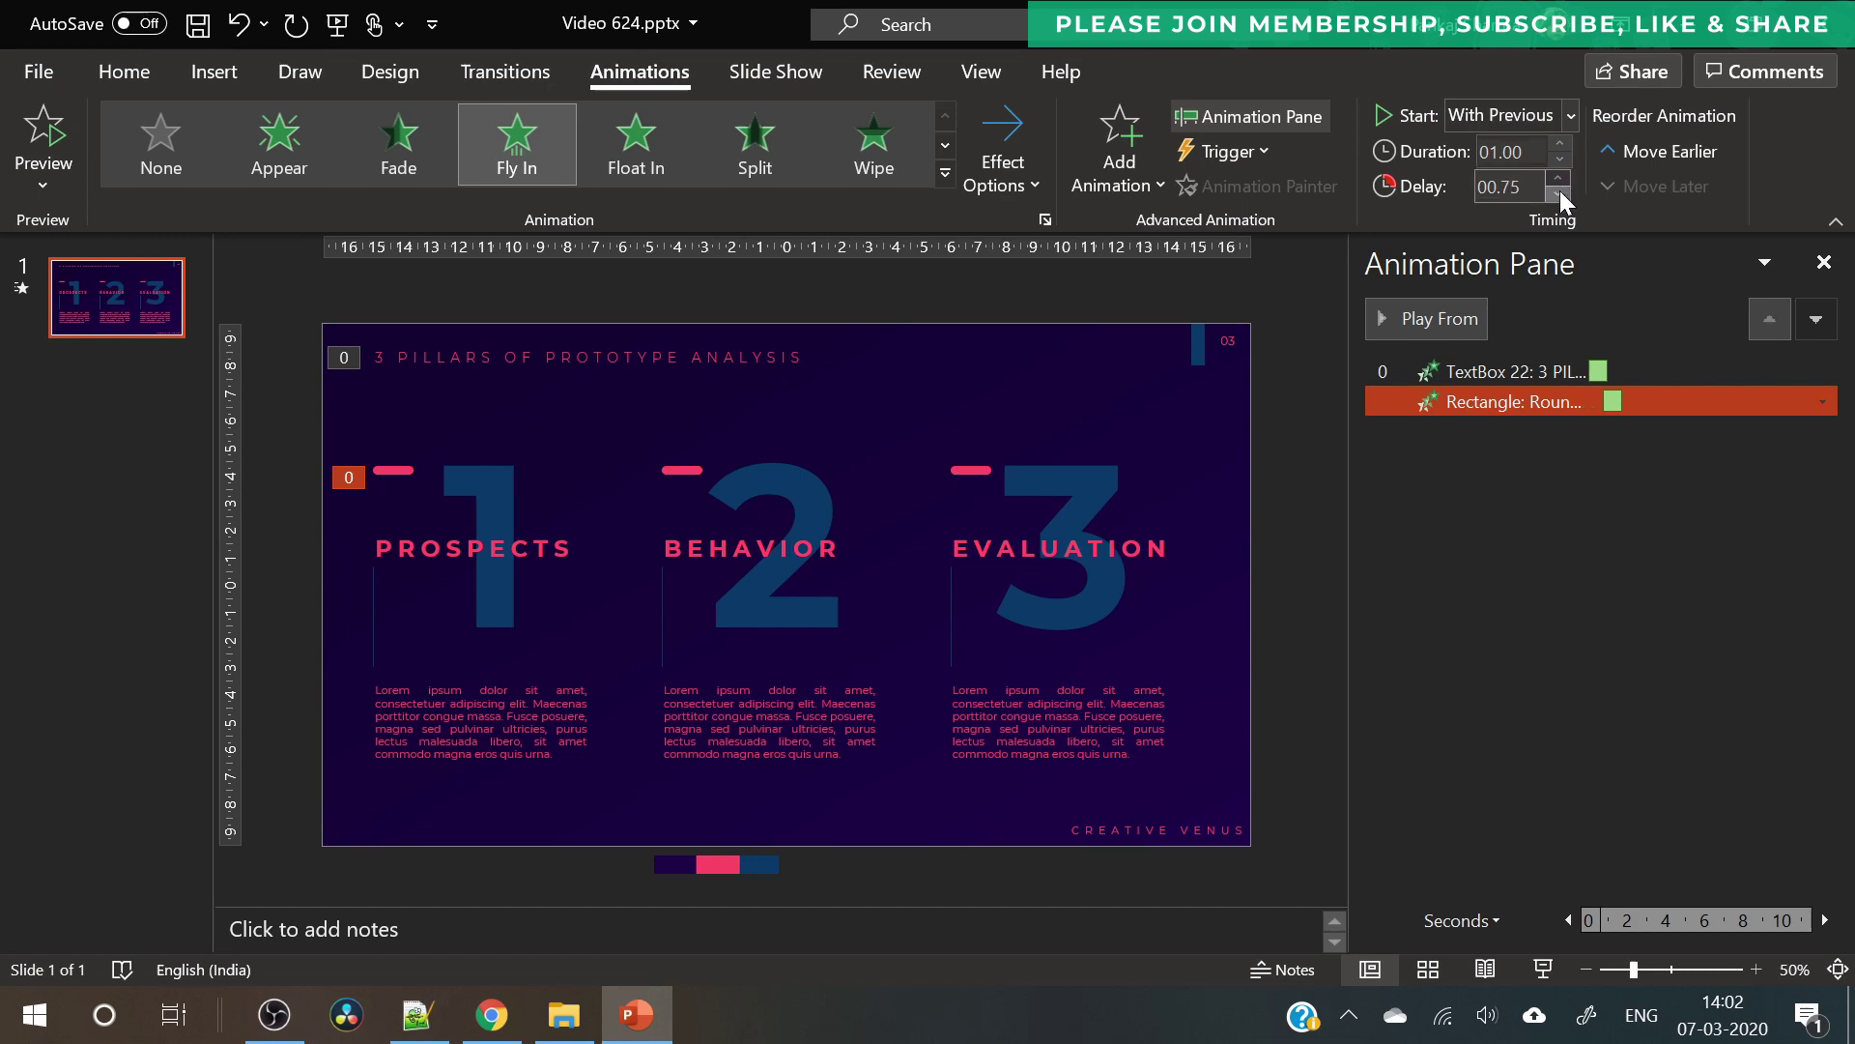
{"action": "left_click", "coordinate": [1558, 194]}
{"action": "left_click", "coordinate": [495, 474]}
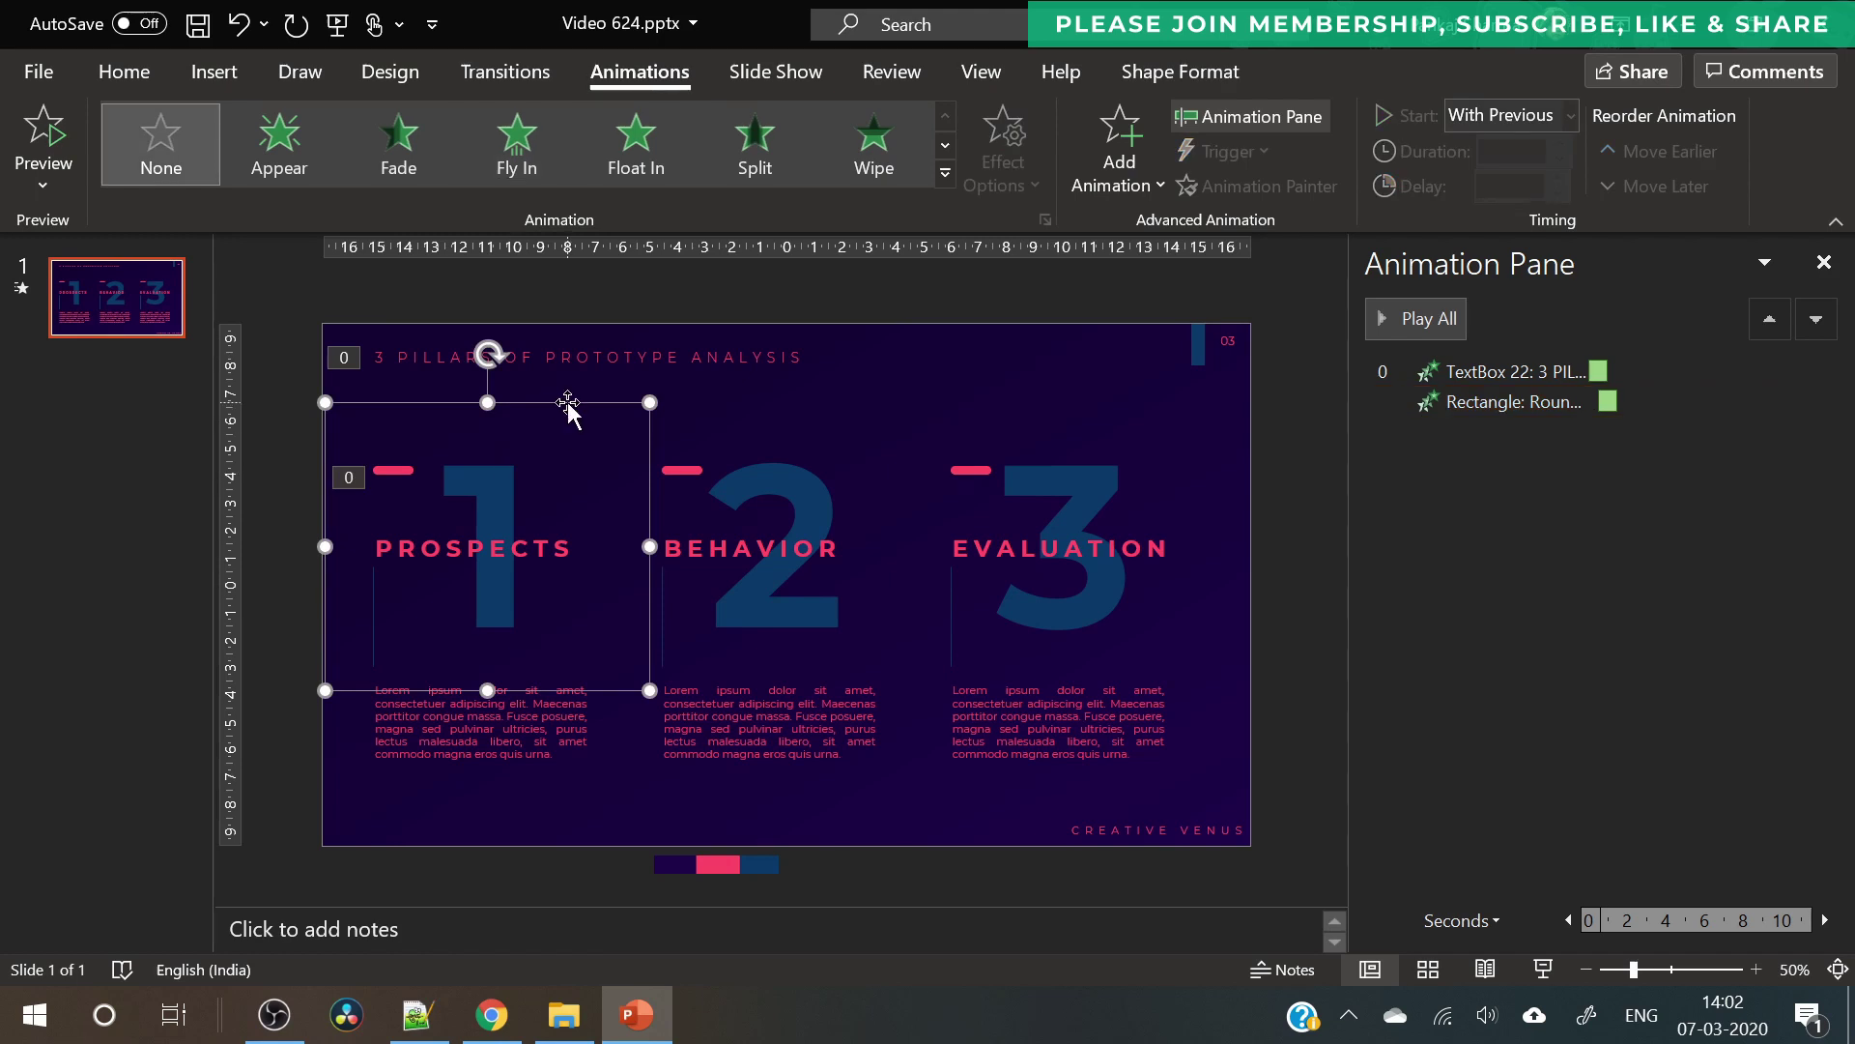
- Select the big number 1 in the first pillar and apply a Fade entrance
{"action": "left_click", "coordinate": [582, 539]}
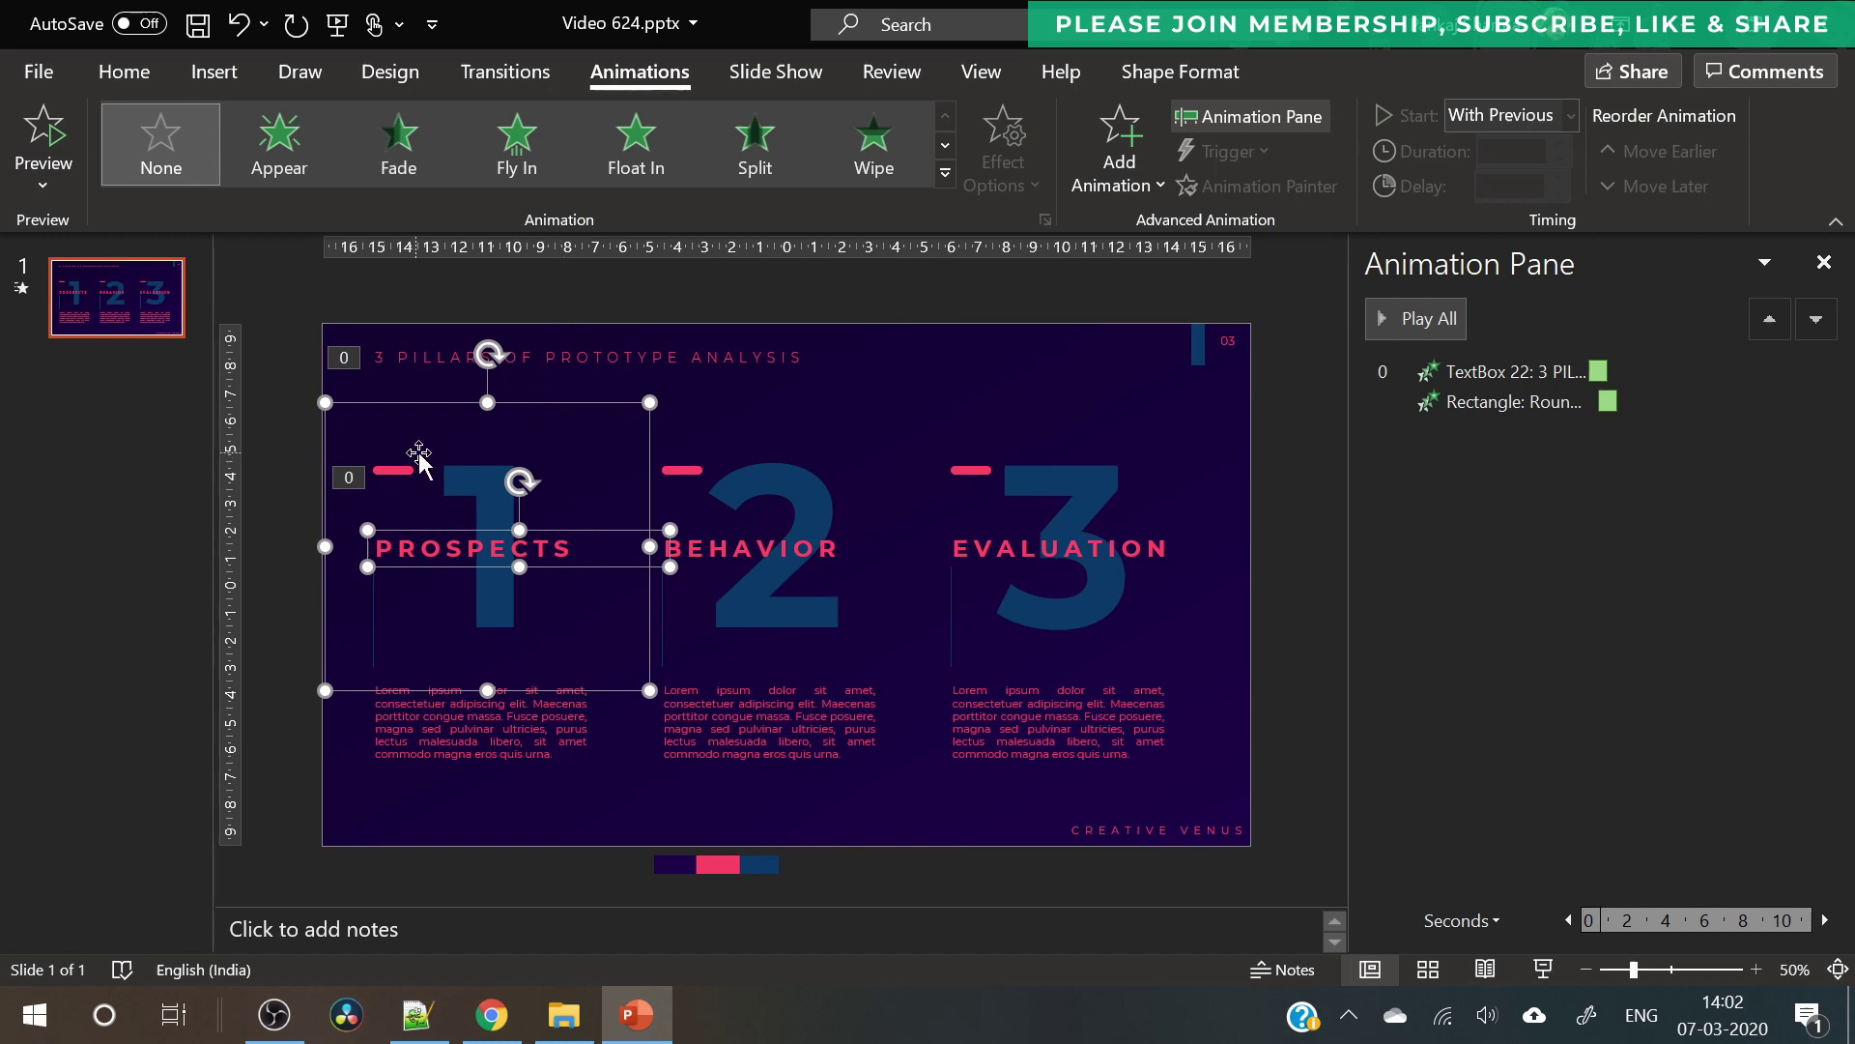
{"action": "left_click", "coordinate": [278, 408]}
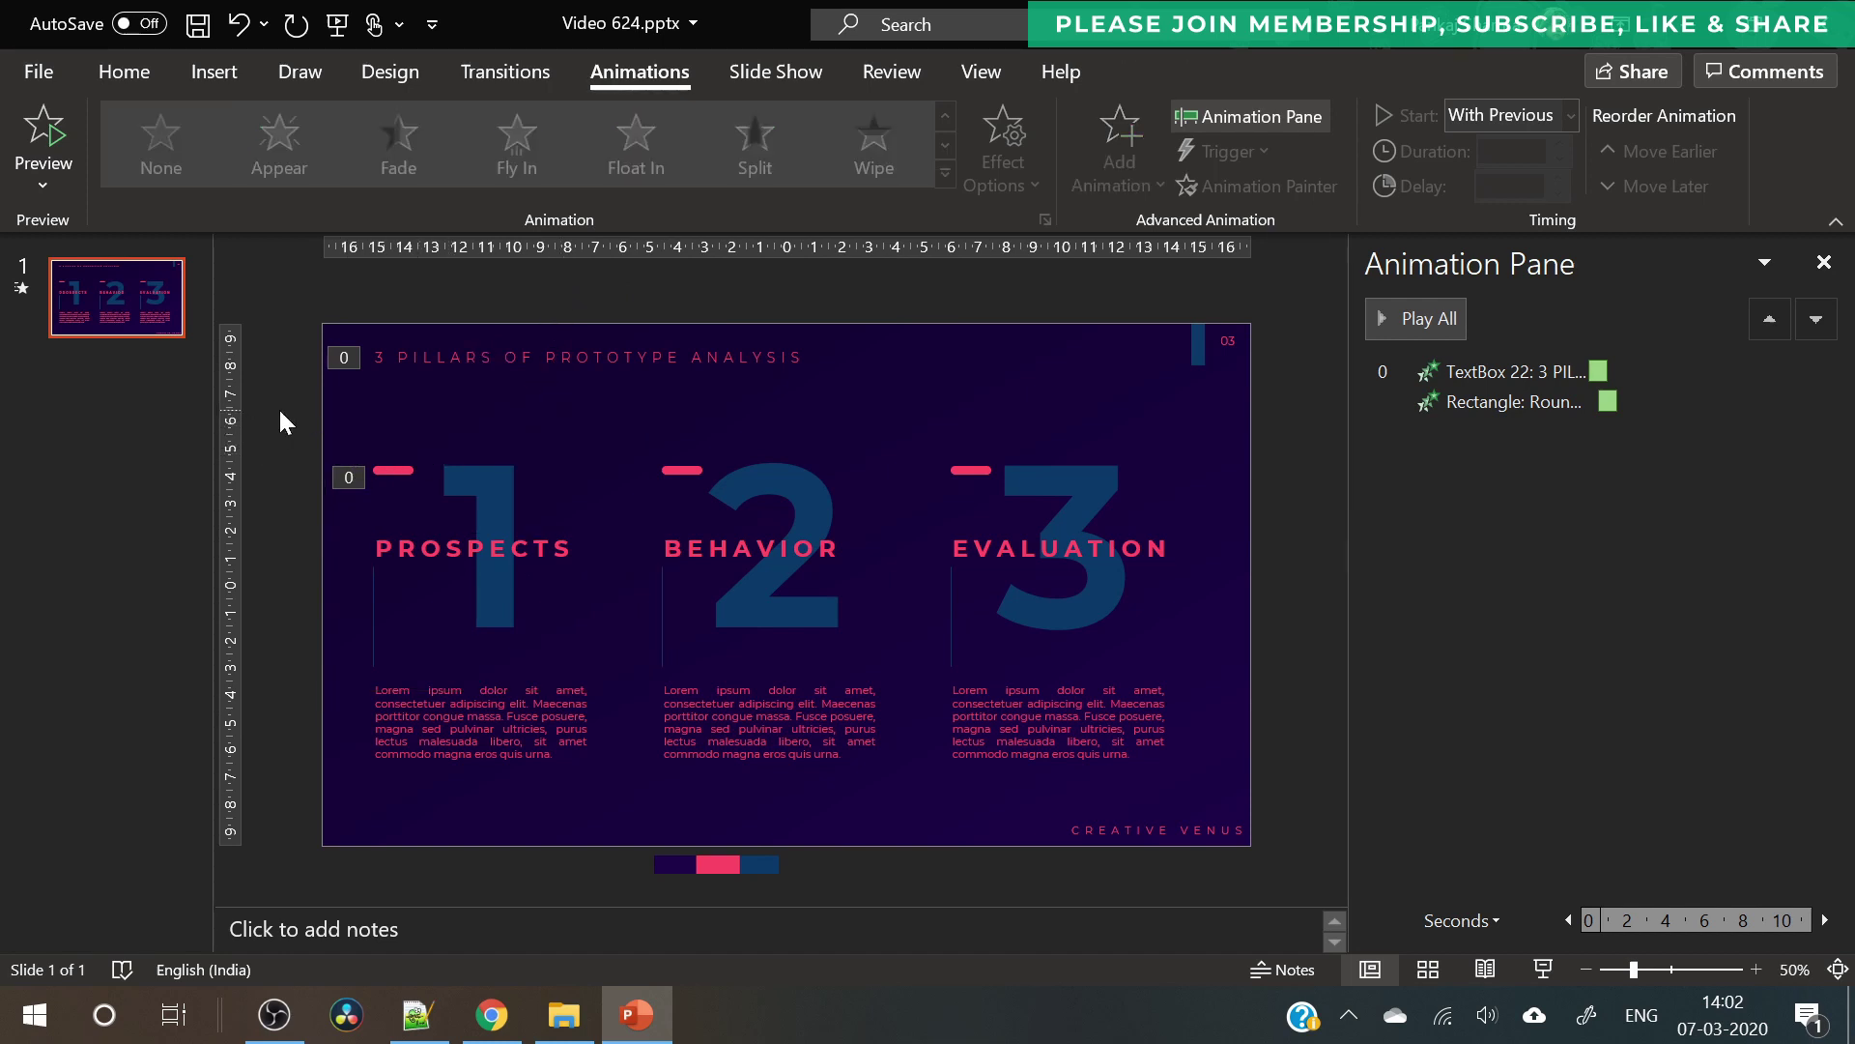
{"action": "left_click", "coordinate": [427, 435]}
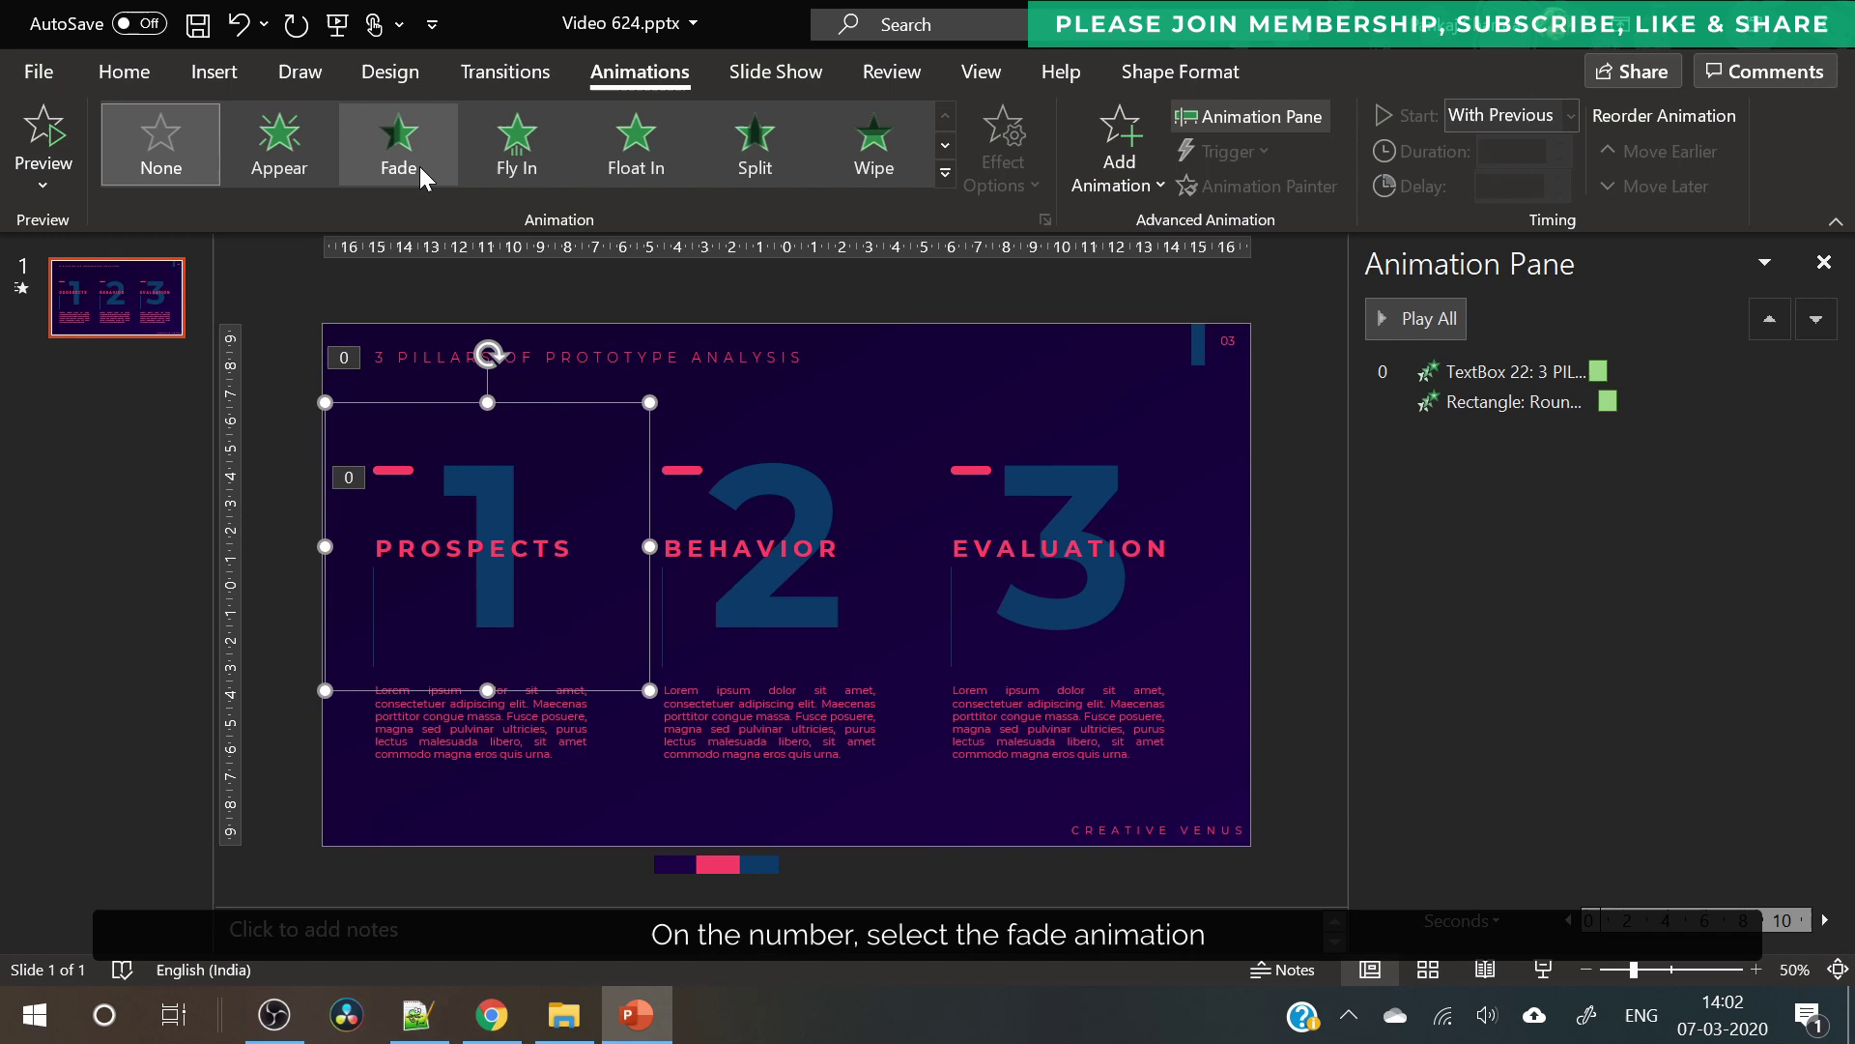
{"action": "left_click", "coordinate": [420, 174]}
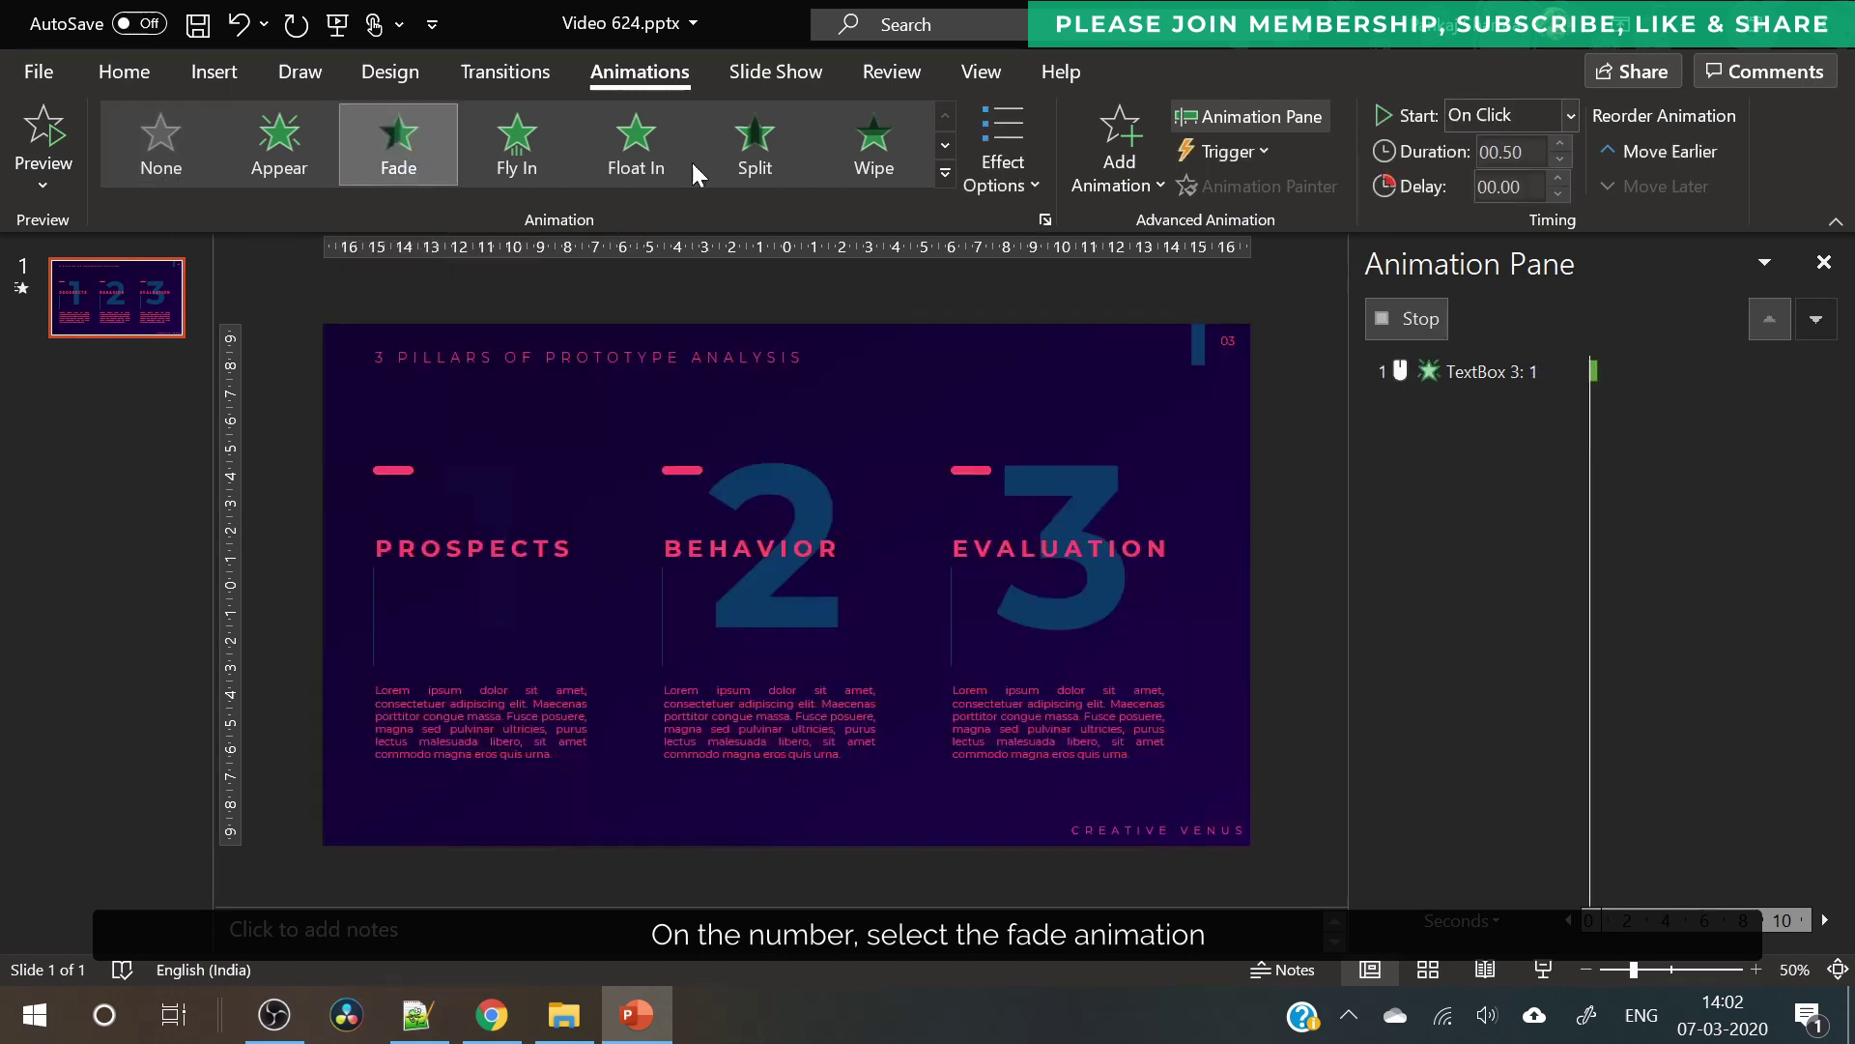
- Set the fade to start With Previous, lasting 0.75 seconds after a 1-second delay
{"action": "left_click", "coordinate": [1557, 113]}
{"action": "left_click", "coordinate": [1527, 194]}
{"action": "left_click", "coordinate": [1557, 179]}
{"action": "left_click", "coordinate": [1558, 180]}
{"action": "left_click", "coordinate": [1558, 179]}
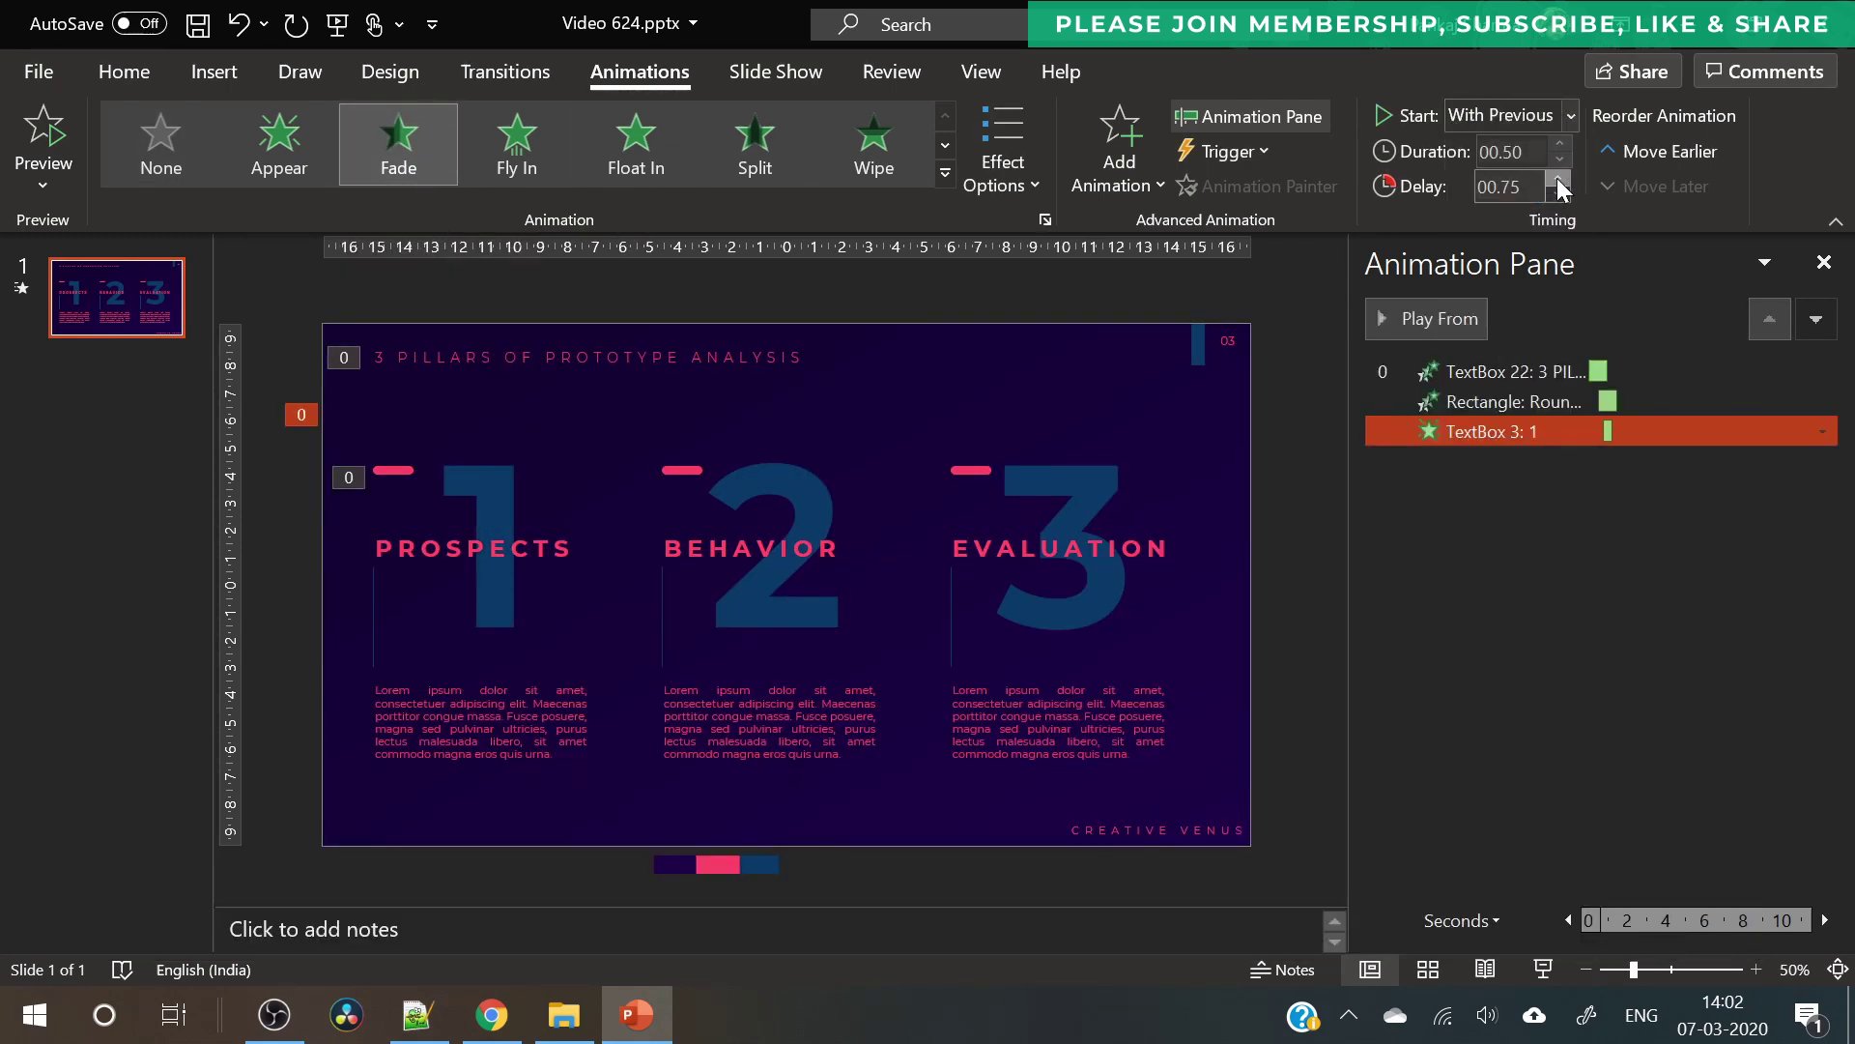
{"action": "left_click", "coordinate": [1558, 180]}
{"action": "left_click", "coordinate": [1558, 180]}
{"action": "left_click", "coordinate": [1557, 144]}
{"action": "left_click", "coordinate": [1555, 143]}
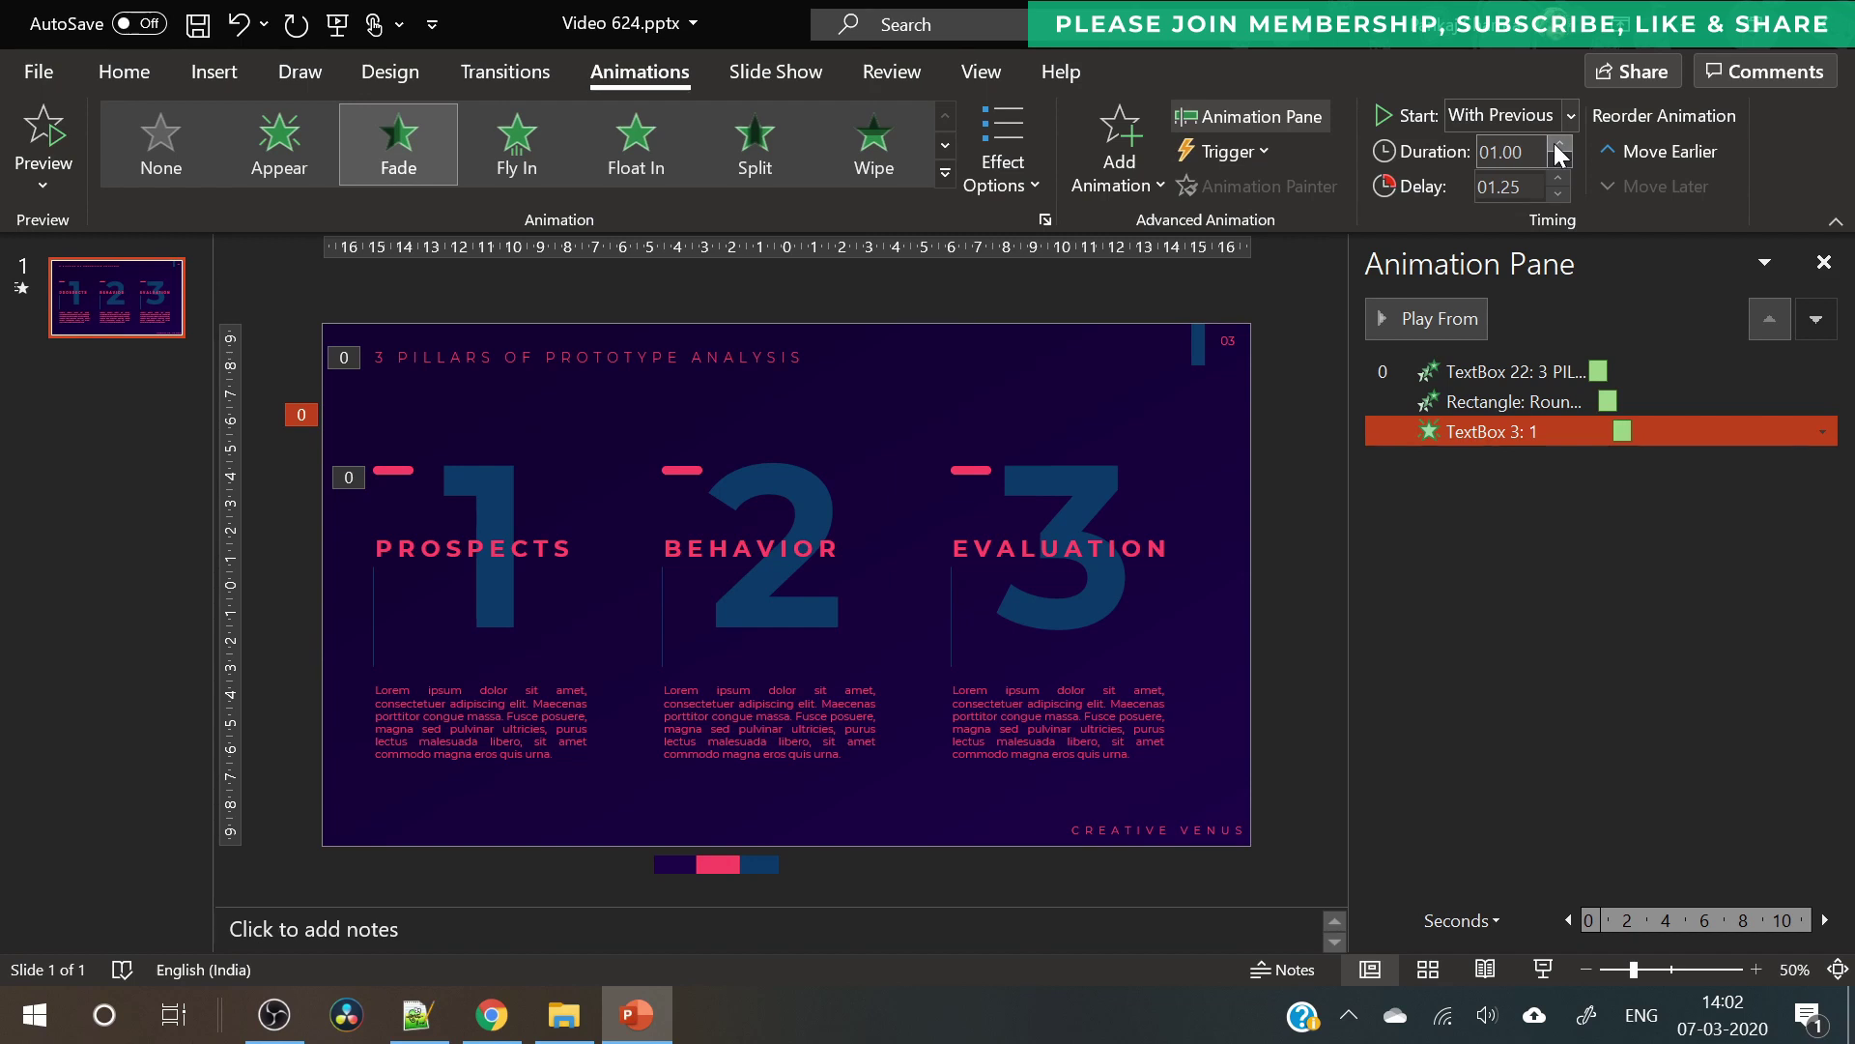
{"action": "left_click", "coordinate": [1554, 160]}
{"action": "left_click", "coordinate": [1555, 193]}
{"action": "left_click", "coordinate": [467, 548]}
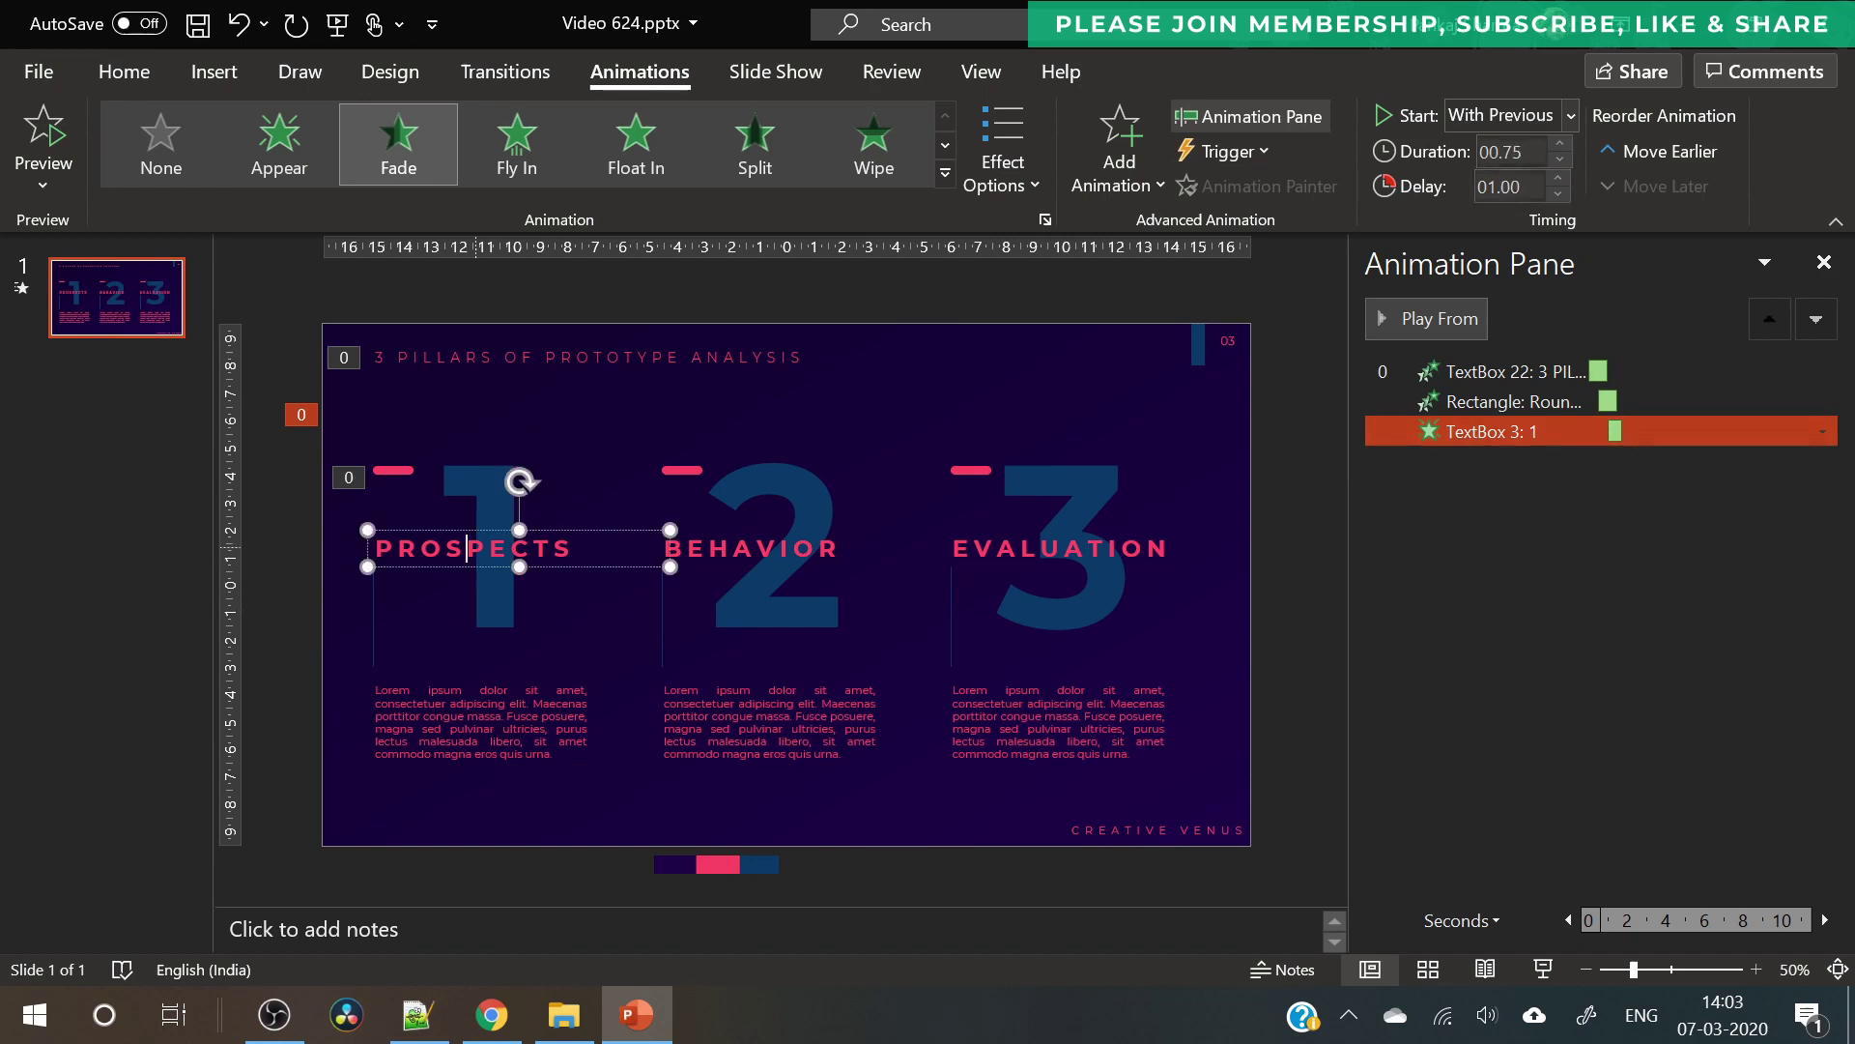
{"action": "left_click", "coordinate": [444, 530]}
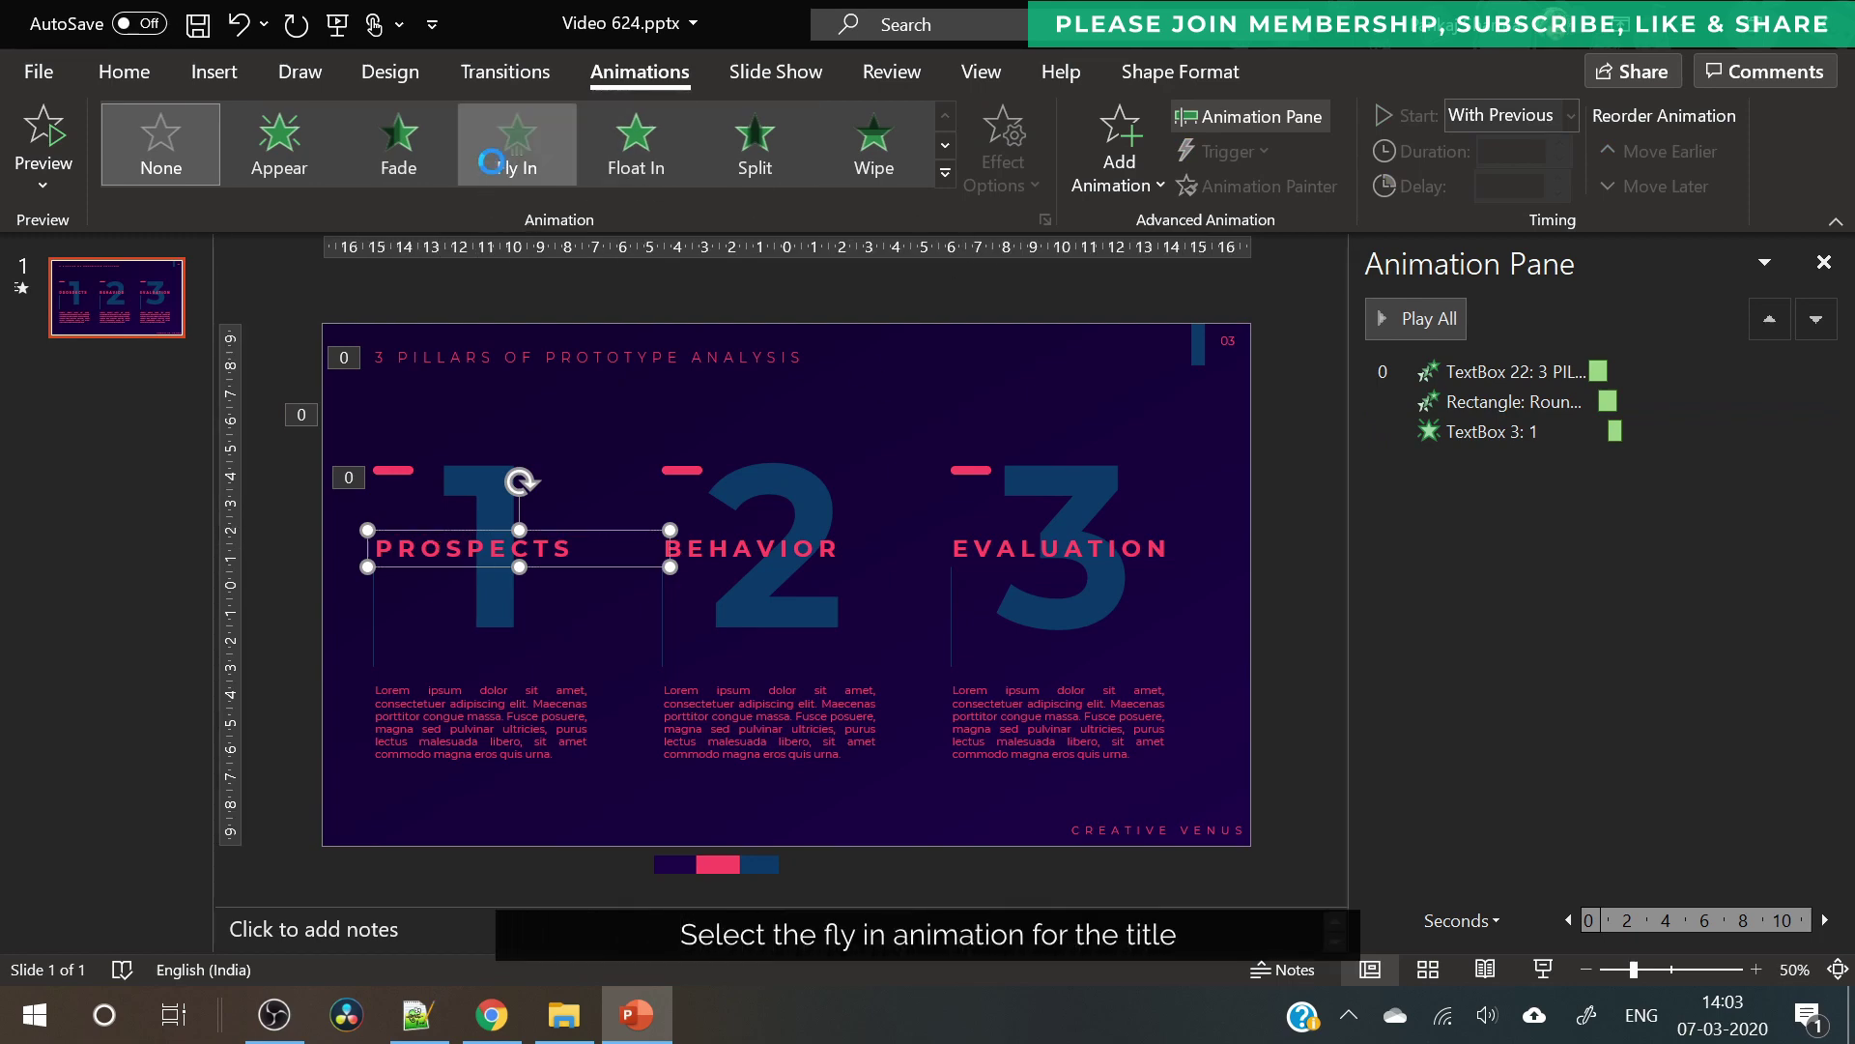
- Make PROSPECTS fly in from the left With Previous, after a 1.5-second delay
{"action": "left_click", "coordinate": [517, 145]}
{"action": "left_click", "coordinate": [1003, 165]}
{"action": "left_click", "coordinate": [1088, 430]}
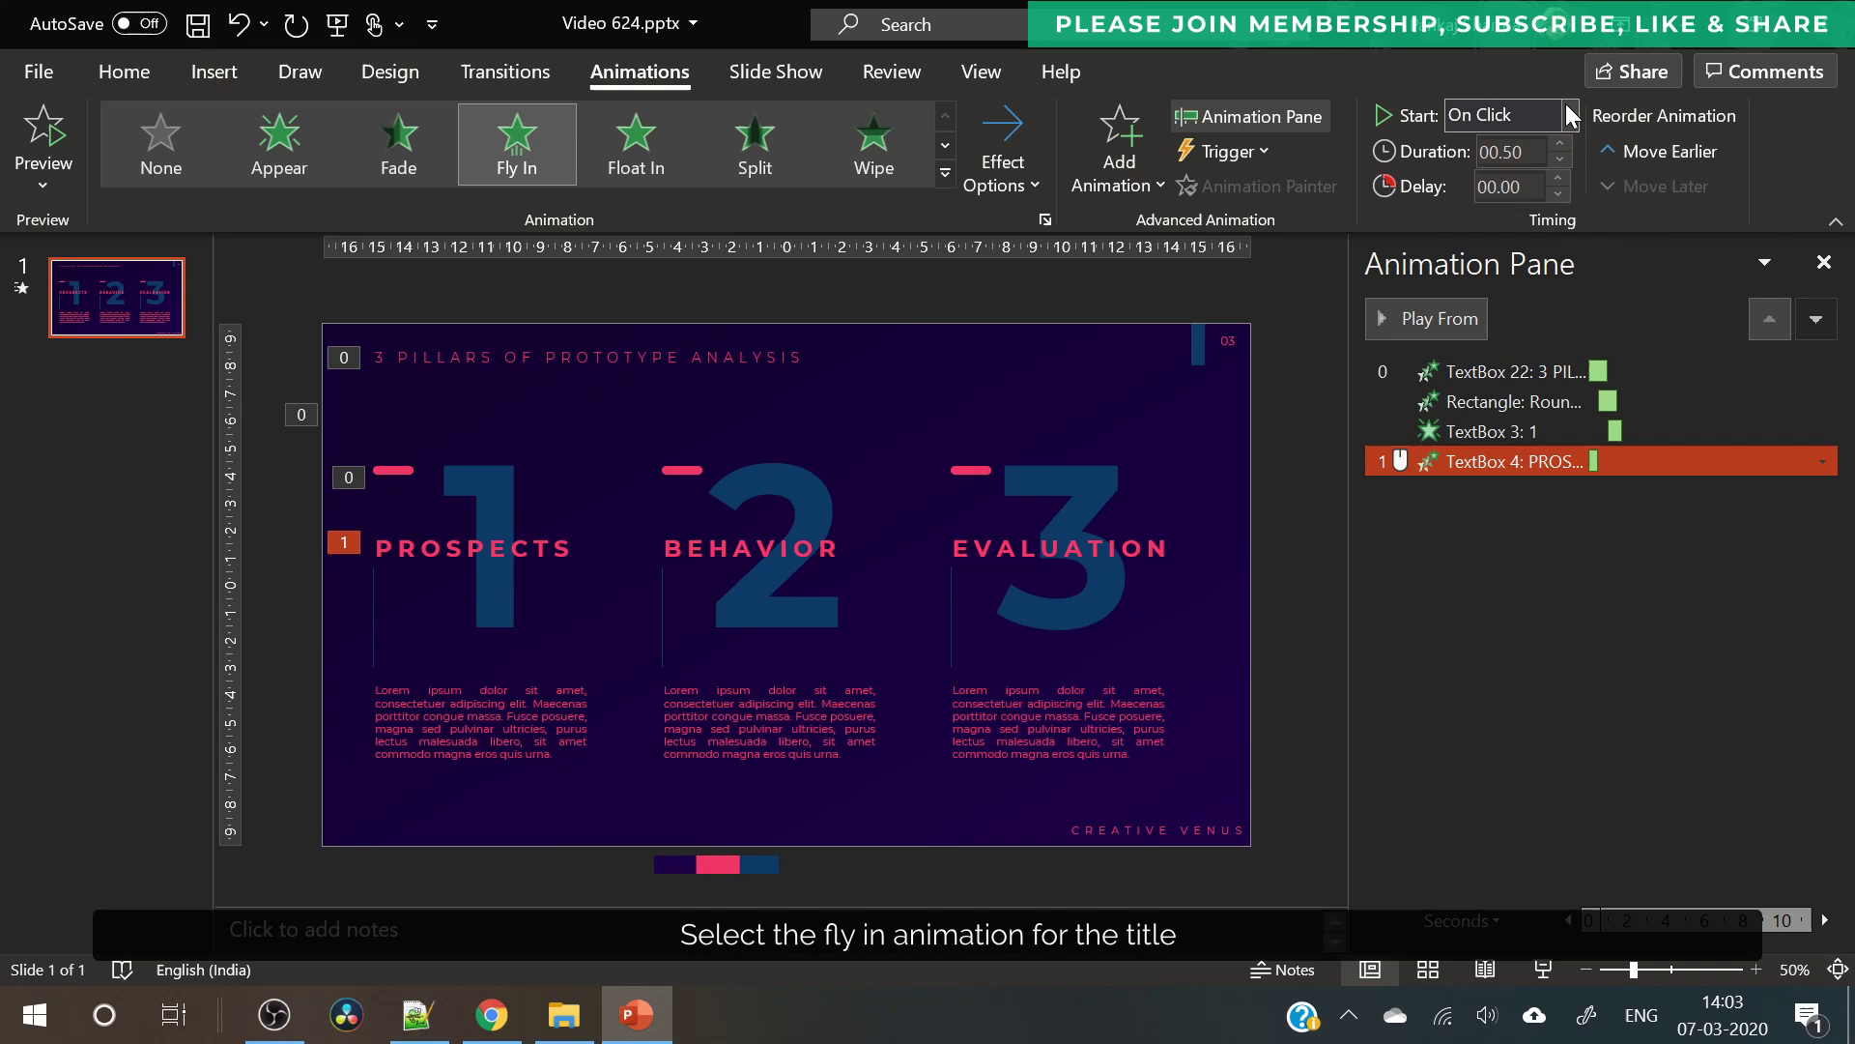
{"action": "left_click", "coordinate": [1570, 115]}
{"action": "left_click", "coordinate": [1550, 189]}
{"action": "left_click", "coordinate": [1558, 178]}
{"action": "left_click", "coordinate": [1558, 177]}
{"action": "left_click", "coordinate": [1558, 177]}
{"action": "left_click", "coordinate": [1557, 178]}
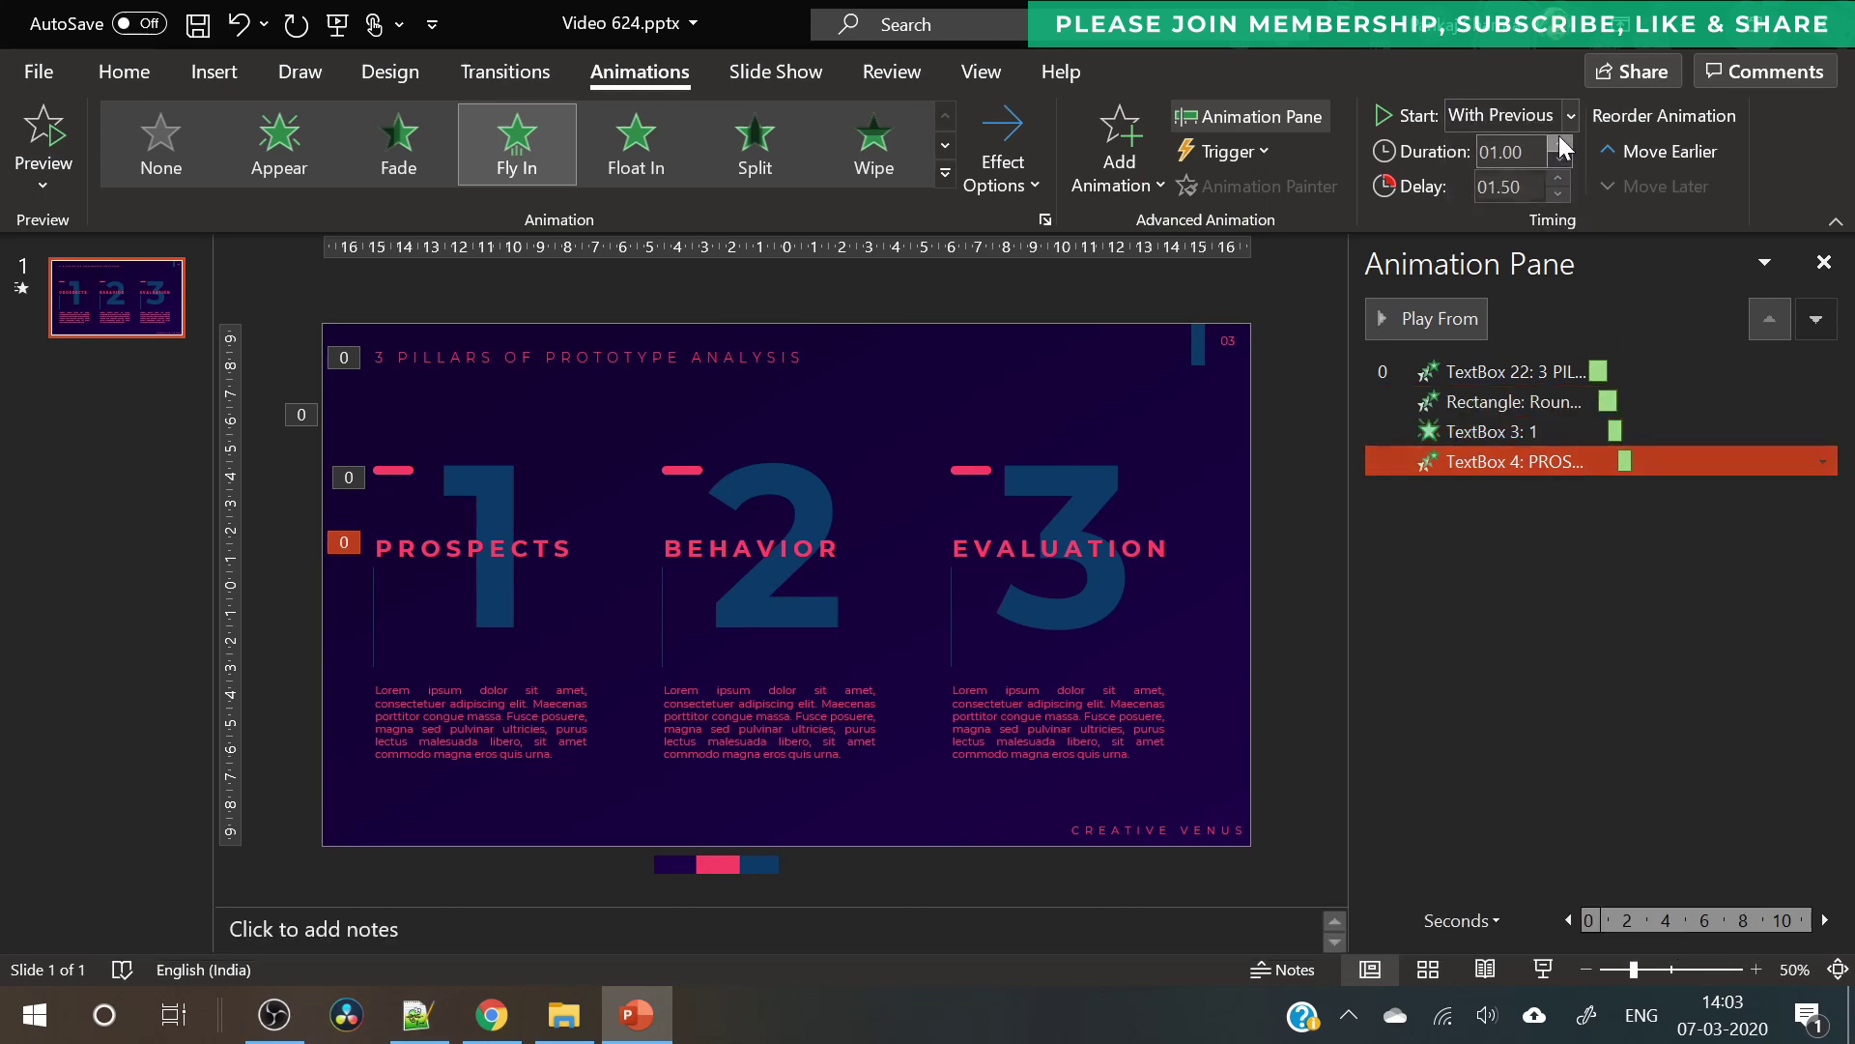
- Give the heading's fly-in a 1-second smooth end
{"action": "left_click", "coordinate": [1822, 461]}
{"action": "left_click", "coordinate": [1594, 586]}
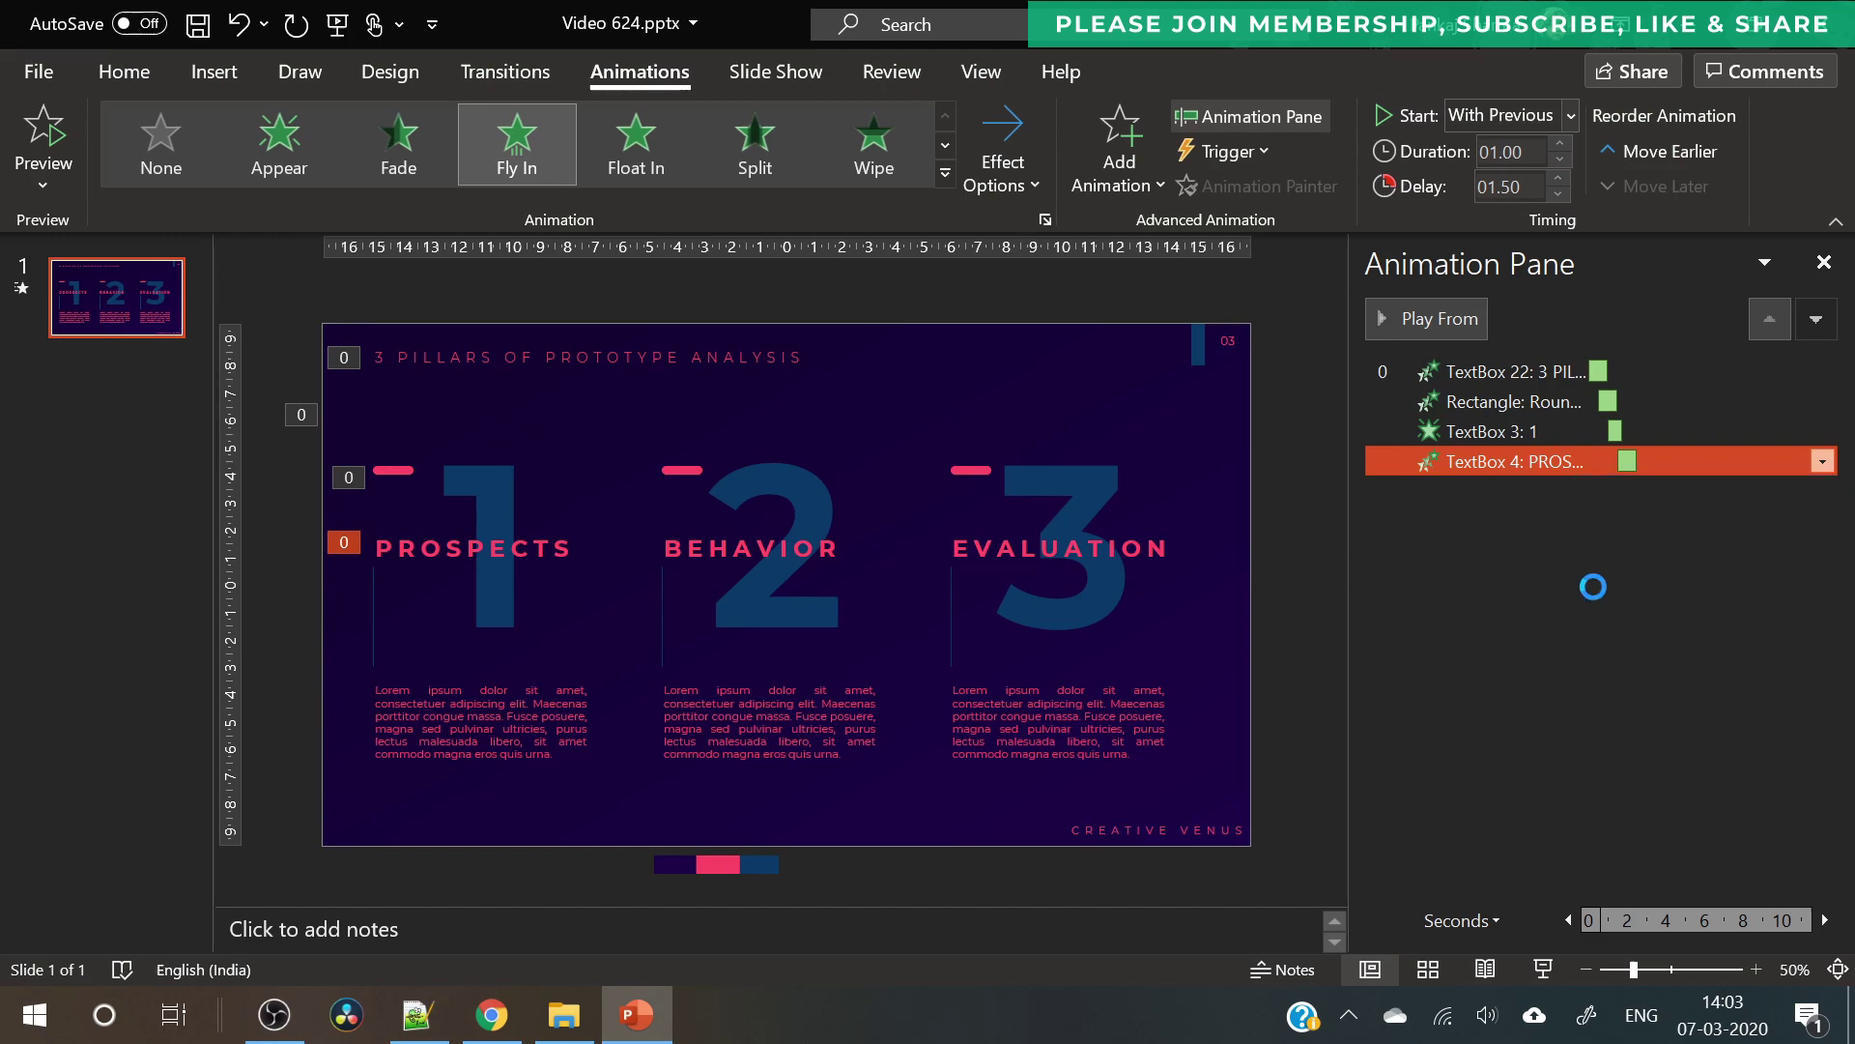
{"action": "left_click_drag", "start_coordinate": [855, 430], "coordinate": [950, 425]}
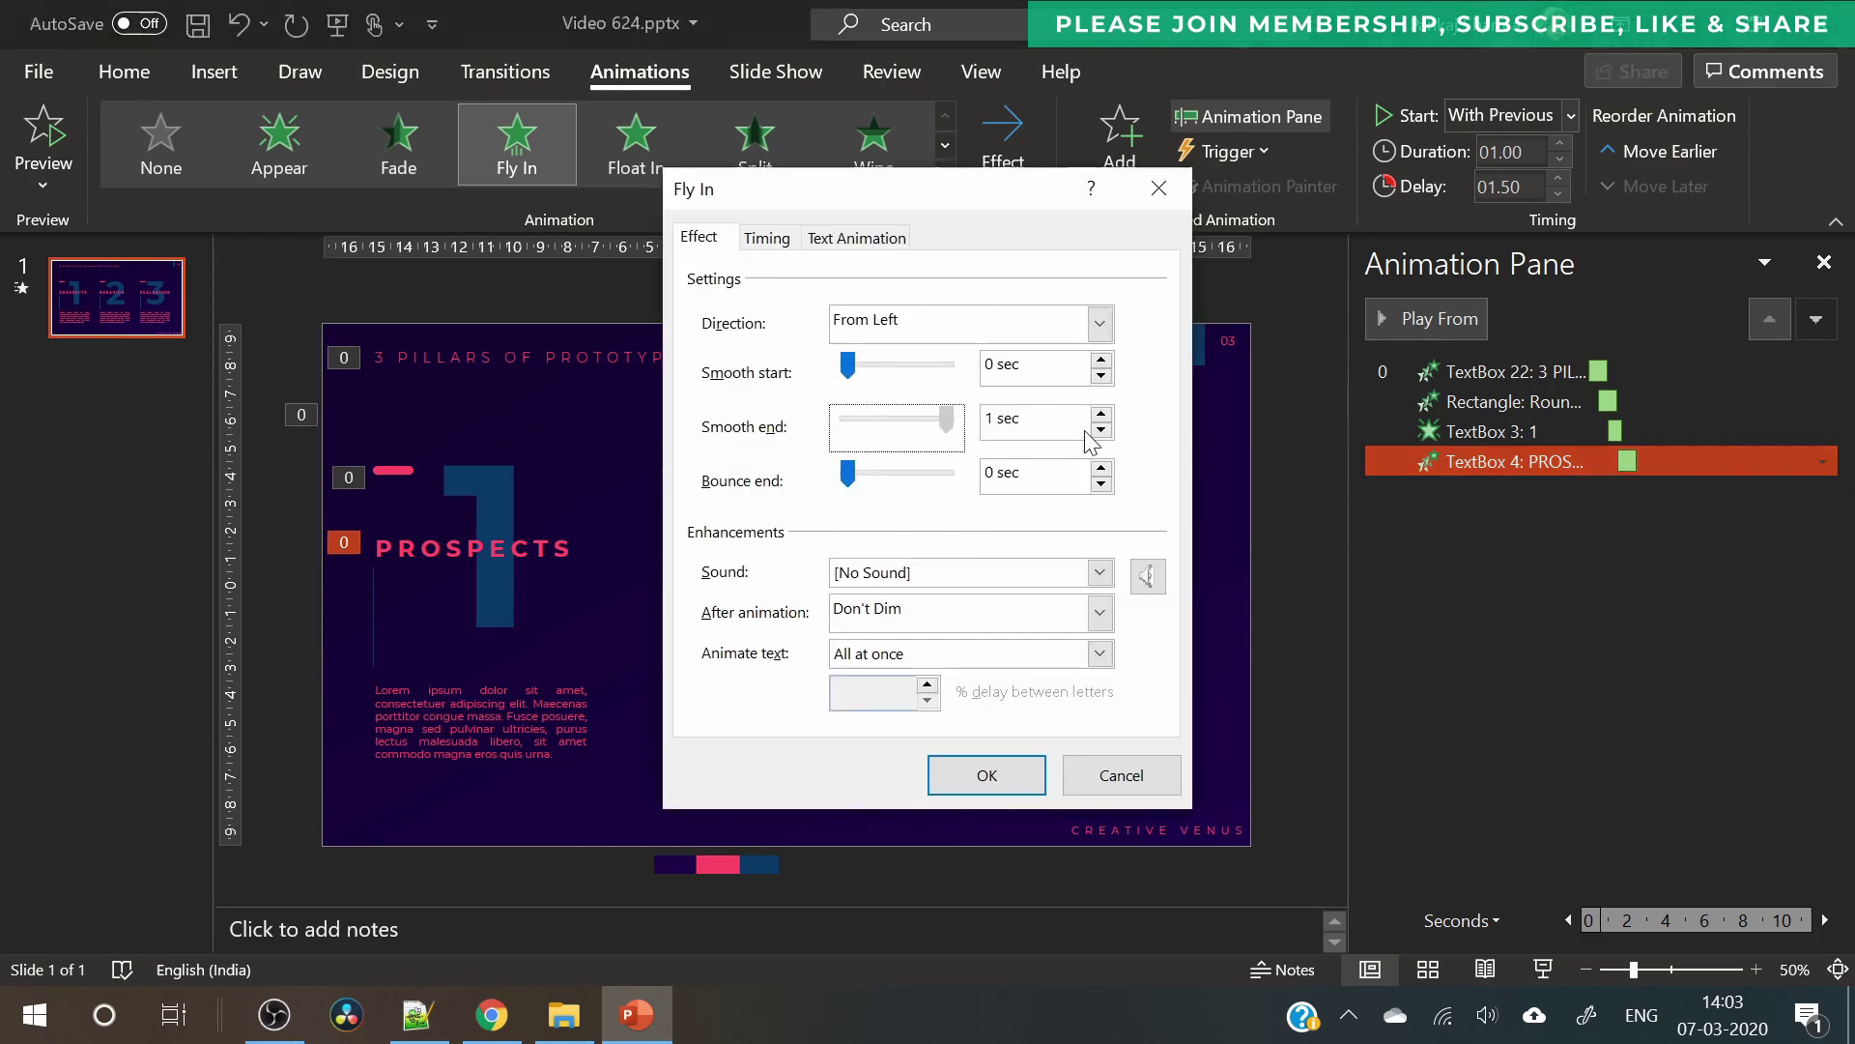
{"action": "left_click", "coordinate": [987, 776]}
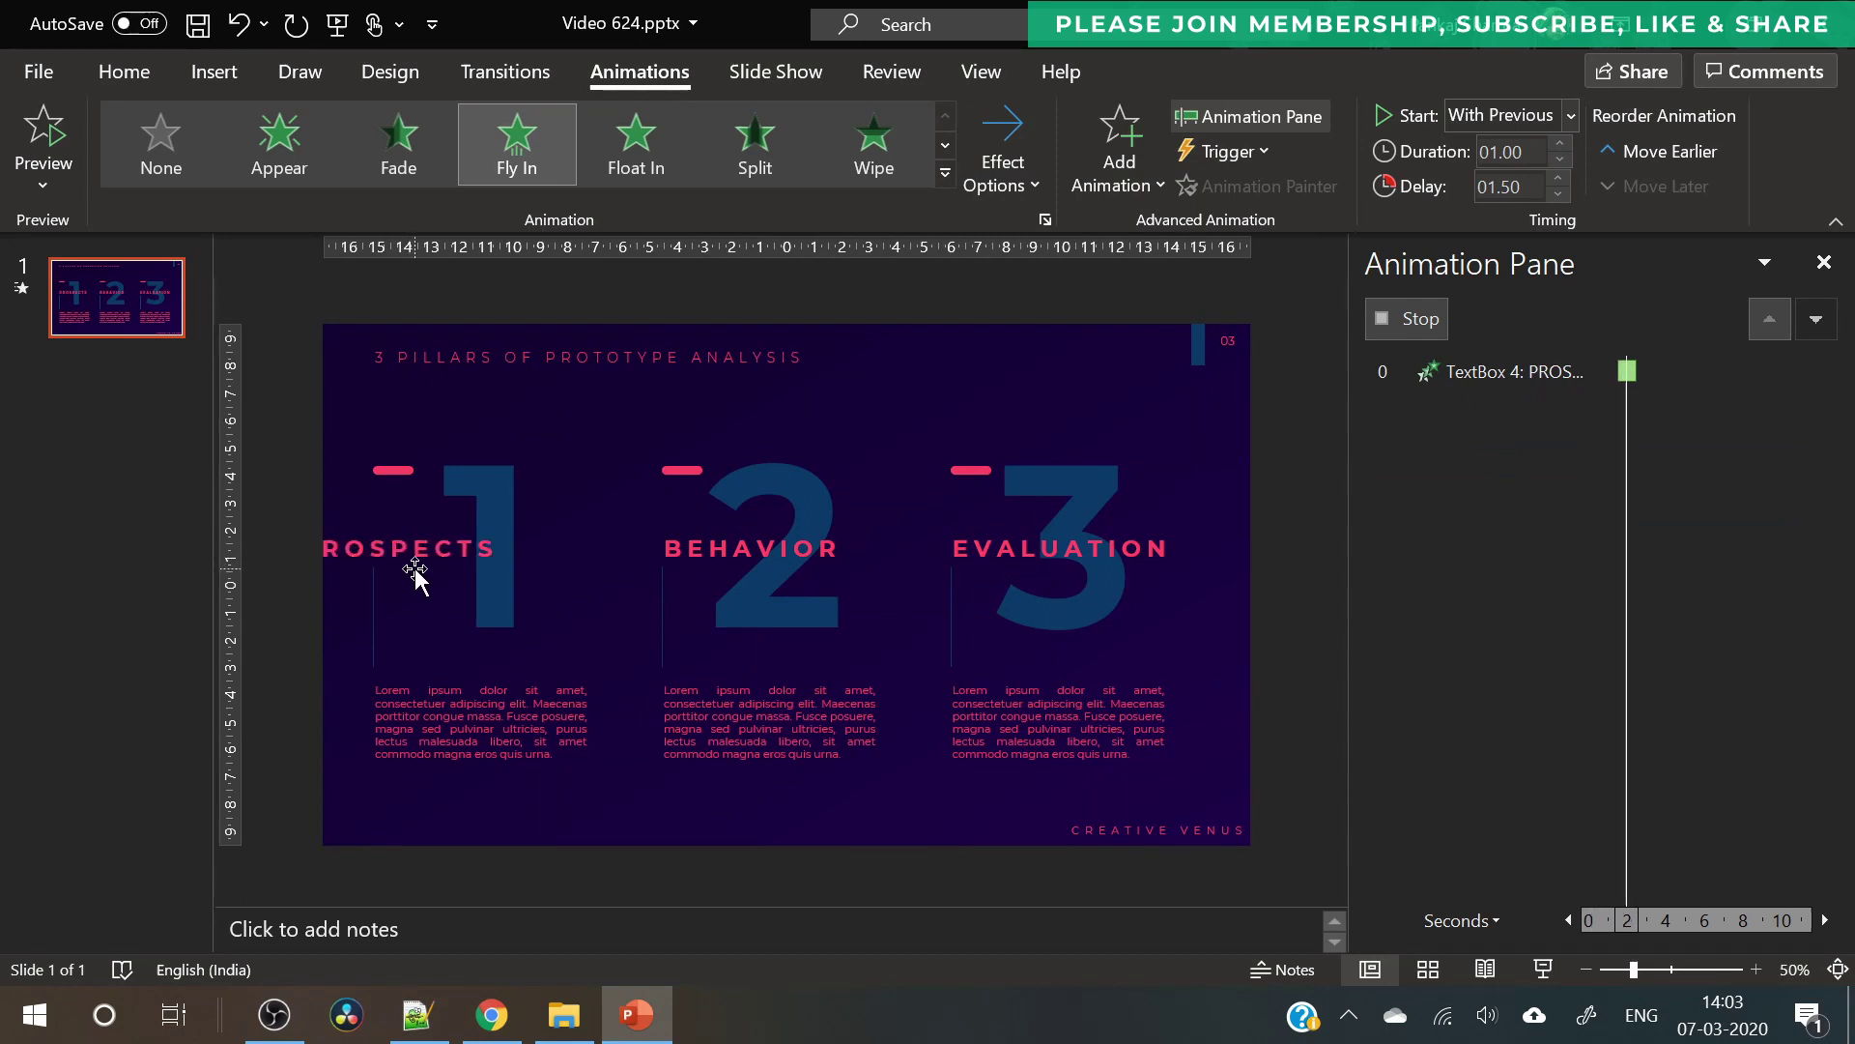
{"action": "left_click", "coordinate": [372, 629]}
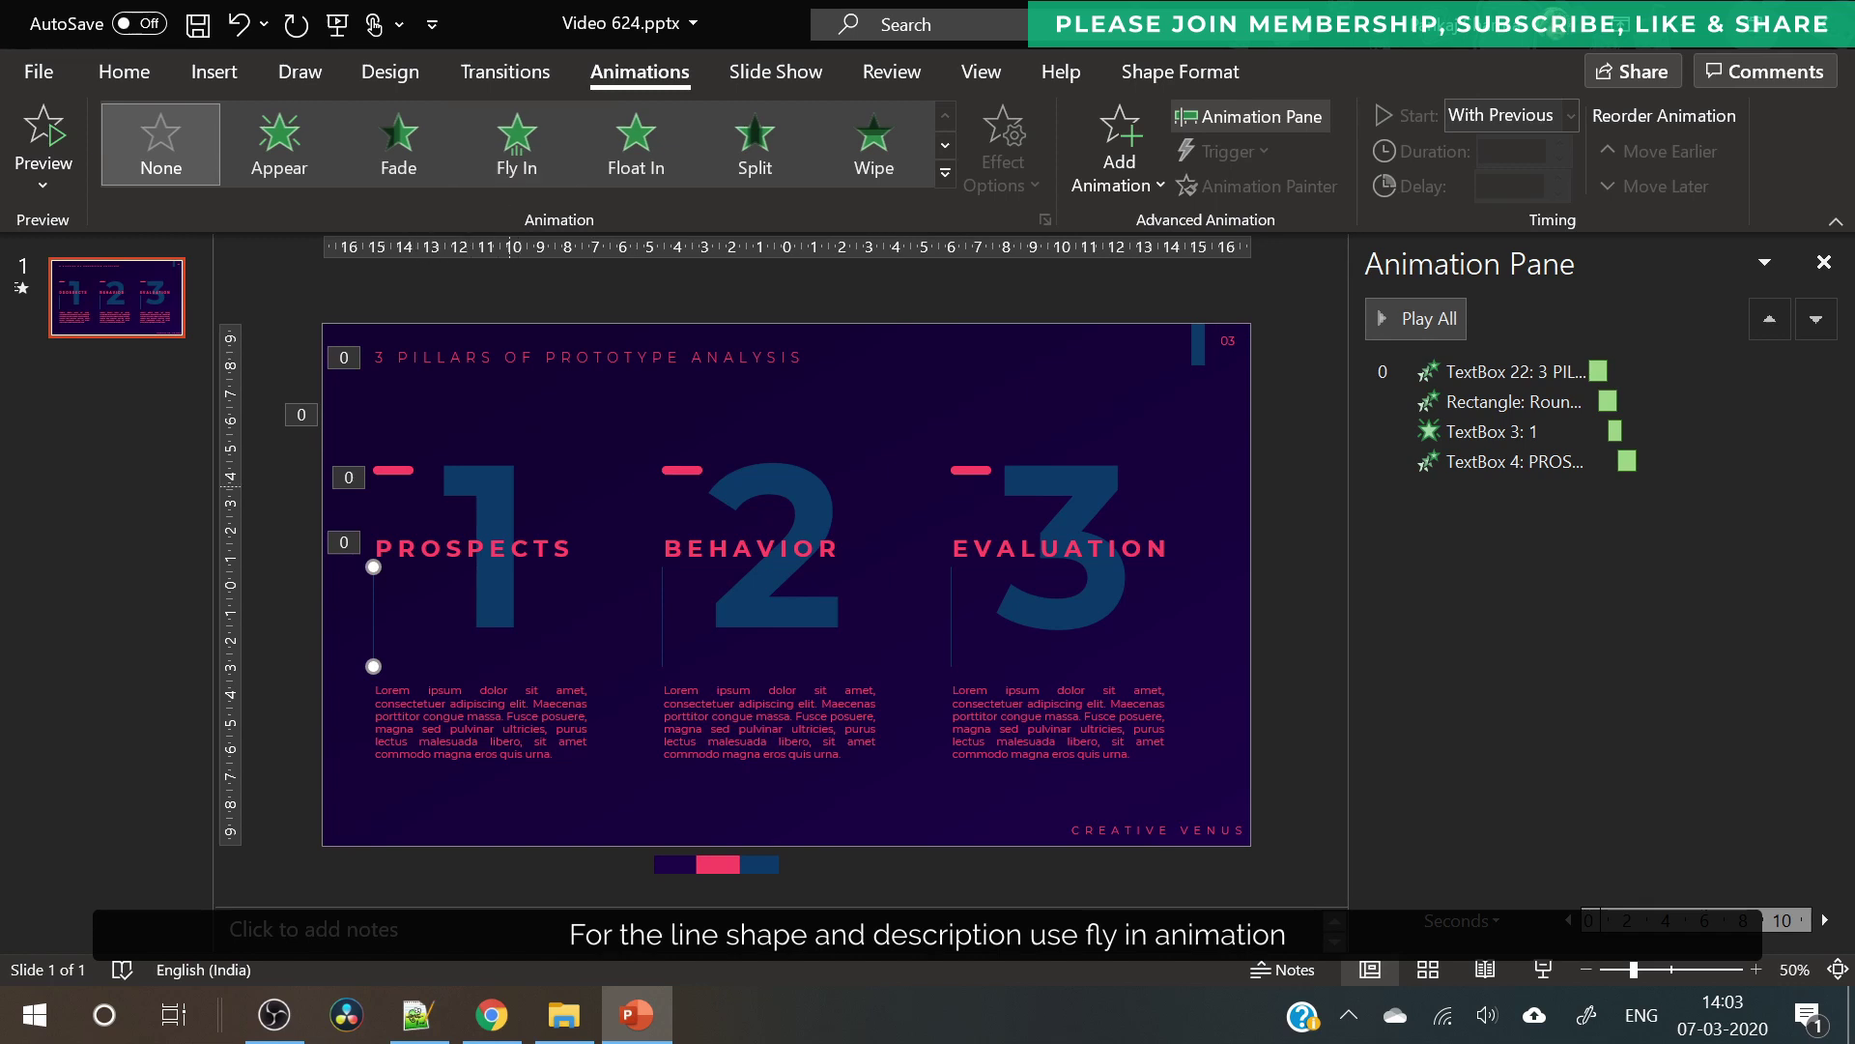
- Give the line and description a Fly In entrance, With Previous, lasting 1 second
{"action": "left_click", "coordinate": [435, 696], "text": "shift"}
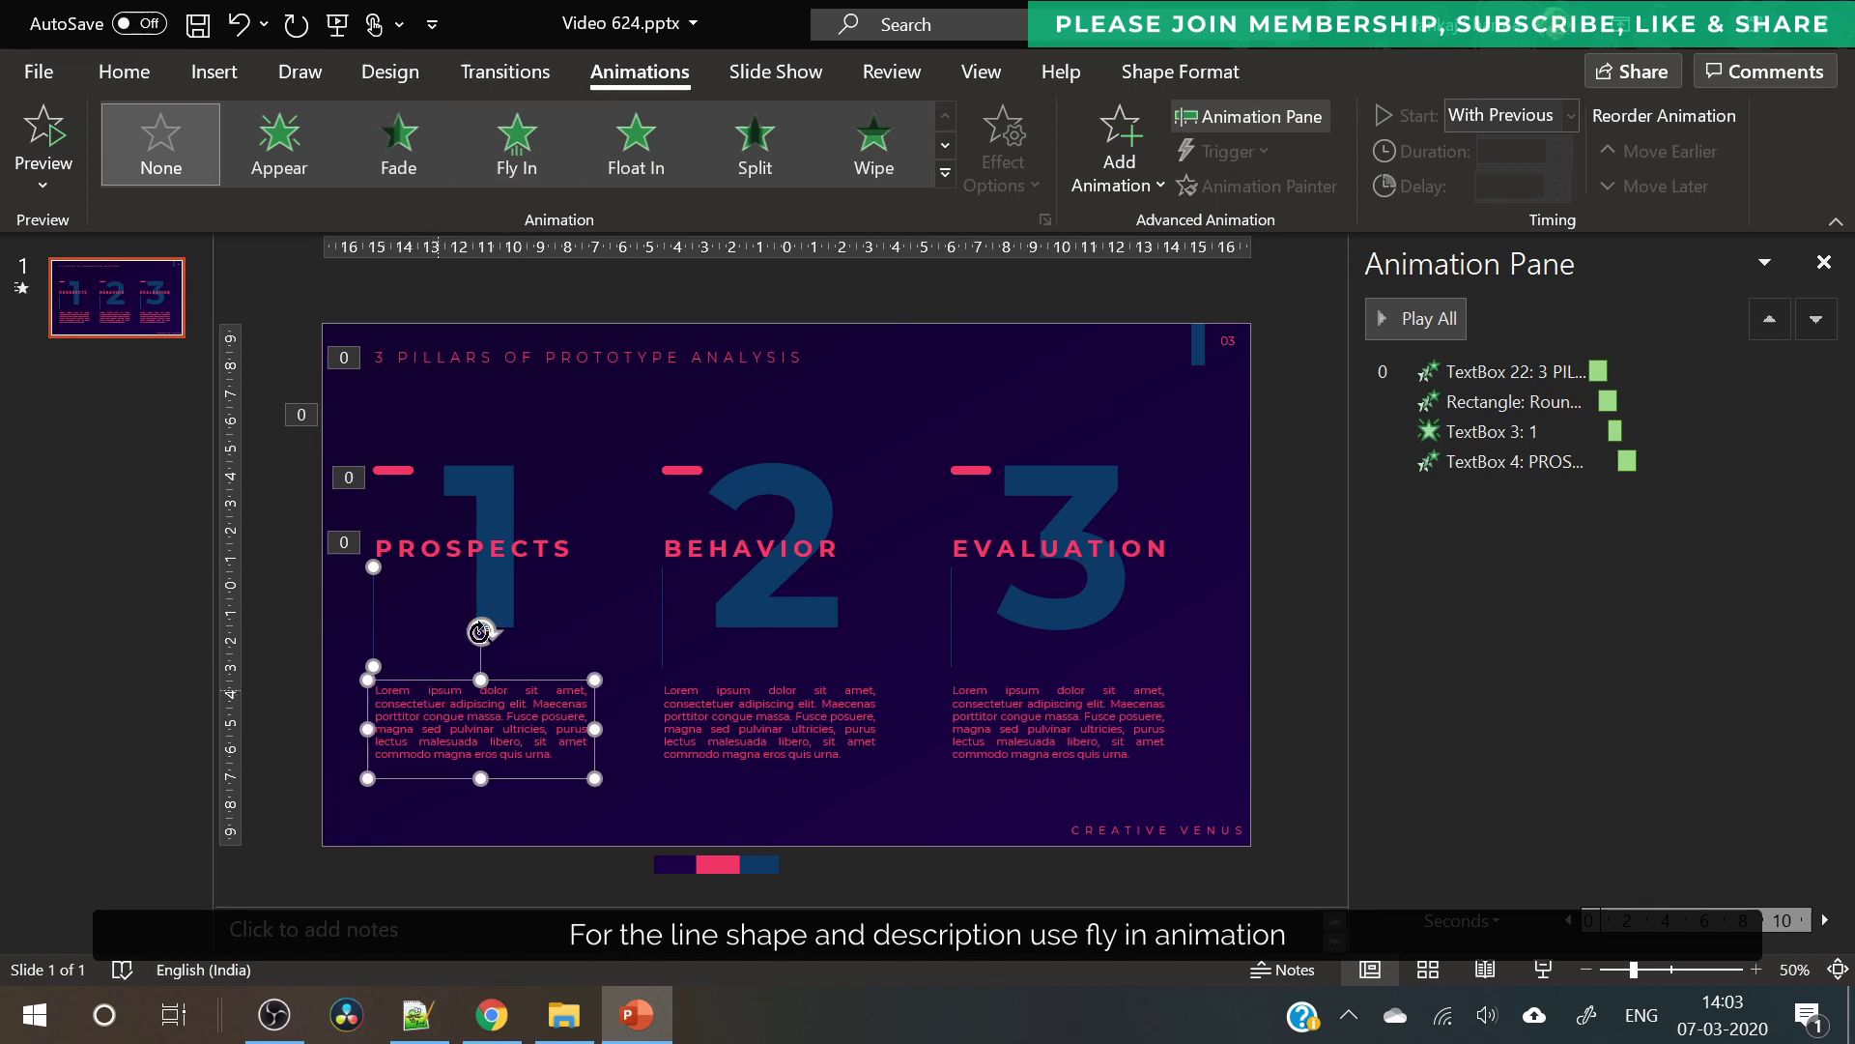
{"action": "left_click", "coordinate": [531, 163]}
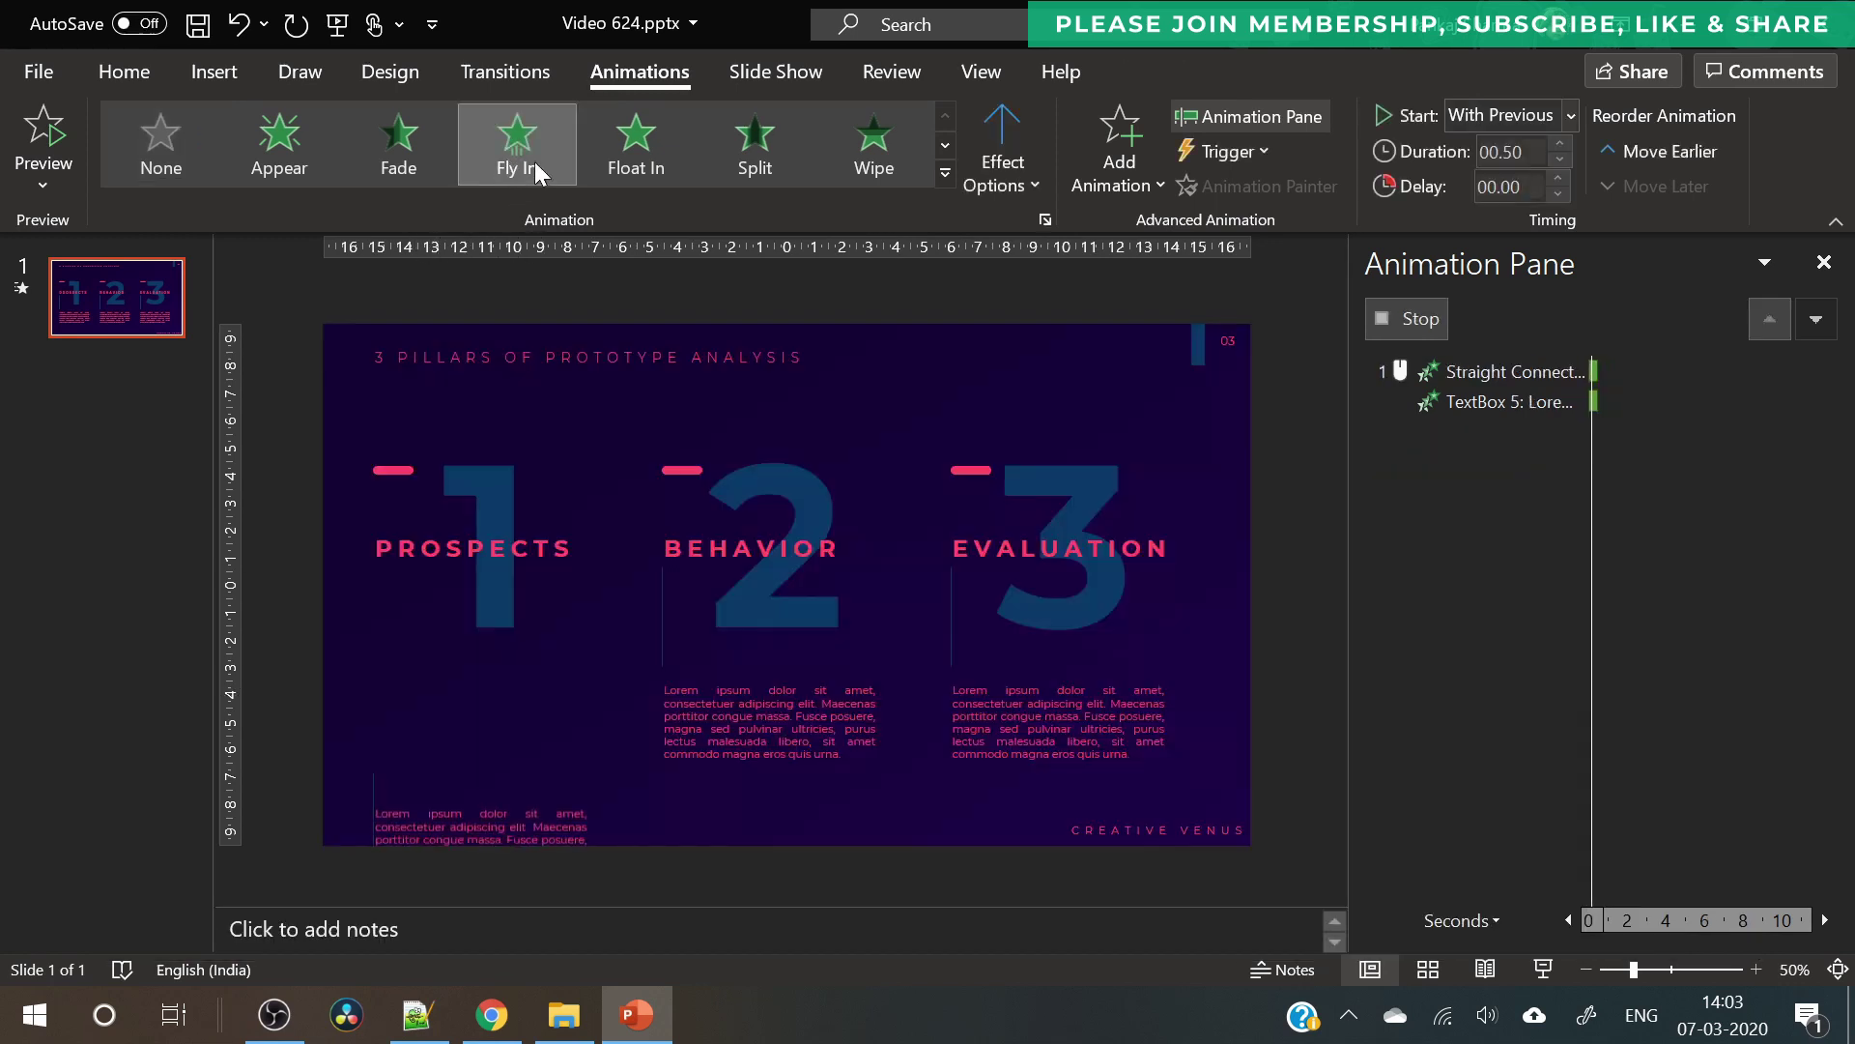
{"action": "left_click", "coordinate": [1572, 115]}
{"action": "left_click", "coordinate": [1532, 183]}
{"action": "left_click", "coordinate": [1562, 143]}
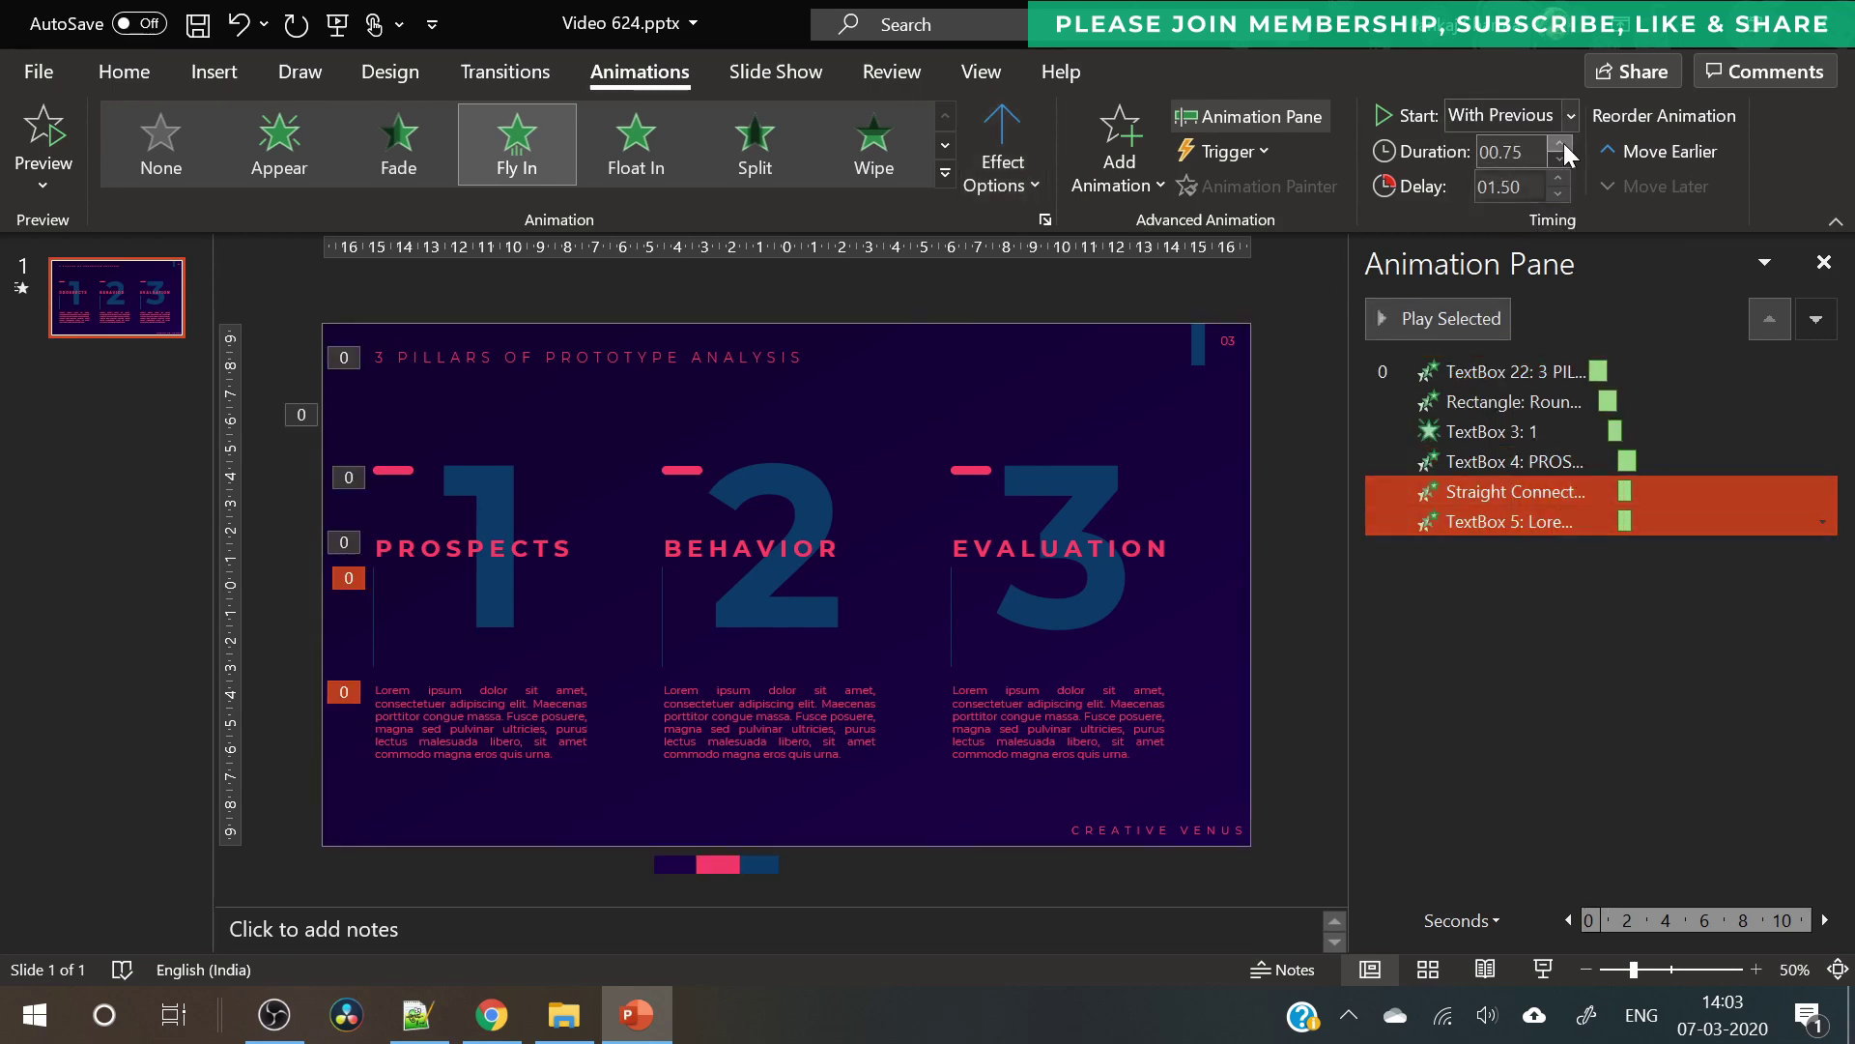
{"action": "left_click", "coordinate": [1562, 143]}
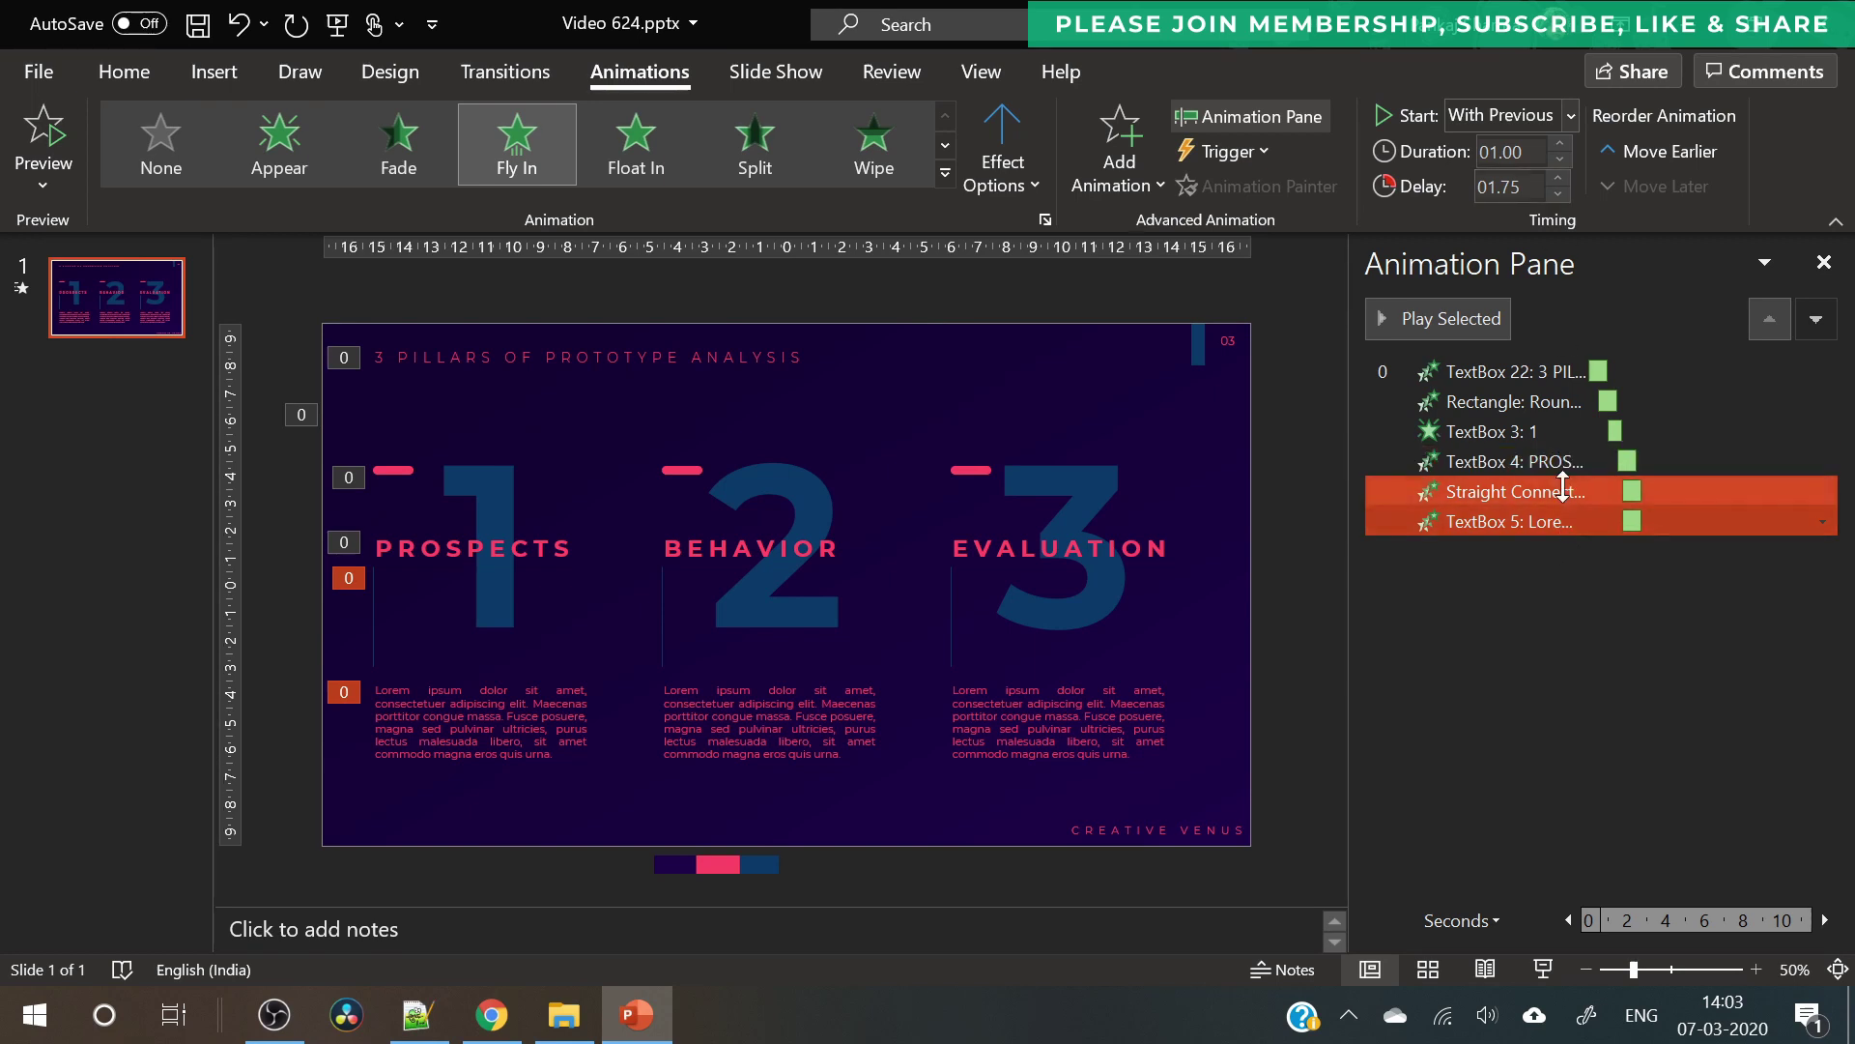
- Delay the description's fly-in to 2 seconds and give both fly-ins a 1-second smooth end
{"action": "left_click", "coordinate": [1562, 496], "text": "ctrl"}
{"action": "left_click", "coordinate": [1558, 179]}
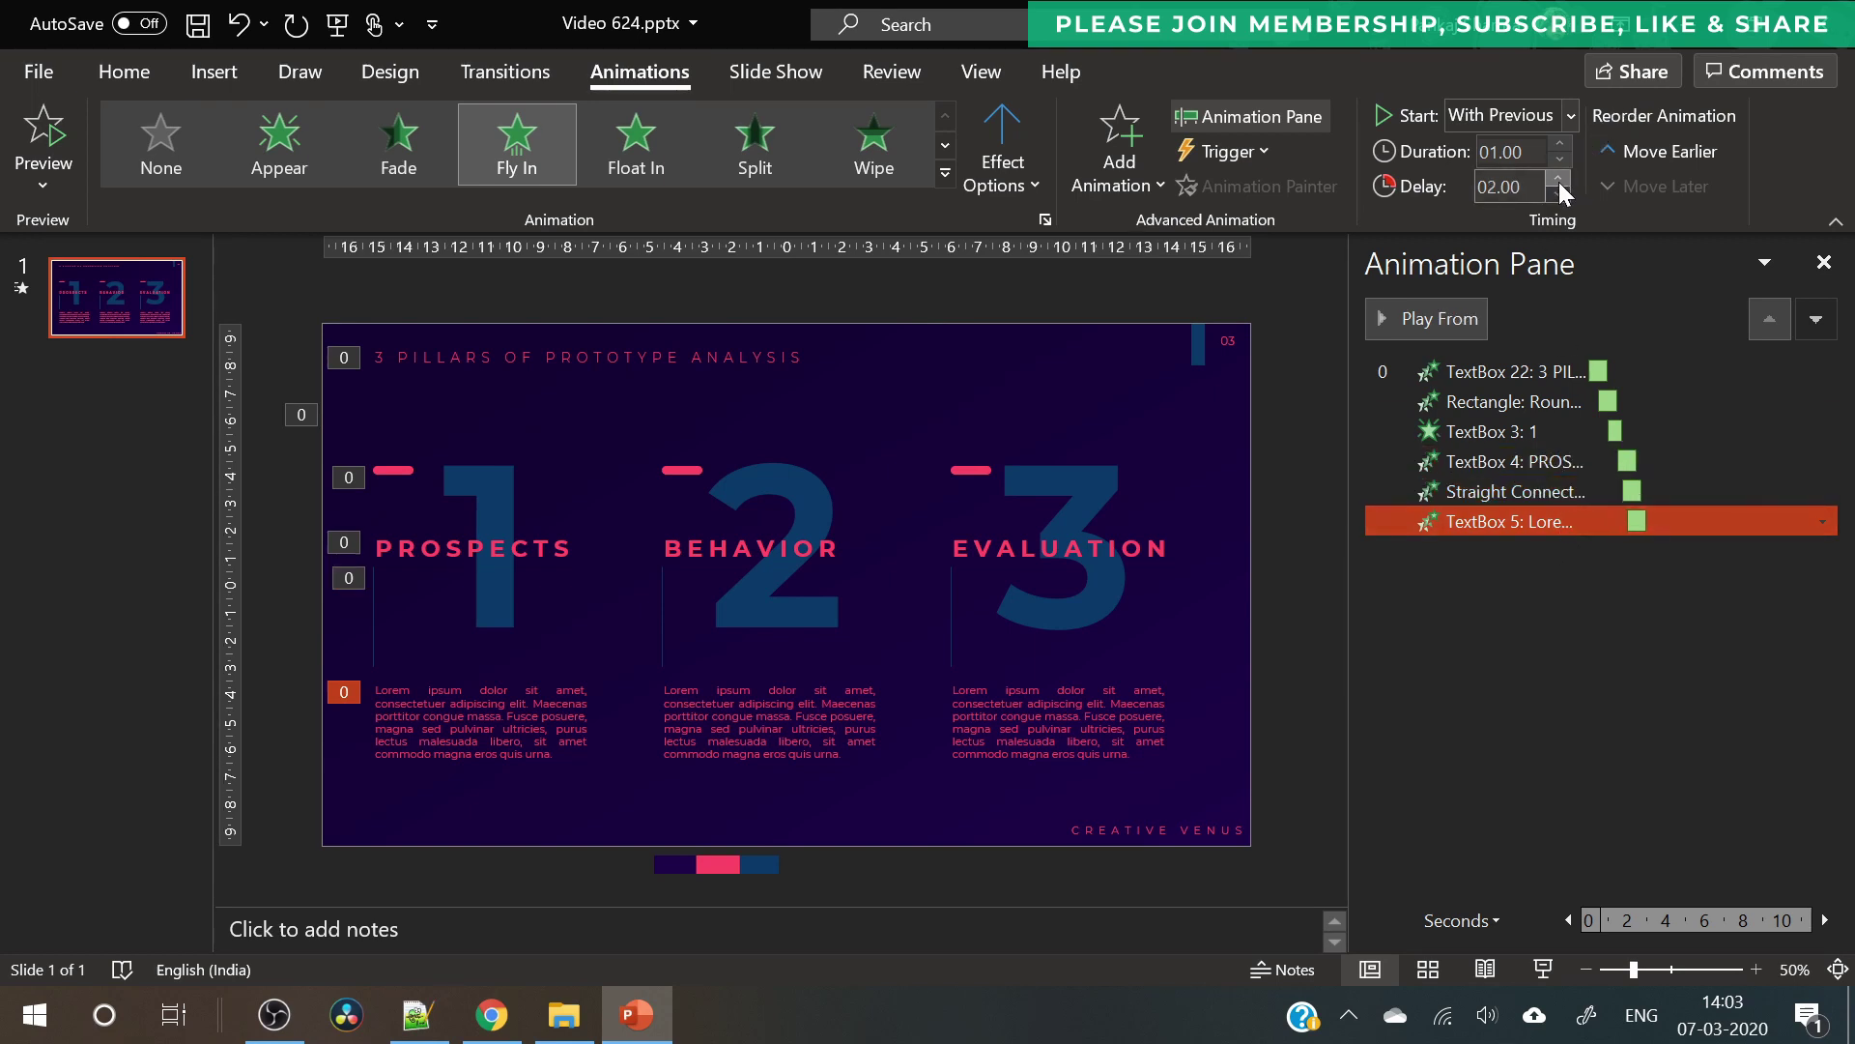
{"action": "left_click", "coordinate": [1542, 495], "text": "ctrl"}
{"action": "left_click", "coordinate": [1823, 491]}
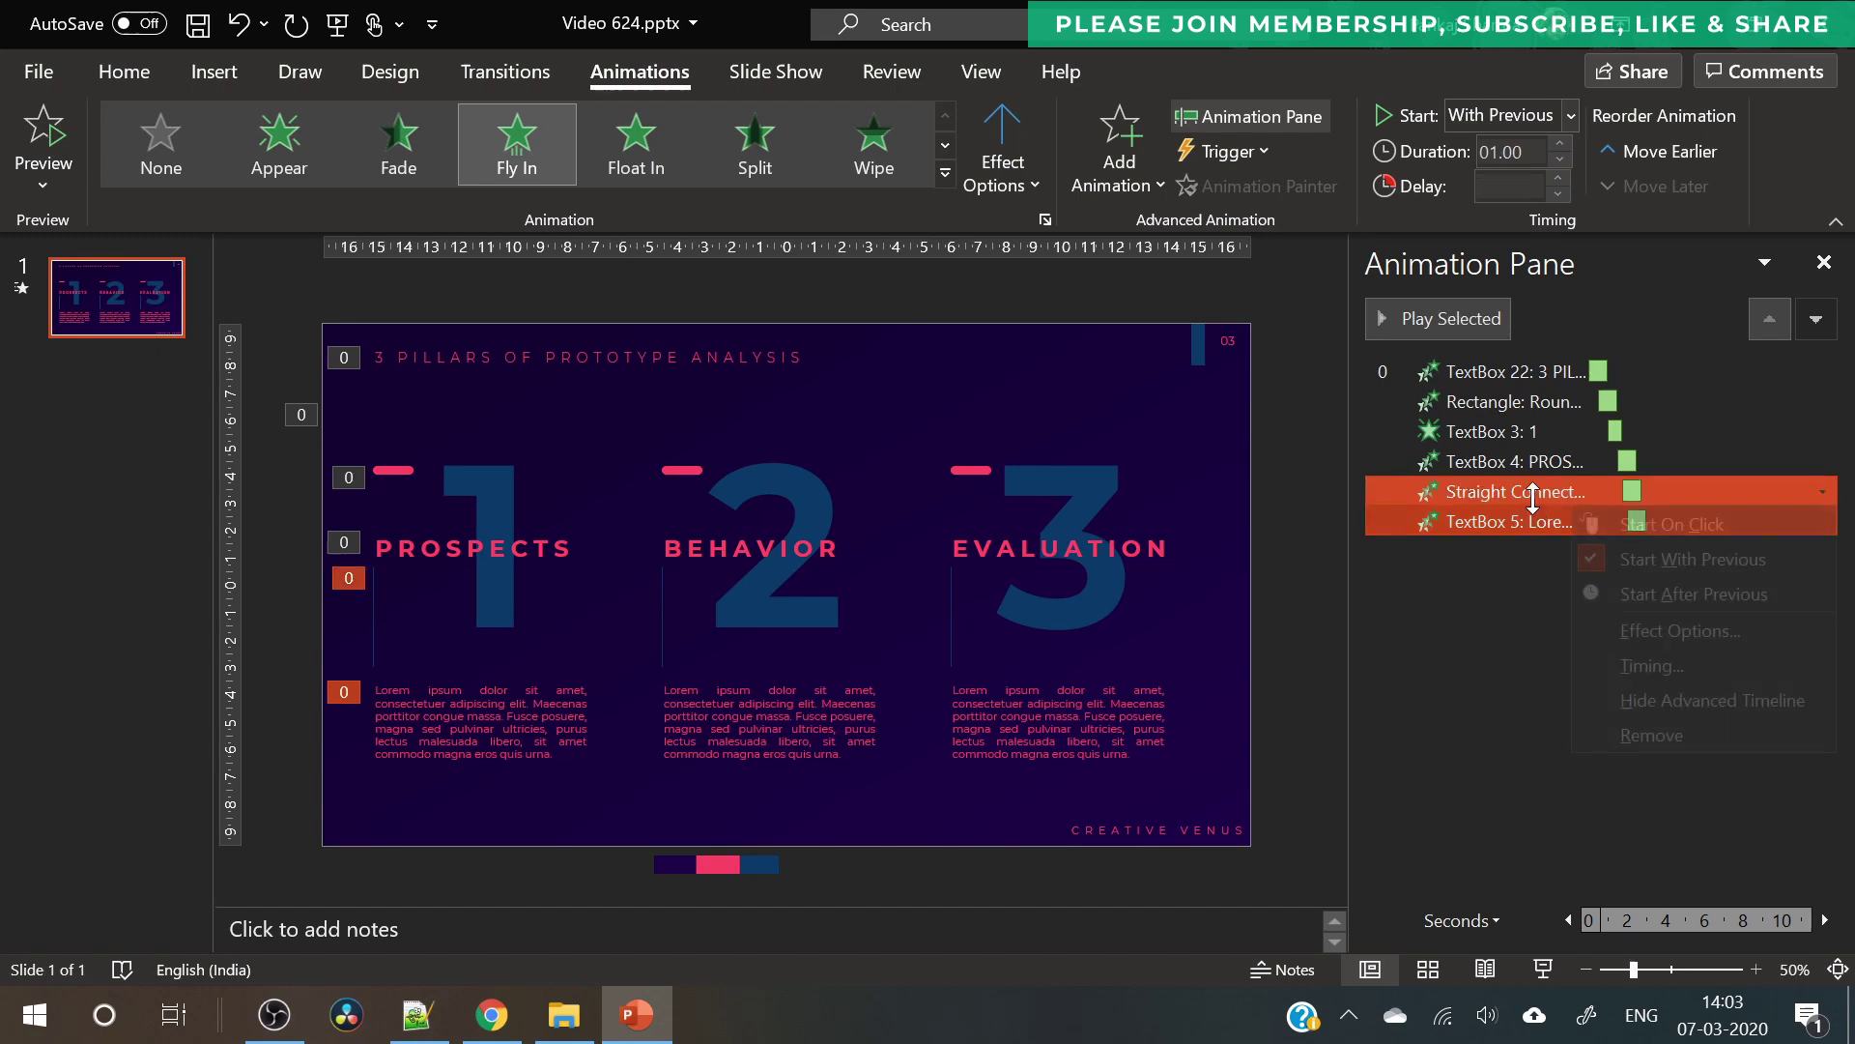
{"action": "left_click", "coordinate": [1669, 633]}
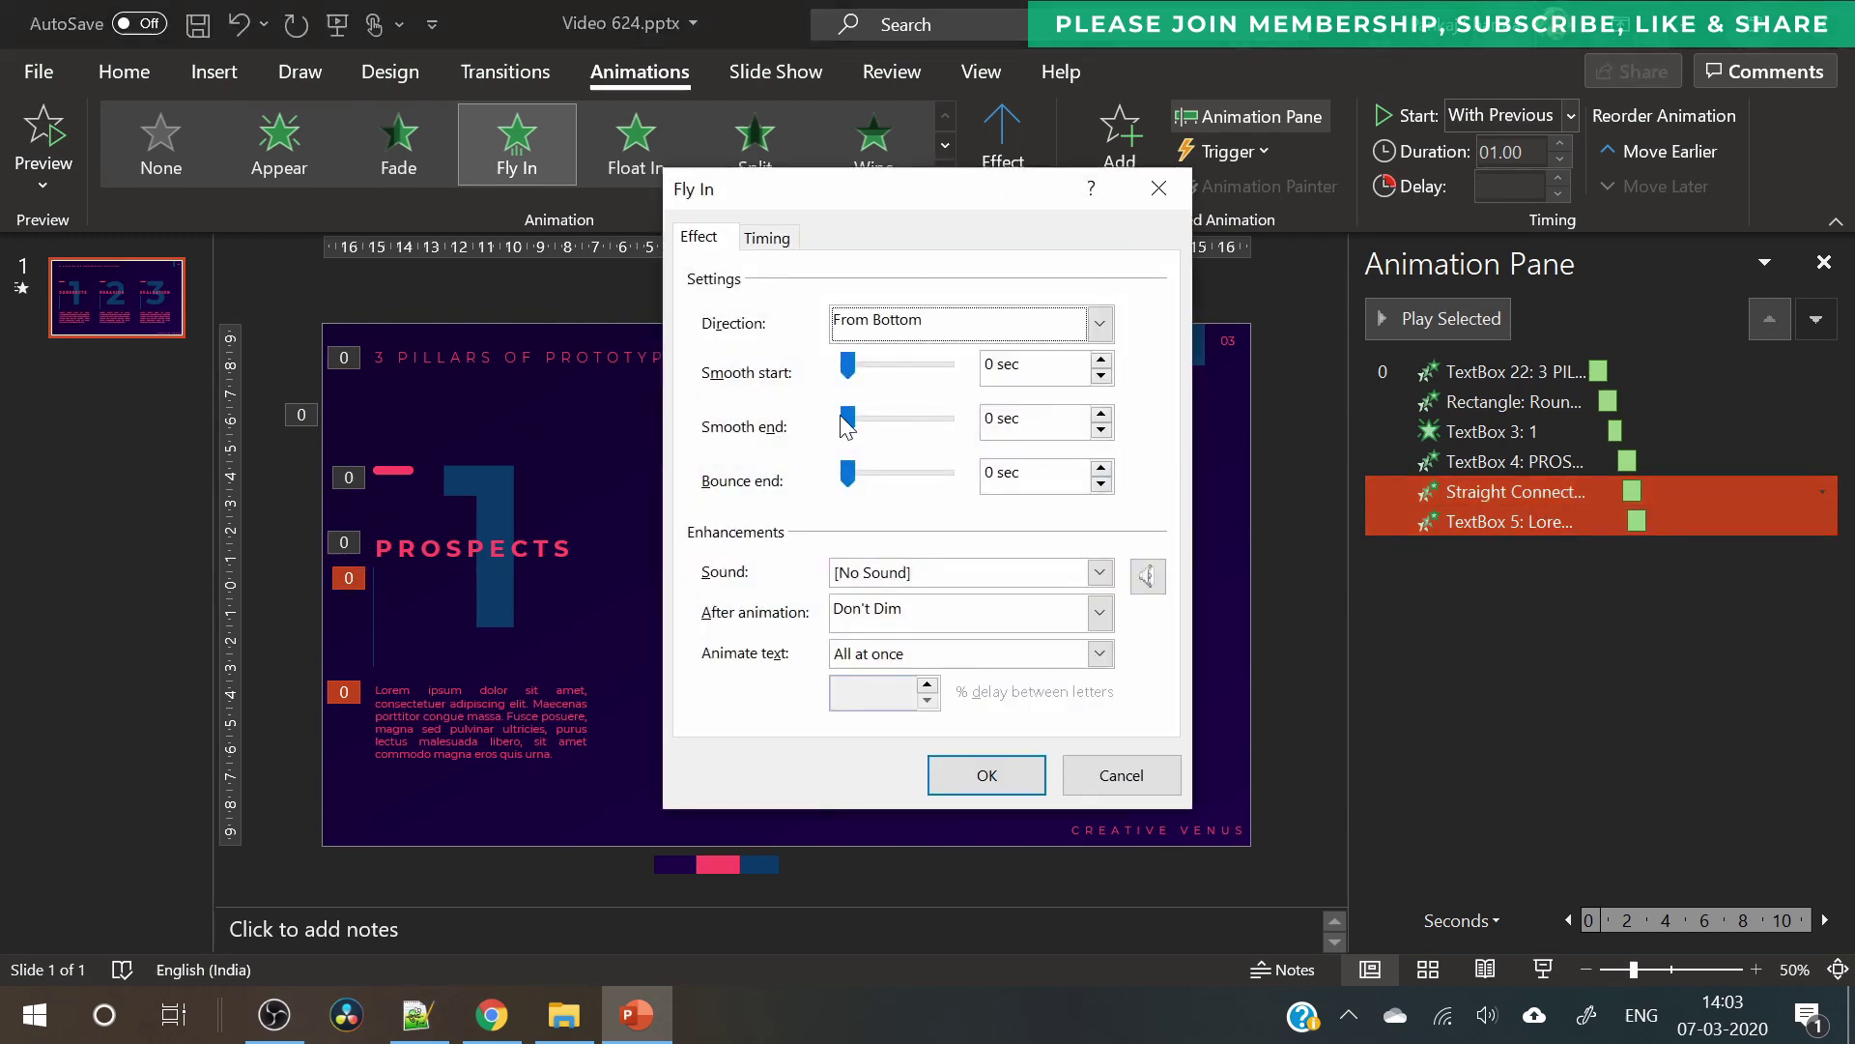
{"action": "left_click_drag", "start_coordinate": [848, 419], "coordinate": [1123, 434]}
{"action": "left_click", "coordinate": [983, 773]}
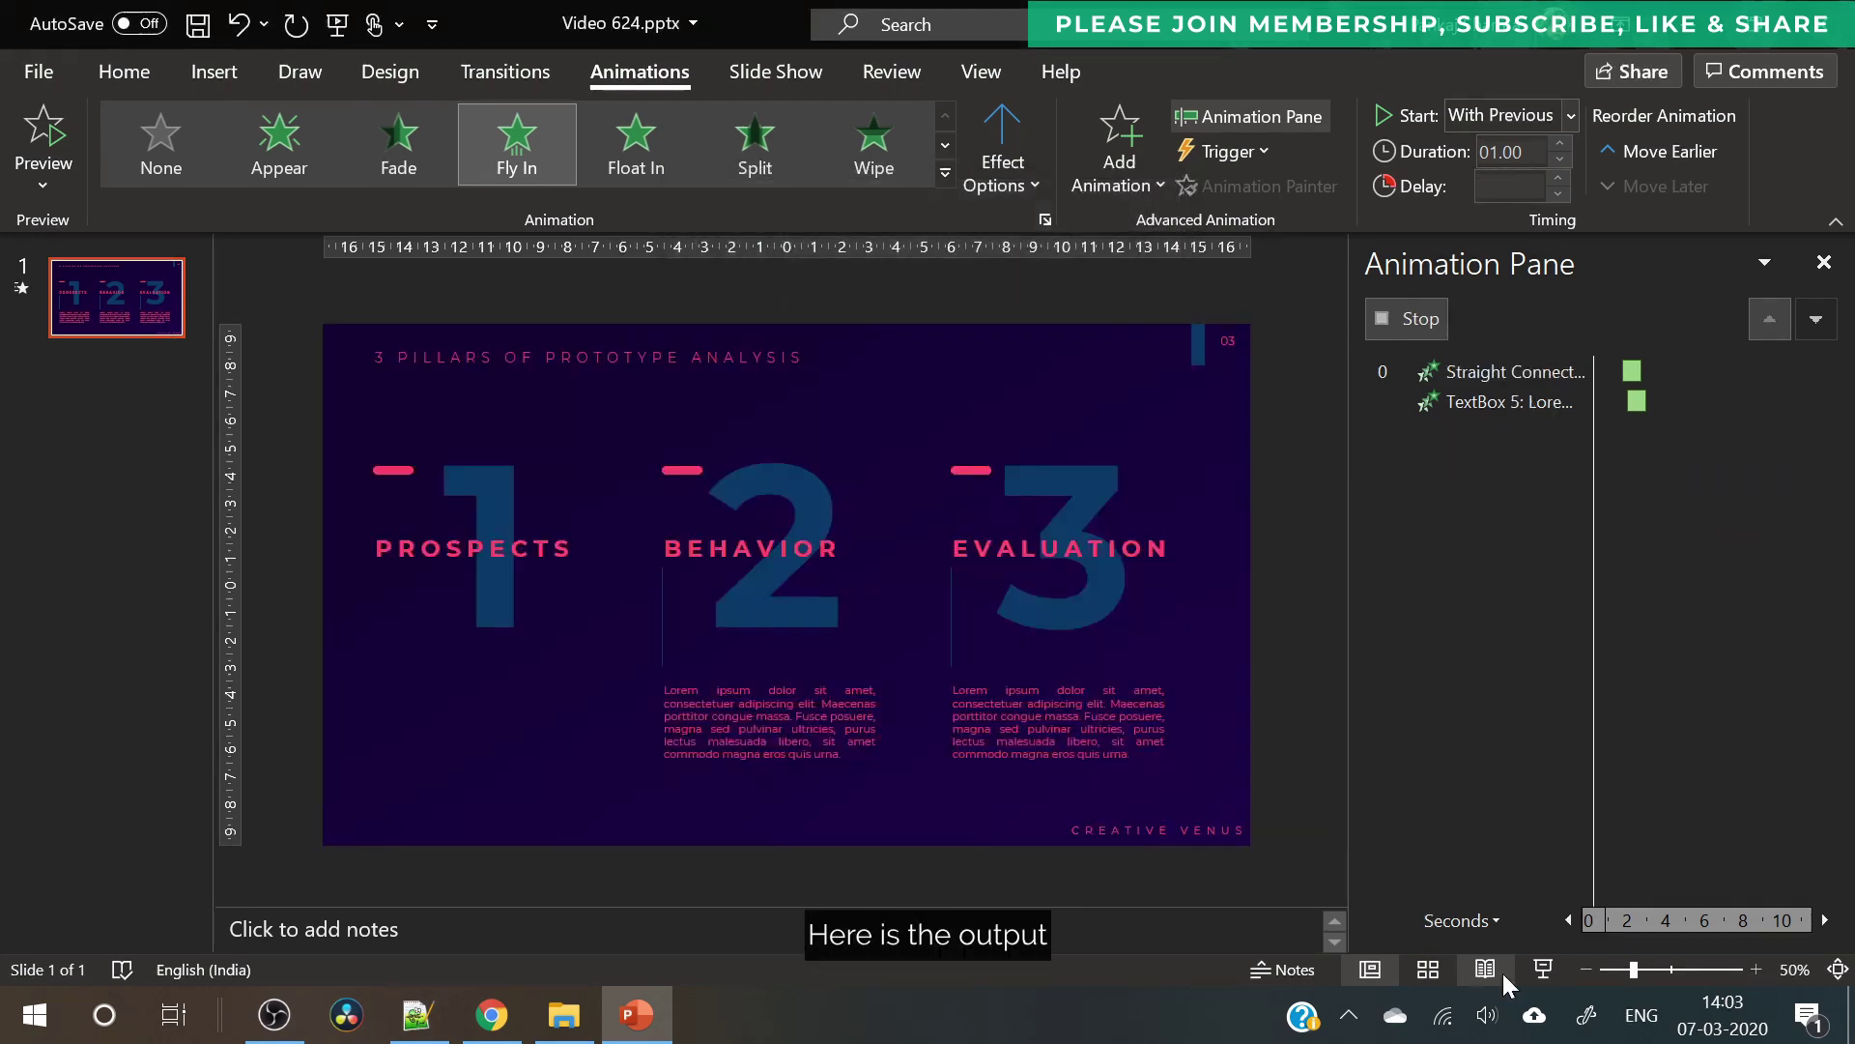
- Preview the slide show, then lengthen the PROSPECTS heading's fly-in
{"action": "left_click", "coordinate": [1543, 971]}
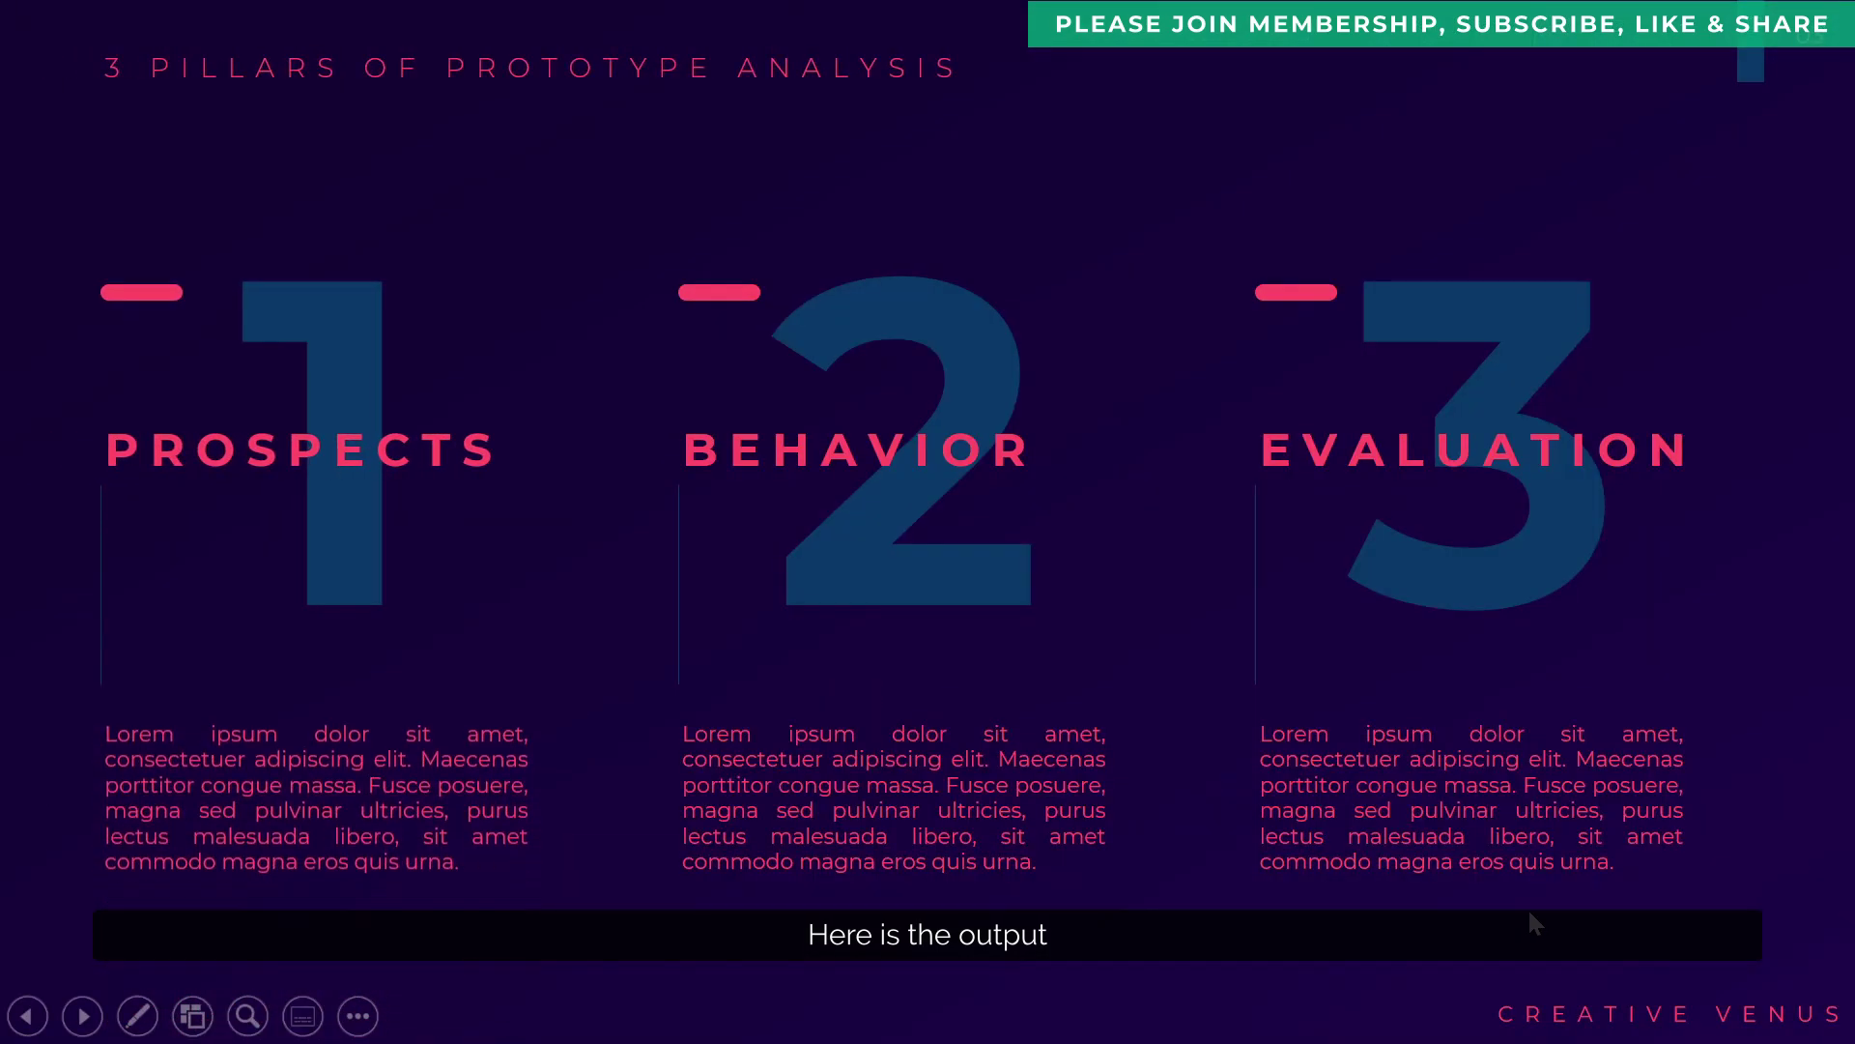
{"action": "key", "text": "Escape"}
{"action": "left_click", "coordinate": [1514, 461], "text": "ctrl"}
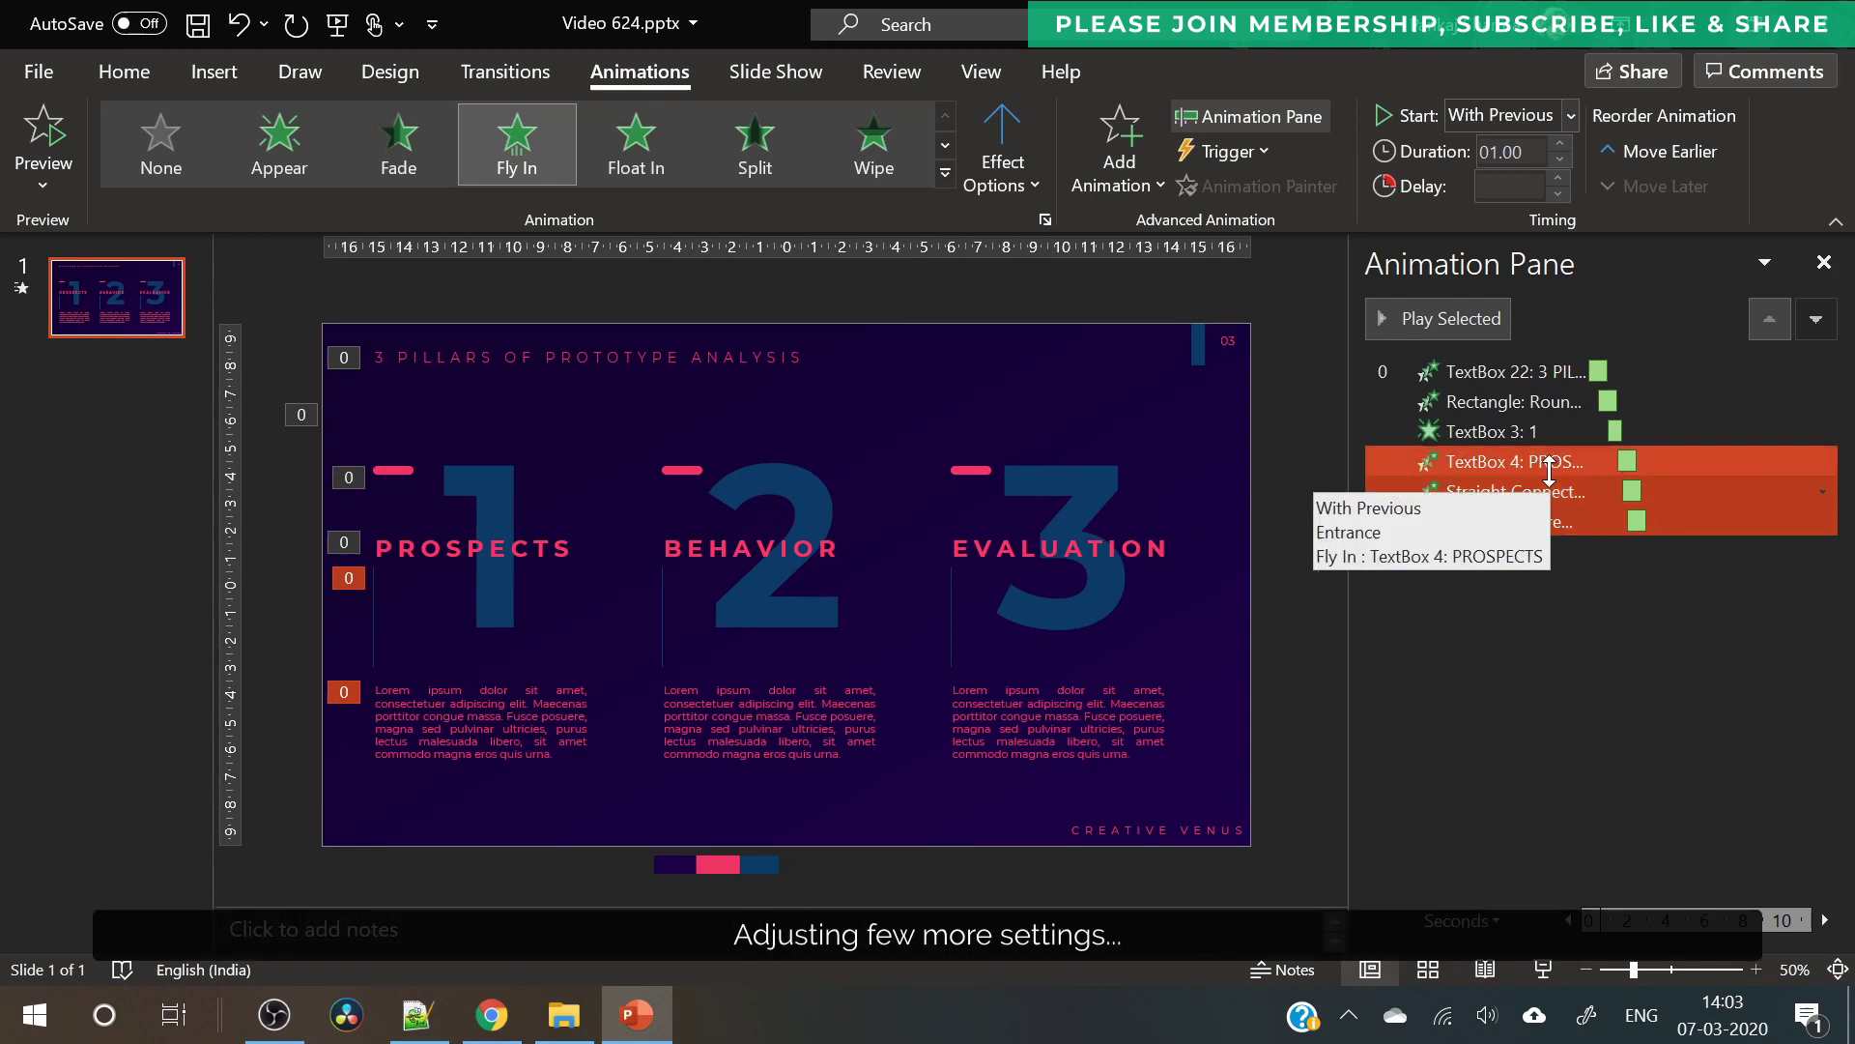
{"action": "left_click", "coordinate": [1549, 463]}
{"action": "left_click", "coordinate": [1560, 143]}
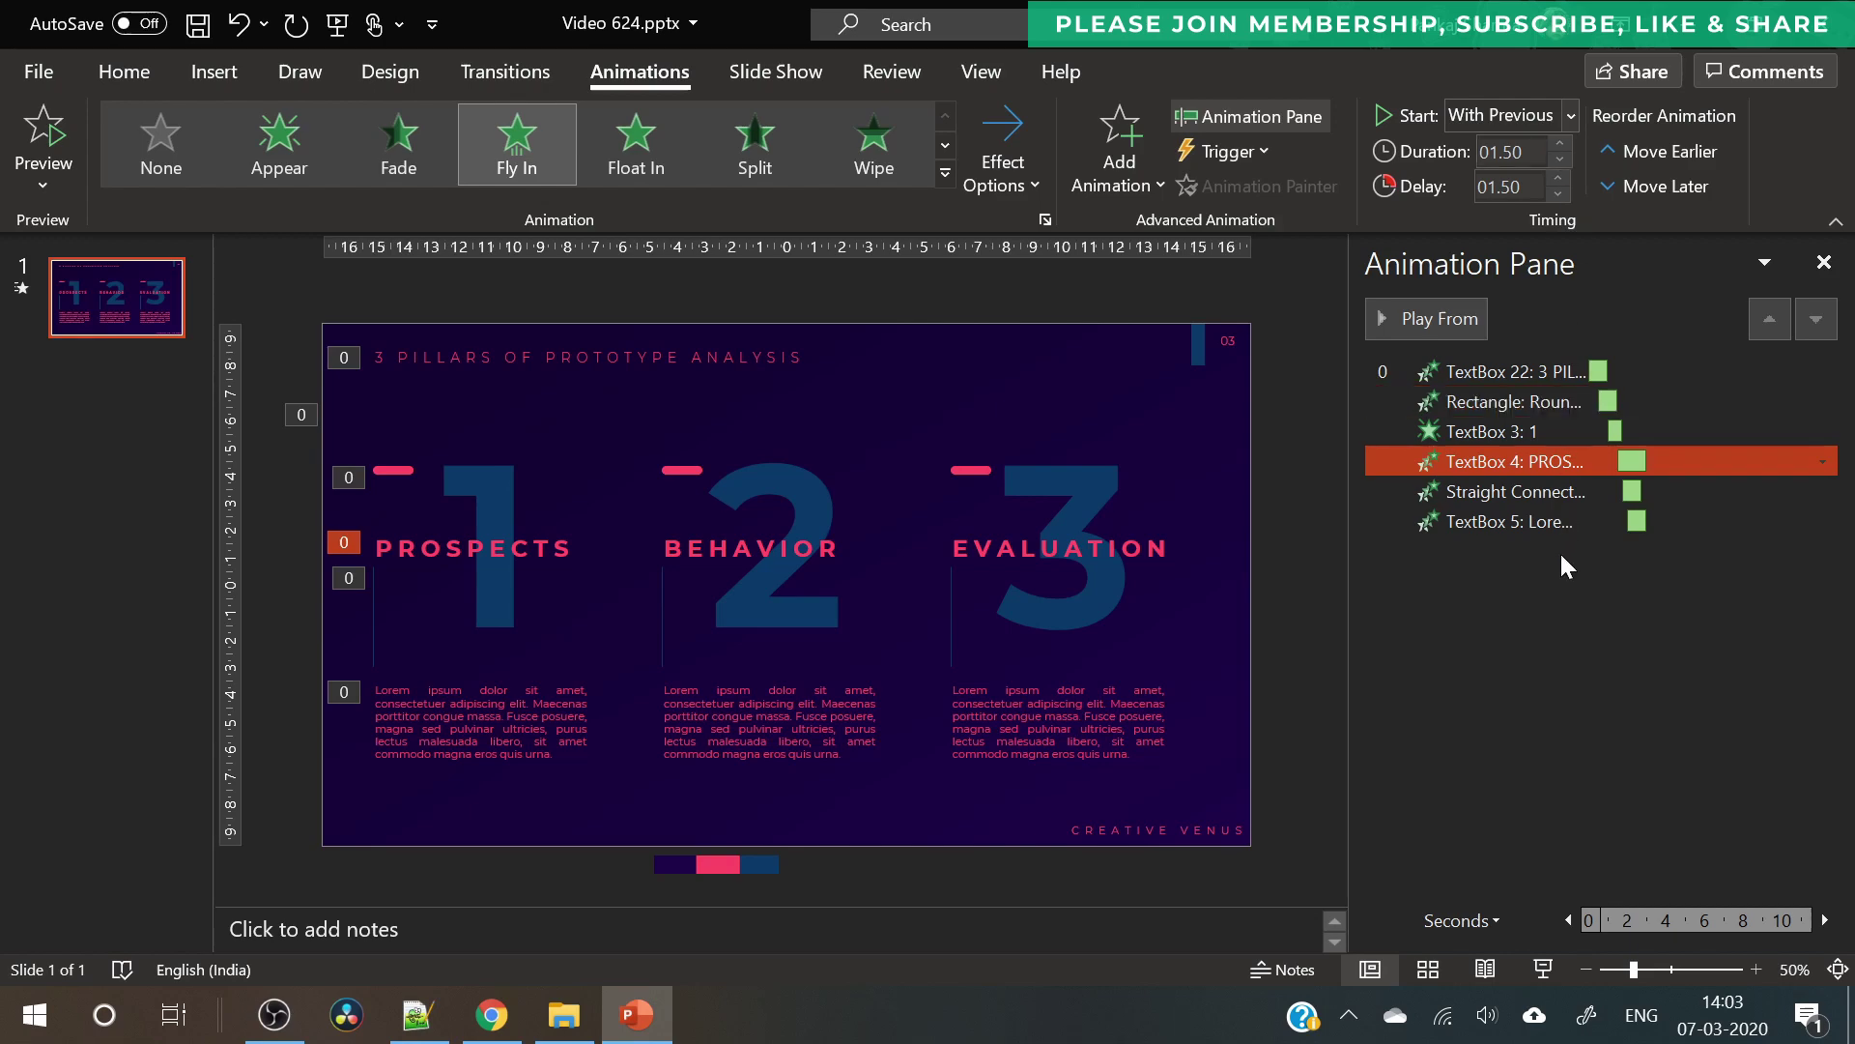
- Check the timing and lengthen the number's fade to 1.25 seconds, previewing again
{"action": "left_click", "coordinate": [1543, 969]}
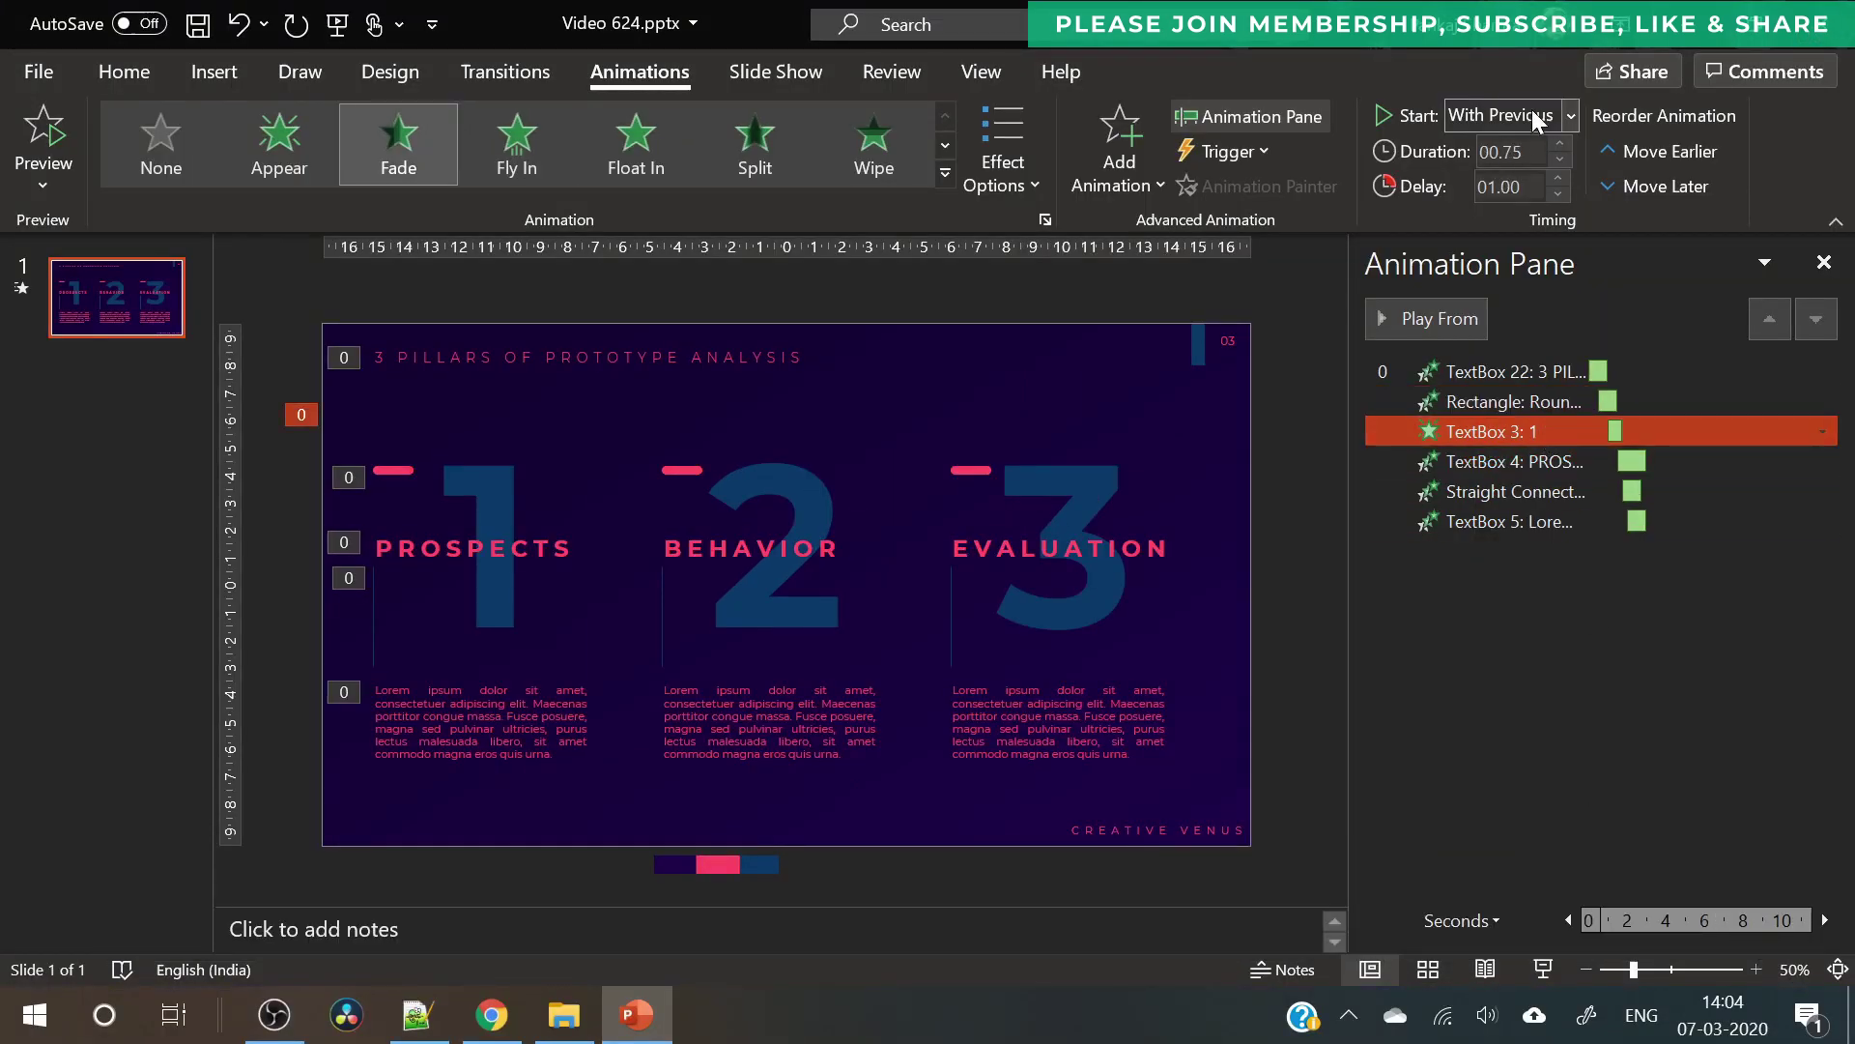
{"action": "left_click", "coordinate": [1567, 149]}
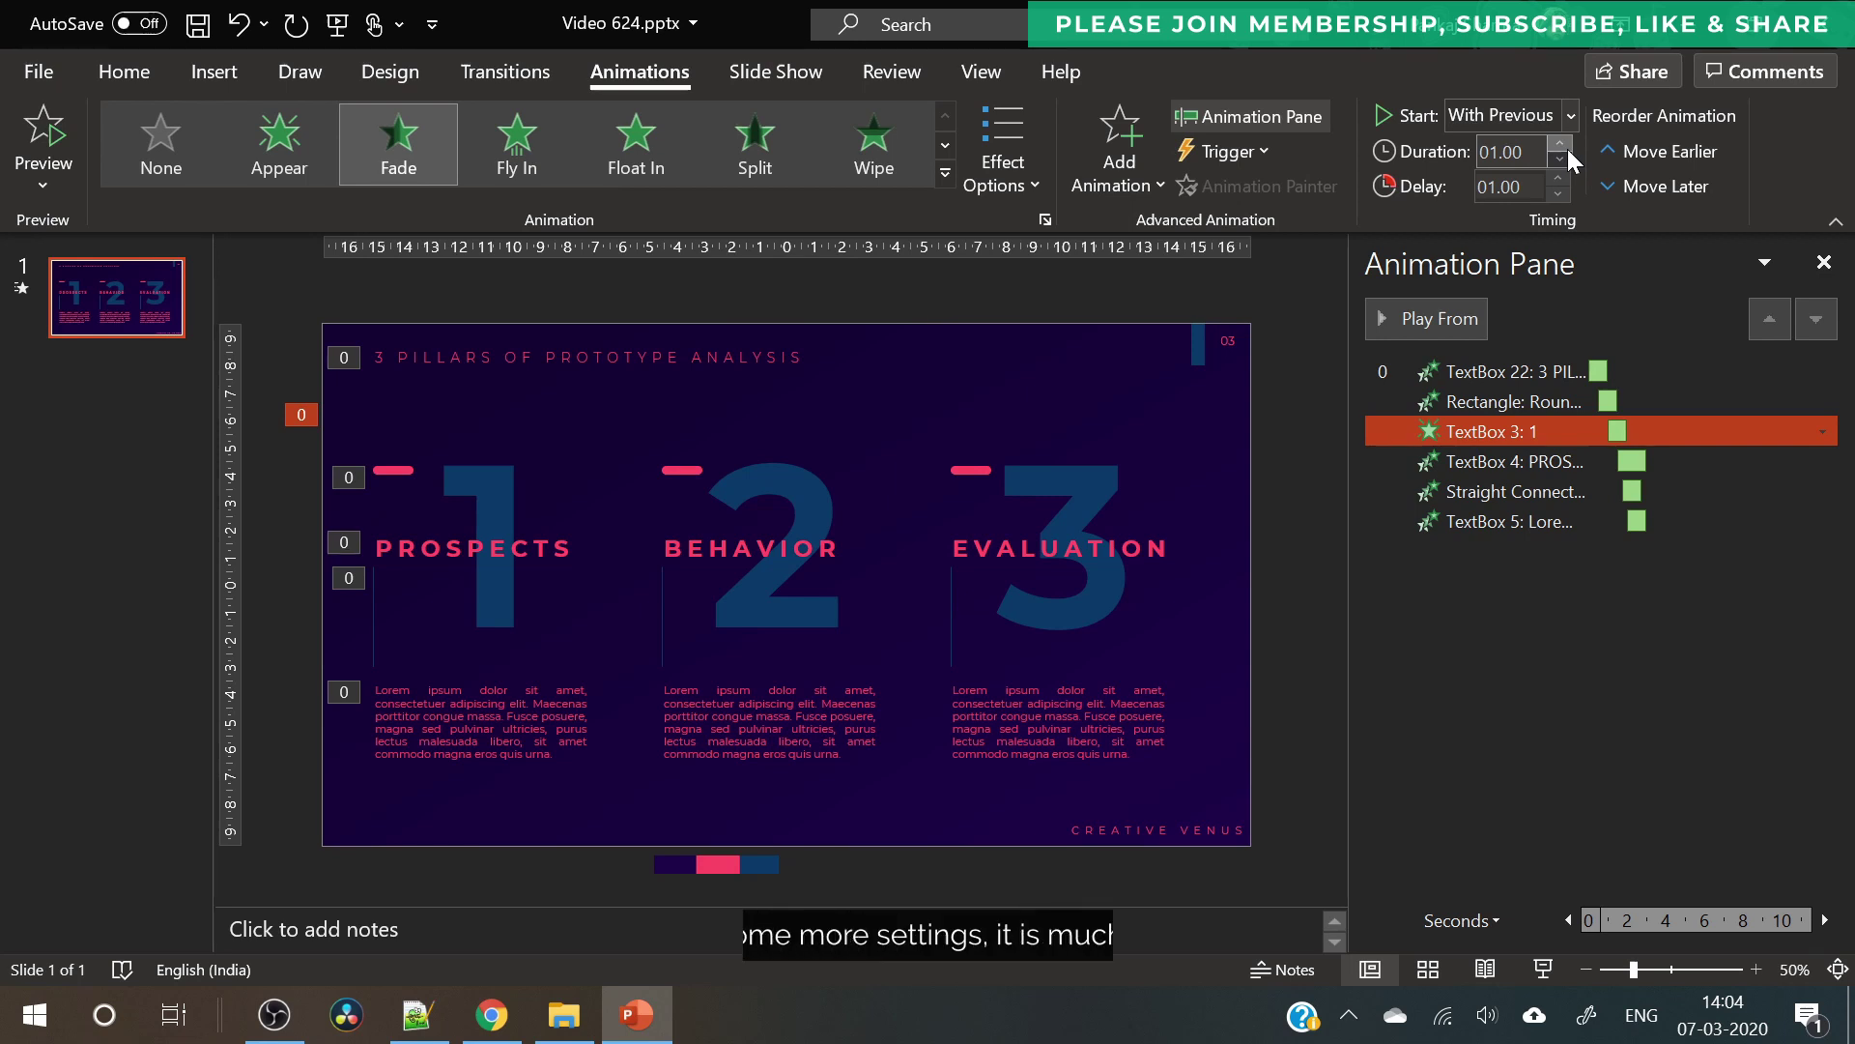
{"action": "left_click", "coordinate": [1563, 149]}
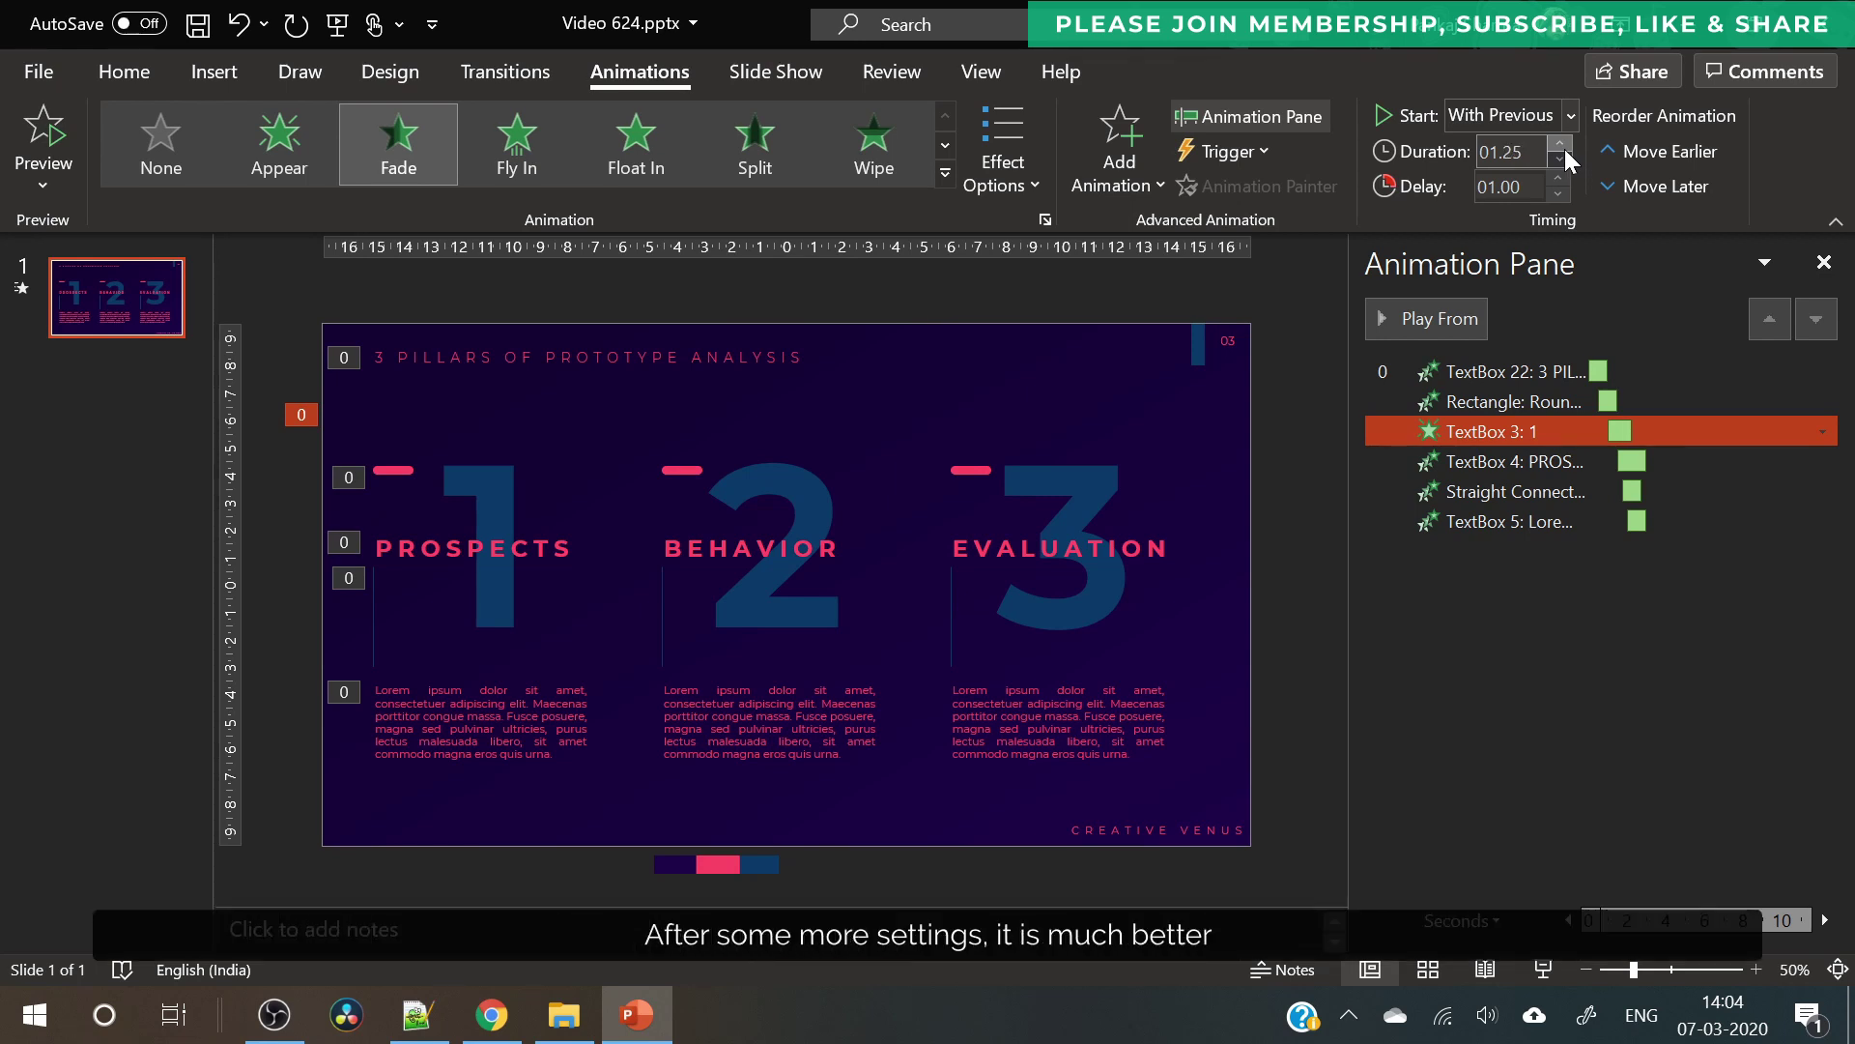
{"action": "left_click", "coordinate": [1545, 969]}
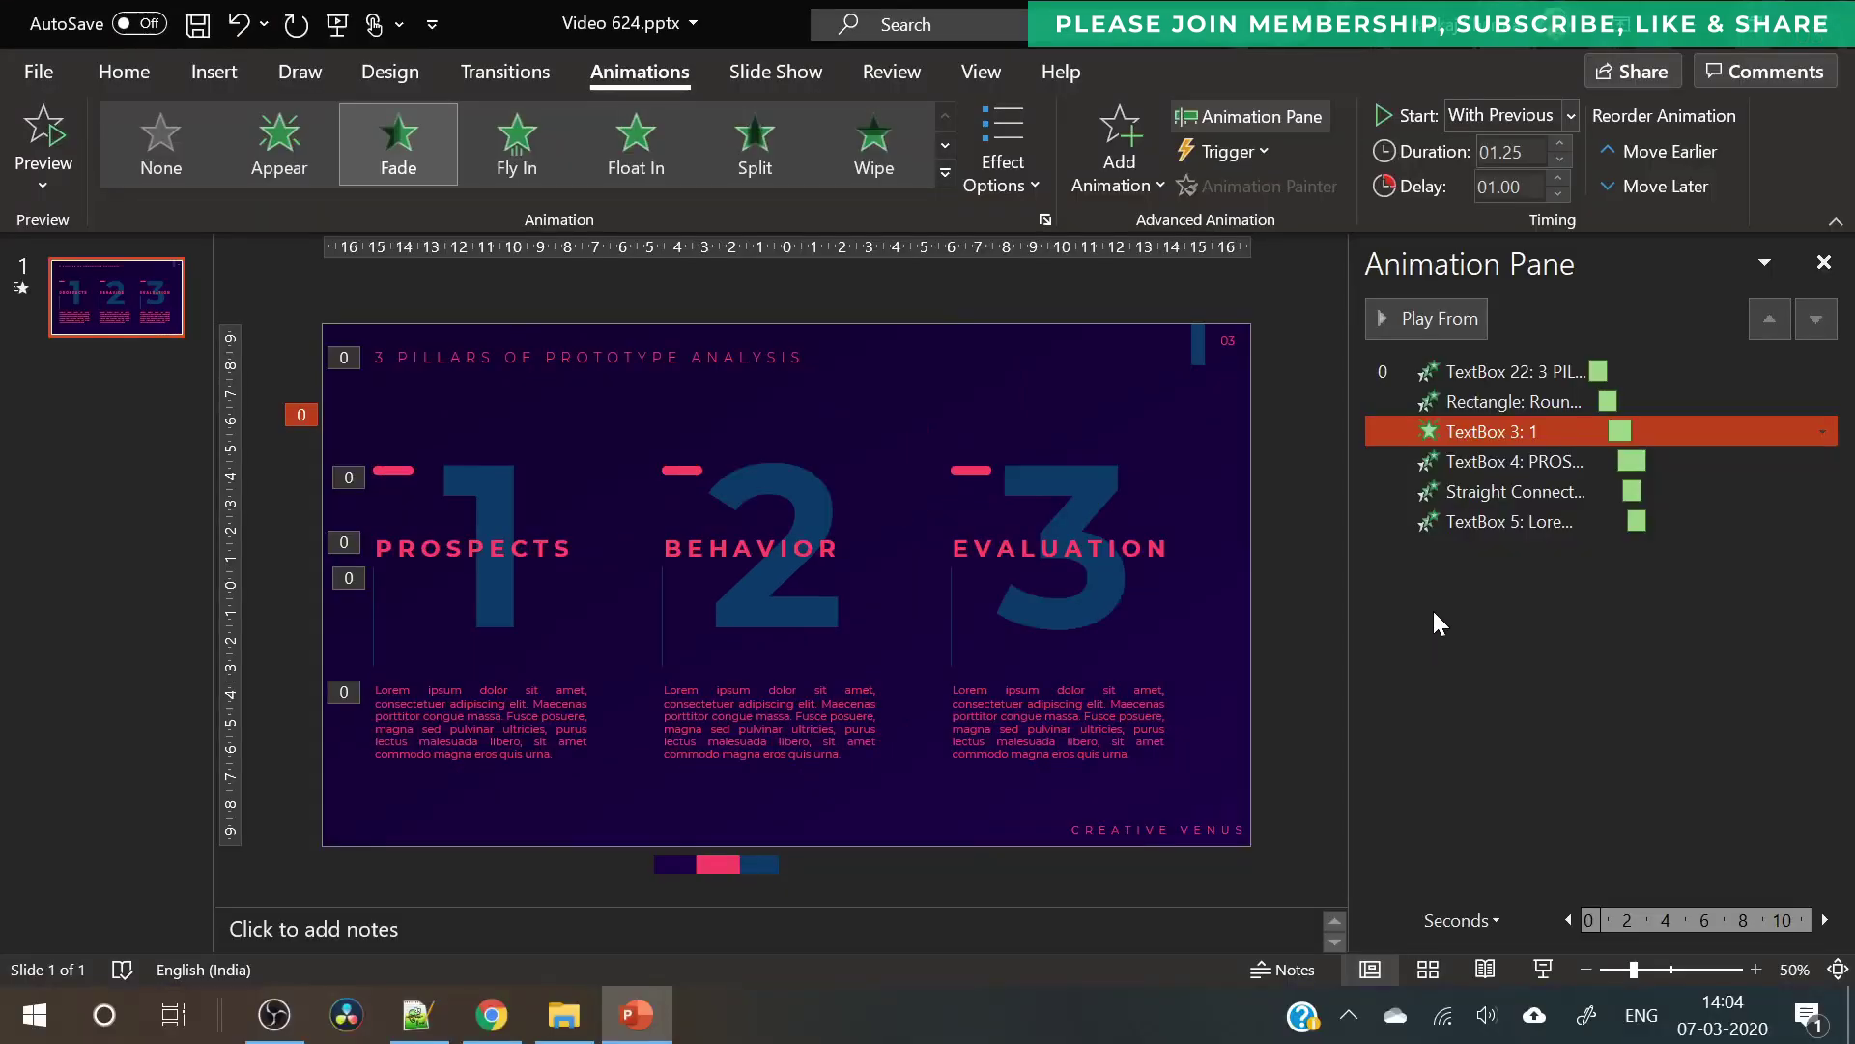
- Give the first pillar's pink dash fly-in a 1-second smooth end
{"action": "left_click", "coordinate": [407, 469]}
{"action": "right_click", "coordinate": [1585, 373]}
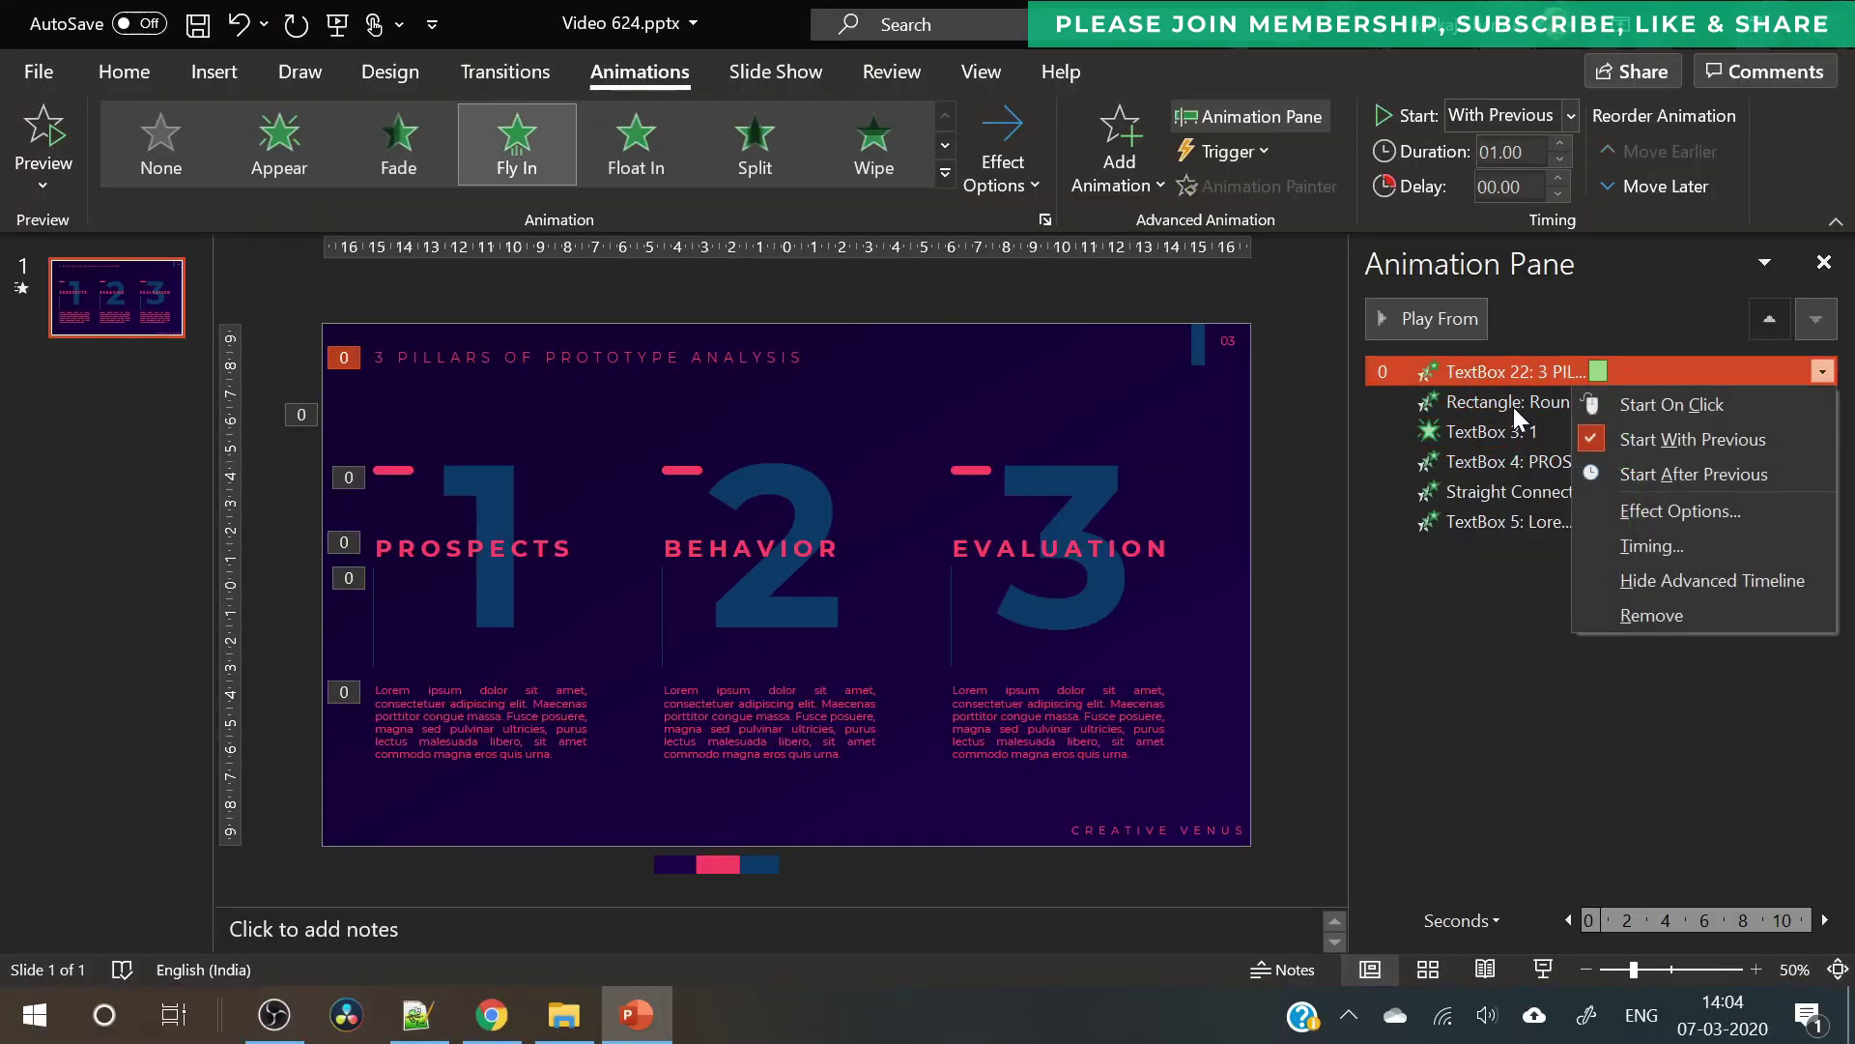
{"action": "left_click", "coordinate": [1514, 414]}
{"action": "right_click", "coordinate": [1585, 403]}
{"action": "left_click", "coordinate": [1643, 540]}
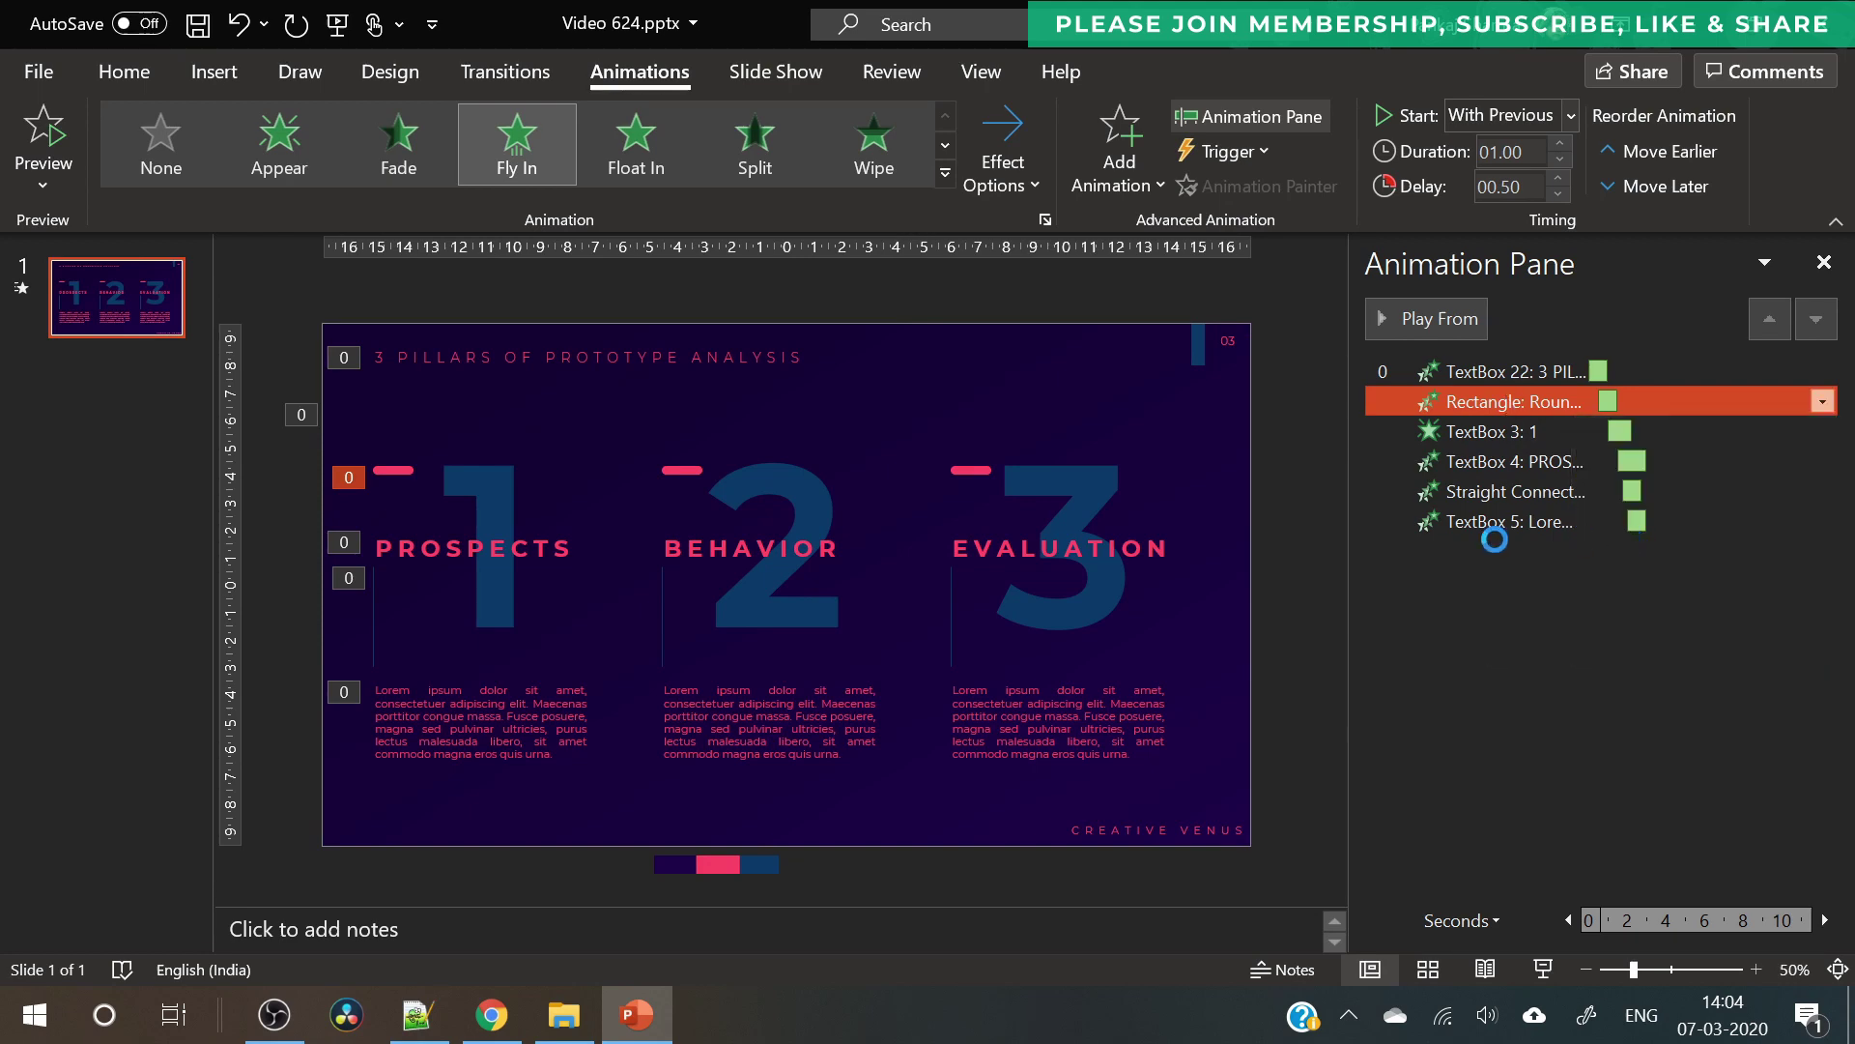
{"action": "left_click_drag", "start_coordinate": [848, 421], "coordinate": [1155, 430]}
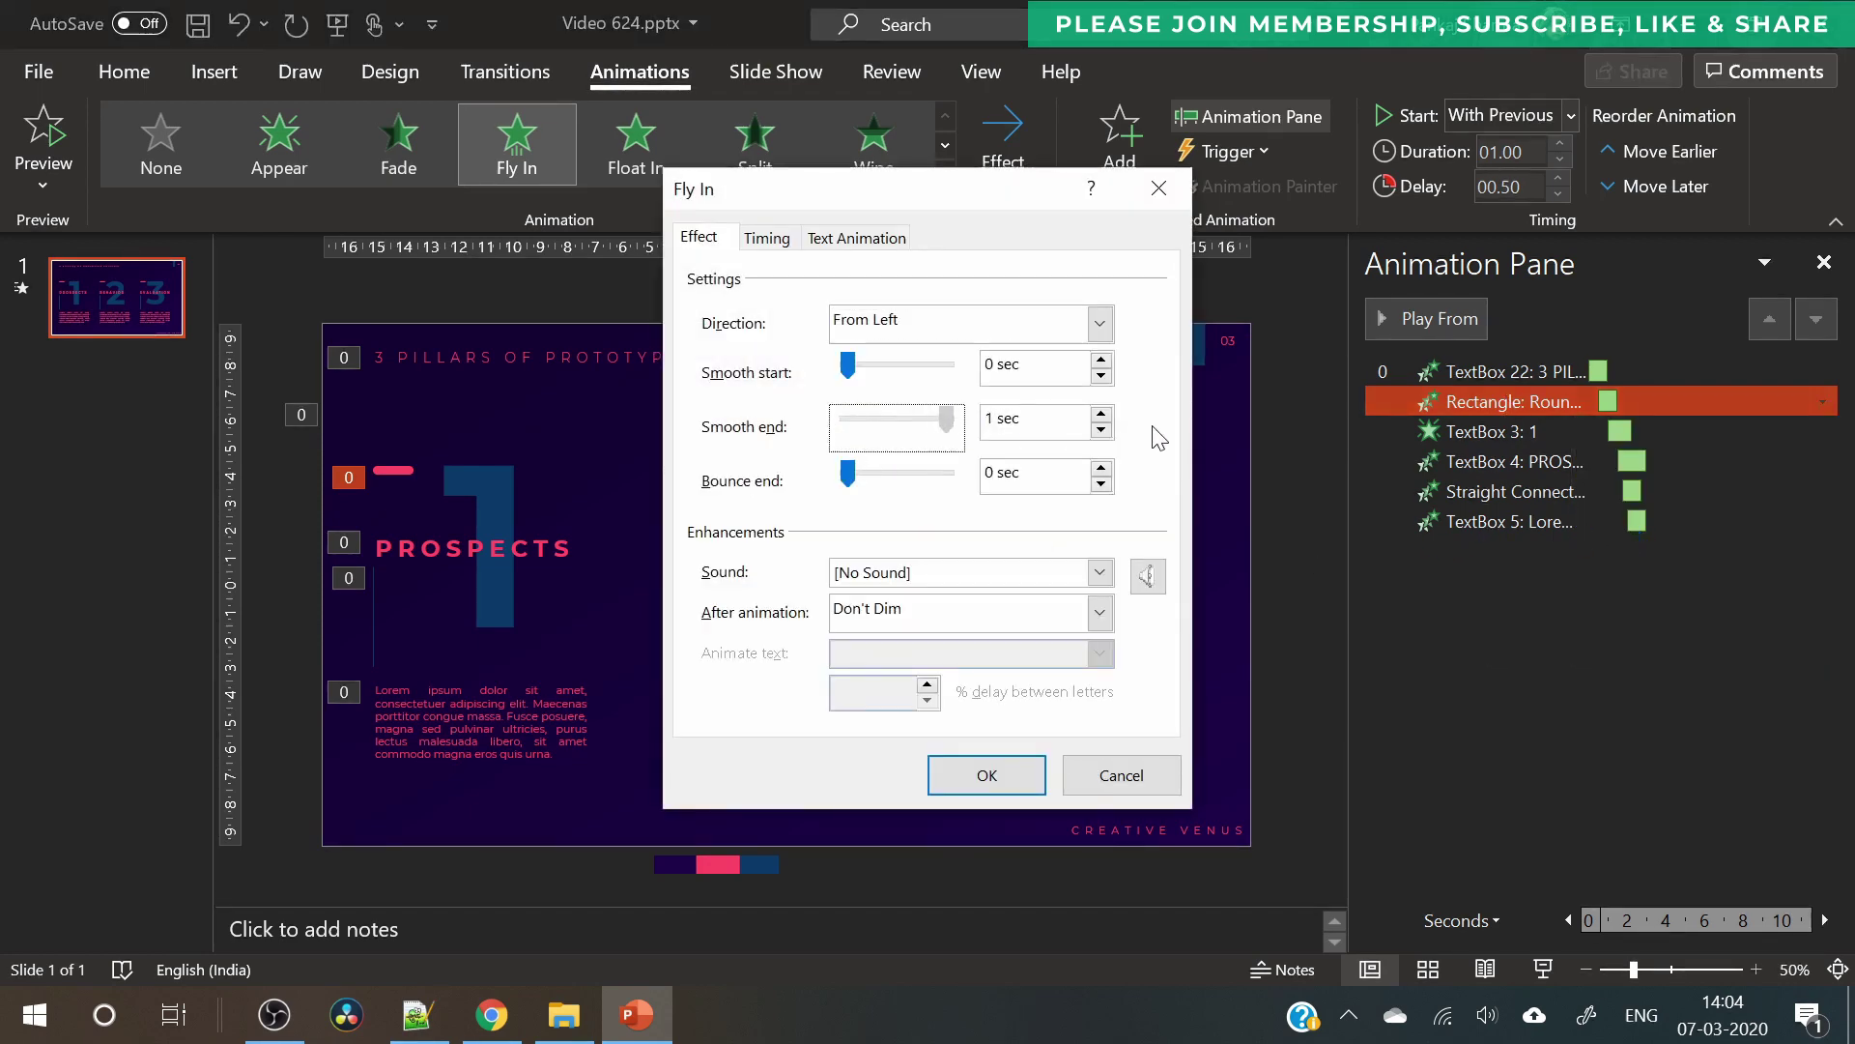
{"action": "left_click", "coordinate": [987, 775]}
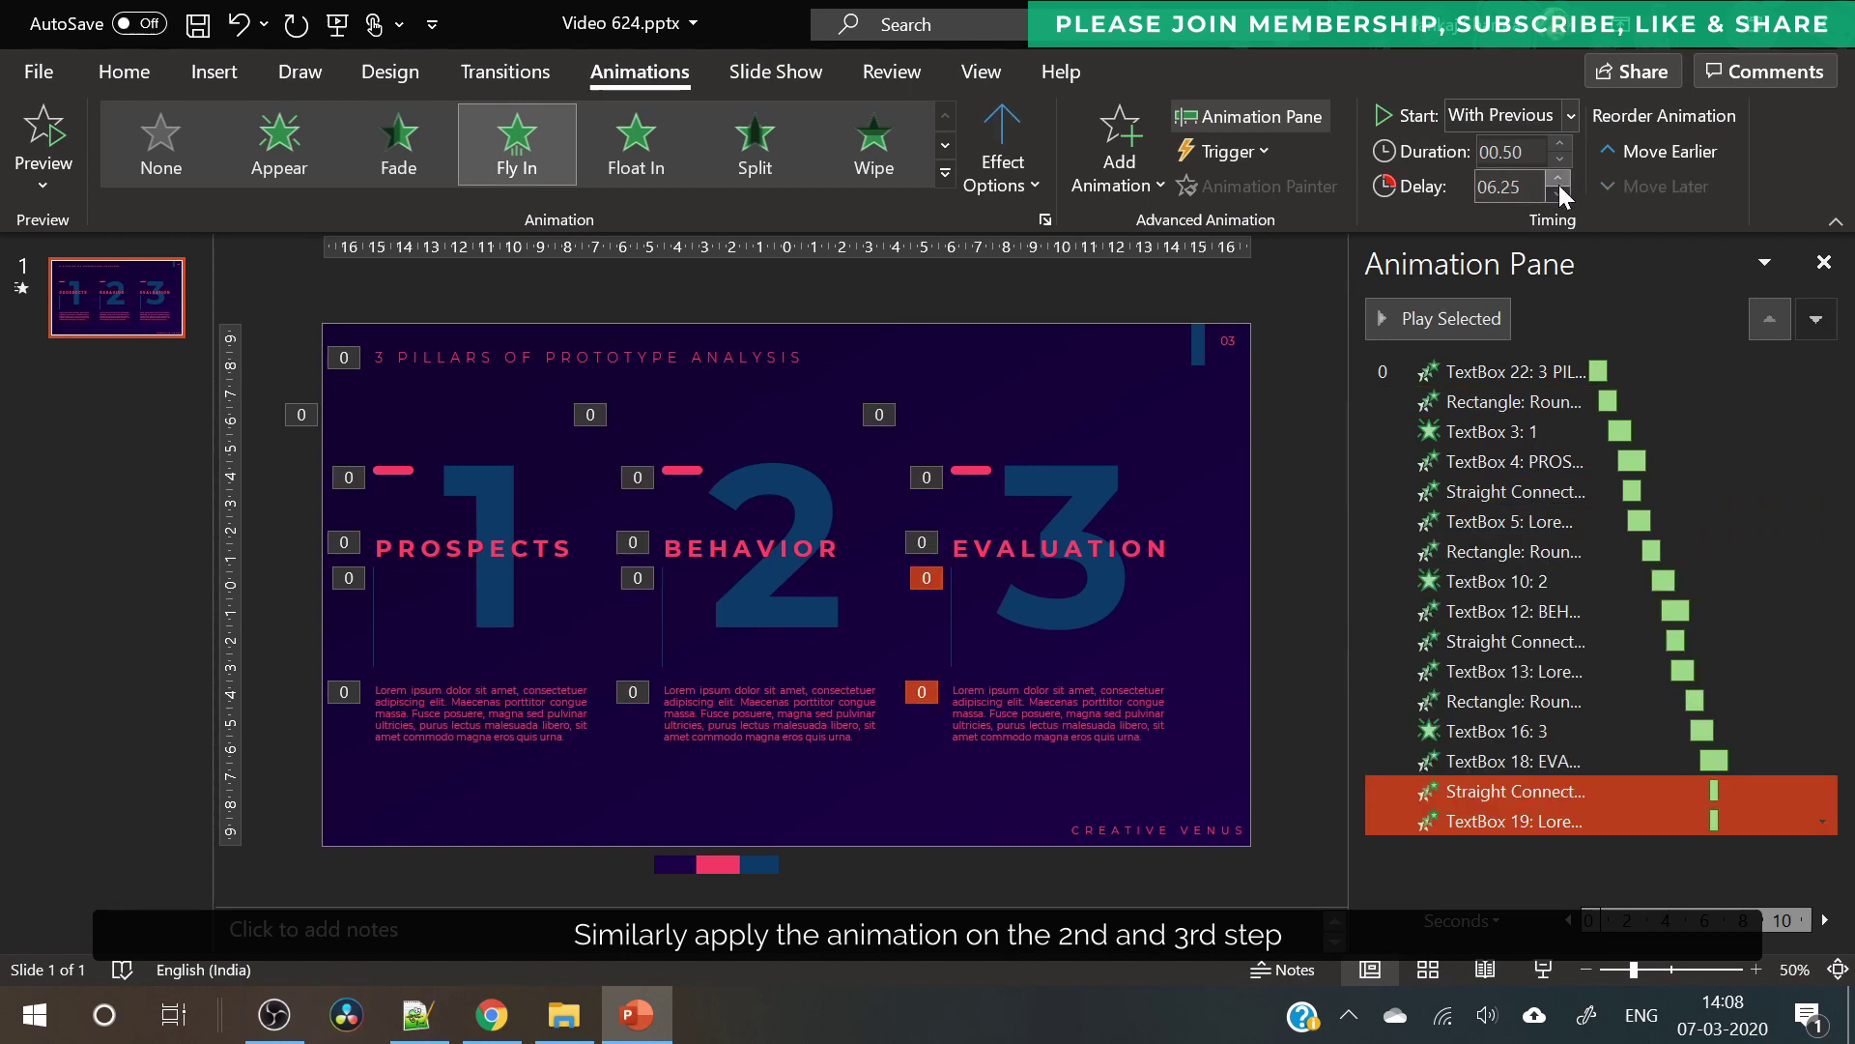
- Set the last animations to a 6-second delay, 1-second duration and 1-second smooth end
{"action": "left_click", "coordinate": [1558, 192]}
{"action": "left_click", "coordinate": [1558, 145]}
{"action": "left_click", "coordinate": [1557, 145]}
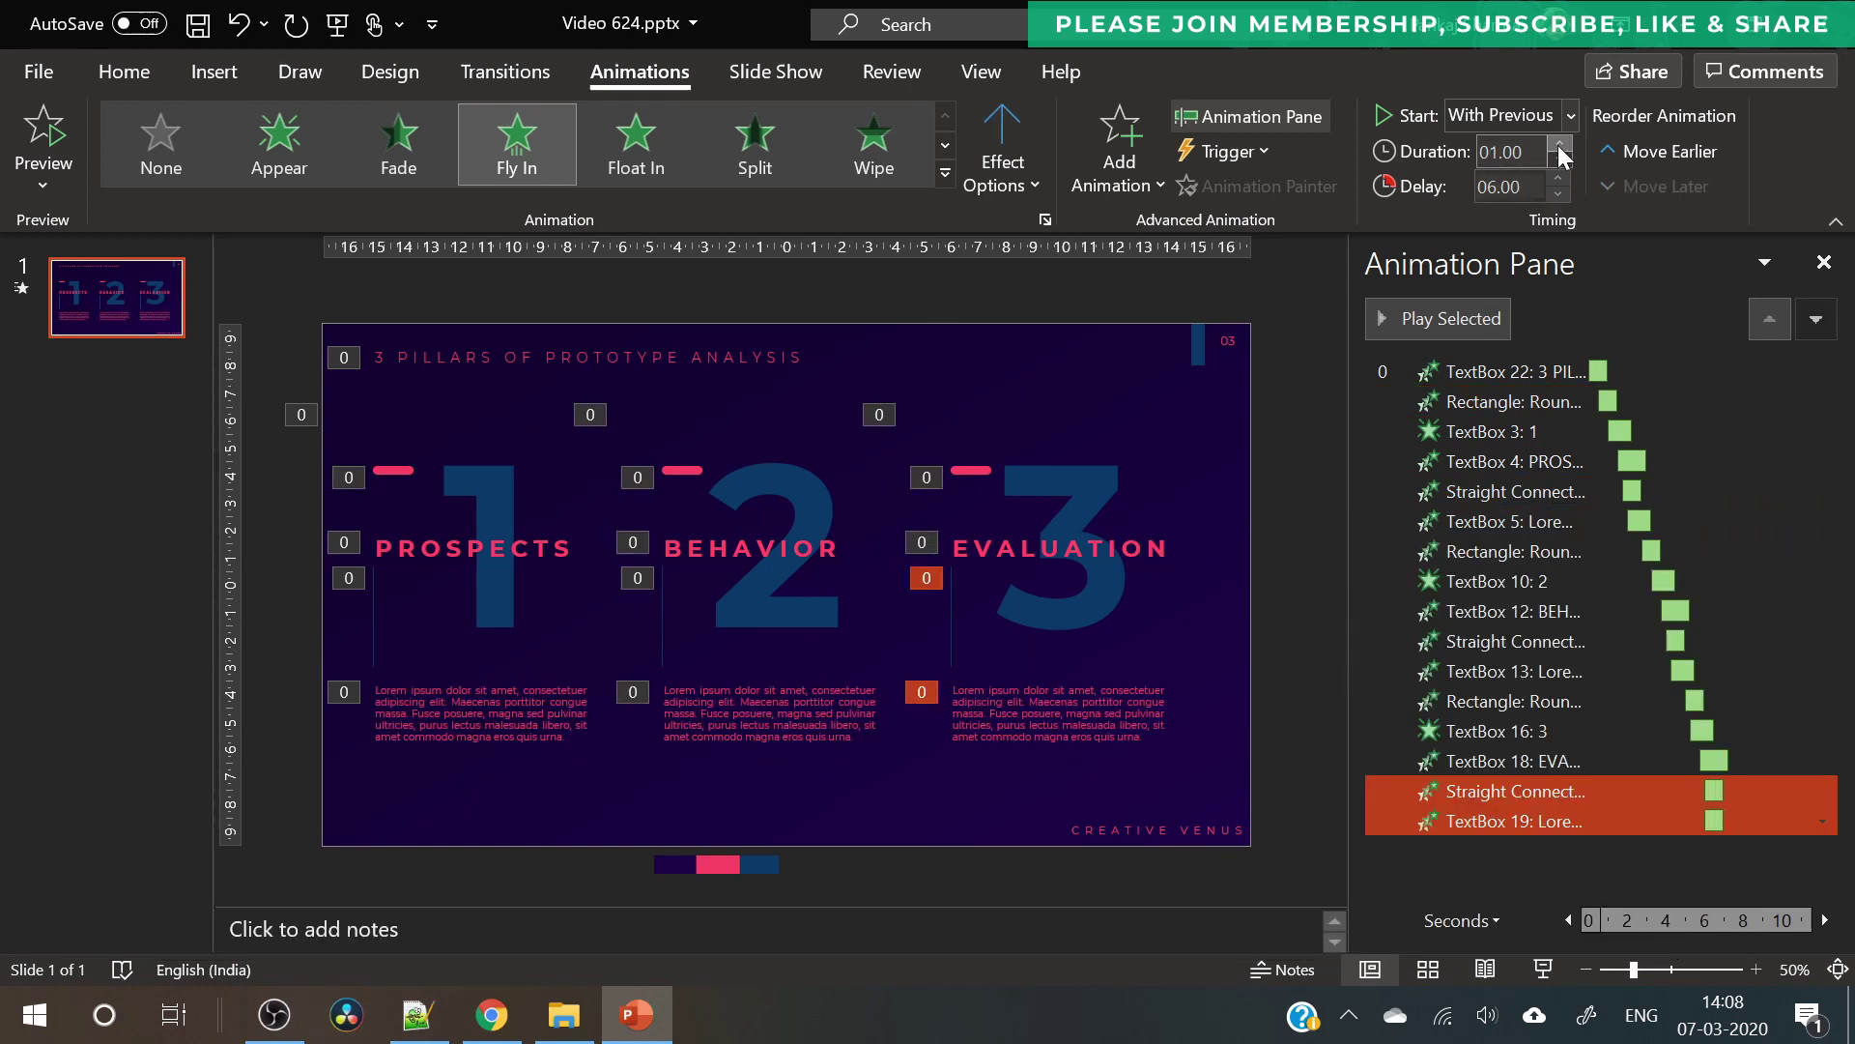
{"action": "left_click", "coordinate": [1822, 791]}
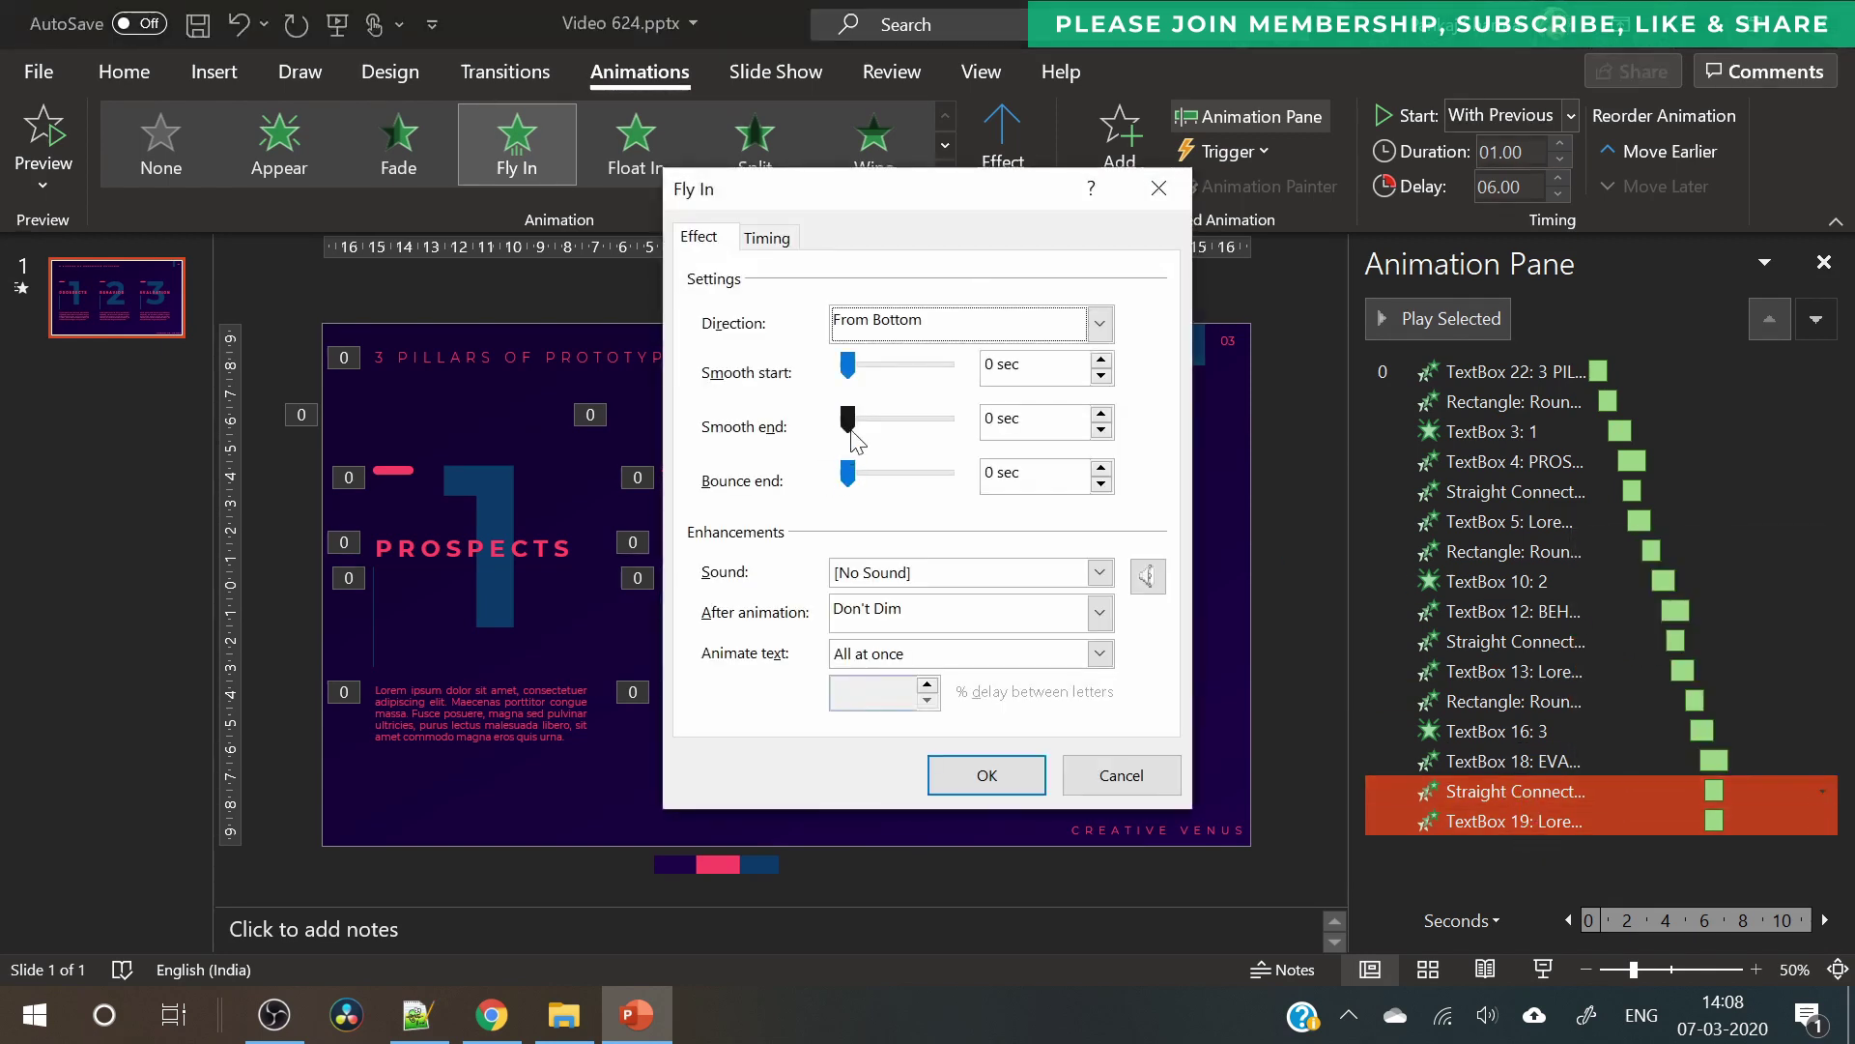
{"action": "left_click_drag", "start_coordinate": [849, 419], "coordinate": [947, 419]}
{"action": "left_click", "coordinate": [967, 782]}
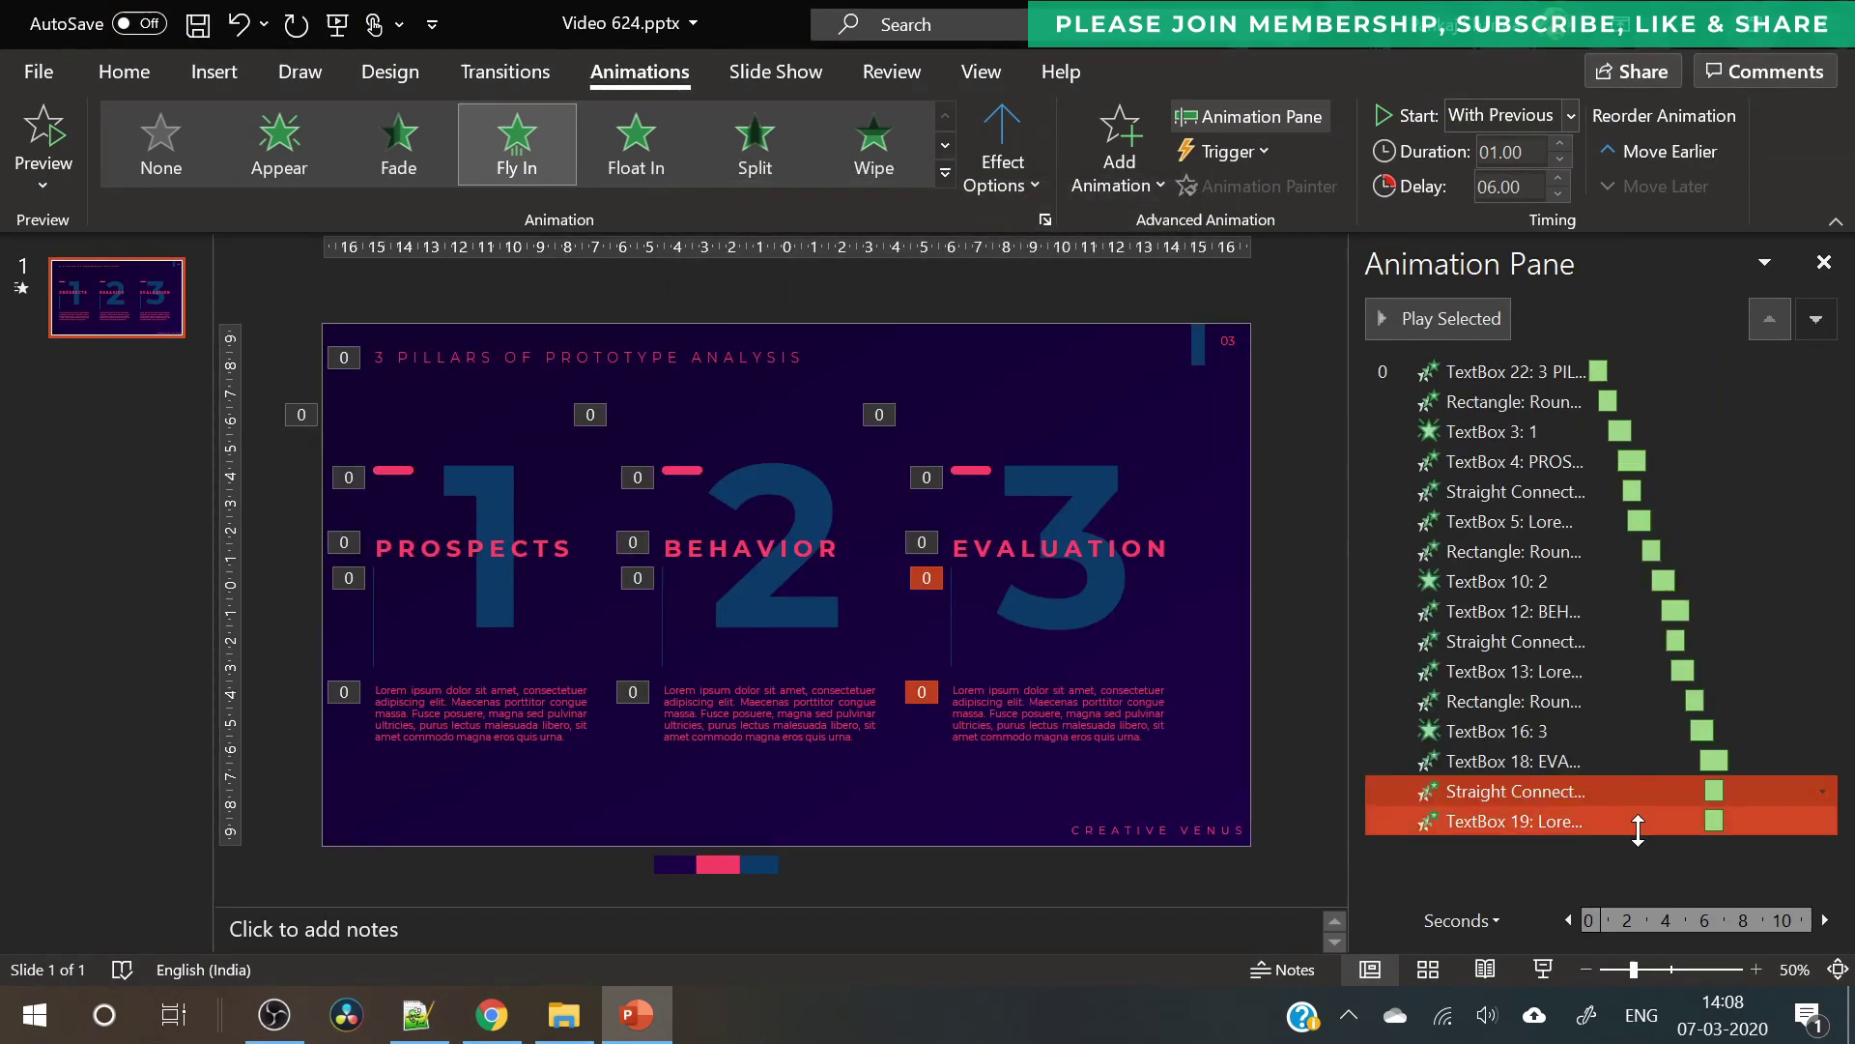
- Lengthen the third pillar's body text fly-in to 1.25 seconds and preview the slide show
{"action": "left_click", "coordinate": [1638, 821]}
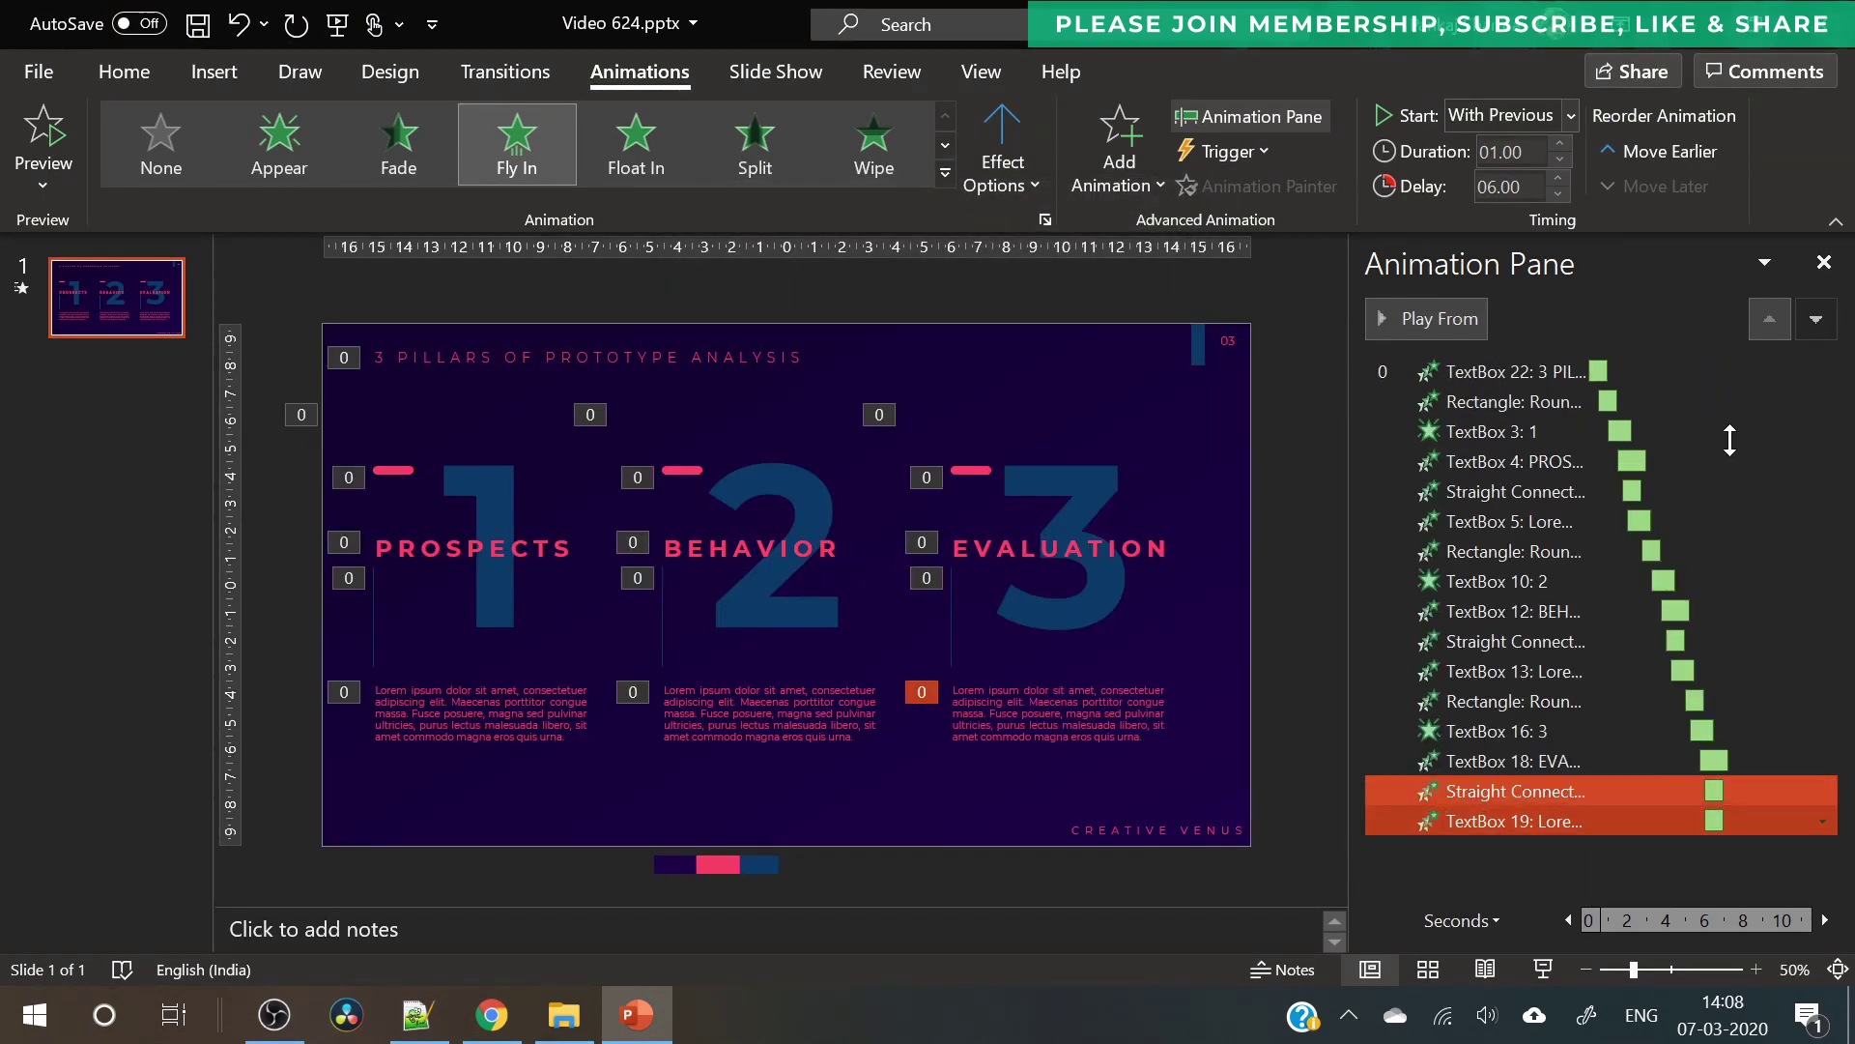
{"action": "left_click", "coordinate": [1558, 143]}
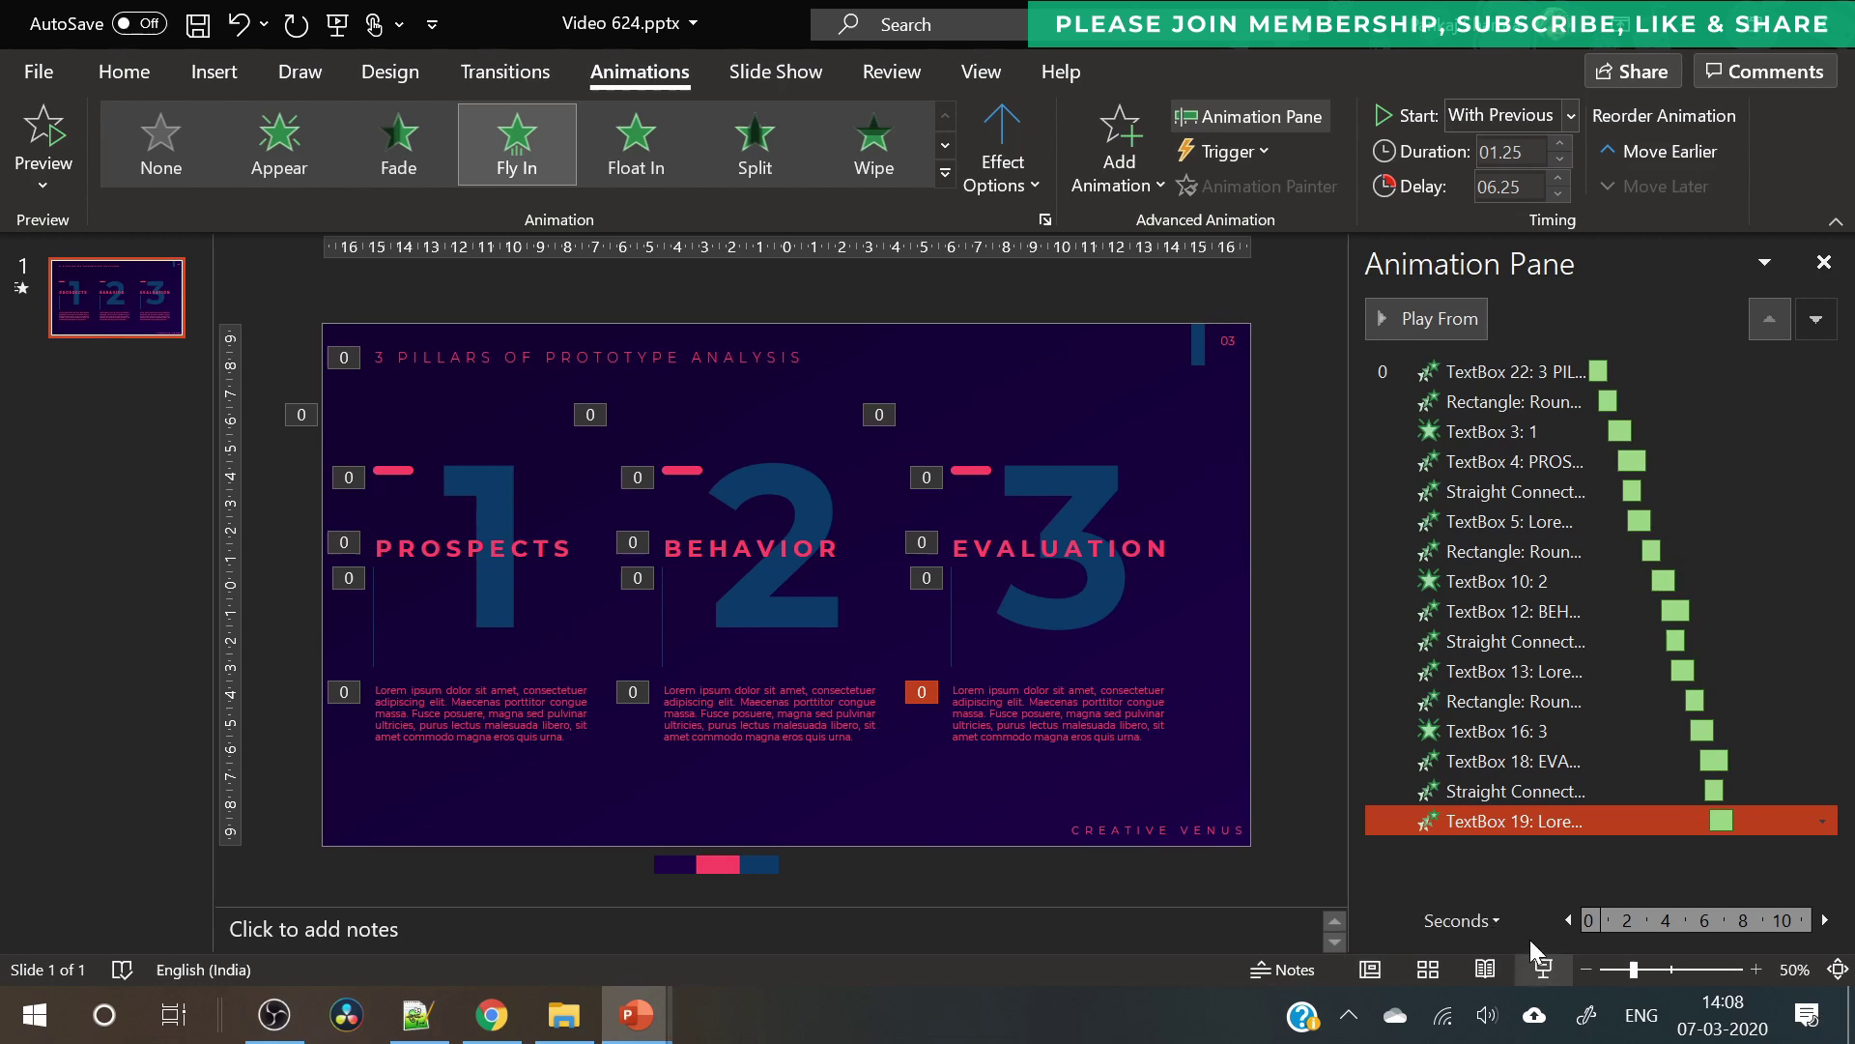
{"action": "left_click", "coordinate": [1539, 968]}
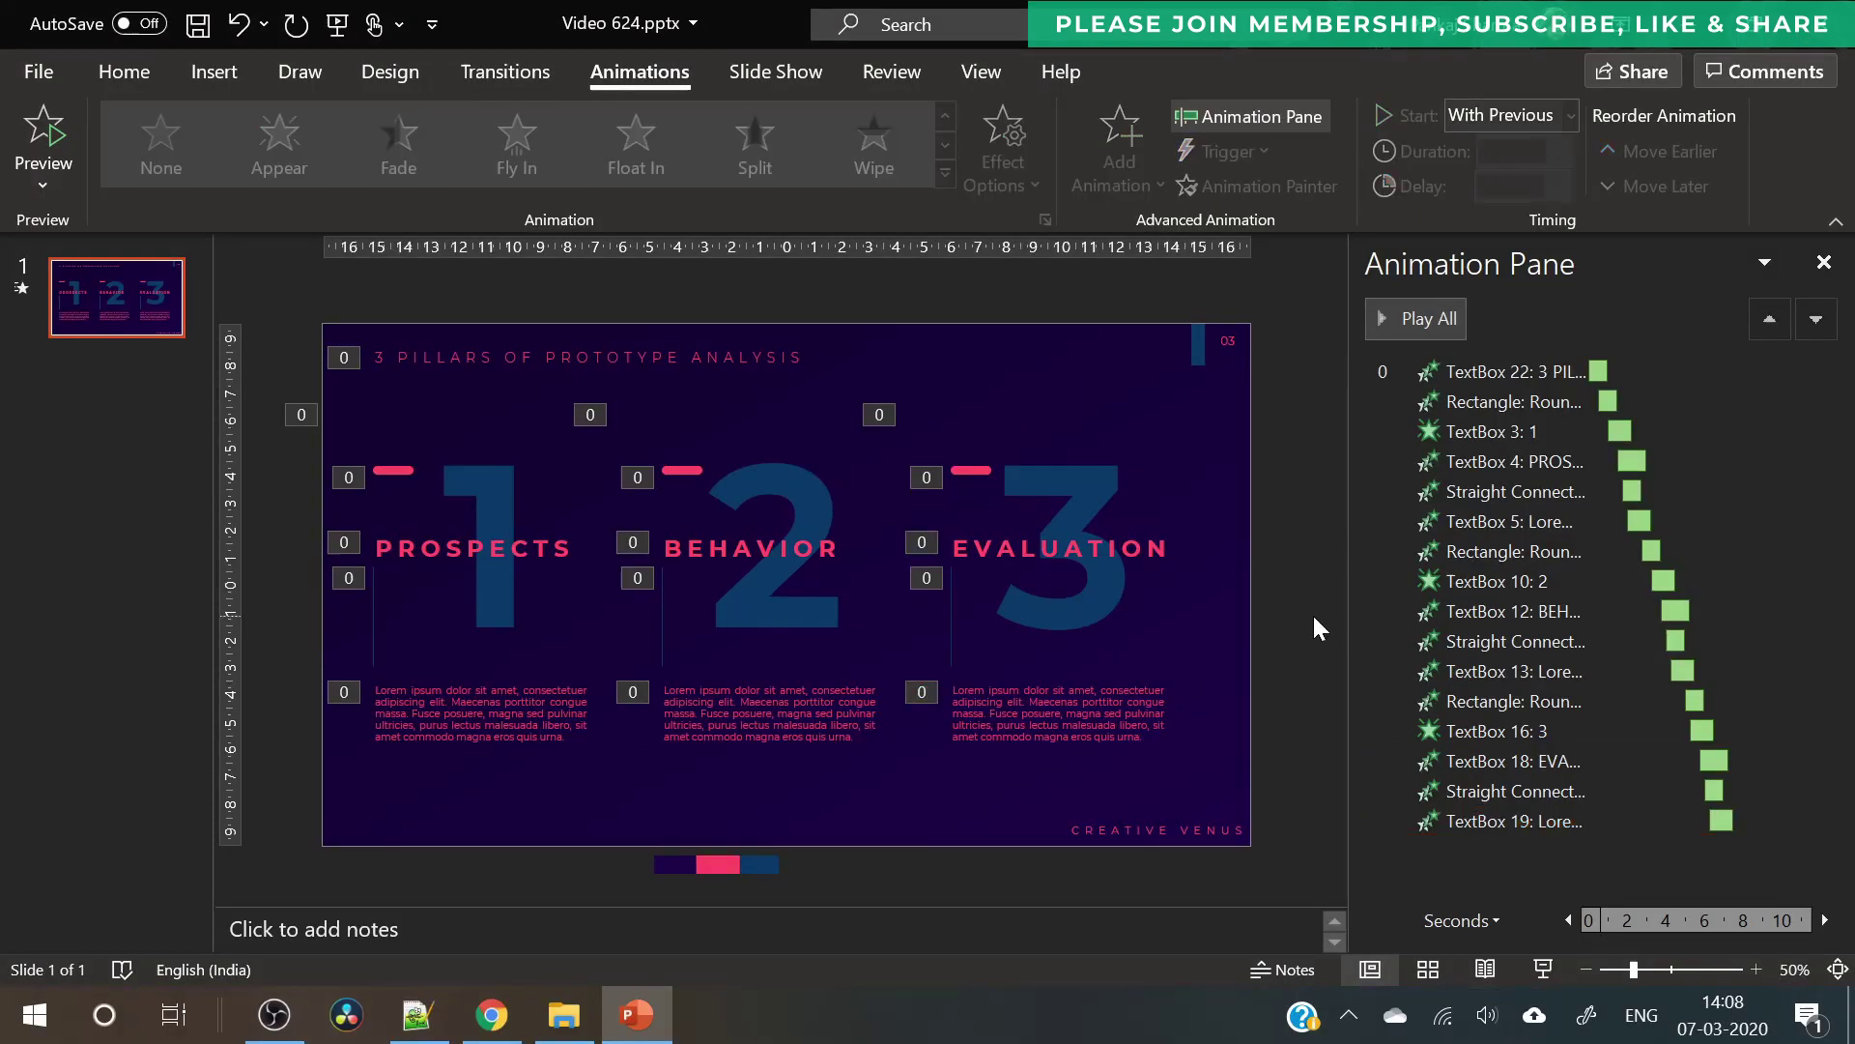
- Close the Animation Pane and delete the colour bar picture below the slide
{"action": "left_click", "coordinate": [208, 83]}
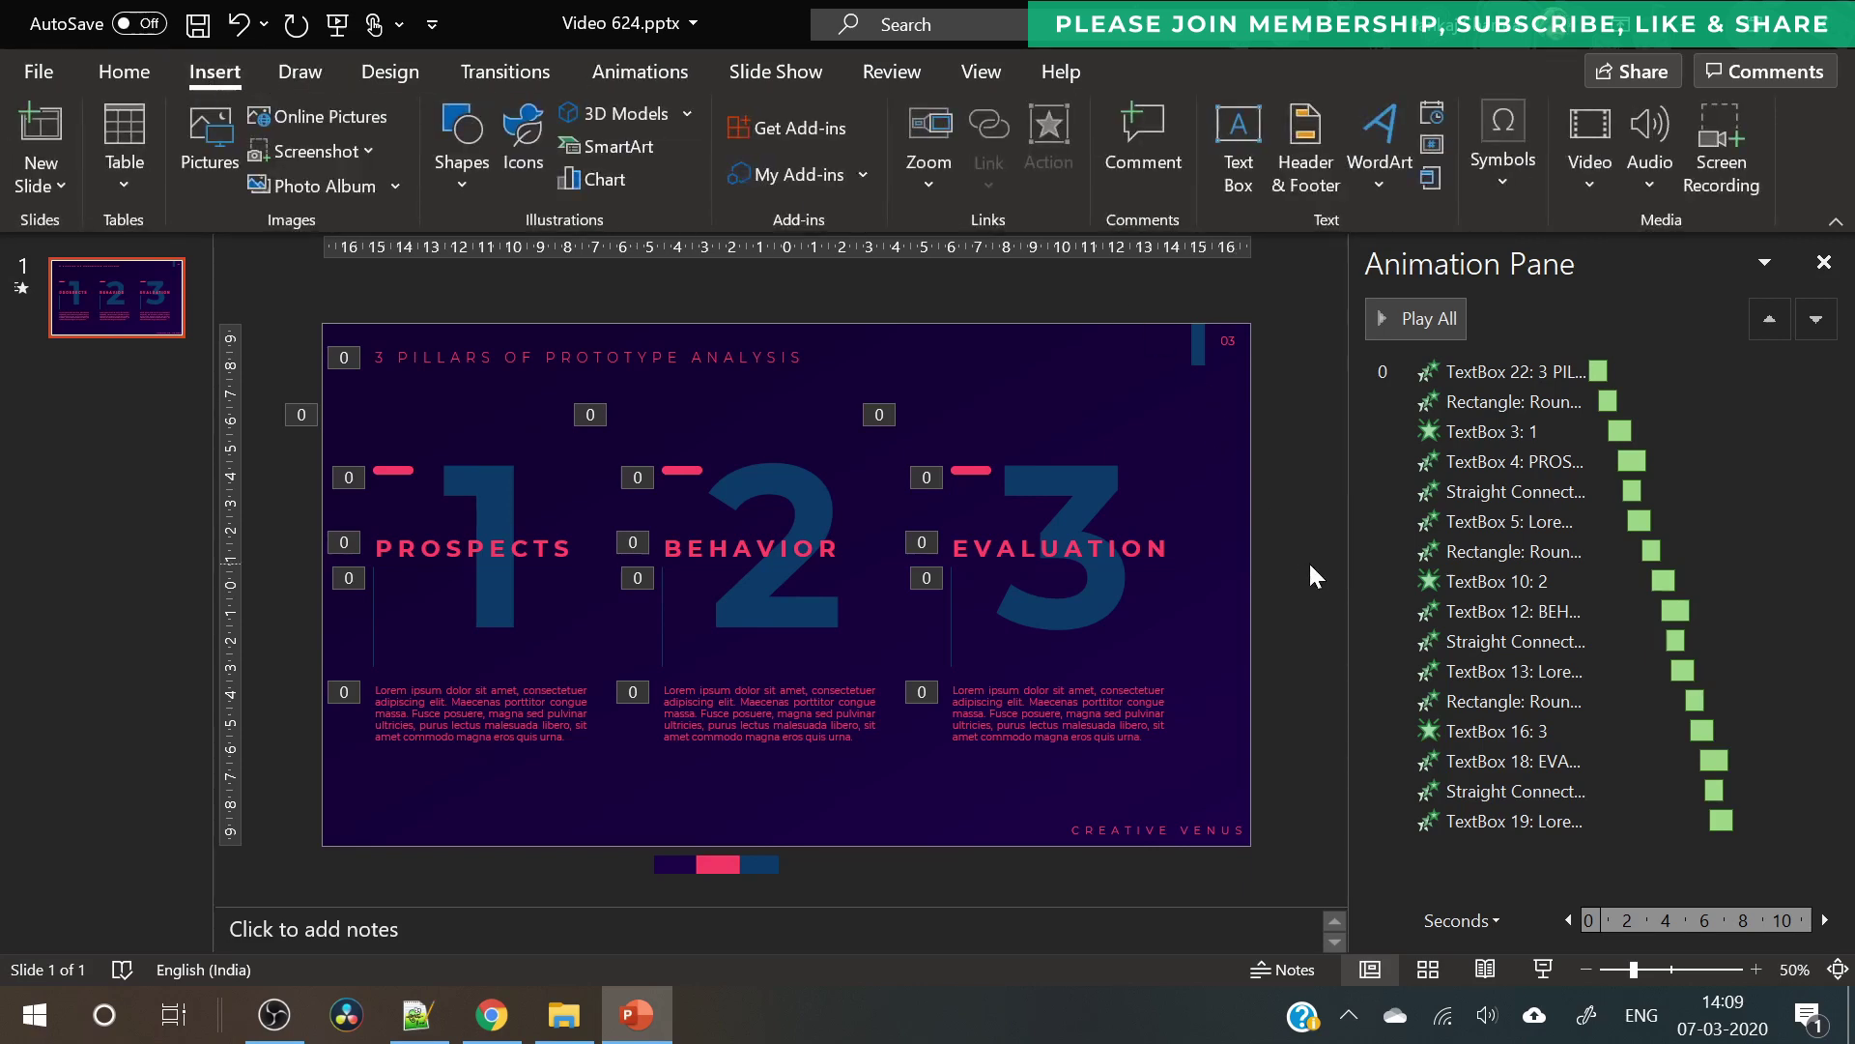
{"action": "left_click", "coordinate": [116, 73]}
{"action": "left_click", "coordinate": [1824, 262]}
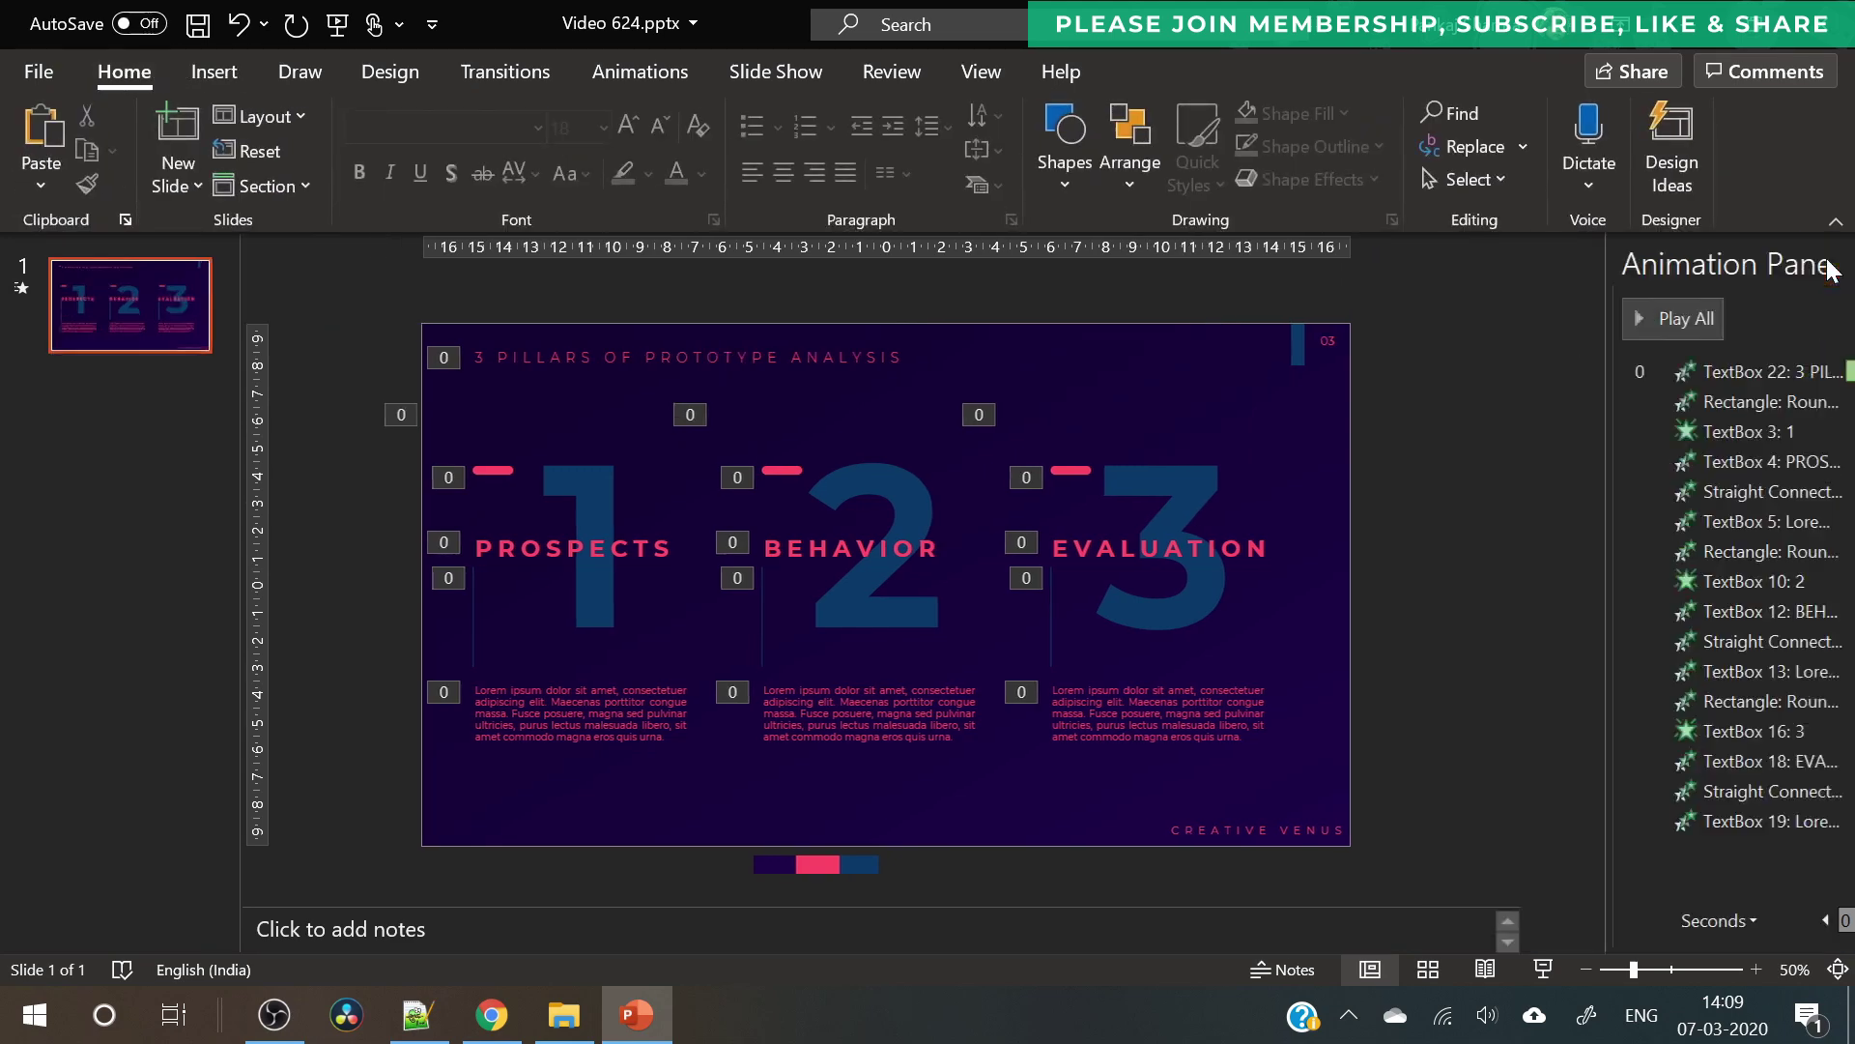
{"action": "left_click", "coordinate": [1011, 865]}
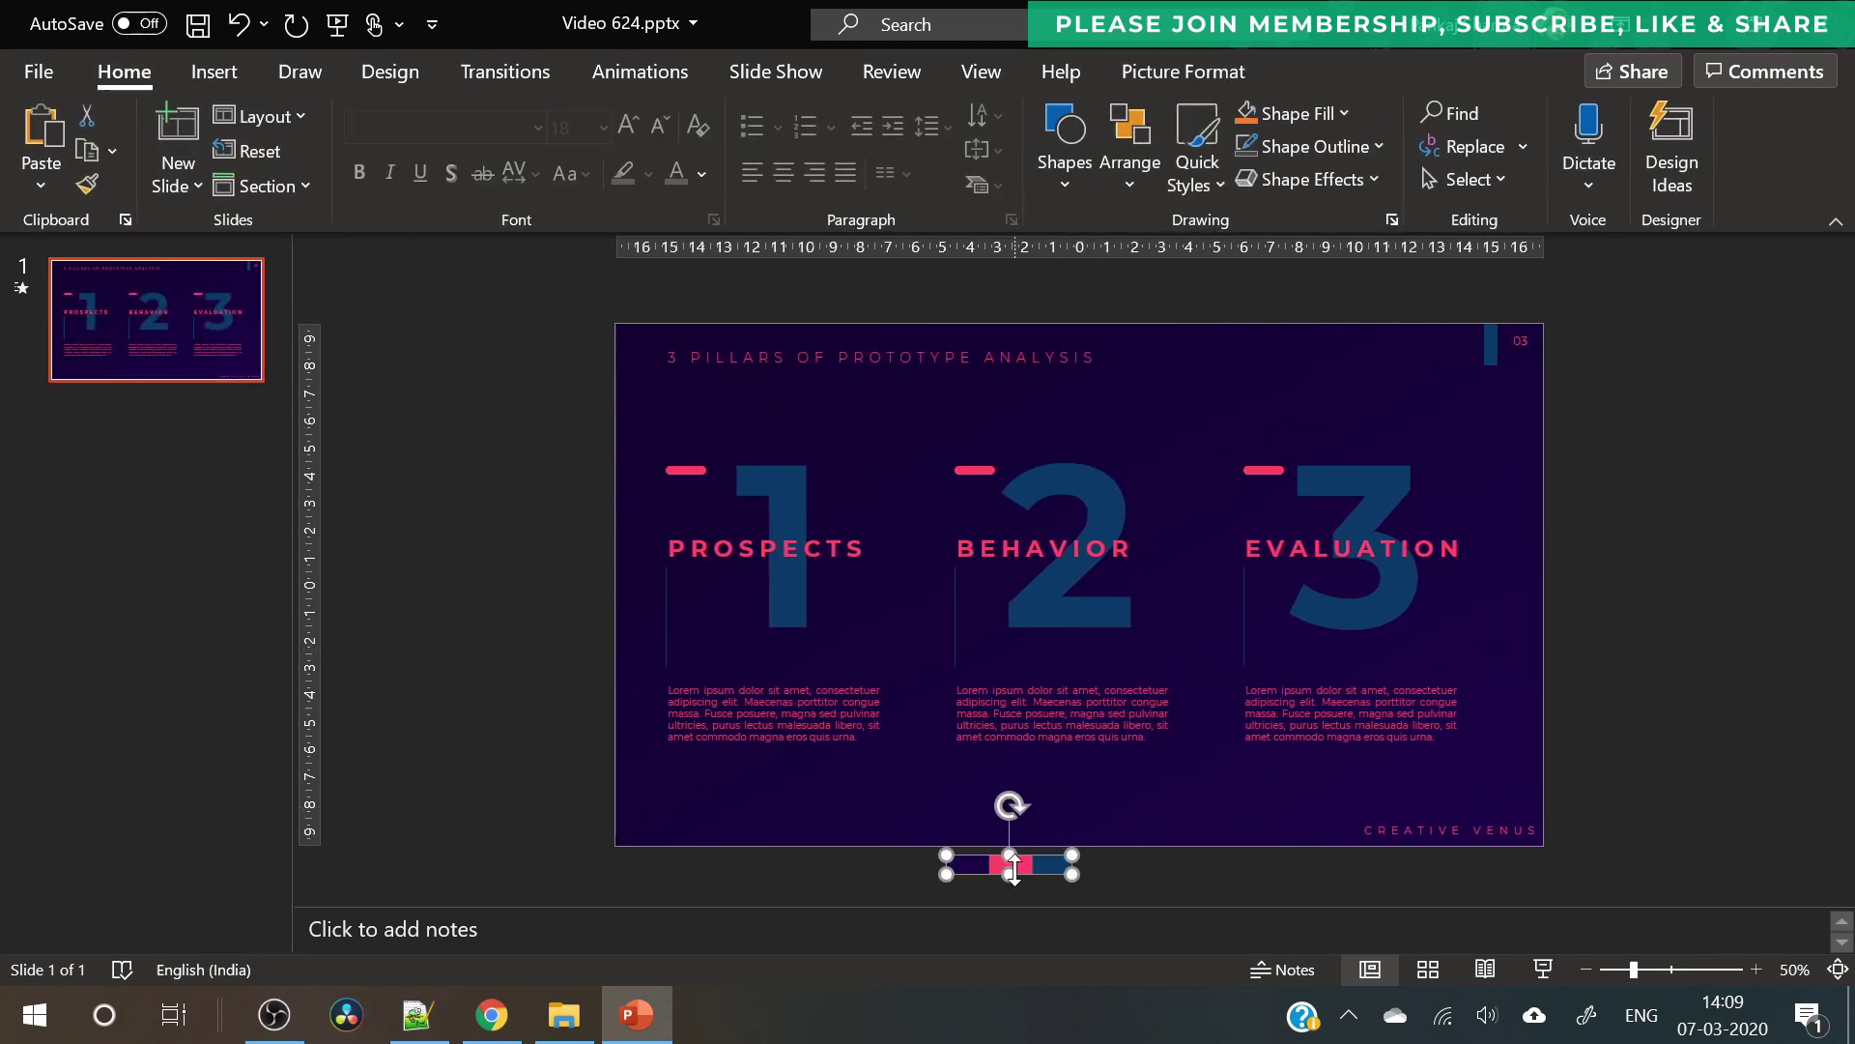
{"action": "key", "text": "Delete"}
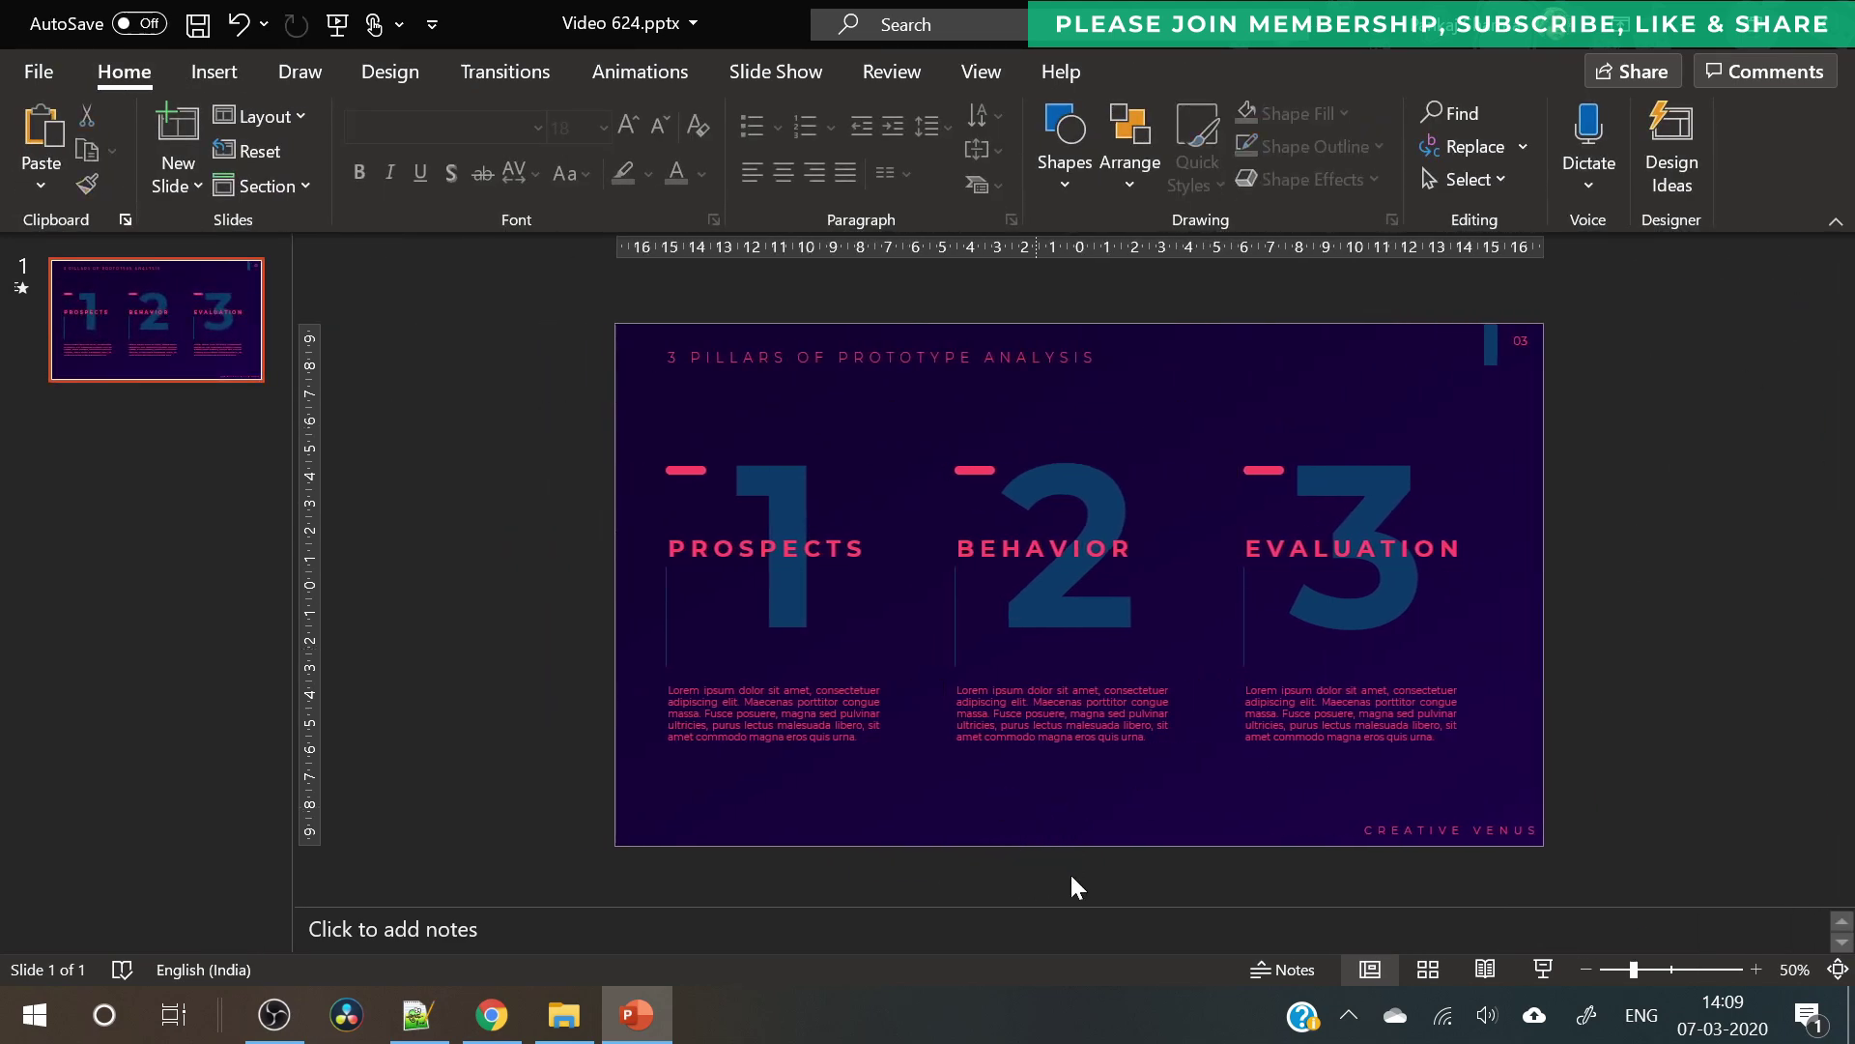
- Draw a Right Triangle shape covering most of the slide
{"action": "left_click", "coordinate": [195, 79]}
{"action": "left_click", "coordinate": [471, 183]}
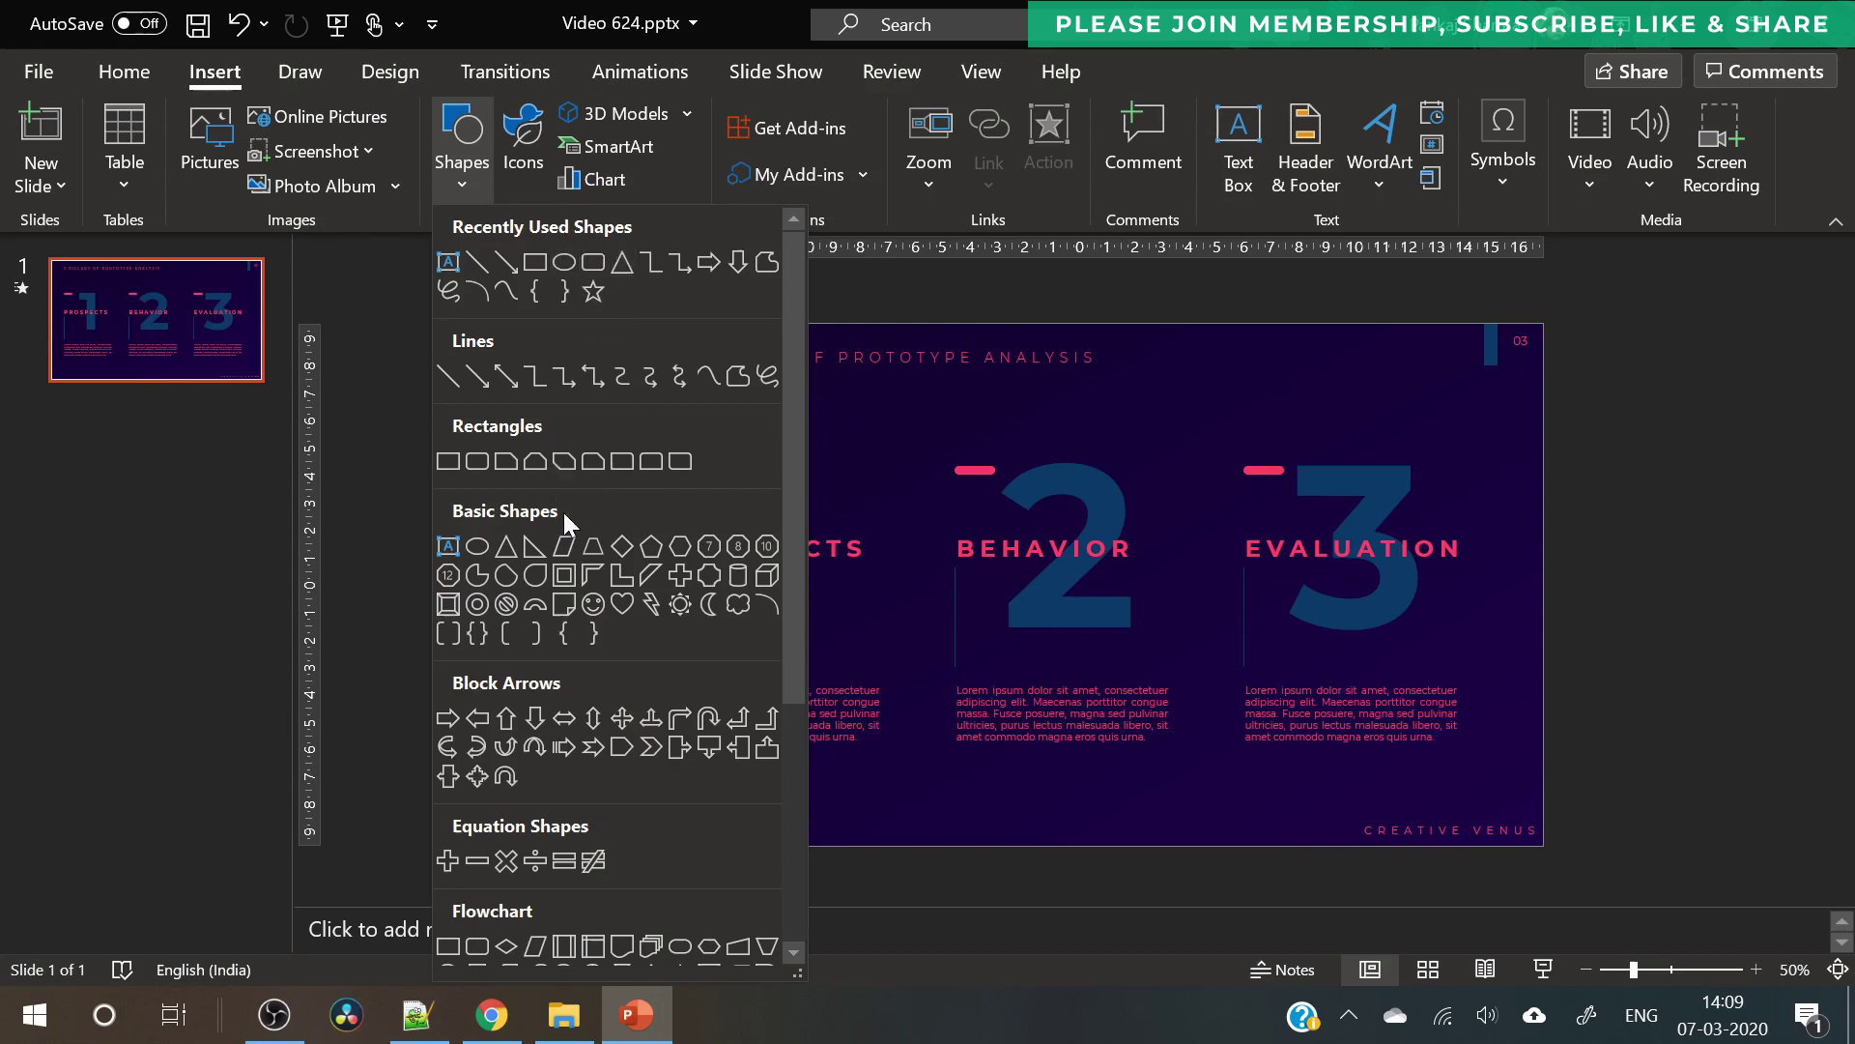
{"action": "left_click", "coordinate": [527, 546]}
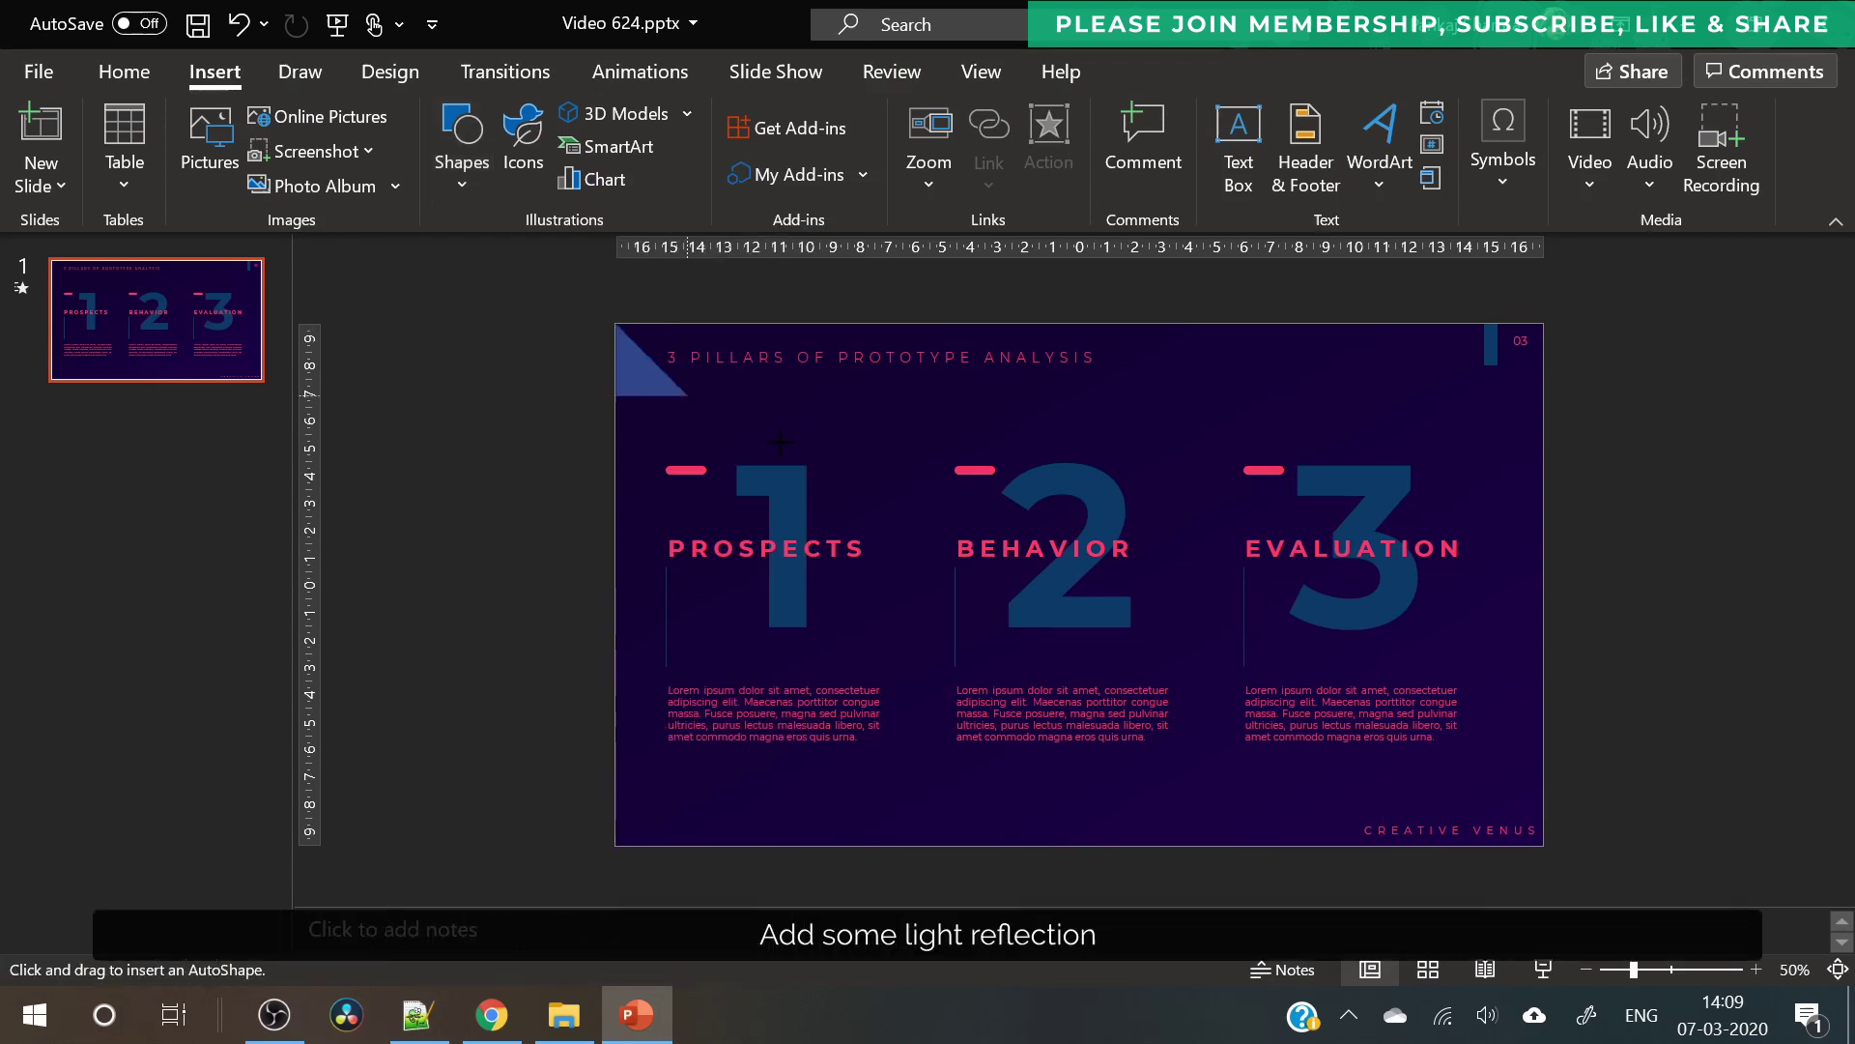
{"action": "left_click_drag", "start_coordinate": [615, 325], "coordinate": [1383, 845]}
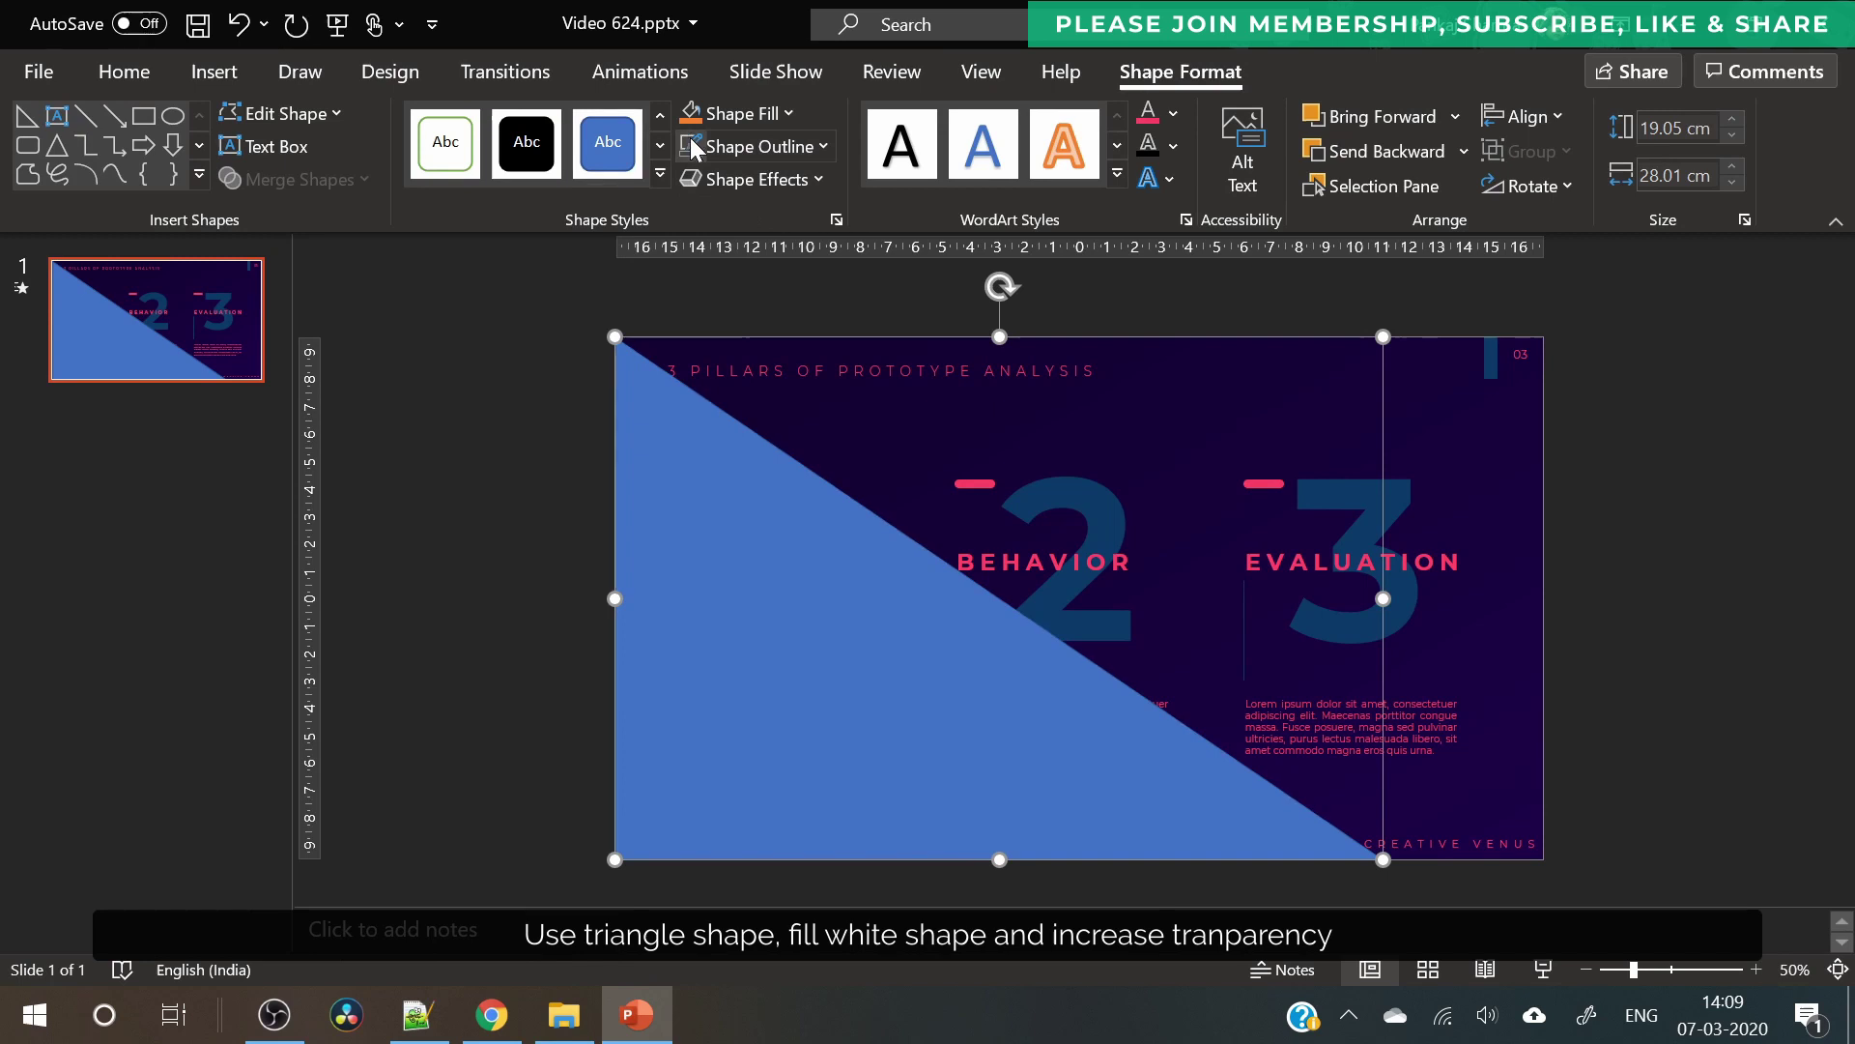
- Flip the triangle horizontally and vertically so it covers the upper-right half
{"action": "left_click", "coordinate": [1565, 189]}
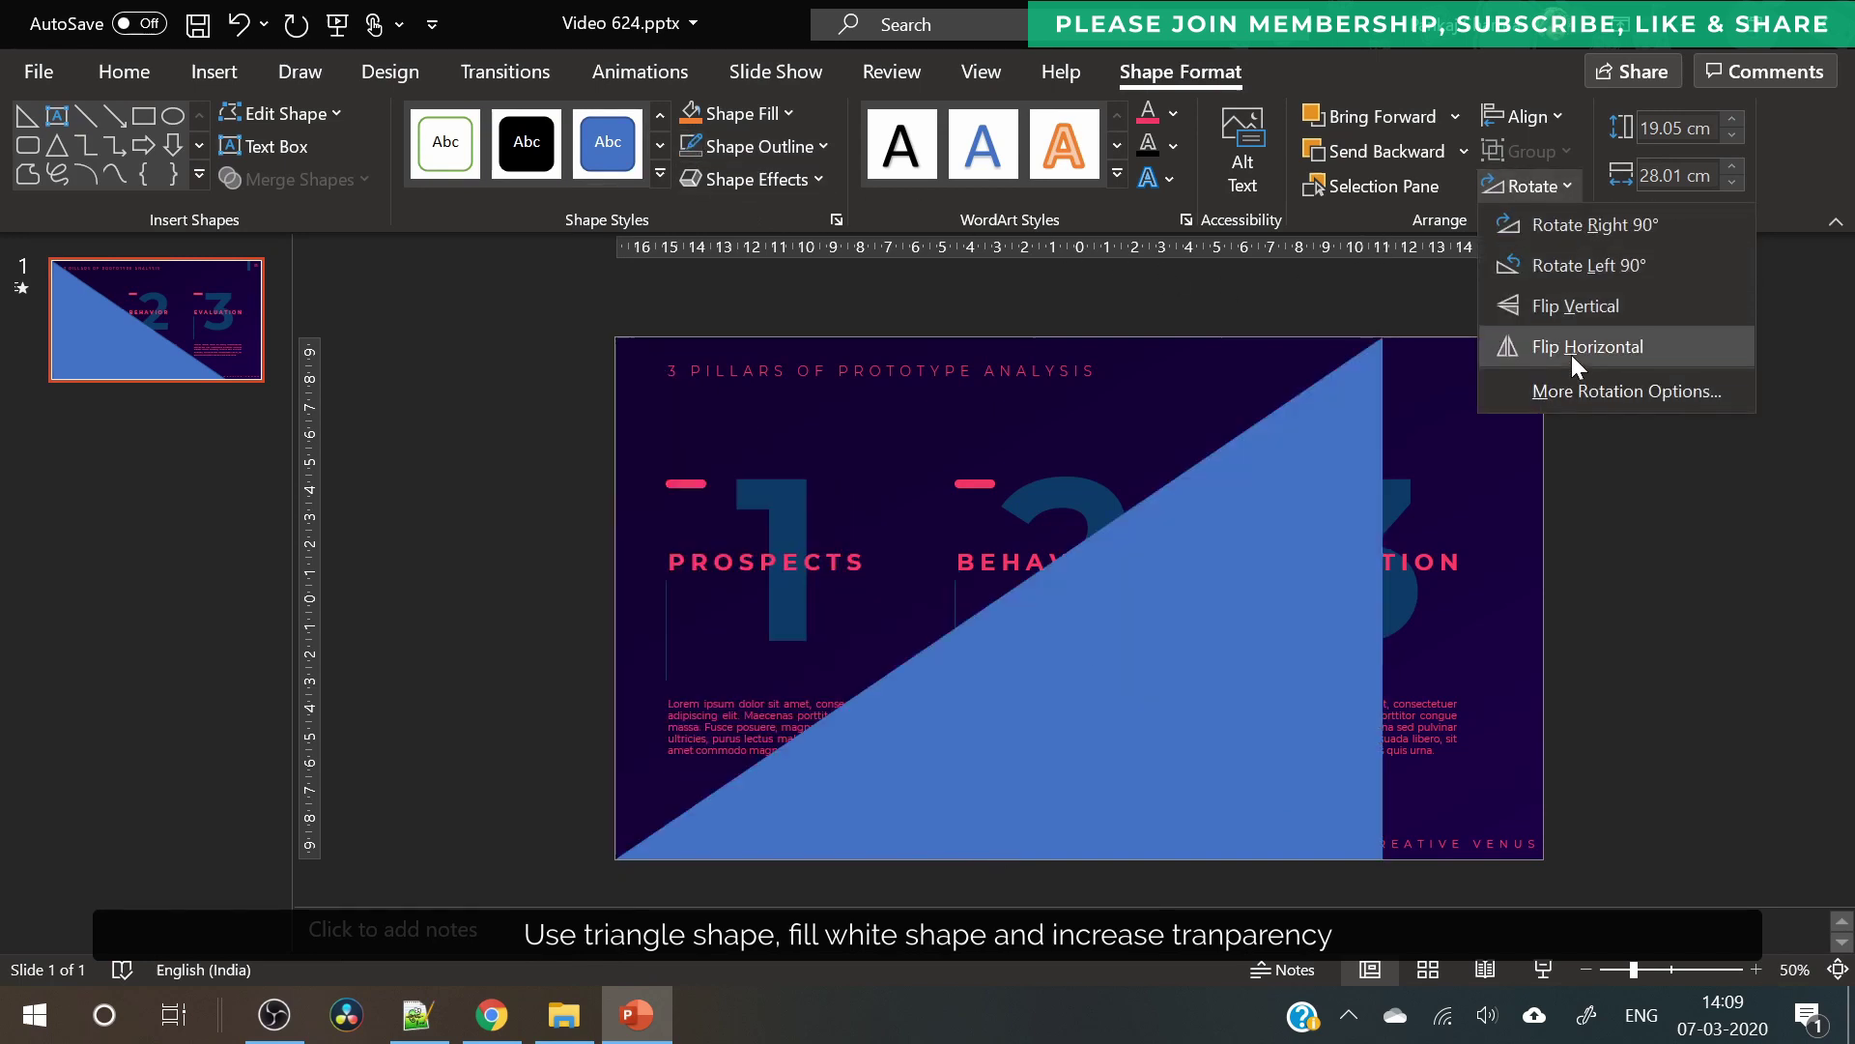
{"action": "left_click", "coordinate": [1571, 356]}
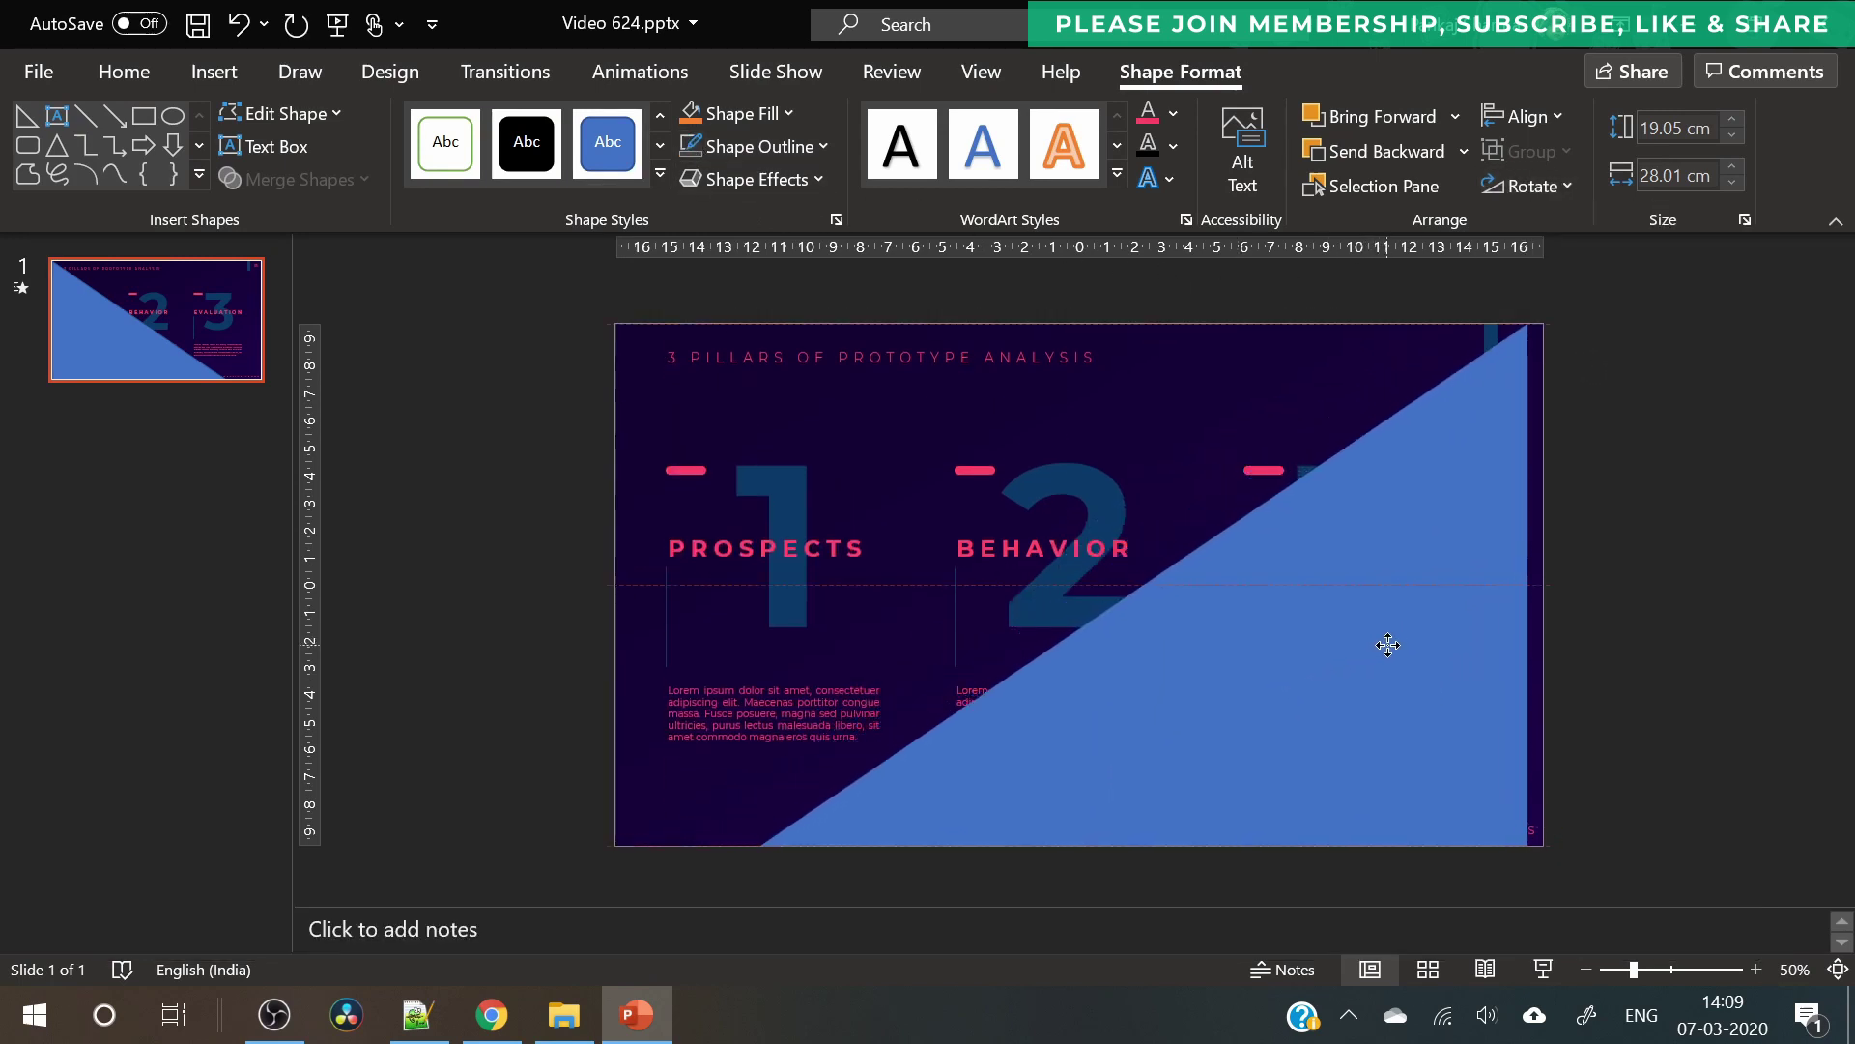
{"action": "left_click_drag", "start_coordinate": [1394, 642], "coordinate": [1398, 647]}
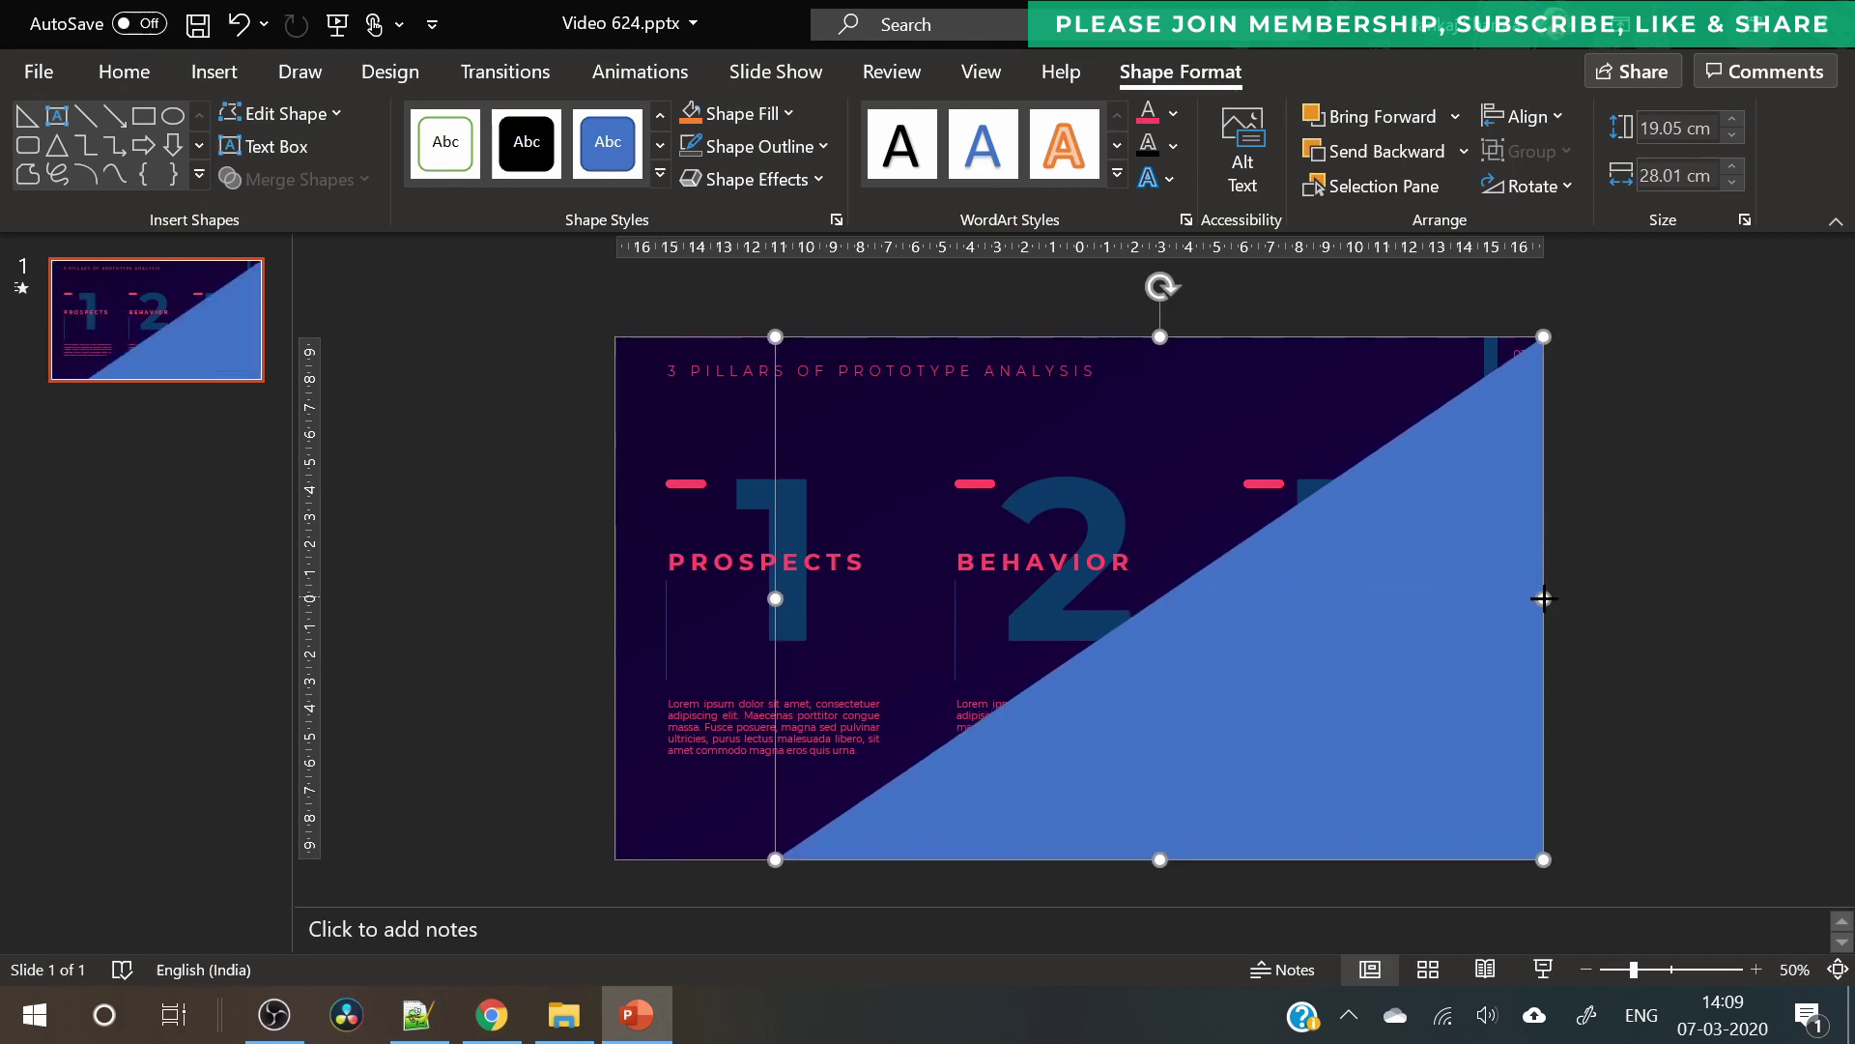
{"action": "left_click", "coordinate": [1544, 599]}
{"action": "left_click_drag", "start_coordinate": [1544, 599], "coordinate": [1544, 599]}
{"action": "left_click", "coordinate": [1514, 183]}
{"action": "left_click", "coordinate": [1577, 309]}
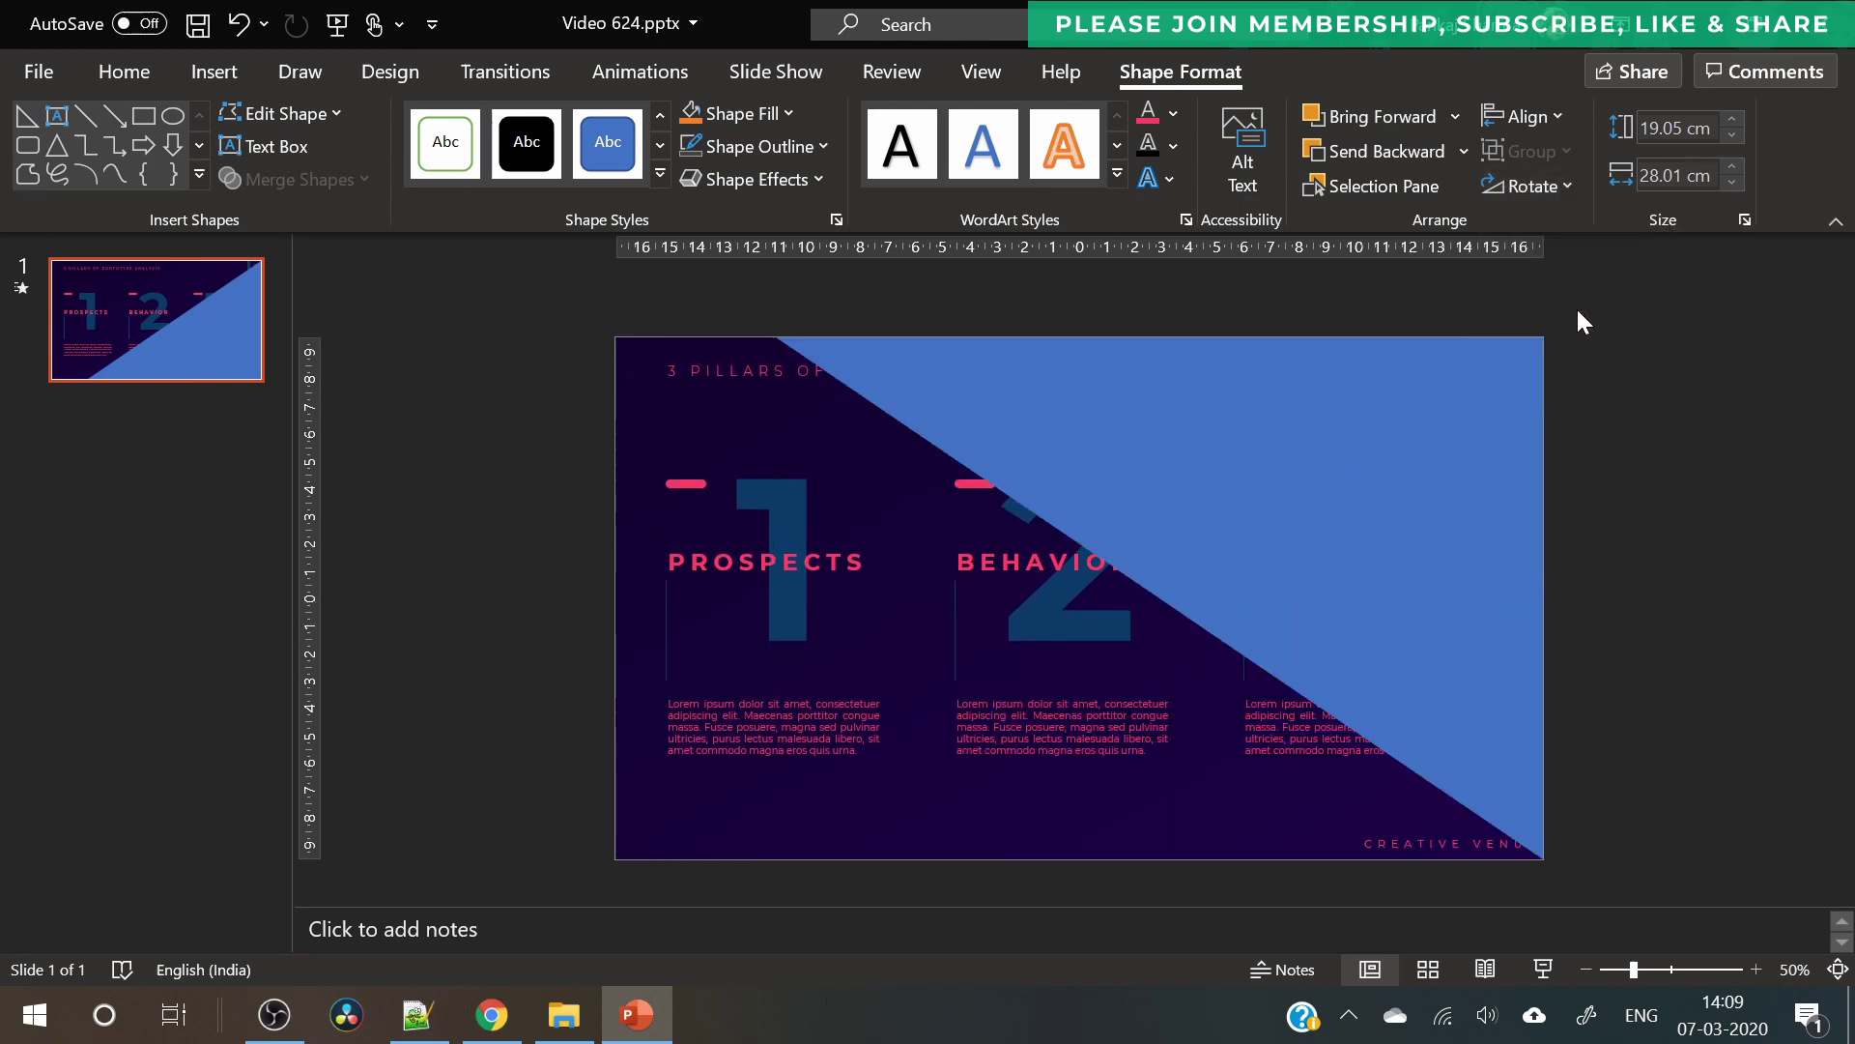
{"action": "left_click", "coordinate": [786, 113]}
- Fill the triangle white at about 91% transparency and stretch it farther left
{"action": "left_click", "coordinate": [689, 186]}
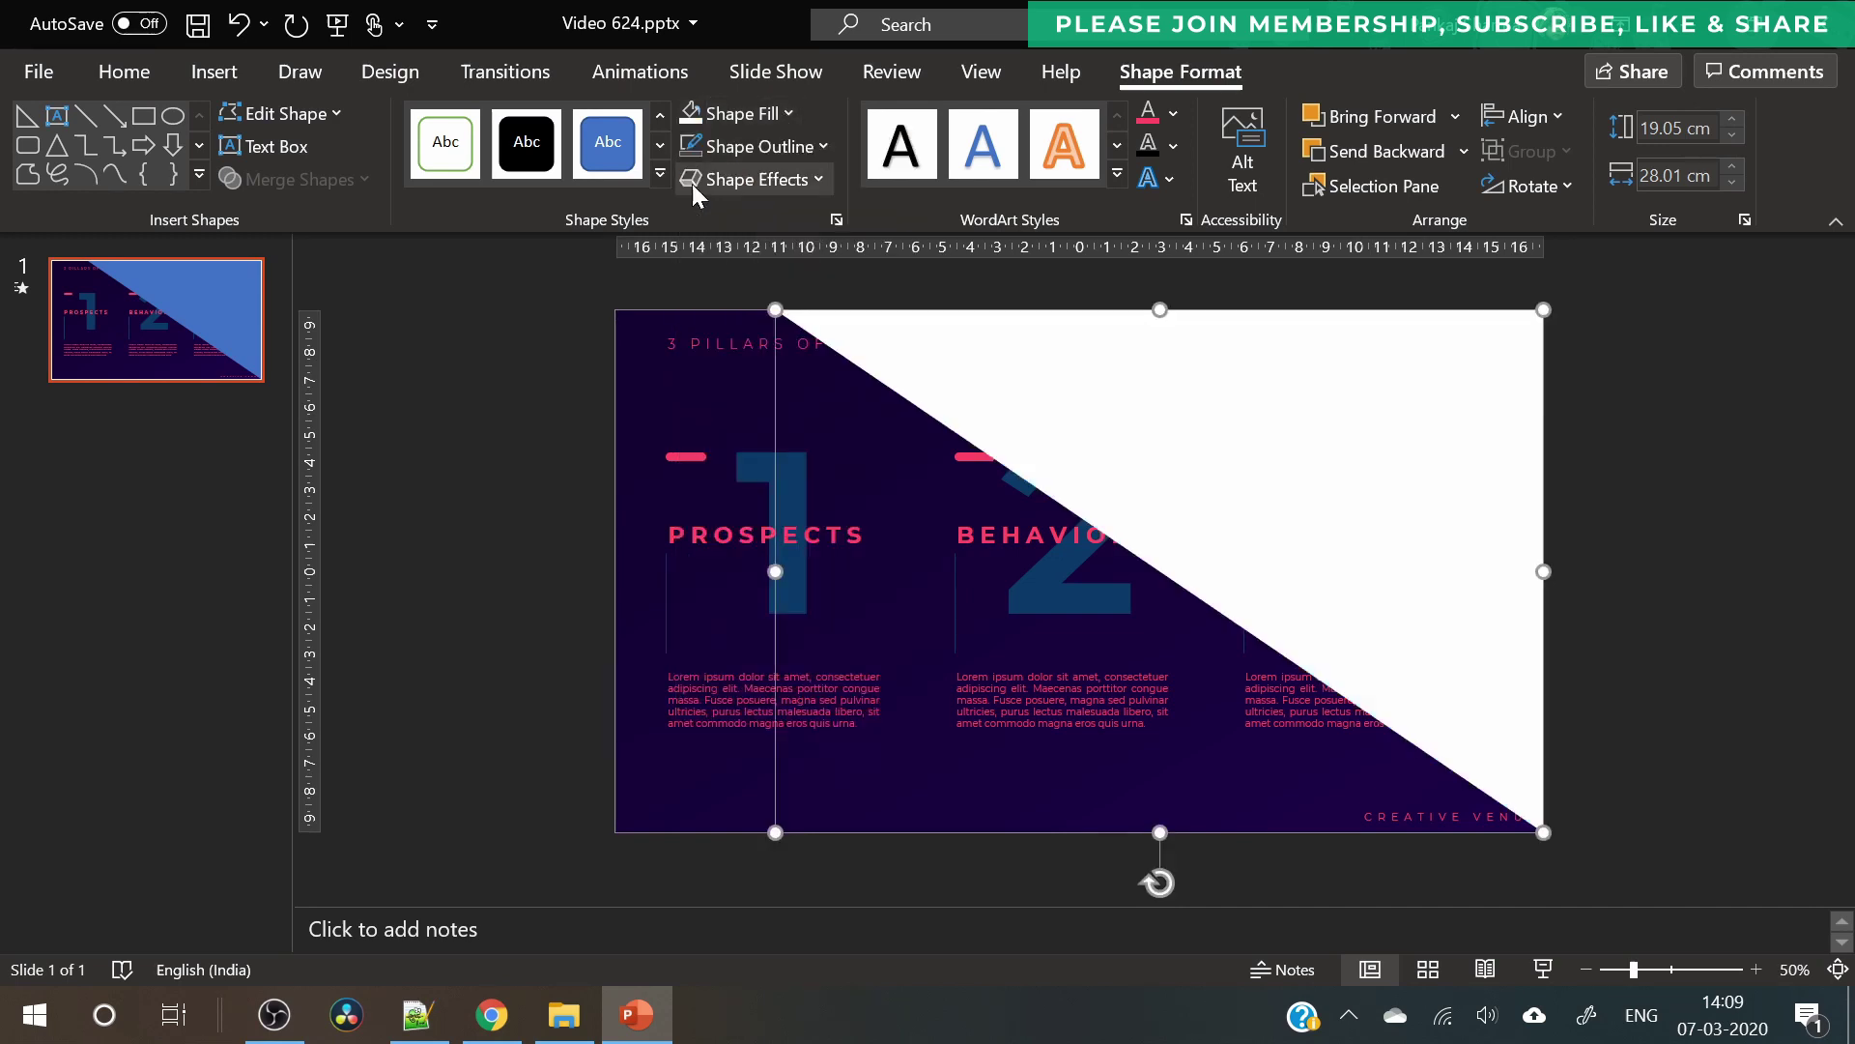
{"action": "right_click", "coordinate": [1365, 497]}
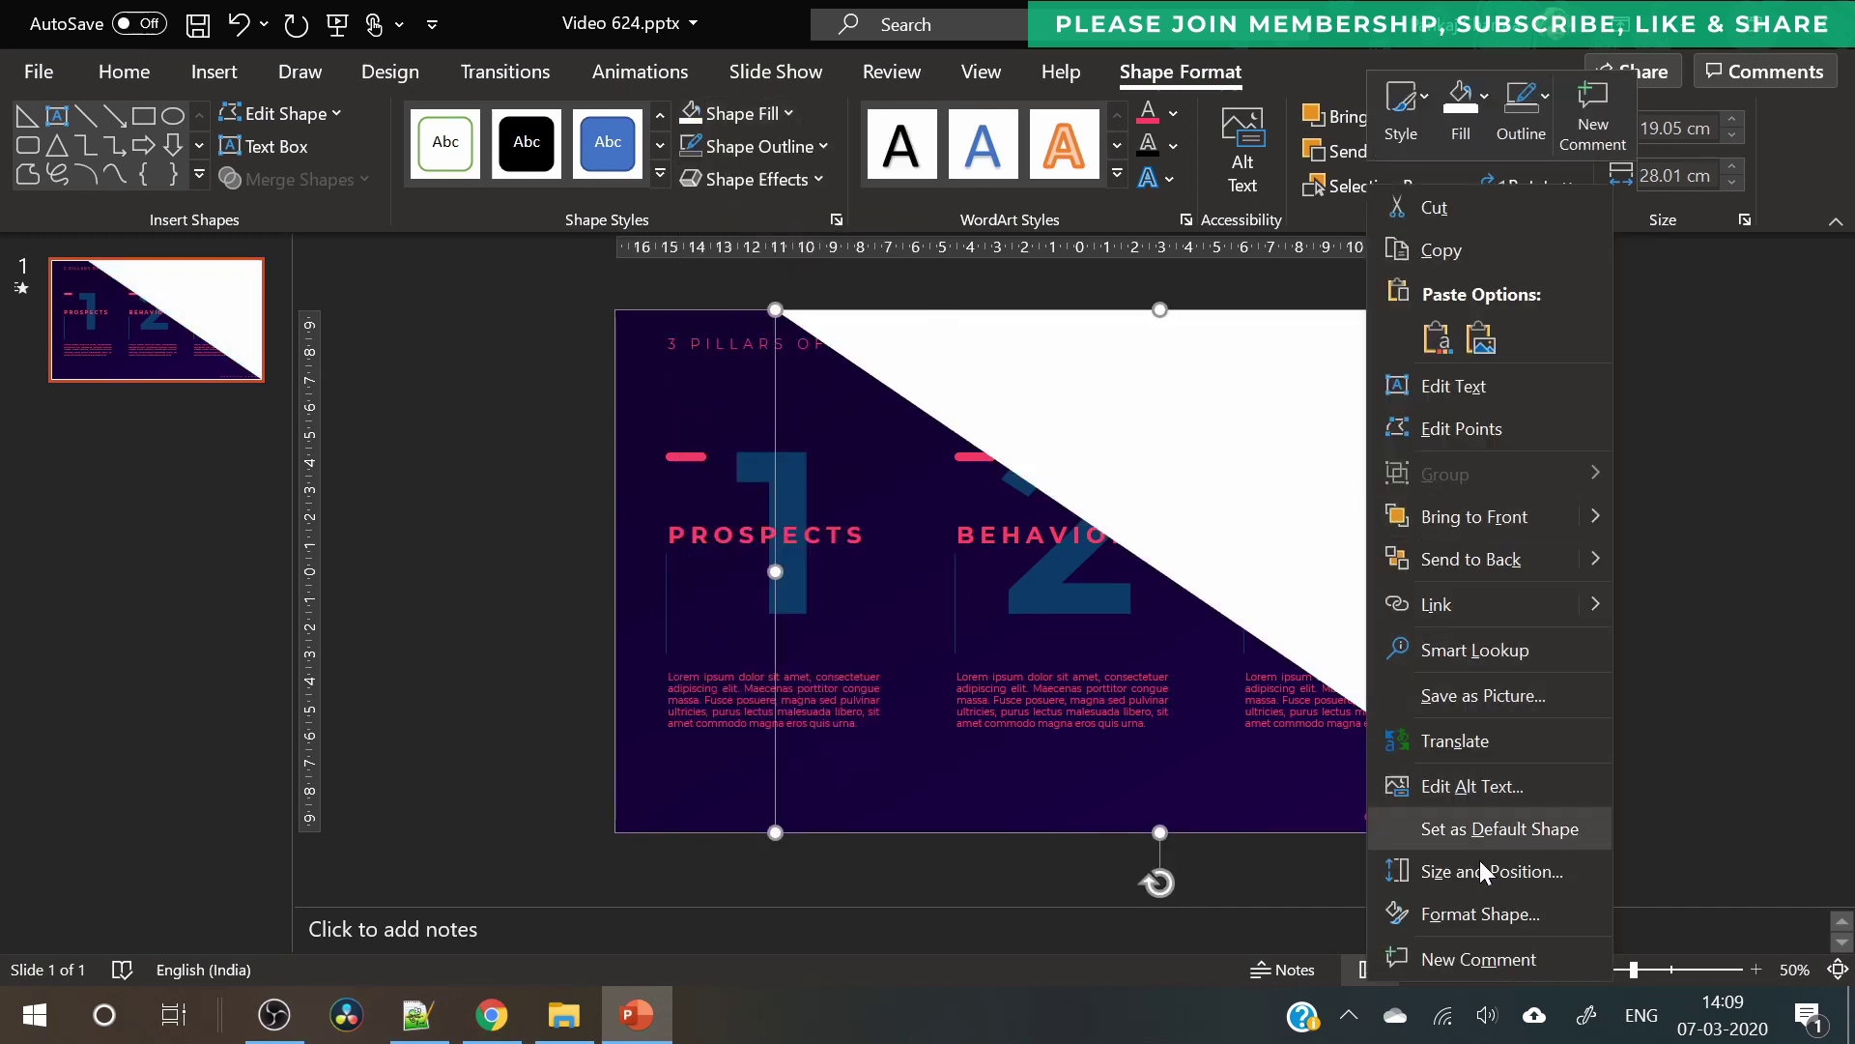
{"action": "left_click", "coordinate": [1476, 908]}
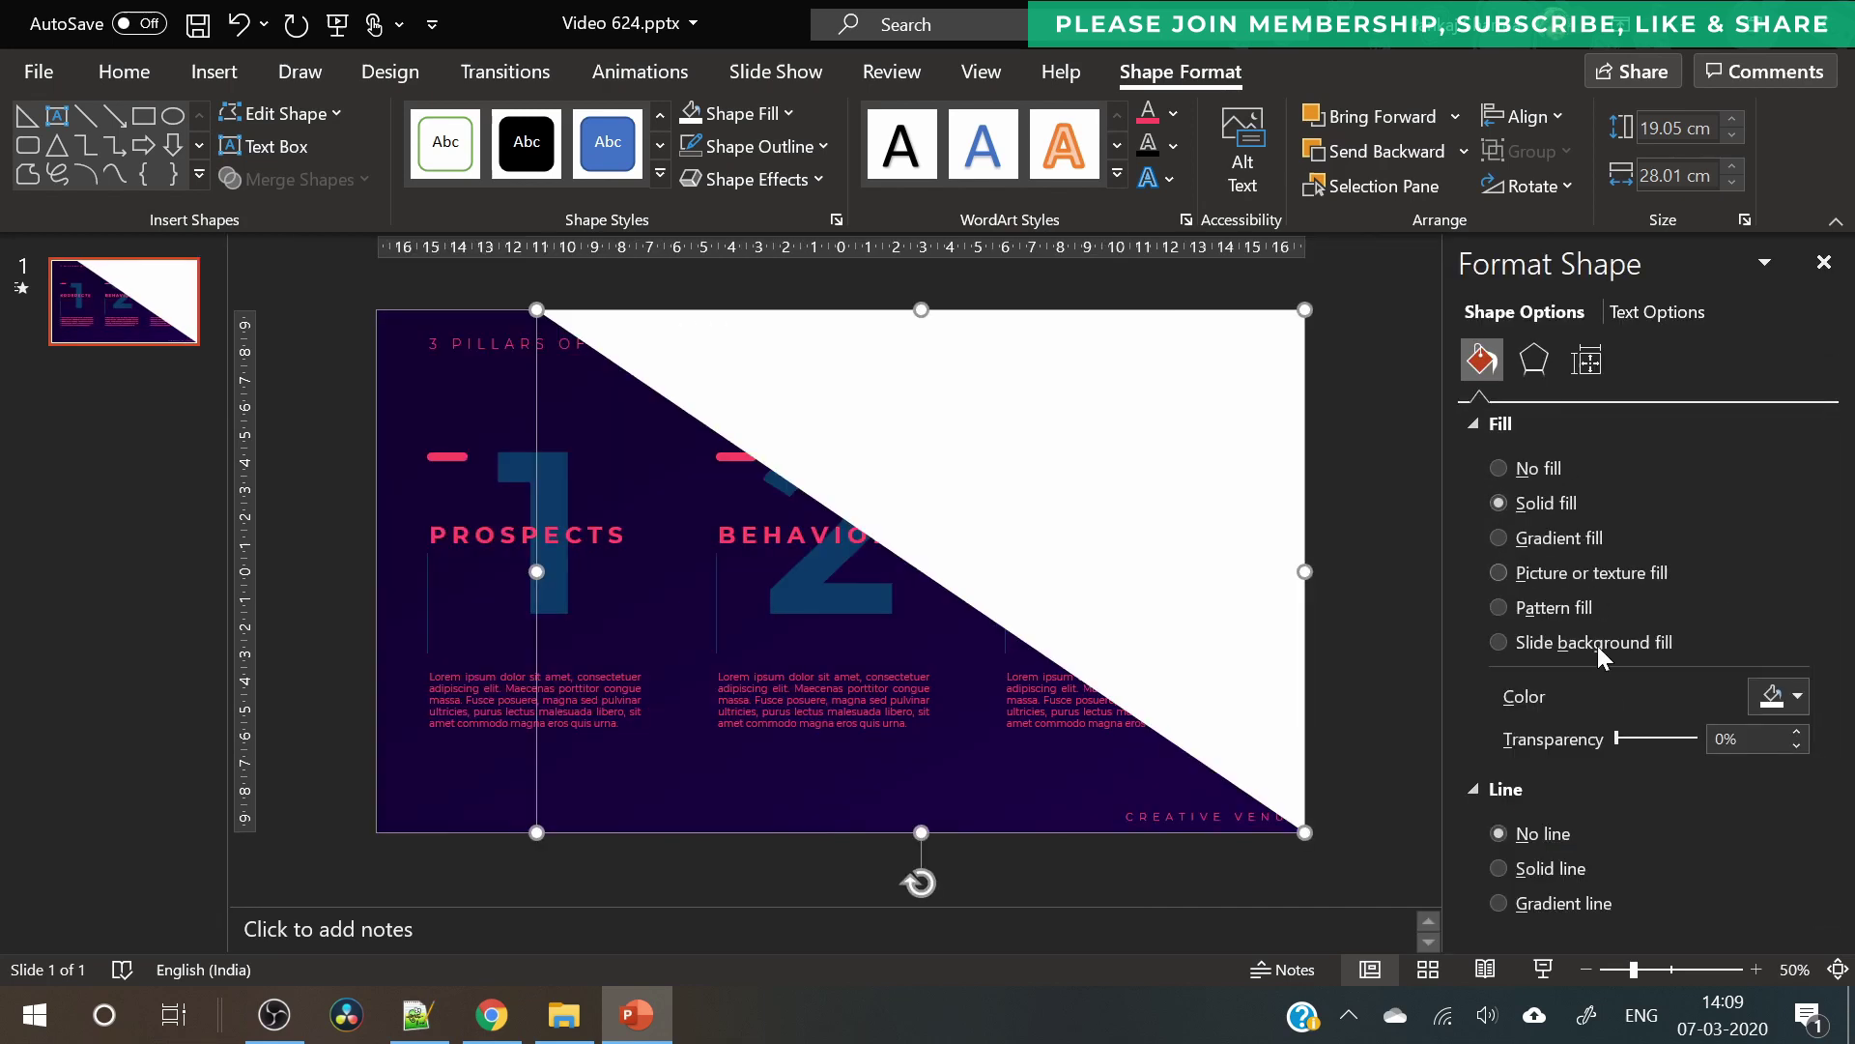
{"action": "left_click_drag", "start_coordinate": [1620, 732], "coordinate": [1692, 726]}
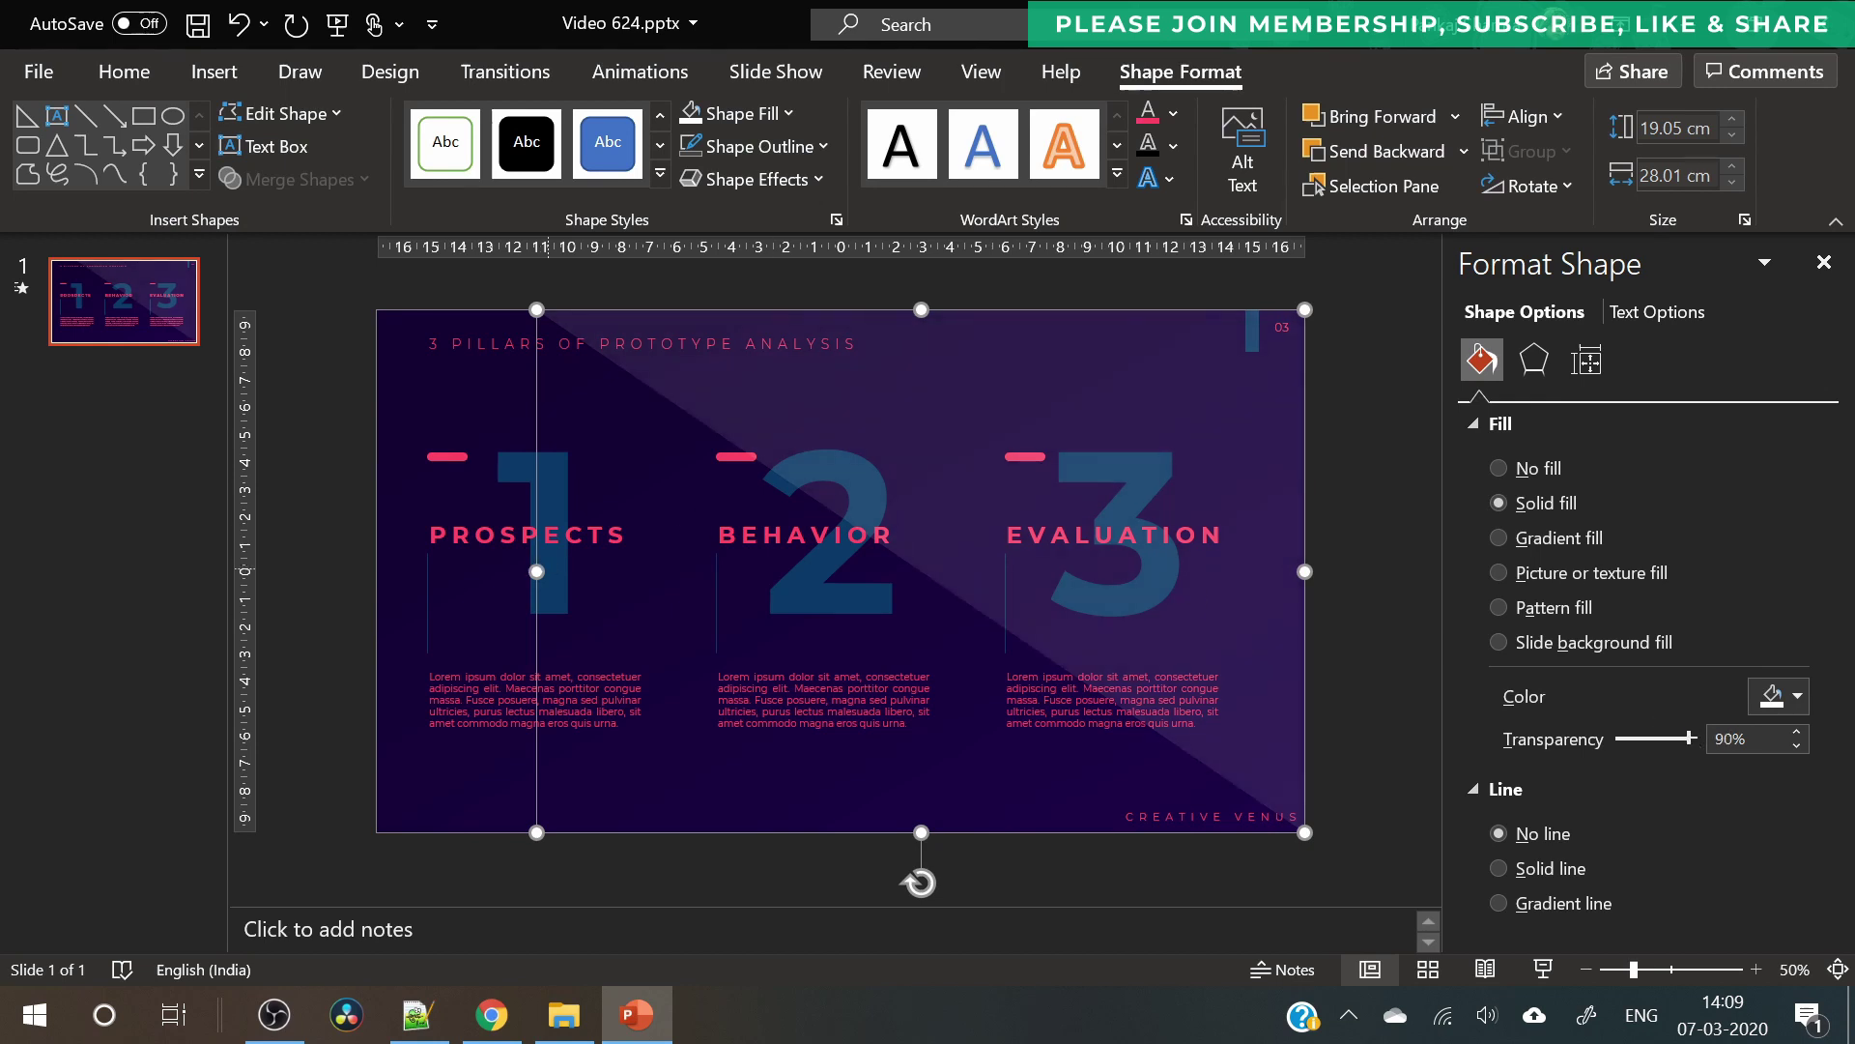
{"action": "left_click_drag", "start_coordinate": [536, 568], "coordinate": [468, 548]}
{"action": "left_click_drag", "start_coordinate": [1685, 740], "coordinate": [1690, 733]}
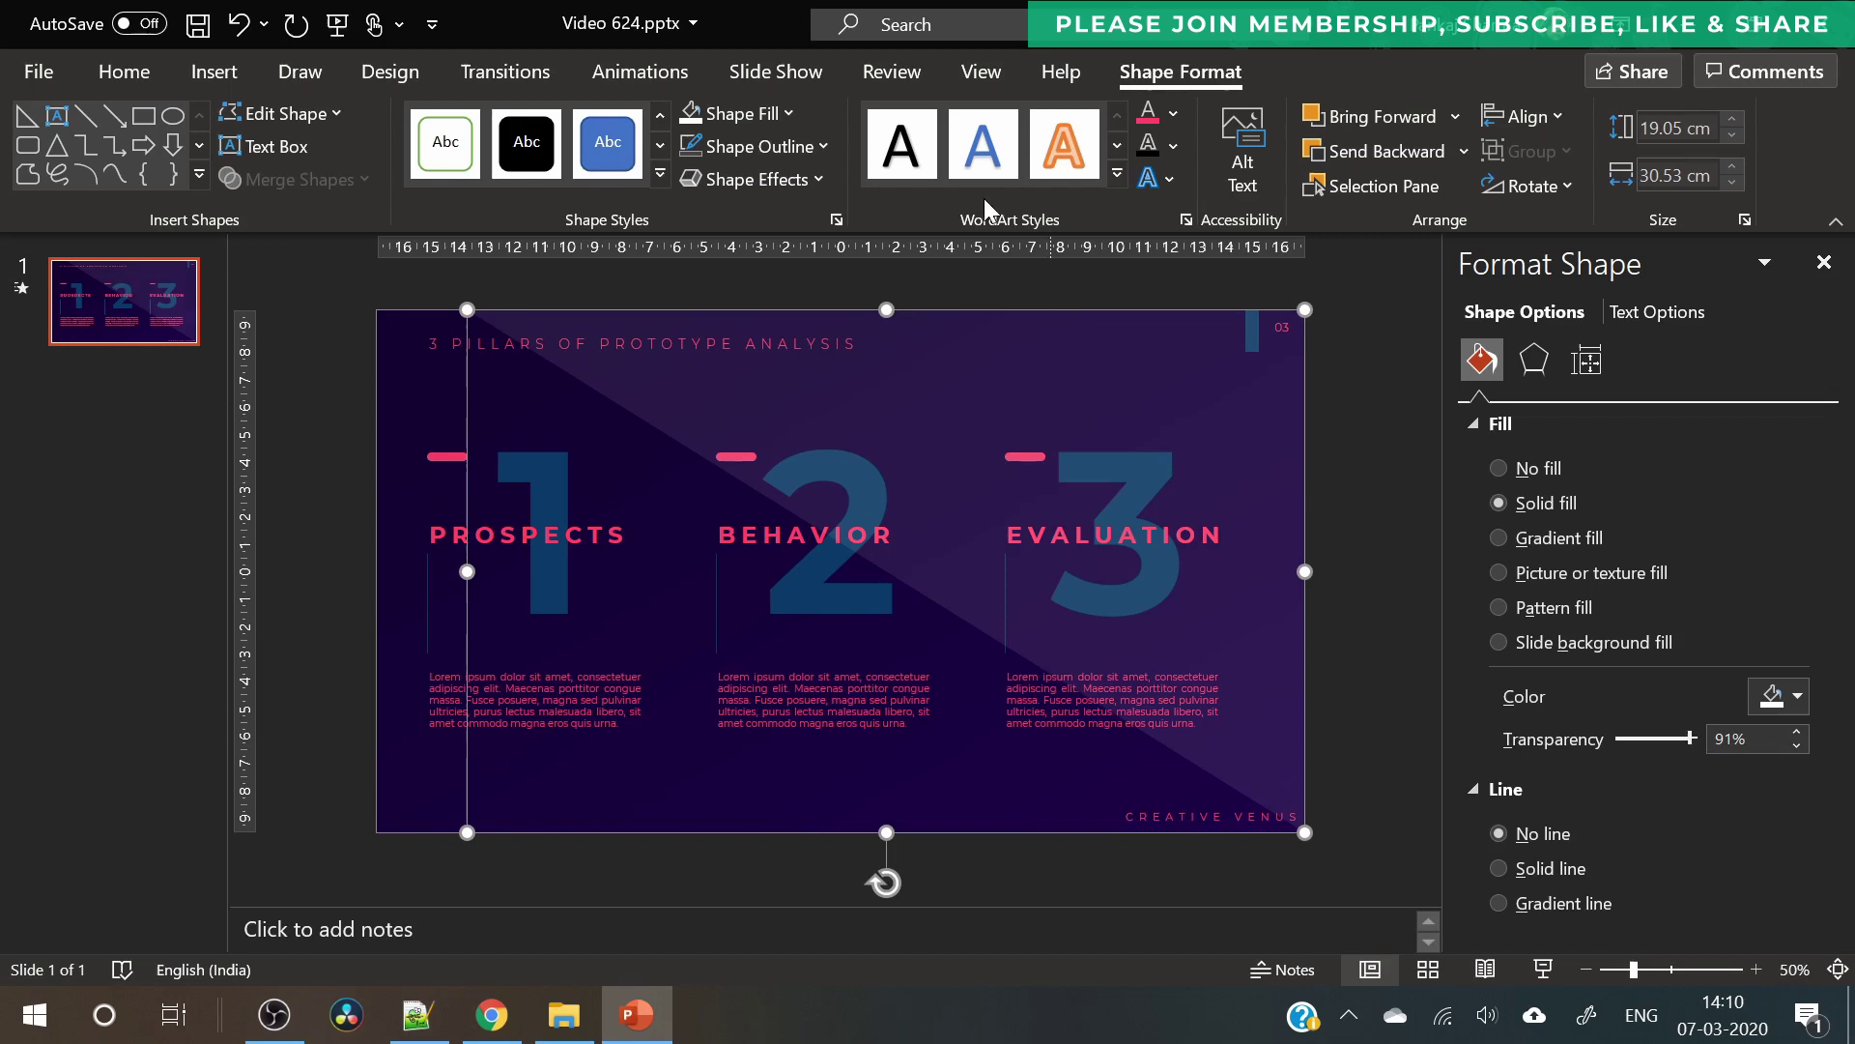
- Use Edit Points to bend the triangle's diagonal edge into a curve
{"action": "left_click", "coordinate": [334, 115]}
{"action": "left_click", "coordinate": [319, 199]}
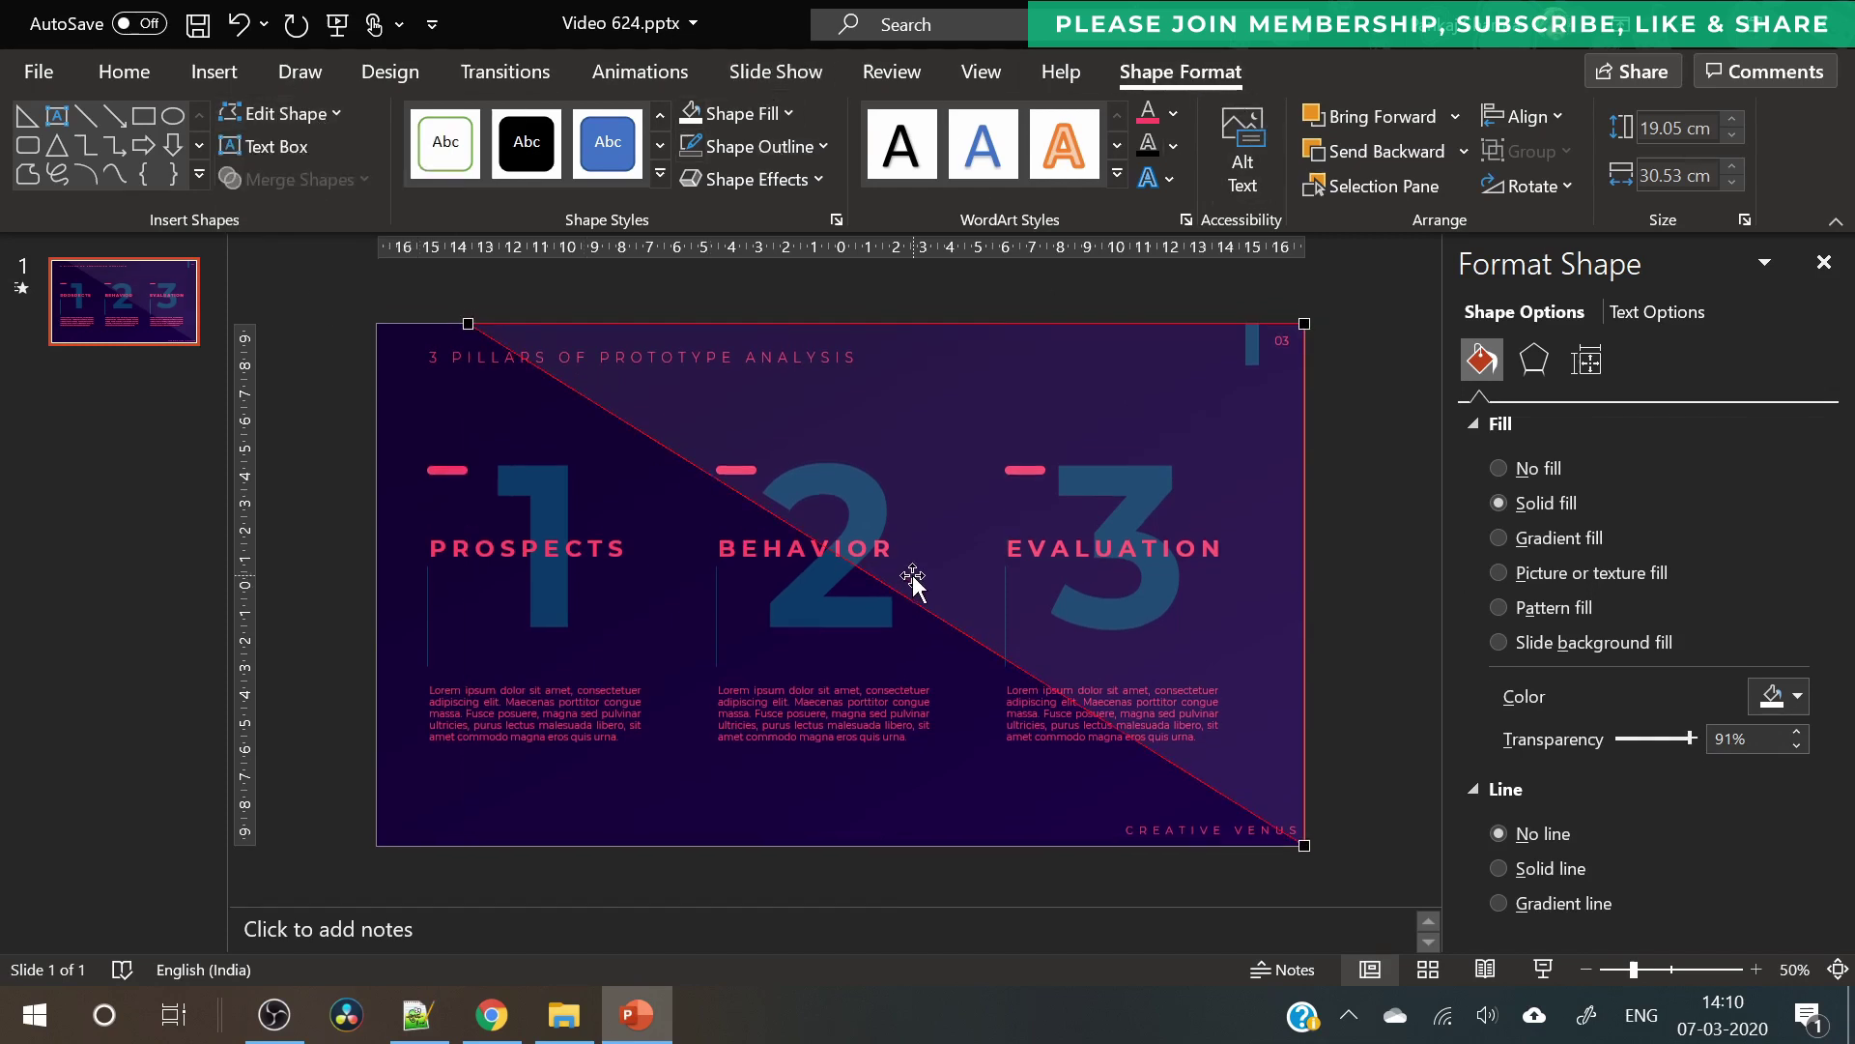
{"action": "left_click", "coordinate": [1304, 846]}
{"action": "left_click_drag", "start_coordinate": [1022, 676], "coordinate": [747, 324]}
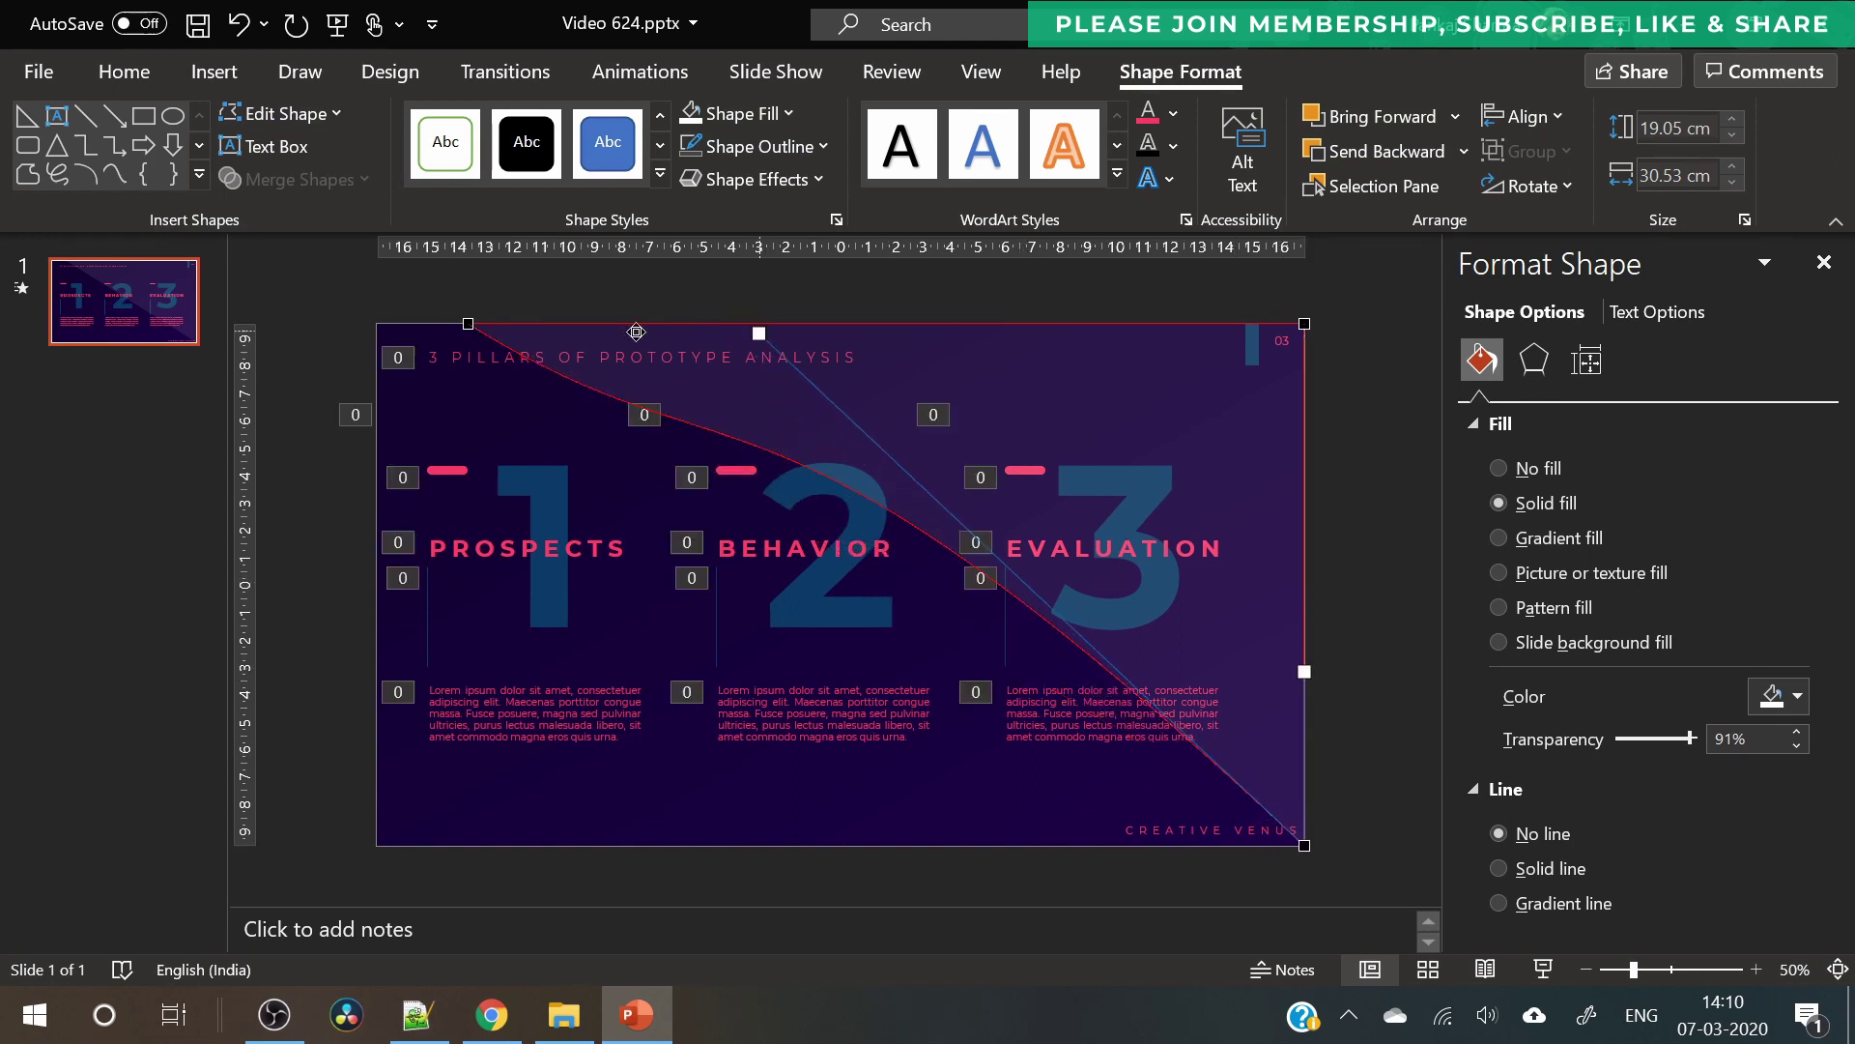
{"action": "left_click", "coordinate": [467, 322]}
{"action": "left_click_drag", "start_coordinate": [747, 498], "coordinate": [598, 351]}
- Preview the slide, then stretch the reflection shape to the slide's left edge
{"action": "left_click", "coordinate": [1366, 711]}
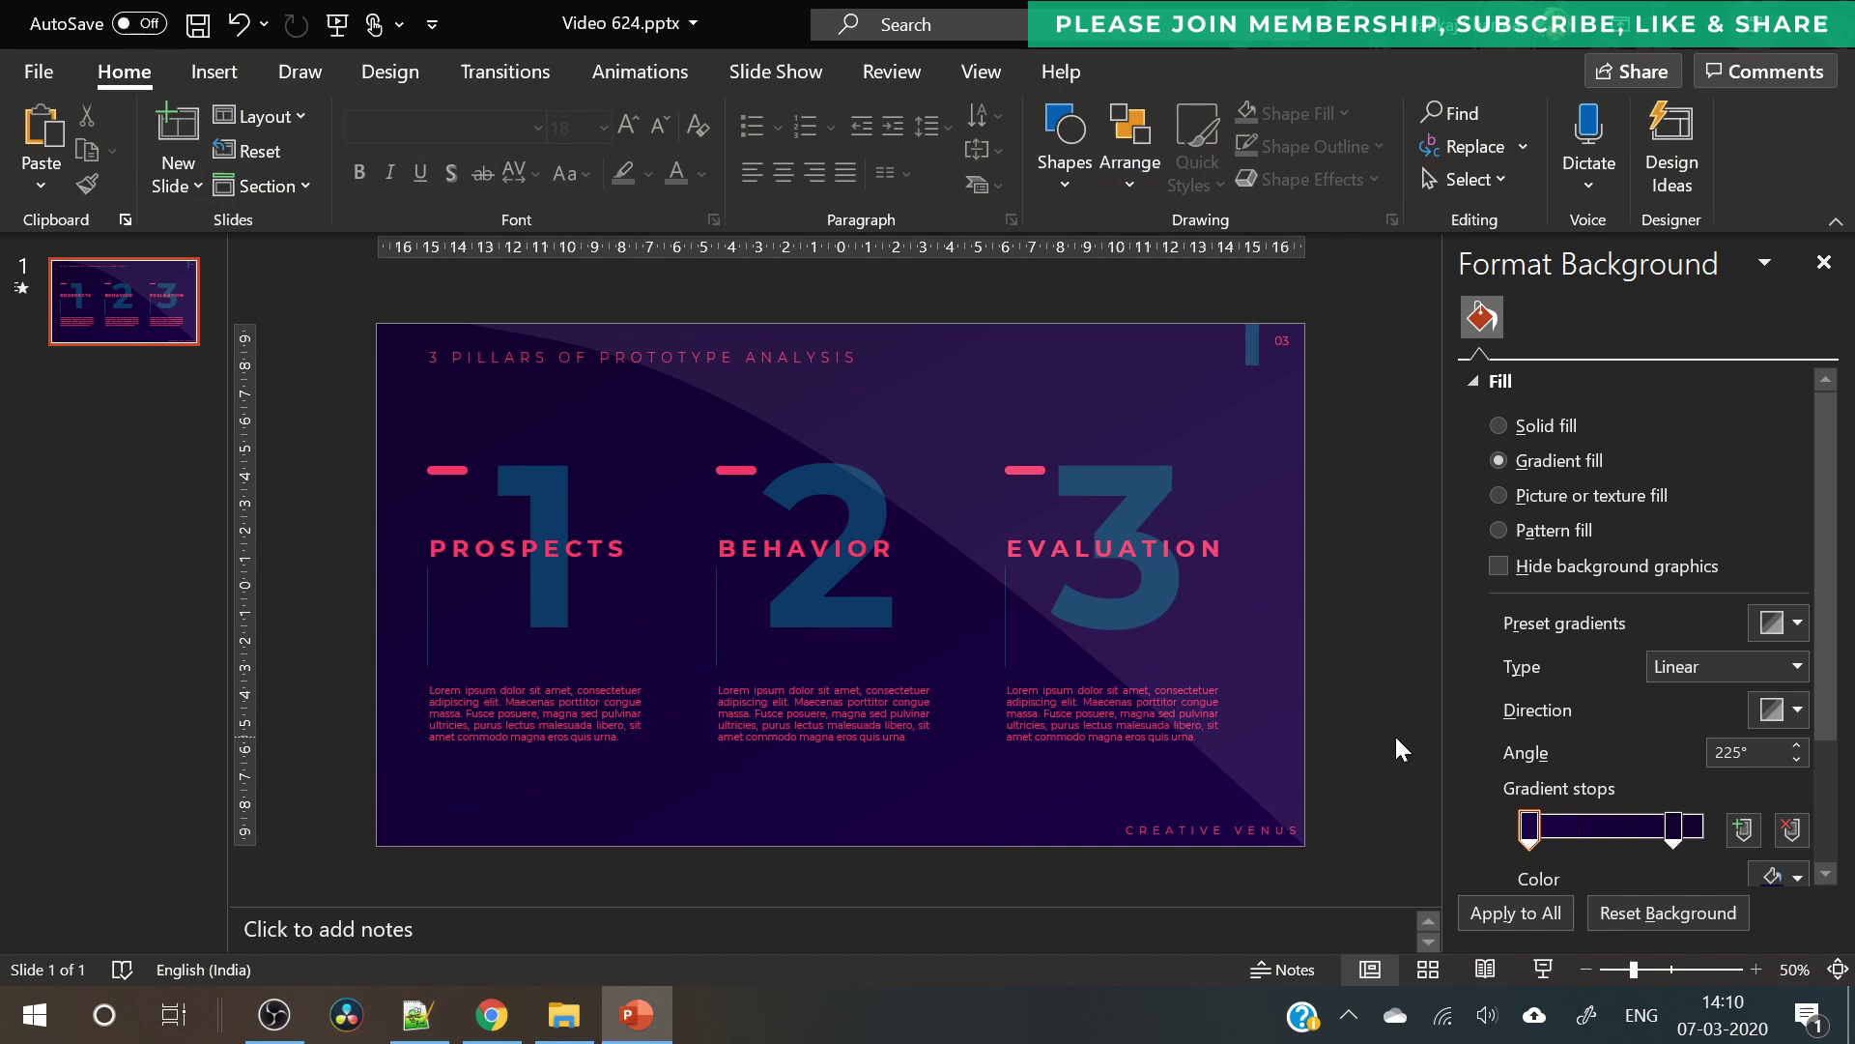
{"action": "left_click", "coordinate": [1518, 920]}
{"action": "left_click", "coordinate": [1542, 969]}
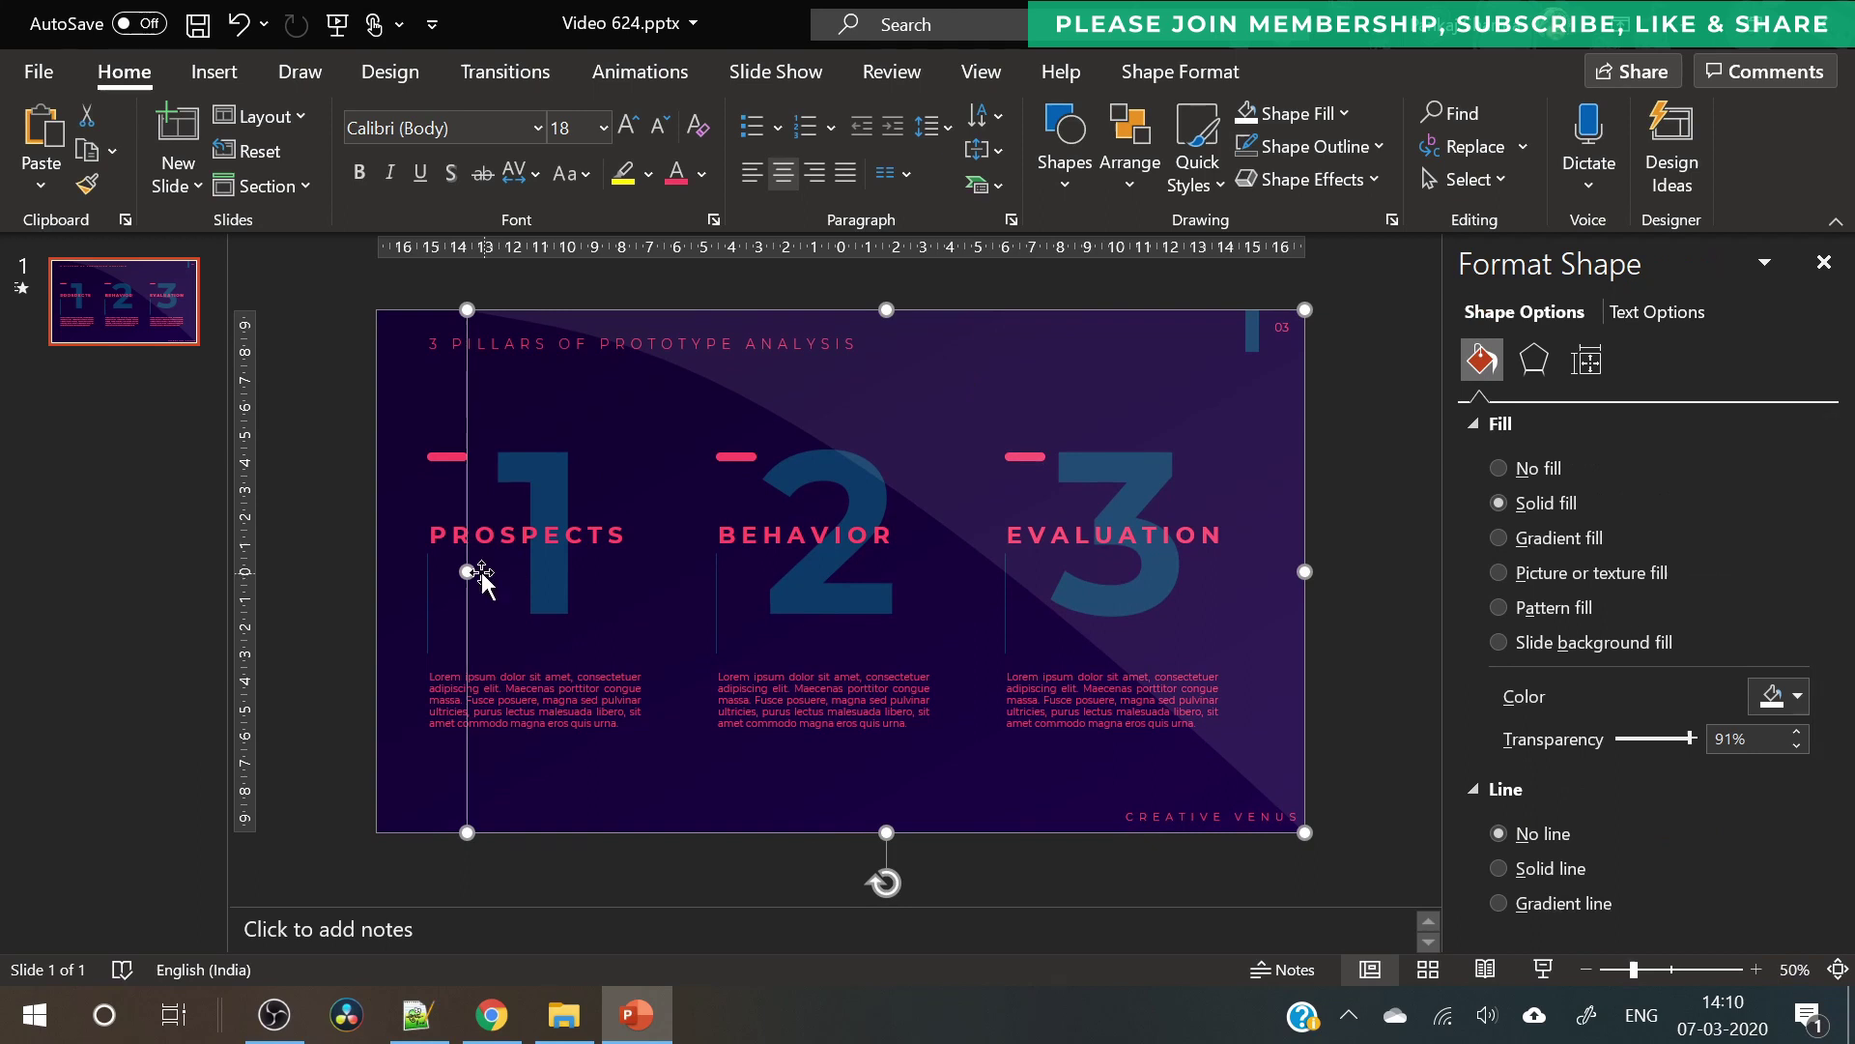
{"action": "left_click_drag", "start_coordinate": [482, 576], "coordinate": [376, 567]}
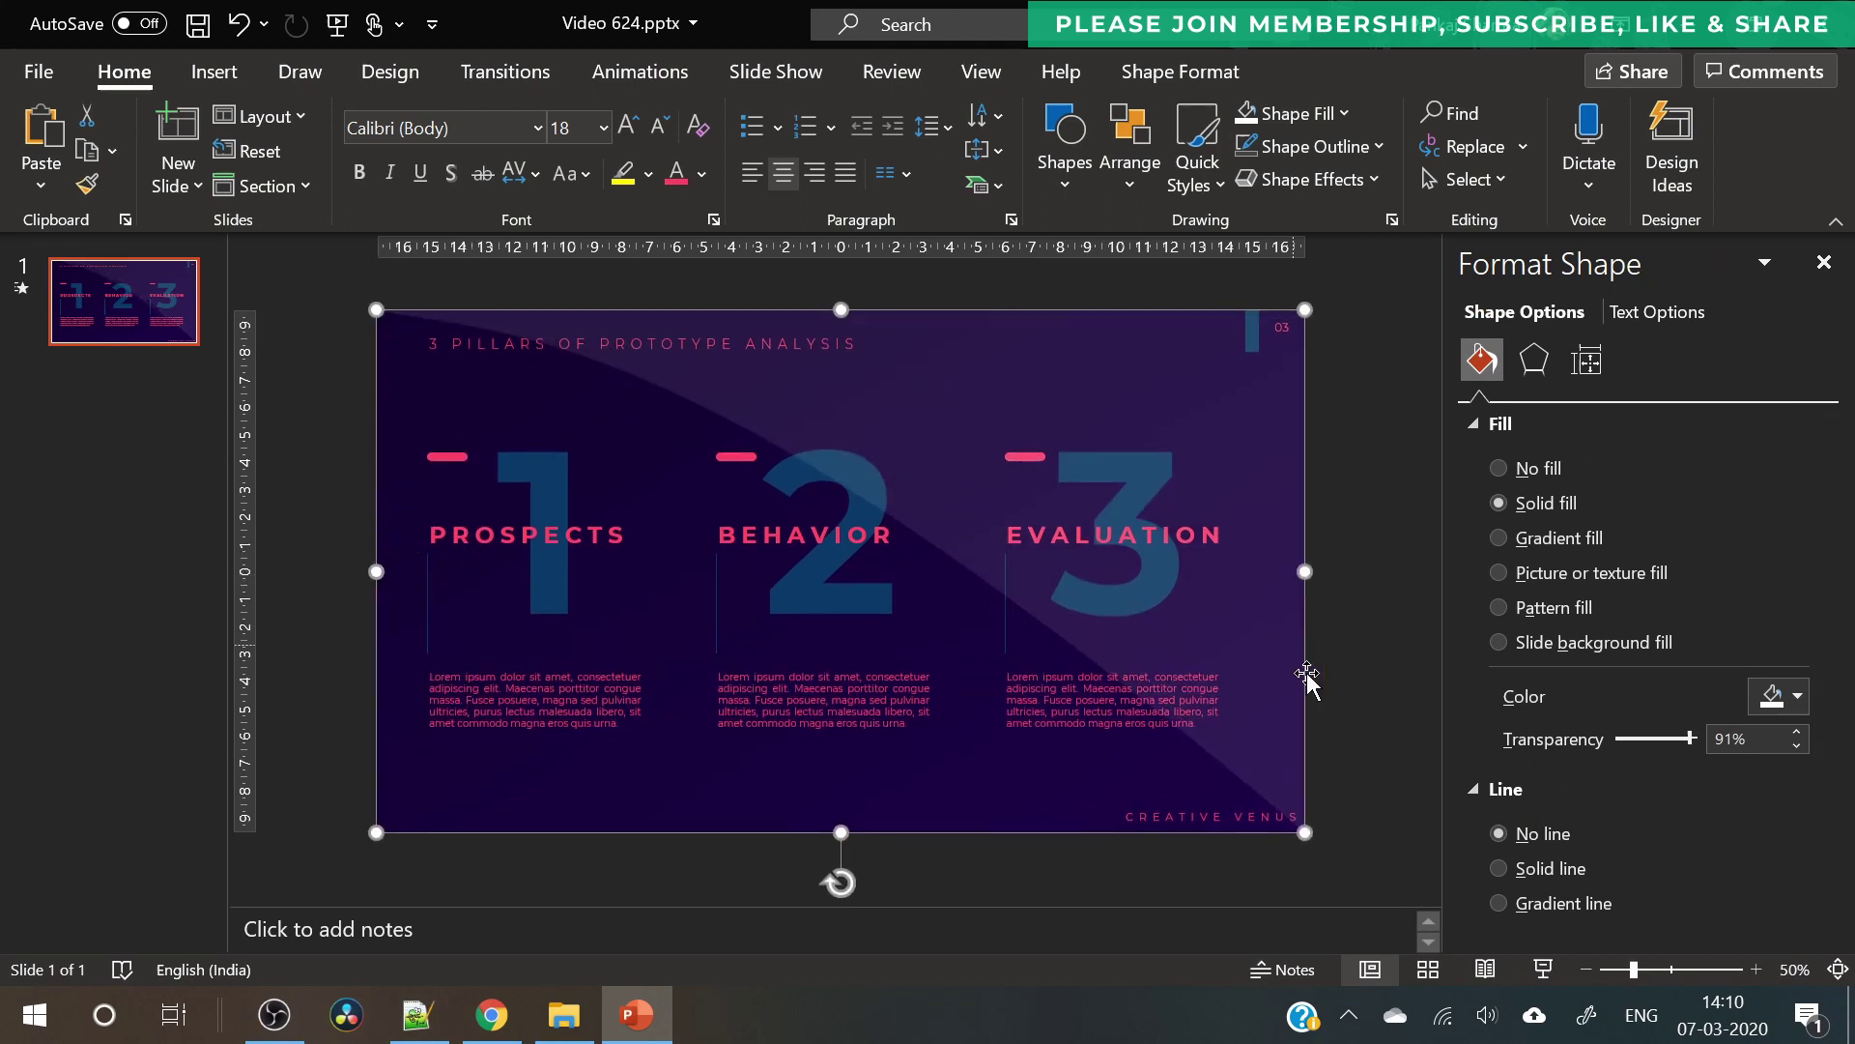
{"action": "left_click", "coordinate": [1343, 721]}
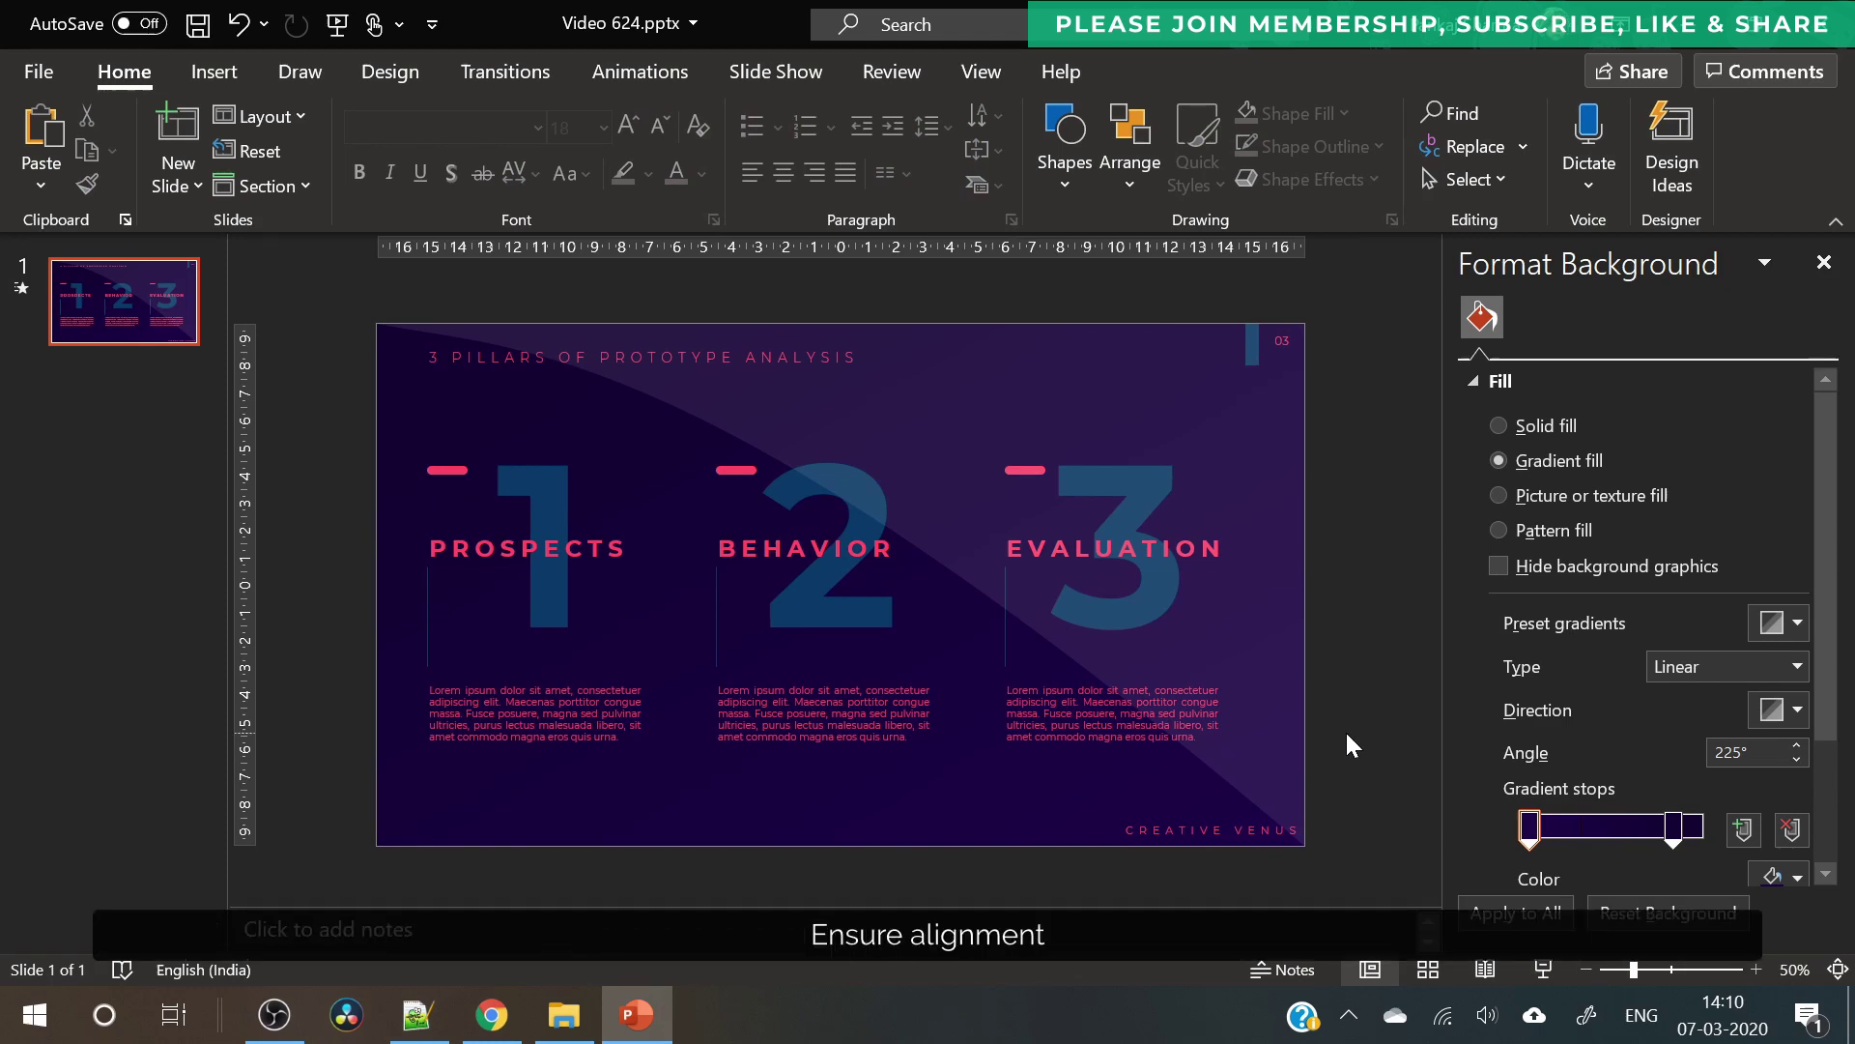
- Send the translucent diagonal shape to the back and replay the slide show
{"action": "left_click", "coordinate": [884, 392]}
{"action": "right_click", "coordinate": [884, 391]}
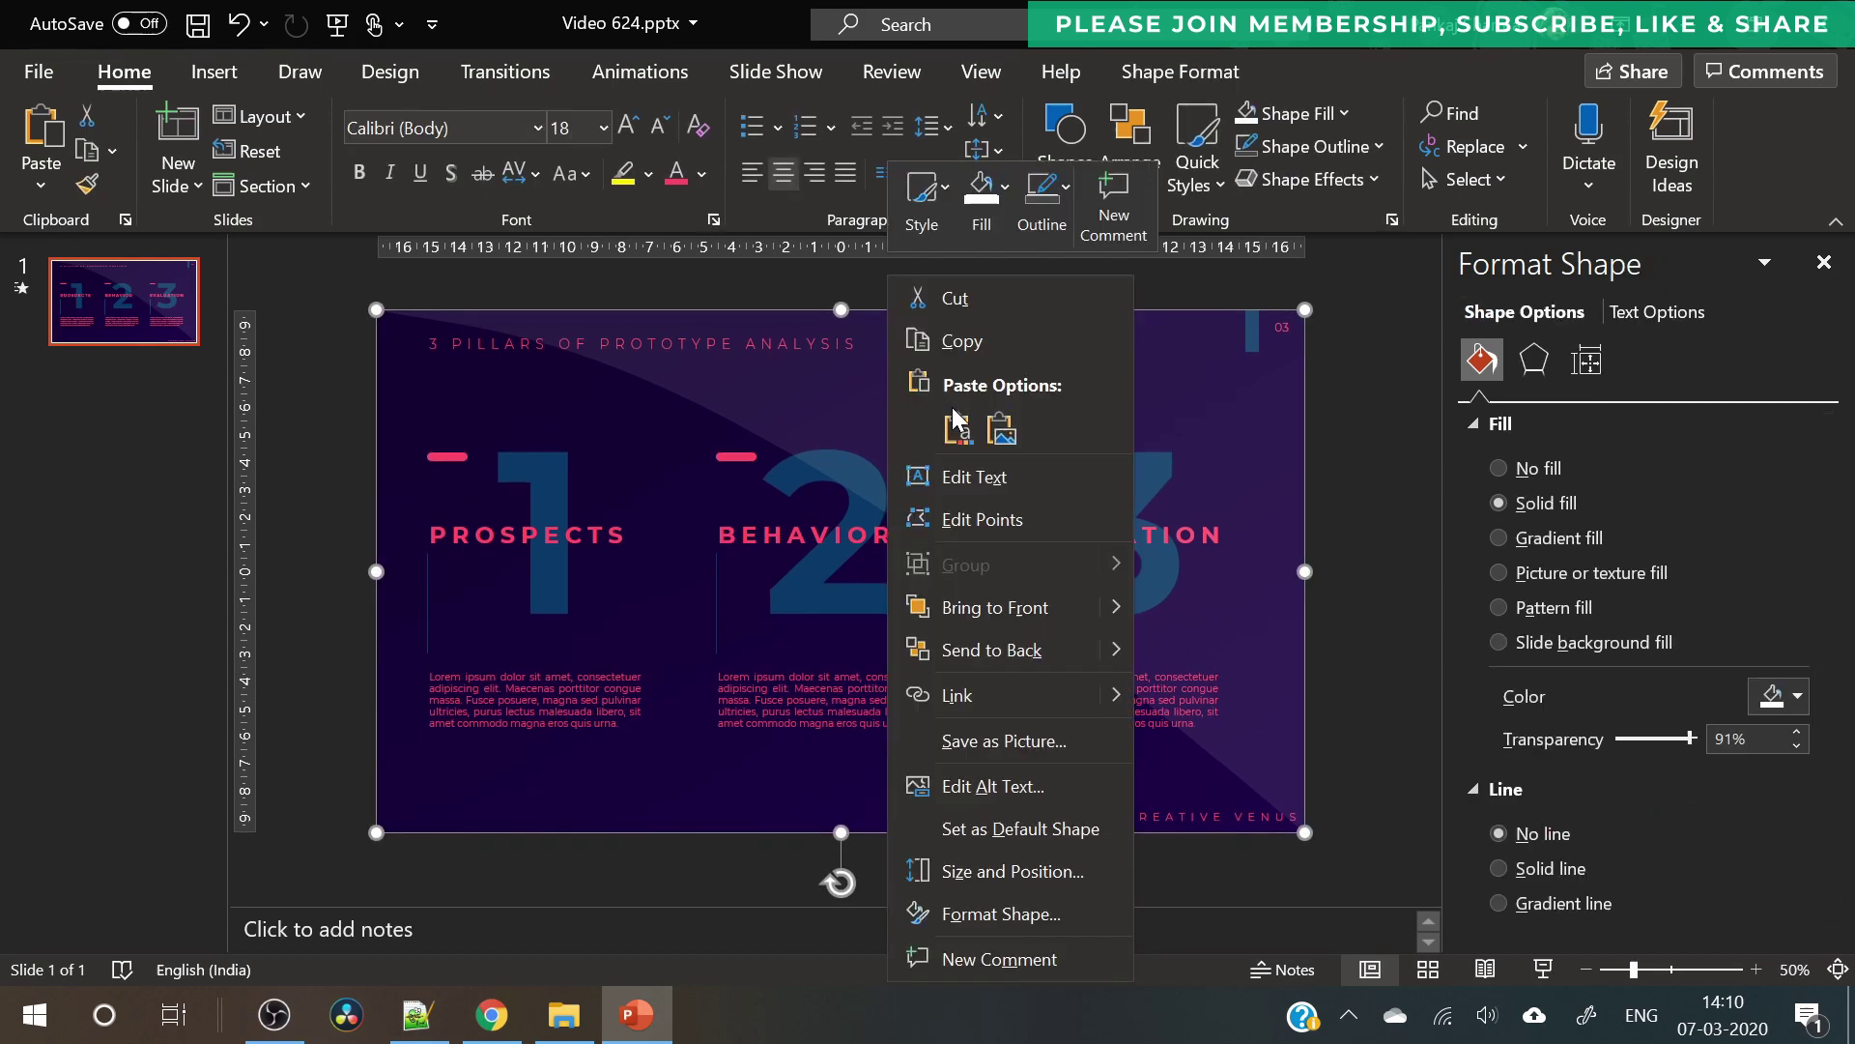
{"action": "left_click", "coordinate": [1000, 649]}
{"action": "left_click", "coordinate": [1353, 669]}
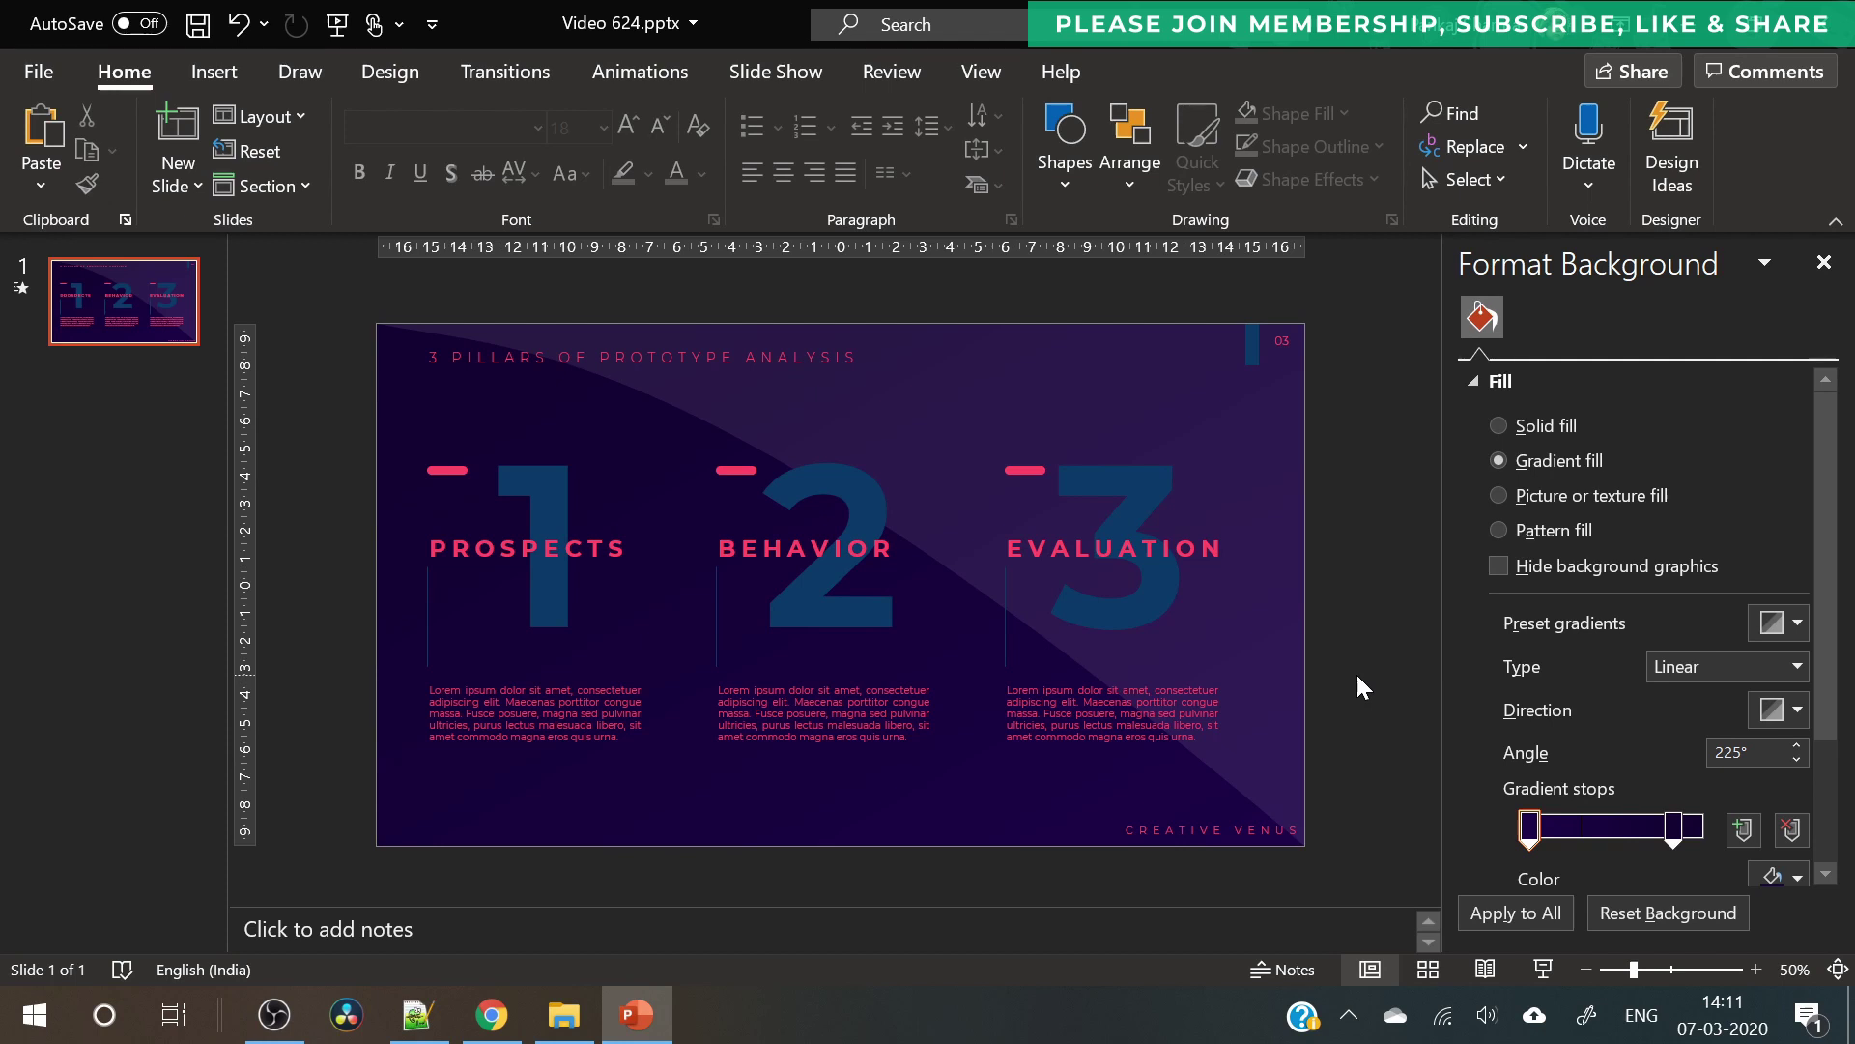
{"action": "left_click", "coordinate": [1552, 972]}
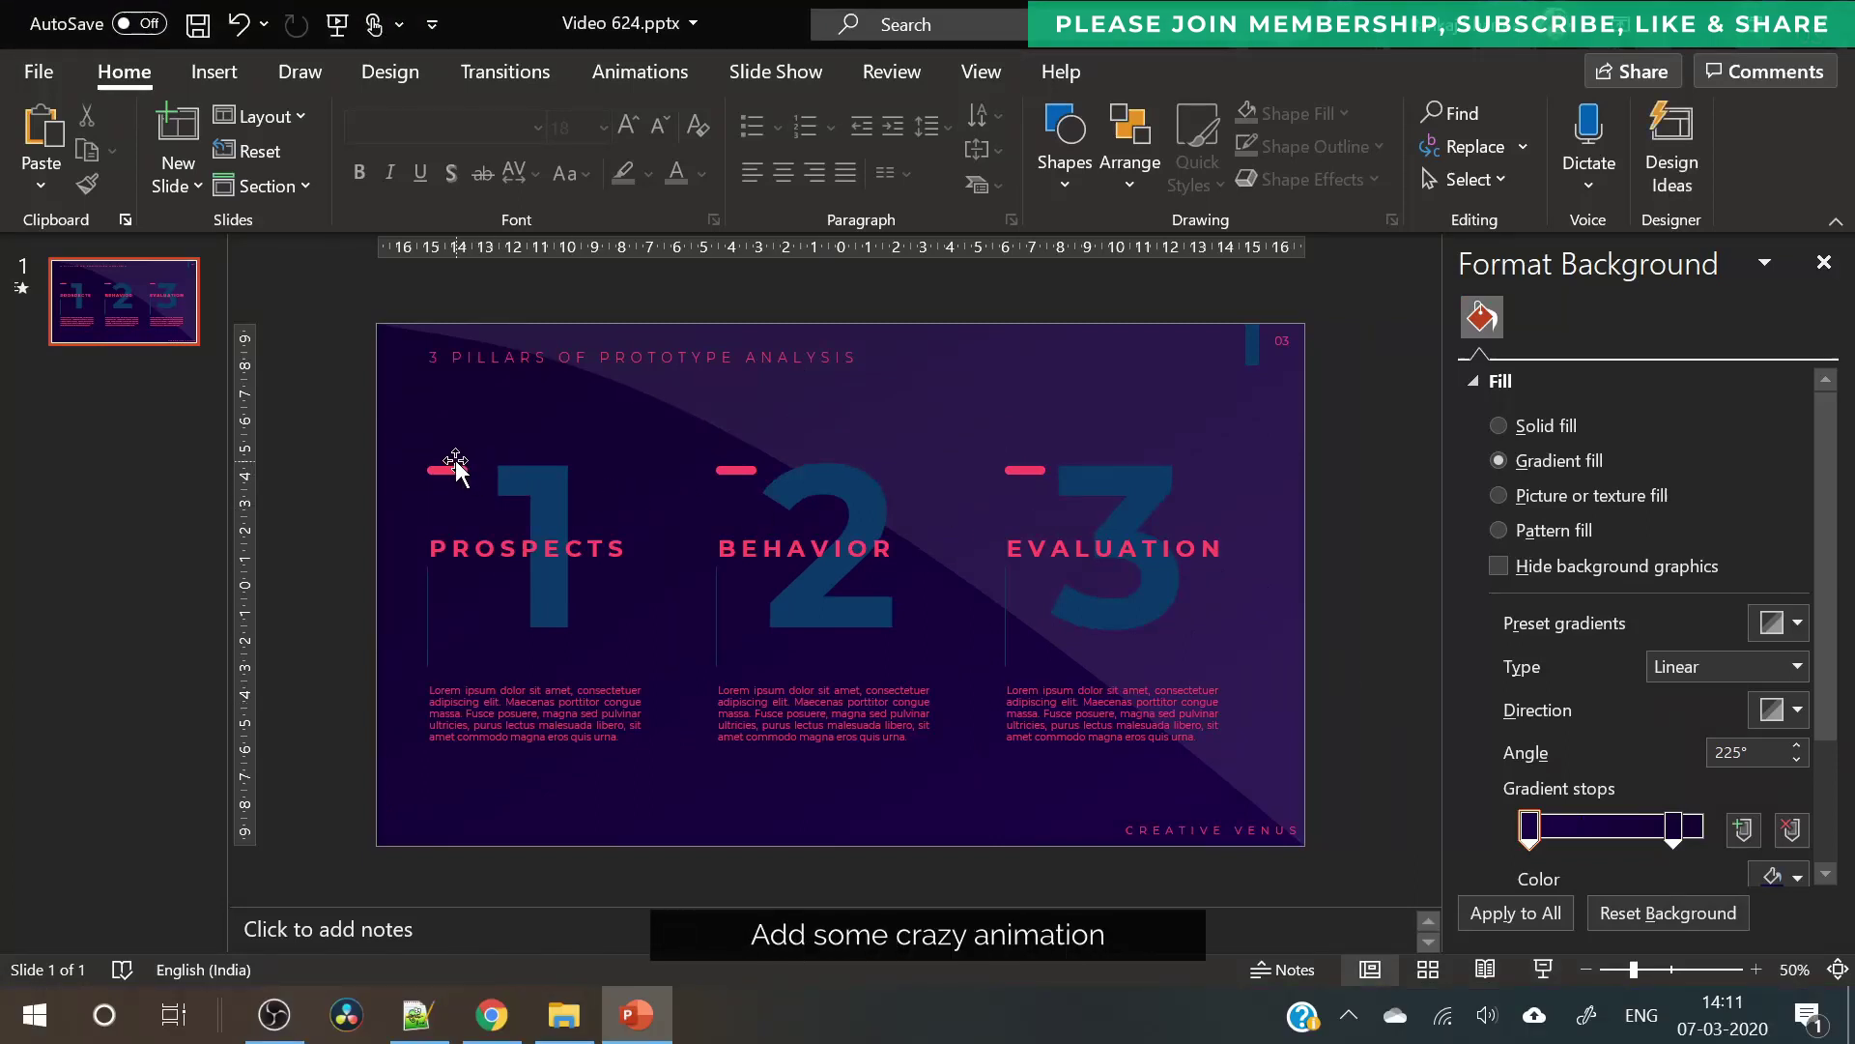
- Select the three pink dashes and choose the Right path from More Motion Paths
{"action": "left_click", "coordinate": [448, 469]}
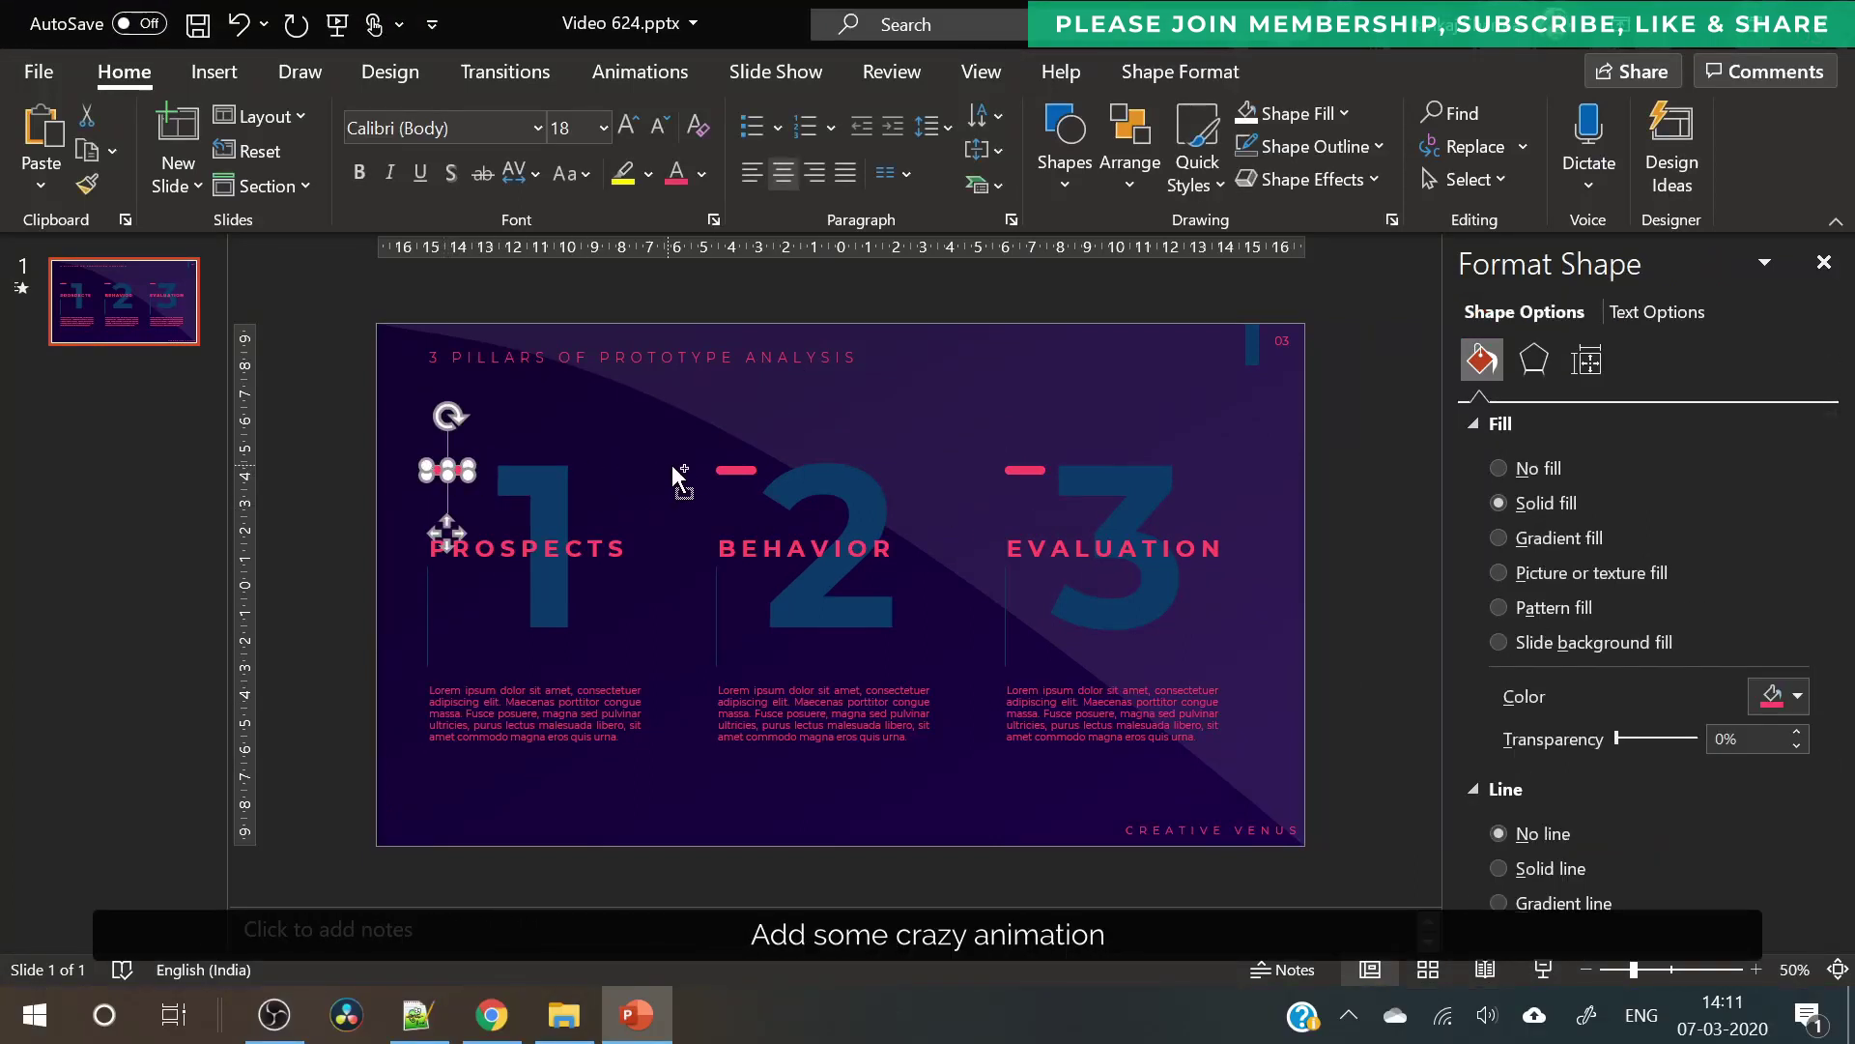
{"action": "left_click", "coordinate": [734, 468], "text": "shift"}
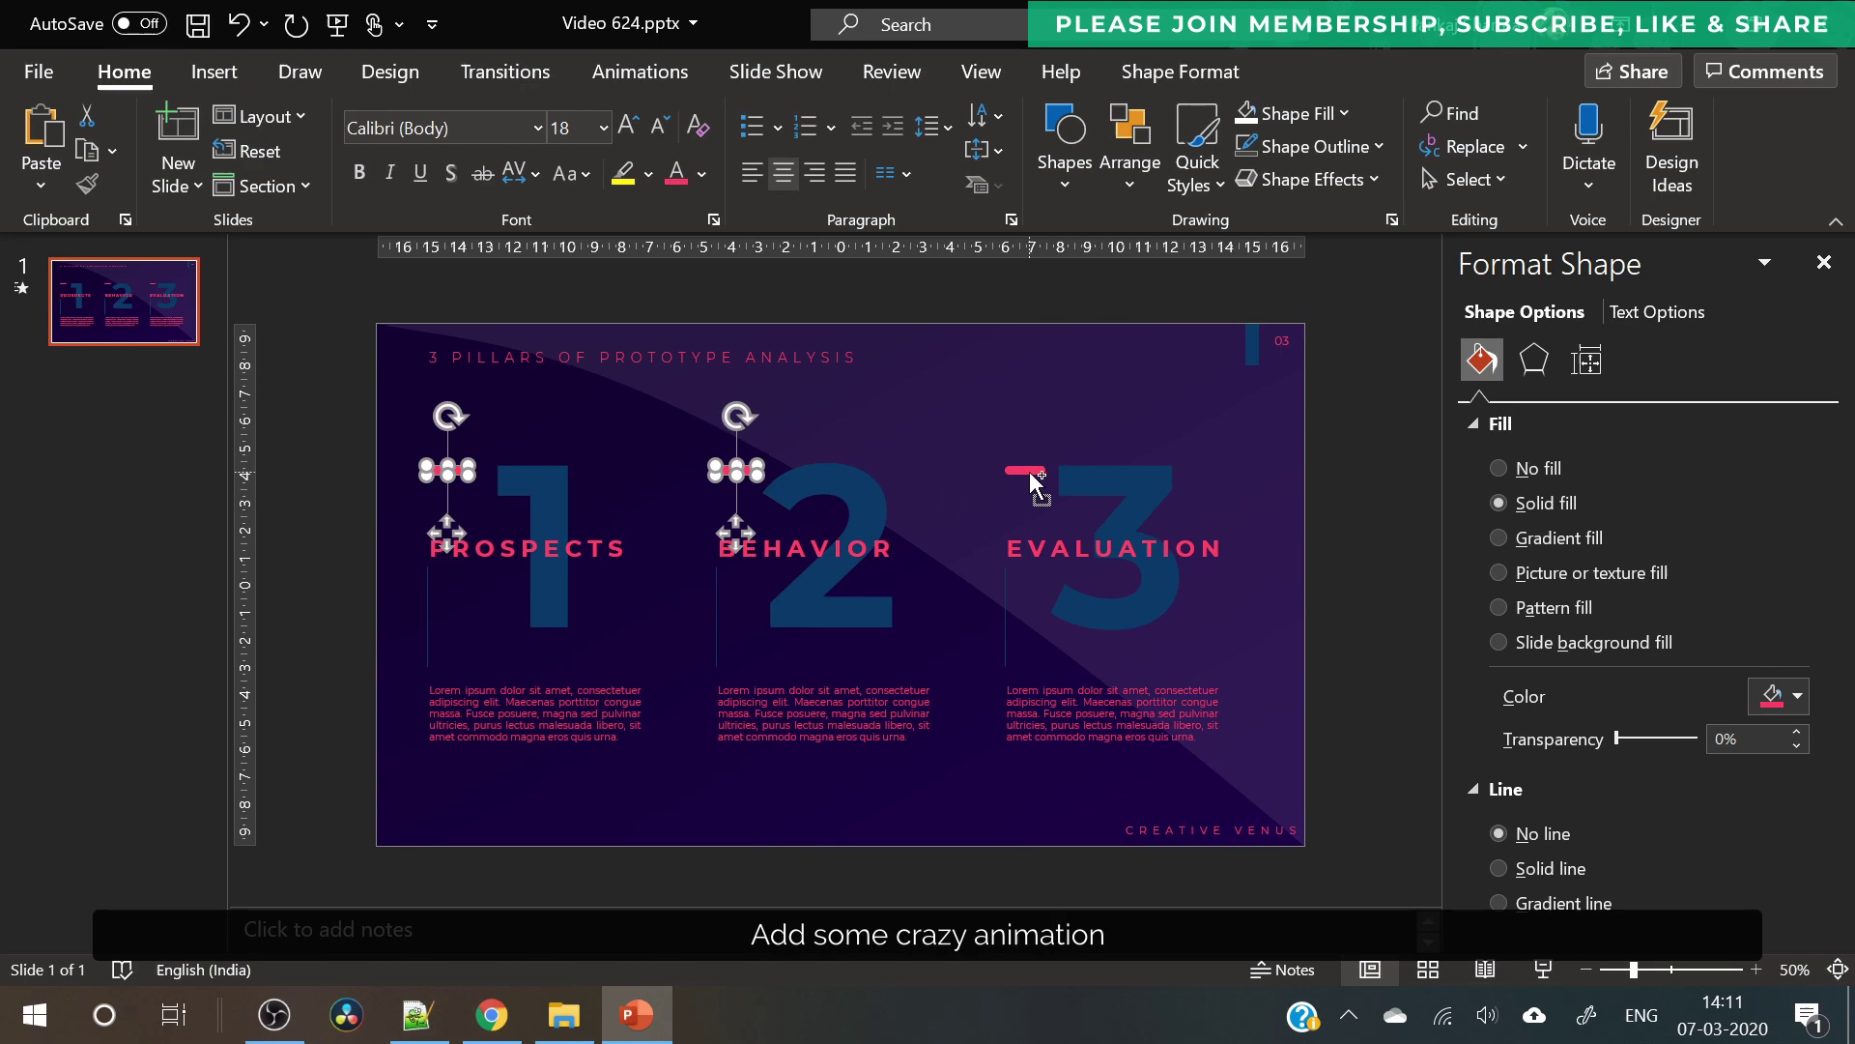
{"action": "left_click", "coordinate": [1029, 472], "text": "shift"}
{"action": "left_click", "coordinate": [682, 69]}
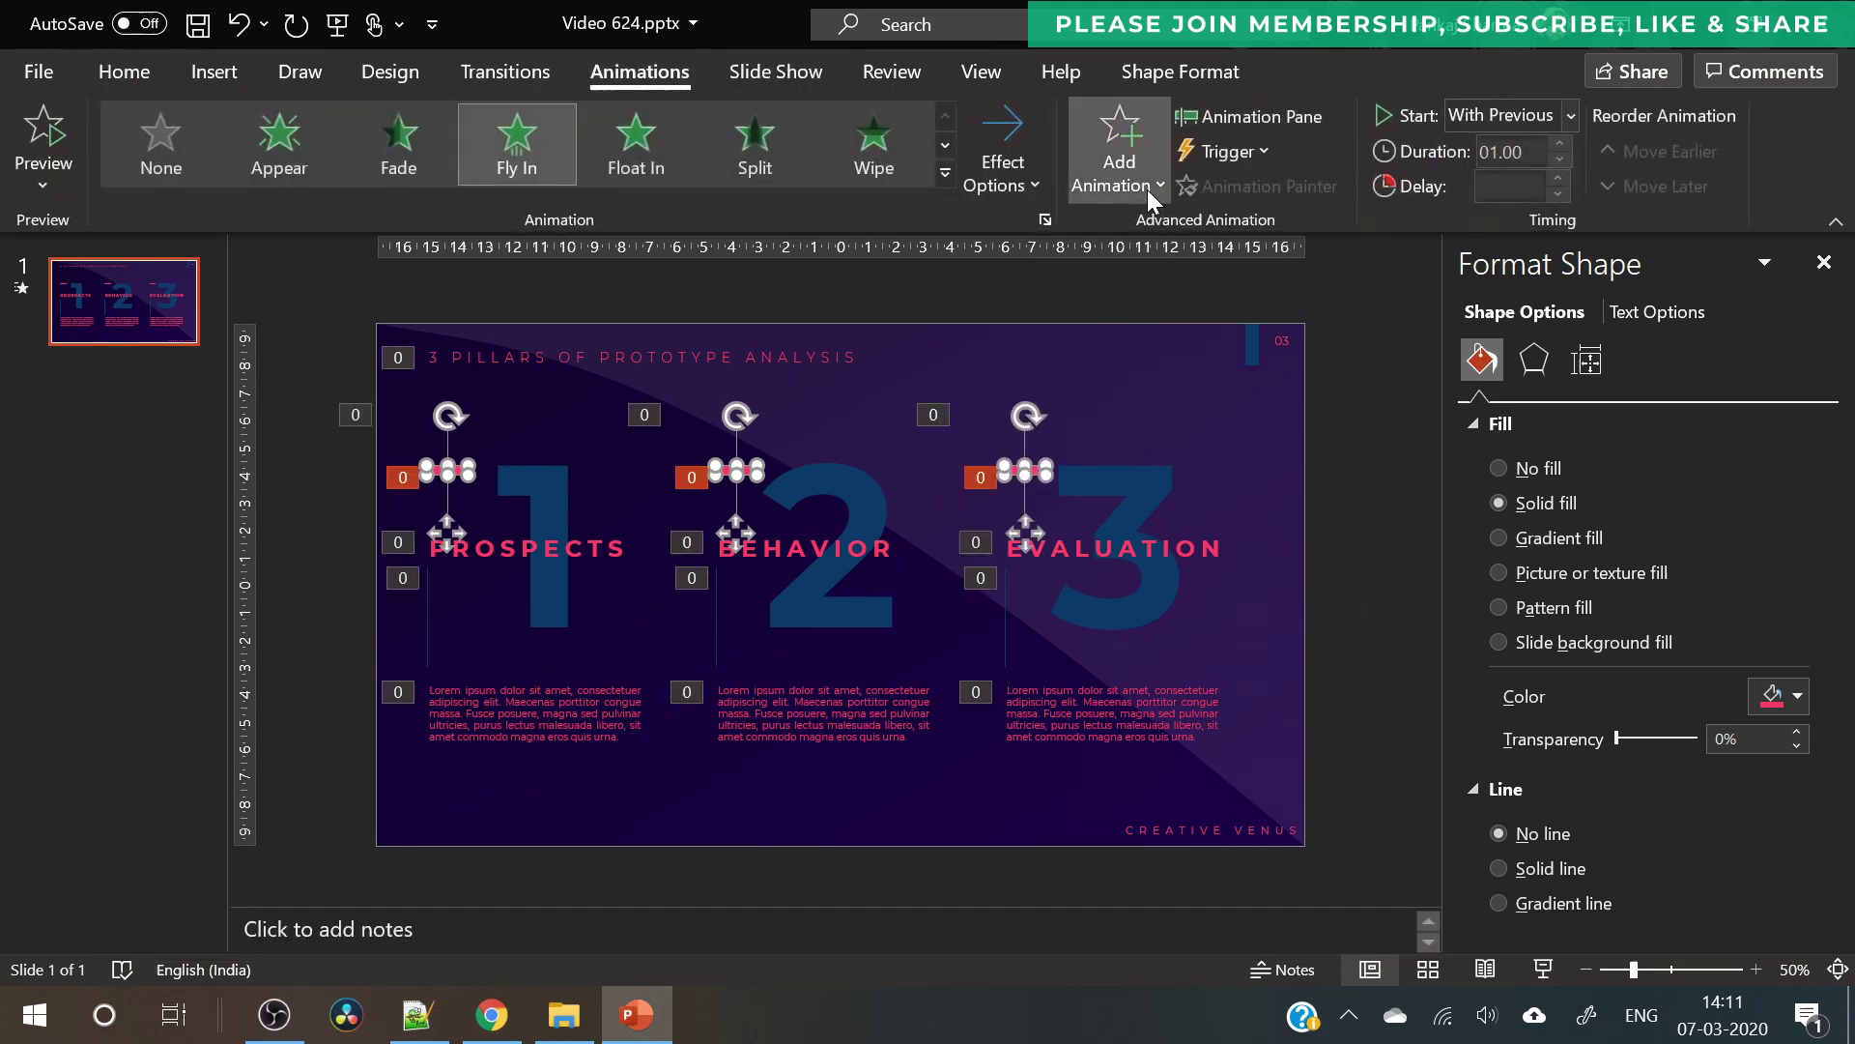
{"action": "left_click", "coordinate": [1146, 190]}
{"action": "left_click", "coordinate": [1267, 887]}
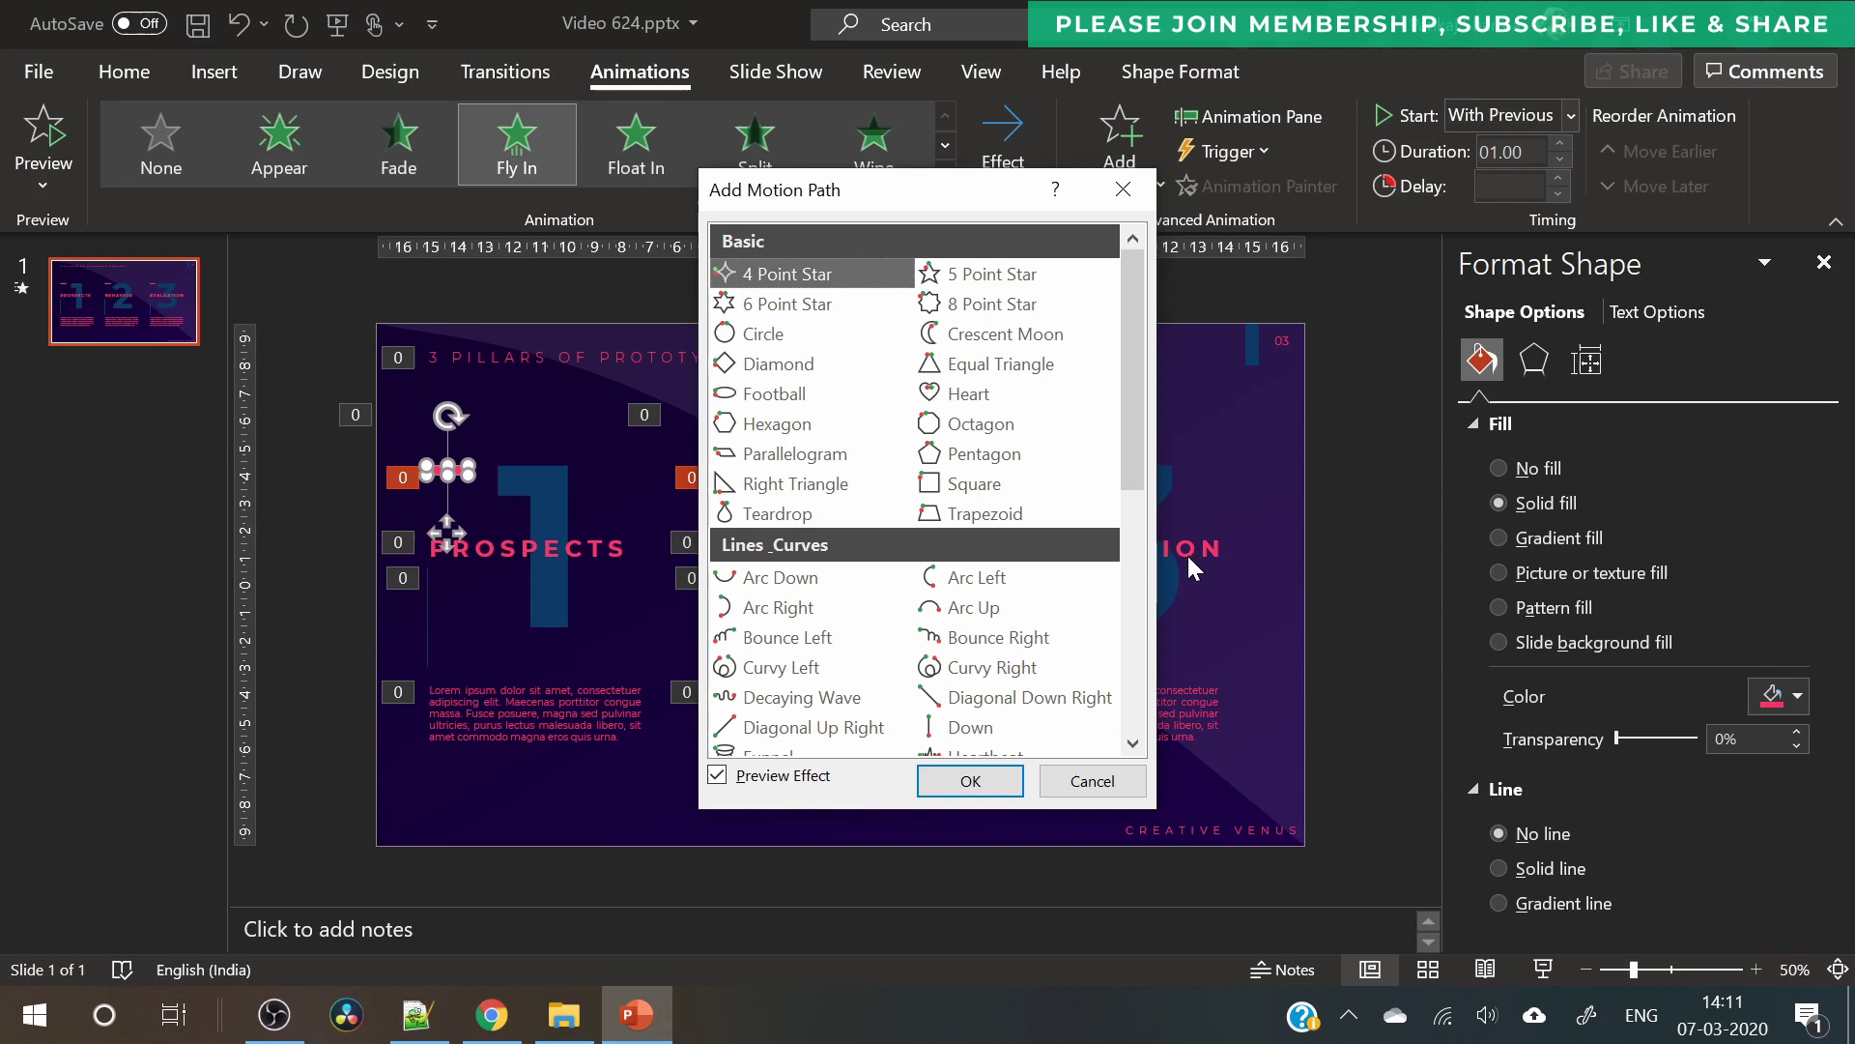
{"action": "left_click_drag", "start_coordinate": [1133, 454], "coordinate": [1126, 603]}
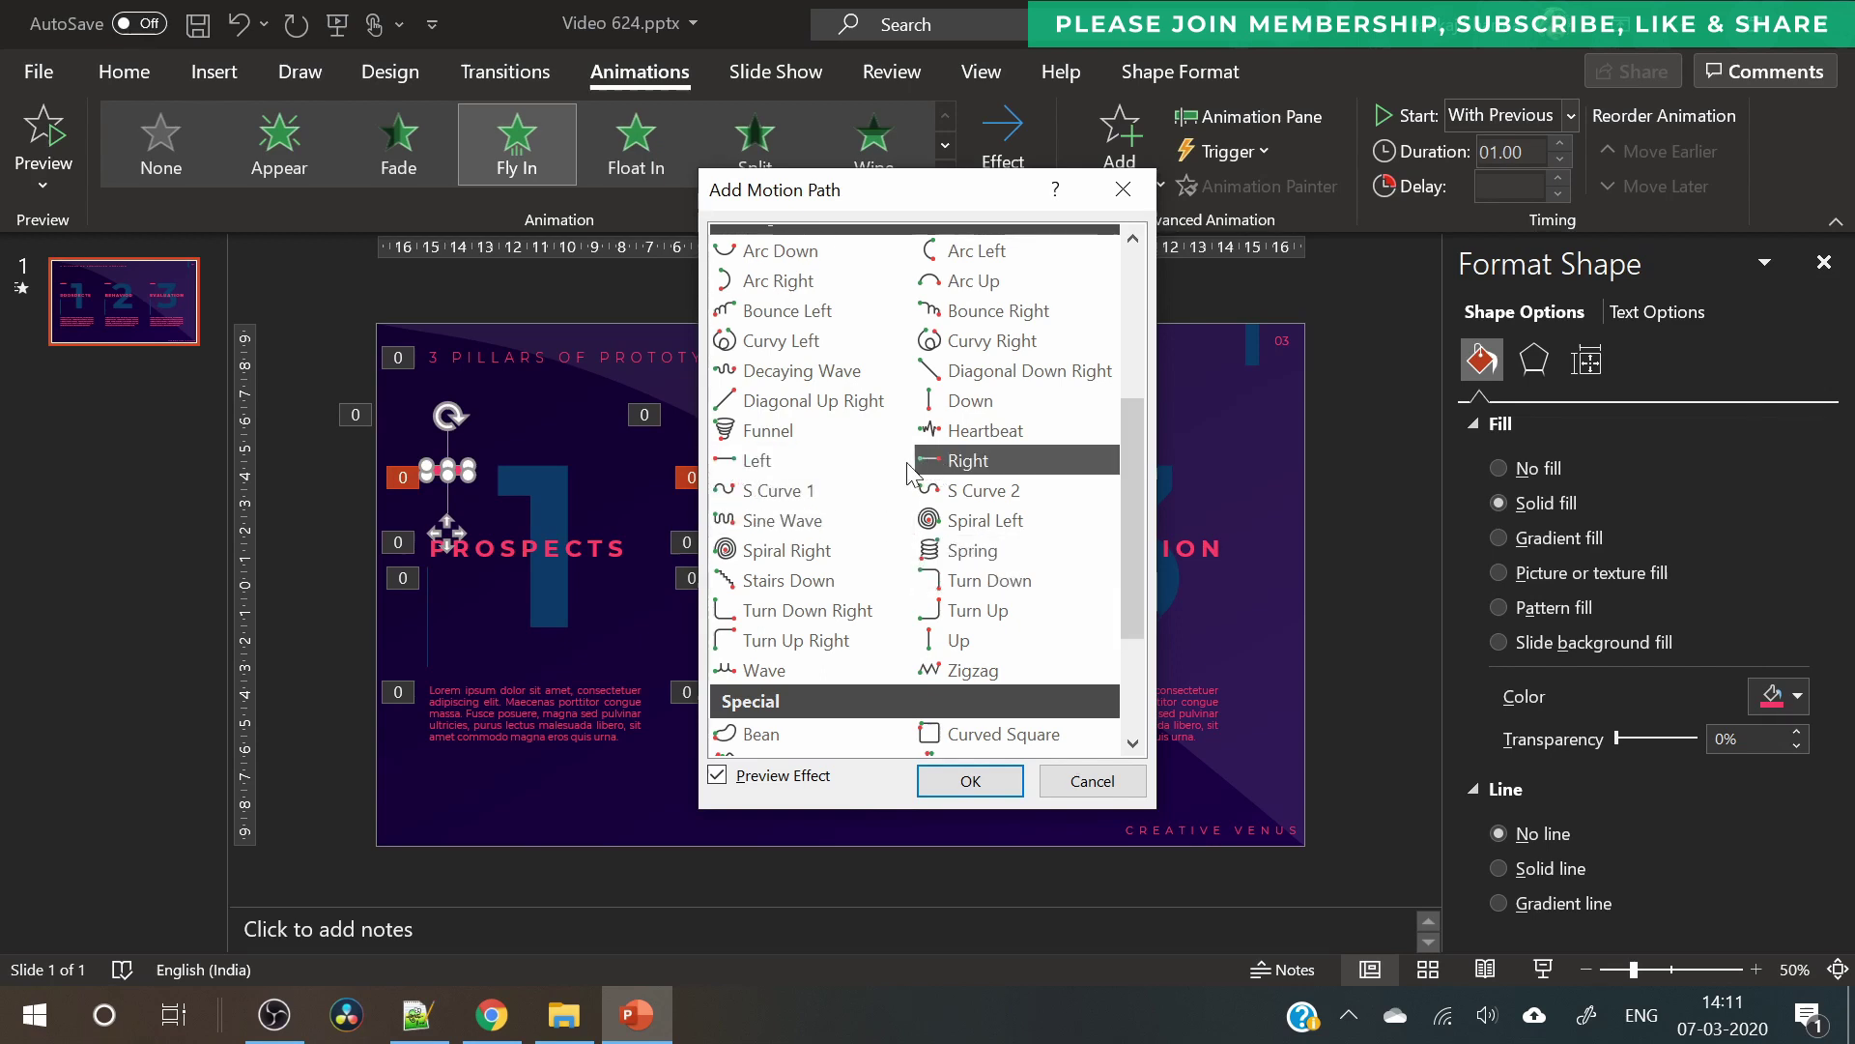
{"action": "left_click", "coordinate": [788, 462]}
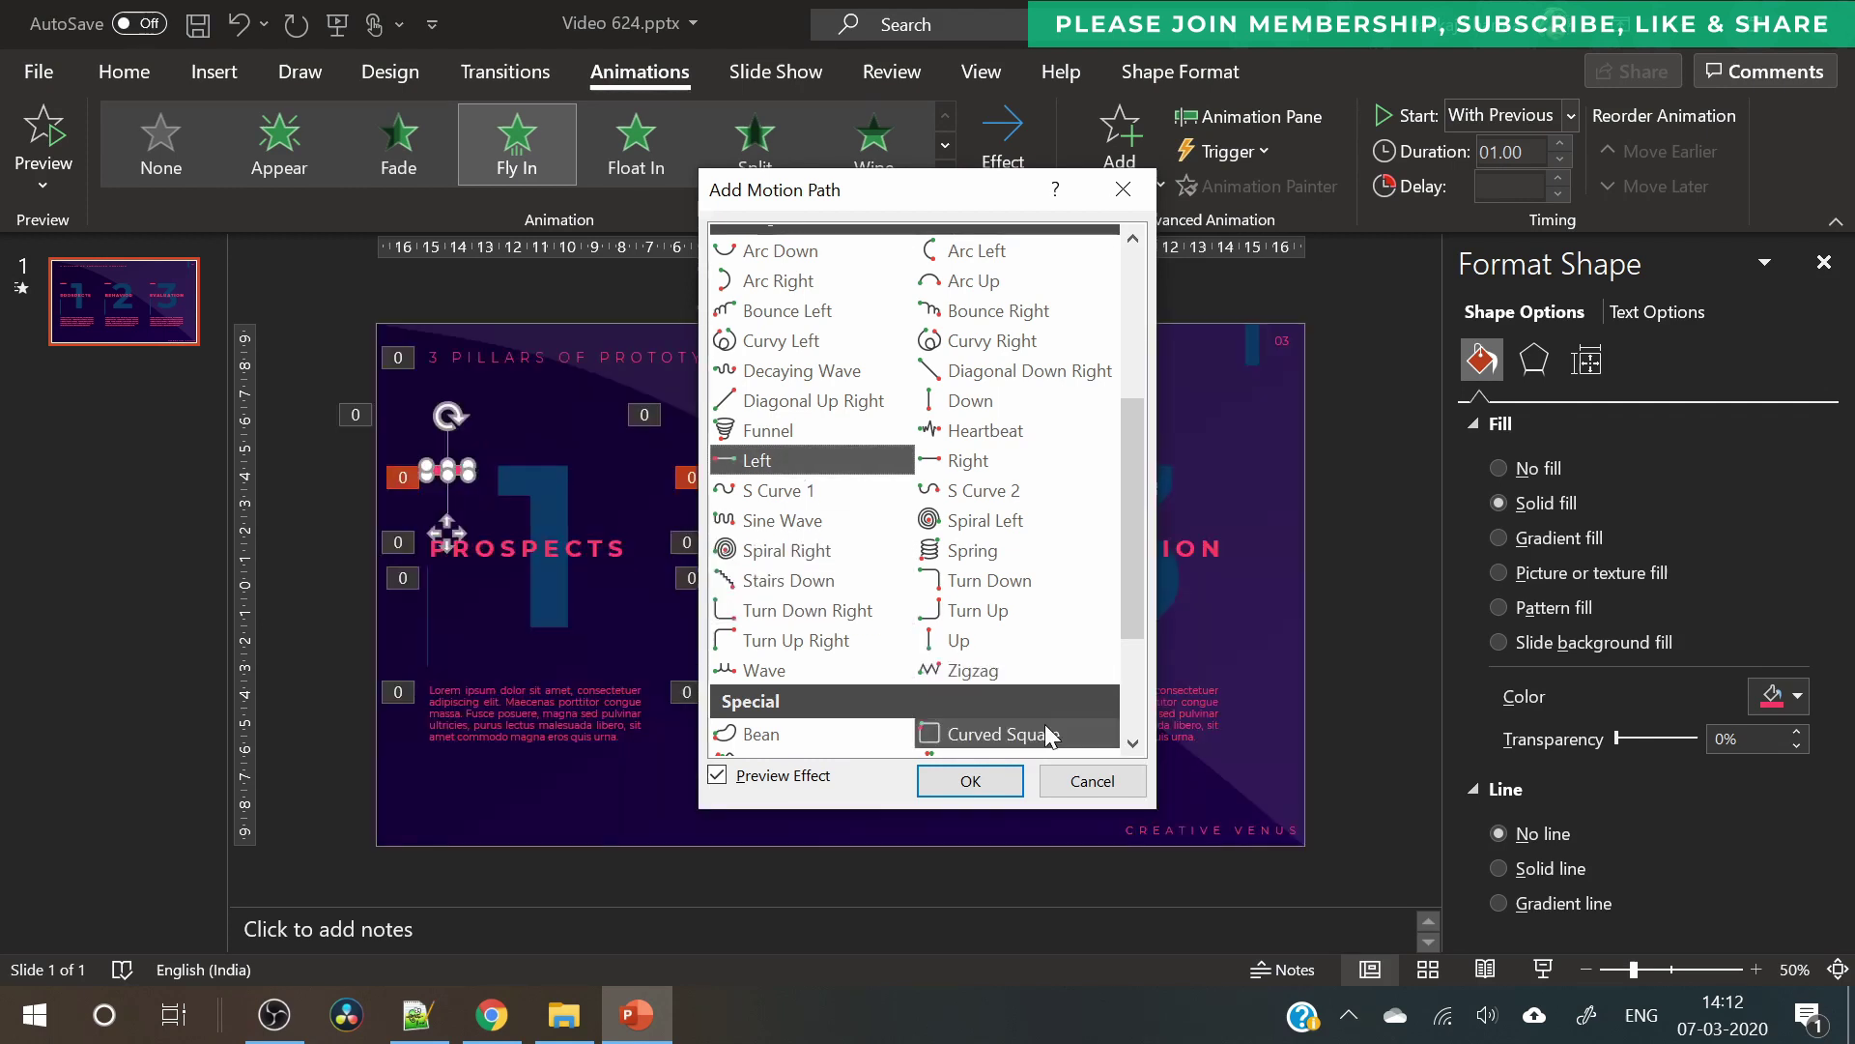
{"action": "left_click", "coordinate": [988, 460]}
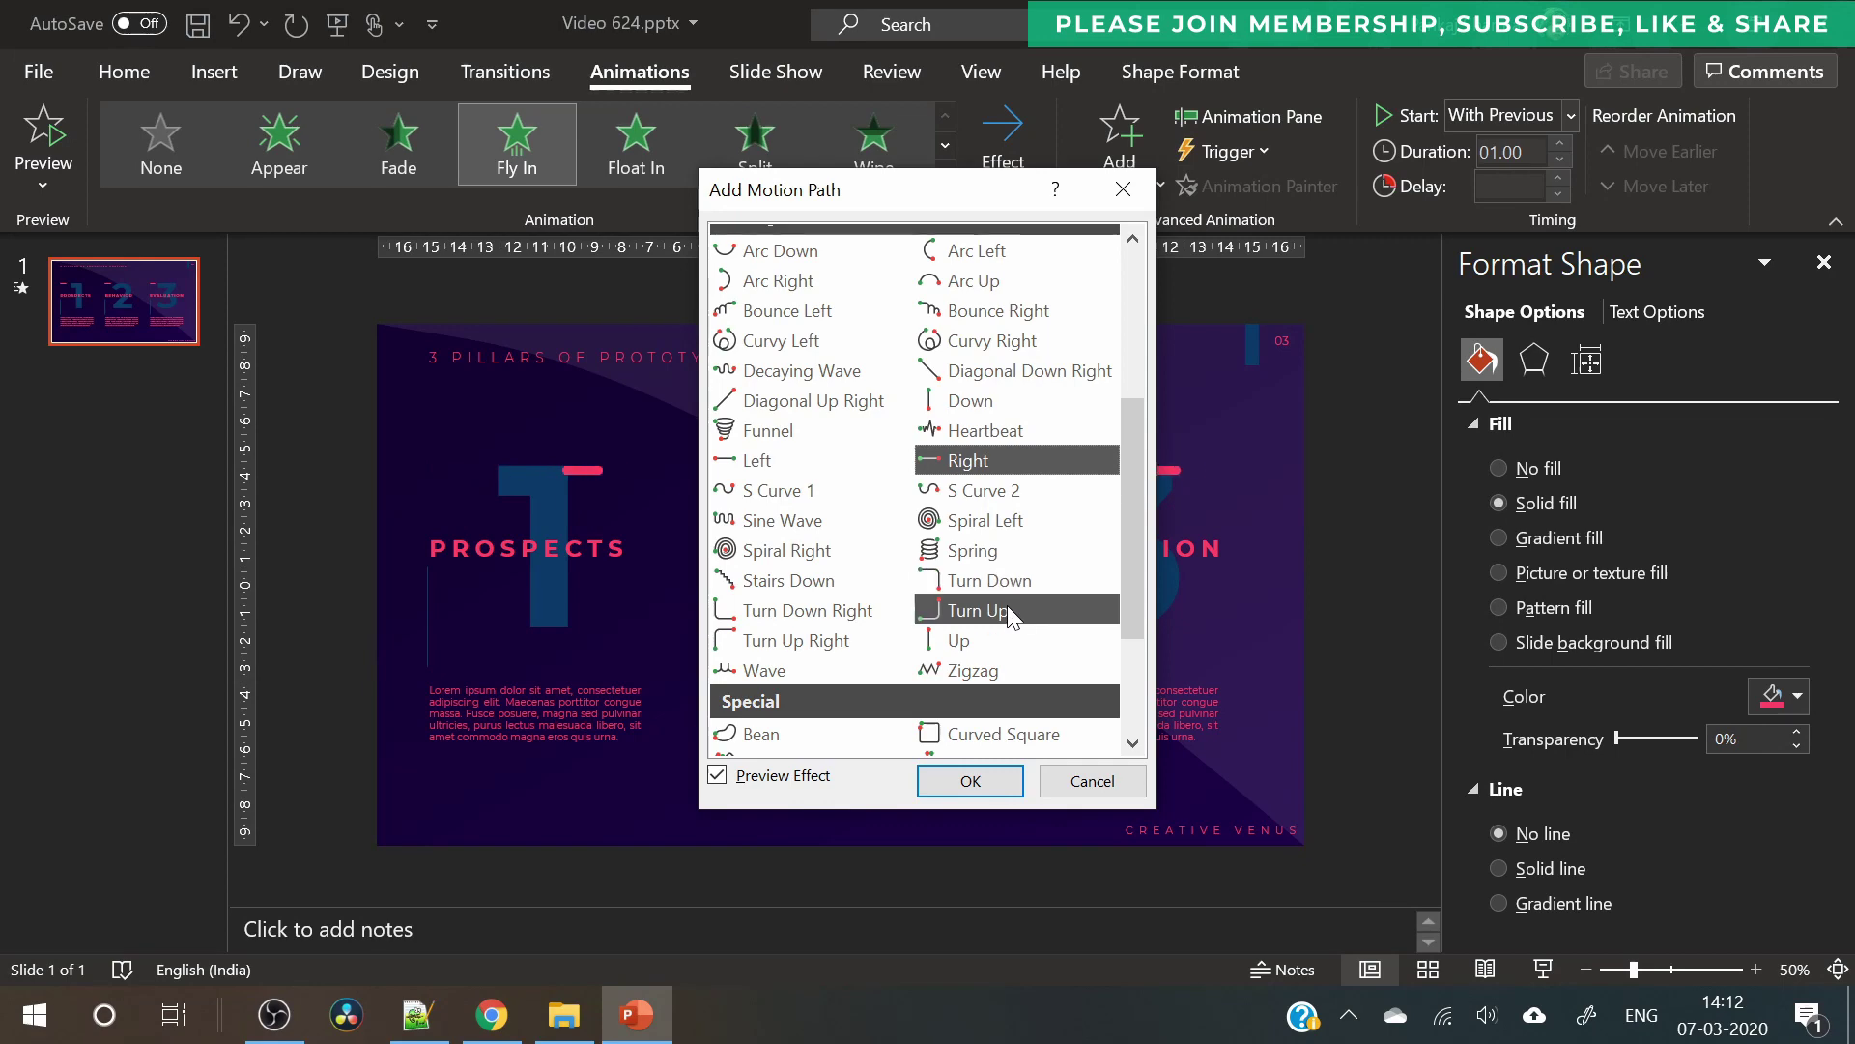
- Apply the Right motion path and pull the third dash's path end slightly left
{"action": "left_click", "coordinate": [969, 778]}
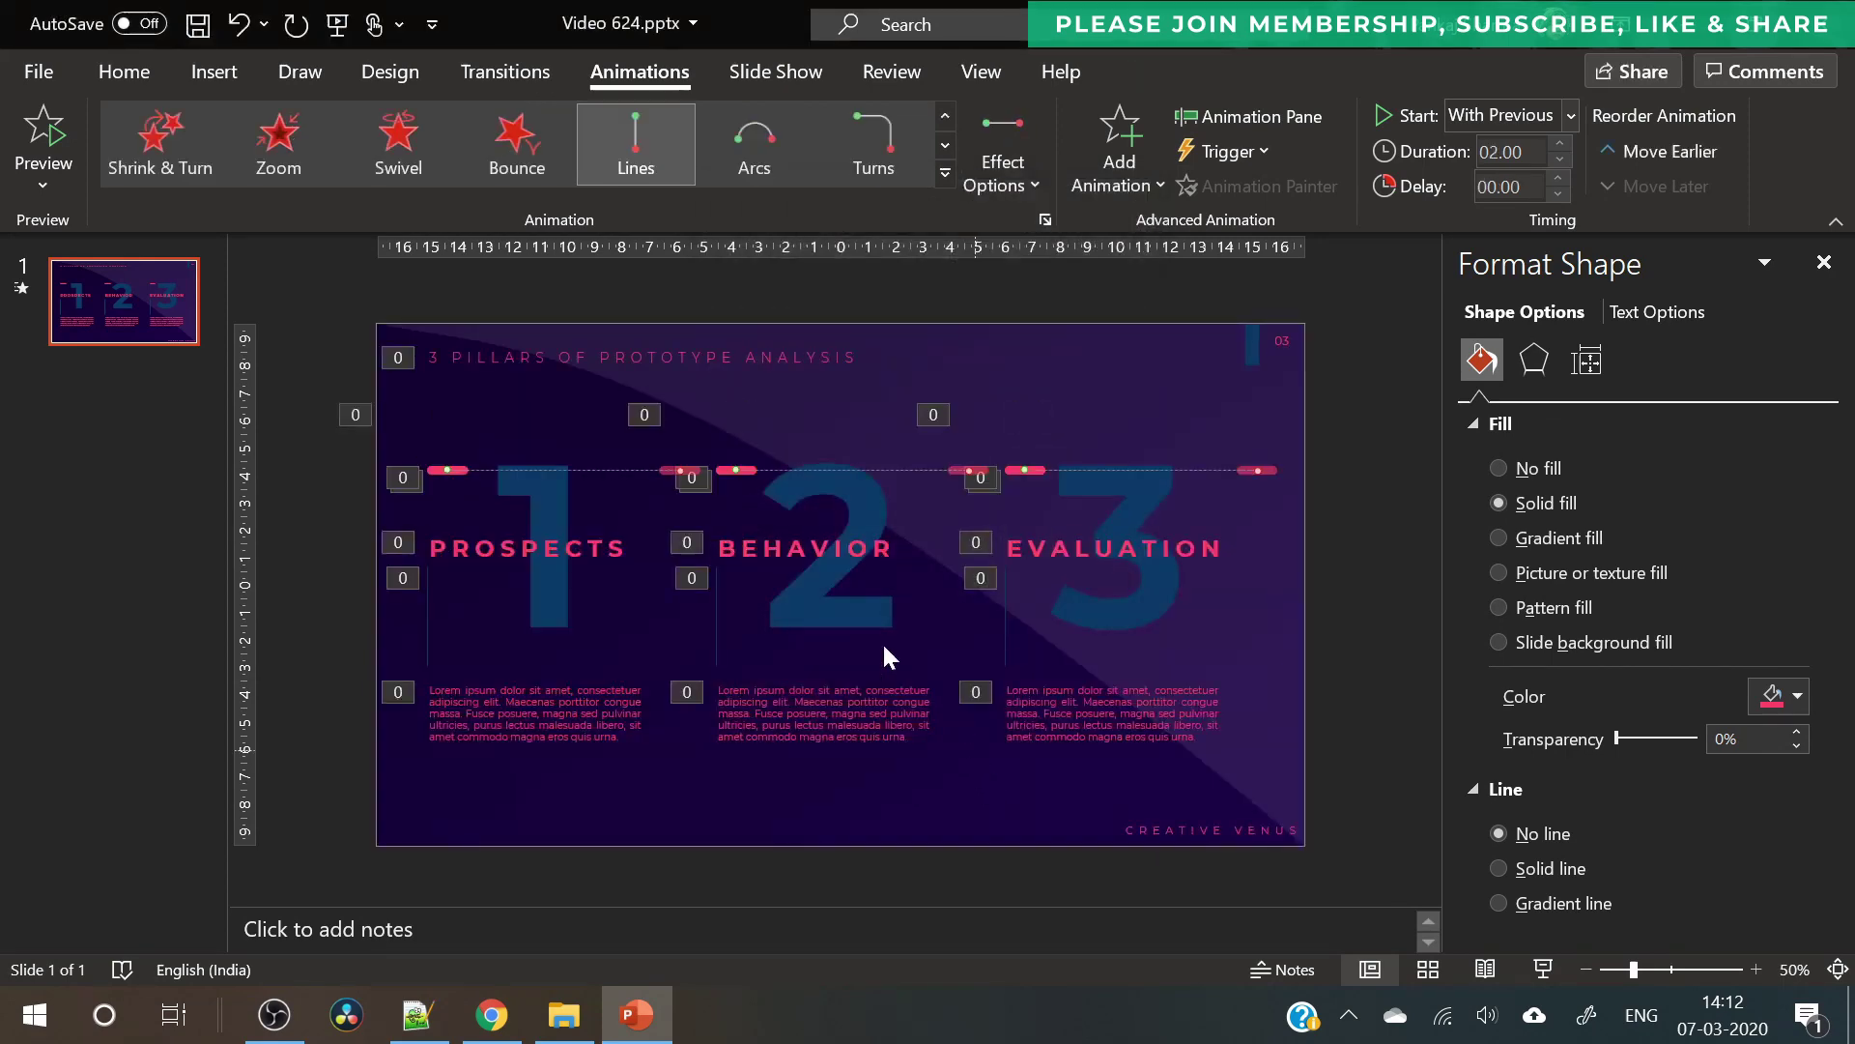
{"action": "left_click", "coordinate": [883, 642]}
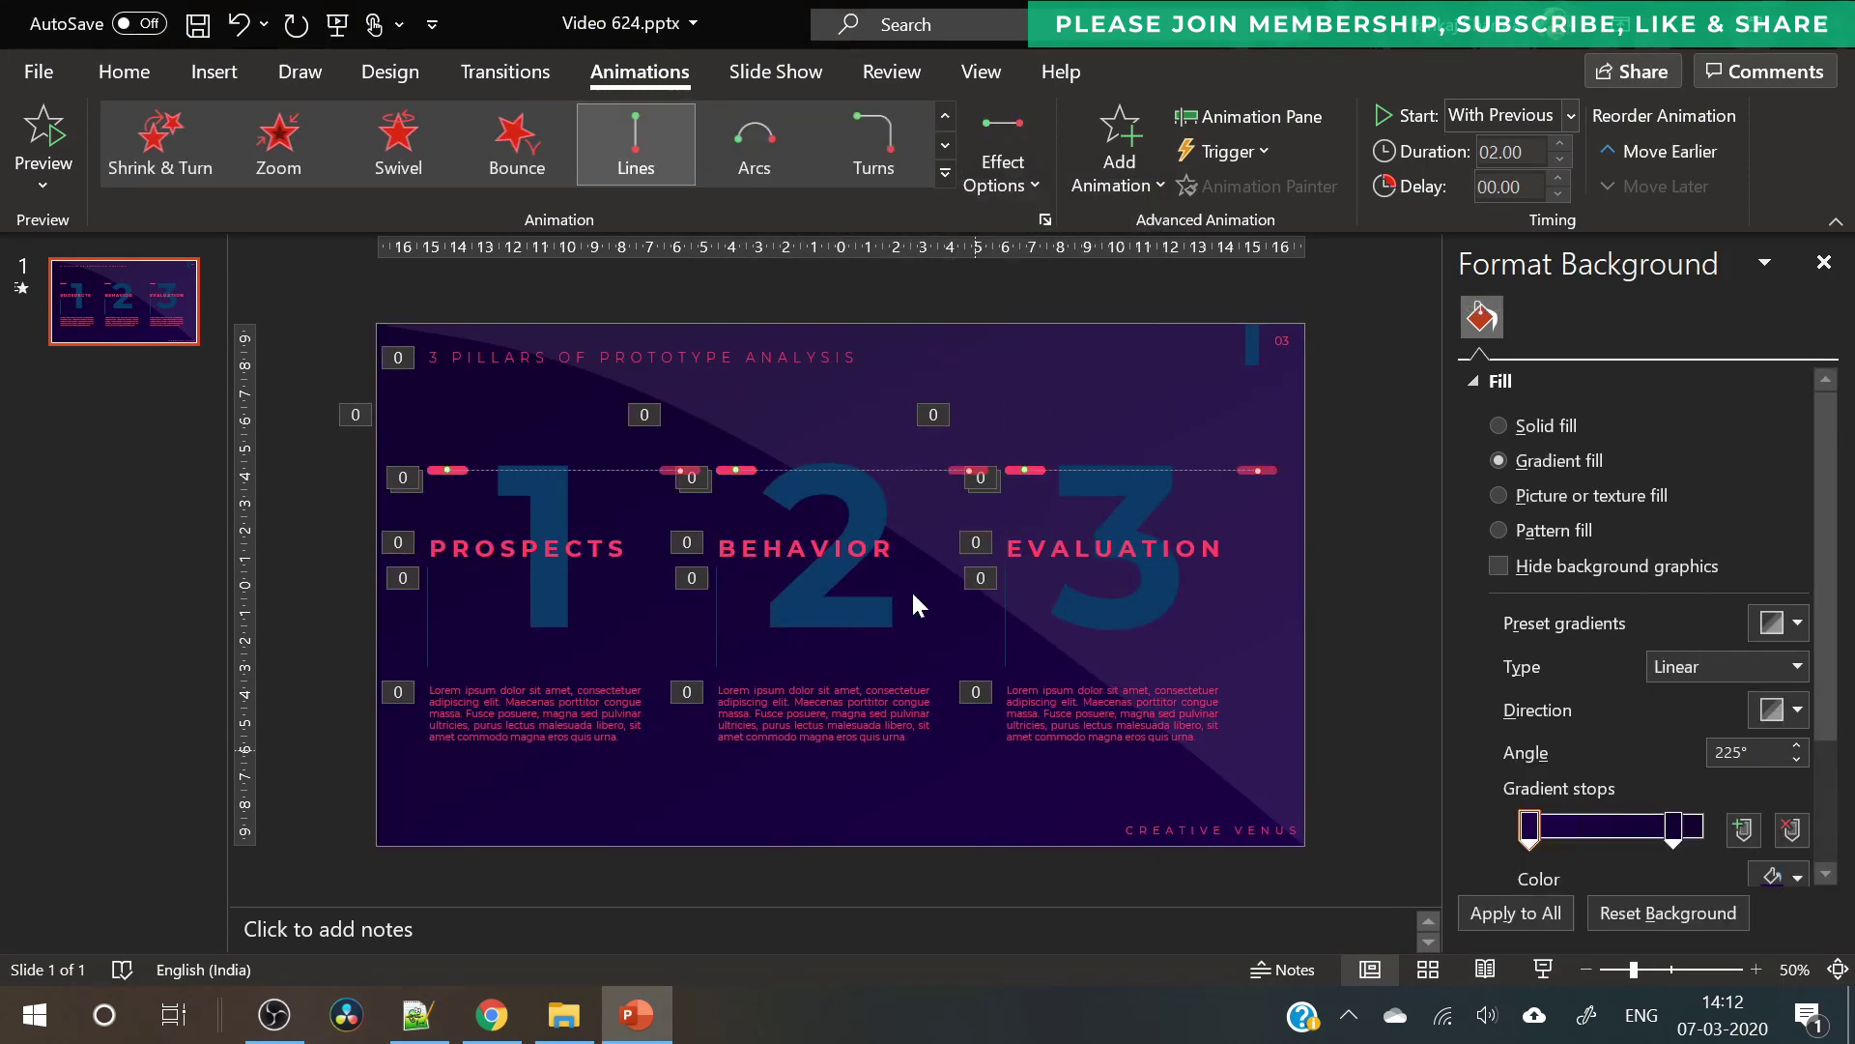
{"action": "left_click", "coordinate": [967, 468]}
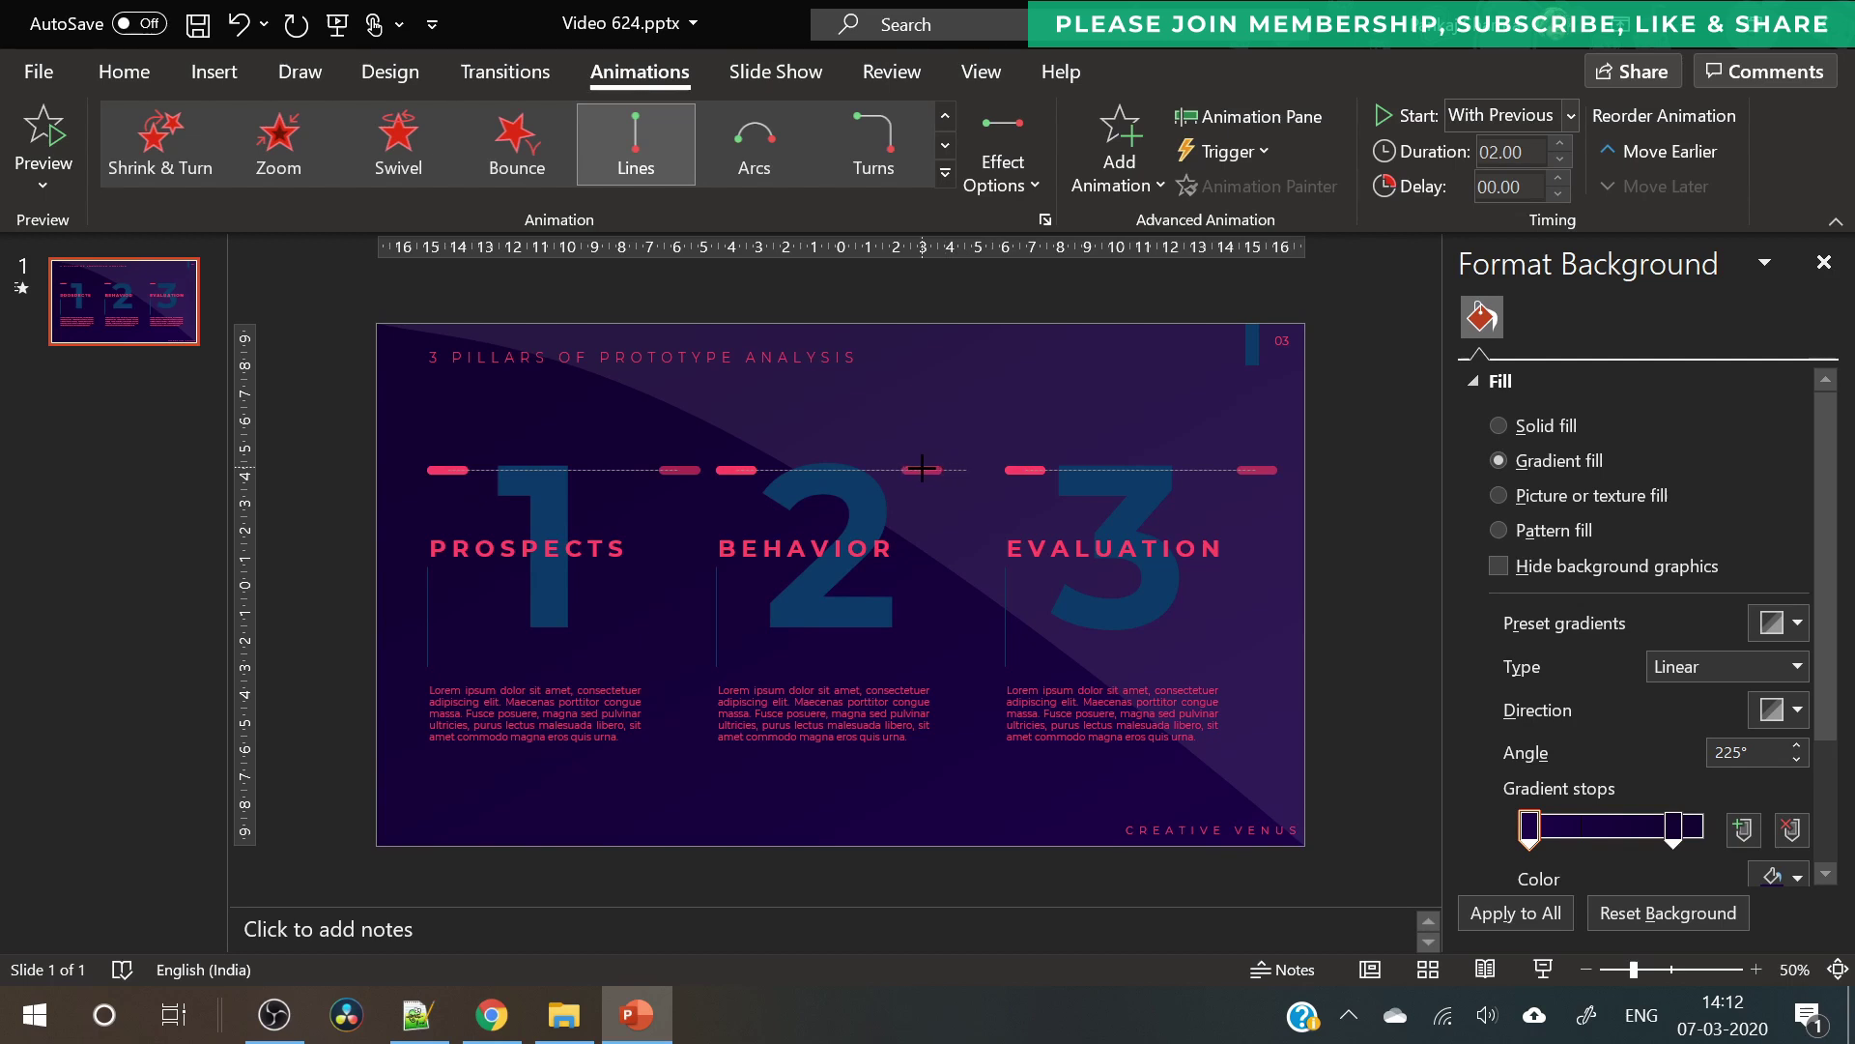
{"action": "left_click", "coordinate": [681, 472]}
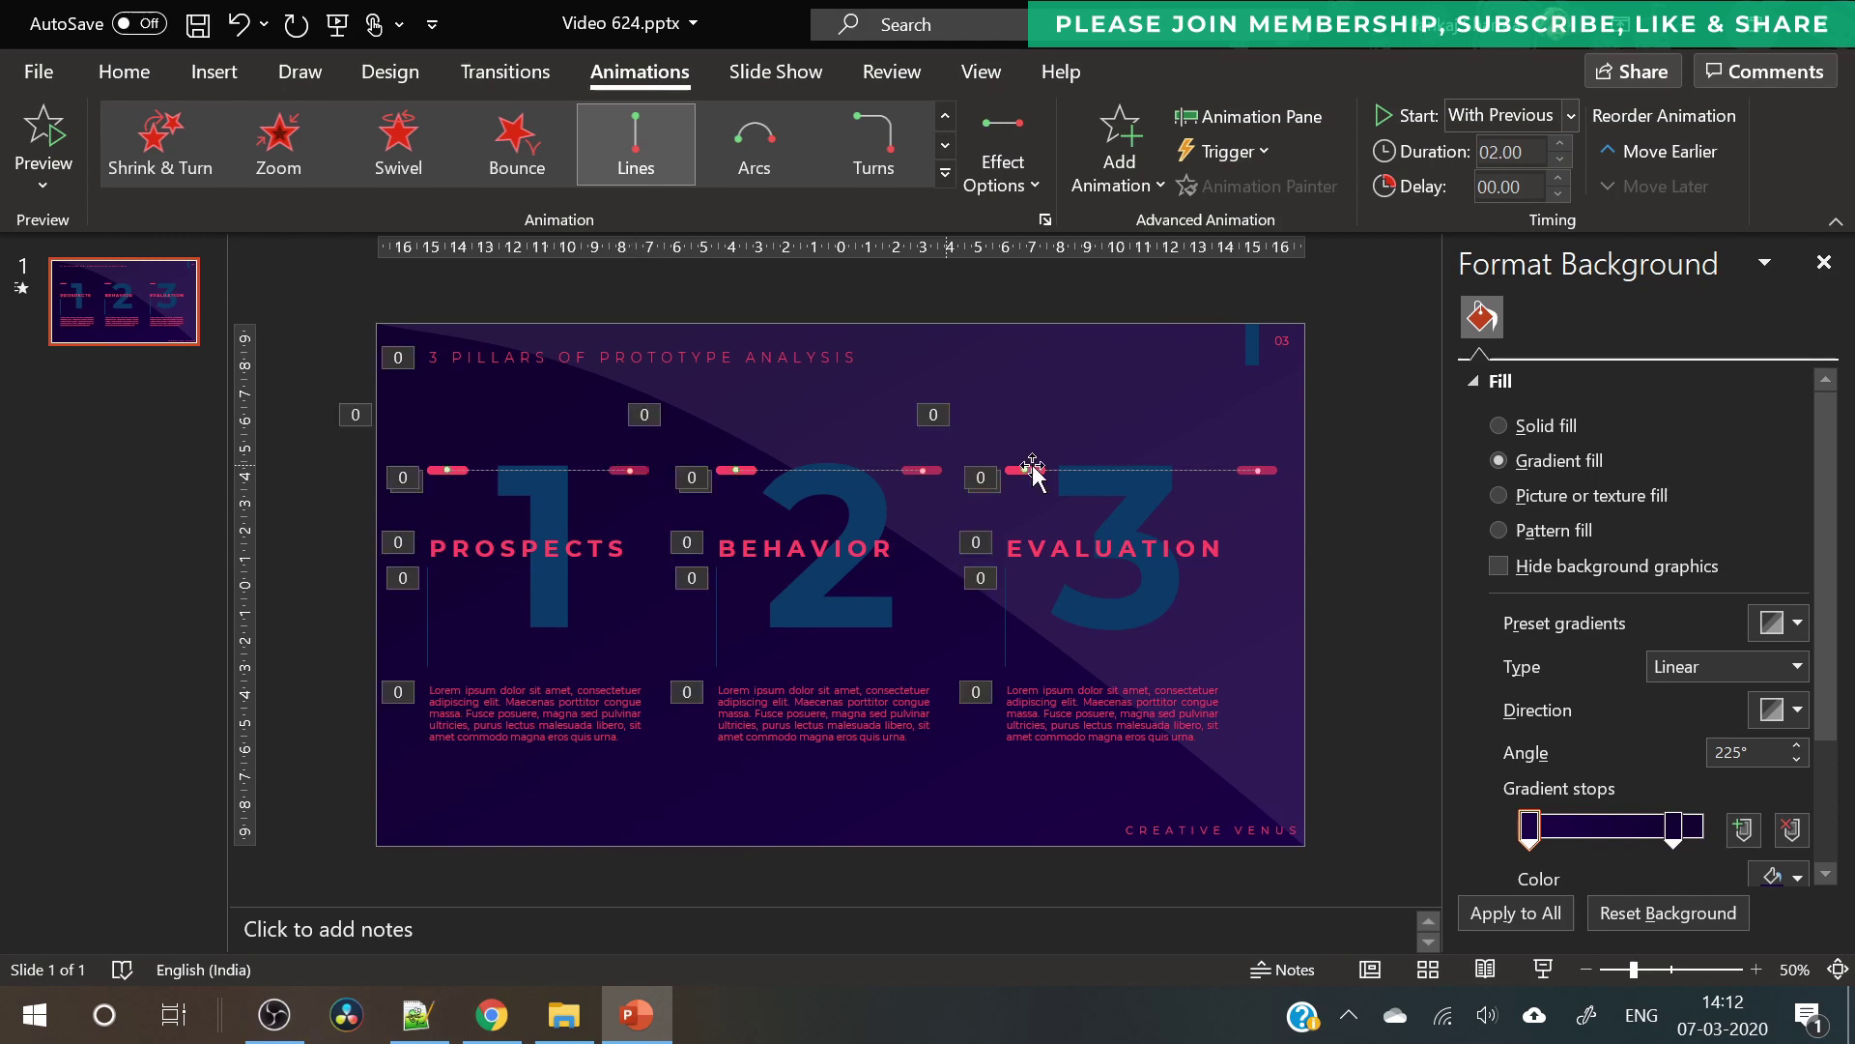
{"action": "left_click_drag", "start_coordinate": [1260, 473], "coordinate": [1217, 474]}
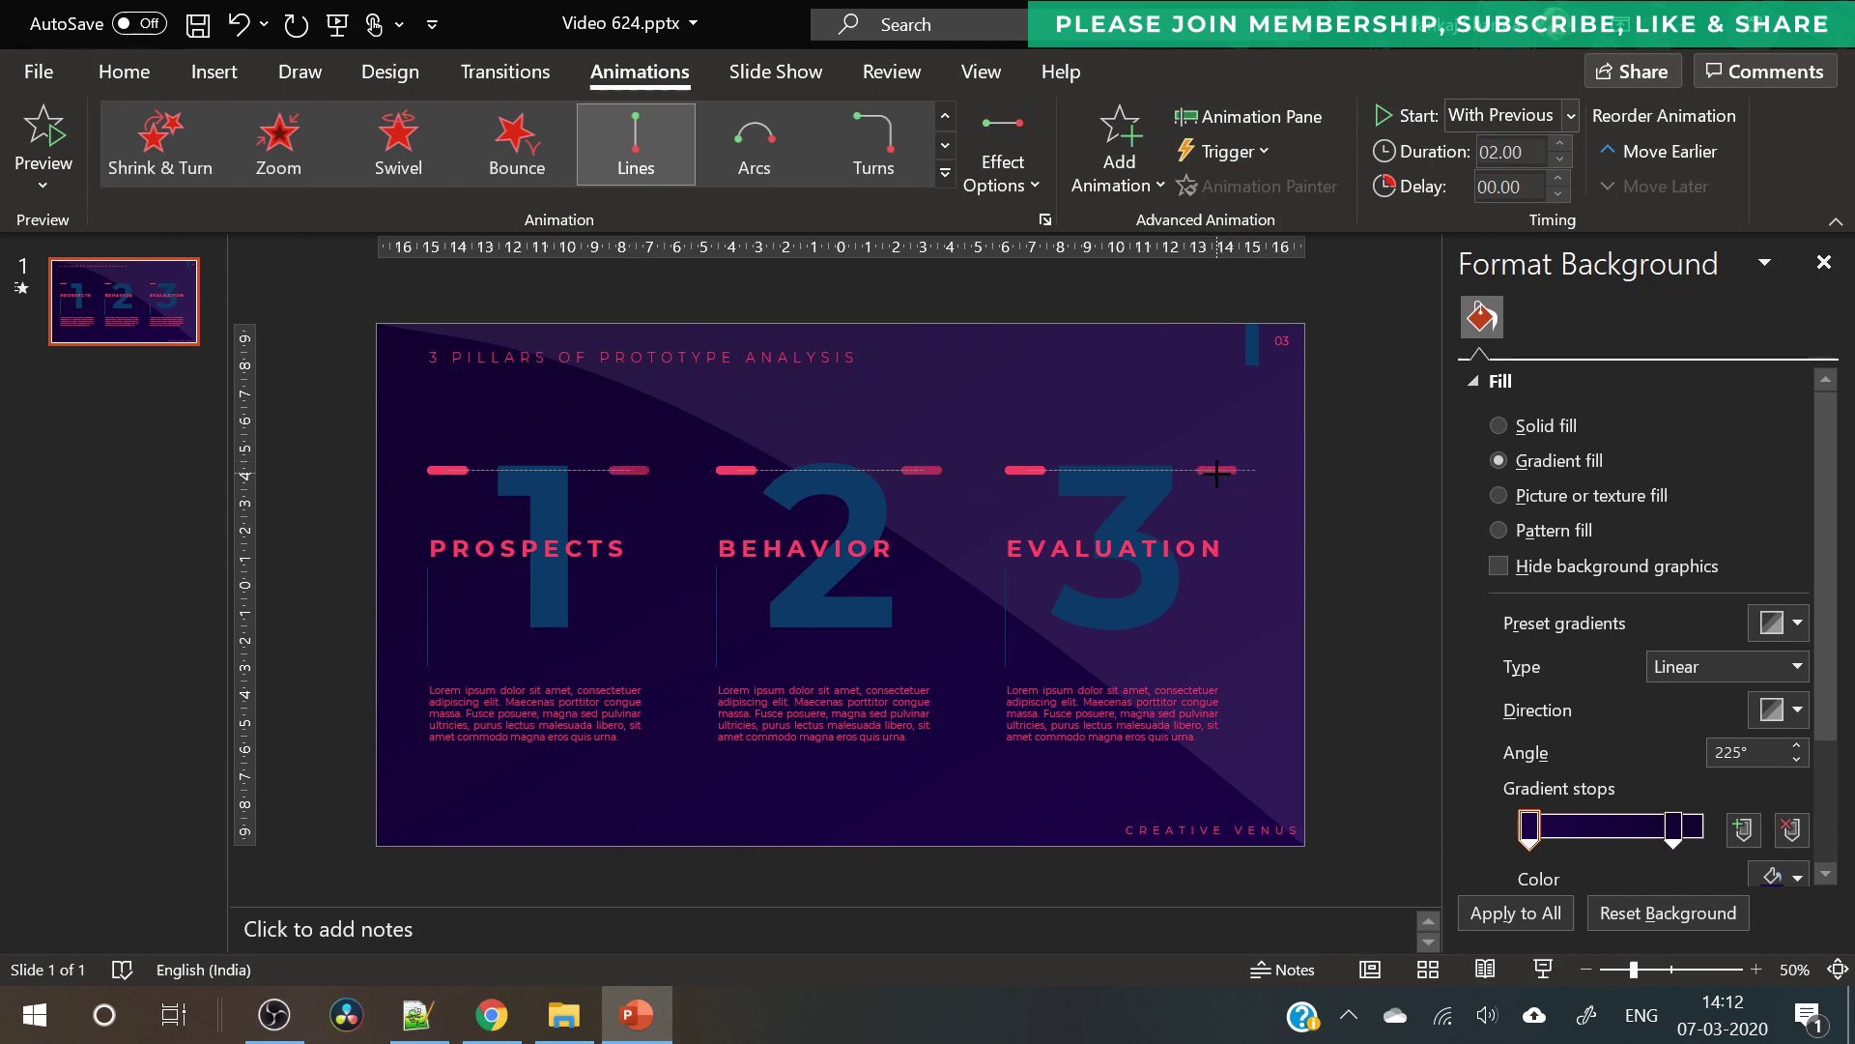
{"action": "left_click", "coordinate": [1349, 599]}
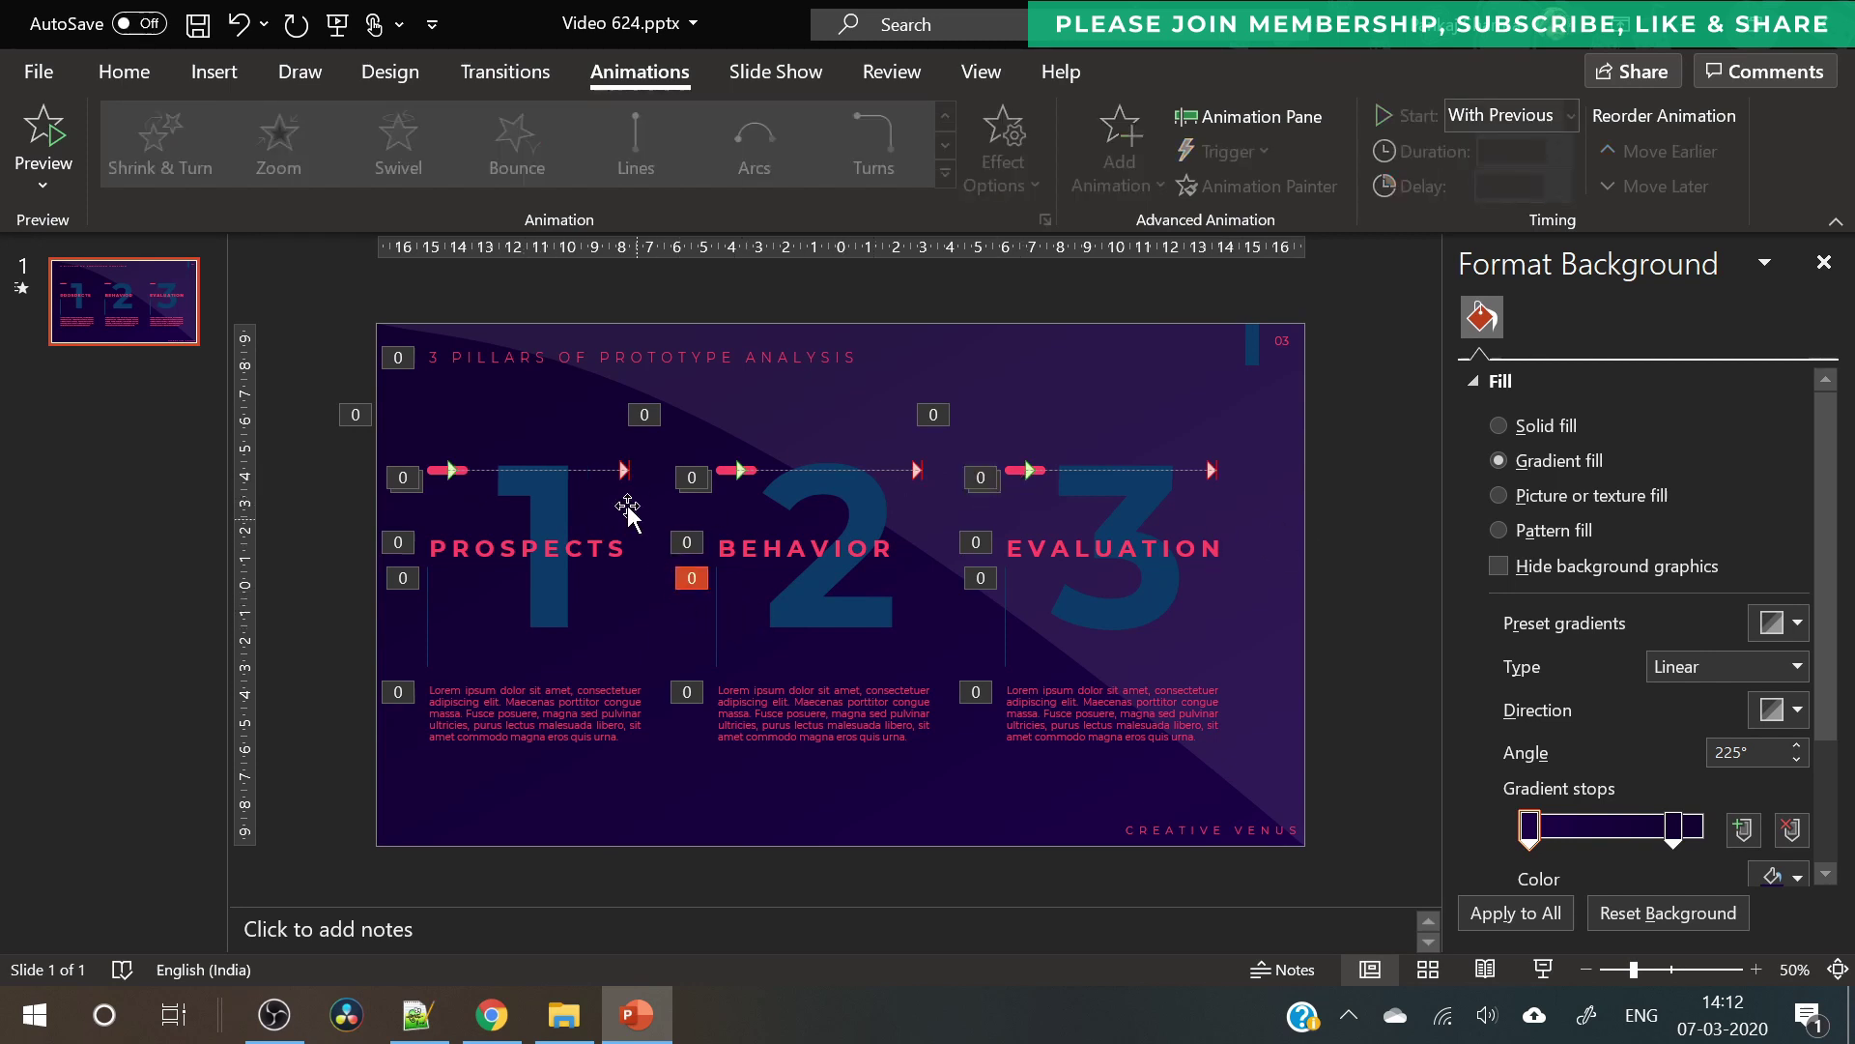
- Open the Animation Pane and select the three dash motion-path animations
{"action": "left_click", "coordinate": [1238, 124]}
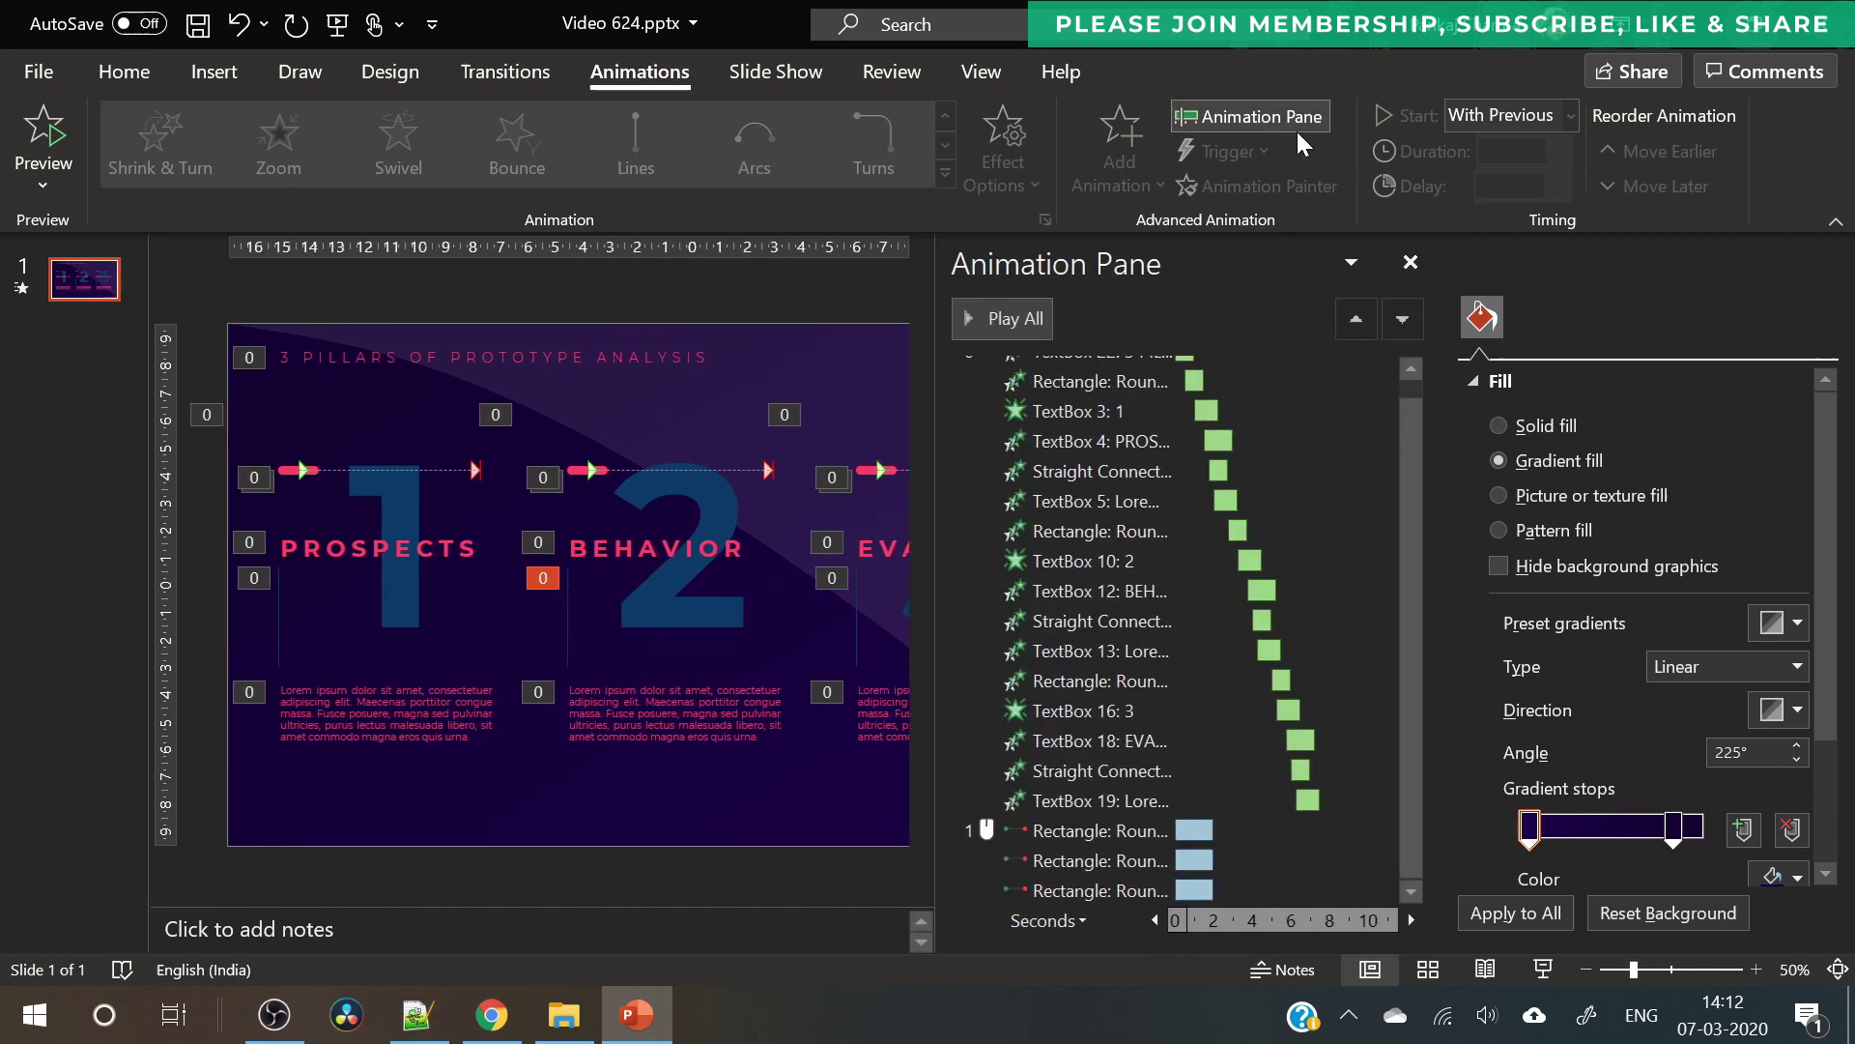
{"action": "left_click", "coordinate": [1081, 831]}
{"action": "left_click", "coordinate": [1092, 890], "text": "shift"}
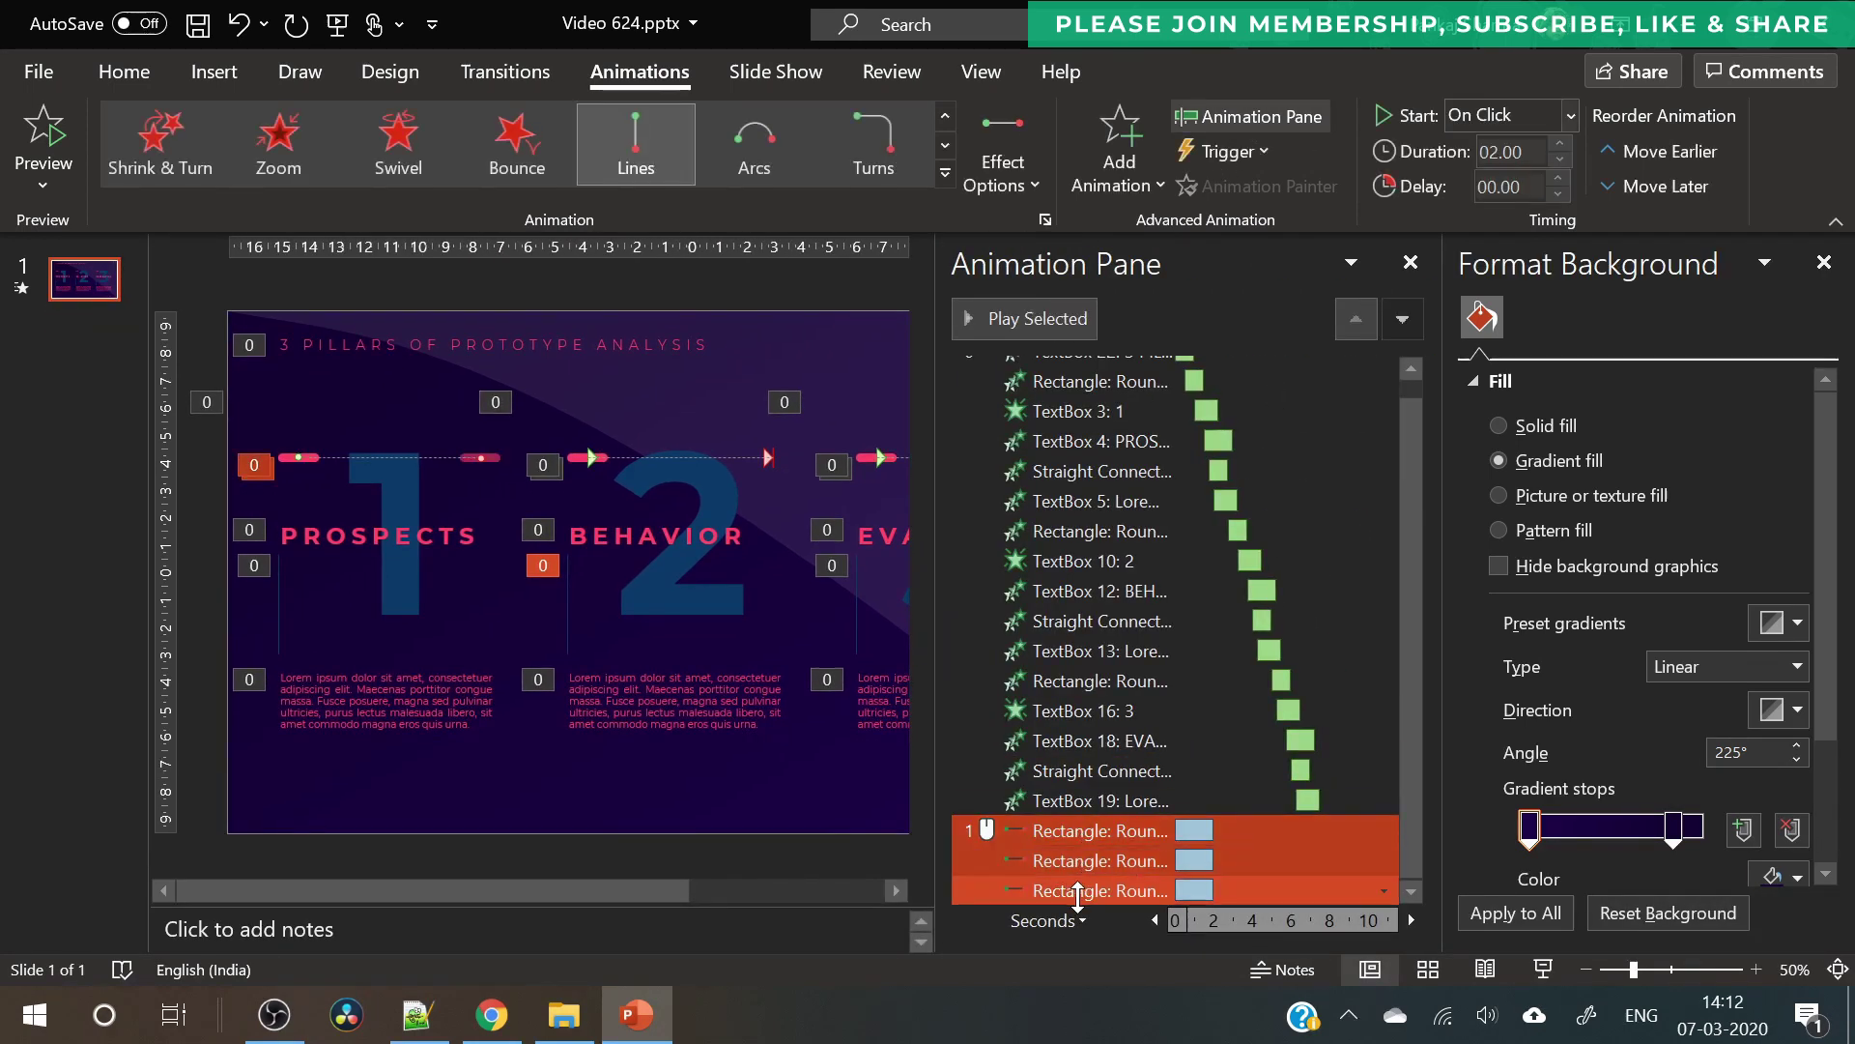
- Set the dash motion paths to start With Previous after a 7.25-second delay
{"action": "left_click", "coordinate": [1532, 114]}
{"action": "left_click", "coordinate": [1532, 184]}
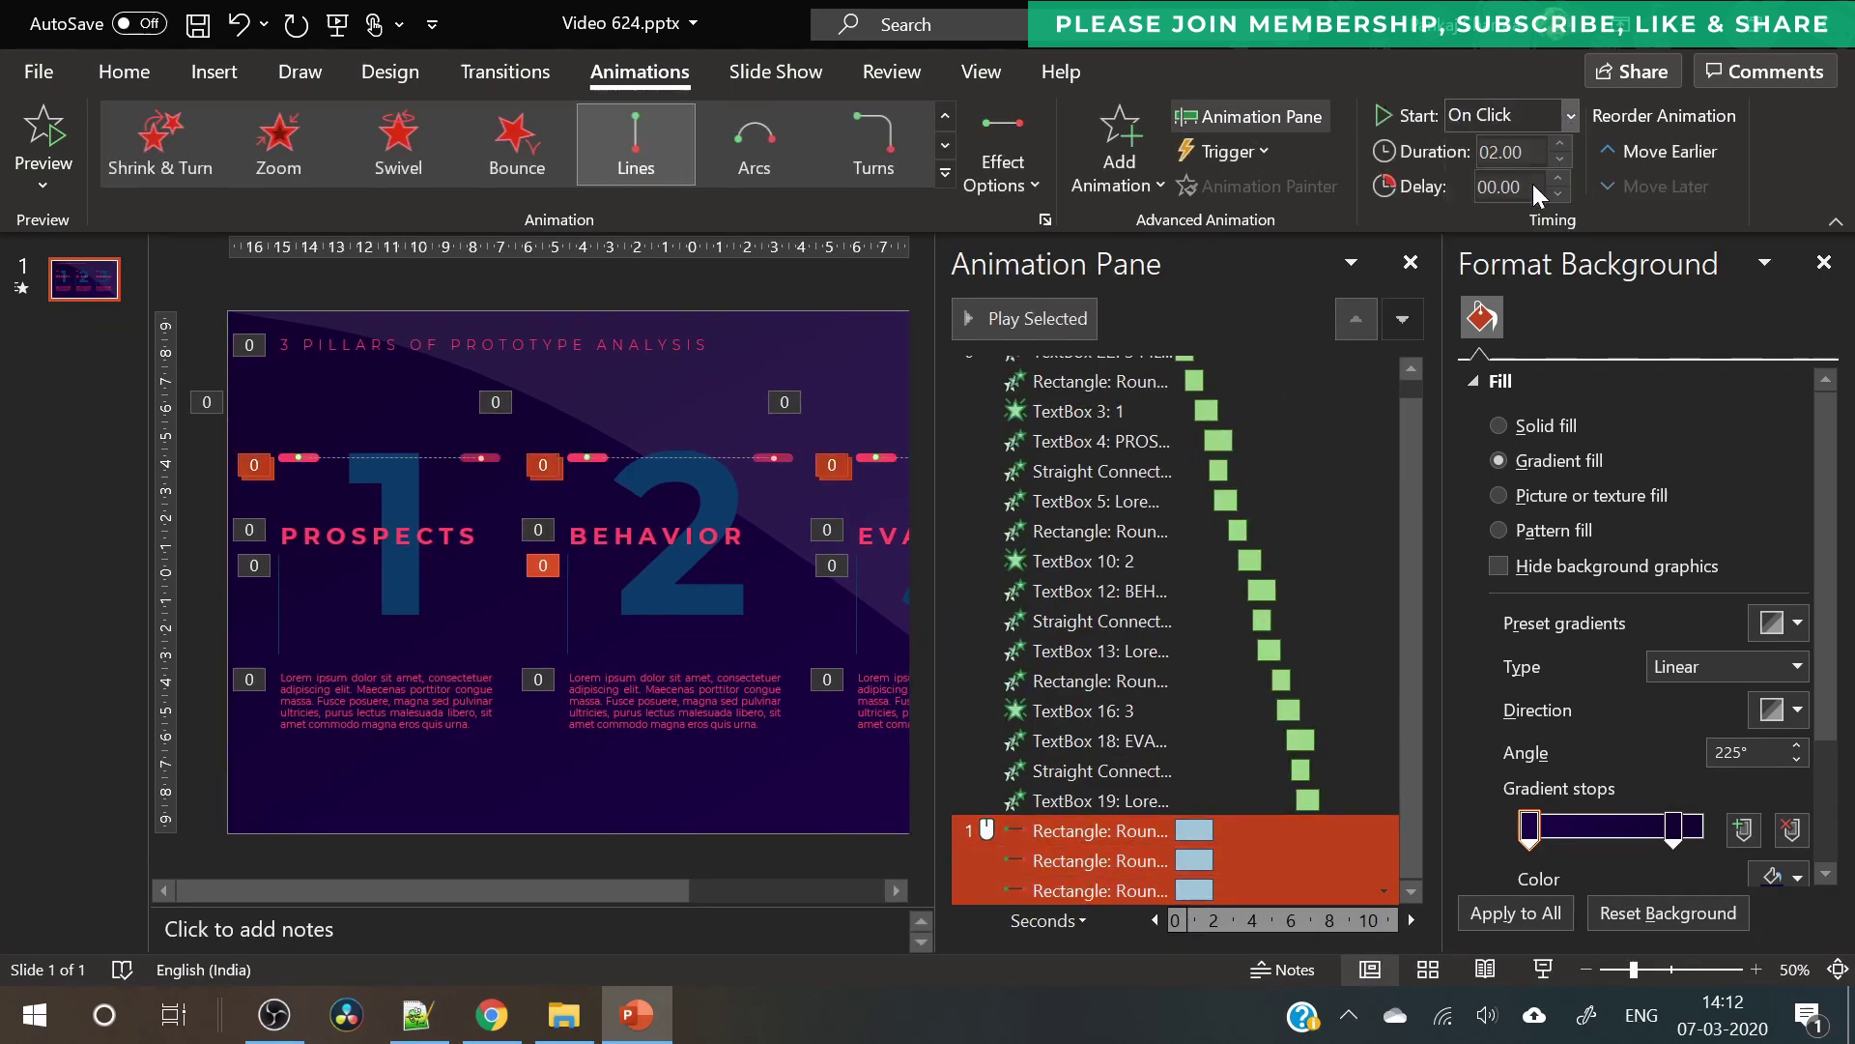
{"action": "left_click", "coordinate": [1557, 177]}
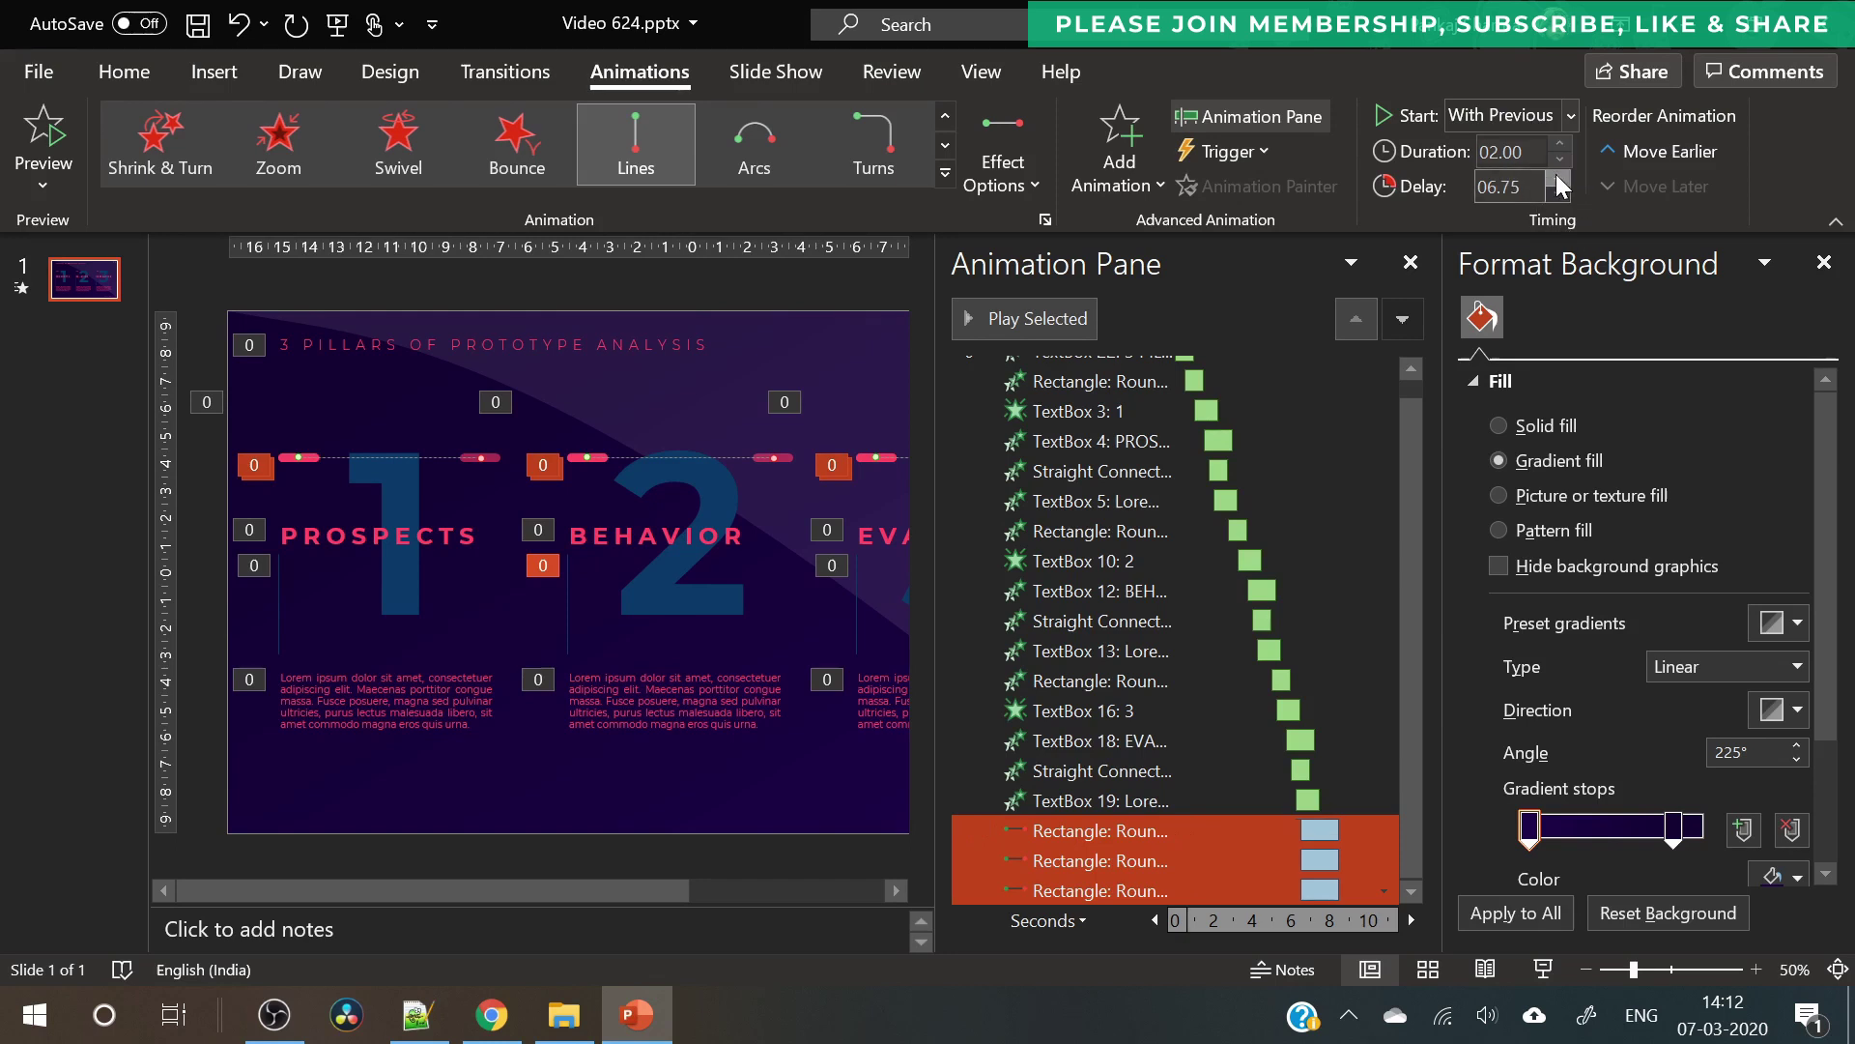
{"action": "left_click", "coordinate": [1557, 177]}
{"action": "left_click", "coordinate": [1556, 177]}
{"action": "left_click", "coordinate": [1557, 177]}
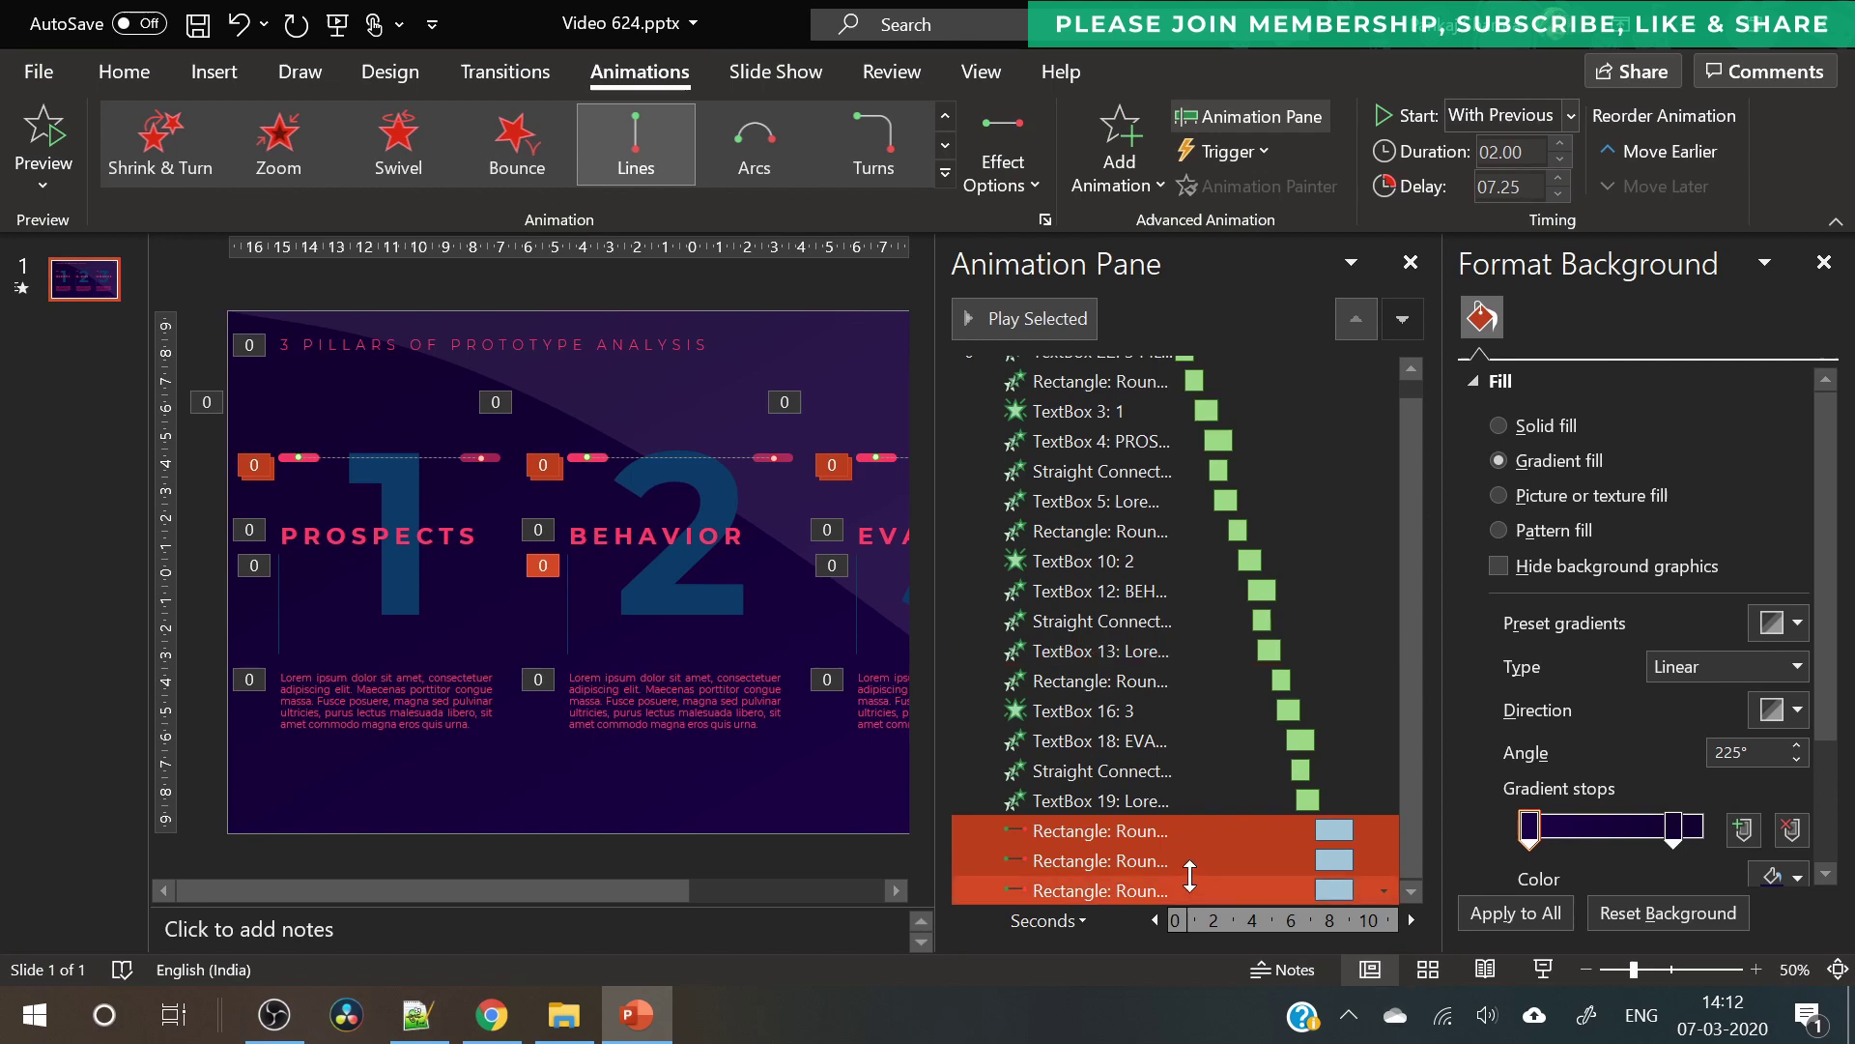
- Turn on Auto-reverse and set a 9-second delay with 5-second duration
{"action": "right_click", "coordinate": [1139, 829]}
{"action": "left_click", "coordinate": [1242, 693]}
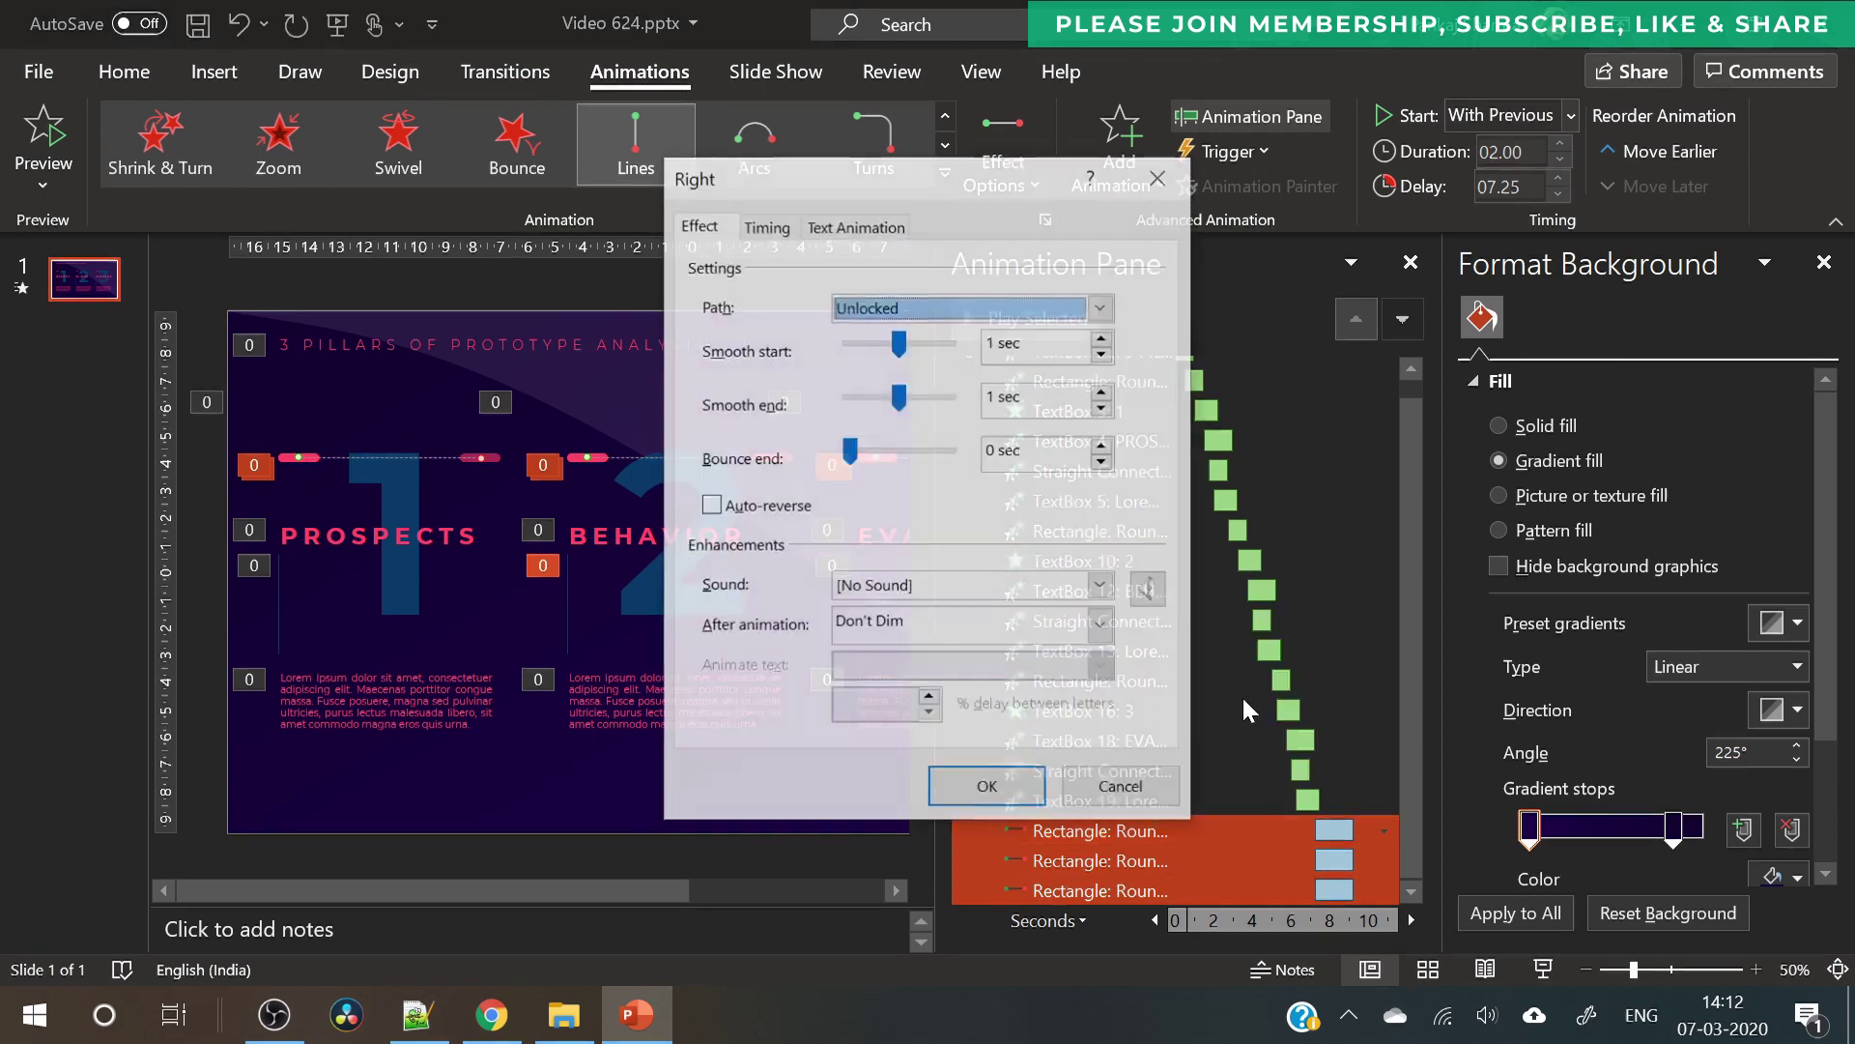
{"action": "left_click", "coordinate": [740, 507]}
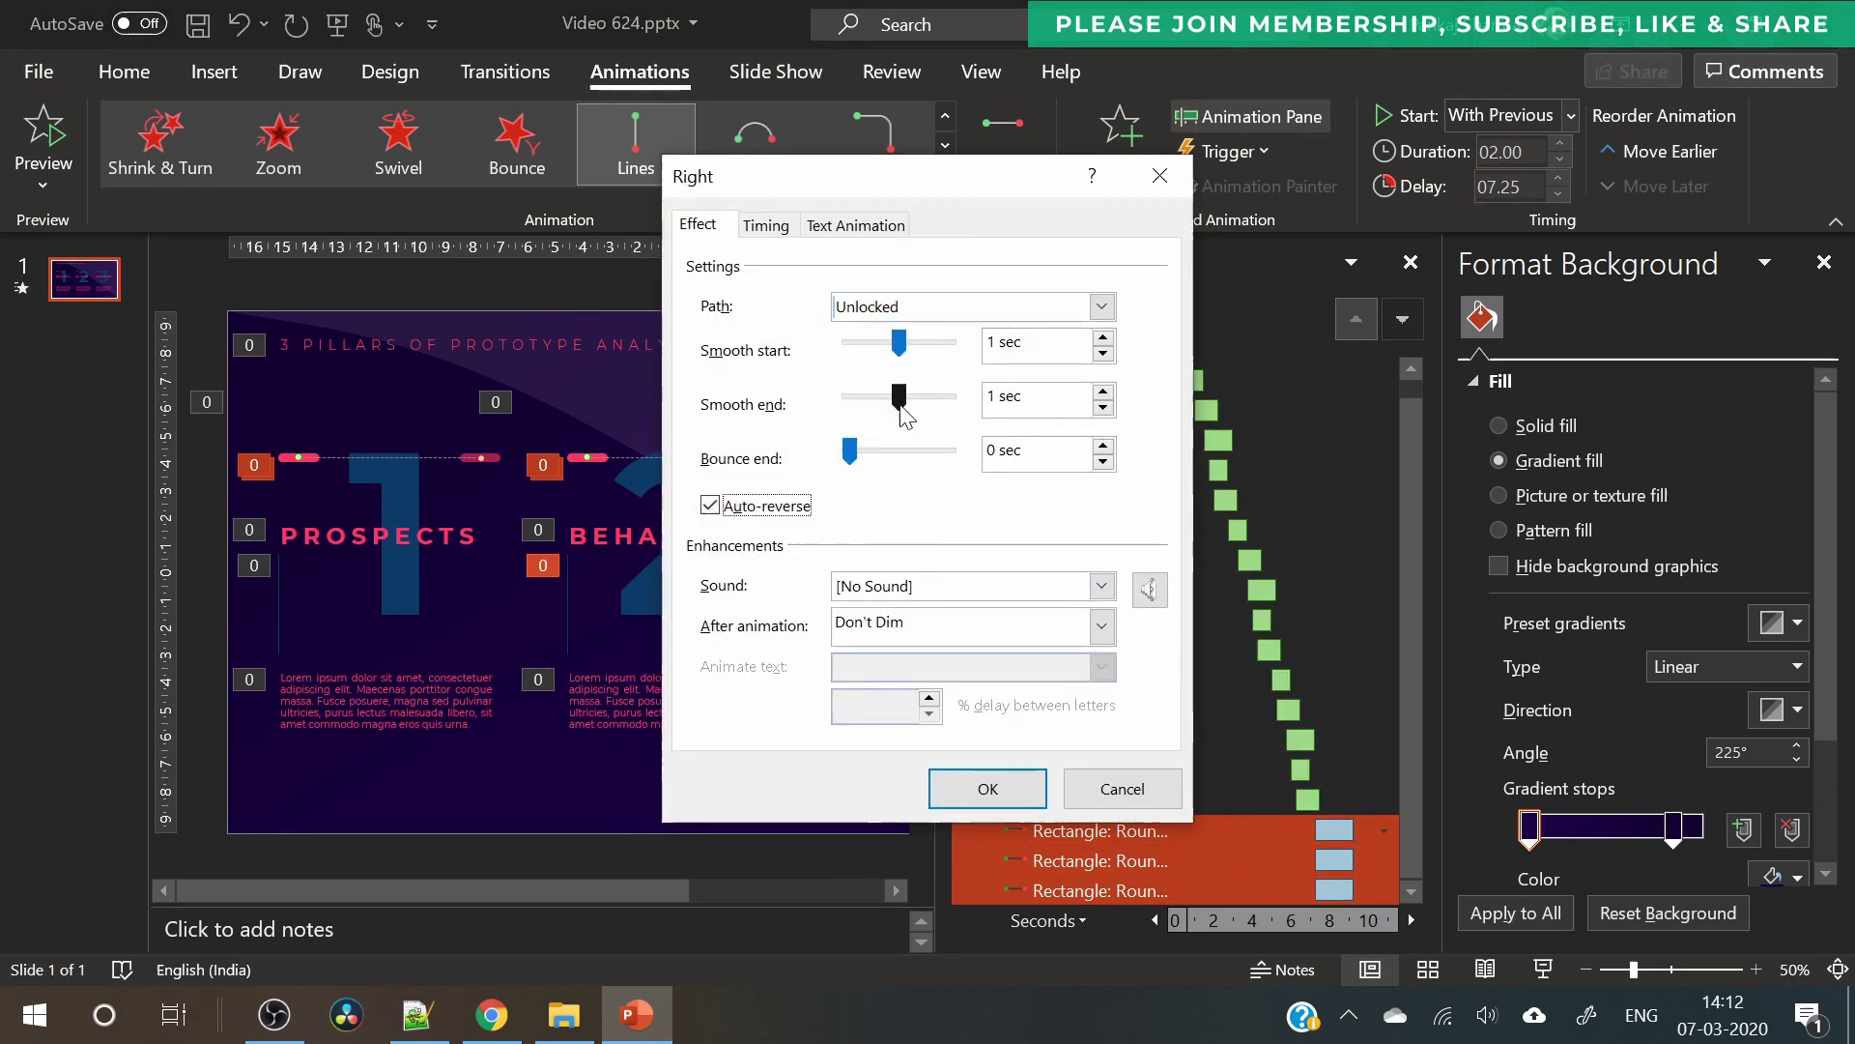
{"action": "left_click", "coordinate": [765, 225]}
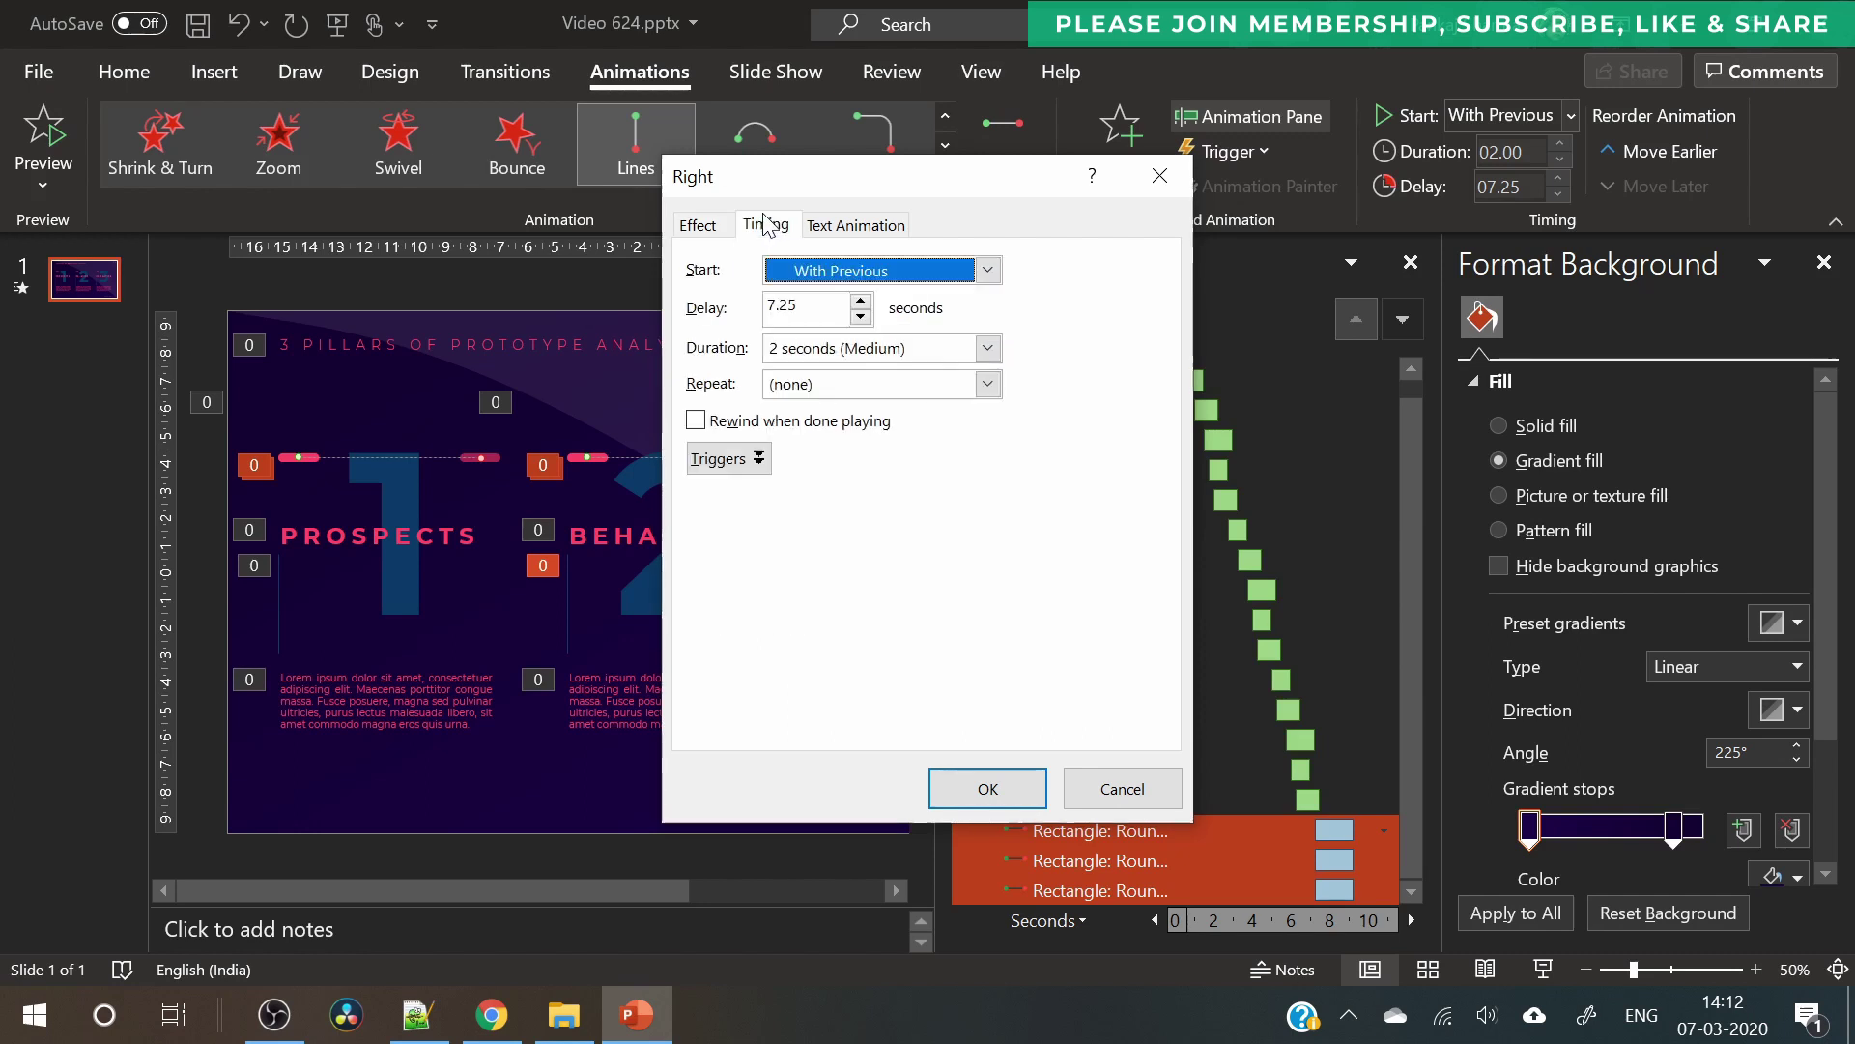
{"action": "left_click", "coordinate": [859, 306]}
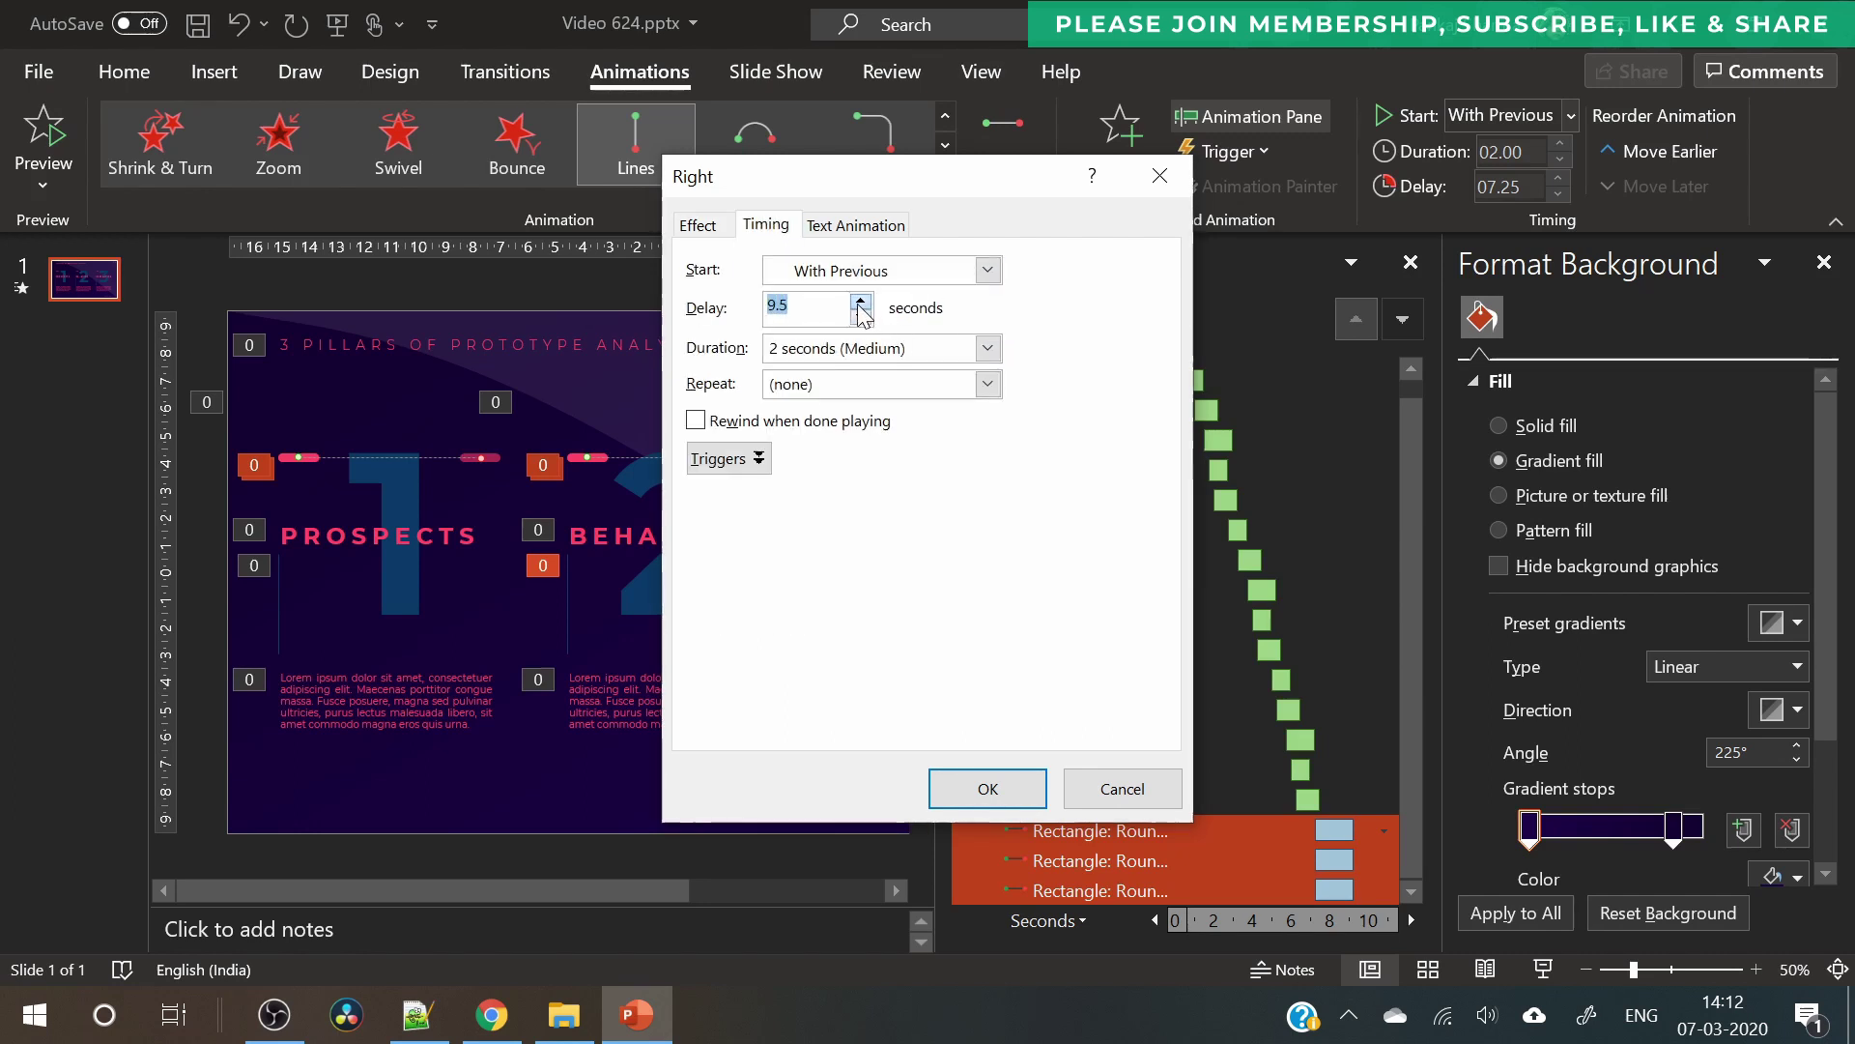
{"action": "left_click", "coordinate": [860, 316]}
{"action": "left_click", "coordinate": [988, 348]}
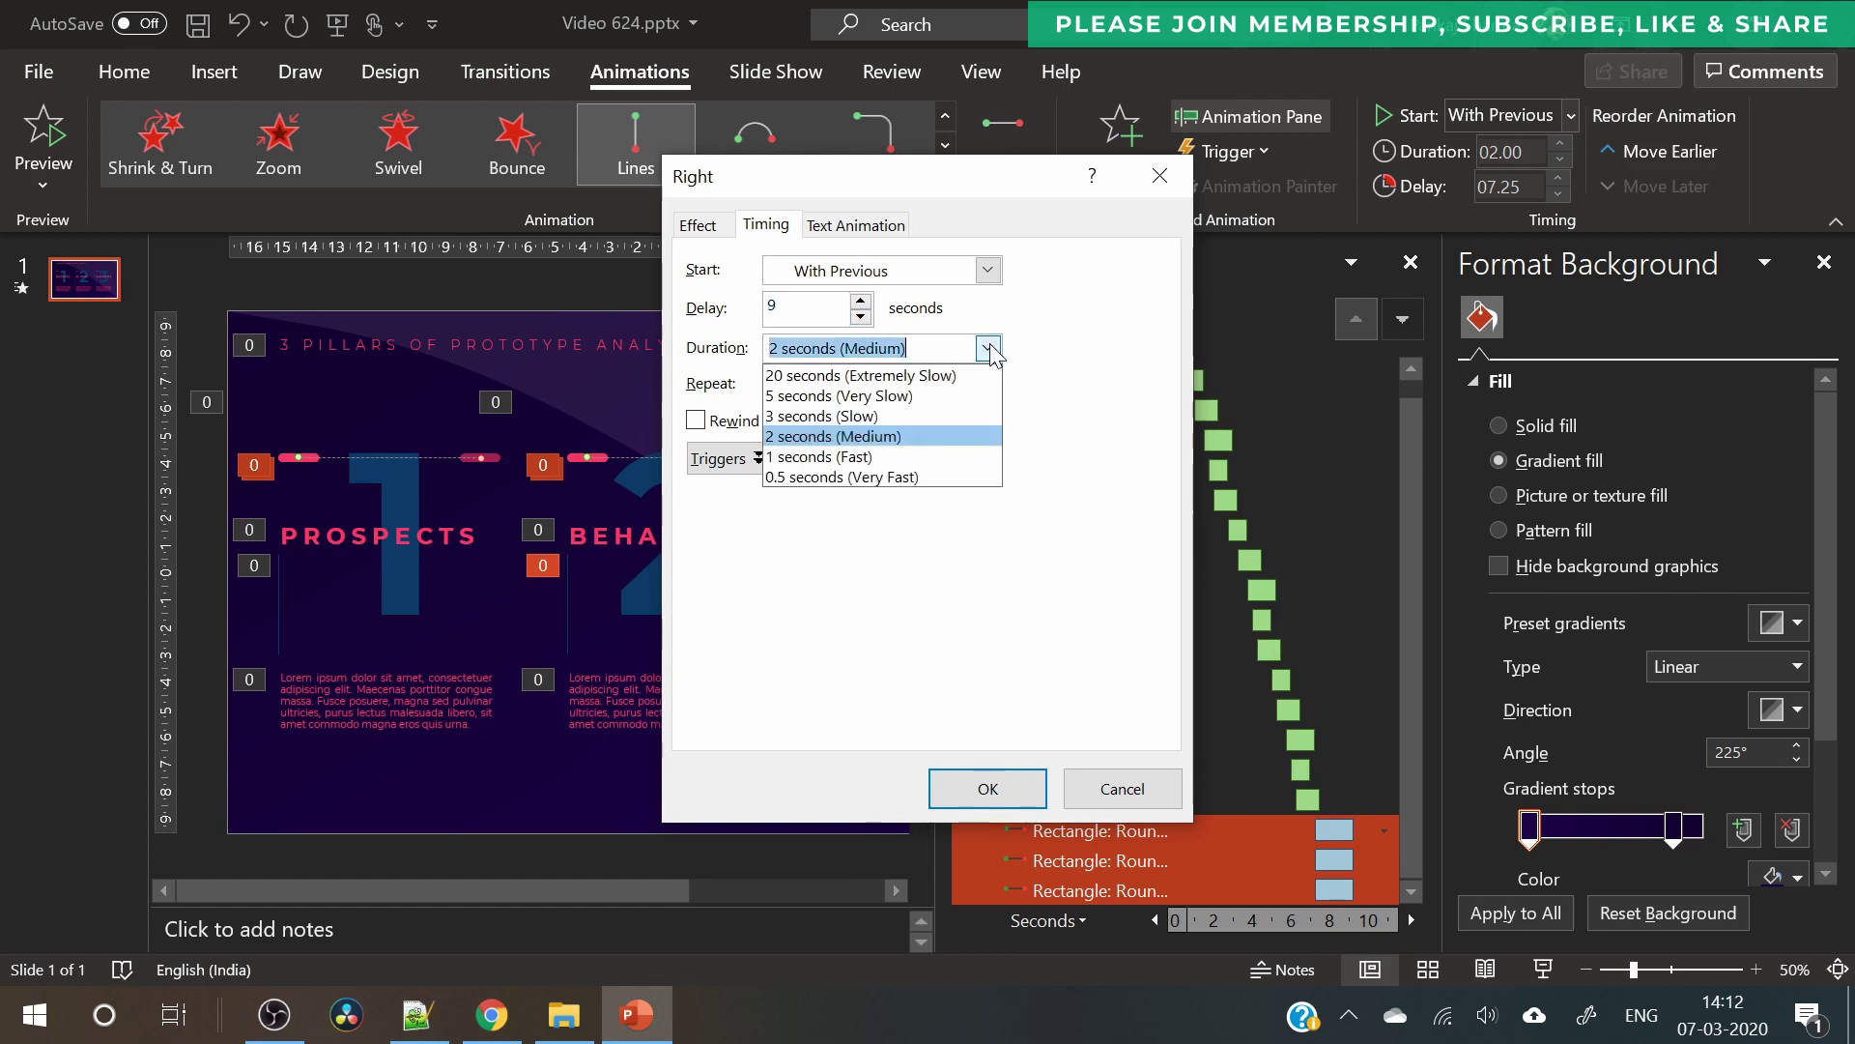
{"action": "left_click", "coordinate": [872, 395]}
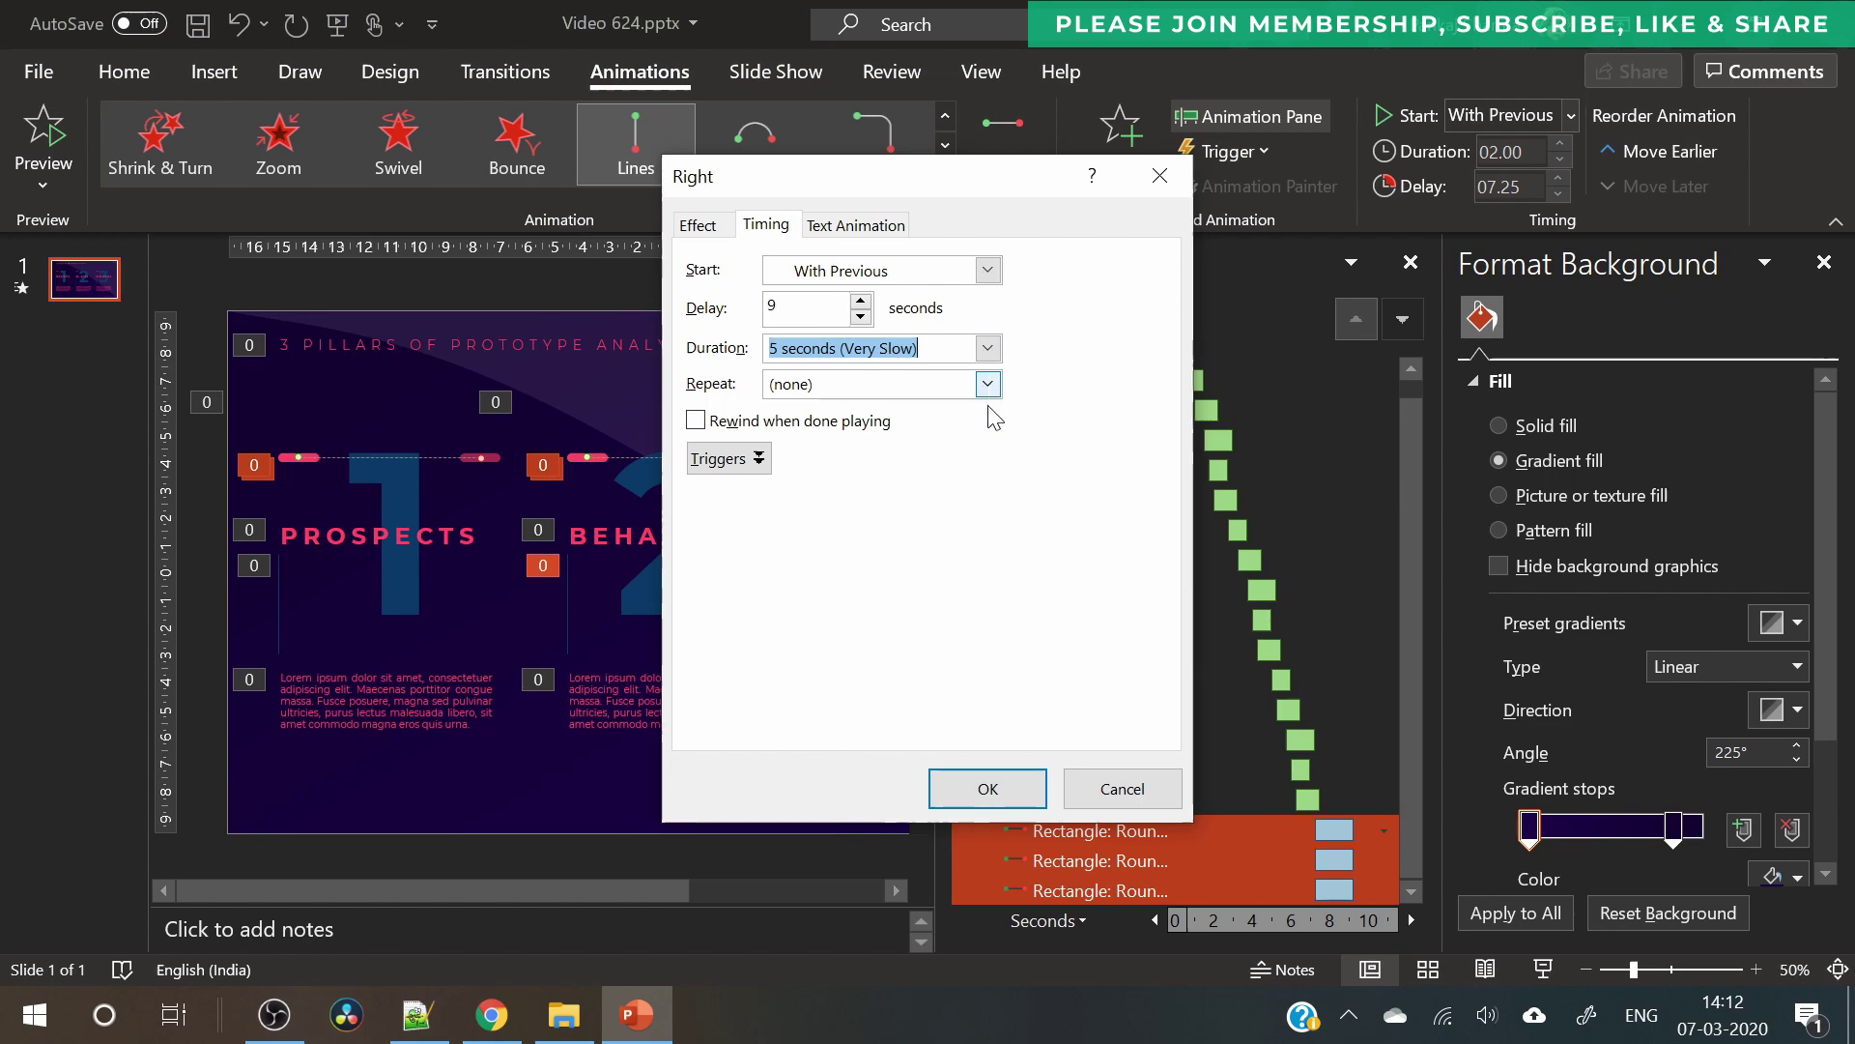
{"action": "left_click", "coordinate": [981, 788]}
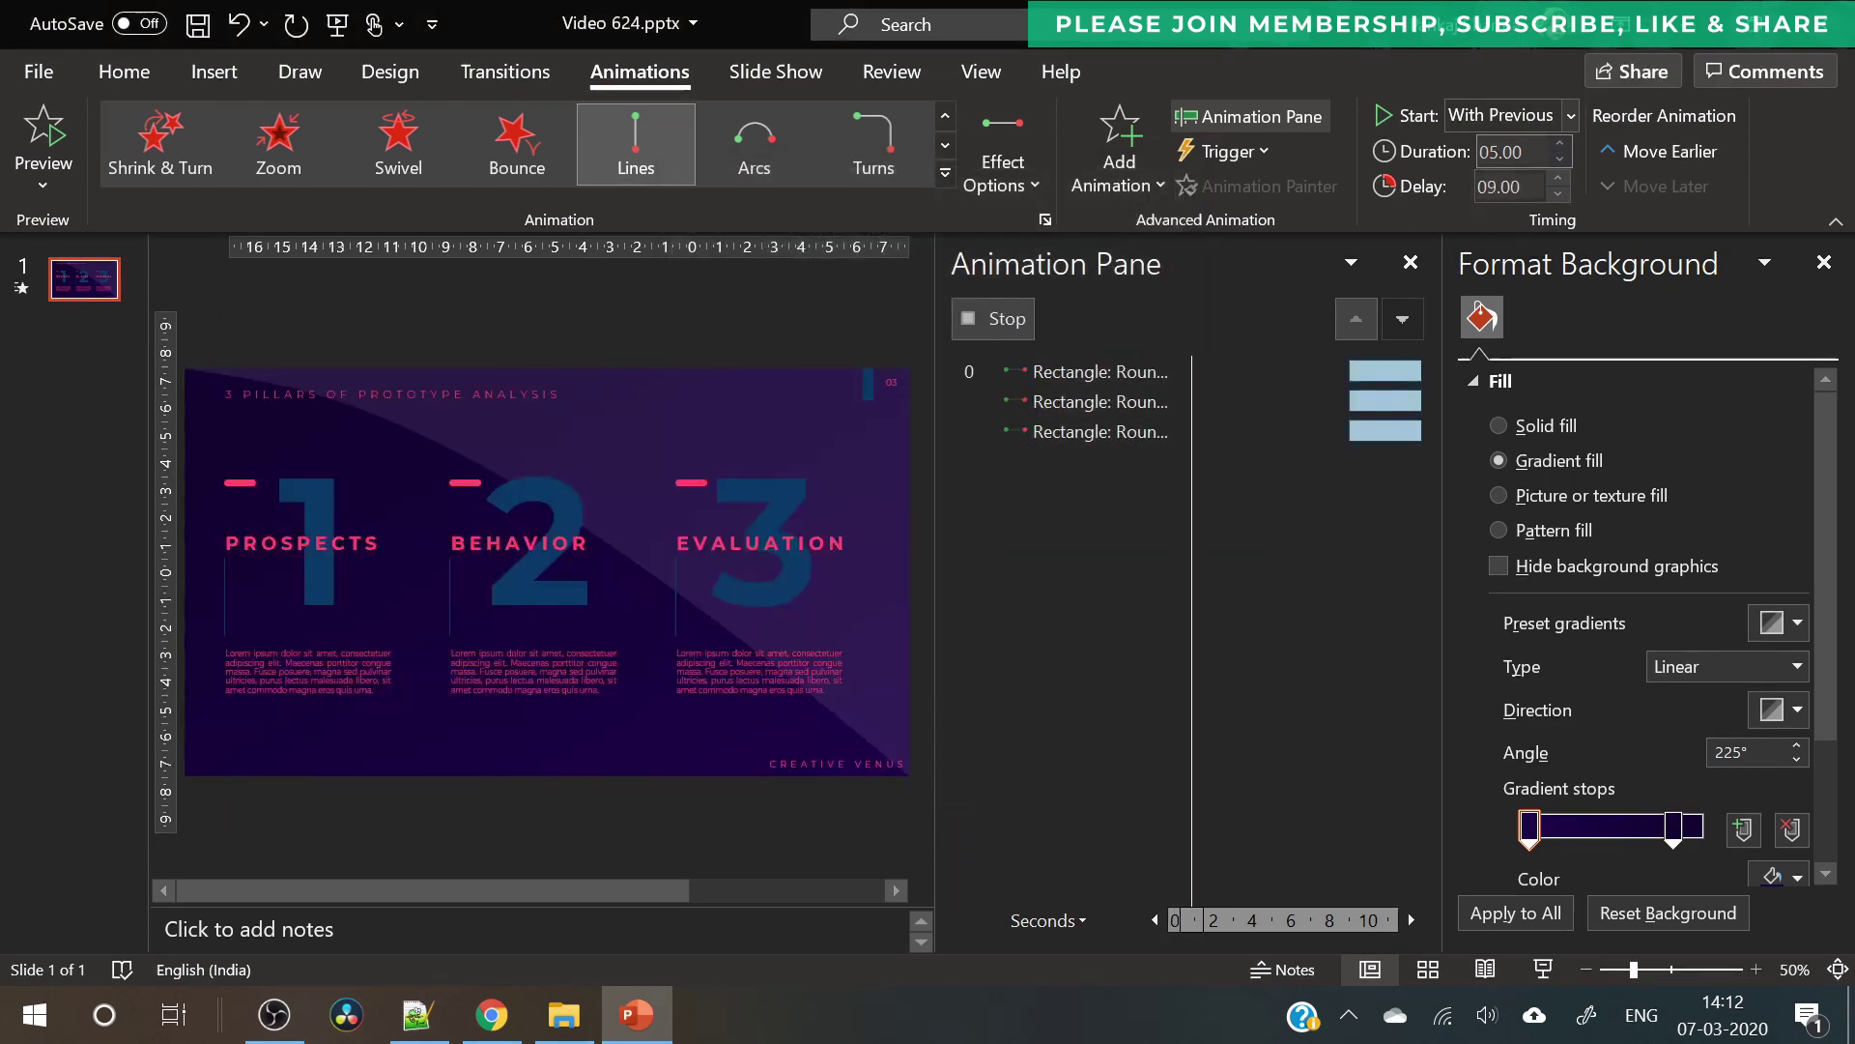
- Lengthen the dash motion paths to 10 seconds and reduce their delay to 7.50 seconds
{"action": "left_click", "coordinate": [1557, 143]}
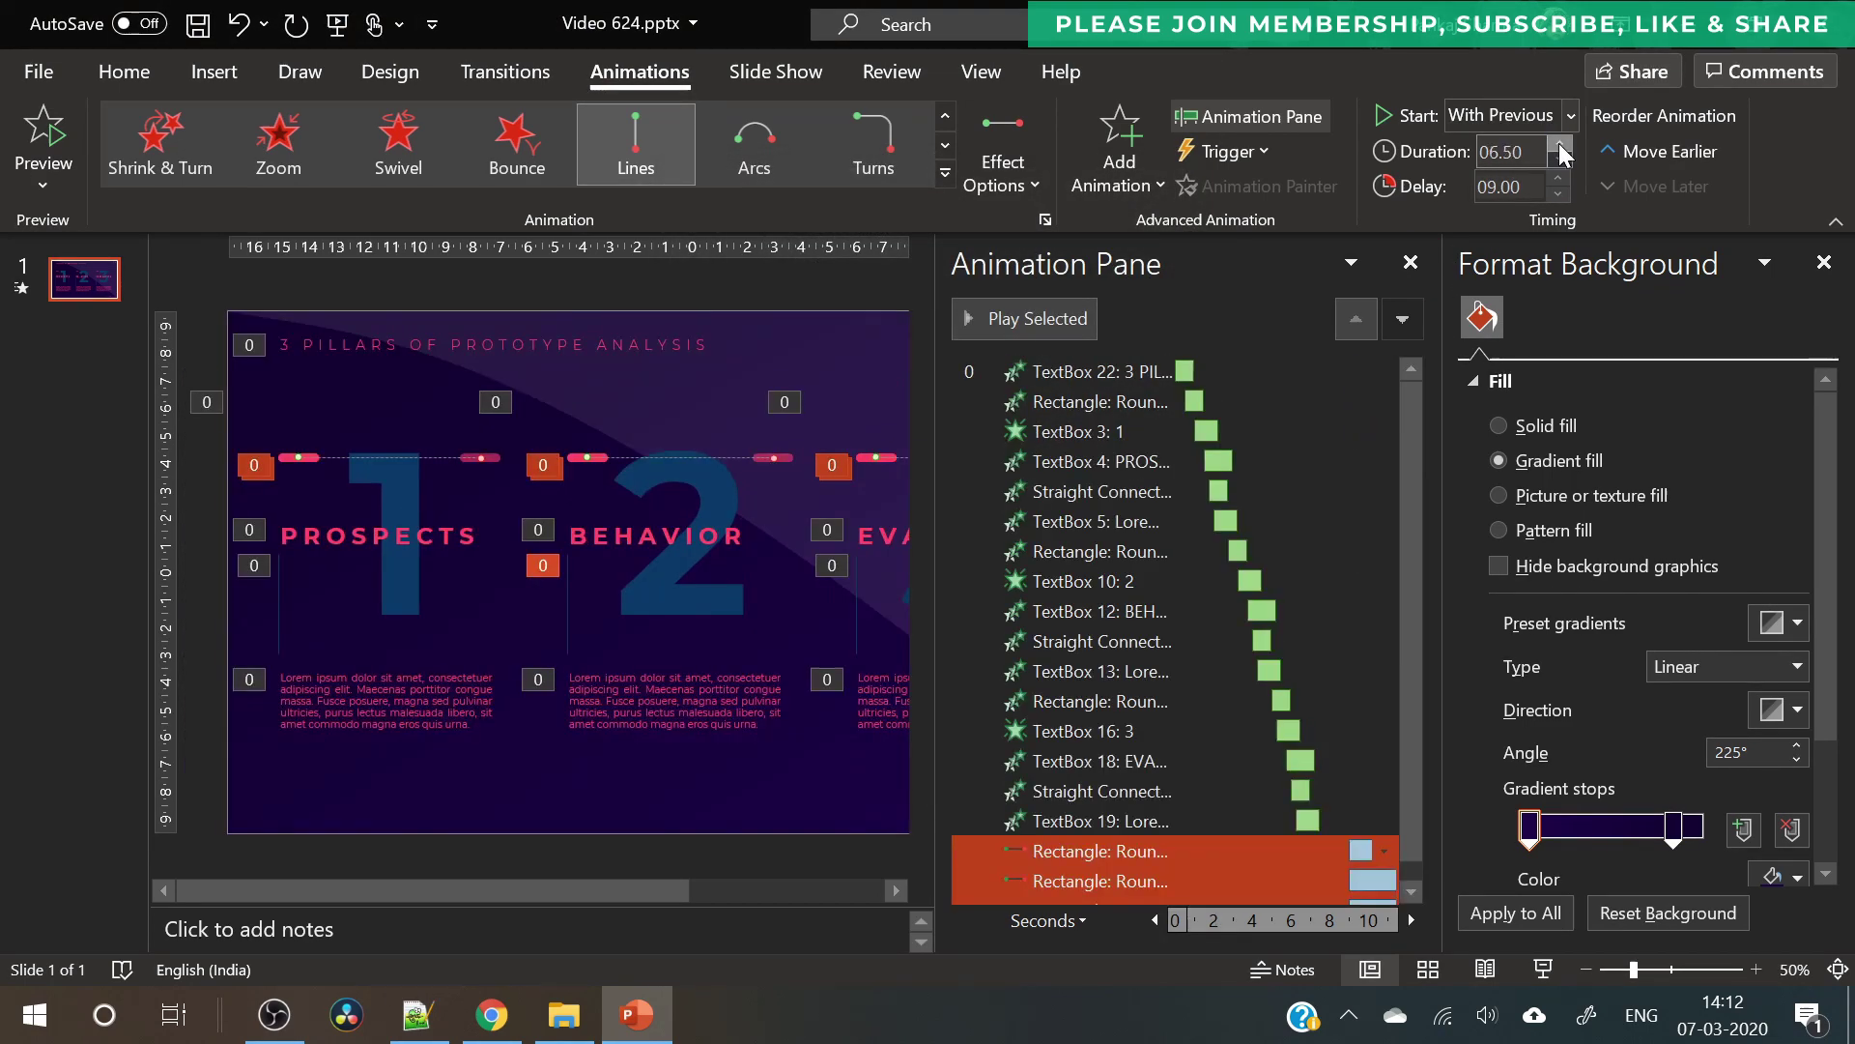
{"action": "left_click", "coordinate": [1558, 143]}
{"action": "left_click", "coordinate": [1558, 143]}
{"action": "left_click", "coordinate": [1558, 143]}
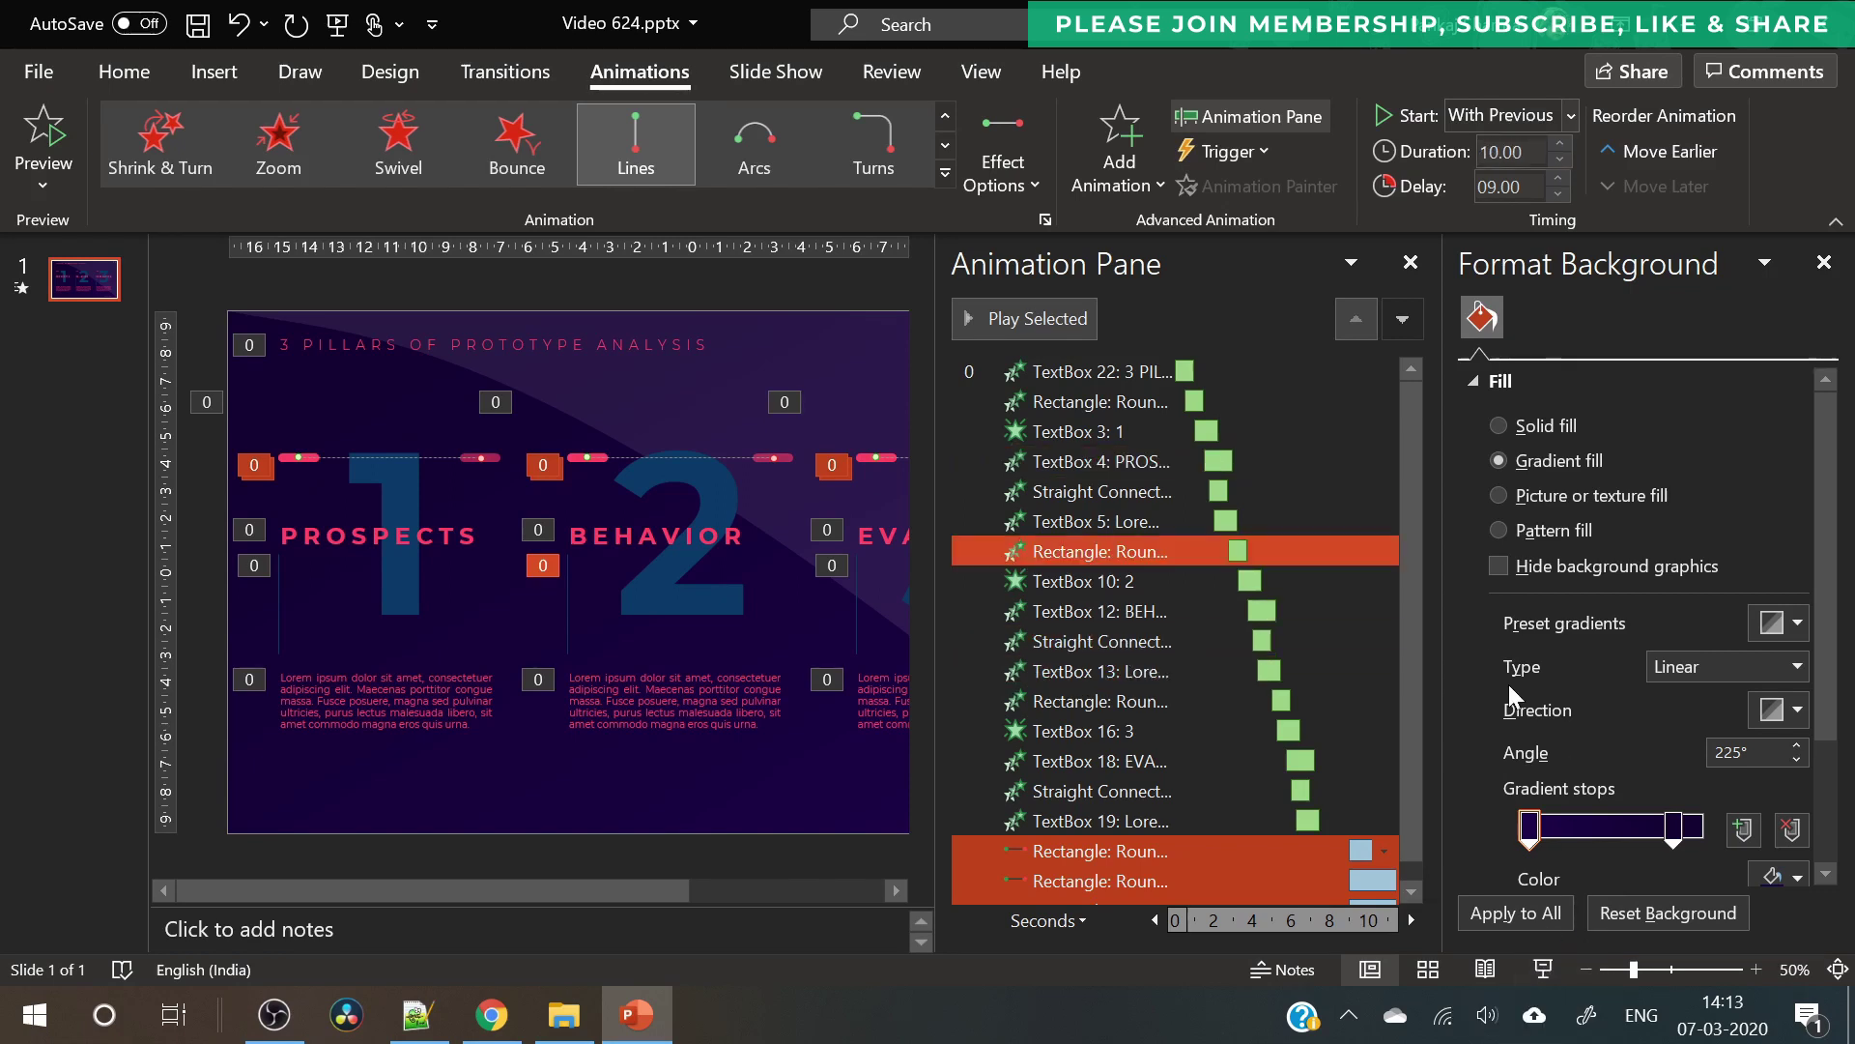
{"action": "left_click", "coordinate": [1557, 194]}
{"action": "left_click", "coordinate": [1558, 193]}
{"action": "left_click", "coordinate": [1557, 193]}
{"action": "left_click", "coordinate": [1557, 192]}
{"action": "left_click", "coordinate": [1557, 192]}
{"action": "left_click", "coordinate": [1557, 192]}
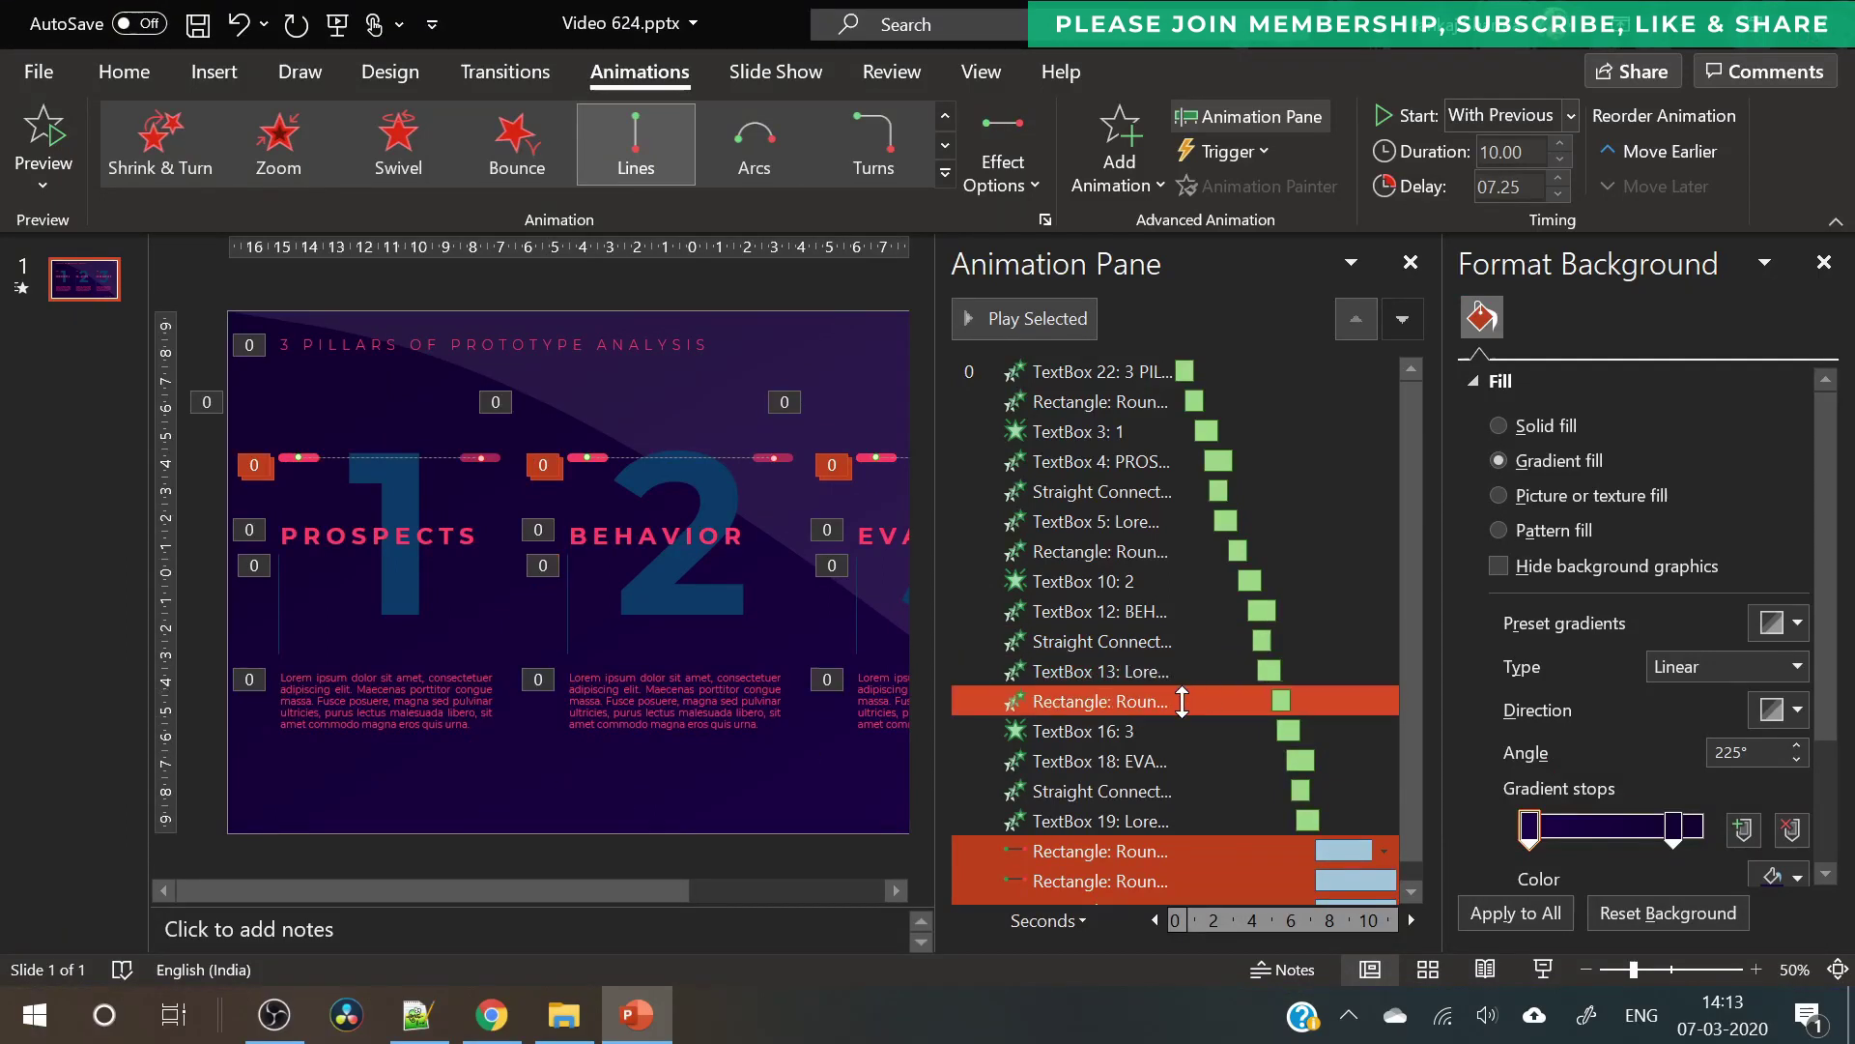
- Raise only the last bar's motion path delay to 7.75 seconds
{"action": "left_click", "coordinate": [1222, 881]}
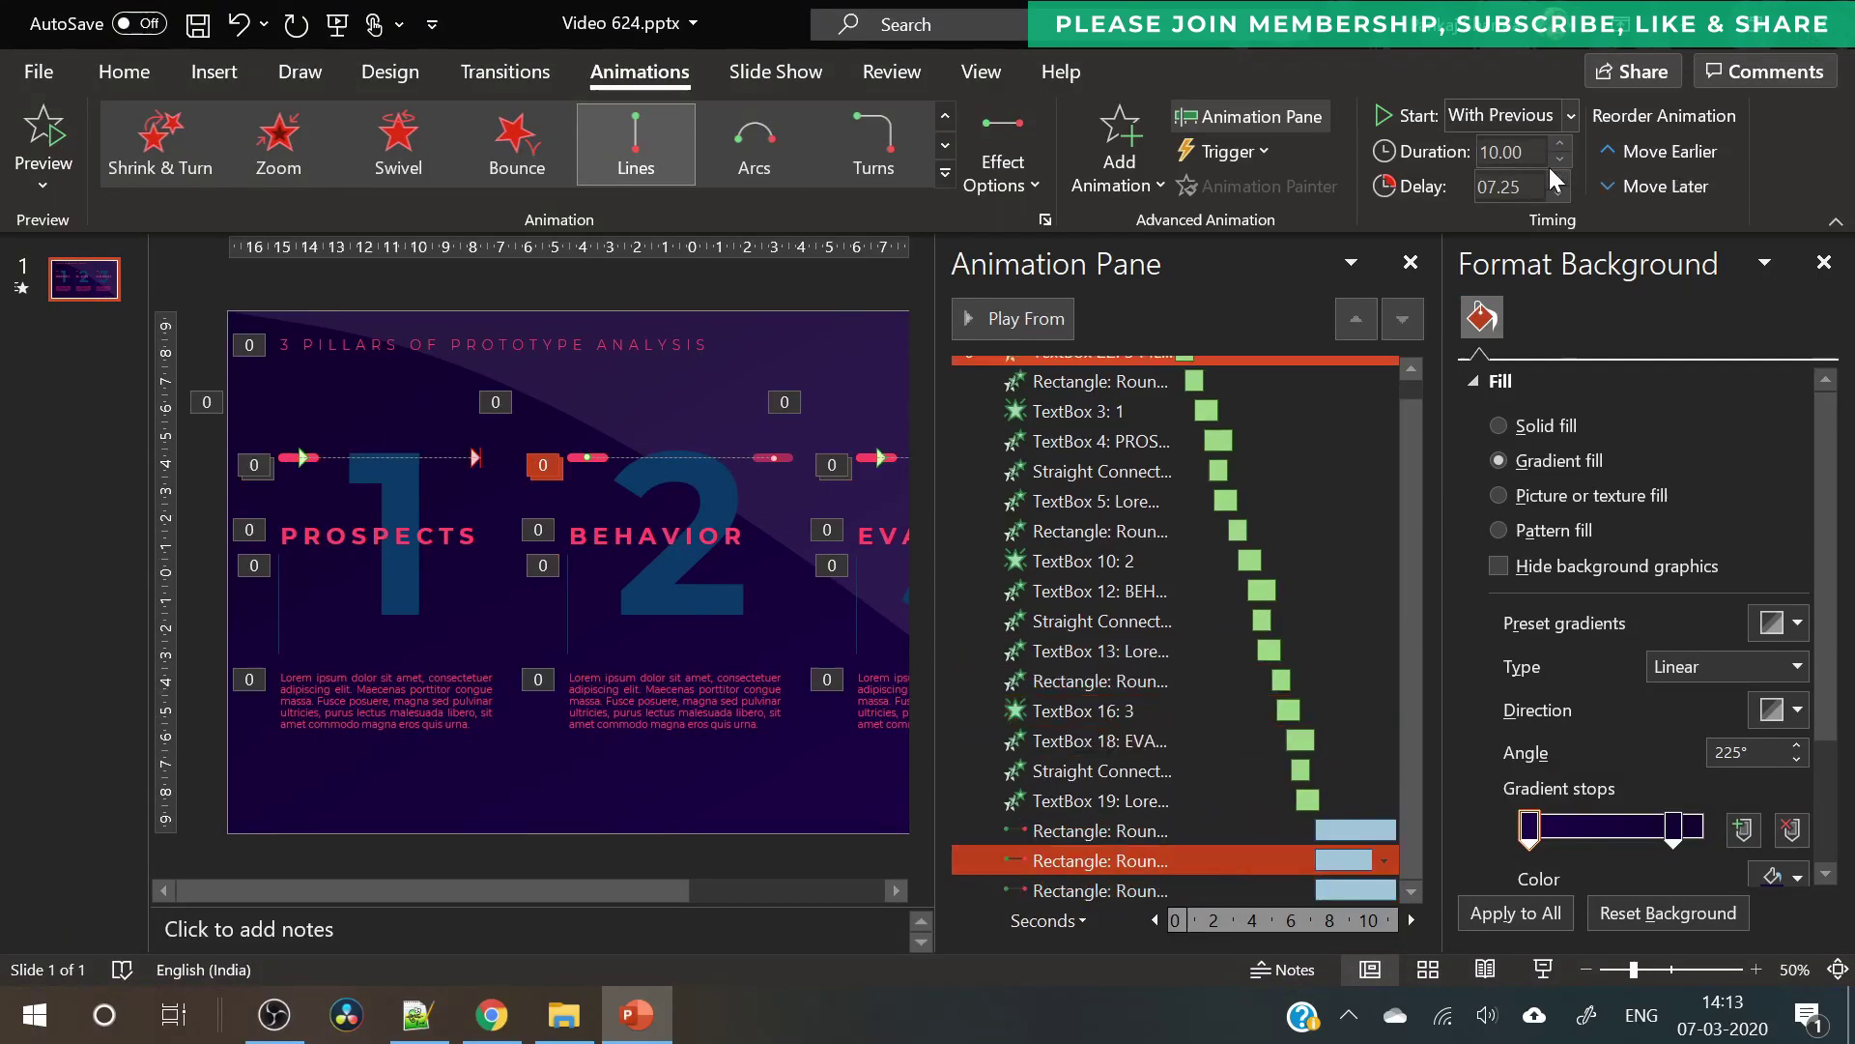
{"action": "left_click", "coordinate": [1556, 179]}
{"action": "left_click", "coordinate": [1243, 889], "text": "ctrl"}
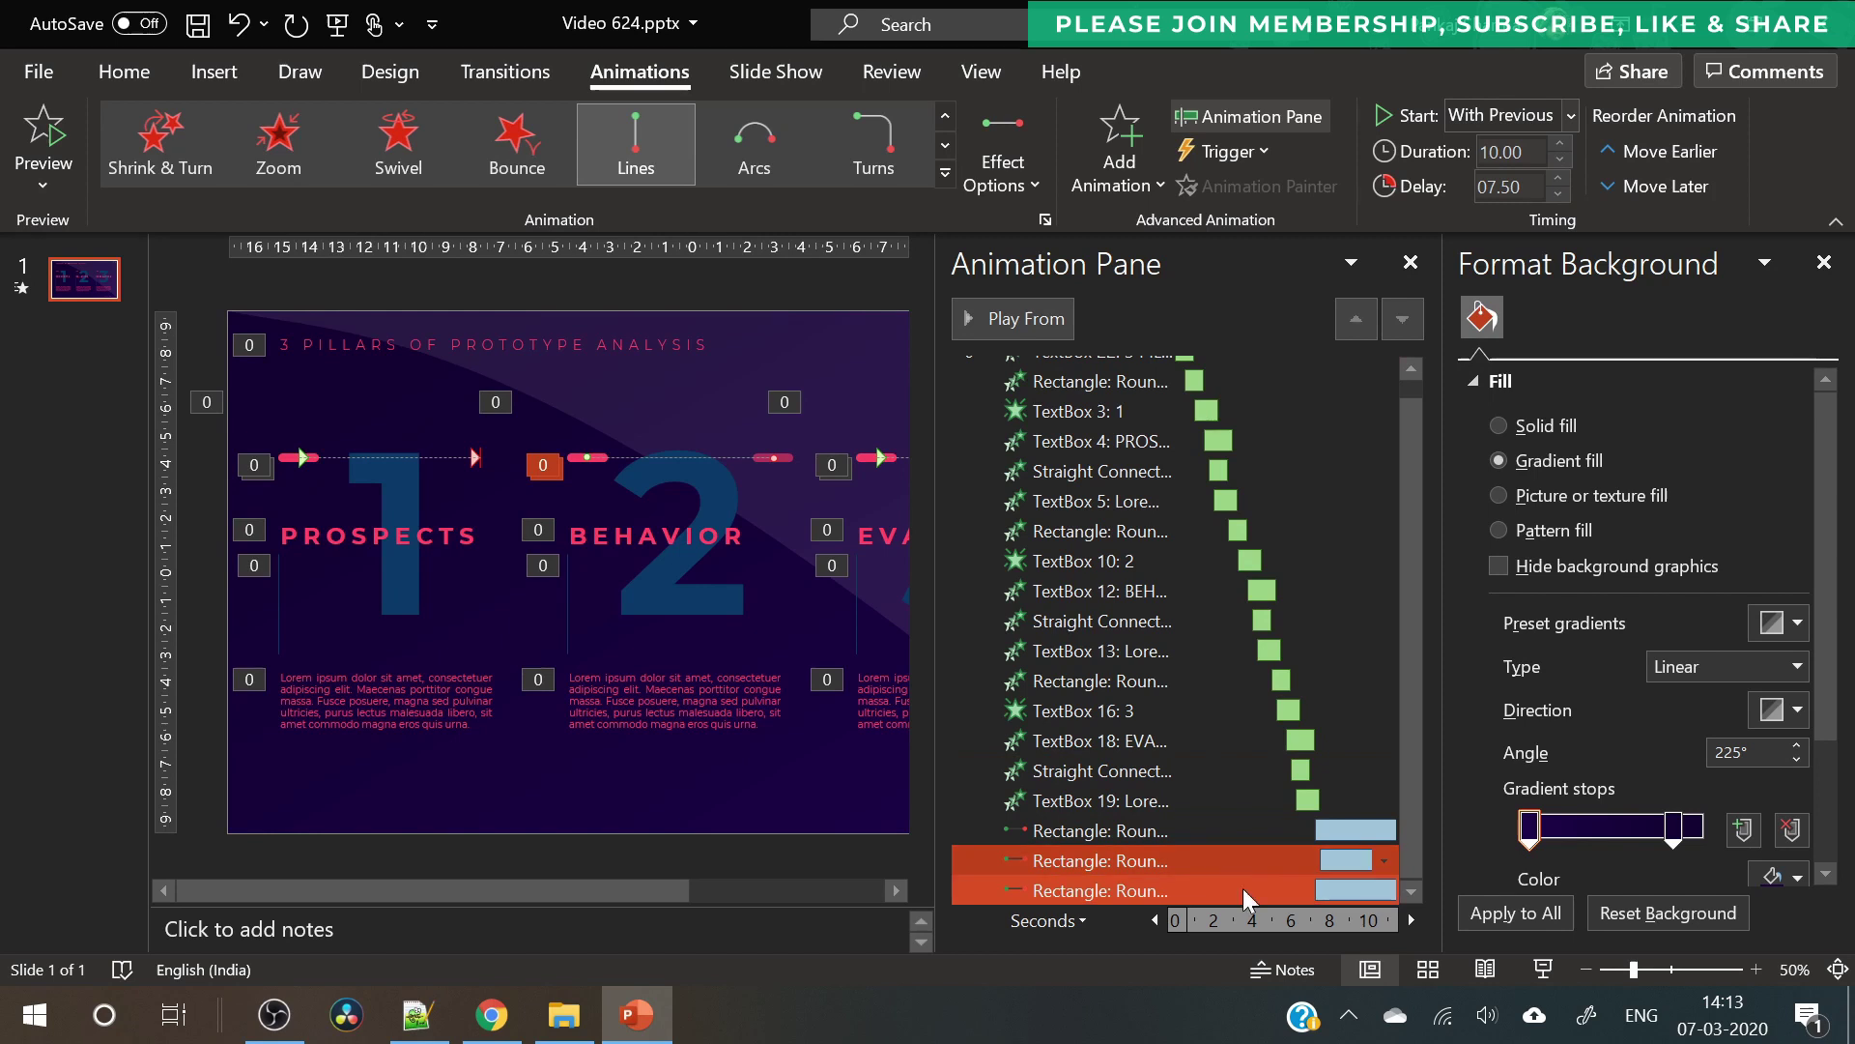
{"action": "key", "text": "ctrl+z"}
{"action": "left_click", "coordinate": [1556, 180]}
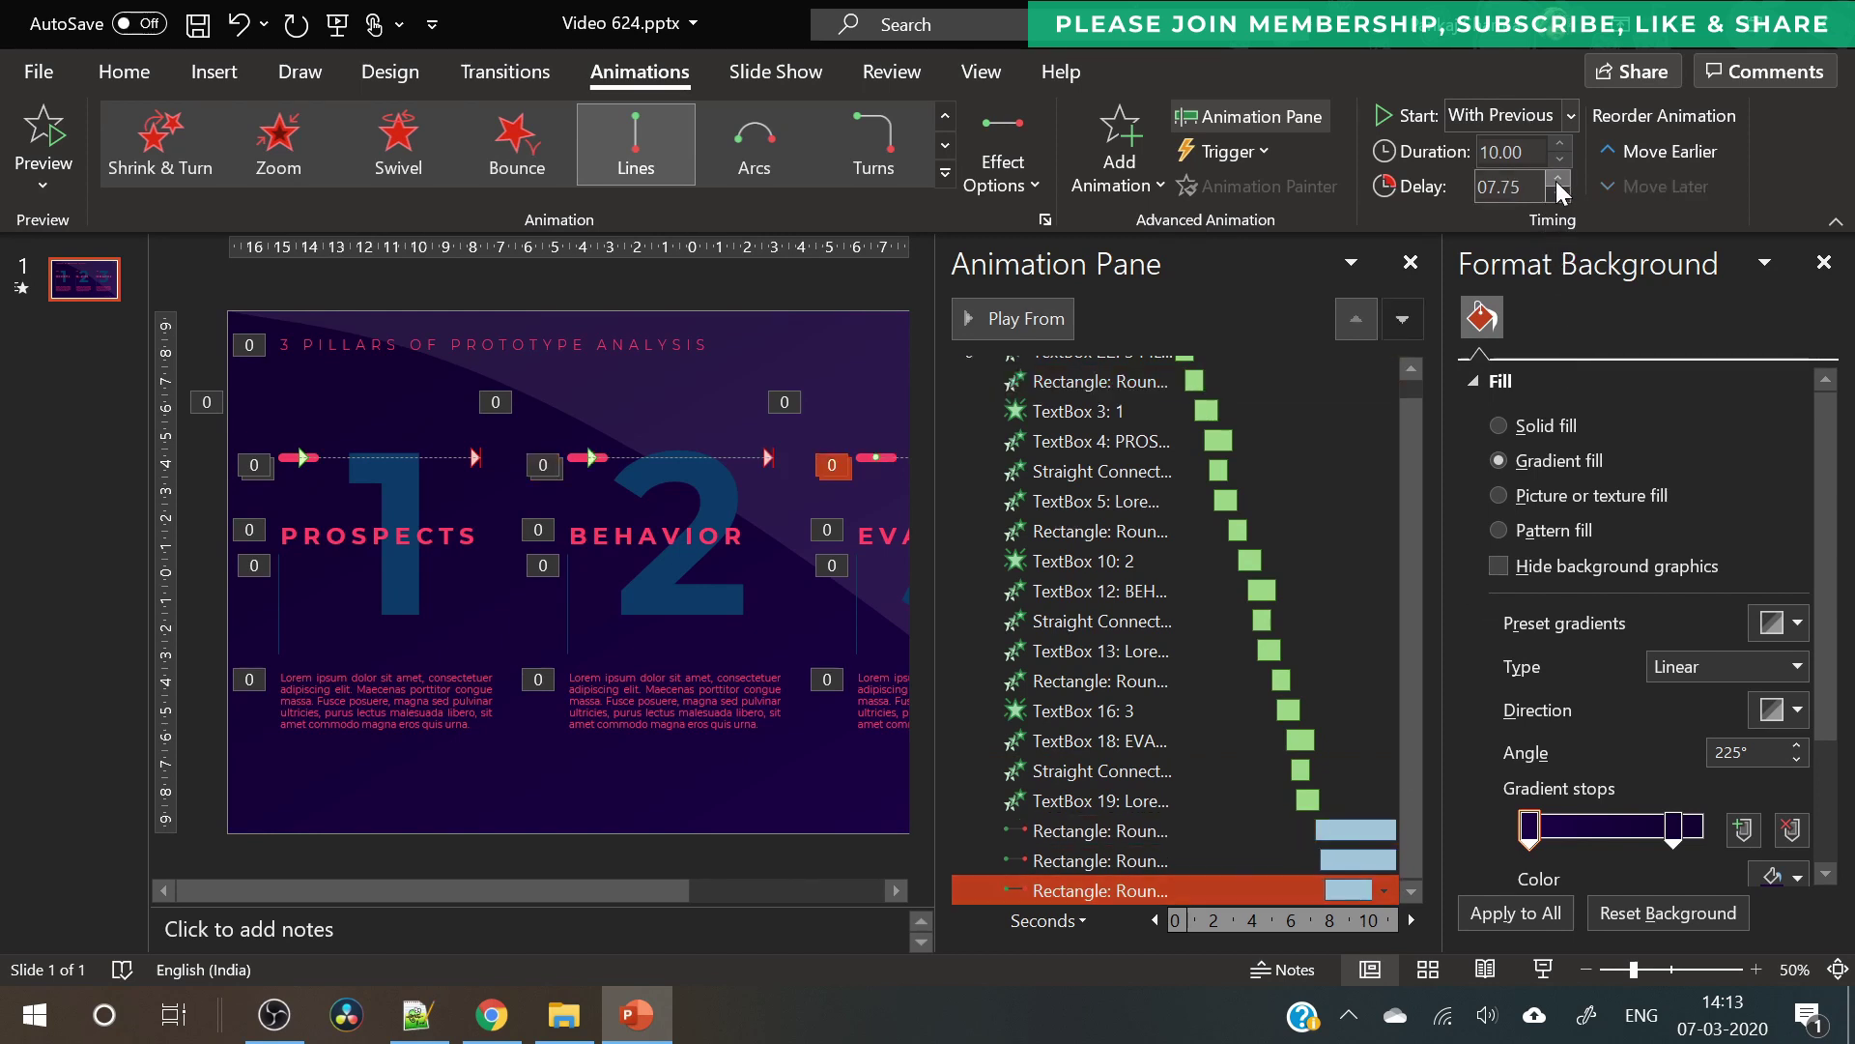
- Select the connectors under PROSPECTS, BEHAVIOR and the third pillar and colour them the recent pink
{"action": "left_click", "coordinate": [277, 623]}
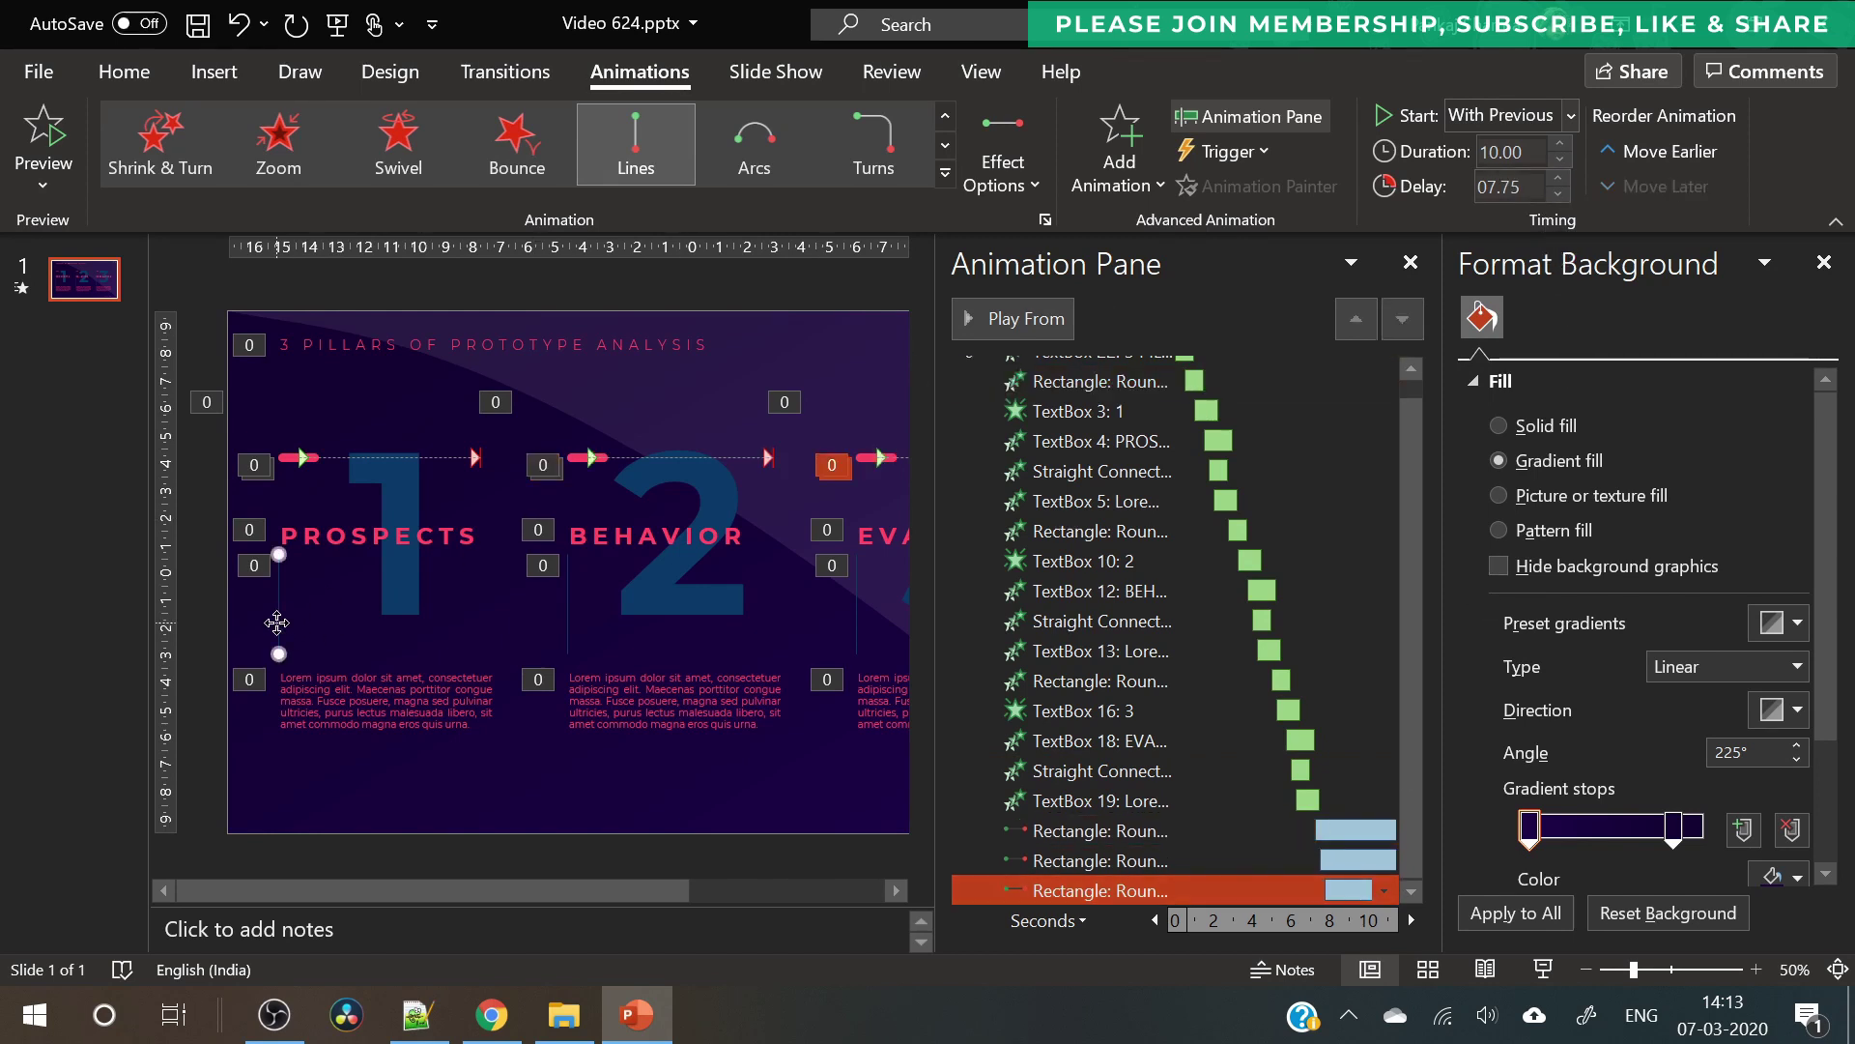
{"action": "left_click", "coordinate": [570, 625], "text": "shift"}
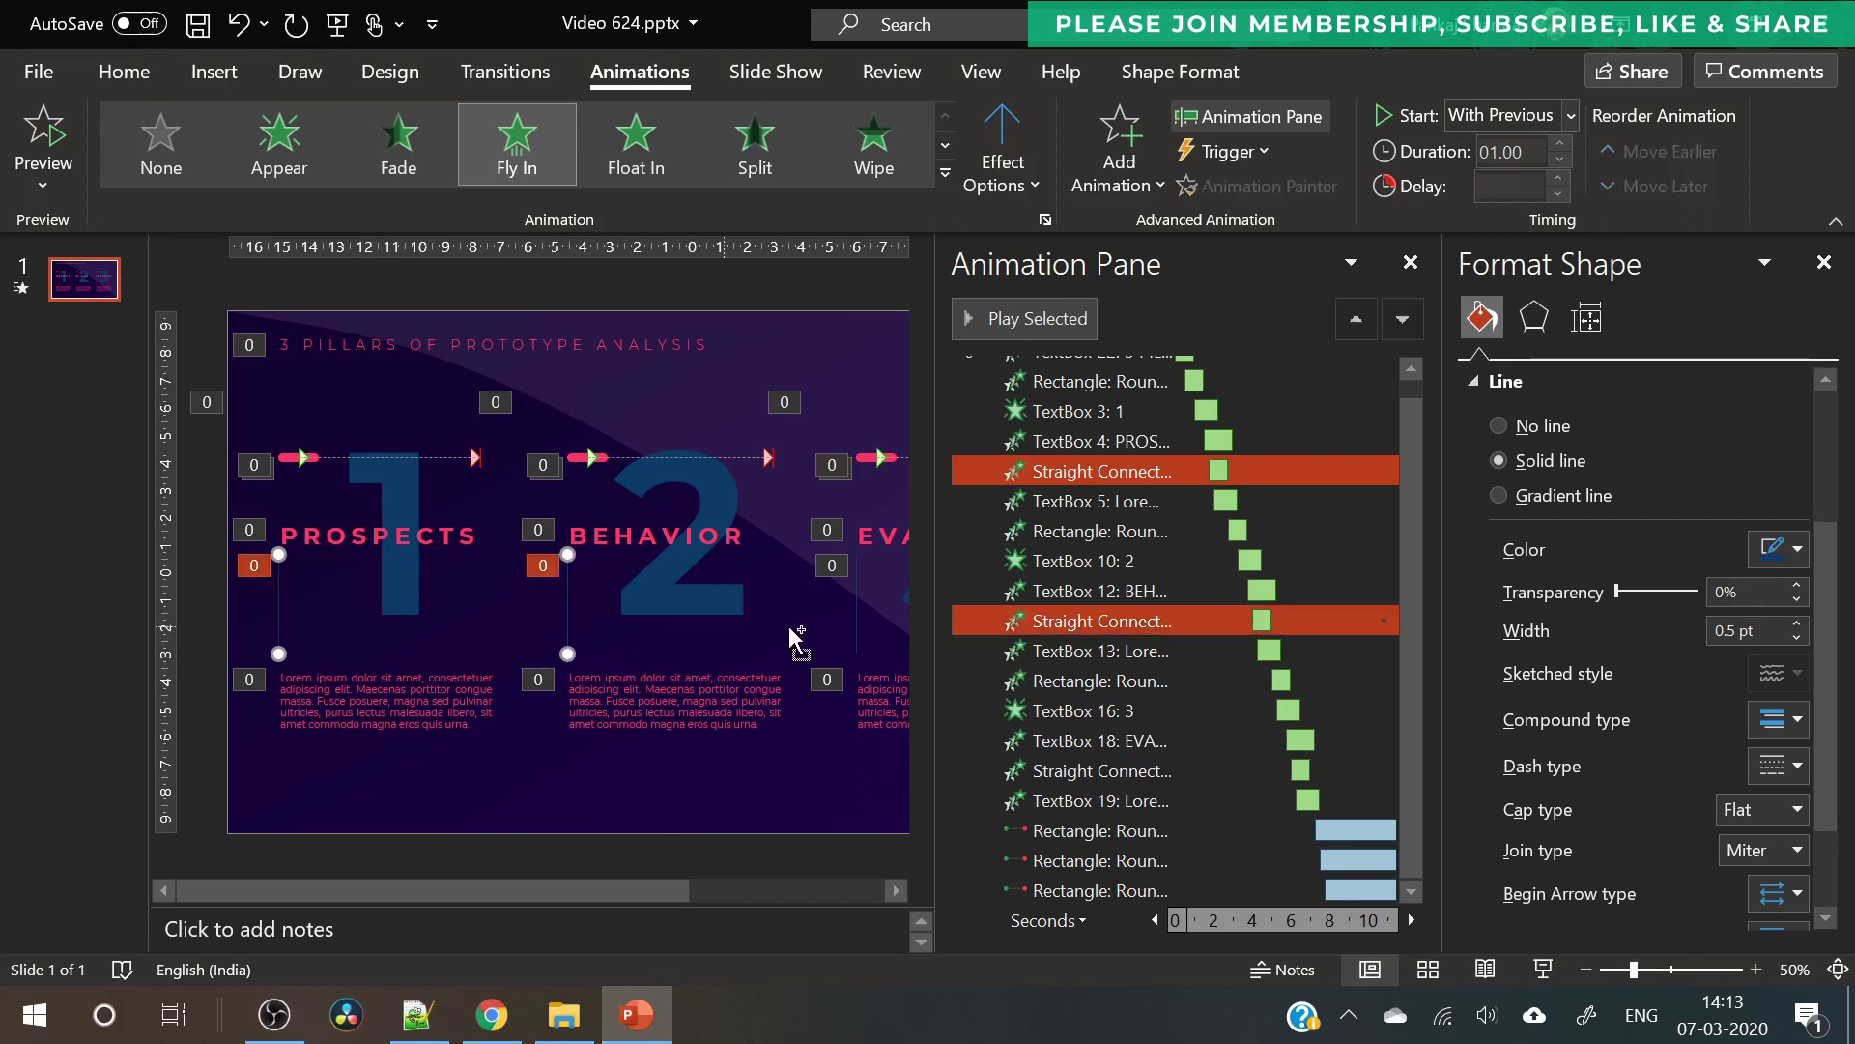
{"action": "left_click", "coordinate": [859, 642], "text": "shift"}
{"action": "left_click", "coordinate": [1783, 546]}
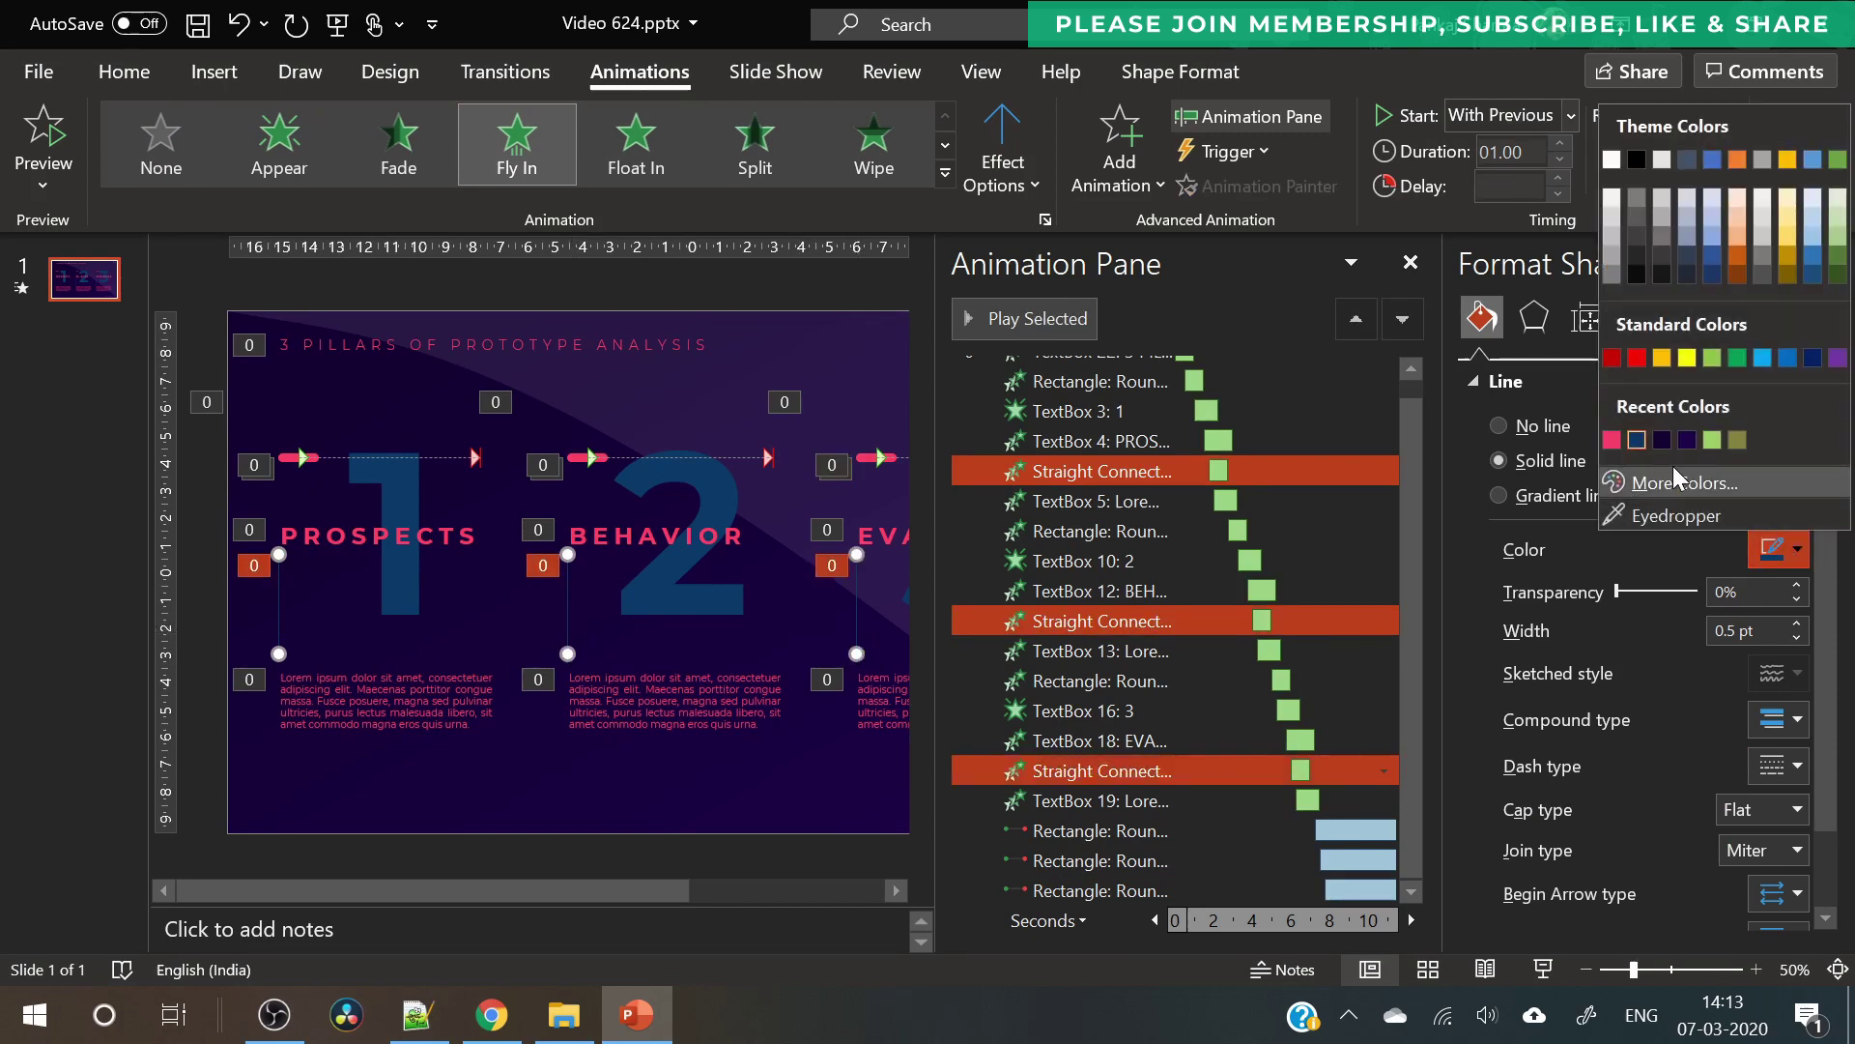
{"action": "left_click", "coordinate": [1598, 443]}
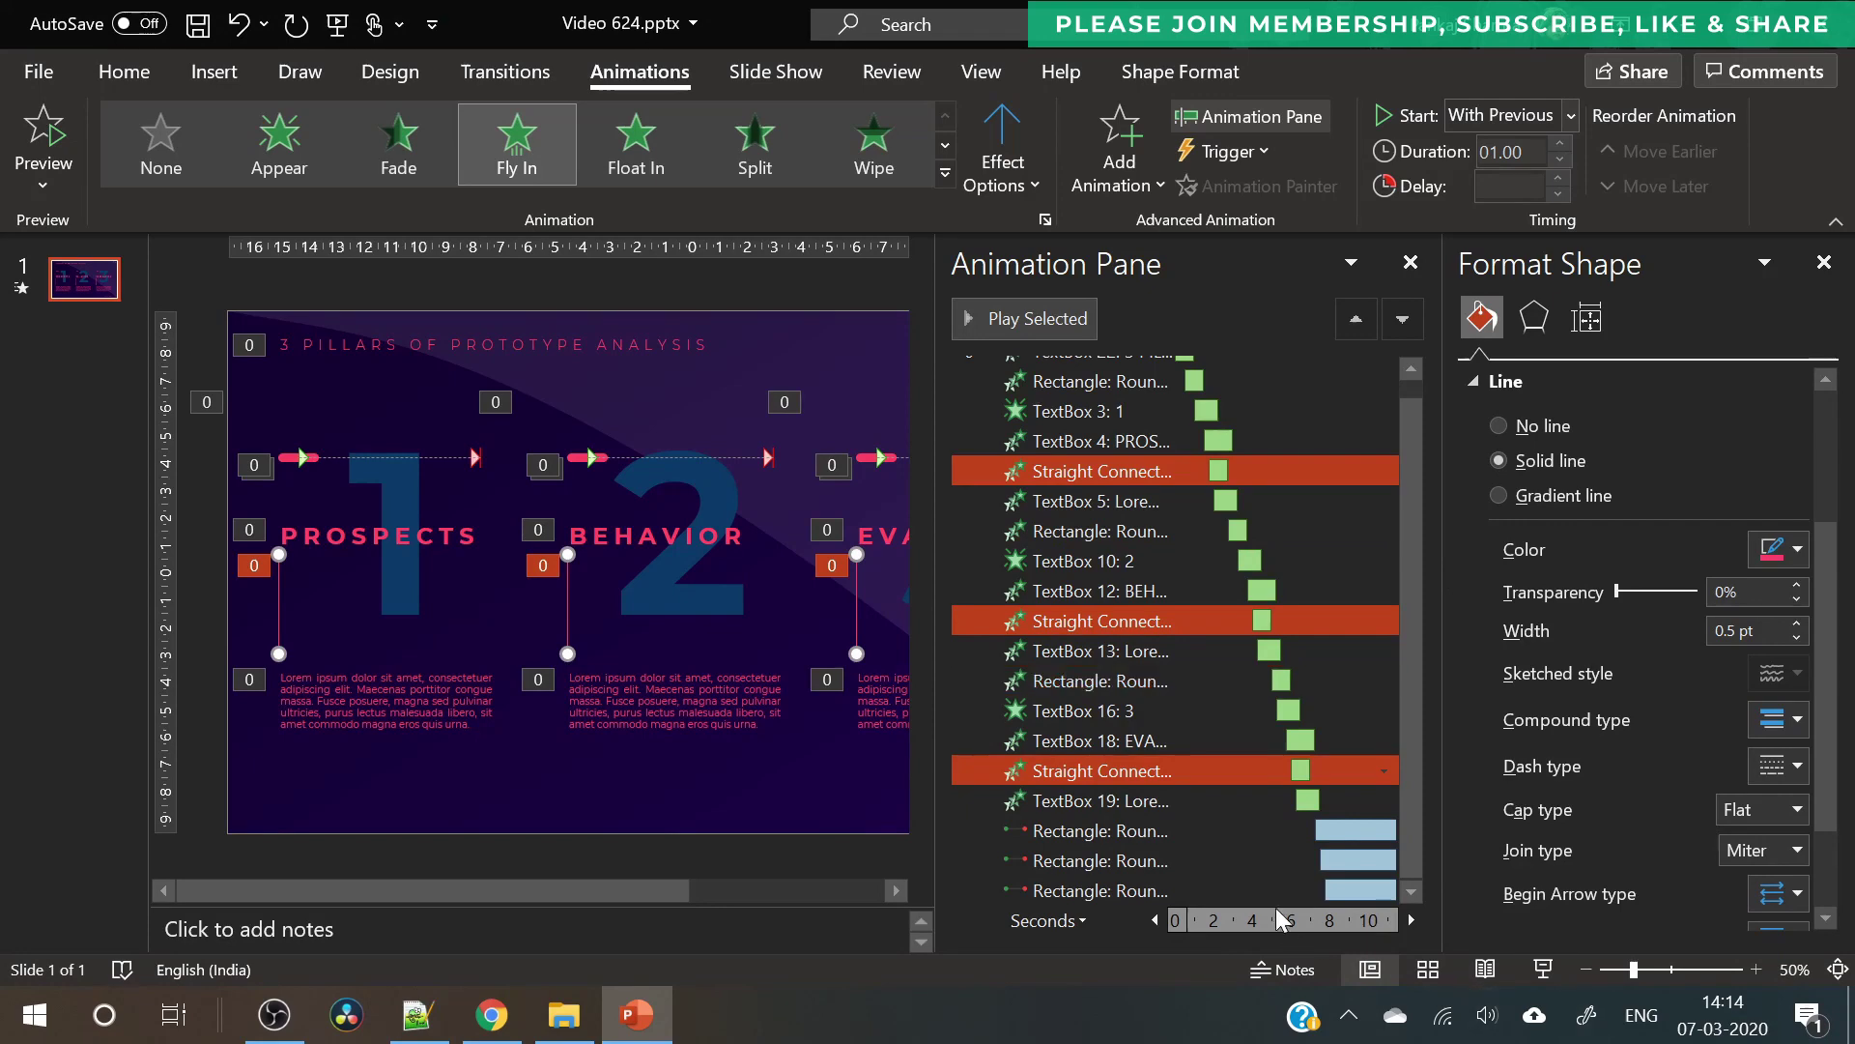
- Set the three pink bars' motion paths to repeat Until End of Slide
{"action": "left_click", "coordinate": [1233, 826], "text": "ctrl"}
{"action": "left_click", "coordinate": [1233, 821]}
{"action": "left_click", "coordinate": [1242, 890], "text": "shift"}
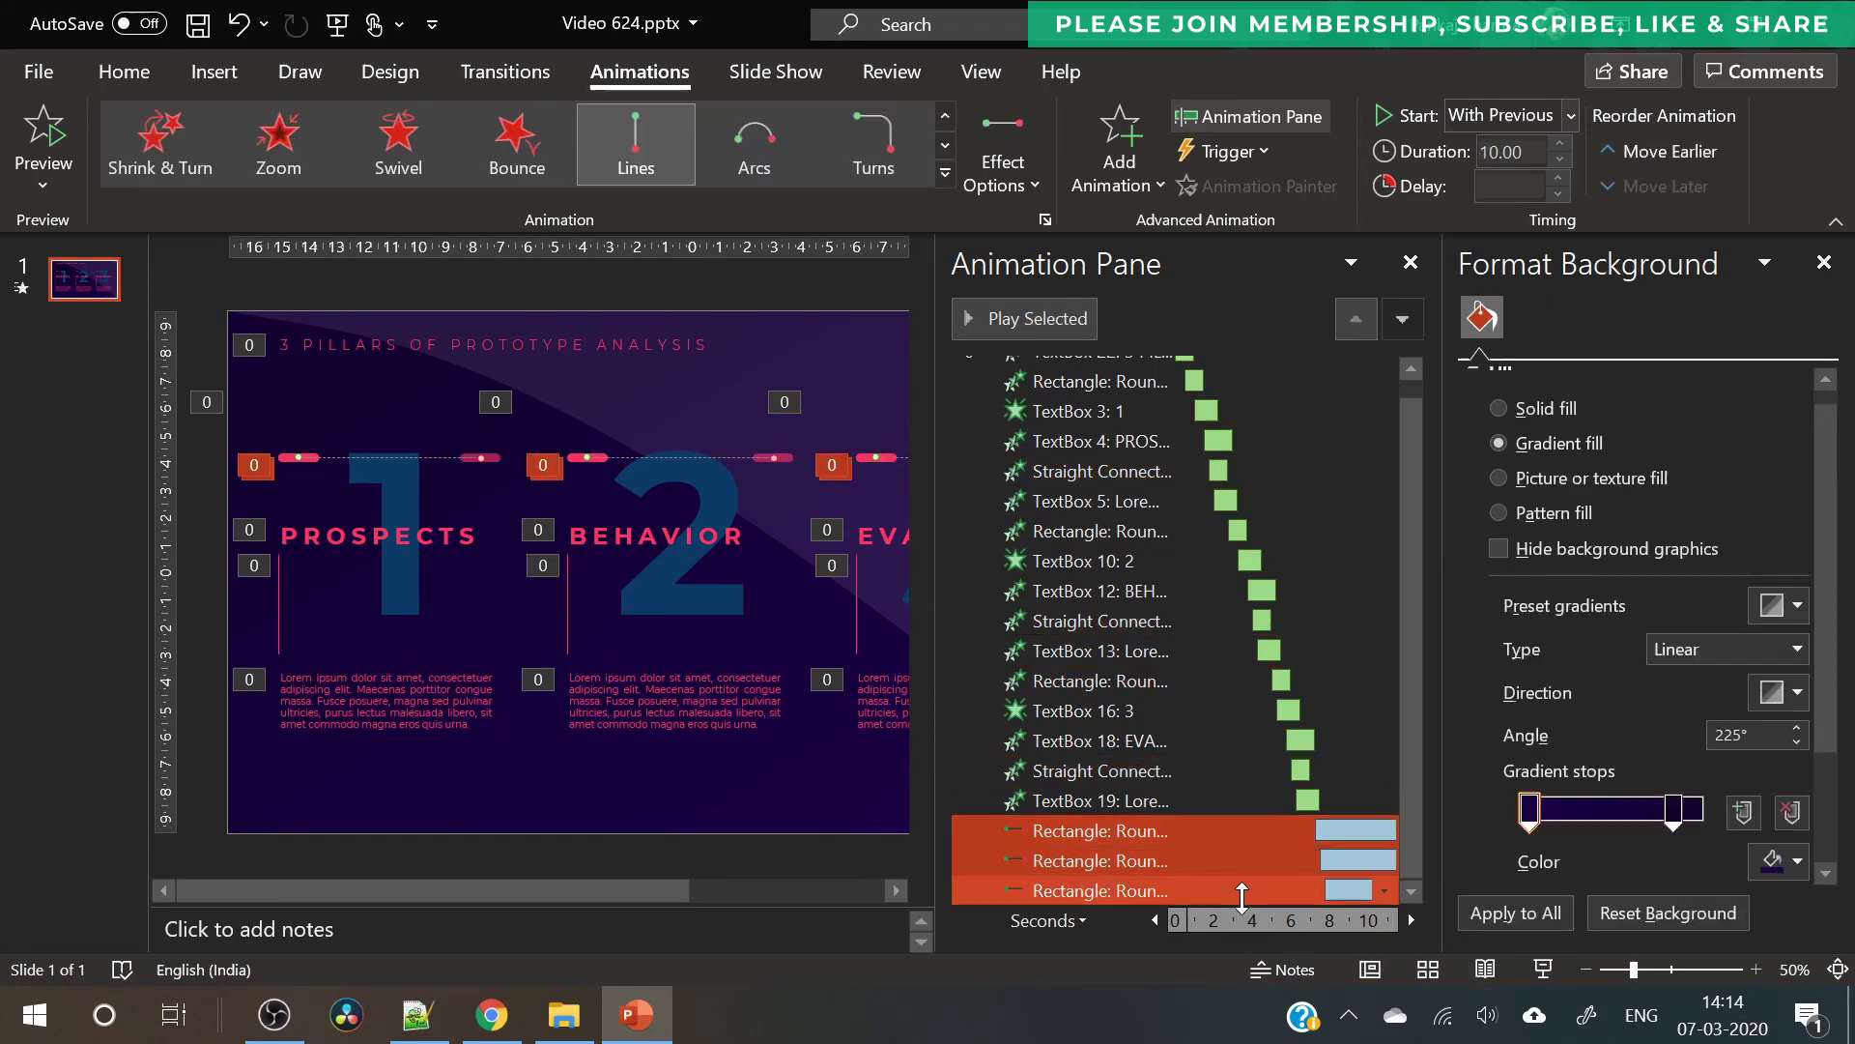
{"action": "right_click", "coordinate": [1255, 890]}
{"action": "left_click", "coordinate": [1242, 747]}
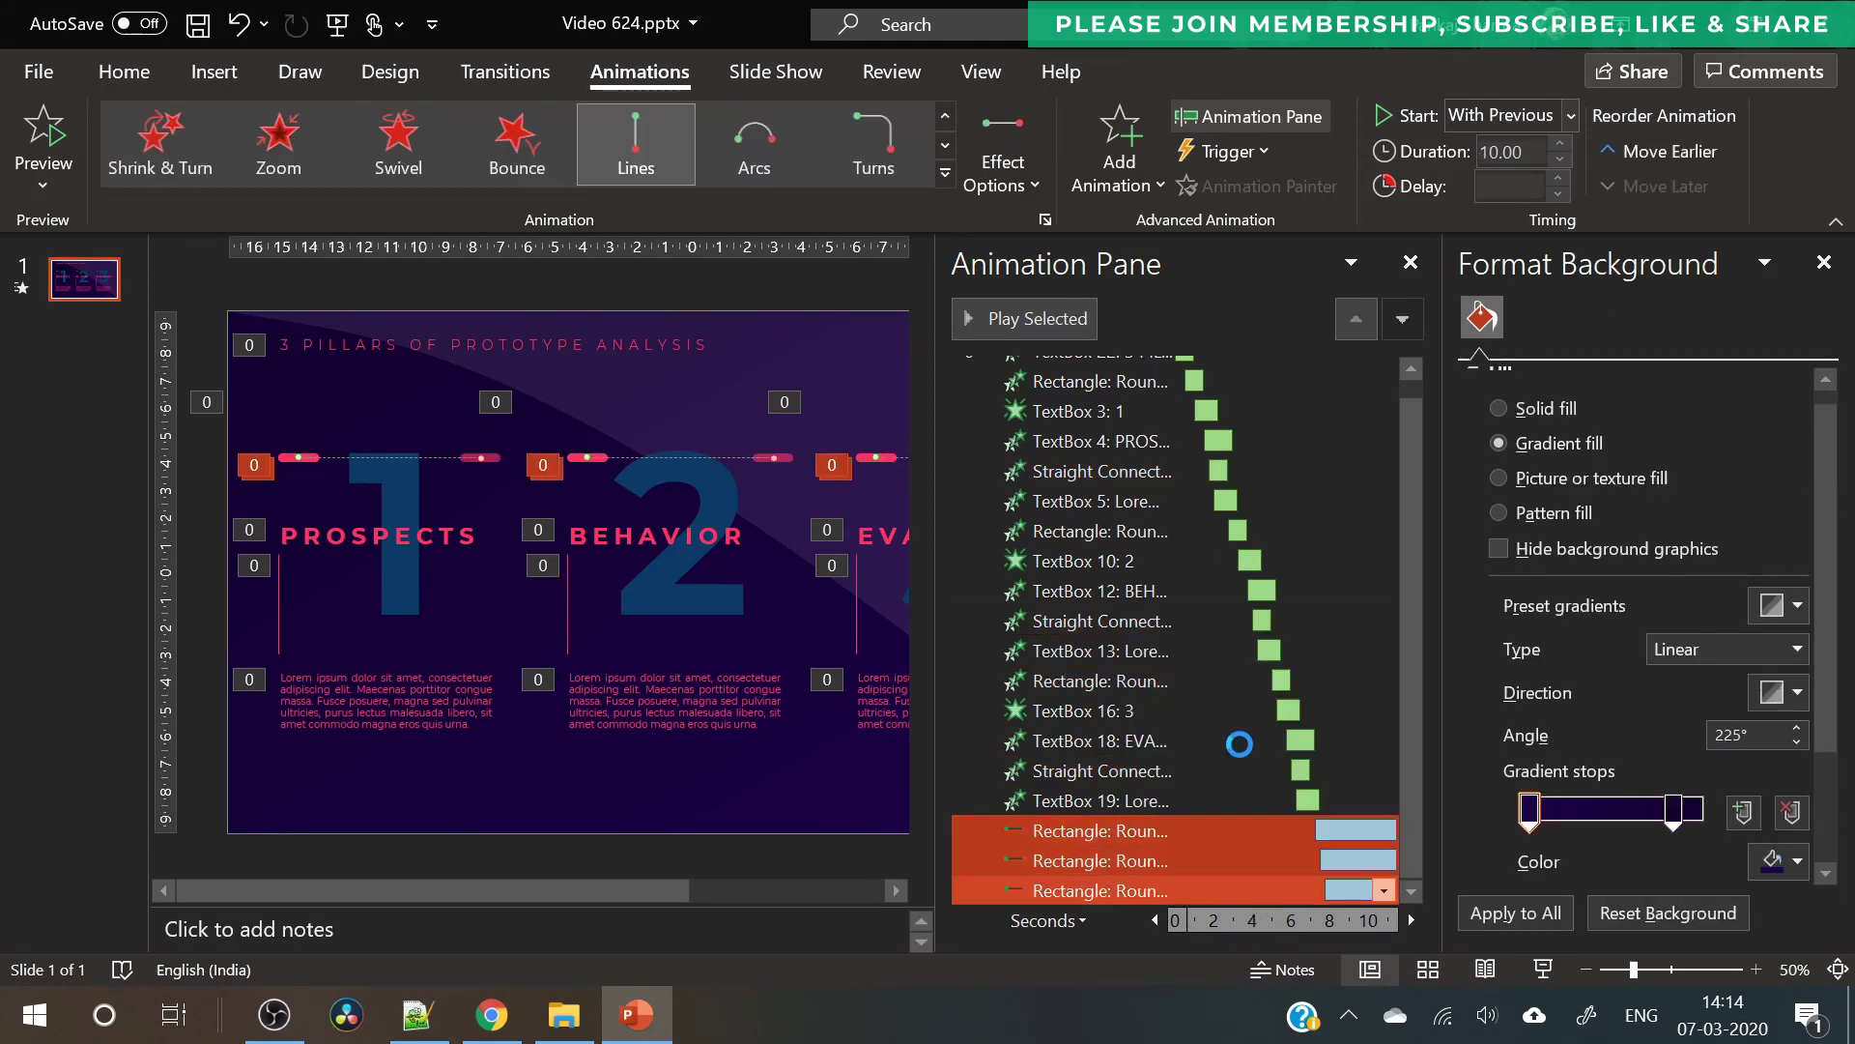
{"action": "left_click", "coordinate": [855, 224]}
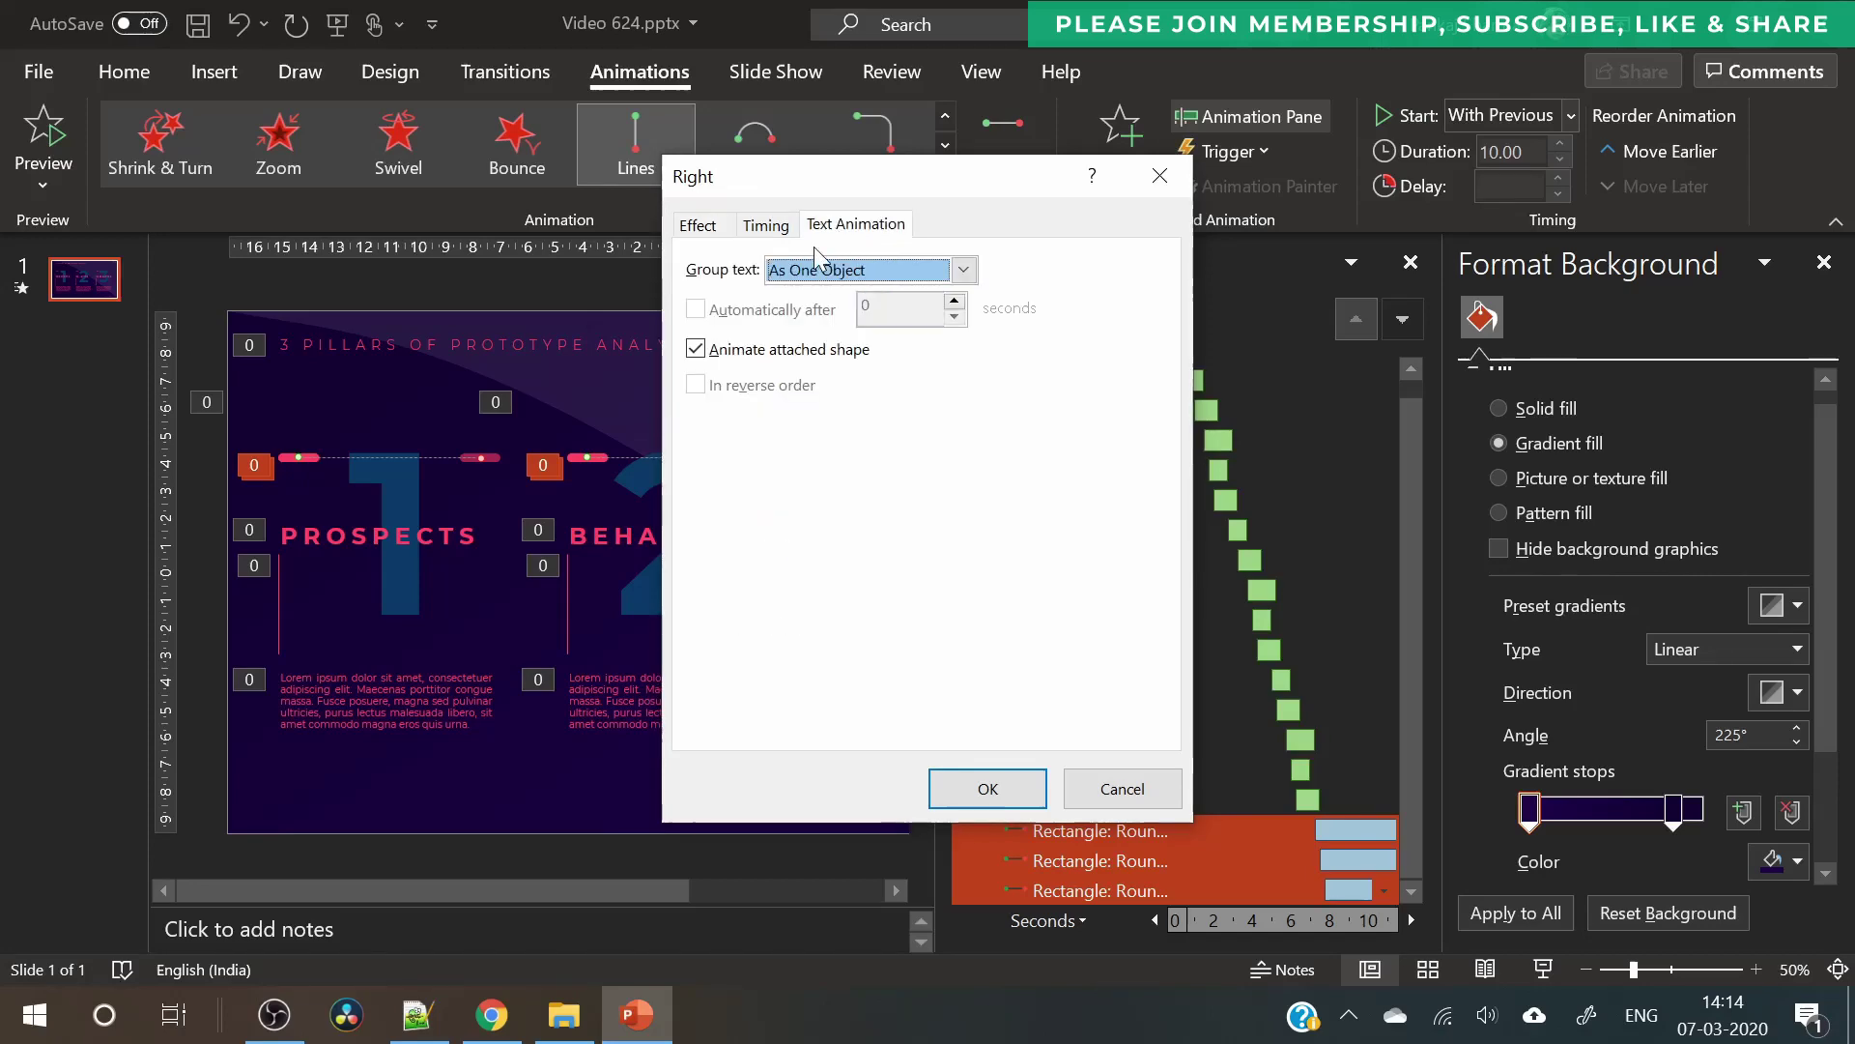
{"action": "left_click", "coordinate": [778, 232]}
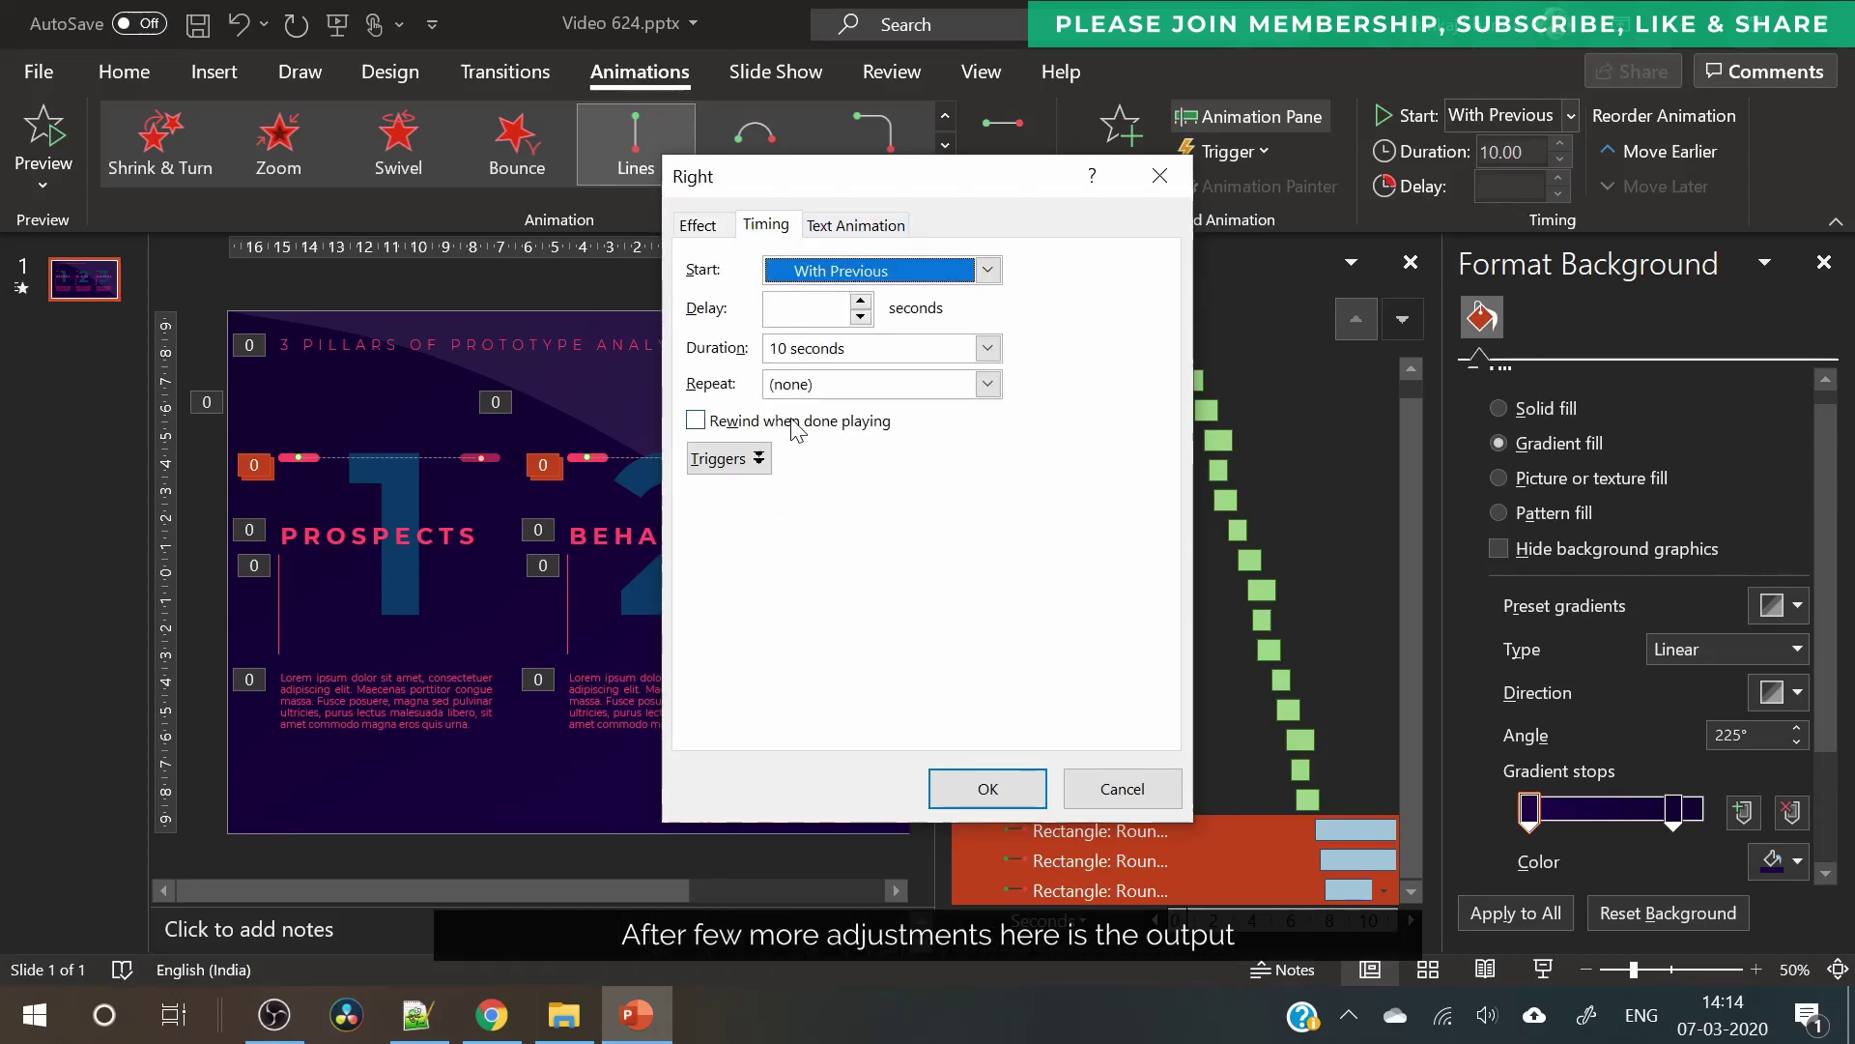
{"action": "left_click", "coordinate": [984, 396]}
{"action": "left_click", "coordinate": [863, 547]}
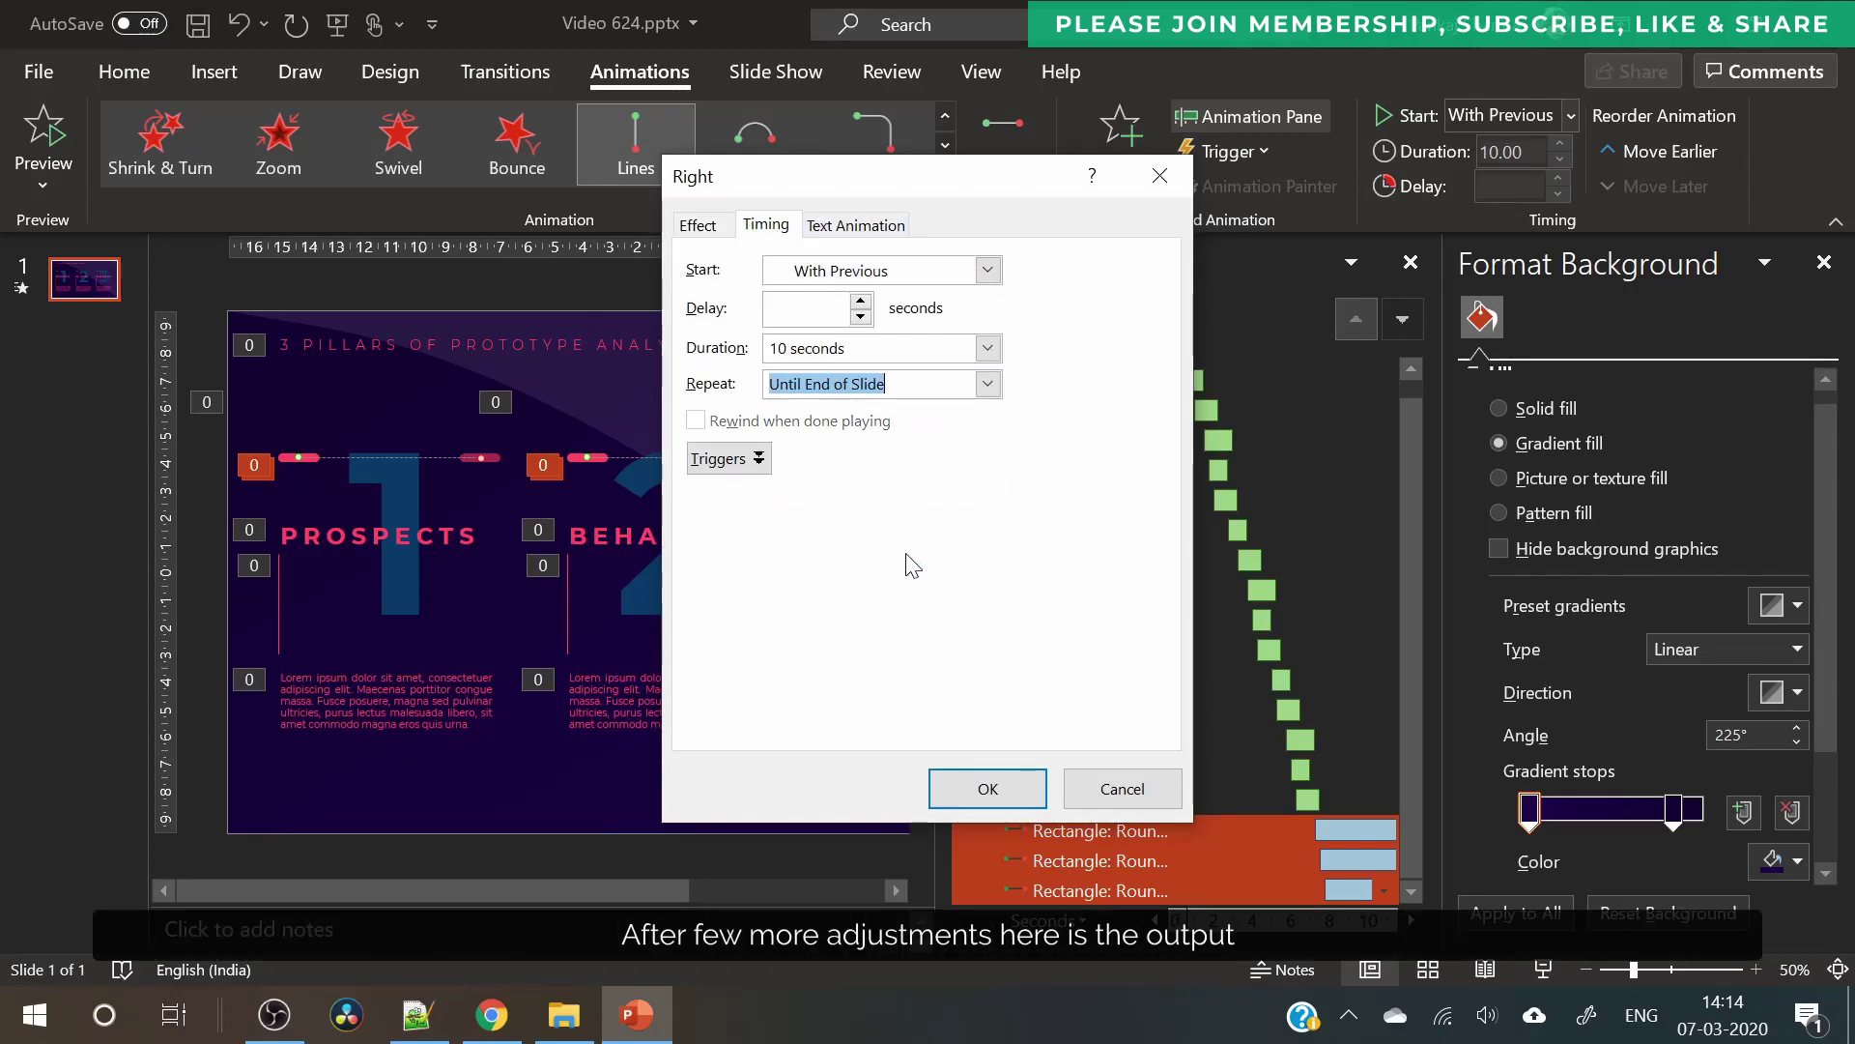
{"action": "left_click", "coordinate": [986, 787]}
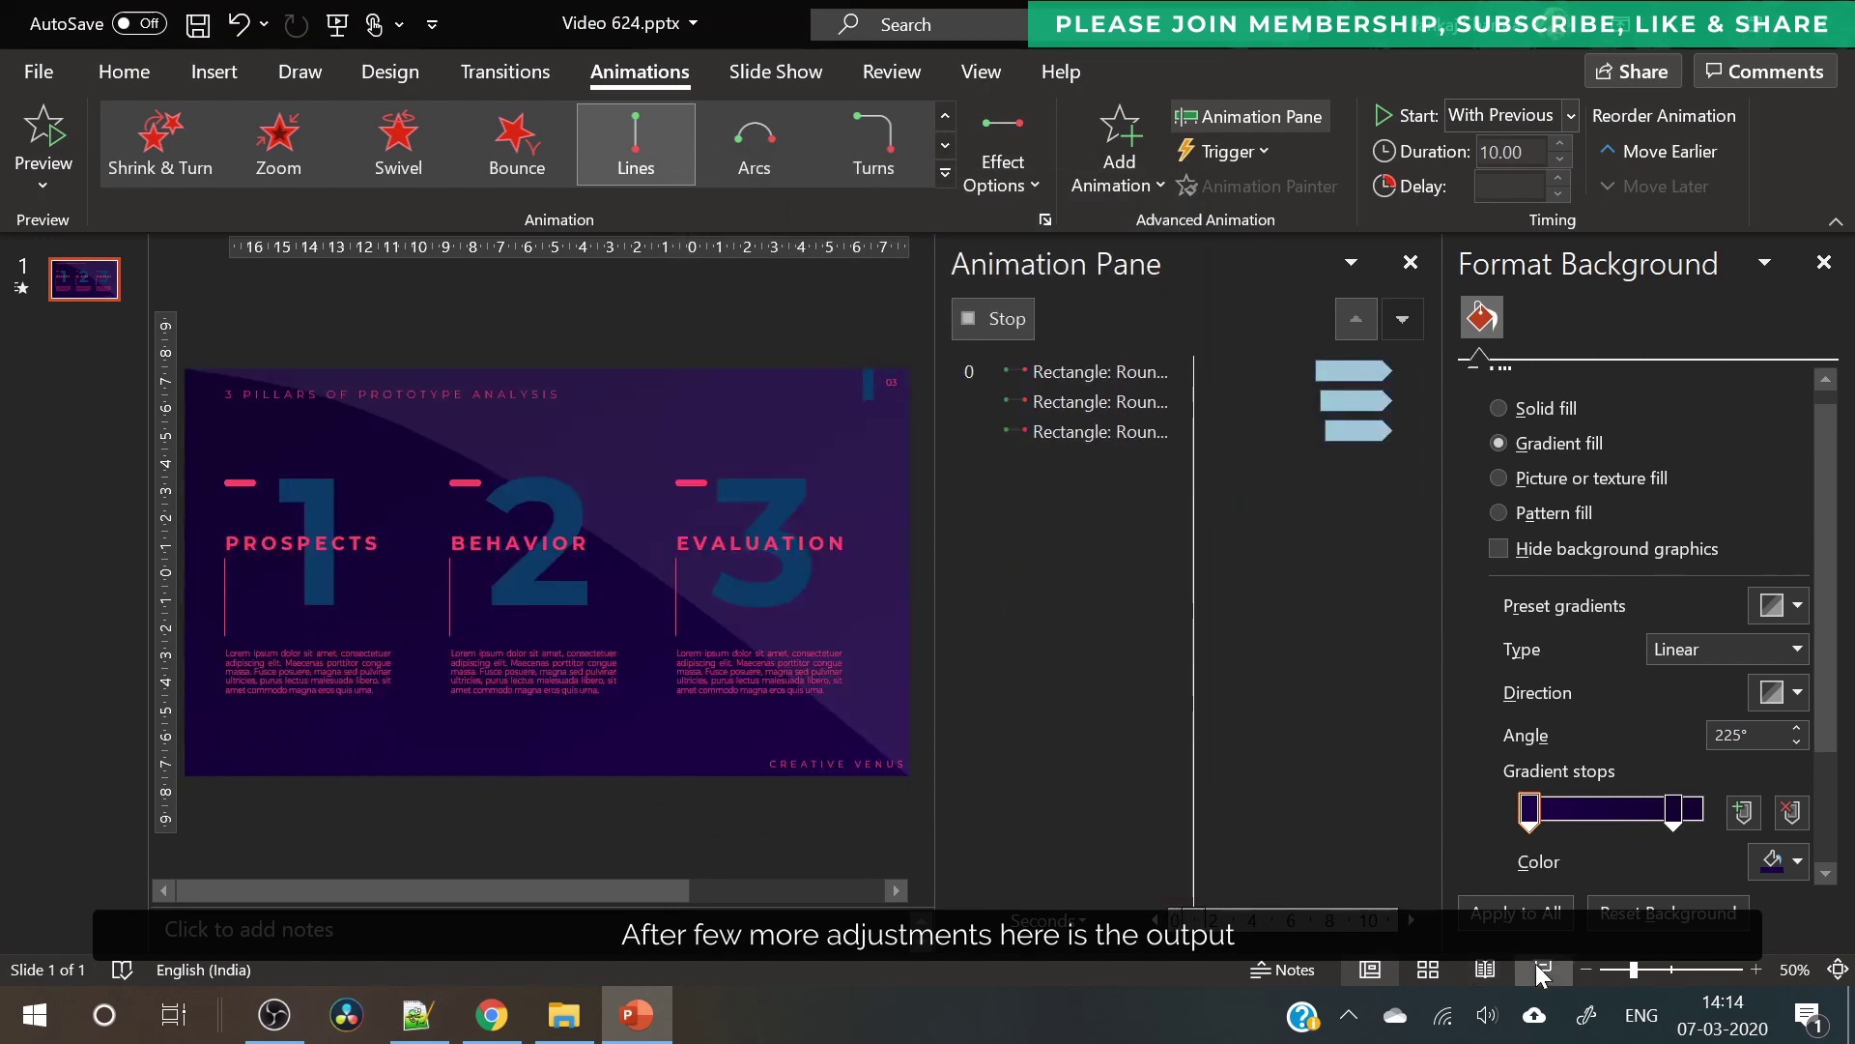
- Preview the slide in a full-screen slide show, then exit it
{"action": "key", "text": "F5"}
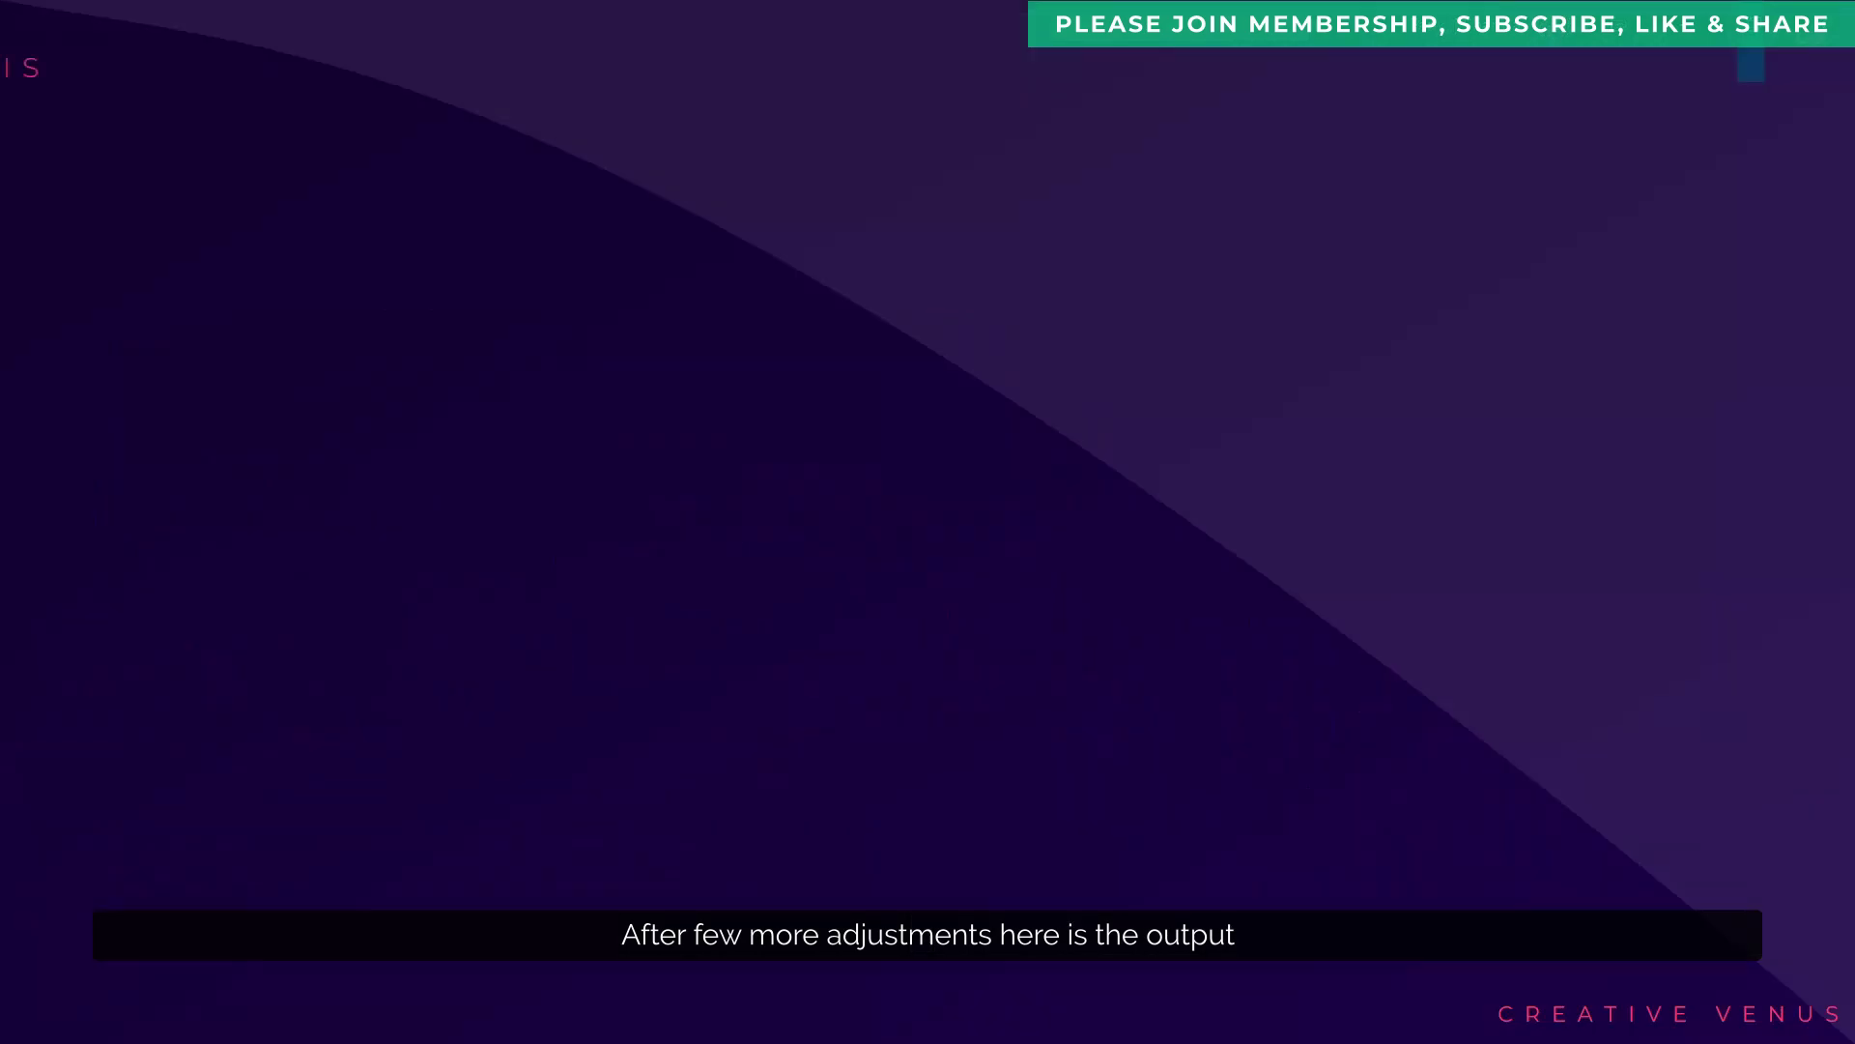
{"action": "left_click", "coordinate": [1124, 593]}
{"action": "left_click", "coordinate": [1119, 582]}
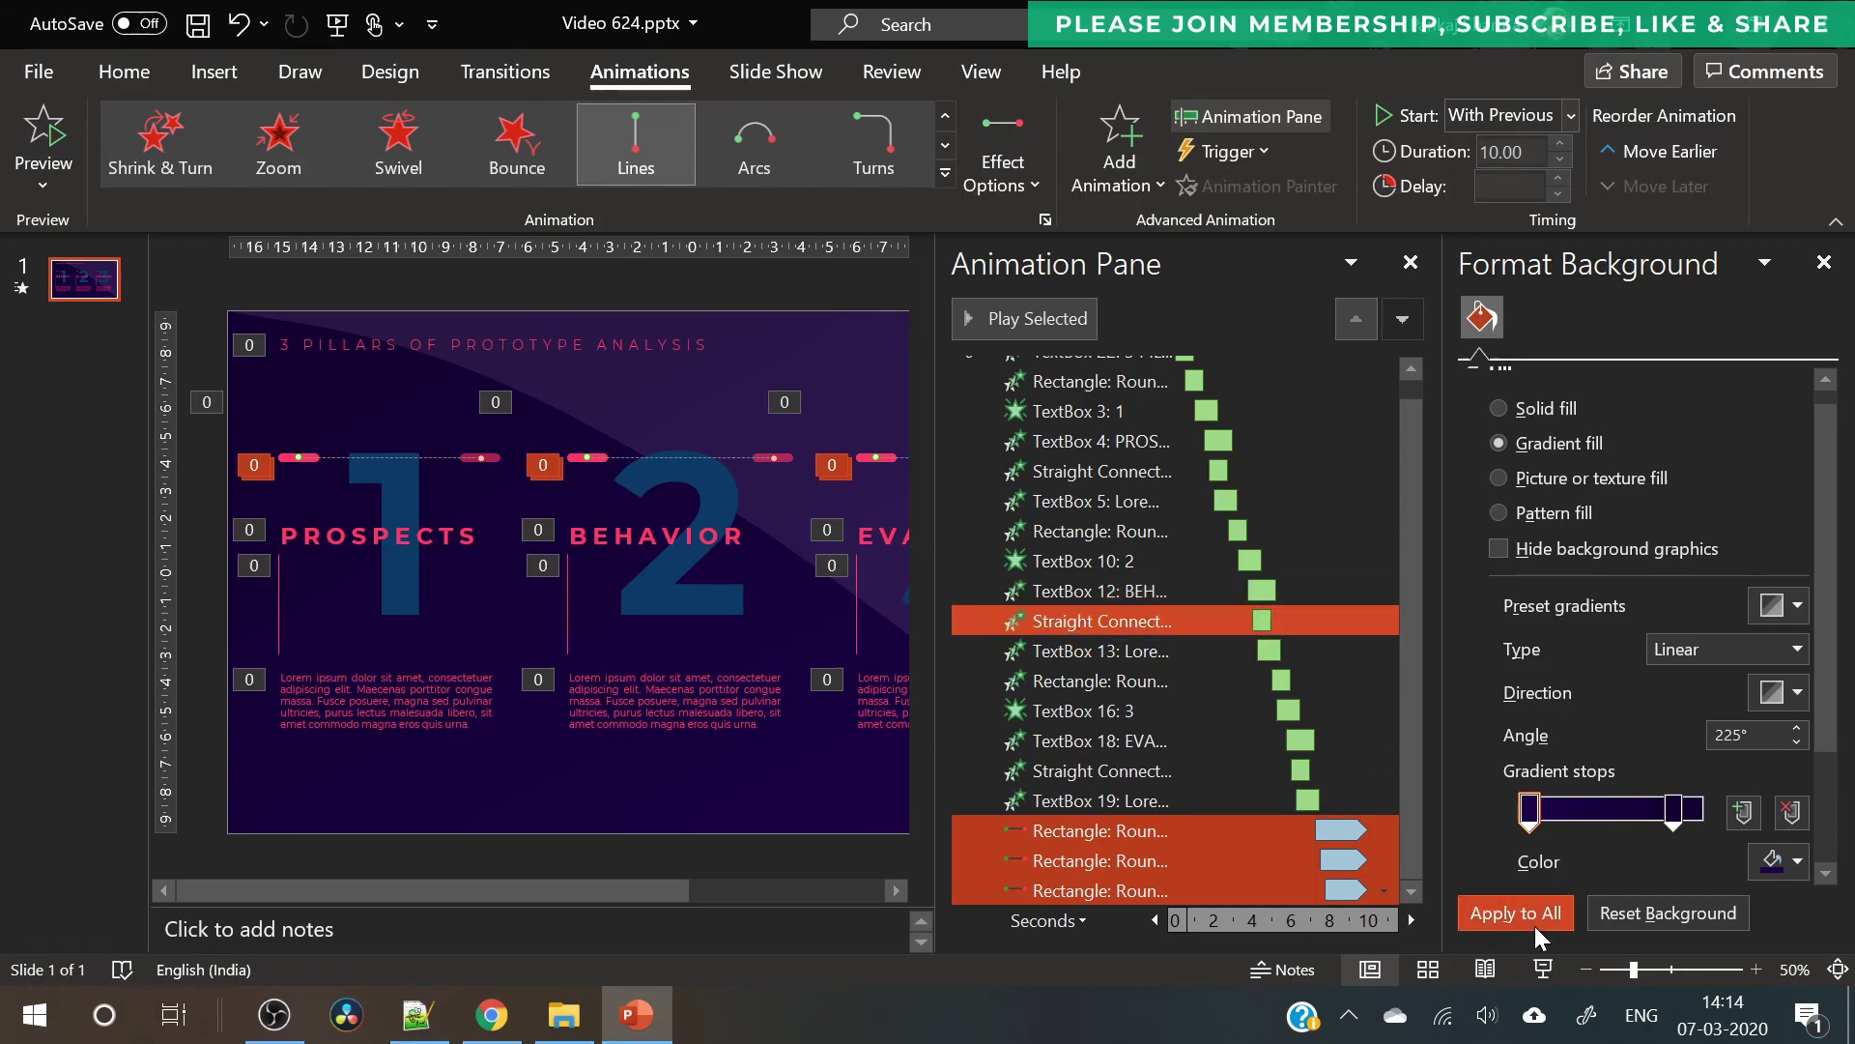
- Replay the slide show, then select the first pink bar on the slide
{"action": "left_click", "coordinate": [1544, 968]}
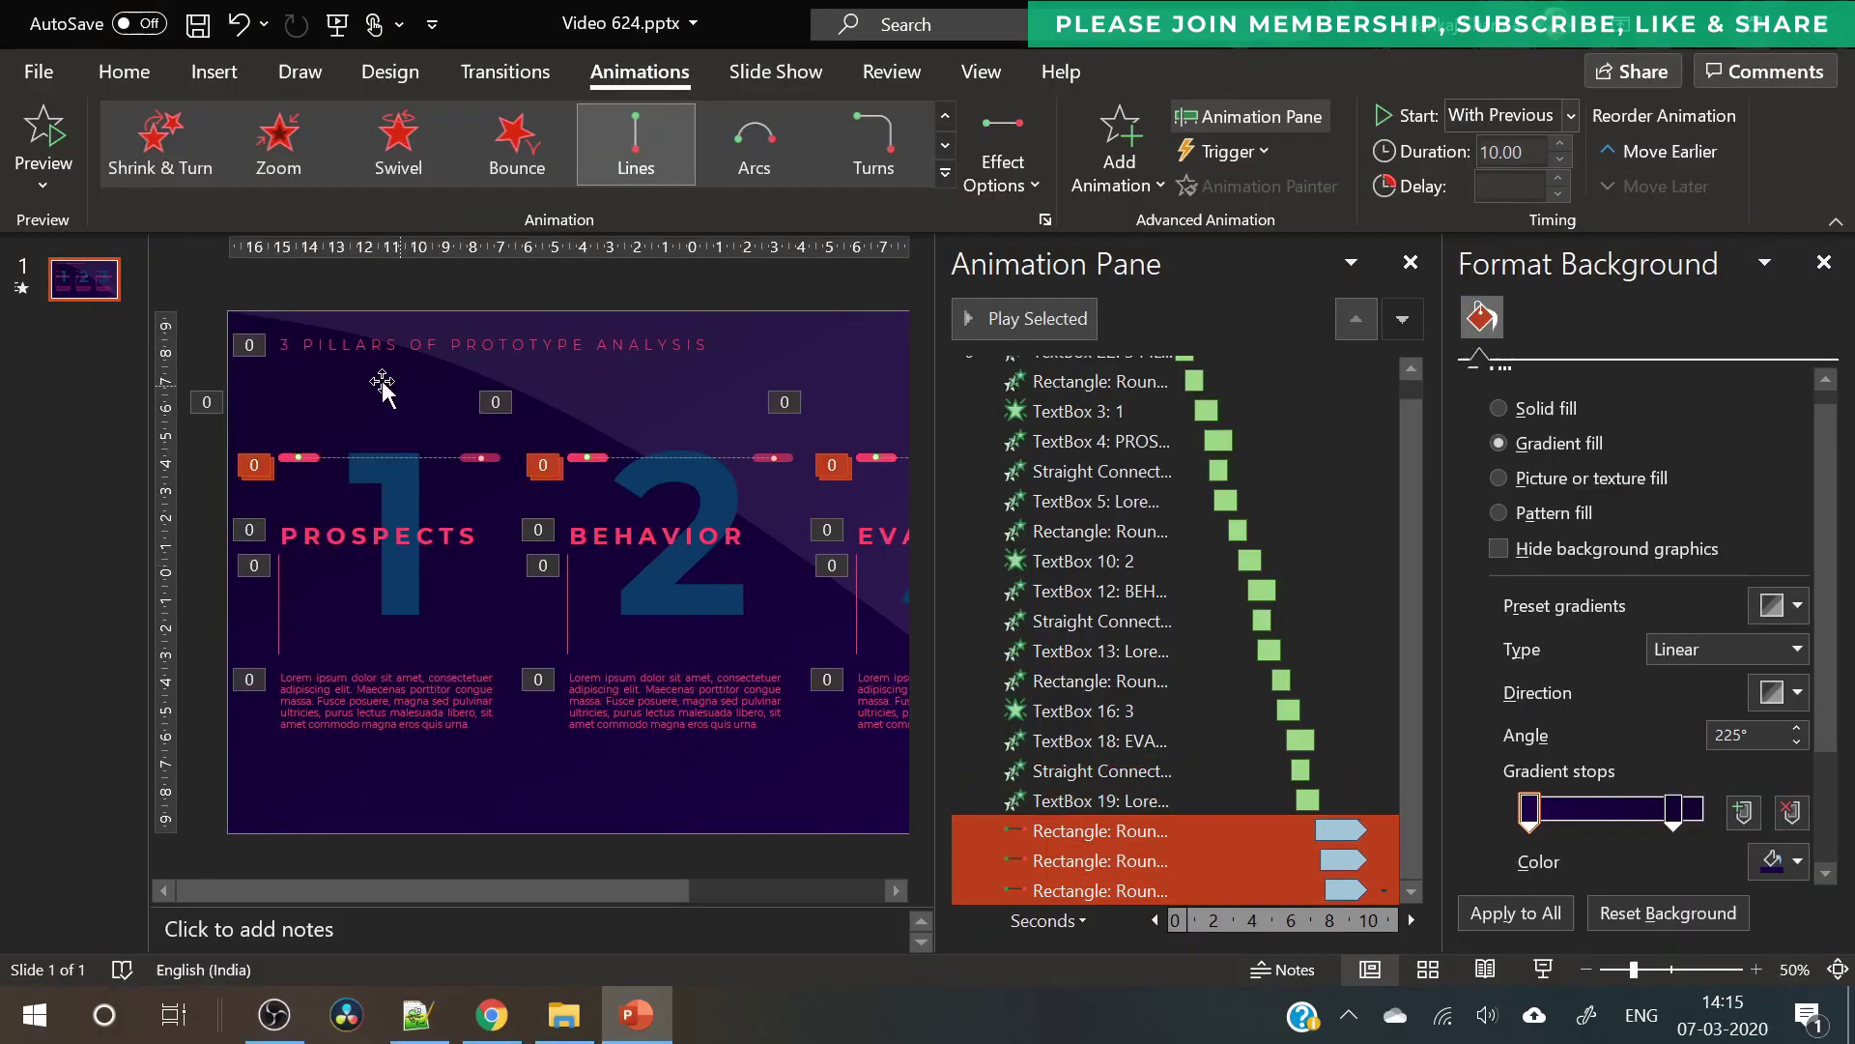
{"action": "left_click", "coordinate": [294, 454]}
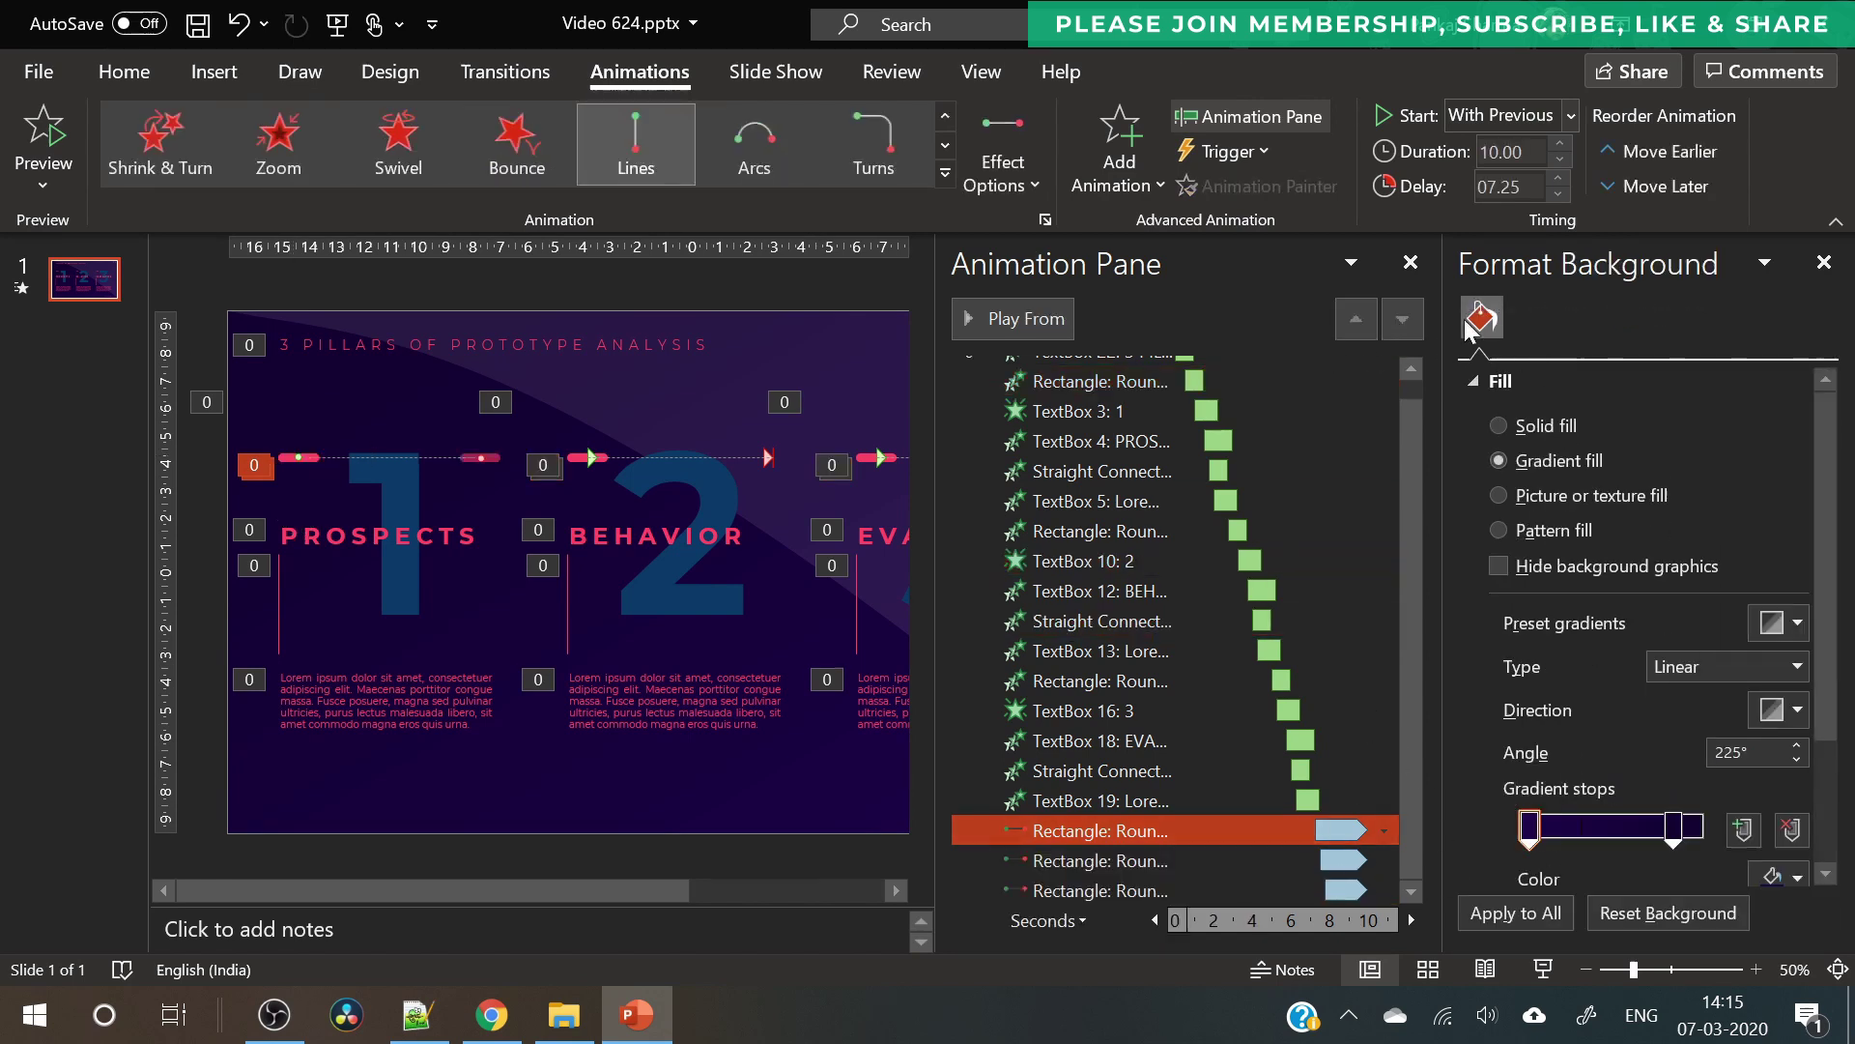
- Lower the first bar's motion-path delay to 2.50 seconds
{"action": "left_click", "coordinate": [1558, 193]}
{"action": "left_click", "coordinate": [1557, 193]}
{"action": "left_click", "coordinate": [1558, 193]}
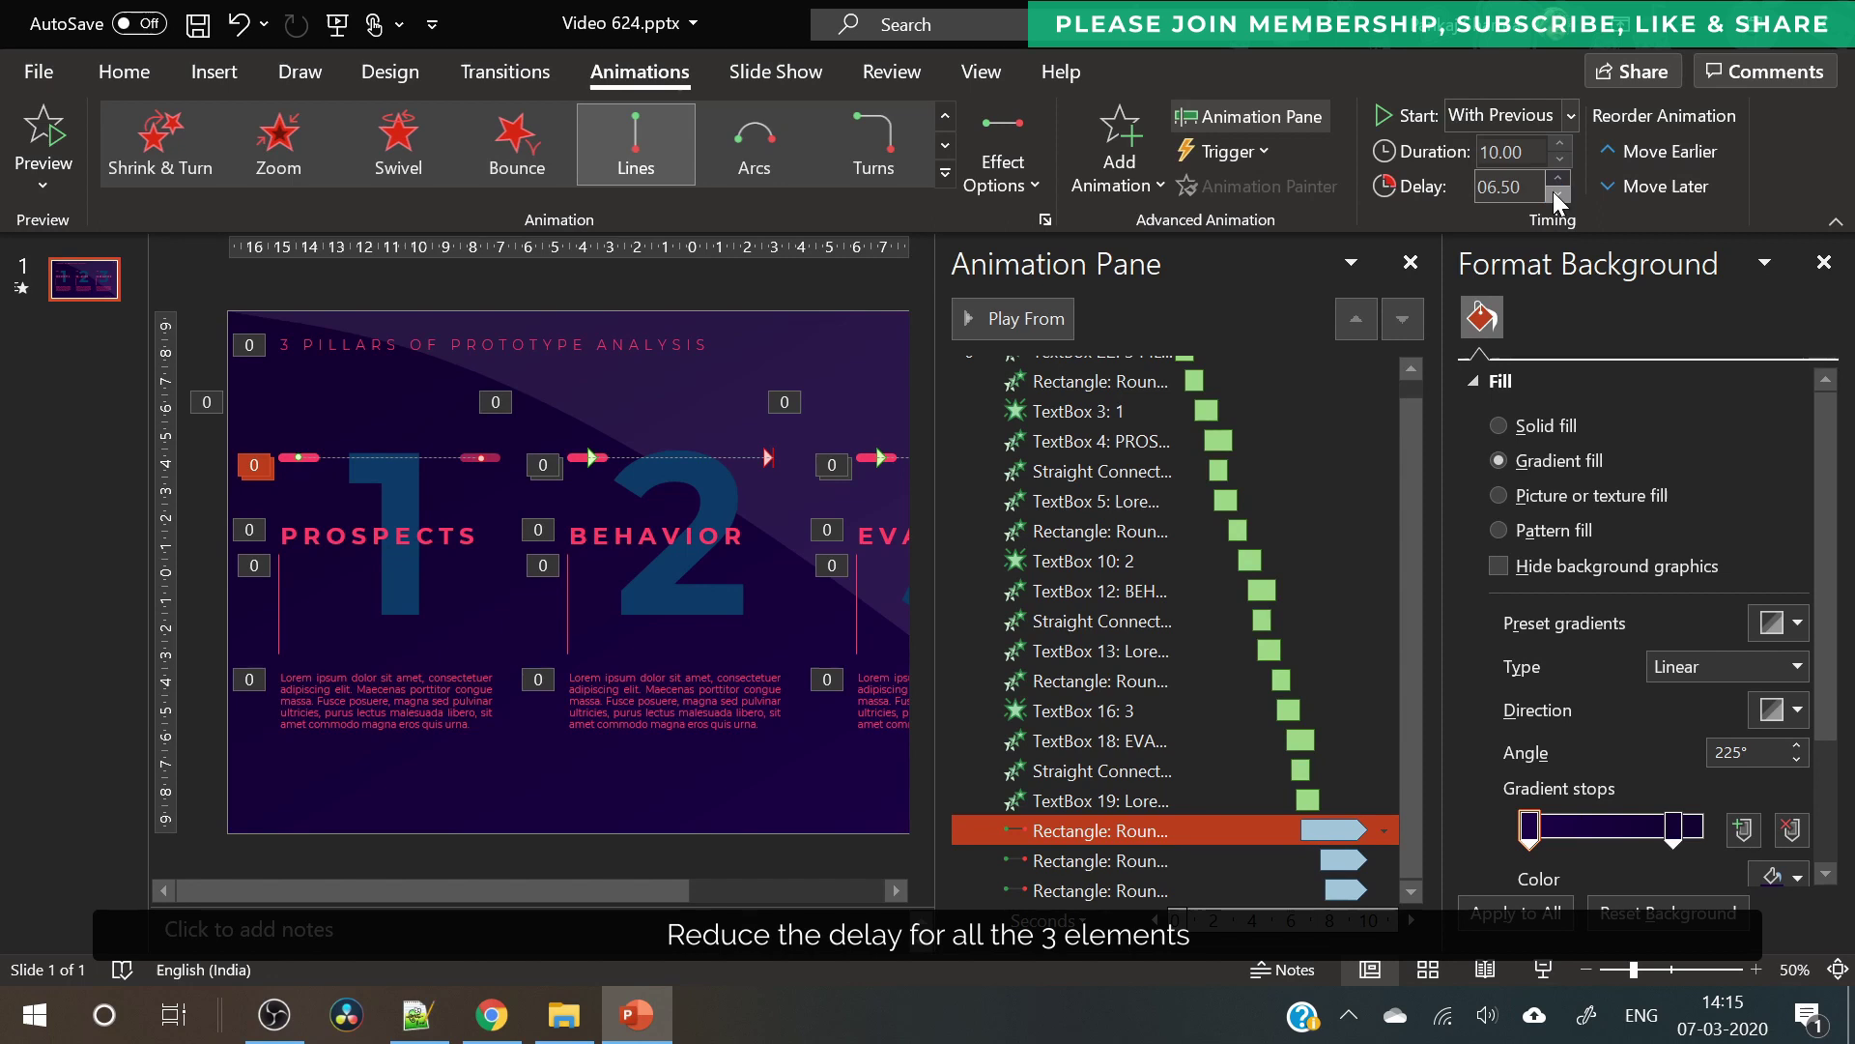
{"action": "left_click", "coordinate": [1556, 193]}
{"action": "left_click", "coordinate": [1556, 193]}
{"action": "left_click", "coordinate": [1555, 193]}
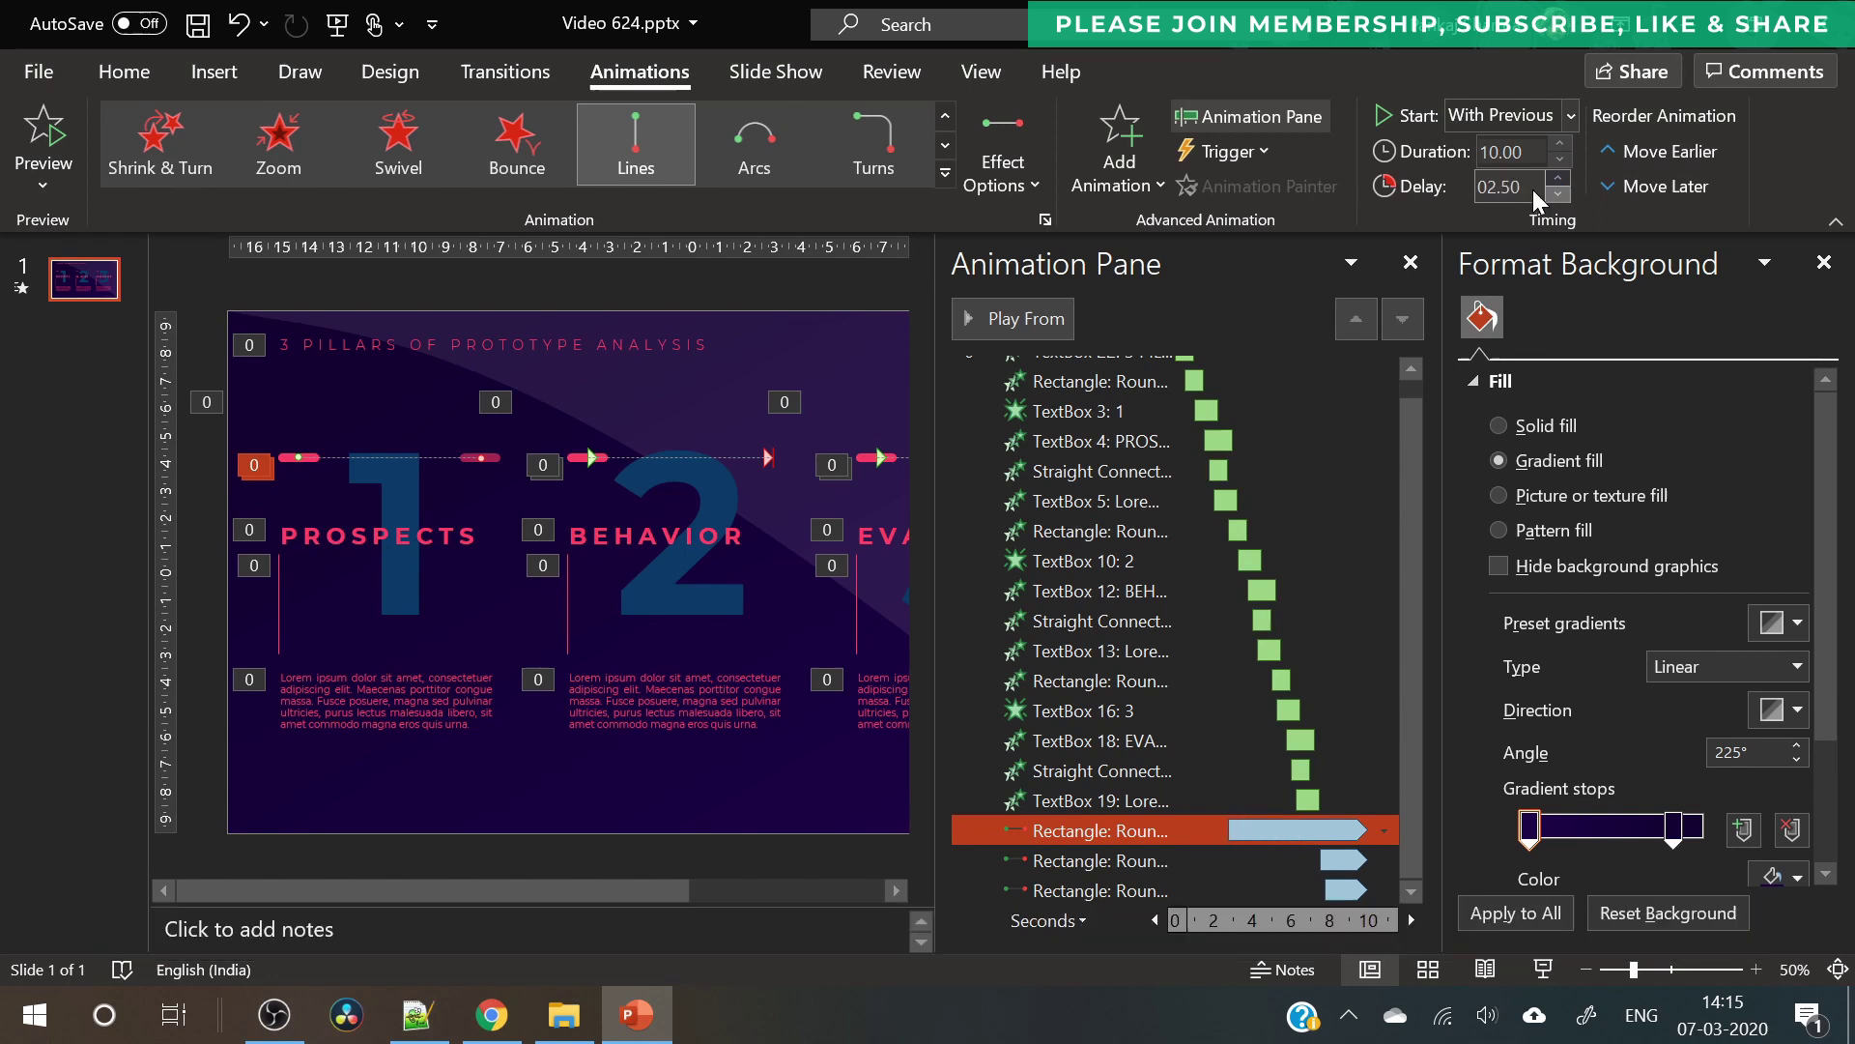
- Check the fly-in timings and bring the first motion-path delay down to 2.00 seconds
{"action": "left_click", "coordinate": [1150, 381], "text": "ctrl"}
{"action": "left_click", "coordinate": [1149, 381]}
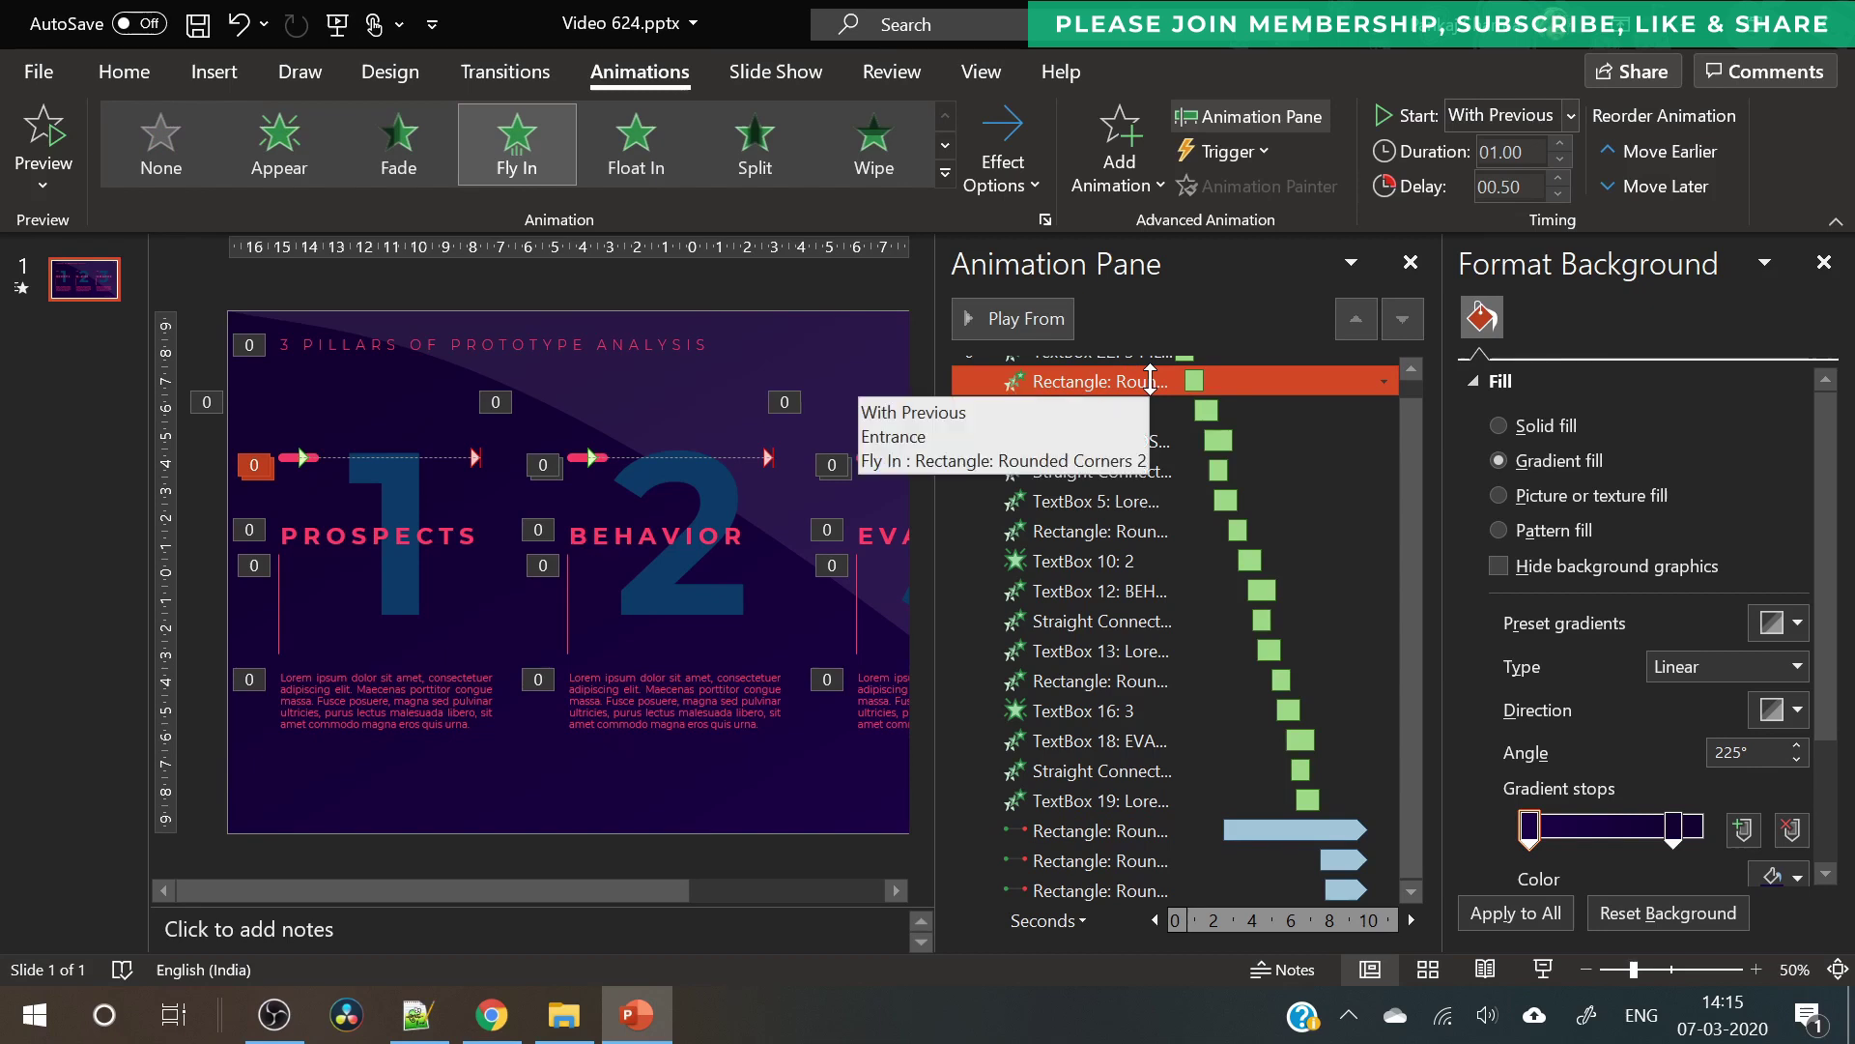
{"action": "left_click", "coordinate": [1185, 824], "text": "ctrl"}
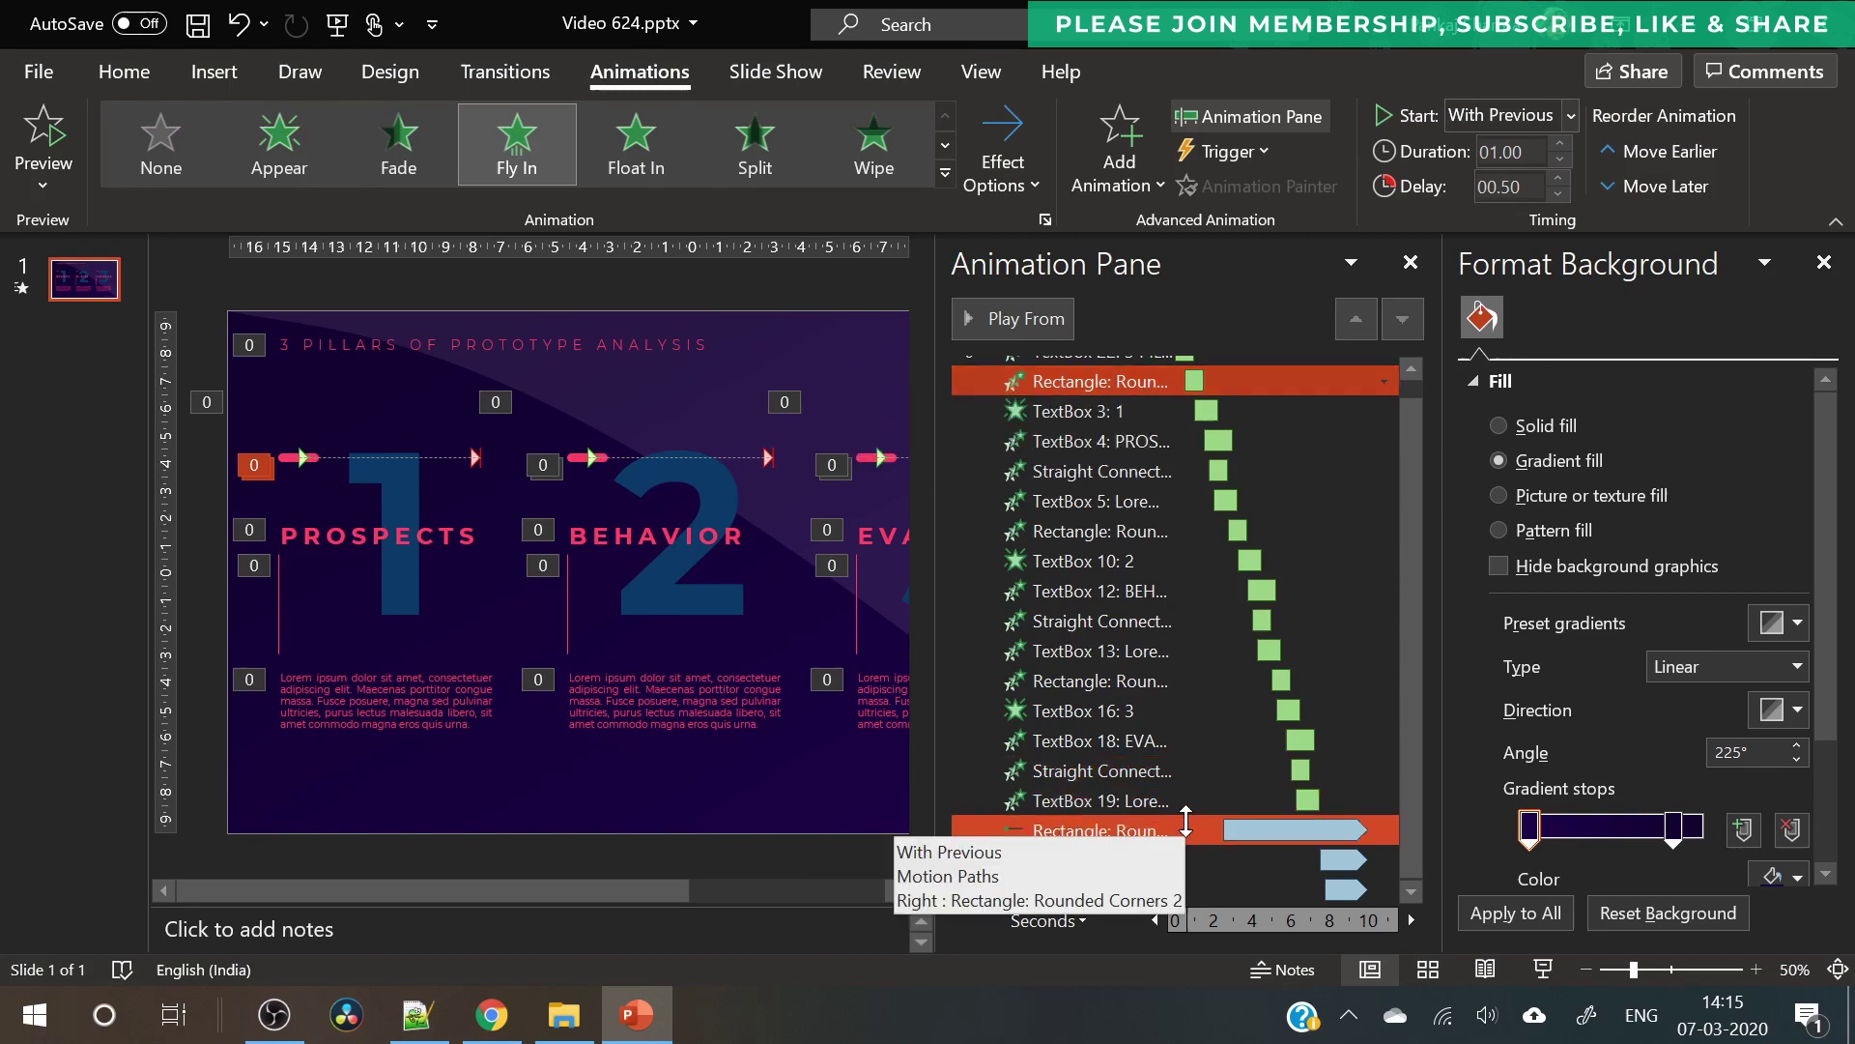
{"action": "left_click", "coordinate": [1185, 825]}
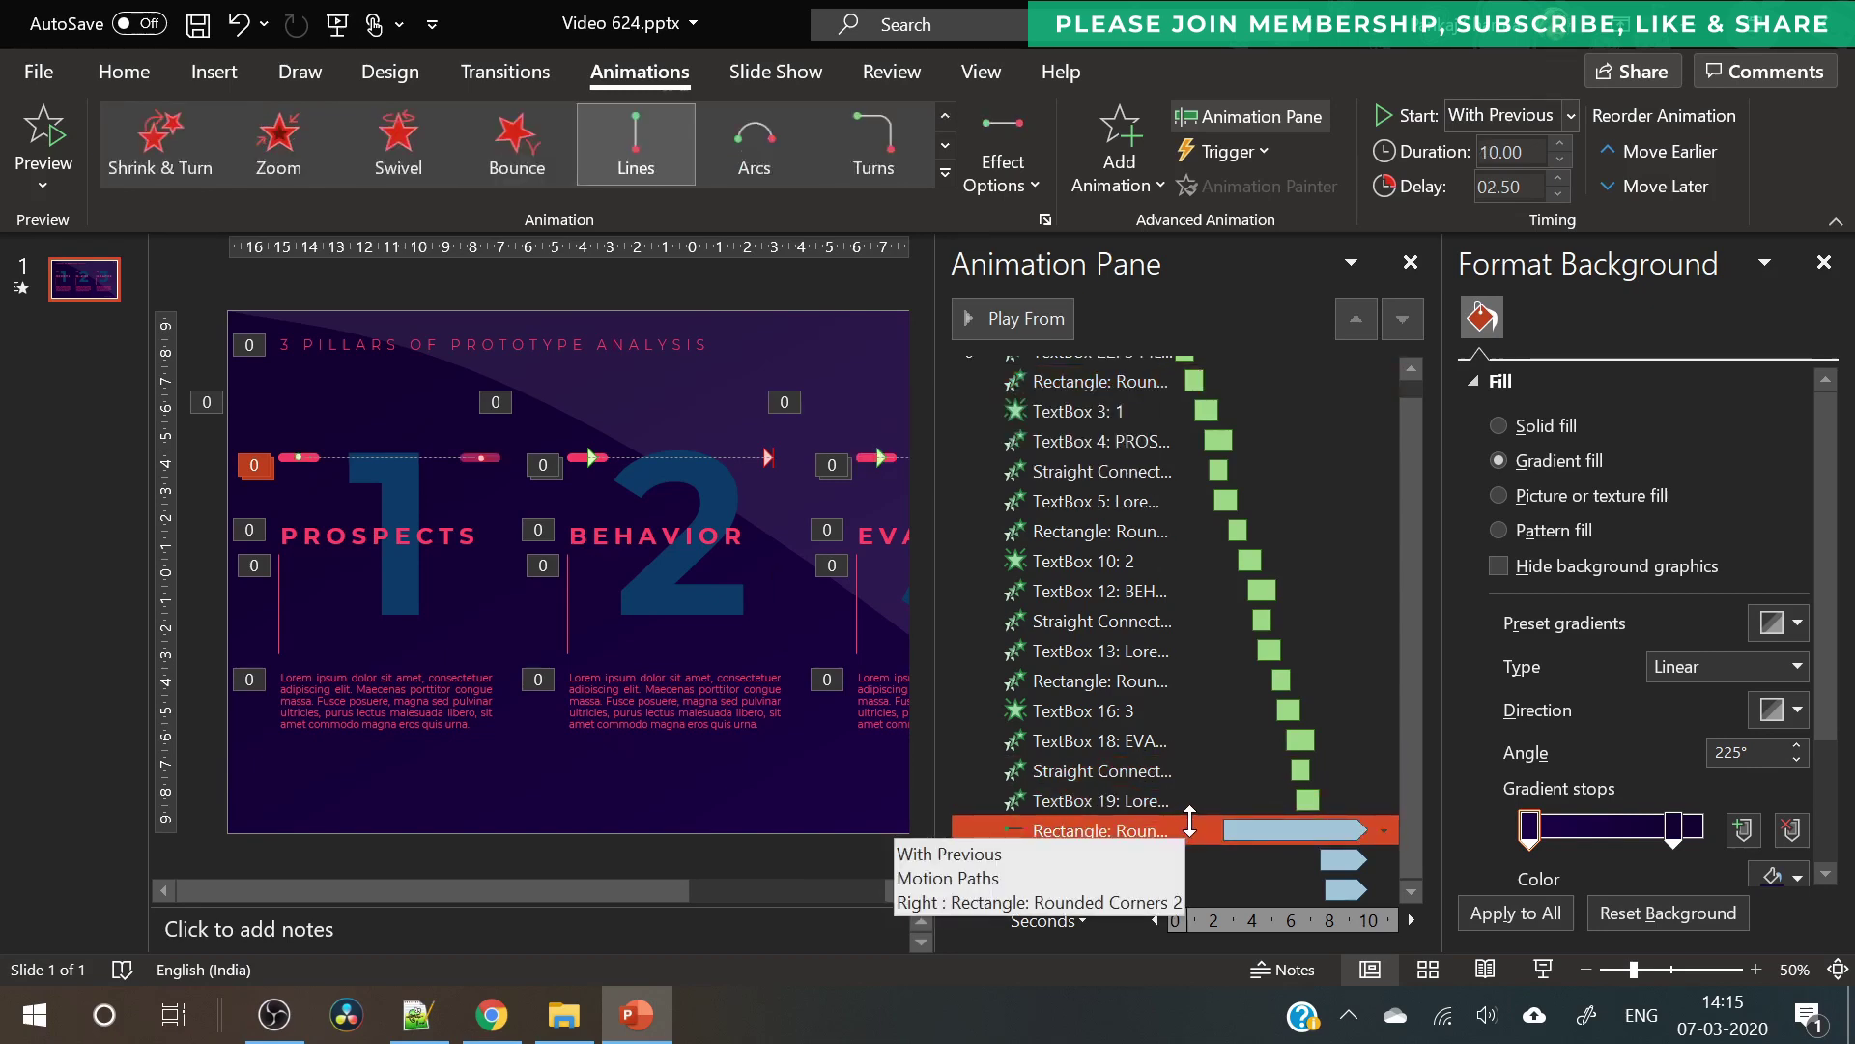
{"action": "left_click", "coordinate": [1218, 802], "text": "ctrl"}
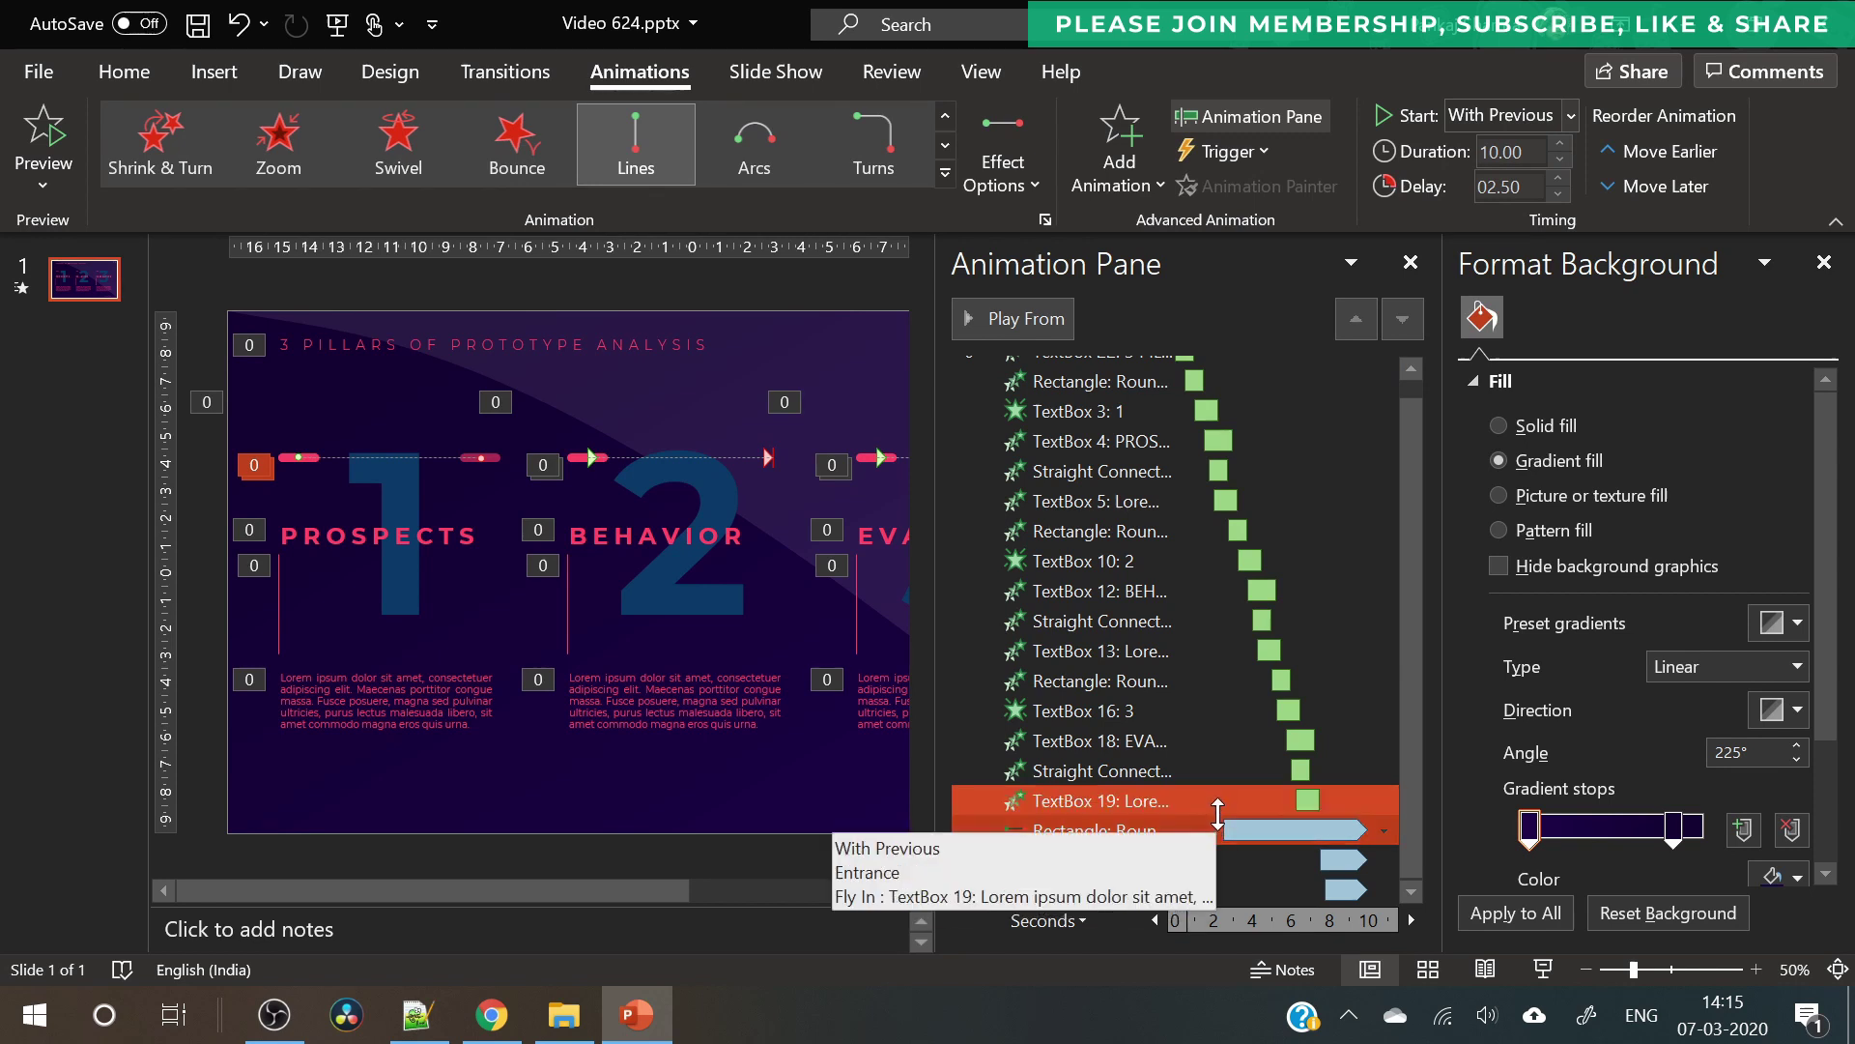
{"action": "left_click", "coordinate": [1551, 194]}
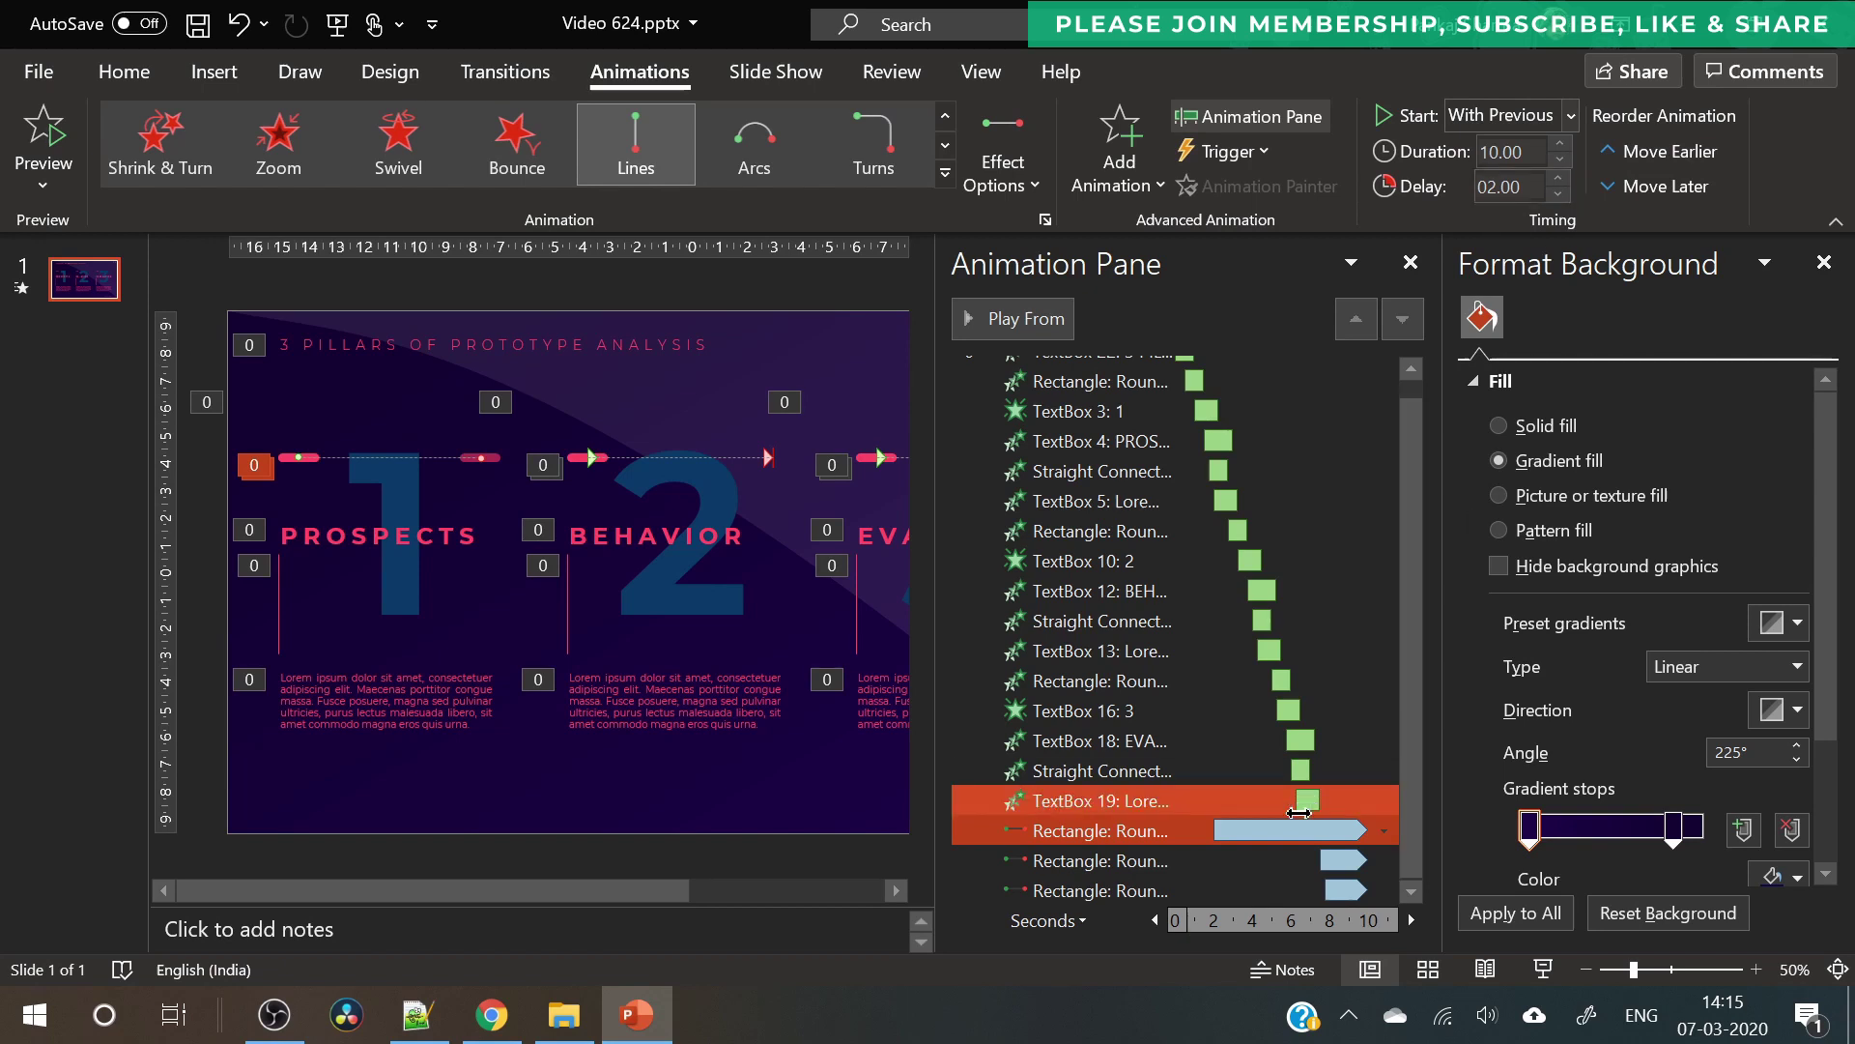
- Select the second bar's motion path and the pink bar above BEHAVIOR
{"action": "left_click", "coordinate": [1269, 859], "text": "ctrl"}
{"action": "left_click", "coordinate": [1268, 859]}
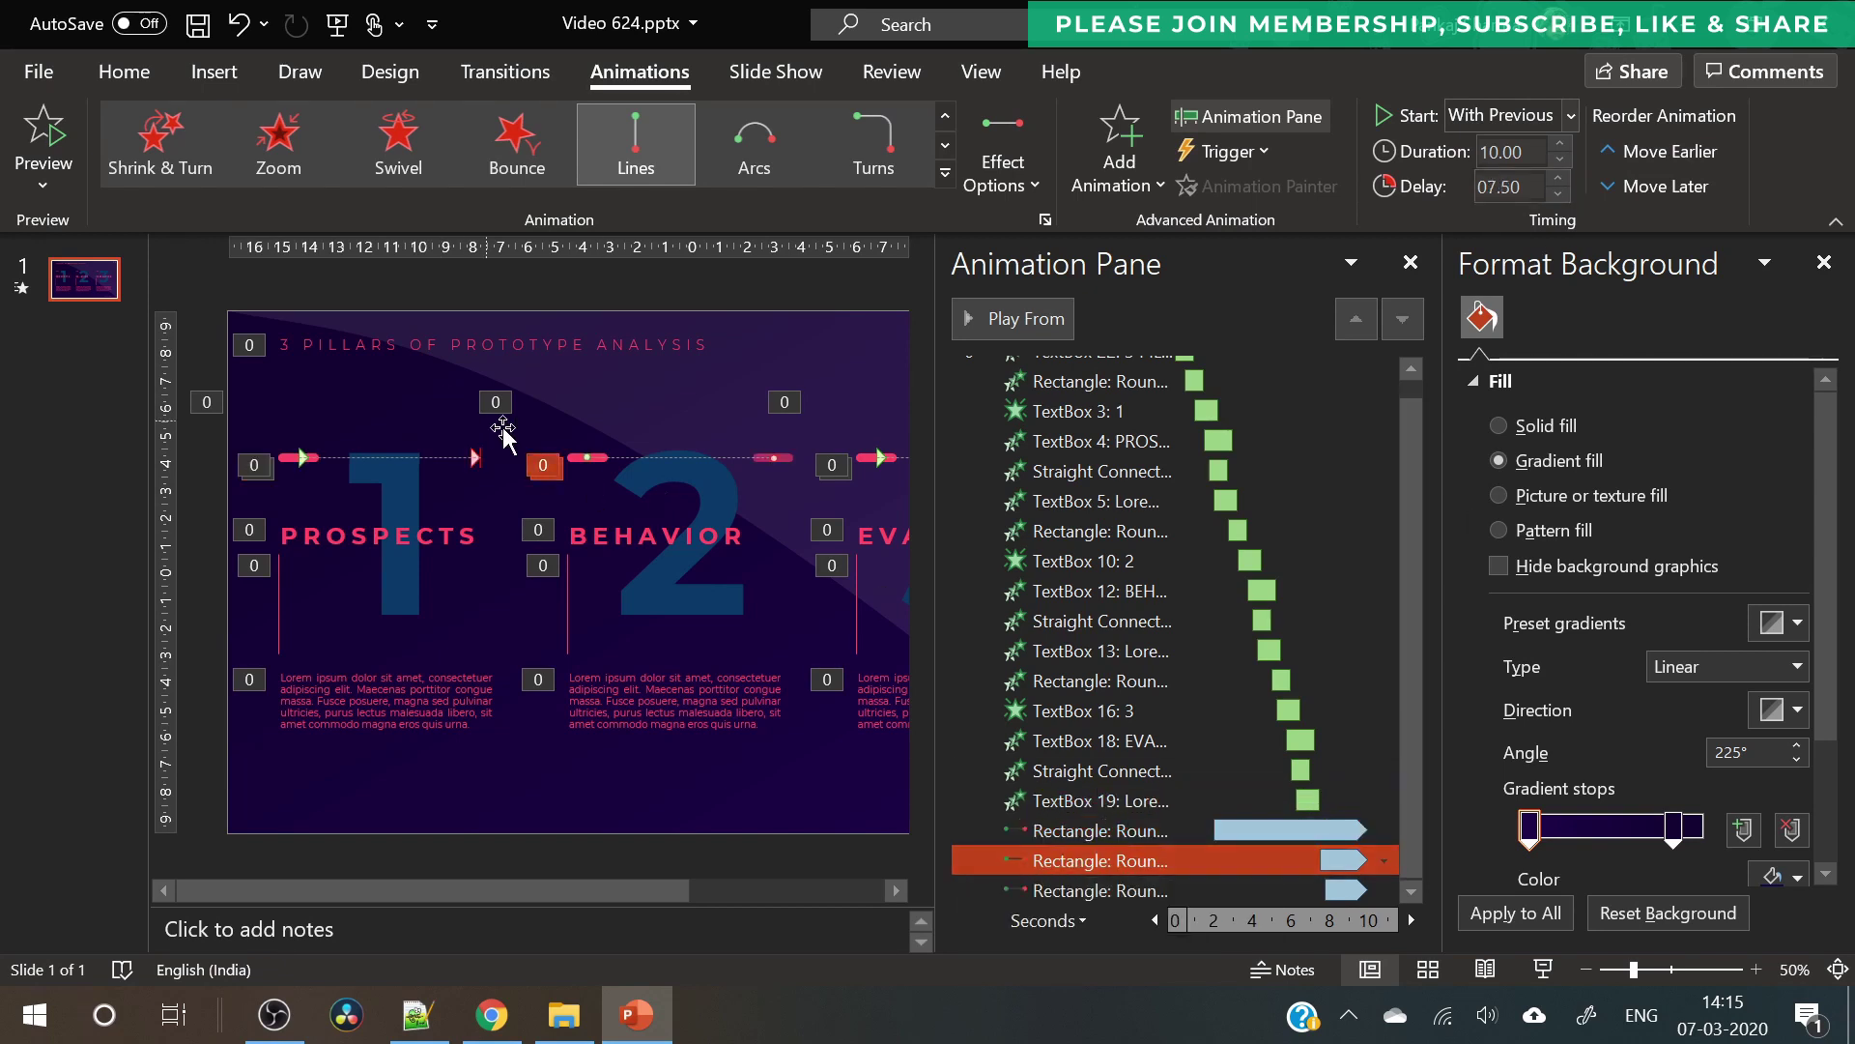
{"action": "left_click", "coordinate": [576, 462]}
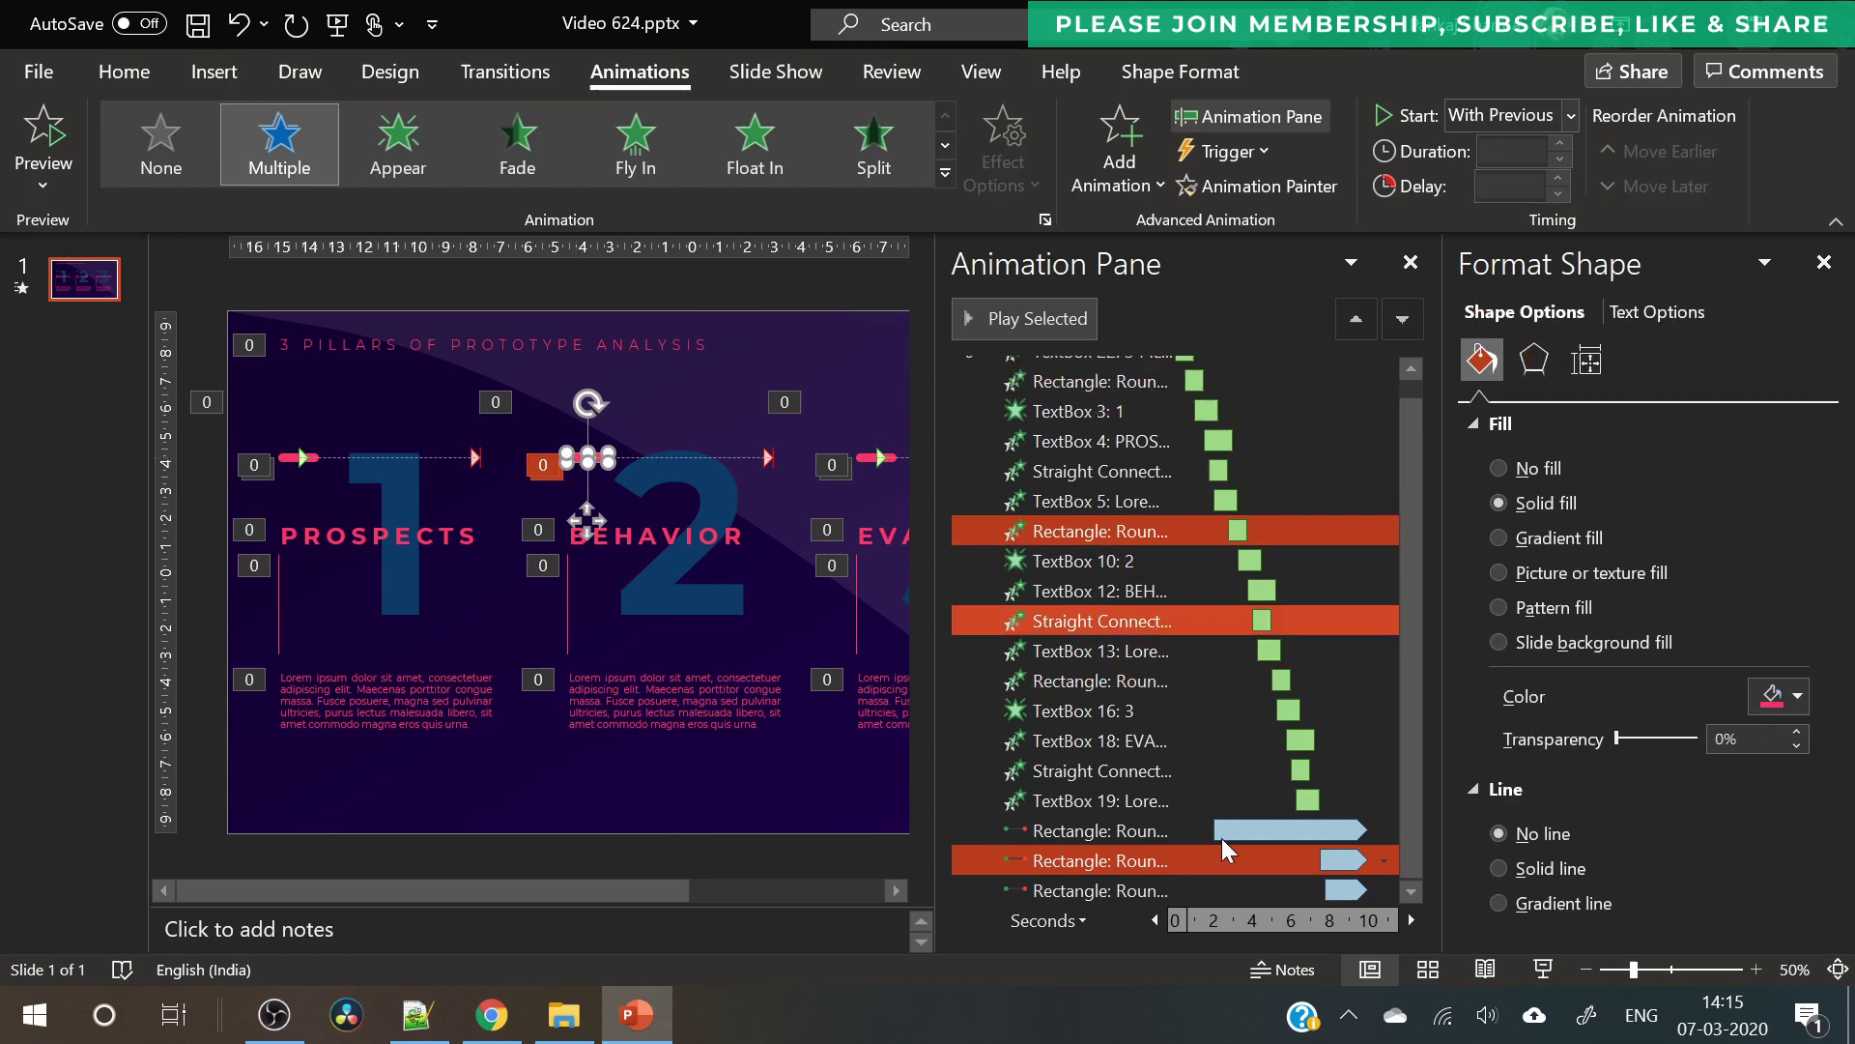
- Cut the second pink bar's motion-path delay from 7.50 to 3.75 seconds
{"action": "left_click", "coordinate": [1241, 859]}
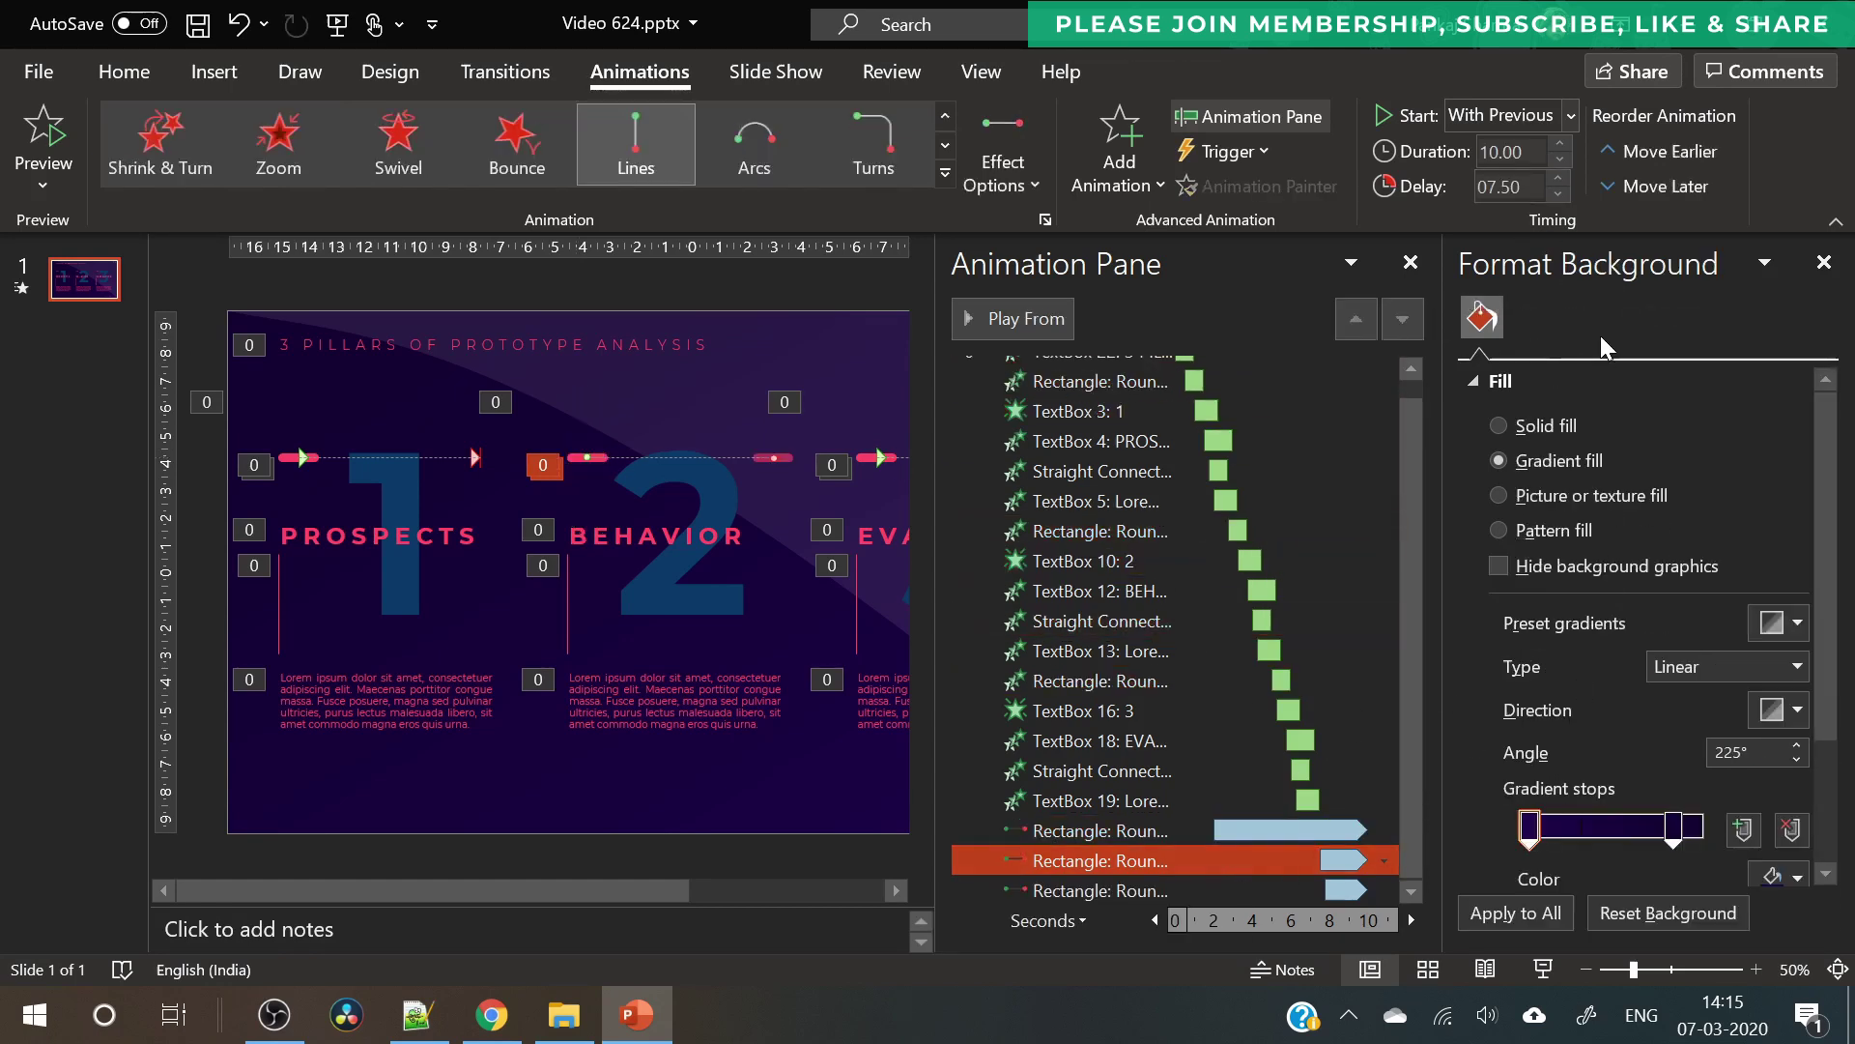
{"action": "left_click", "coordinate": [1558, 194]}
{"action": "left_click", "coordinate": [1557, 195]}
{"action": "left_click", "coordinate": [1558, 194]}
{"action": "left_click", "coordinate": [1559, 194]}
{"action": "left_click", "coordinate": [1560, 194]}
{"action": "left_click", "coordinate": [1560, 194]}
{"action": "left_click", "coordinate": [583, 466]}
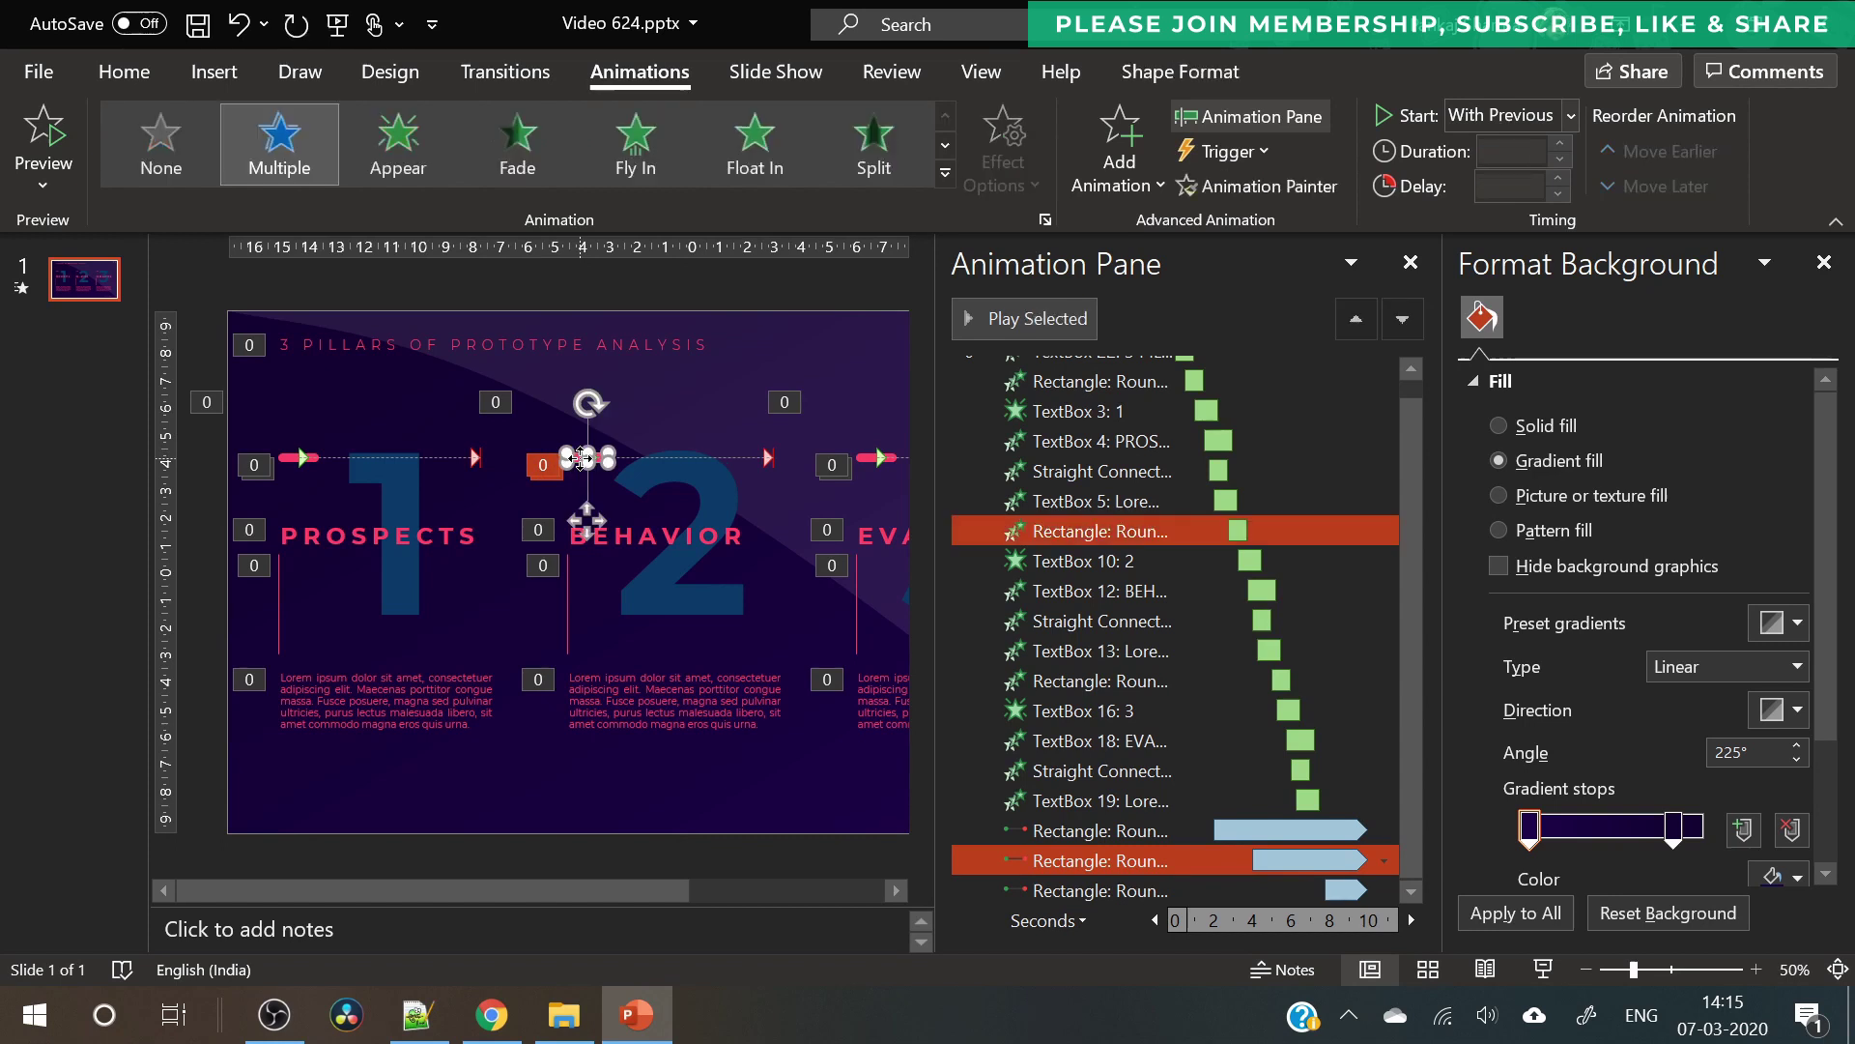
{"action": "left_click_drag", "start_coordinate": [1149, 531], "coordinate": [1273, 531]}
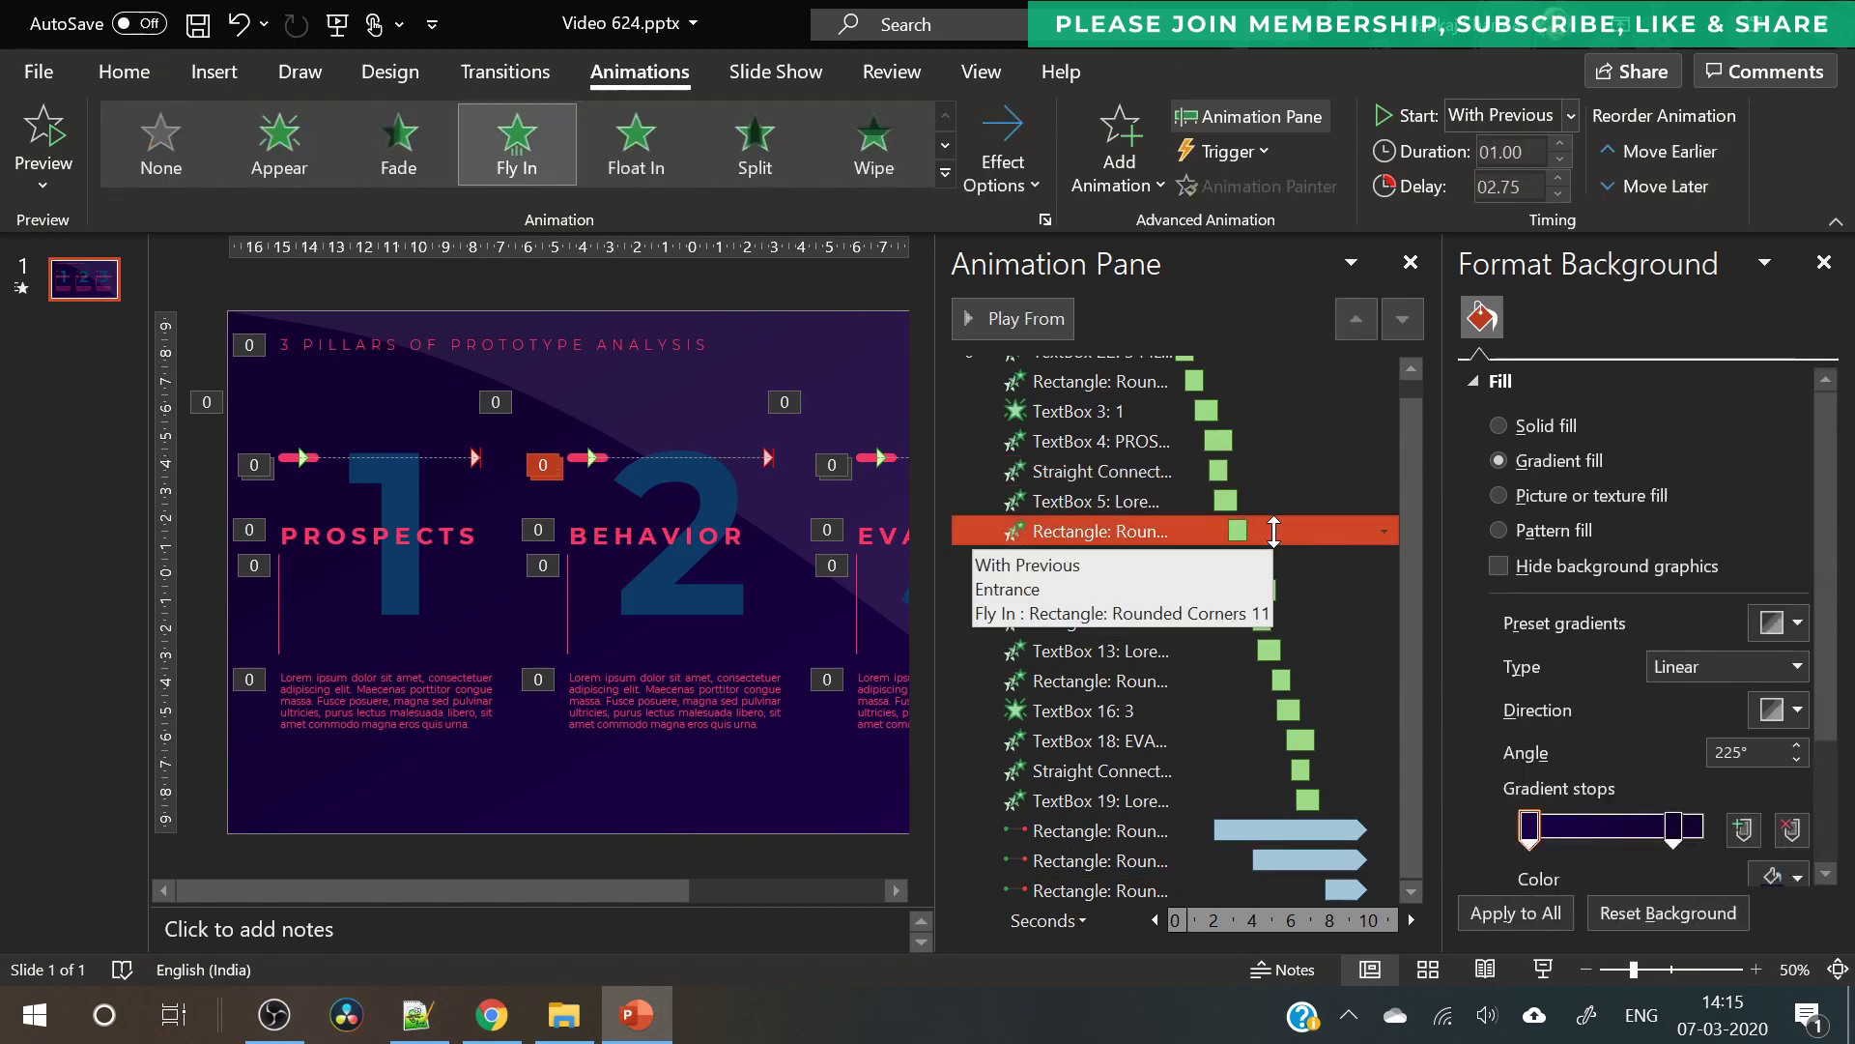
{"action": "left_click", "coordinate": [1102, 860]}
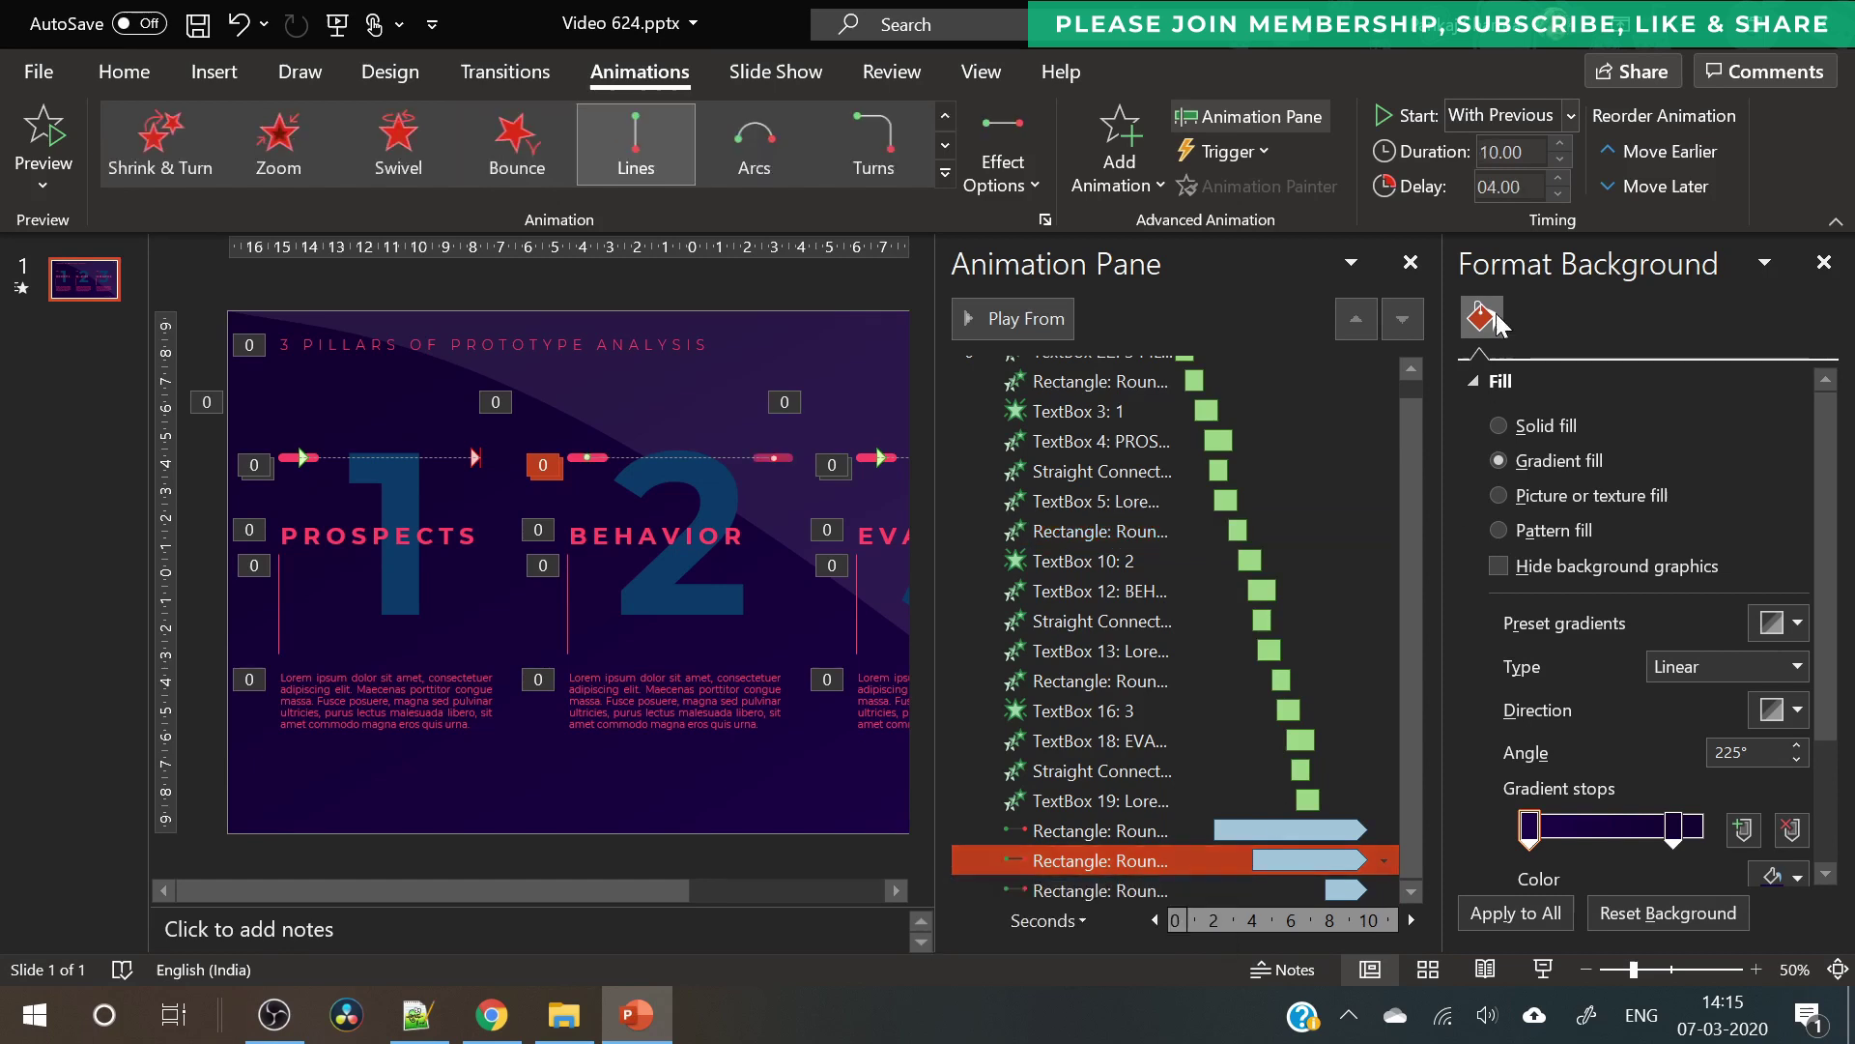
{"action": "left_click", "coordinate": [1556, 197]}
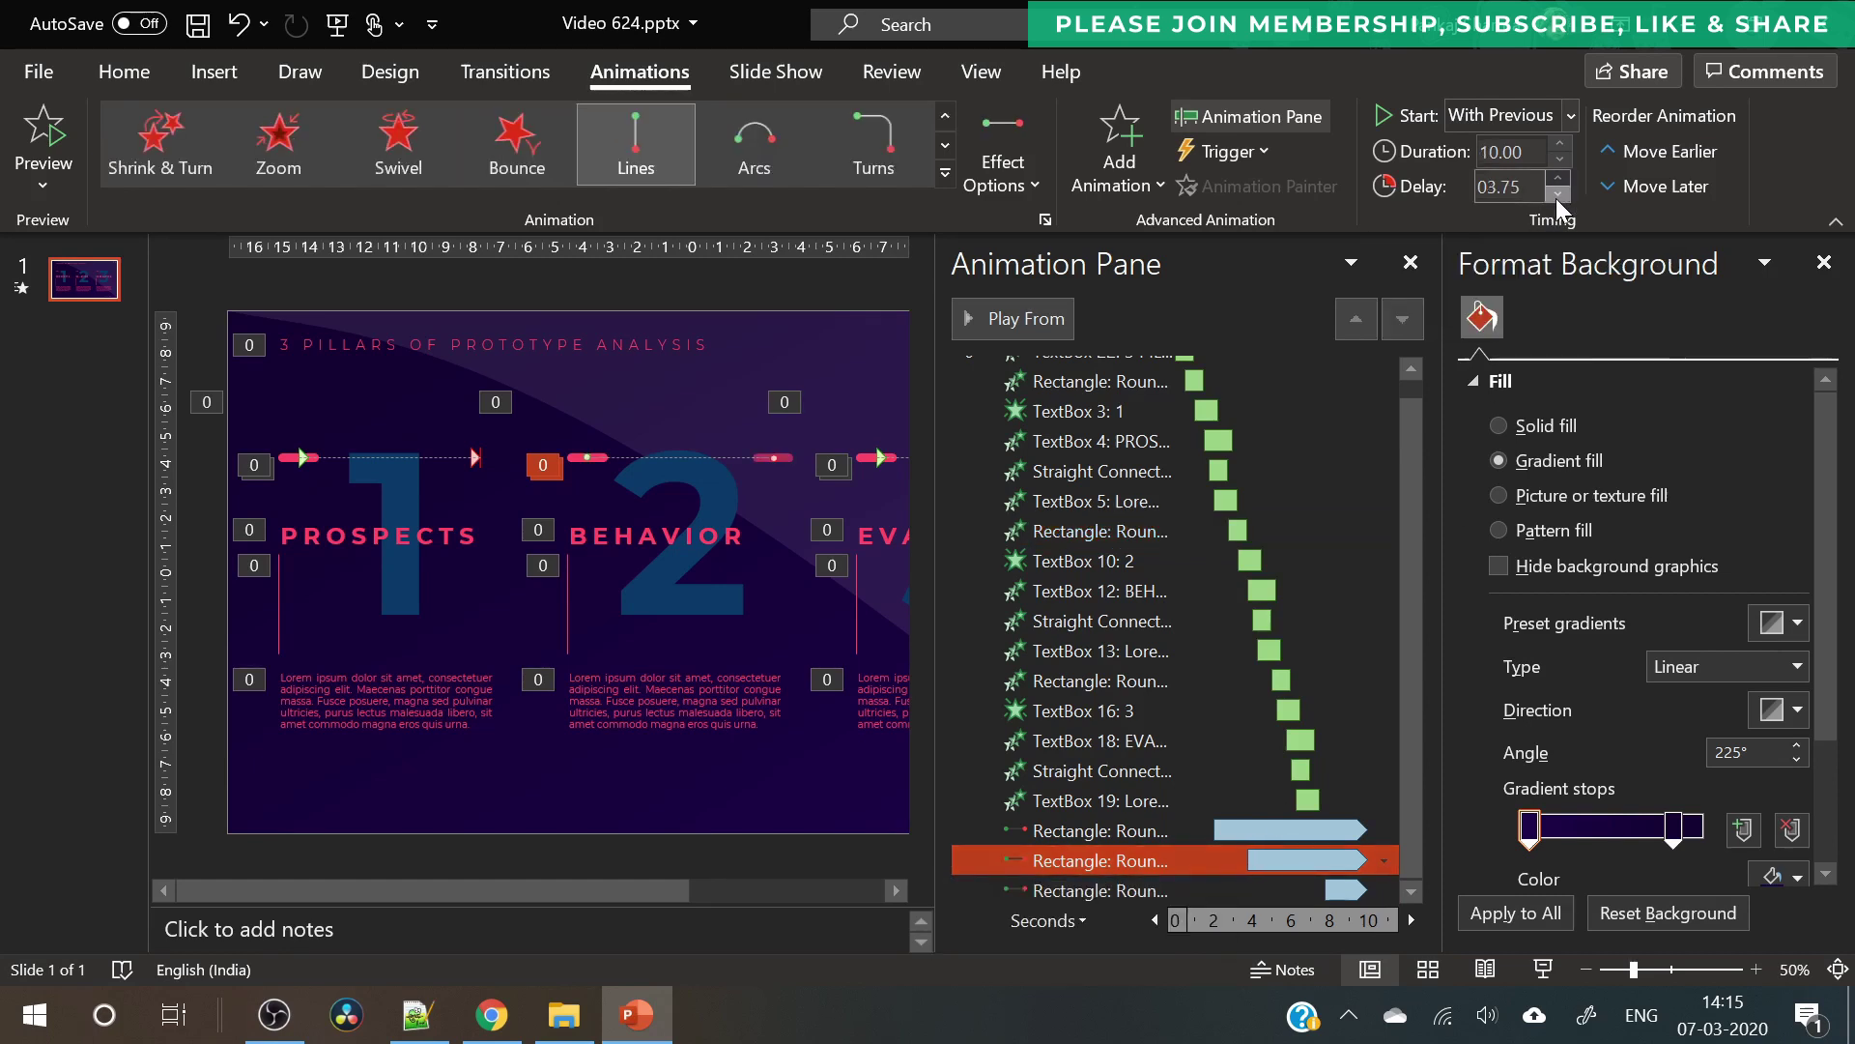